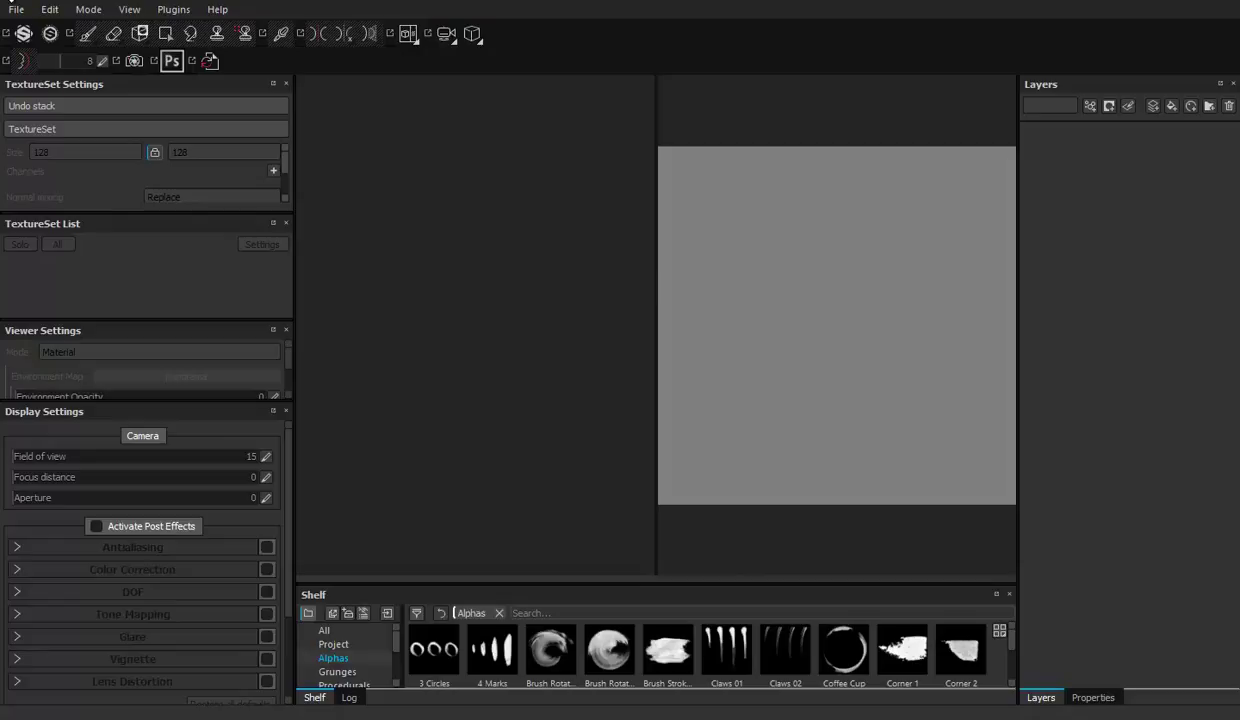
Step: Start a new project using the Ammo Crete Low mesh from the Ammo Create folder
key("Escape")
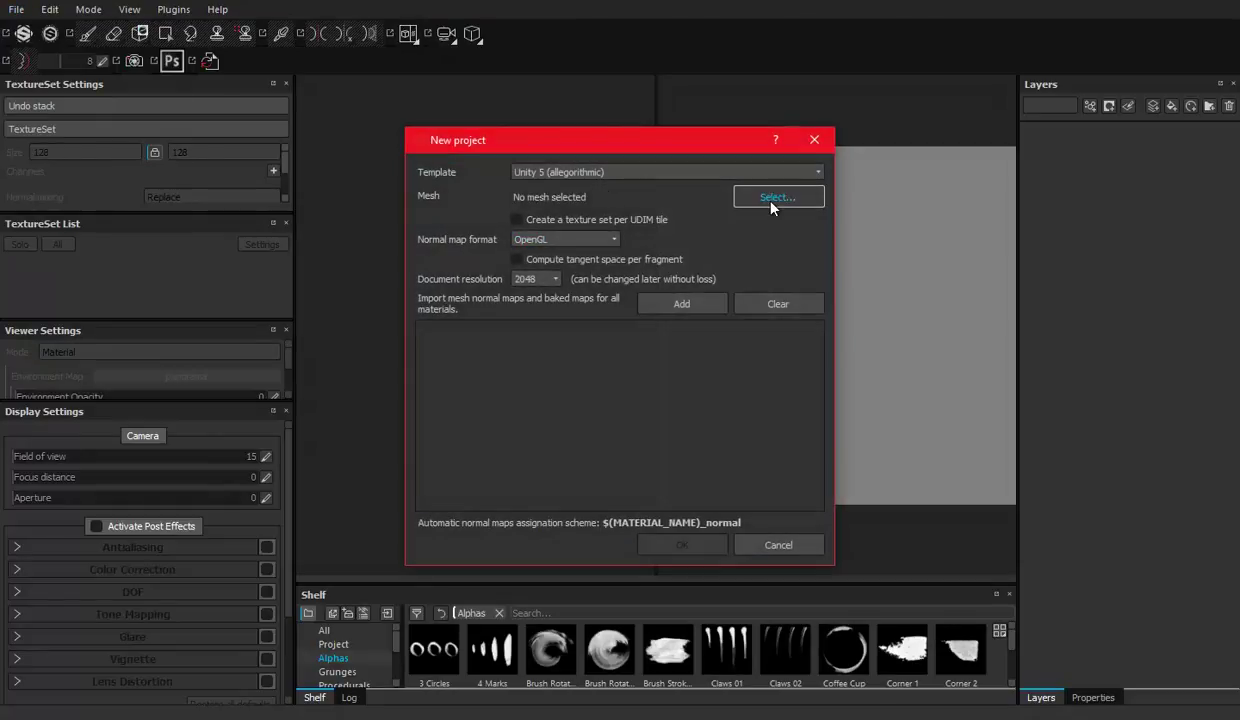
left_click(771, 200)
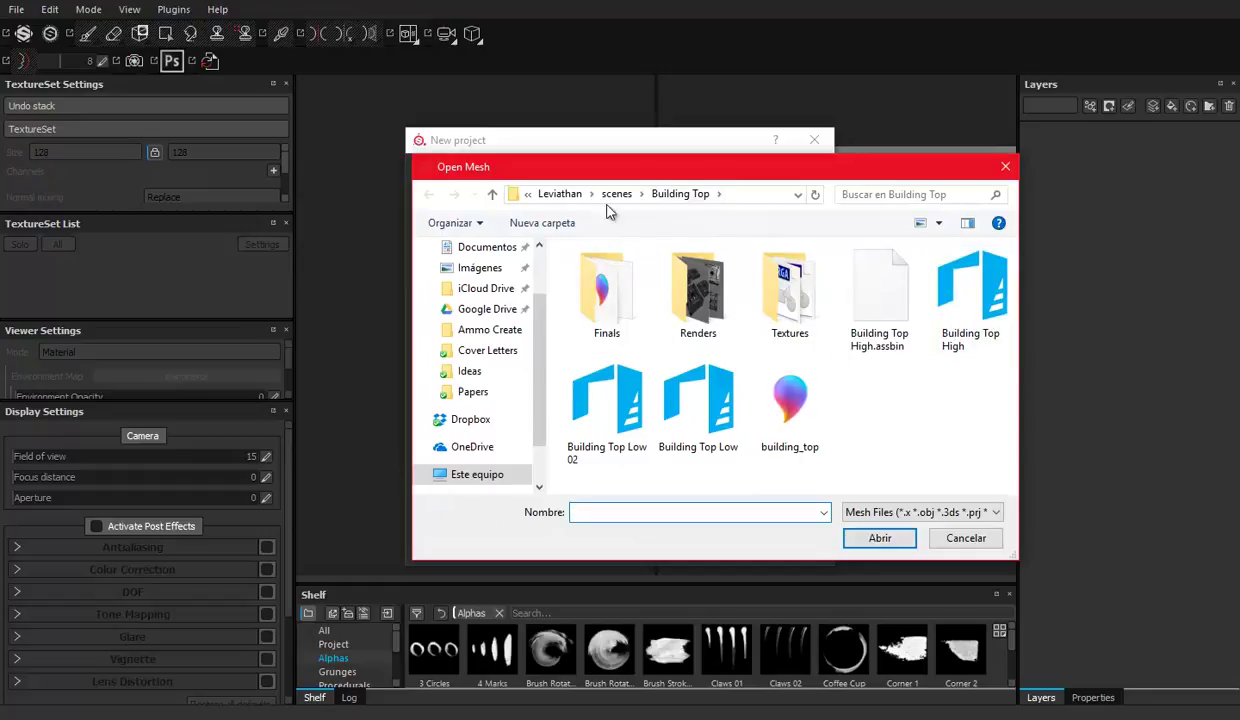
left_click(616, 194)
double_click(630, 266)
left_click(687, 300)
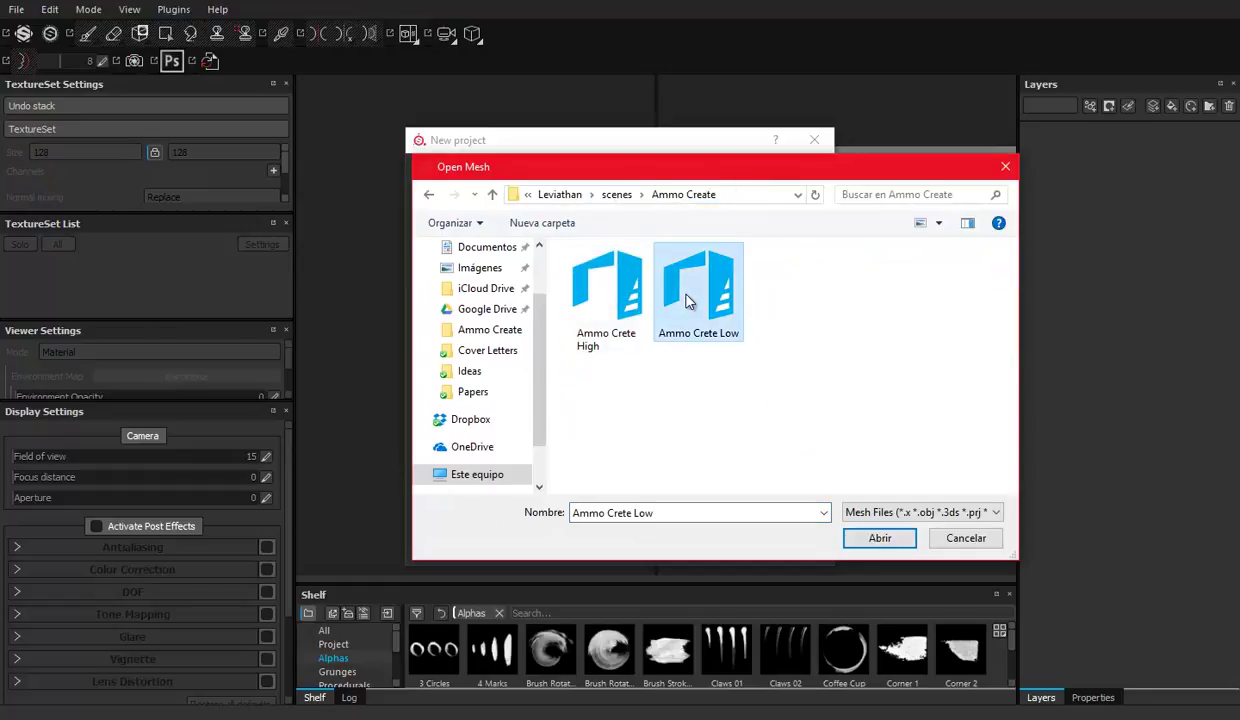
left_click(877, 538)
left_click(697, 548)
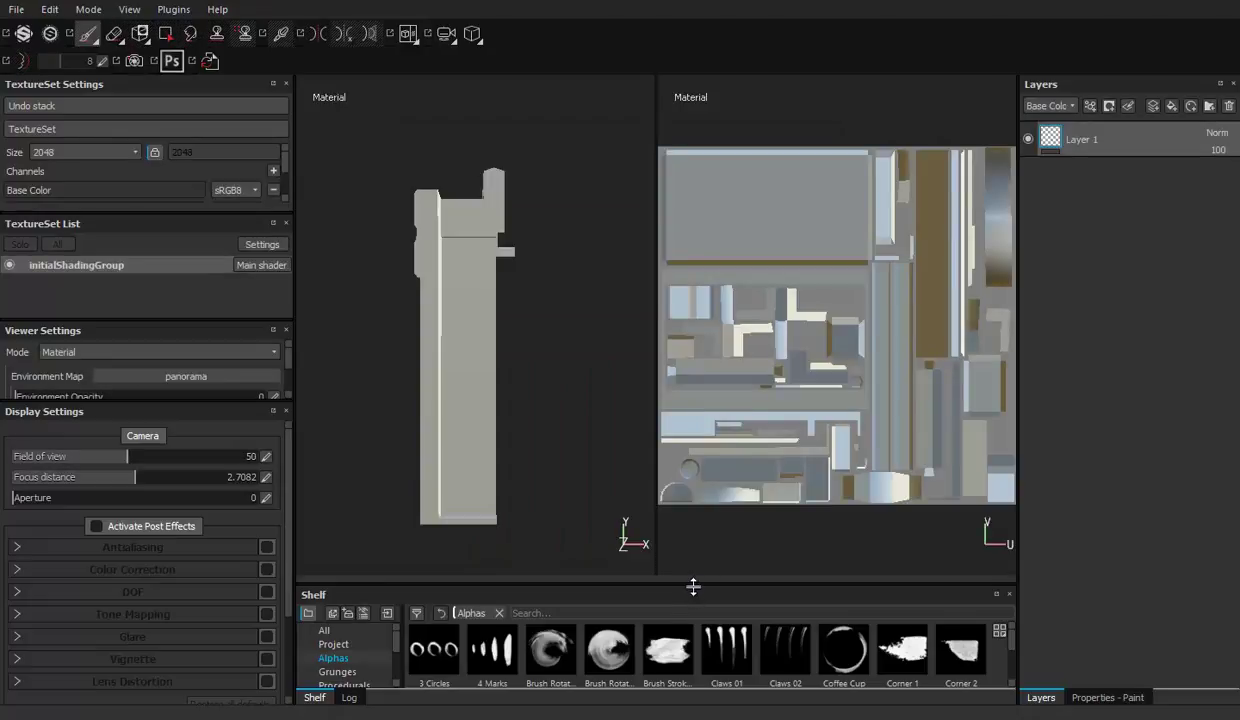
Step: Widen the 3D viewport, orbit the crate to a three-quarter view, and add a texture-set channel
left_click_drag(693, 587, 693, 564)
left_click_drag(655, 280, 846, 286)
left_click_drag(700, 300, 555, 338)
left_click(272, 171)
scroll(198, 159, "down", 2)
scroll(198, 159, "down", 2)
Step: In the bake settings, load Ammo Crete High as the high definition mesh
left_click(223, 160)
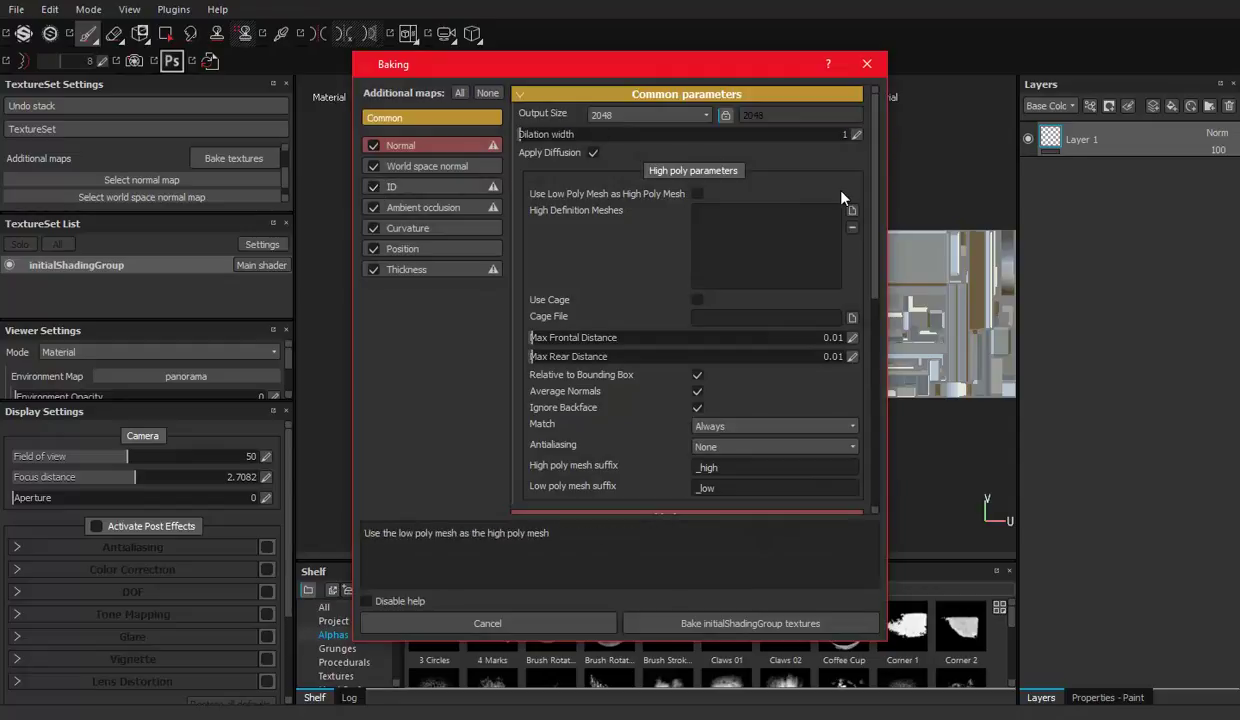
left_click(845, 134)
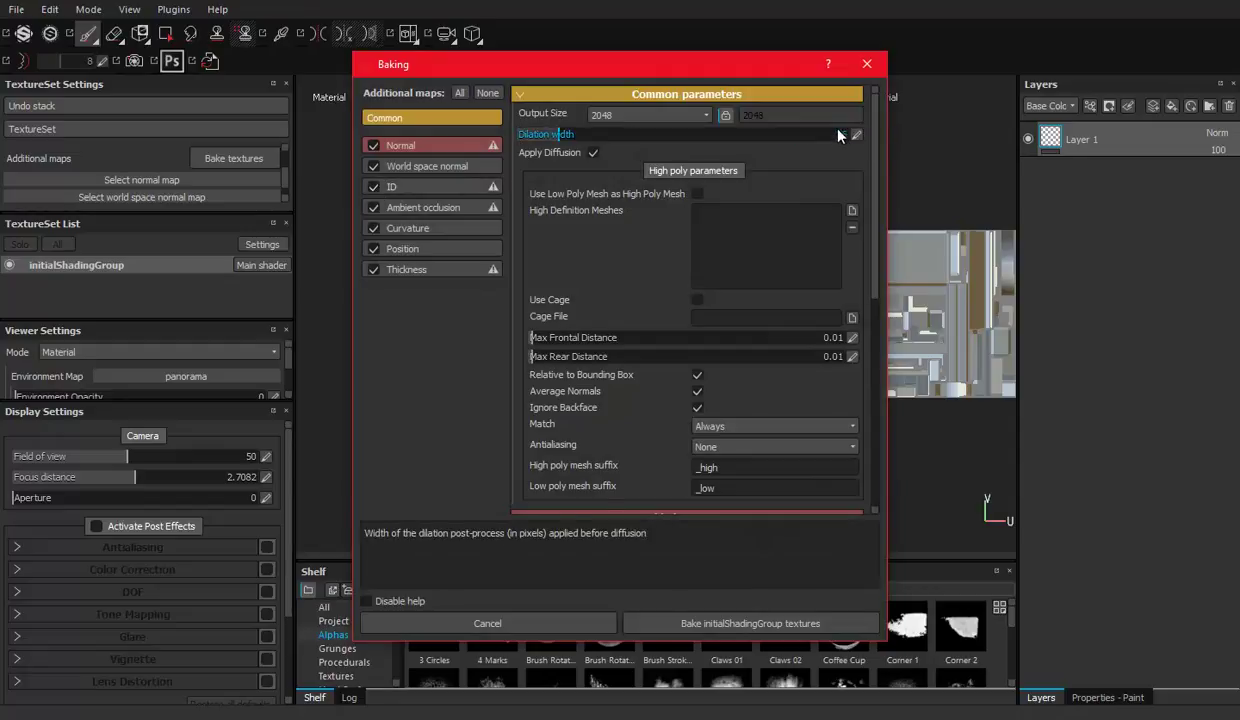
type("16")
left_click(852, 210)
left_click(550, 215)
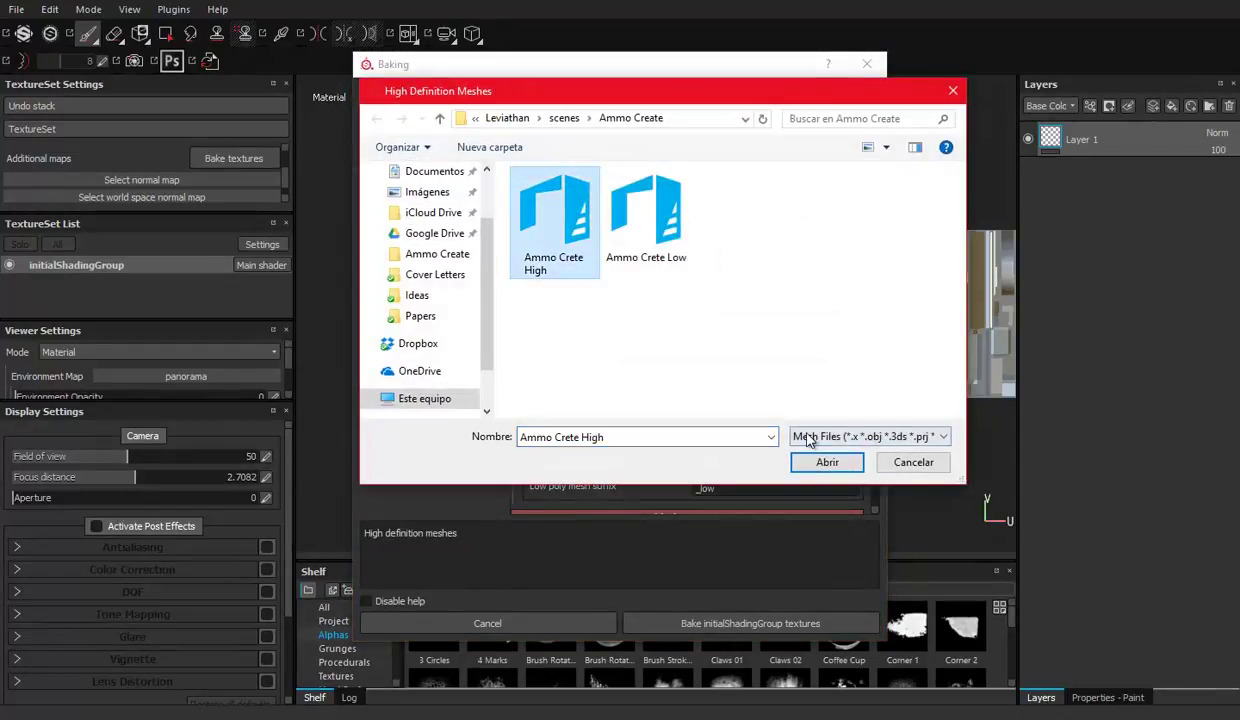
left_click(824, 459)
Step: Set max frontal and rear distances to 0.07 and antialiasing to Subsampling 4x4
left_click(830, 337)
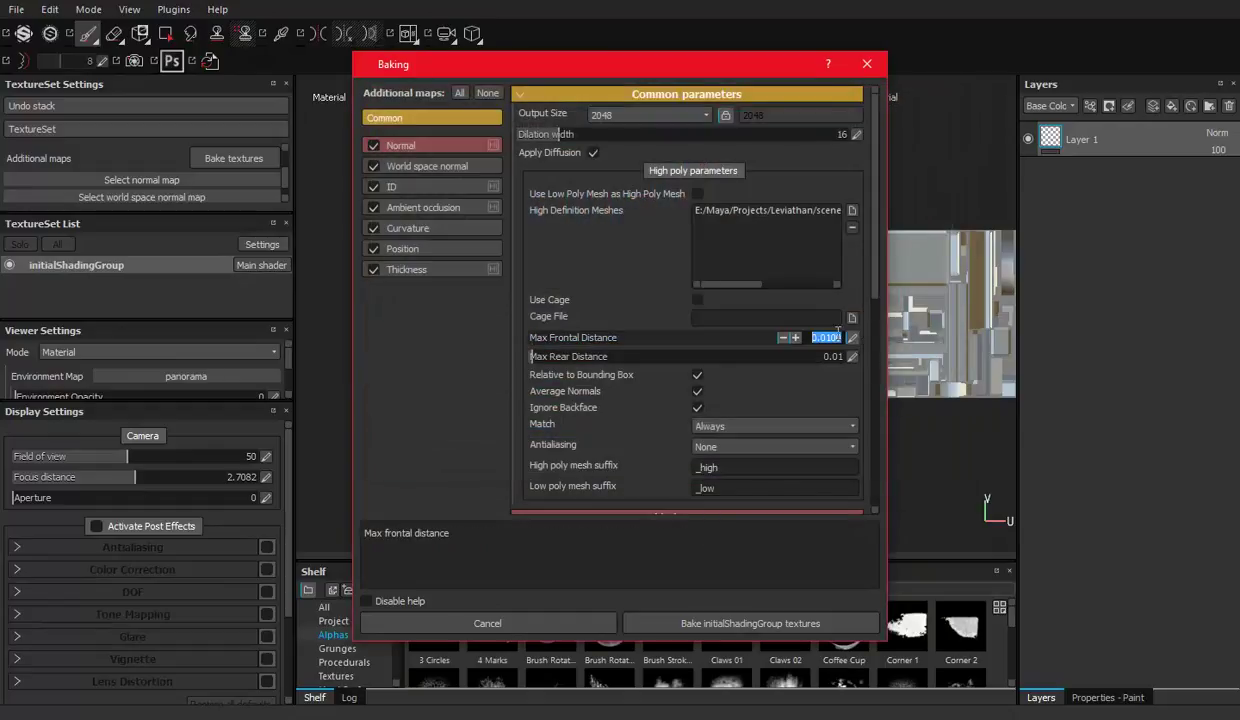
type("0.007")
key("Tab")
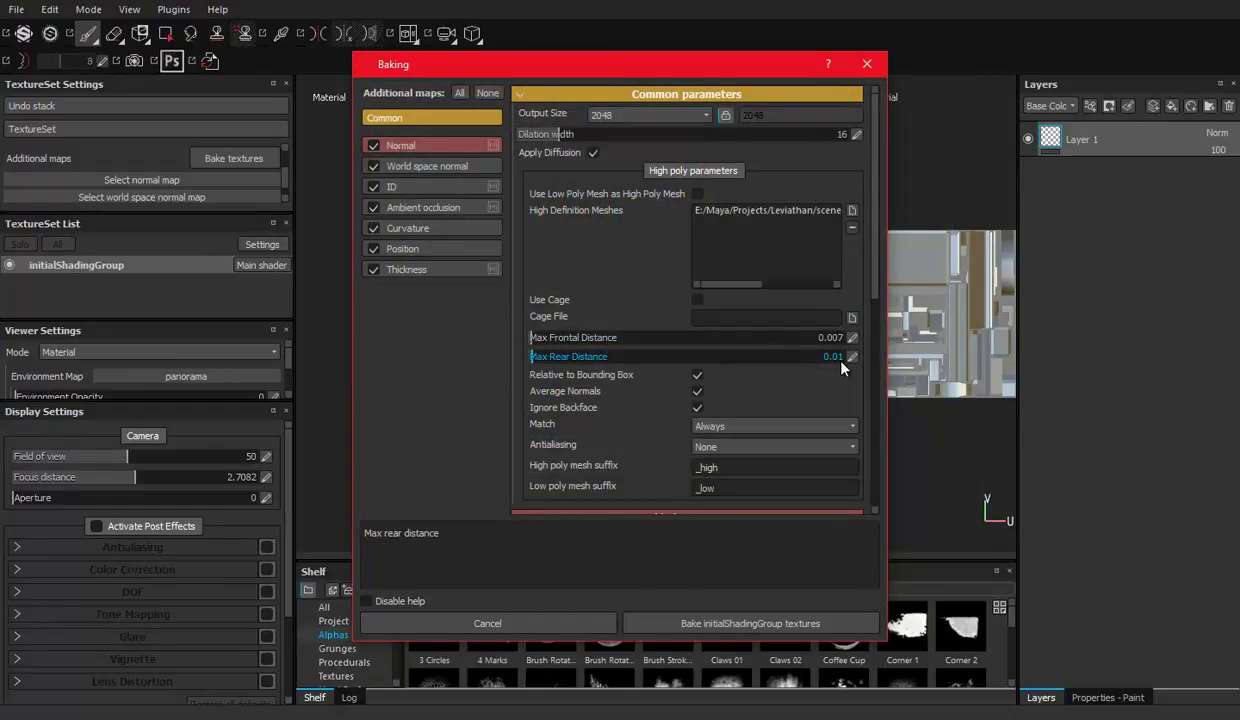
left_click(852, 339)
type("0.07")
key("Tab")
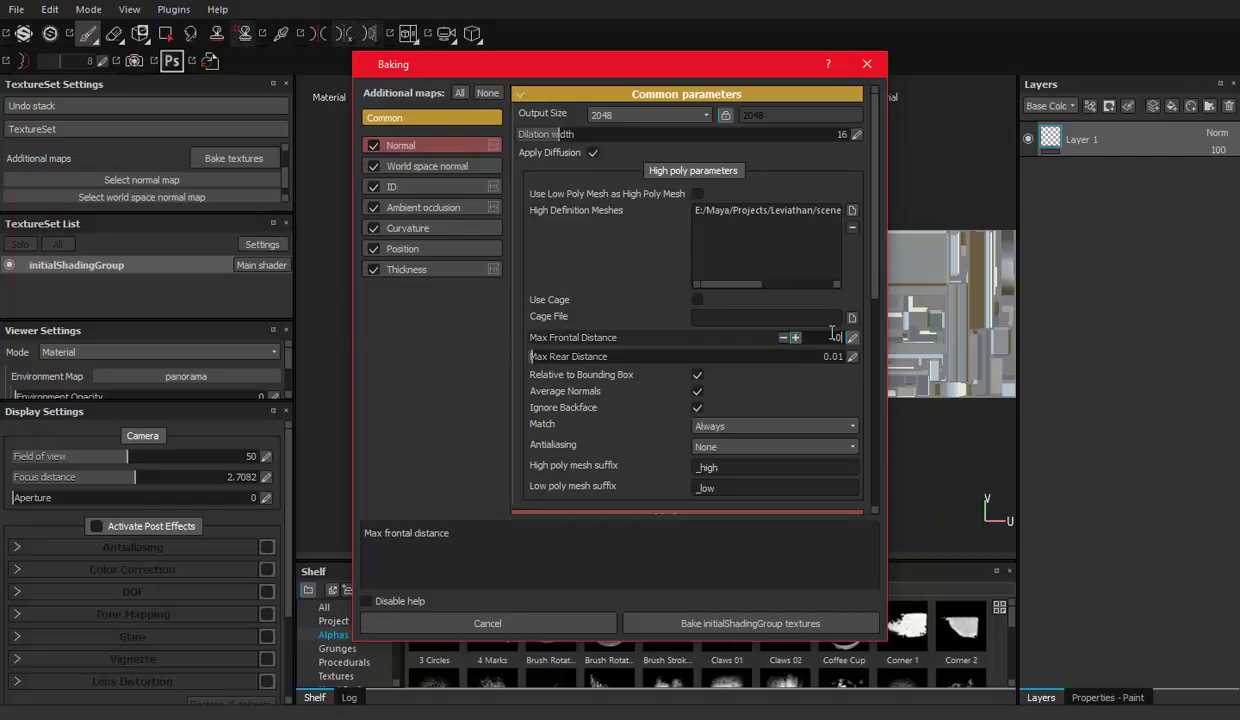
type("0.07")
key("Tab")
left_click(748, 447)
left_click(755, 487)
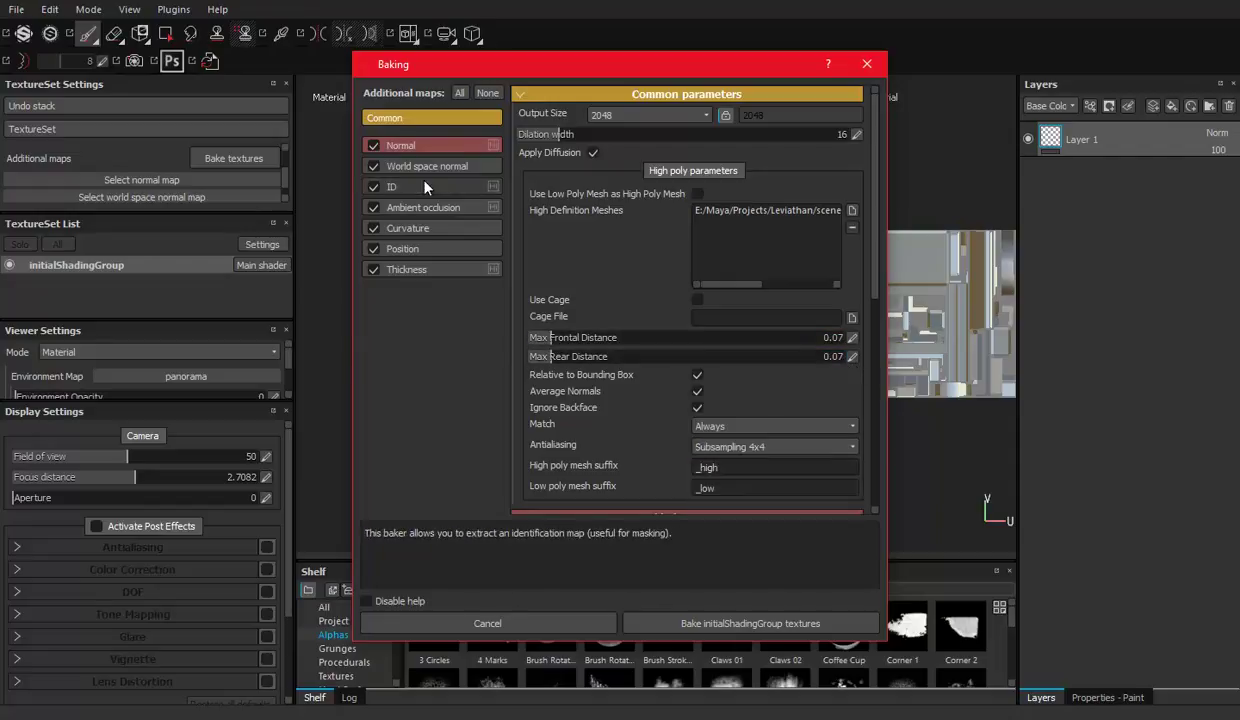
Step: Give ambient occlusion 256 secondary rays and 0.001 minimum occluder distance, then disable it
left_click(418, 207)
left_click(857, 114)
type("256")
key("Return")
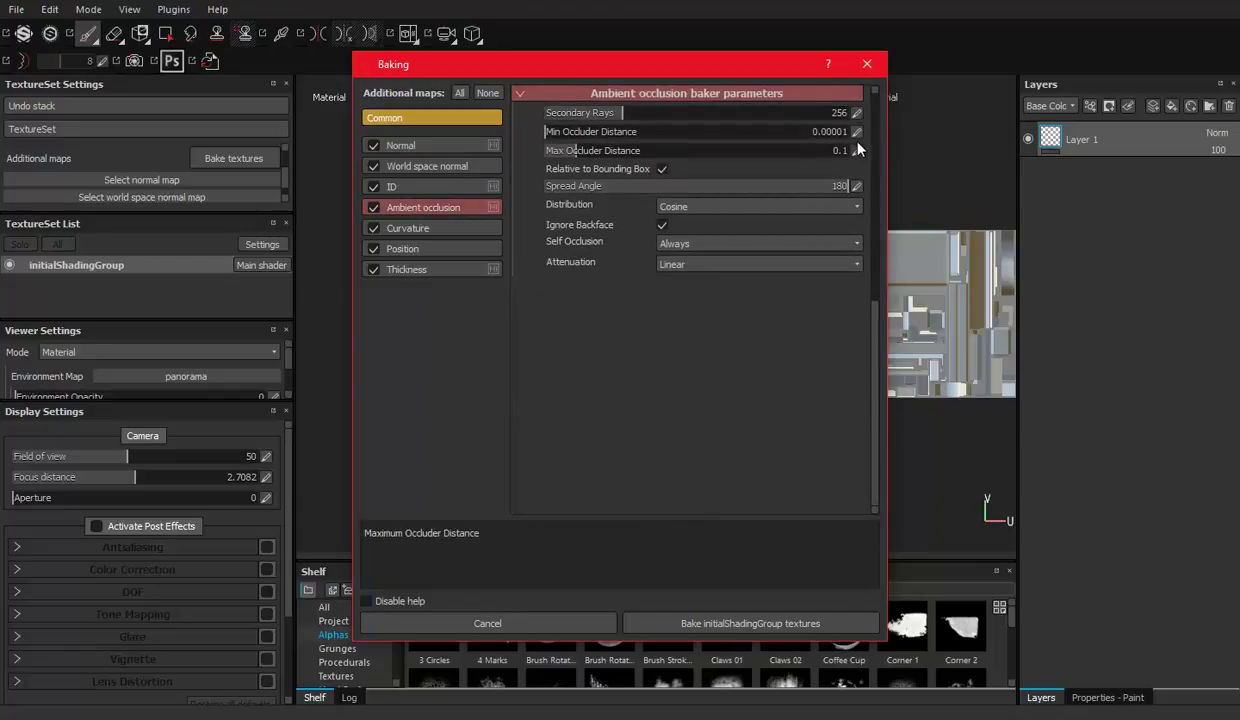
left_click(856, 131)
type("0.001")
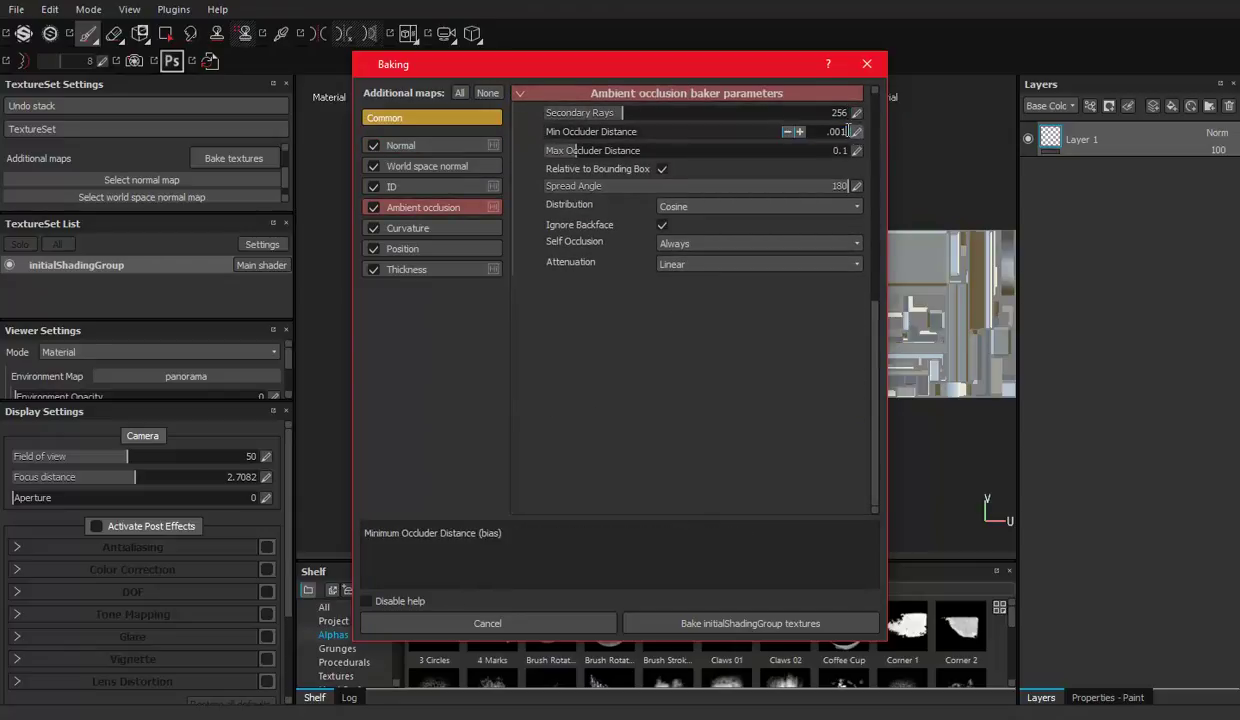
key("Return")
left_click(373, 208)
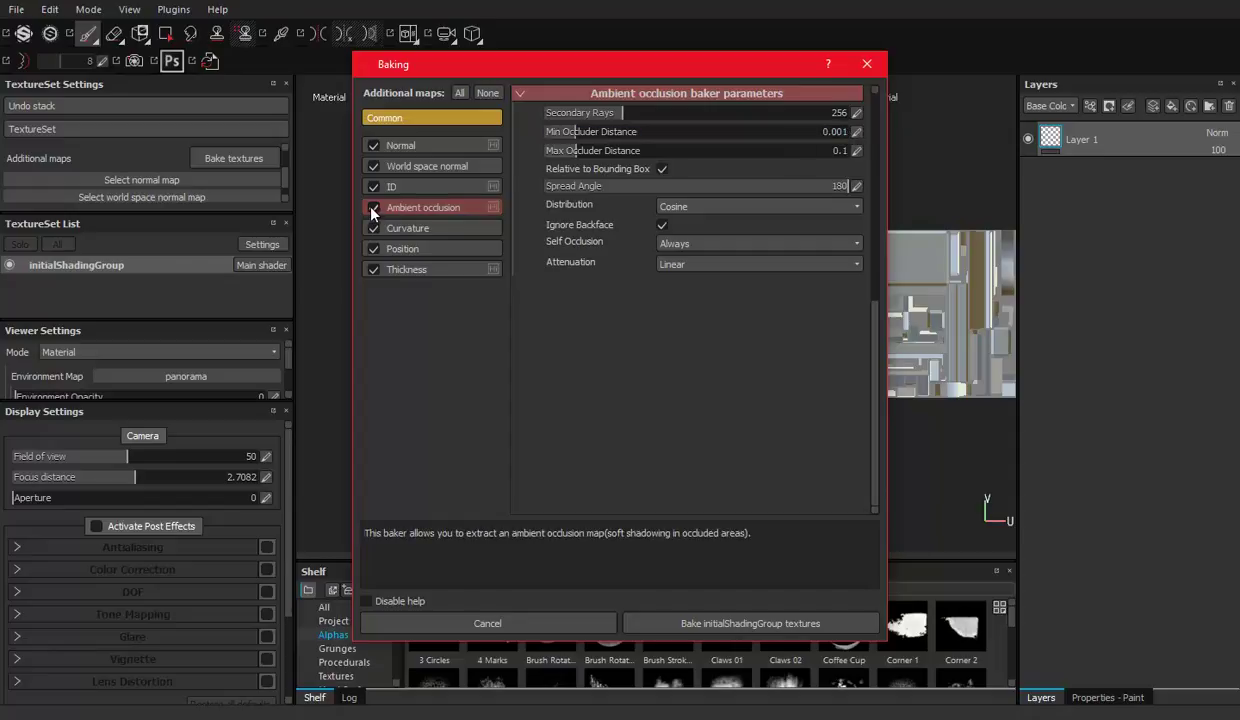
Step: Set the Thickness baker to 256 secondary rays and 0.001 minimum occluder distance
left_click(390, 265)
left_click(856, 112)
type("256")
key("Return")
left_click(856, 131)
type("0.001")
key("Return")
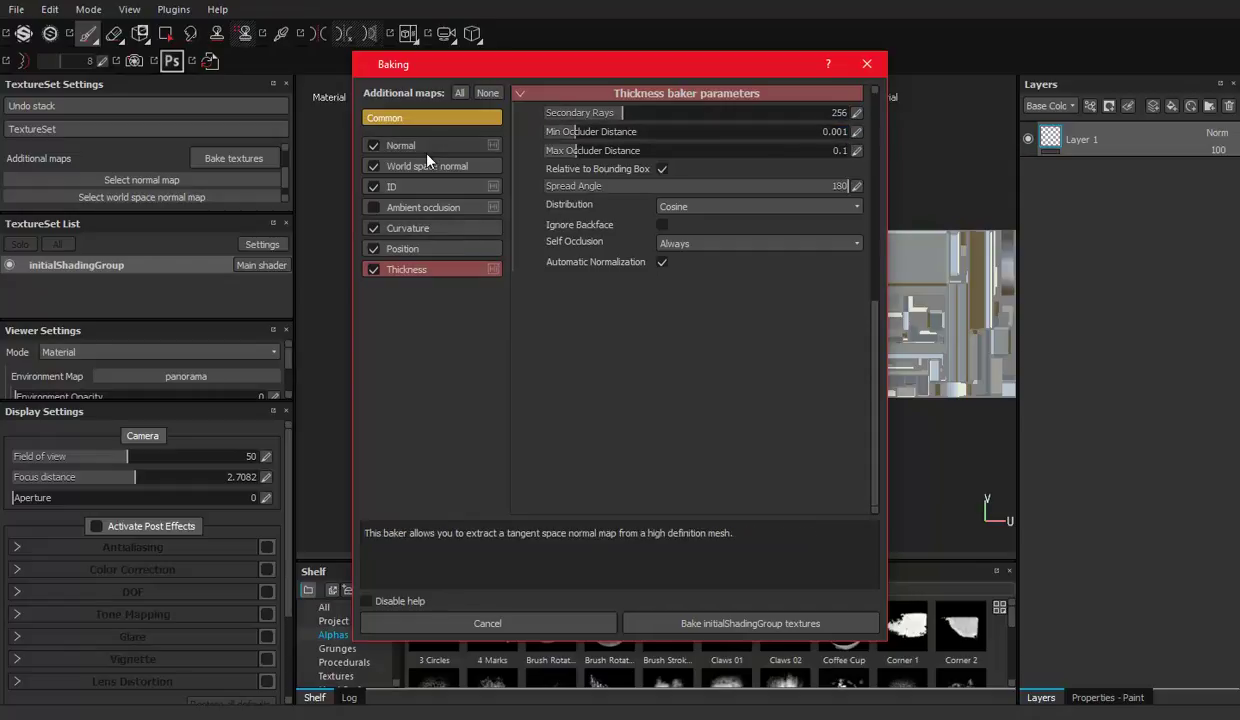
Step: Return to the common bake parameters and start baking the texture set
left_click(428, 148)
left_click(418, 119)
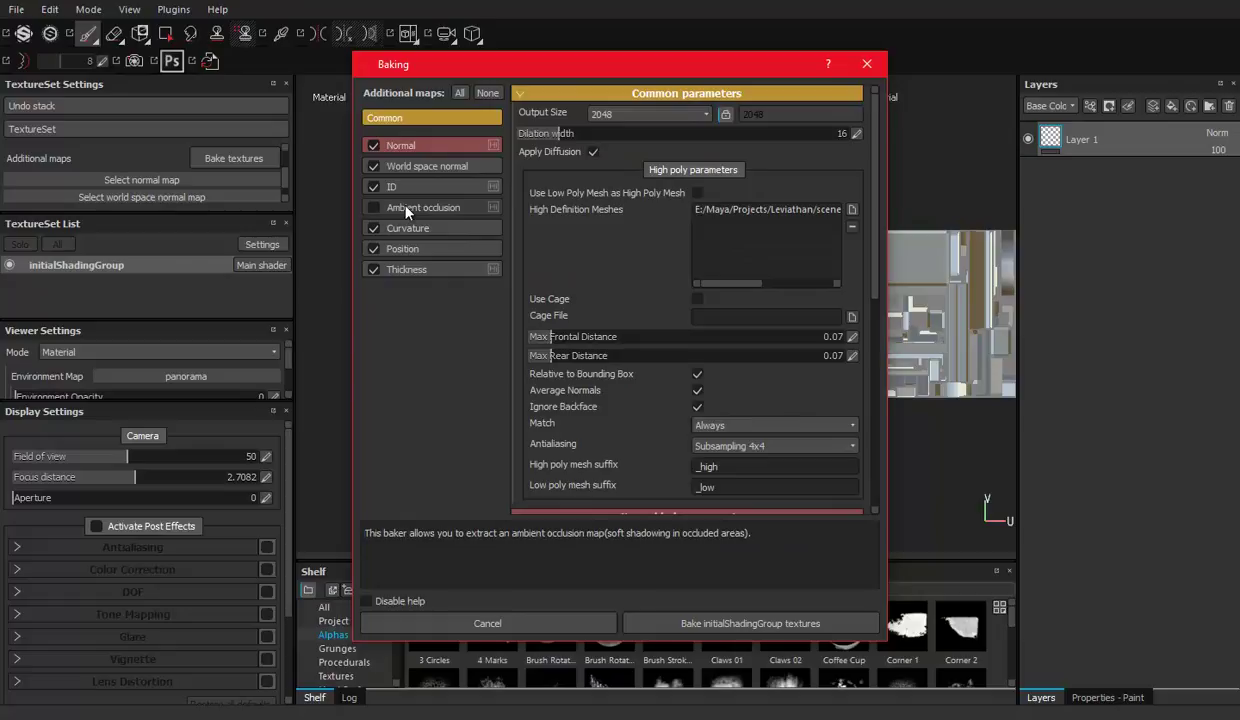
left_click(712, 623)
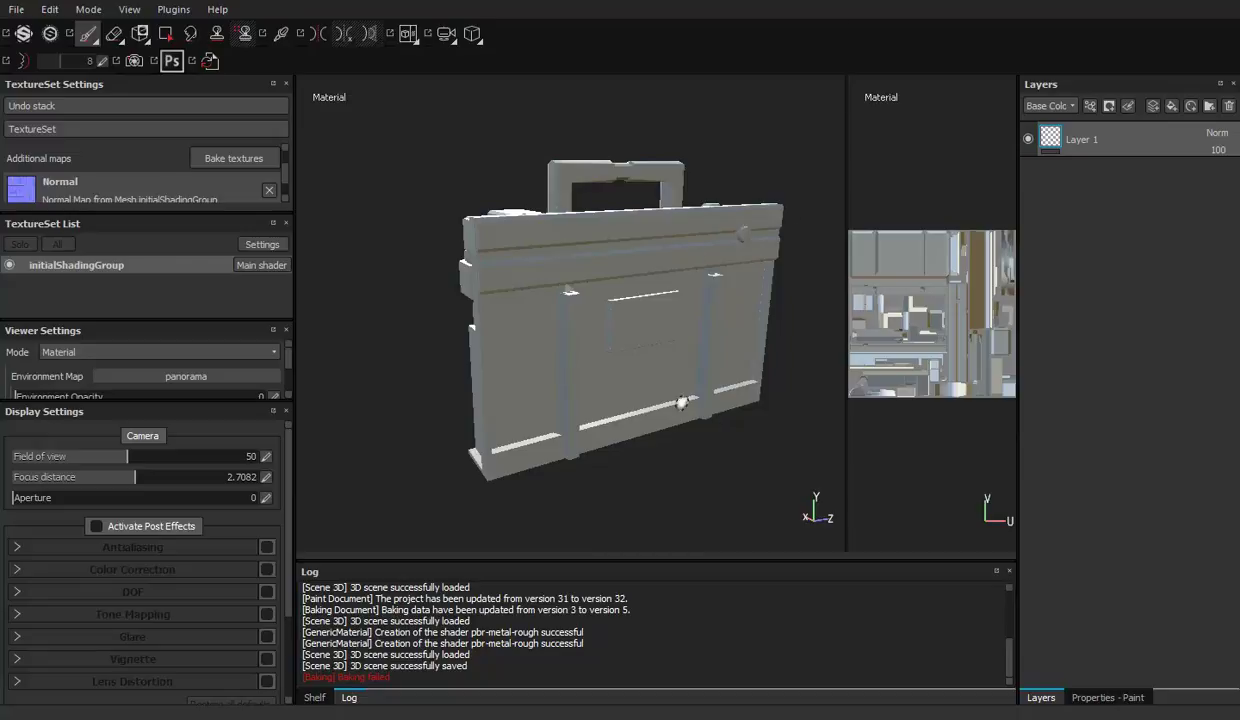
Step: Turn the crate to the front, switch to the Alphas shelf, and zoom in on its side
left_click_drag(682, 403, 760, 400)
left_click_drag(847, 260, 862, 260)
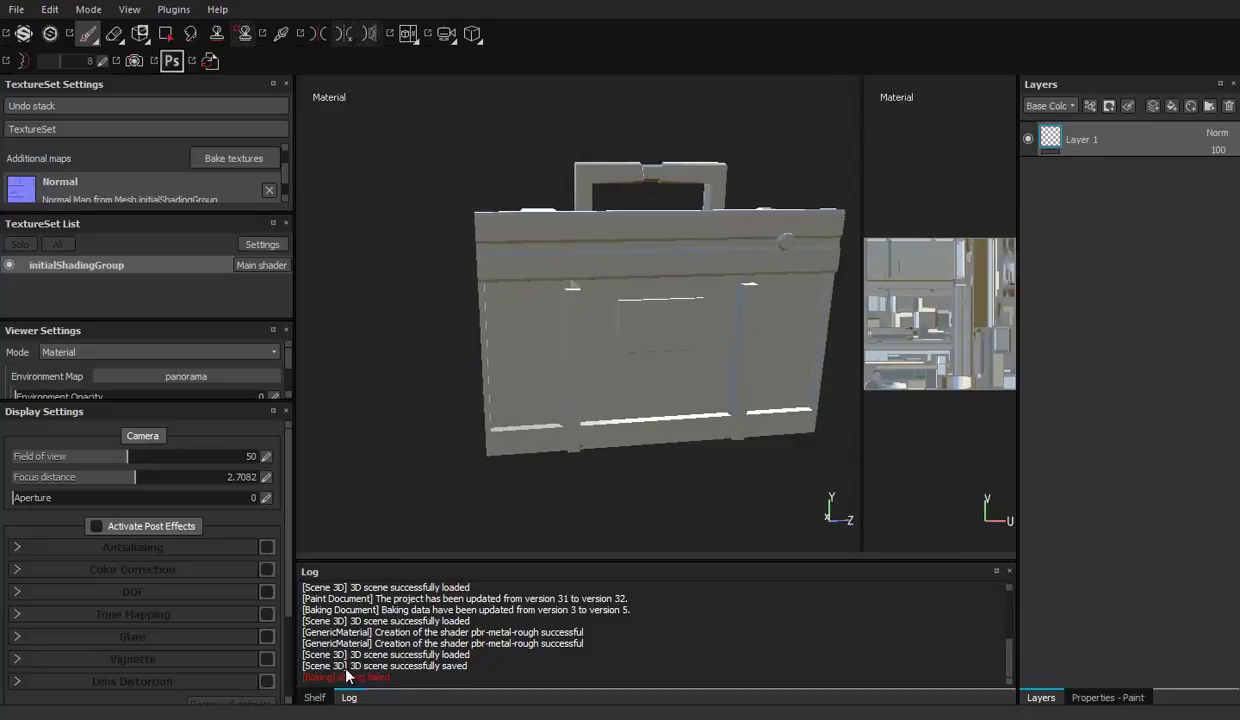
left_click(314, 697)
left_click_drag(560, 400, 656, 396)
mouse_move(620, 296)
left_mouse_down()
mouse_move(723, 368)
mouse_move(700, 400)
mouse_move(617, 299)
left_mouse_up()
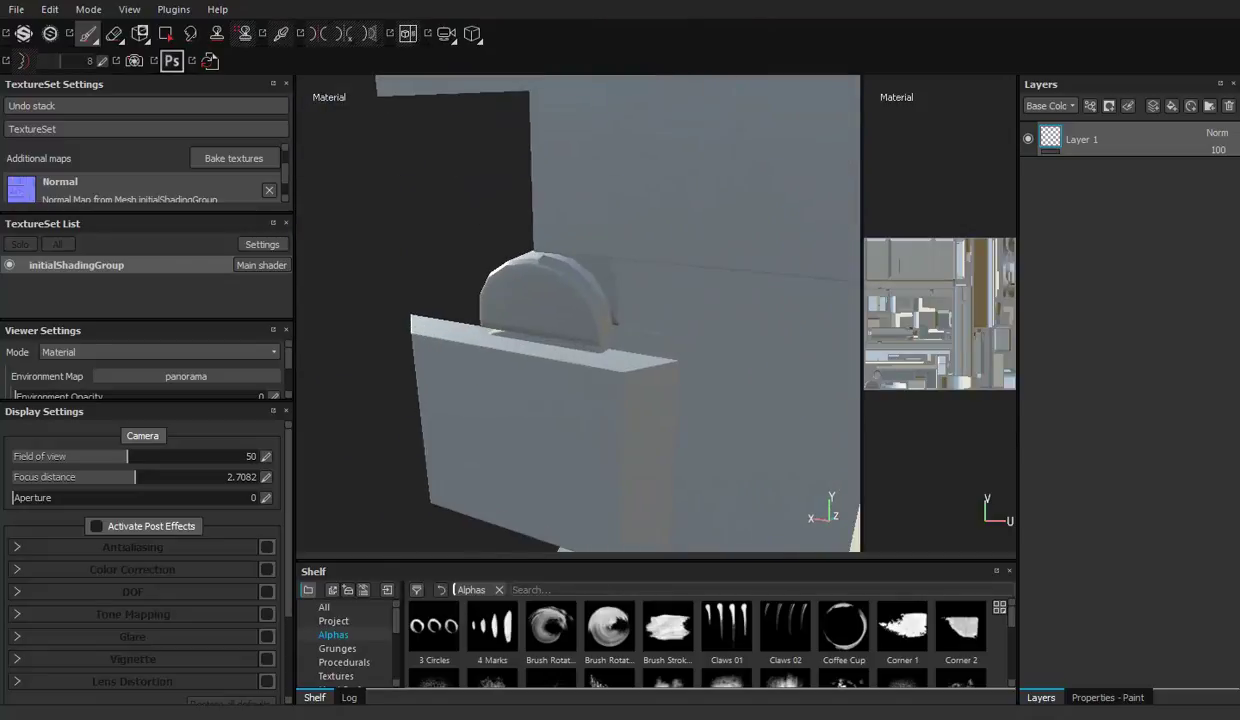
left_click_drag(617, 299, 623, 284)
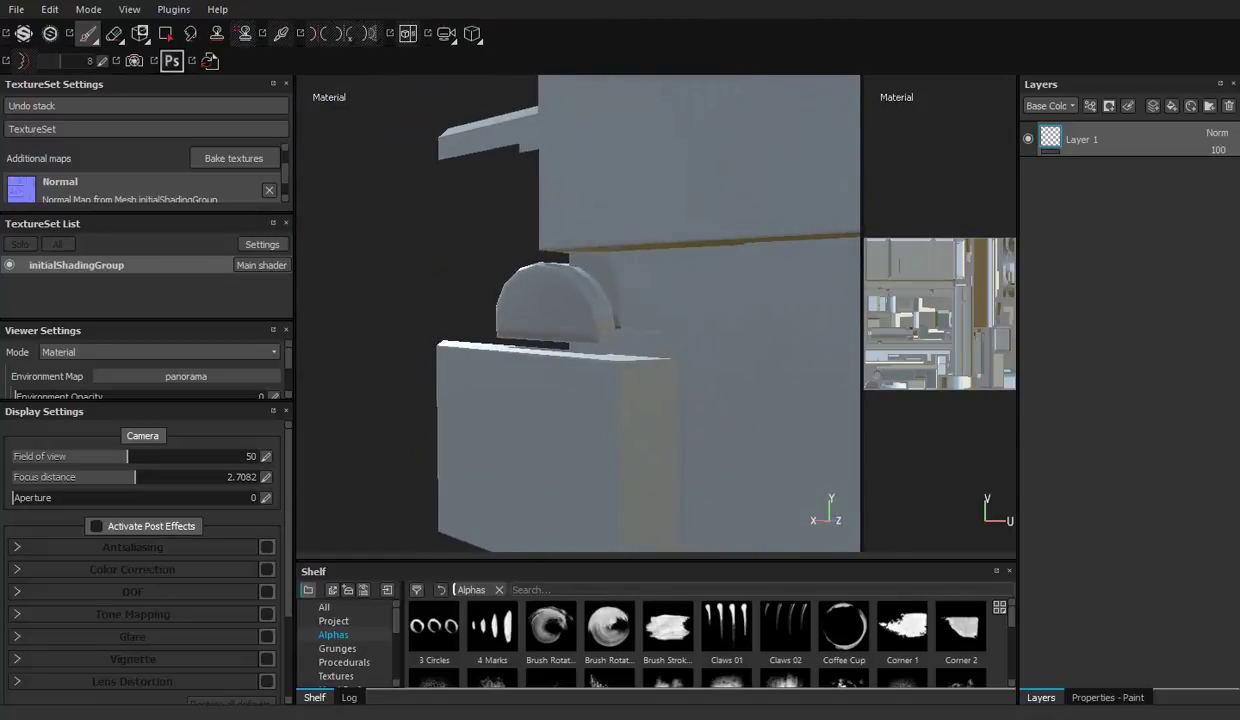
Step: Set max frontal and rear distances to 0.01 and bake the initialShadingGroup textures
left_click(228, 157)
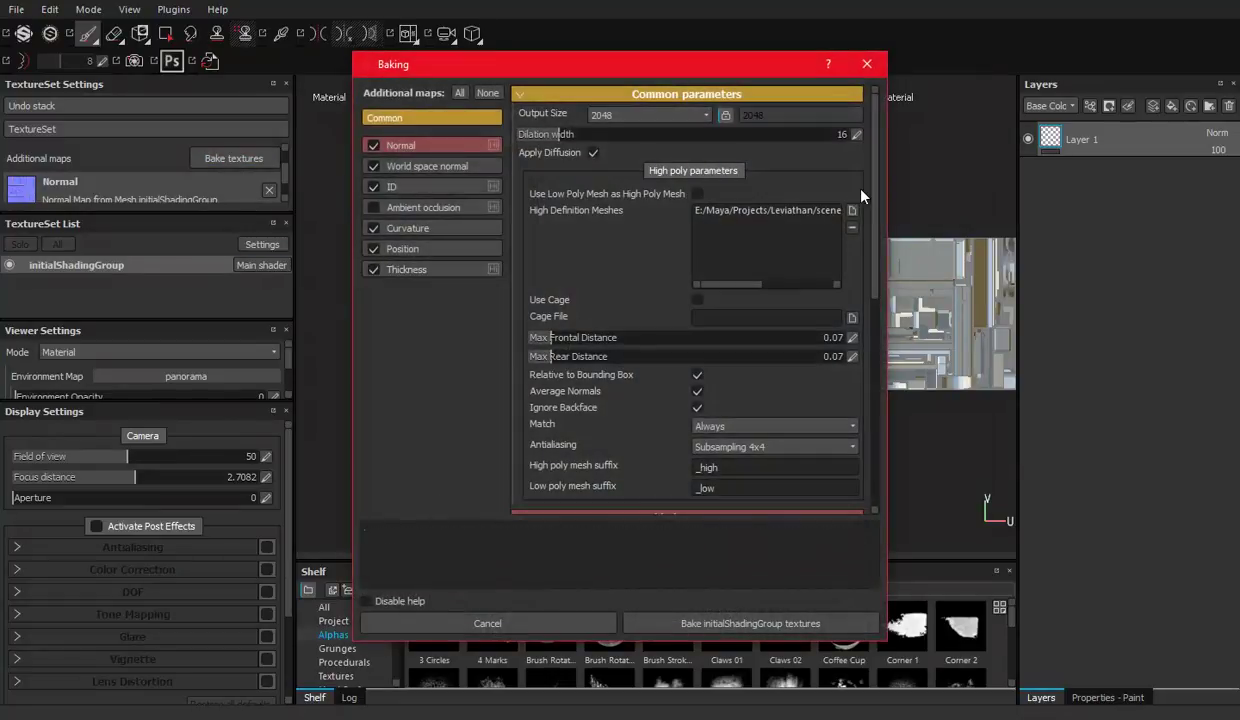
left_click(853, 338)
type("01")
key("Return")
left_click(853, 357)
type(".01")
key("Return")
left_click(655, 620)
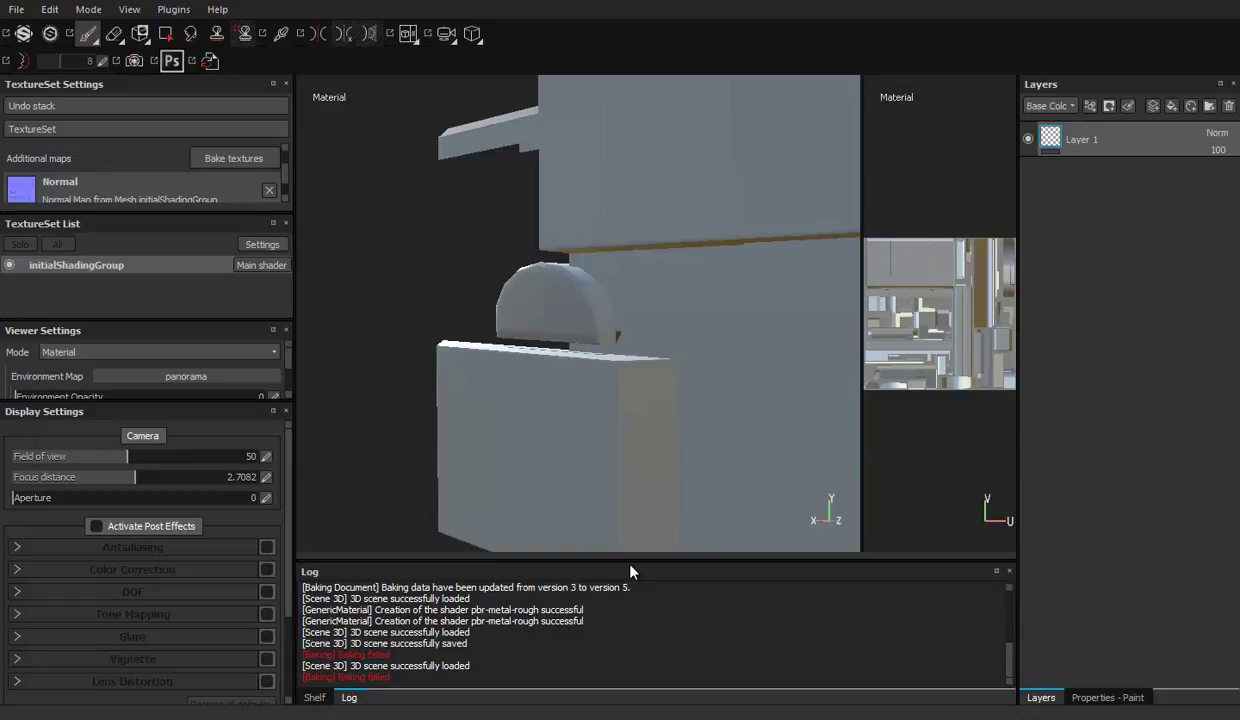
scroll(761, 346, "up", 3)
scroll(677, 348, "down", 3)
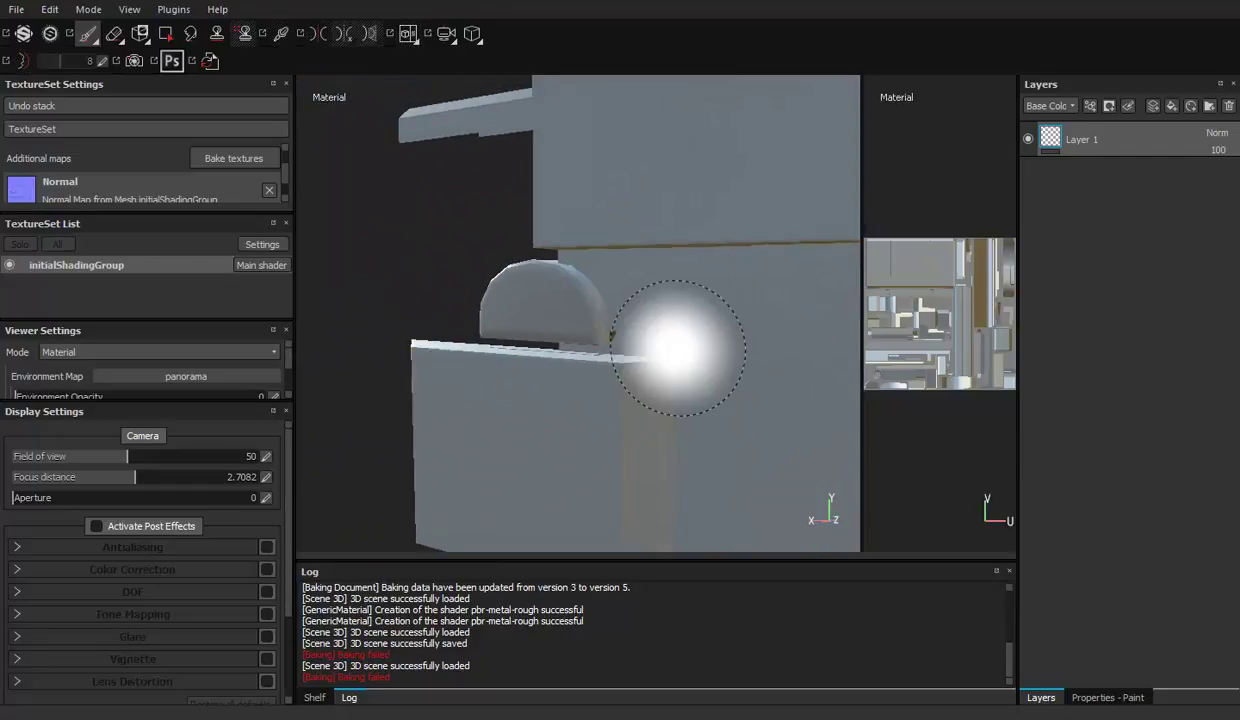
mouse_move(664, 313)
left_mouse_down()
mouse_move(688, 357)
mouse_move(668, 294)
left_mouse_up()
scroll(632, 299, "up", 5)
mouse_move(589, 334)
left_mouse_down()
mouse_move(562, 279)
mouse_move(385, 296)
mouse_move(523, 327)
mouse_move(540, 288)
mouse_move(501, 313)
mouse_move(446, 274)
mouse_move(656, 363)
mouse_move(681, 329)
mouse_move(550, 281)
mouse_move(697, 285)
mouse_move(407, 299)
mouse_move(490, 268)
mouse_move(335, 254)
left_mouse_up()
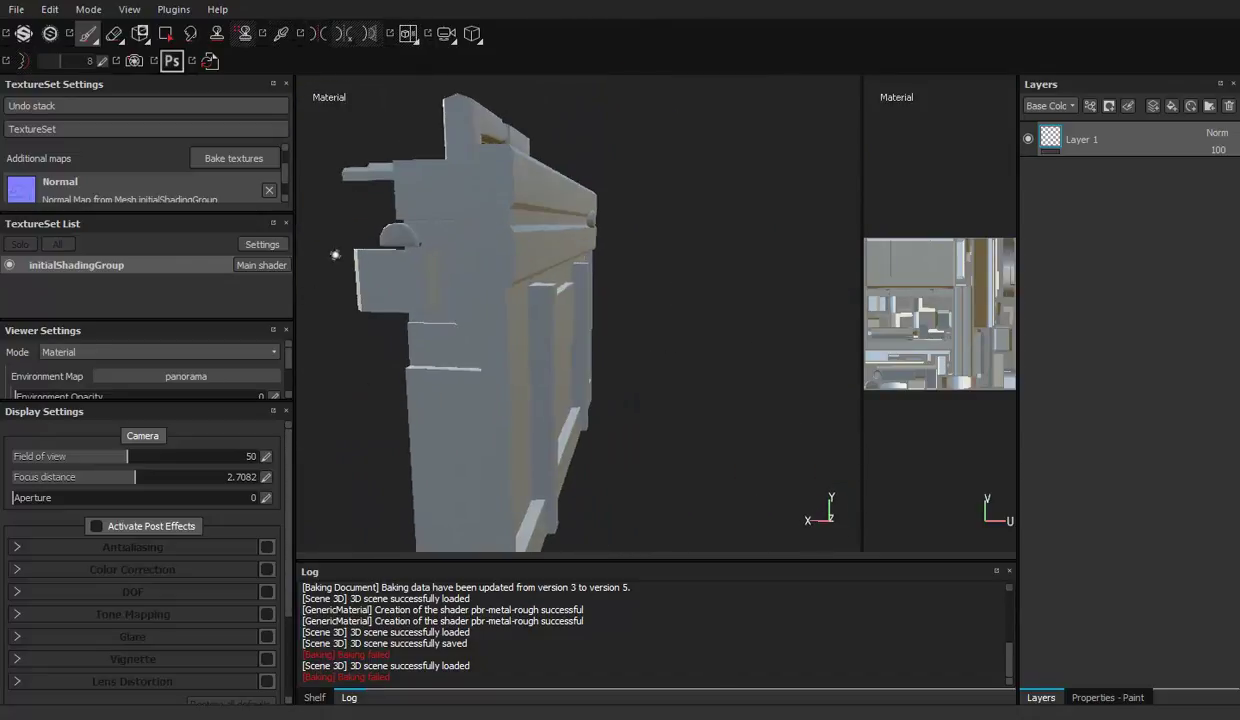
mouse_move(507, 310)
left_mouse_down()
mouse_move(640, 366)
mouse_move(593, 248)
mouse_move(800, 368)
mouse_move(631, 238)
mouse_move(581, 296)
mouse_move(626, 313)
mouse_move(560, 300)
left_mouse_up()
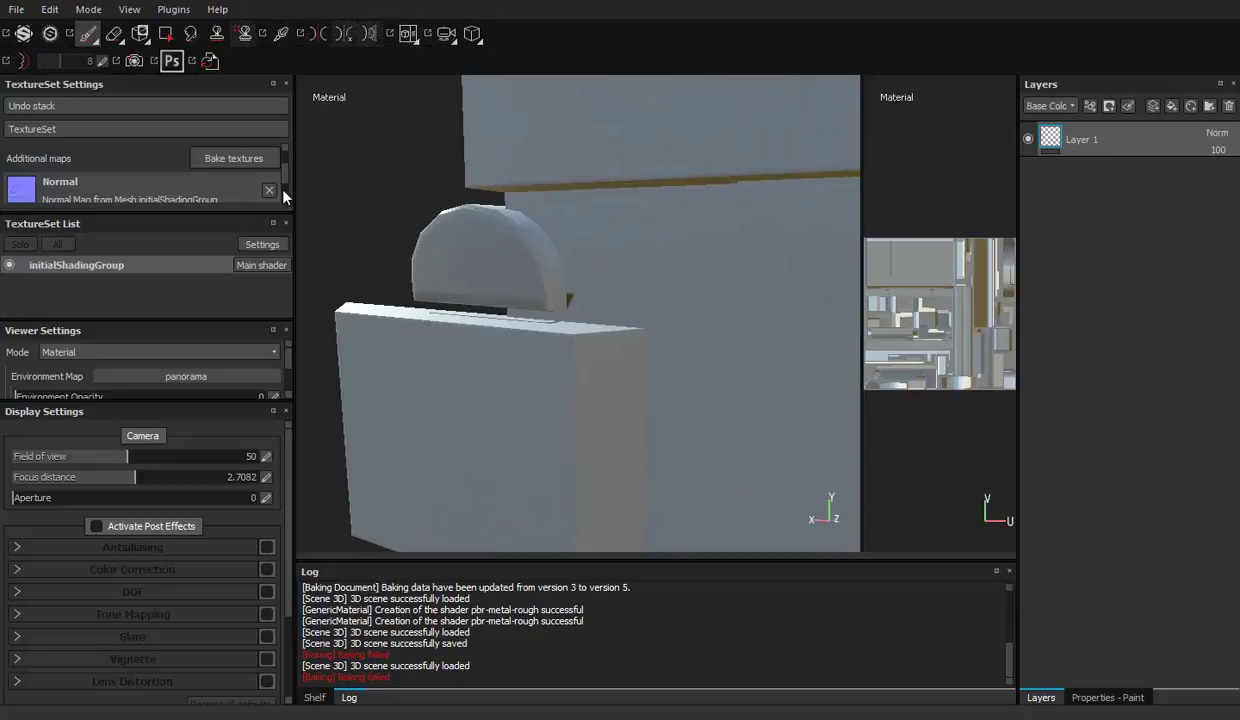
Step: Lower max frontal and rear distances to 0.009 and bake the initialShadingGroup textures
left_click(232, 159)
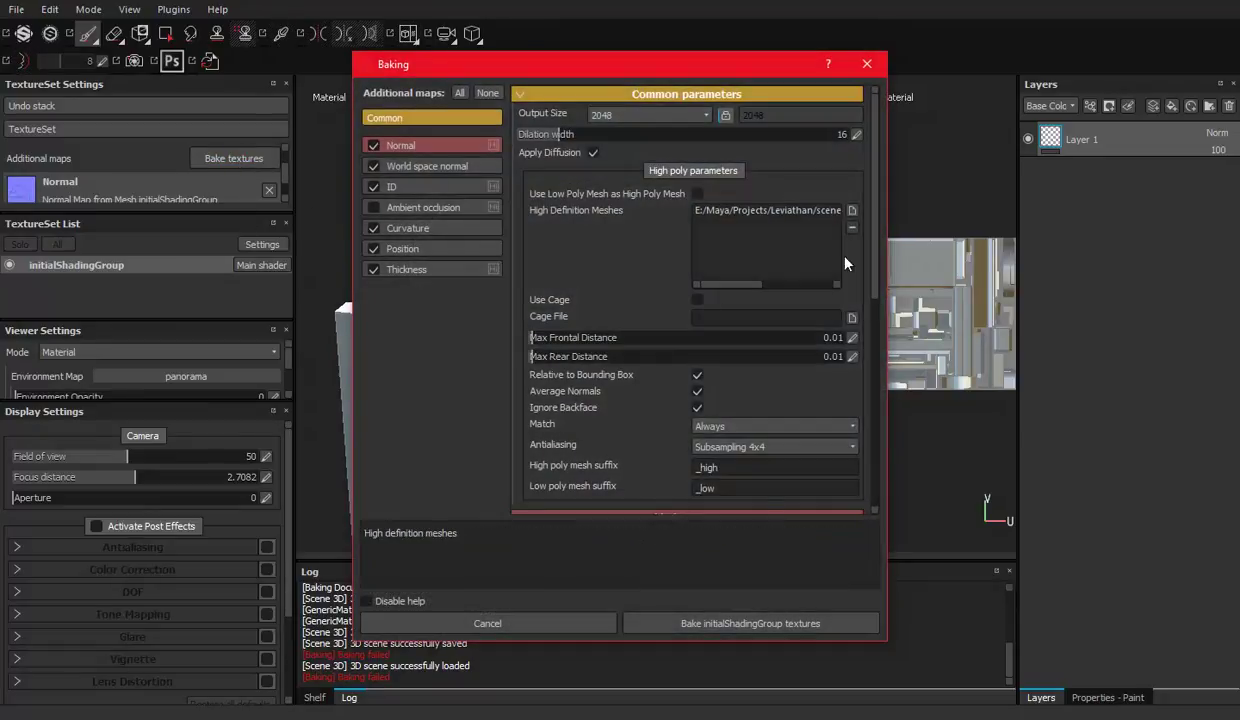
double_click(830, 337)
type("0.009")
key("Return")
double_click(848, 358)
type("0.009")
key("Return")
left_click(700, 628)
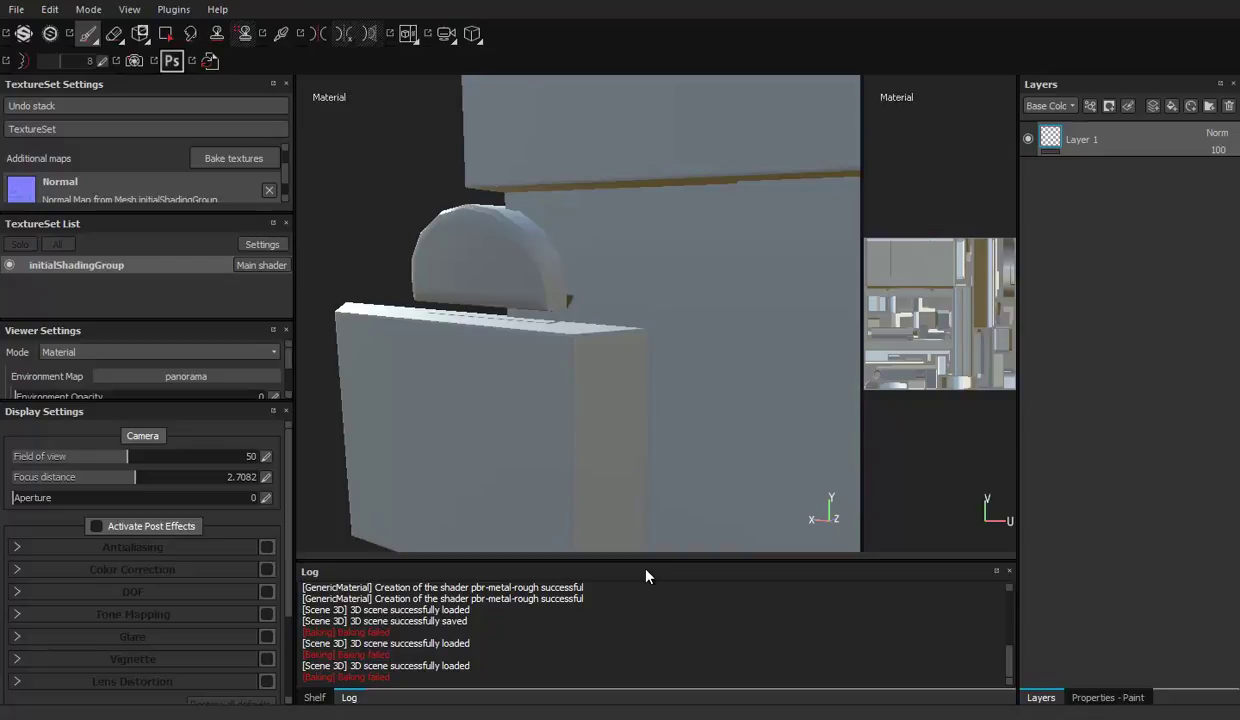
Step: Show the alphas shelf and enlarge and orbit the viewport to see the whole crate
left_click(606, 695)
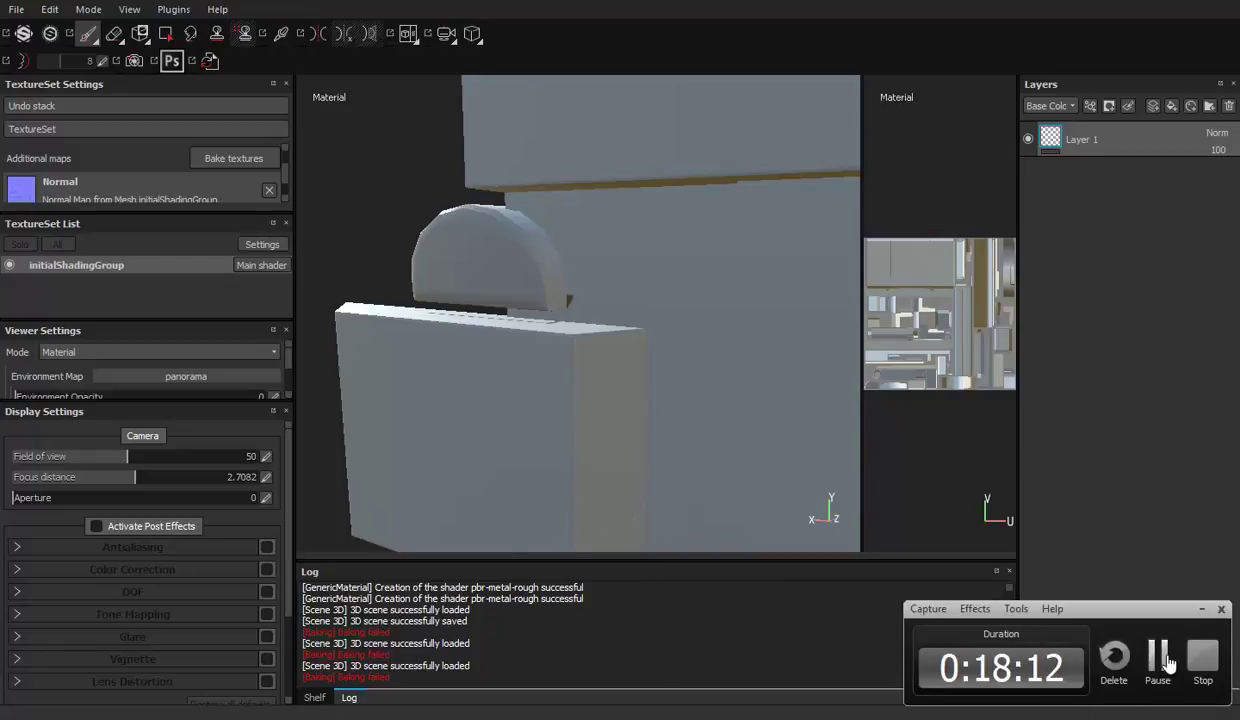
left_click(1160, 682)
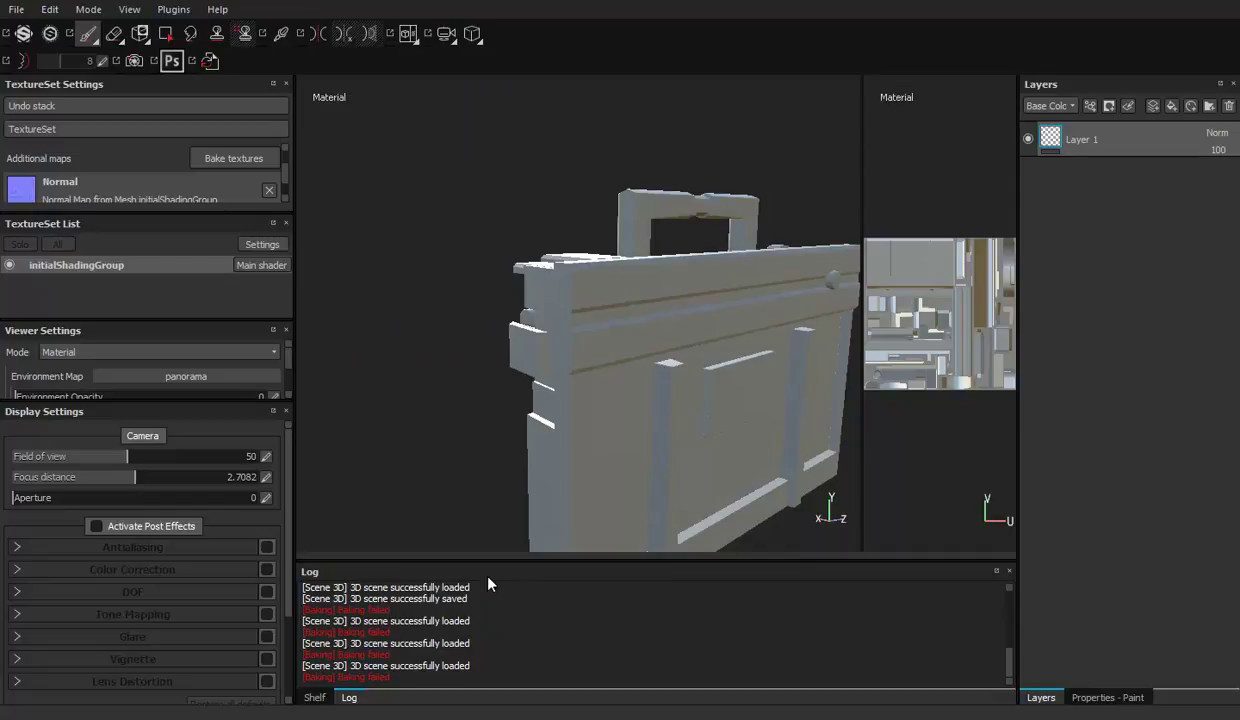
left_click(314, 698)
mouse_move(614, 559)
left_mouse_down()
mouse_move(614, 582)
mouse_move(714, 449)
mouse_move(666, 328)
mouse_move(573, 338)
mouse_move(642, 313)
mouse_move(614, 326)
mouse_move(819, 294)
mouse_move(918, 345)
mouse_move(739, 285)
mouse_move(515, 280)
mouse_move(559, 329)
mouse_move(654, 327)
mouse_move(640, 311)
left_mouse_up()
Step: Save the project as 'Ammo Create Paint' in the scenes/Ammo Create folder, then open Export Textures
key("ctrl+s")
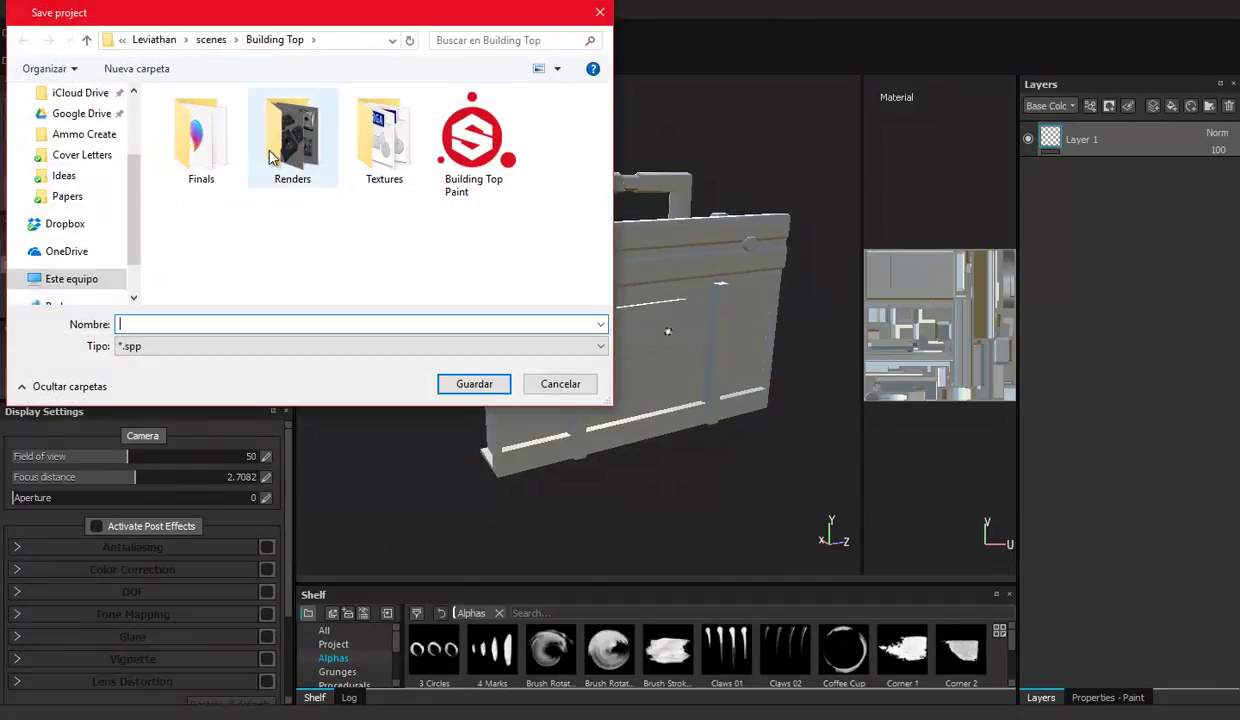
left_click(211, 39)
double_click(195, 119)
left_click(178, 324)
type("Ammo ")
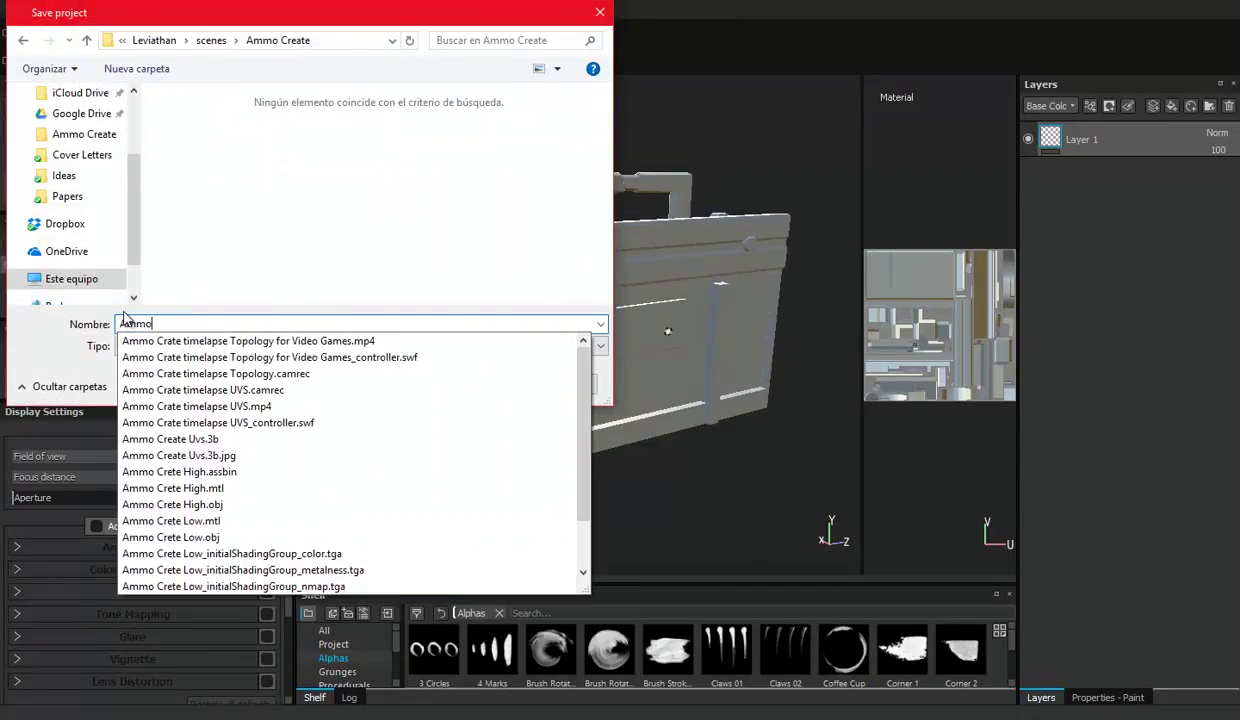
type("Create P")
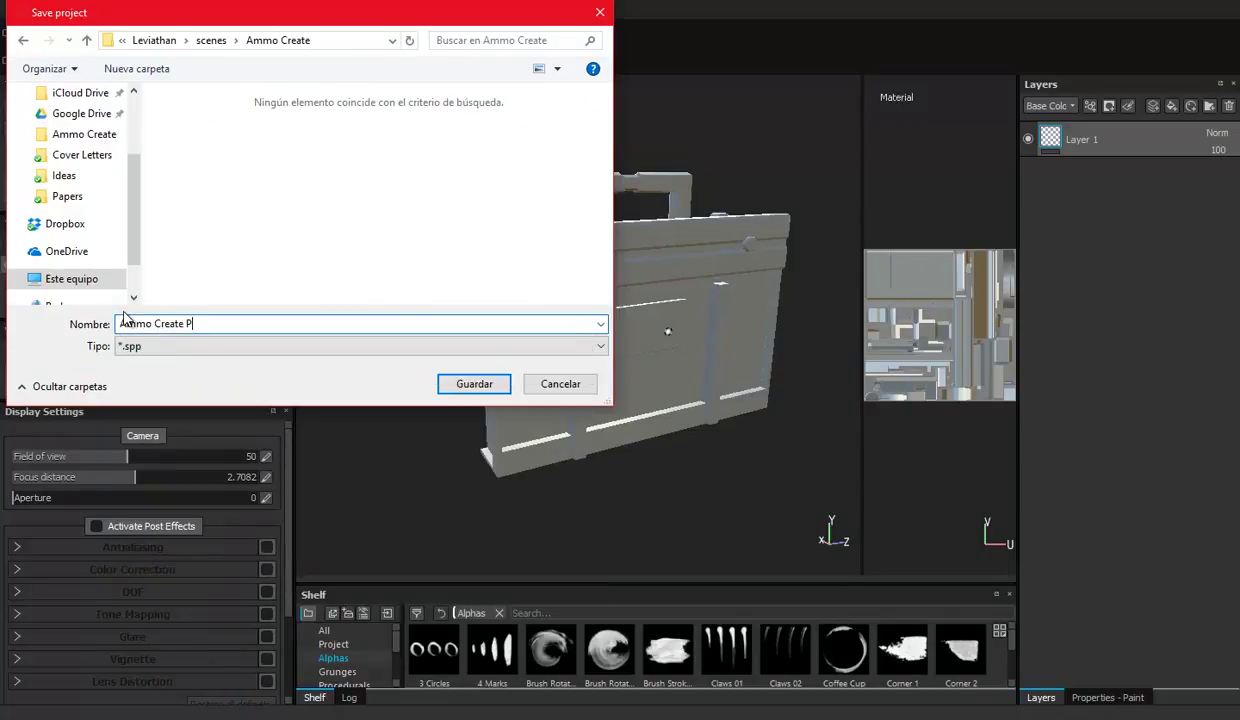
type("aint")
left_click(485, 385)
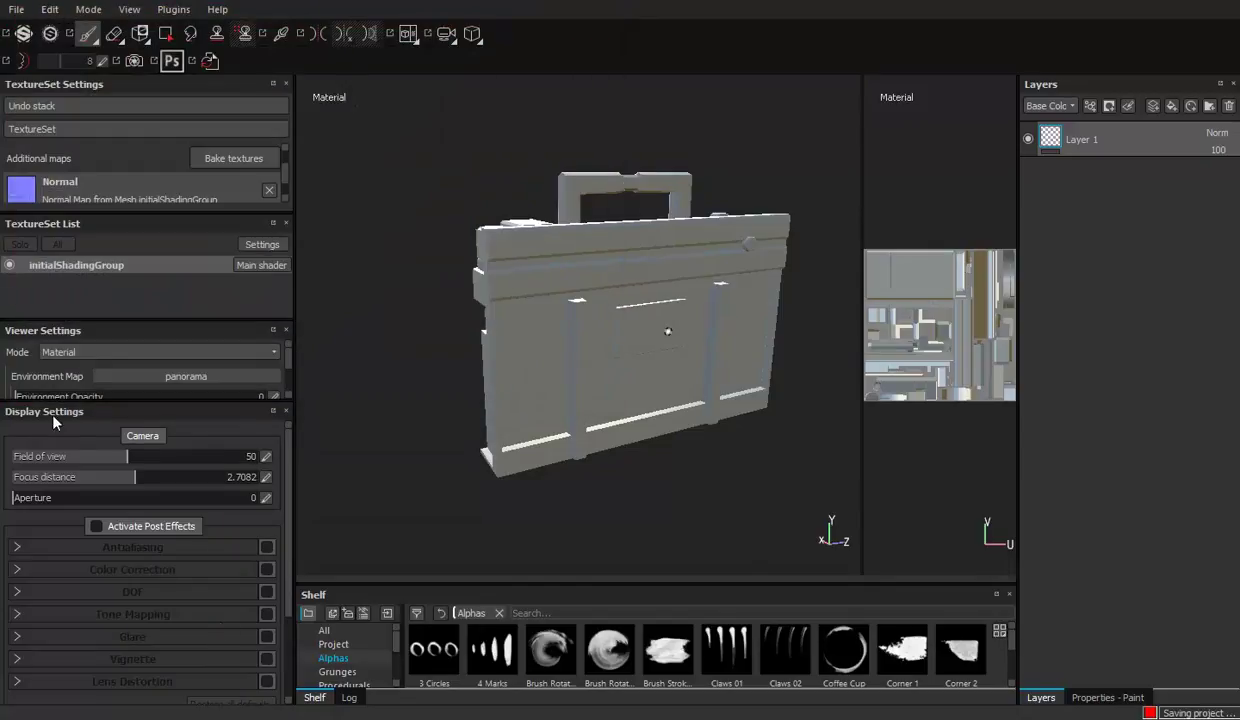
left_click(16, 9)
left_click(50, 240)
Step: Start choosing an export destination, browsing drive E into the Maya folder
left_click(573, 133)
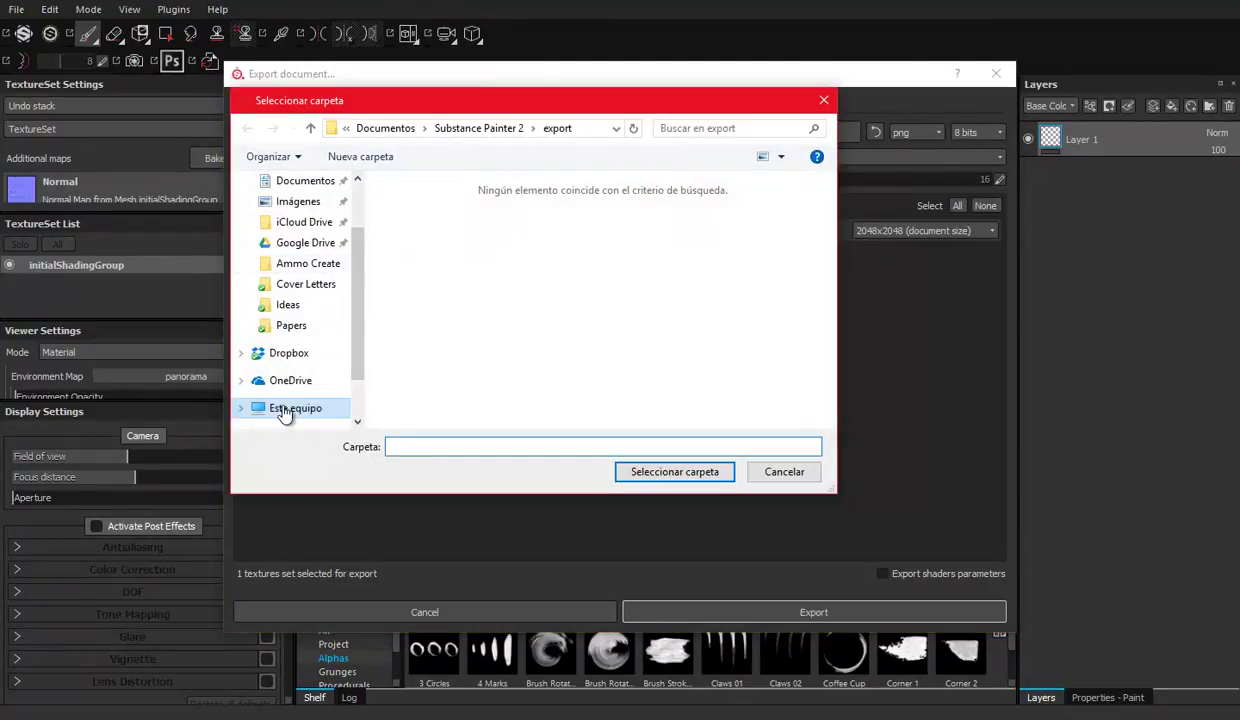
left_click(285, 406)
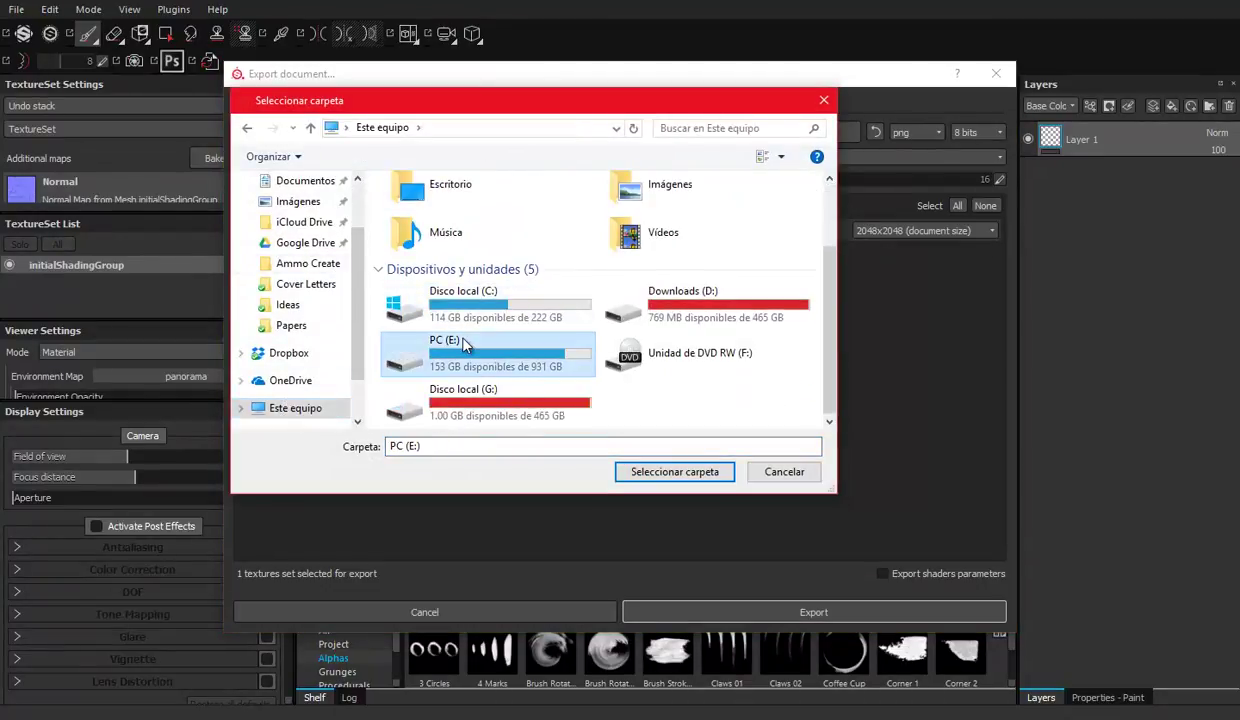
double_click(415, 415)
left_click(414, 405)
scroll(411, 390, "down", 4)
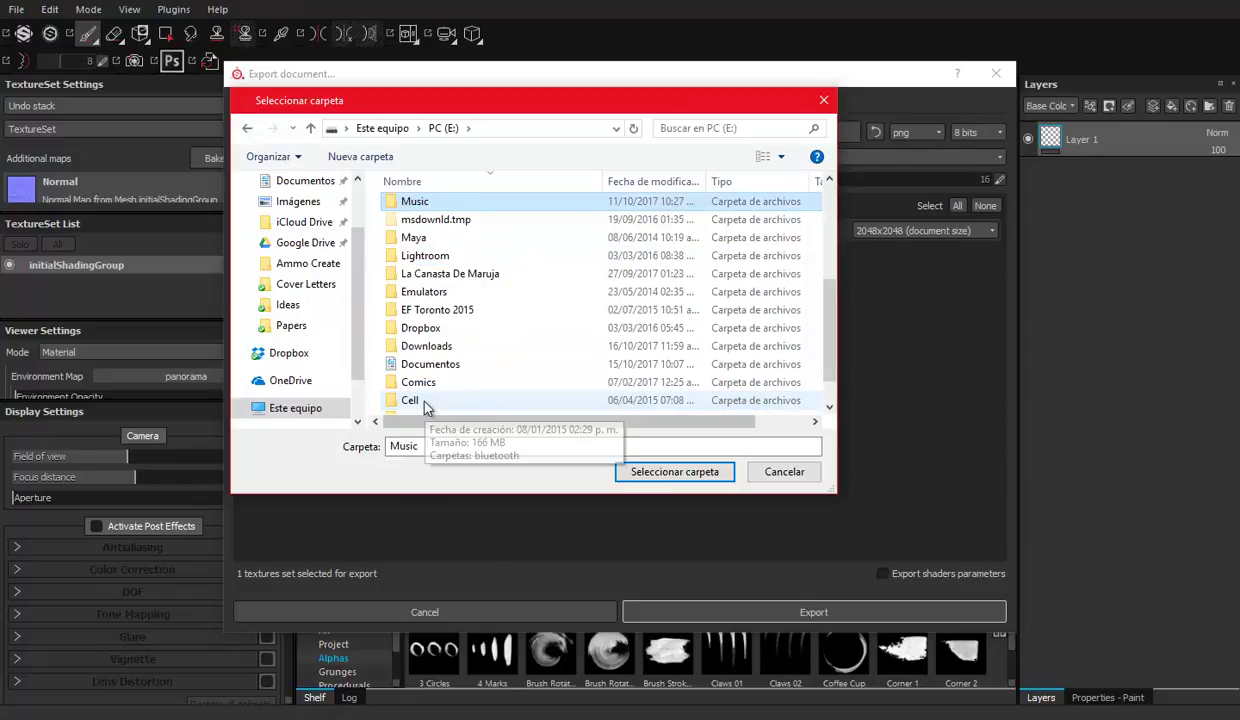
left_click(415, 238)
double_click(419, 243)
Step: Navigate through Projects, Leviathan and scenes into the Ammo Create folder
double_click(429, 206)
left_click(437, 205)
scroll(431, 264, "down", 3)
left_click(431, 264)
double_click(428, 277)
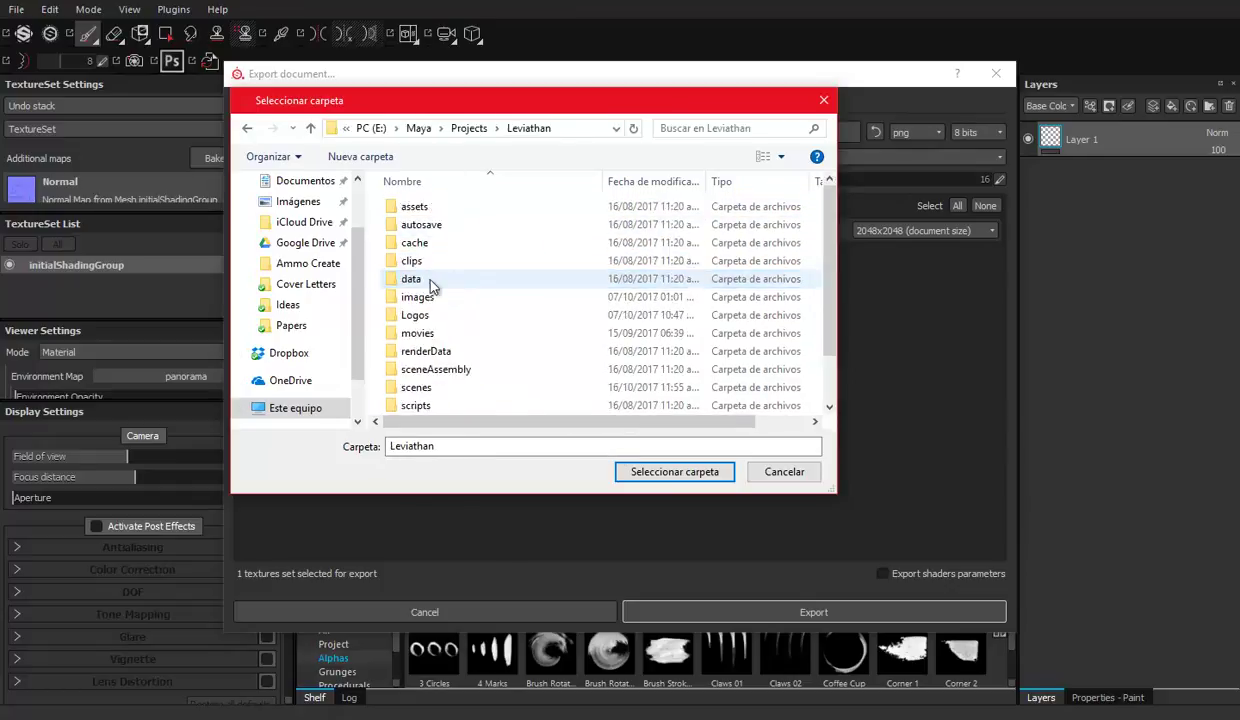
left_click(410, 390)
double_click(408, 389)
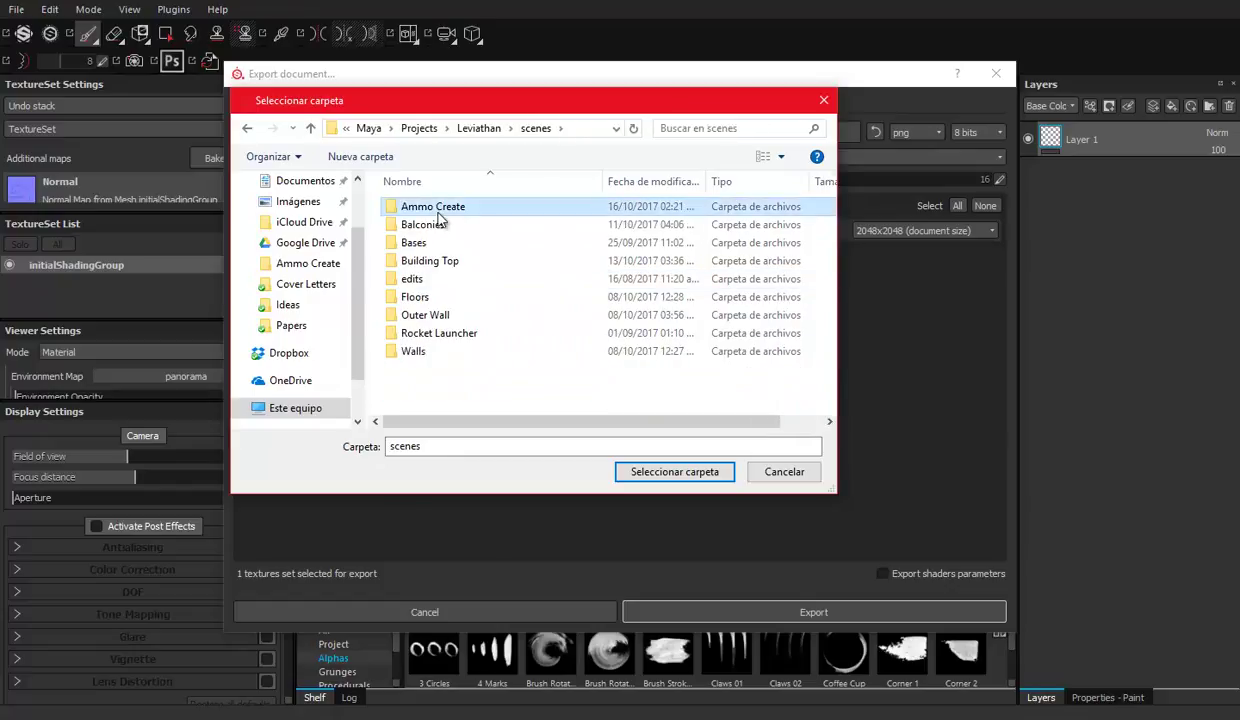
double_click(421, 207)
Step: Create a Textures folder there, use it as the export destination, and export
left_click(355, 158)
type("Textures")
key("Return")
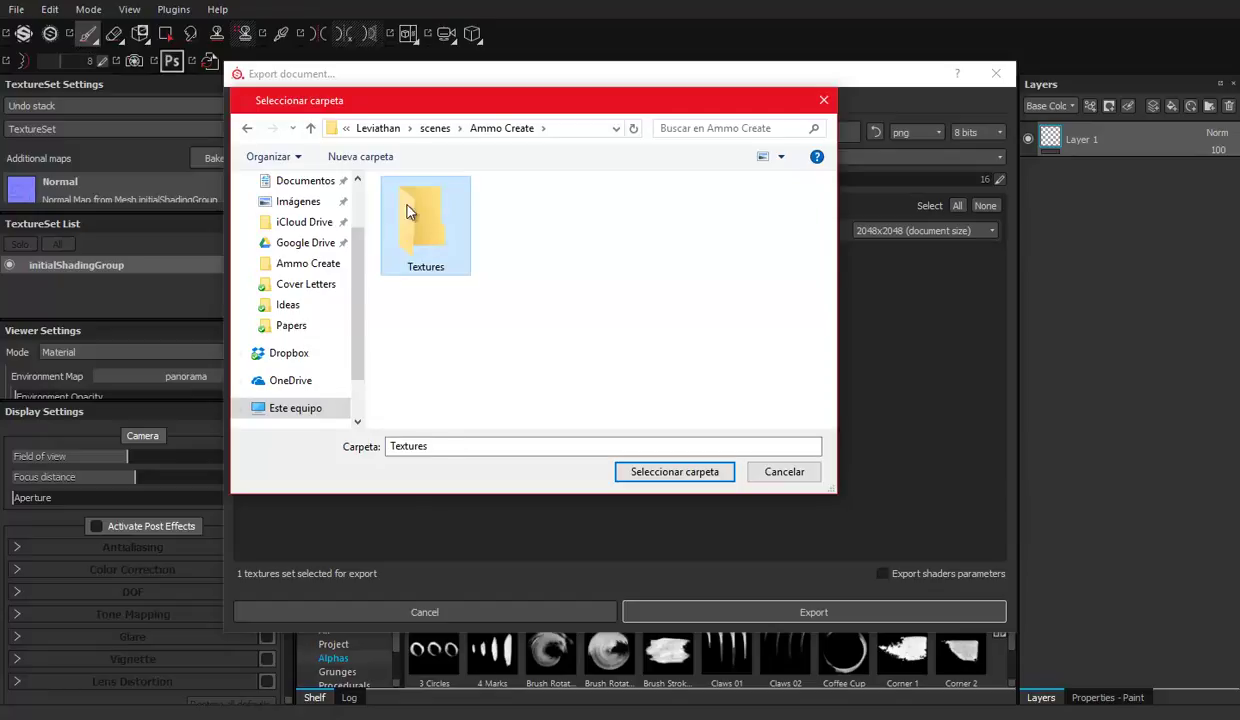
left_click(660, 471)
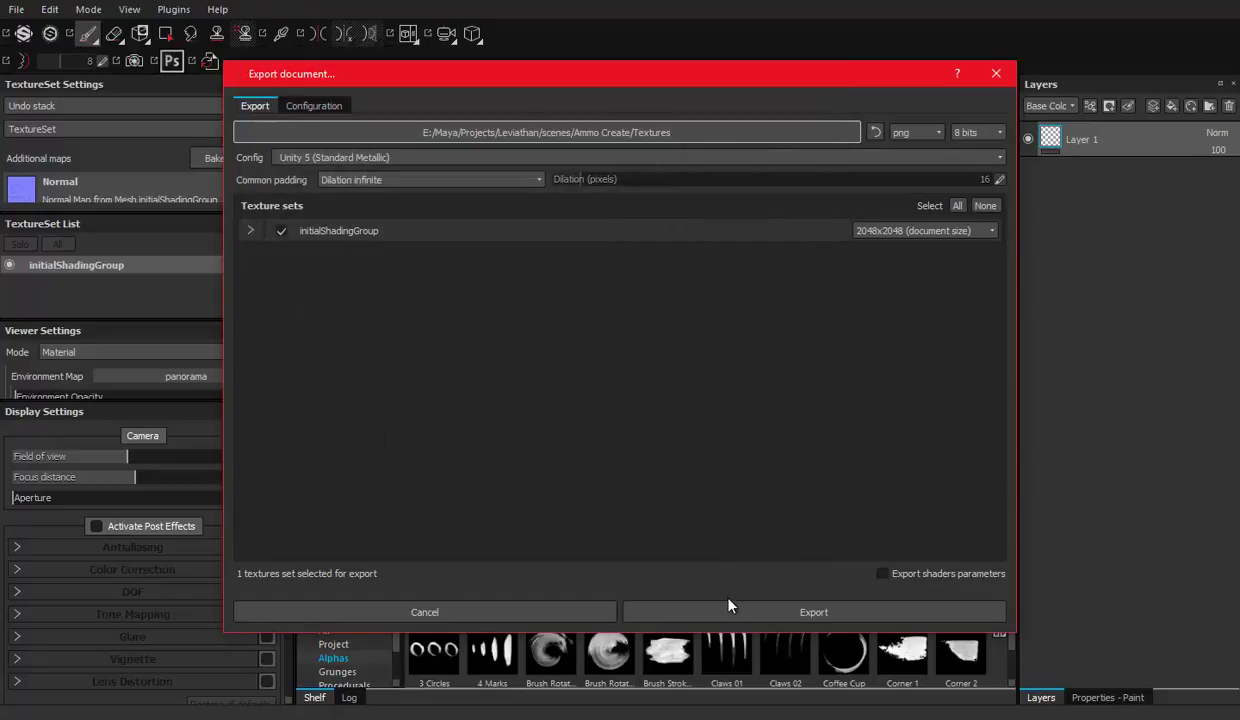
left_click(728, 606)
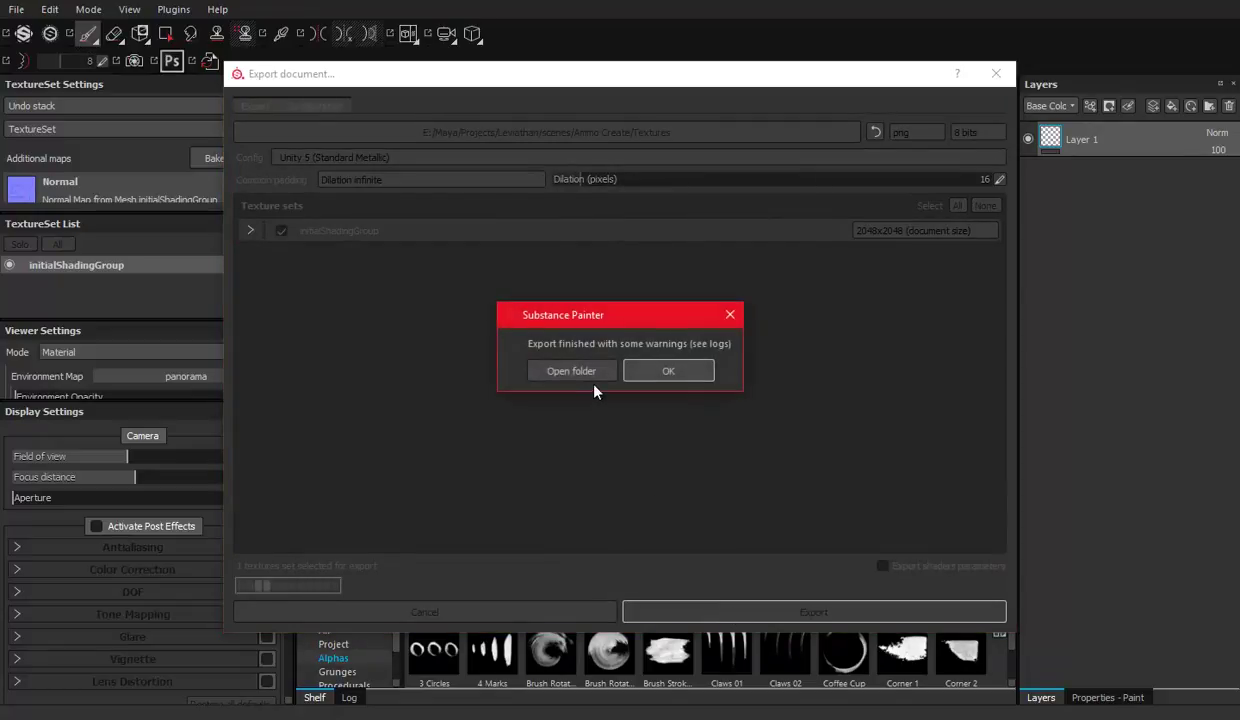
Step: Open the export folder and delete the three textures just exported
left_click(558, 371)
left_click_drag(490, 311, 158, 96)
key("Delete")
left_click(684, 374)
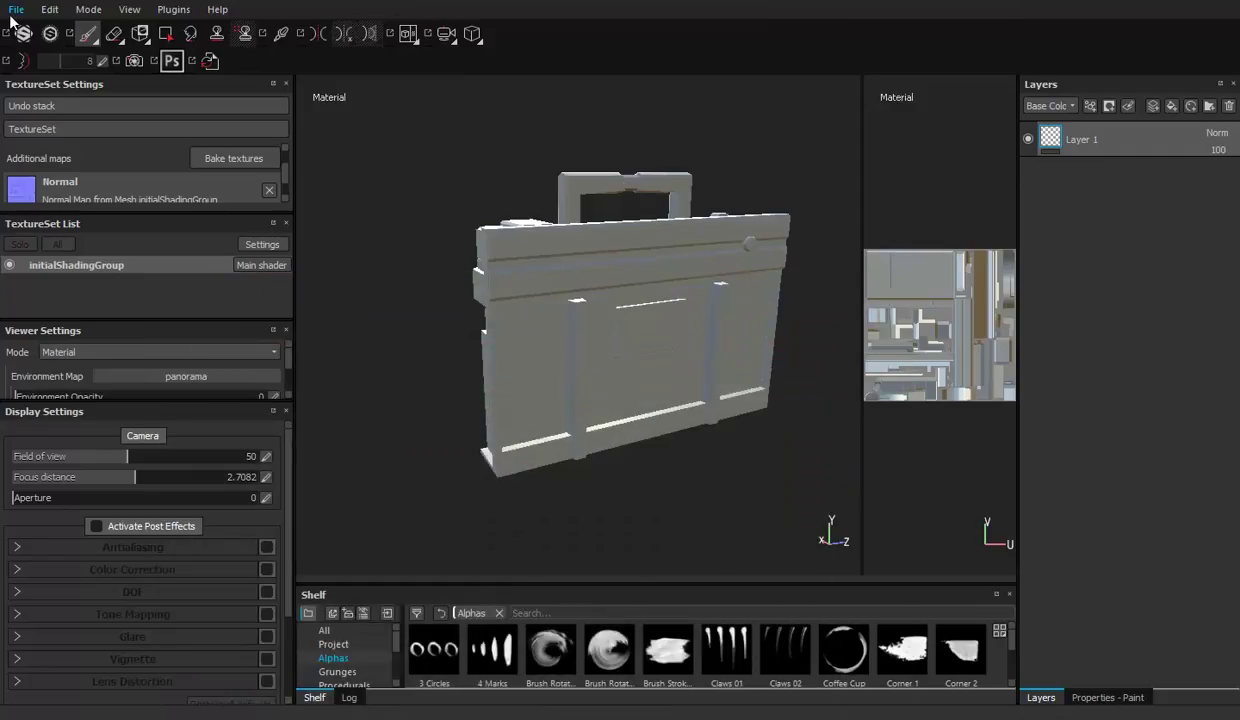
Step: Re-export the textures with targa as the file format
left_click(15, 10)
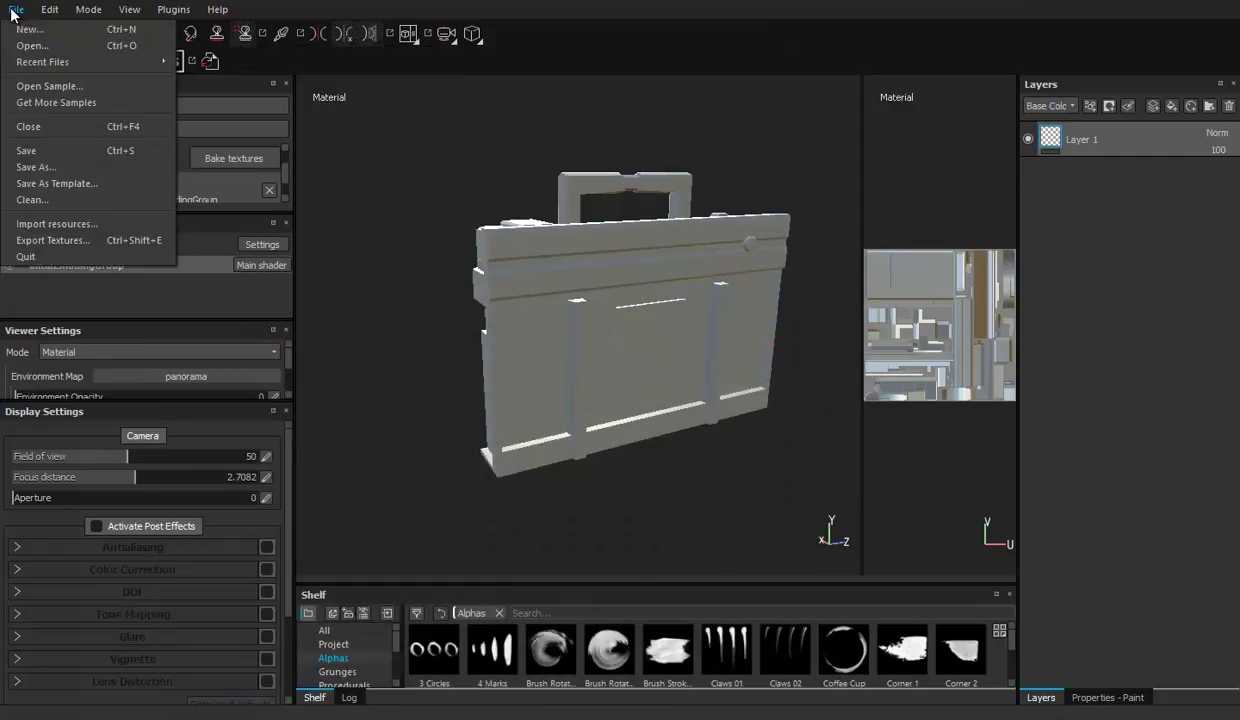
left_click(52, 240)
left_click(915, 134)
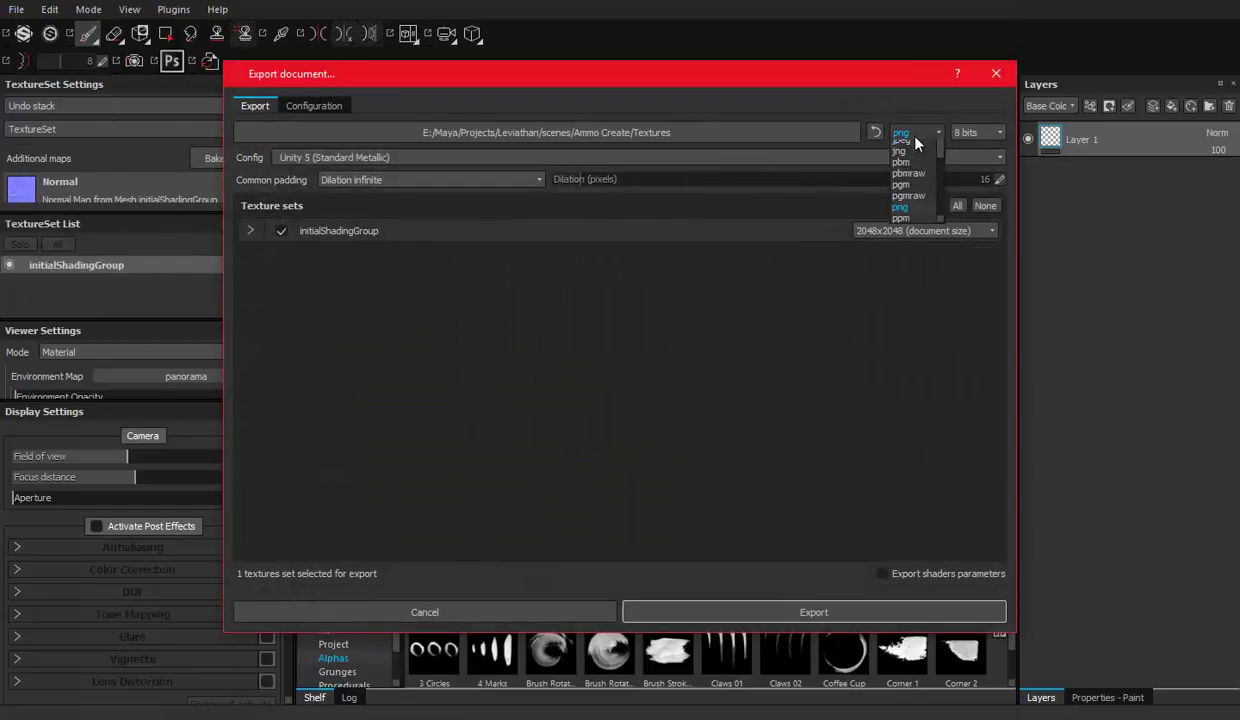
scroll(918, 175, "down", 2)
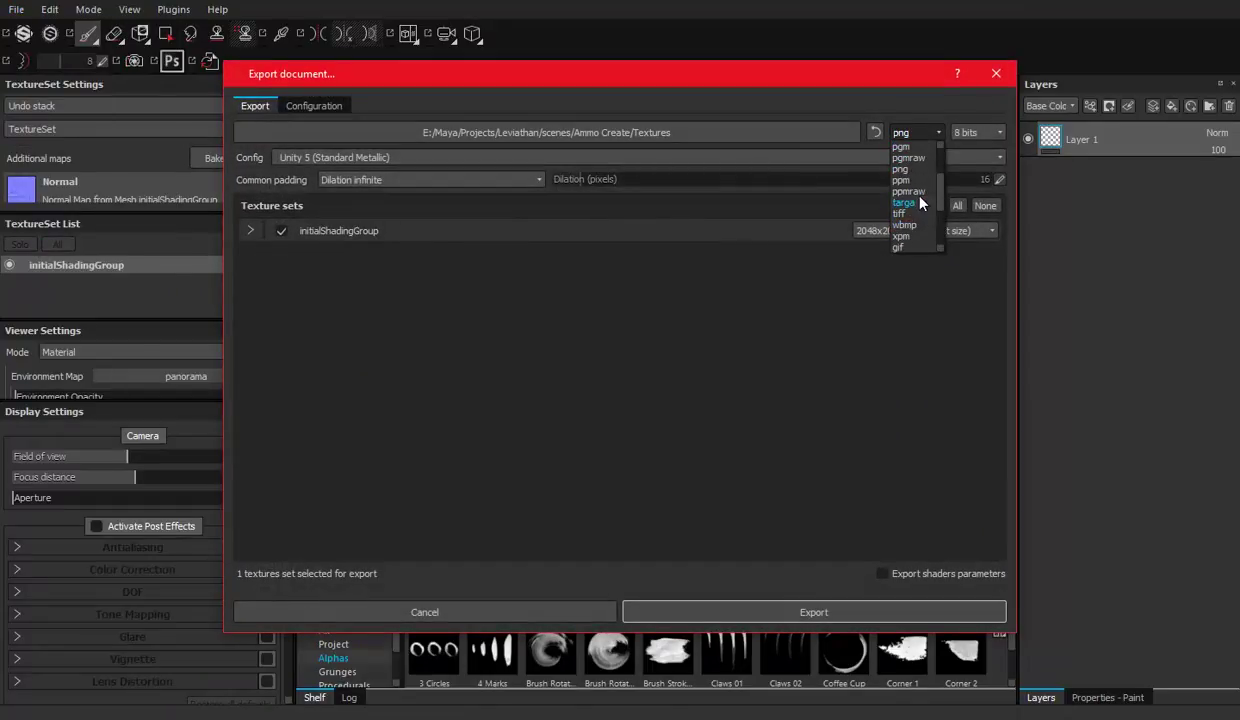
left_click(916, 205)
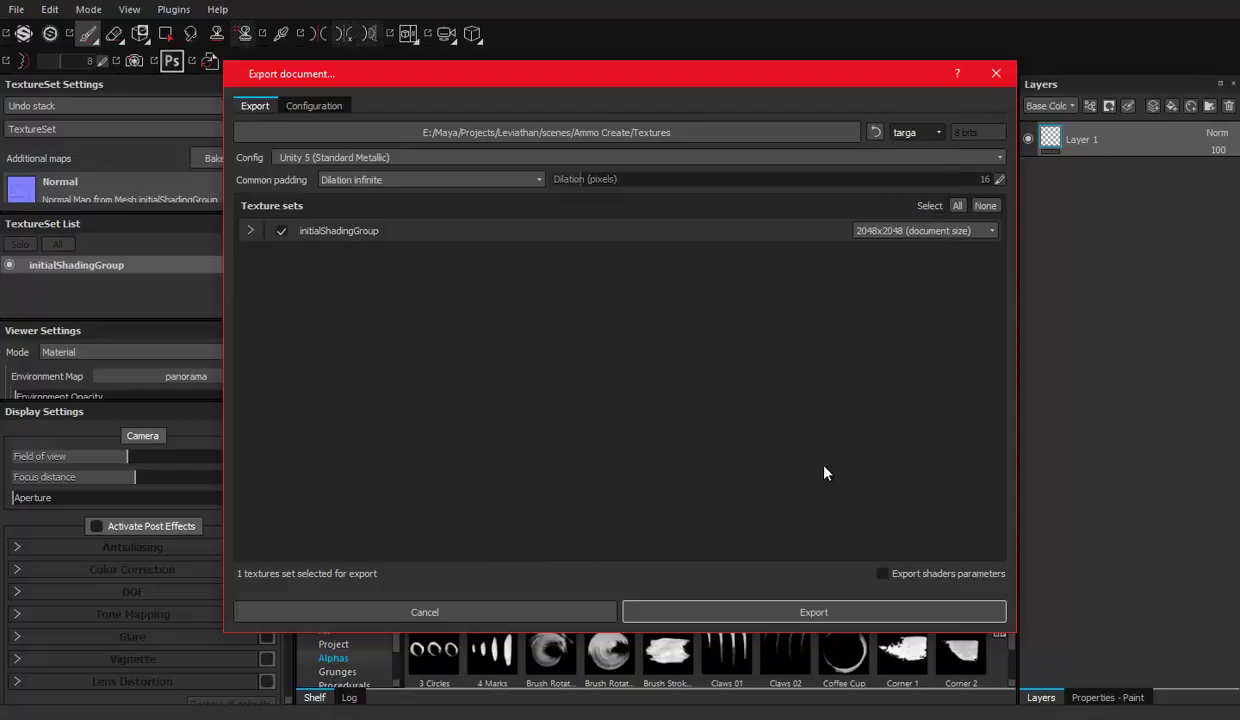
left_click(795, 609)
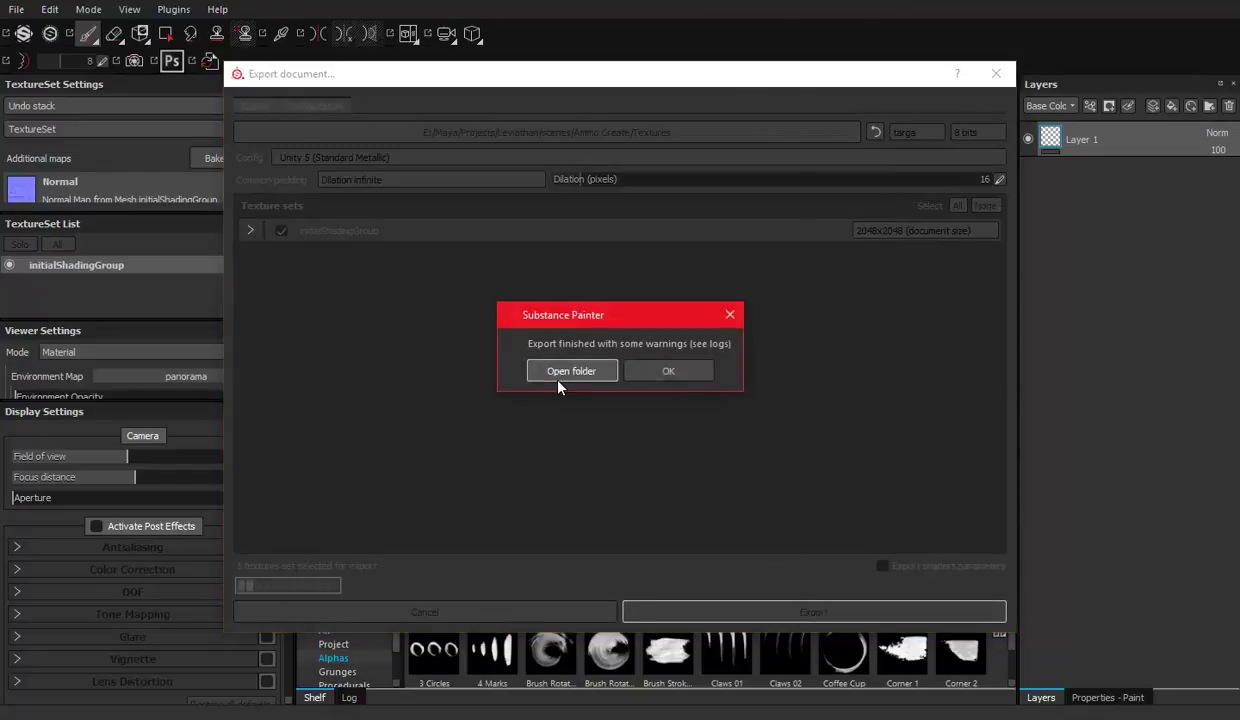
Step: Delete the AlbedoTransparency and MetallicSmoothness files, keeping only the Normal TGA
left_click(545, 367)
left_click_drag(375, 292, 225, 125)
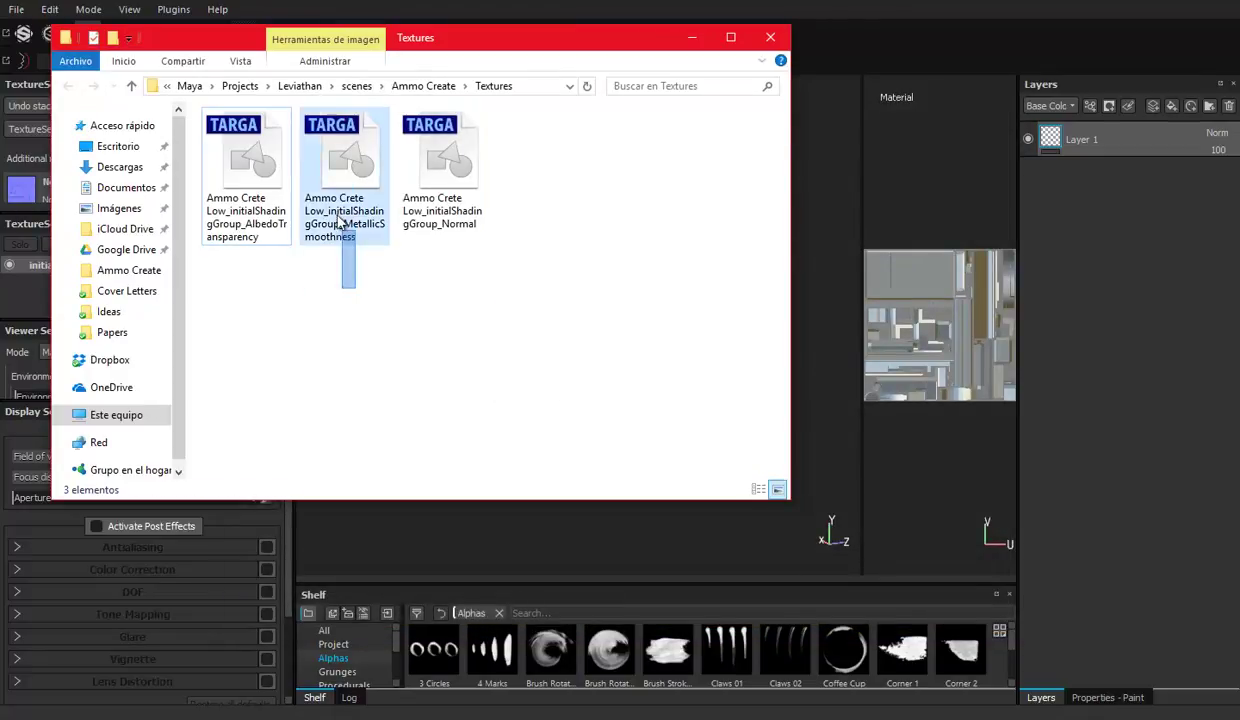
key("Delete")
left_click(668, 361)
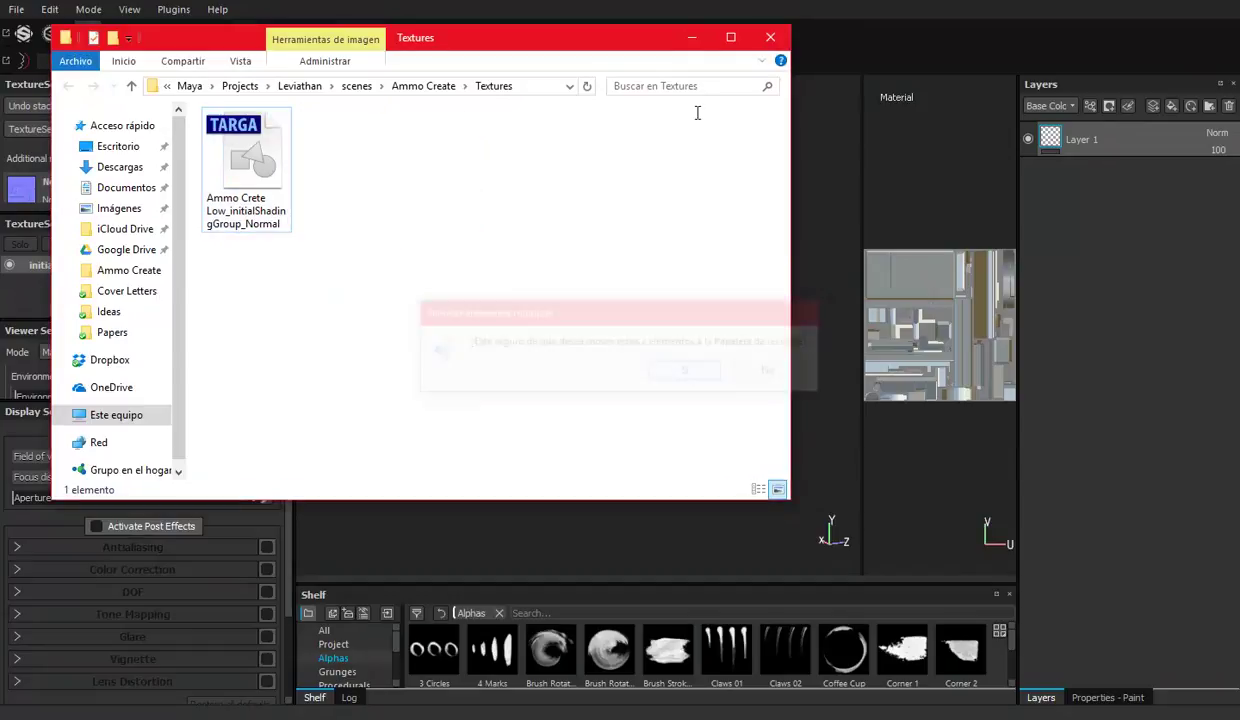
left_click(691, 37)
Step: Minimize Substance Painter, launch Marmoset Toolbag 3, and dismiss its licensing and news popups
left_click(1097, 2)
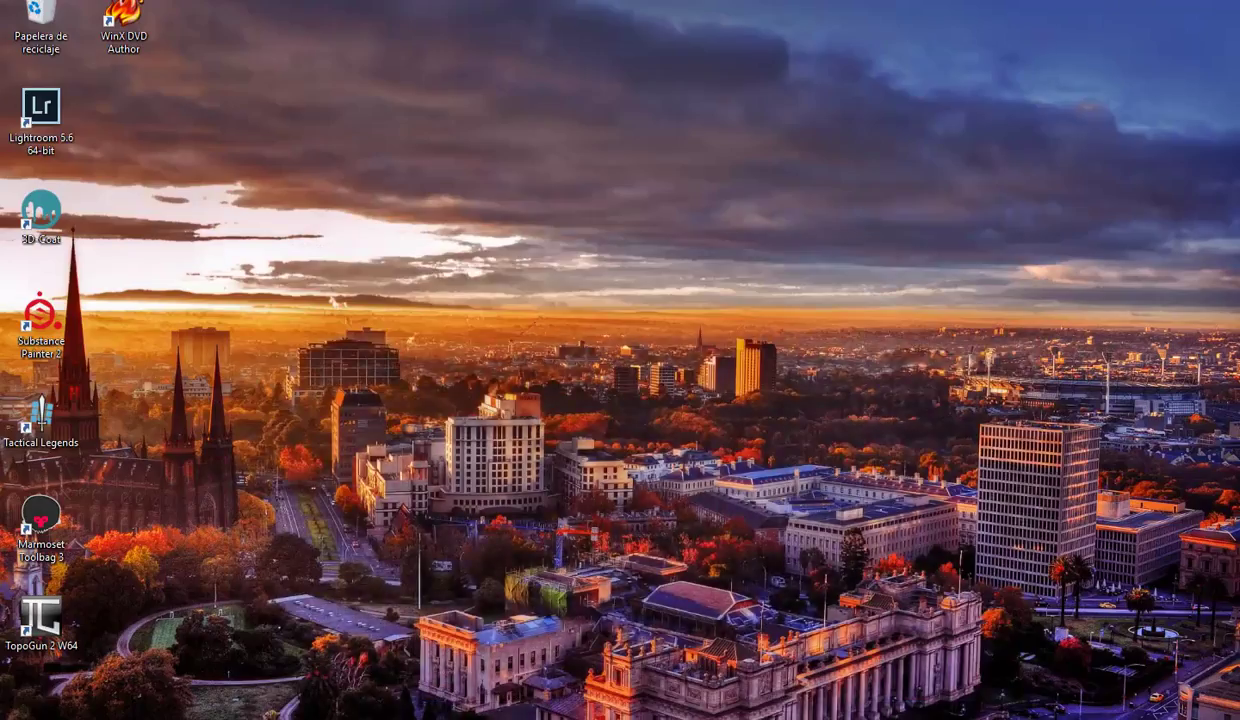
double_click(40, 515)
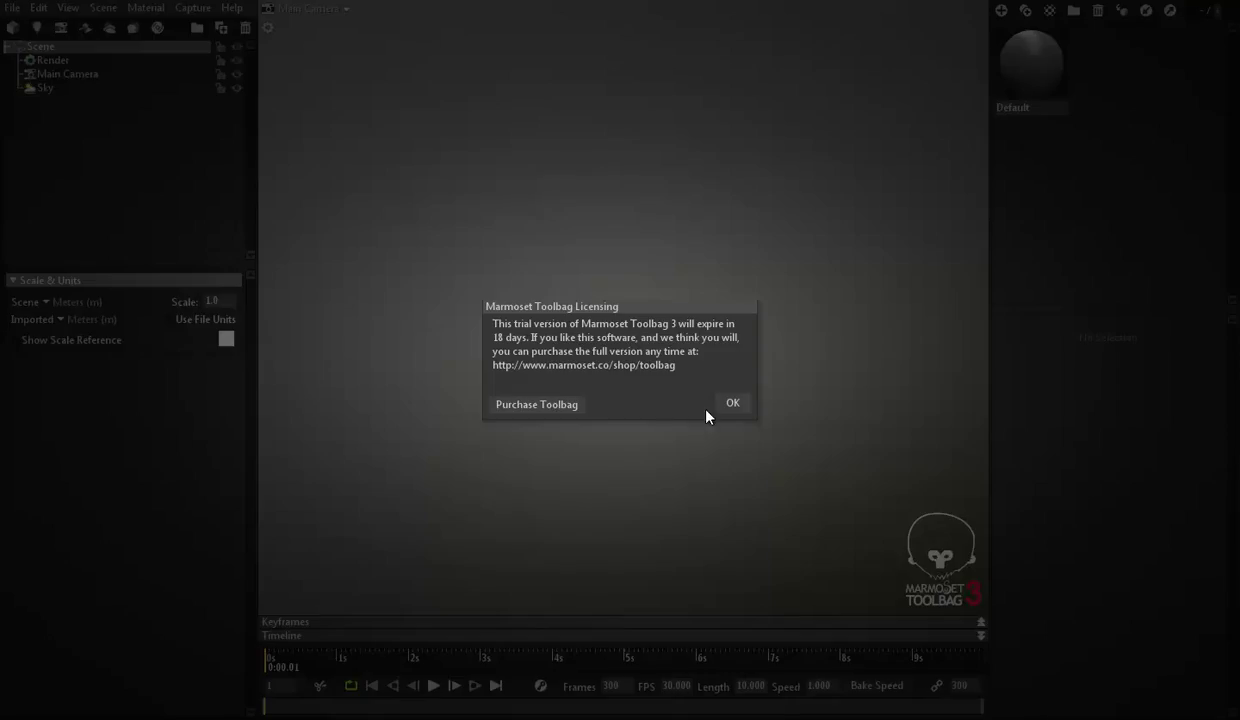
left_click(720, 408)
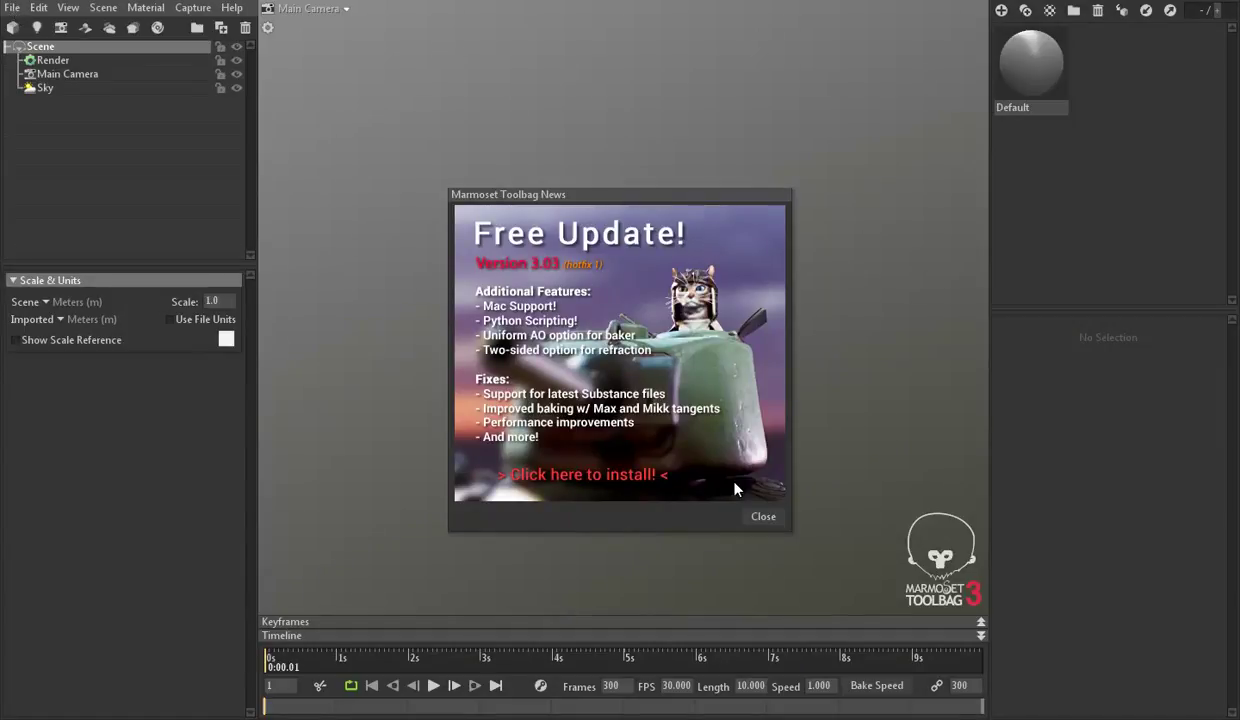
left_click(762, 518)
Step: Import the Ammo Crete Low model from the Ammo Create folder and orbit to view it
left_click(14, 8)
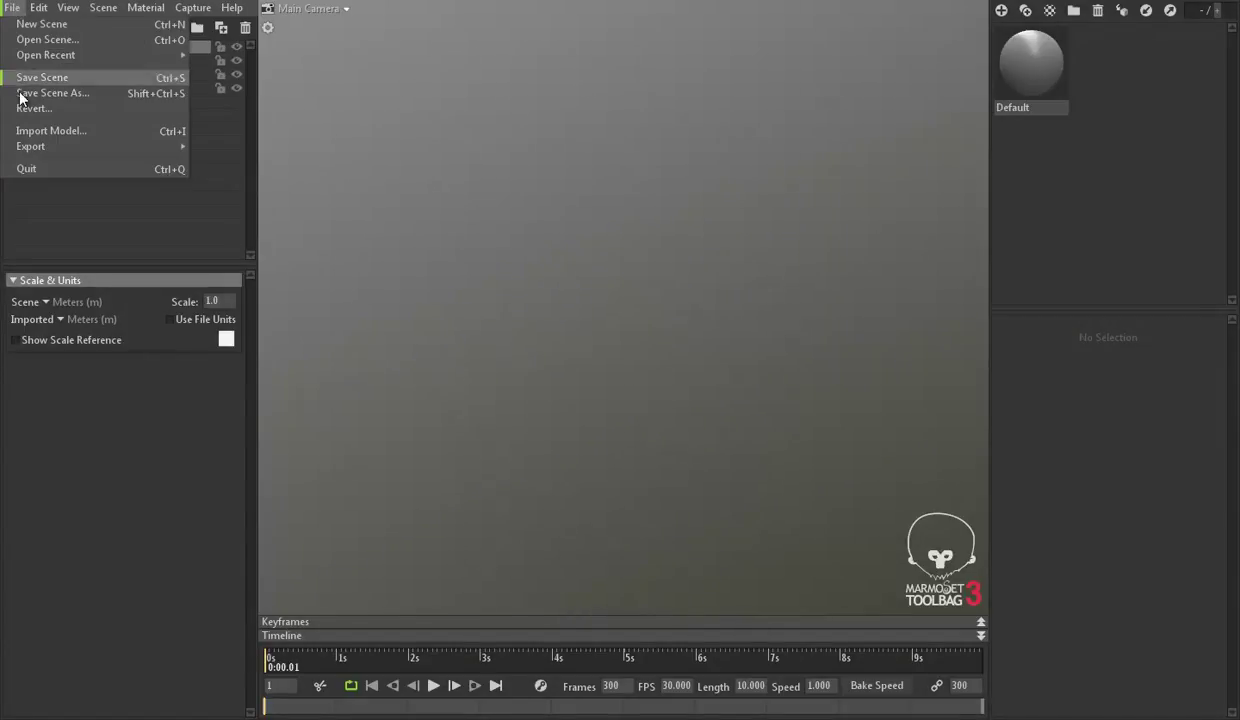
left_click(28, 137)
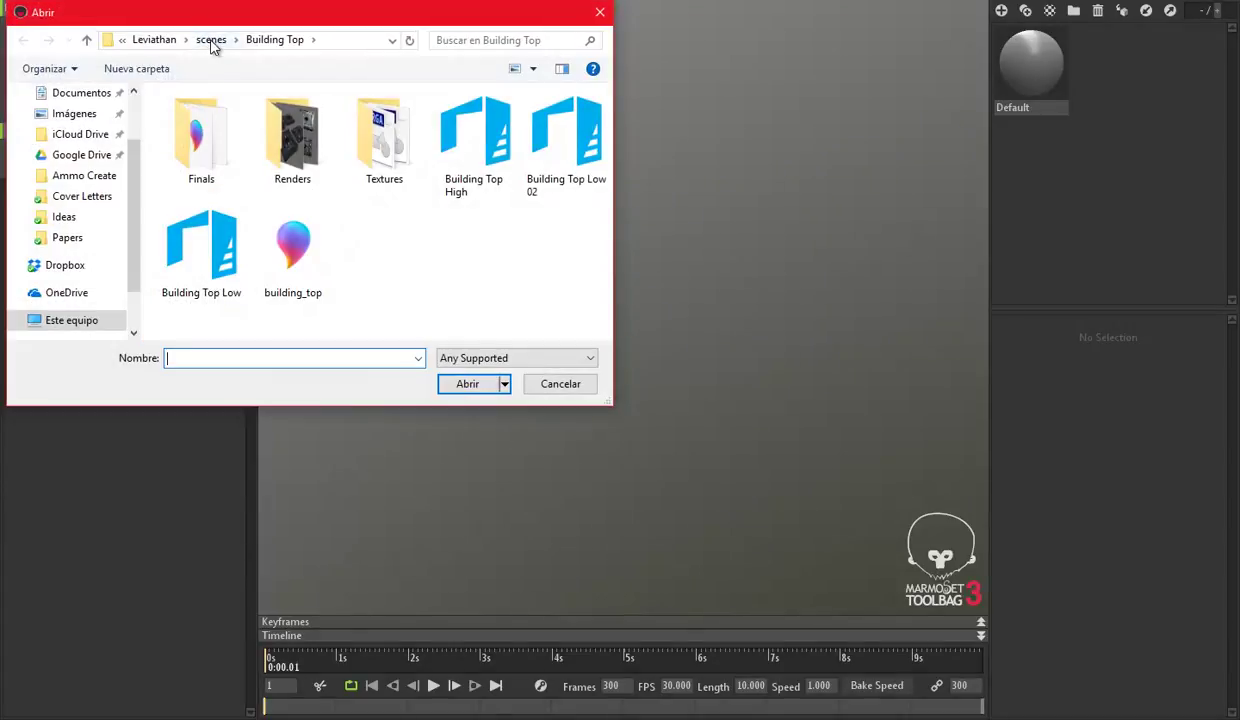
left_click(207, 40)
double_click(213, 118)
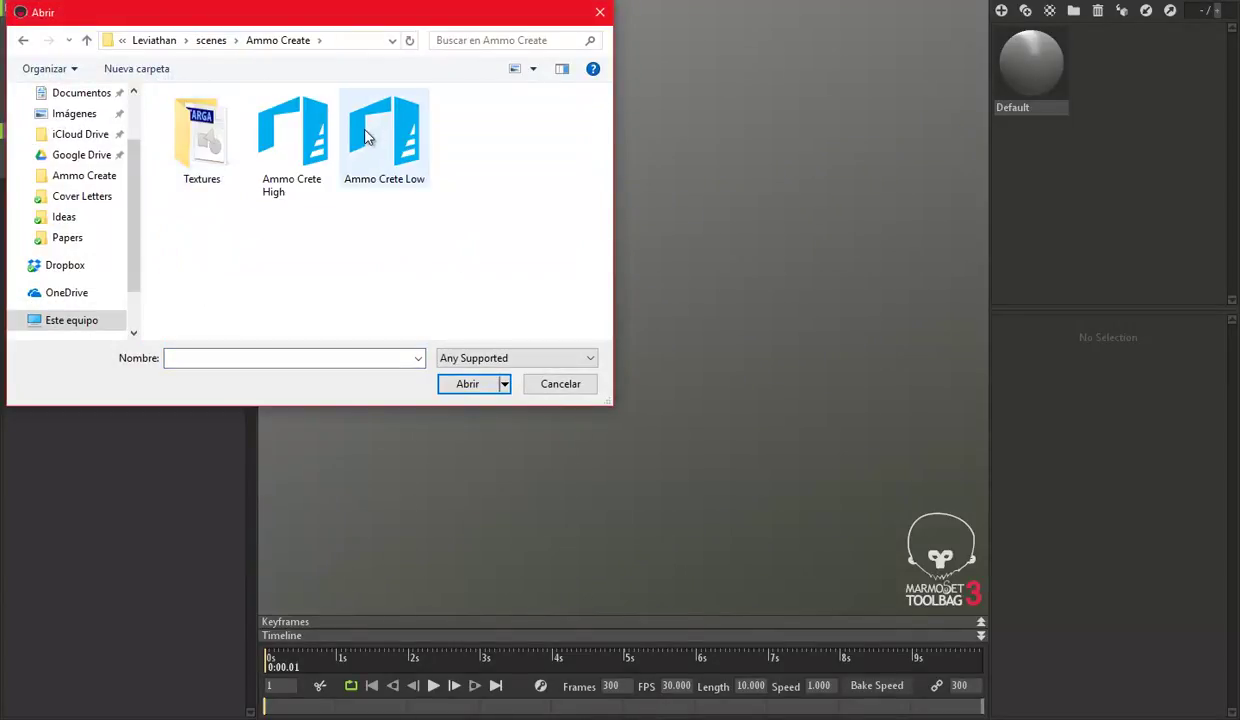
double_click(393, 155)
mouse_move(505, 376)
left_mouse_down()
mouse_move(714, 377)
mouse_move(778, 360)
left_mouse_up()
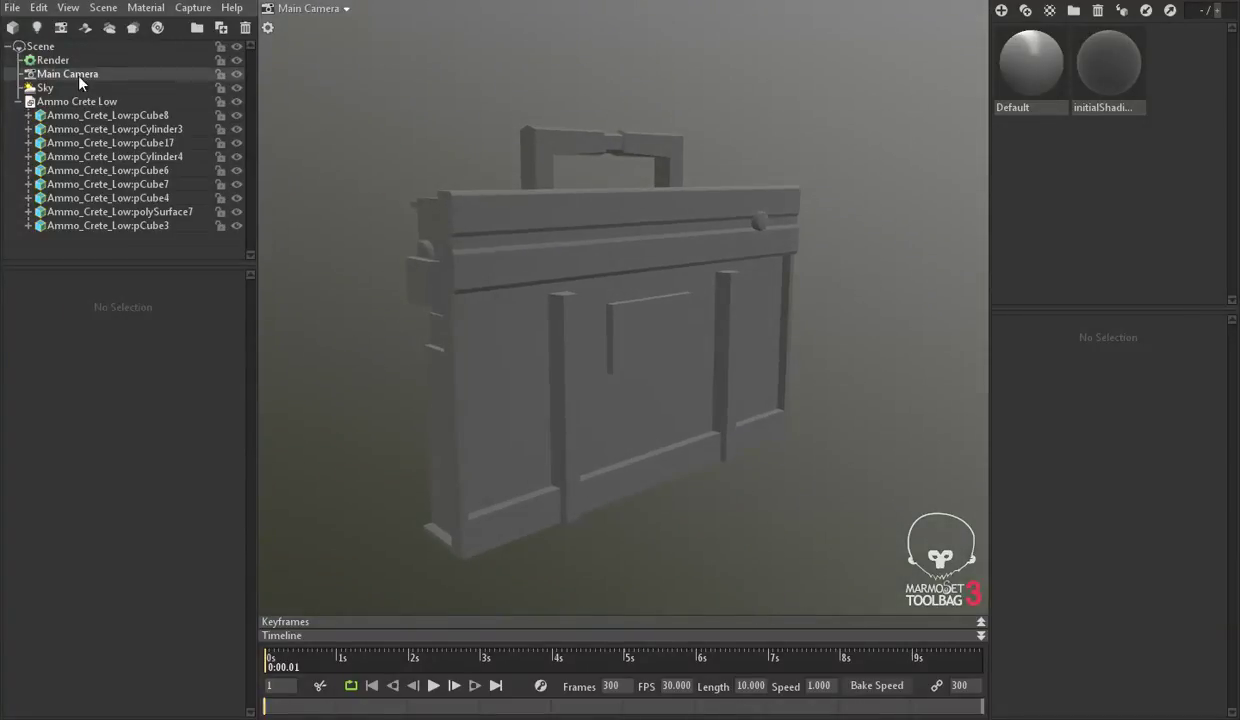
left_click_drag(680, 255, 725, 252)
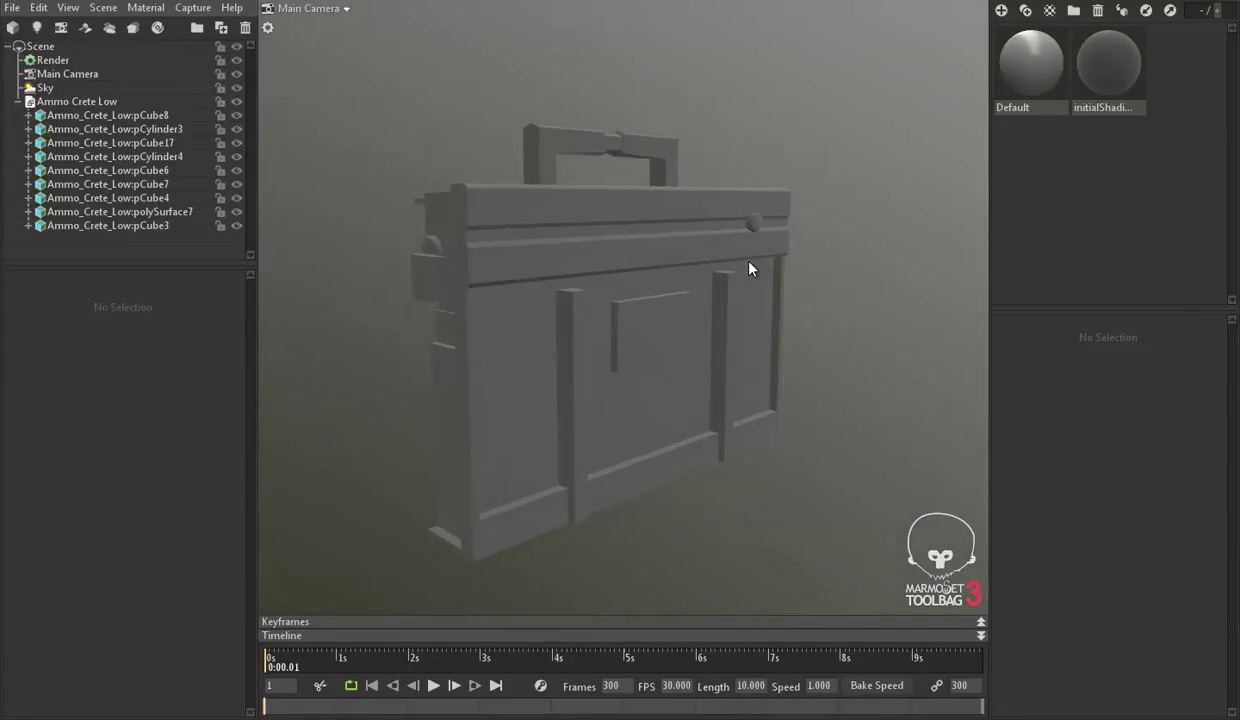
Step: Add an Unreal 4 template material and drag it onto the crate
left_click(1048, 12)
left_click(1078, 396)
mouse_move(1181, 105)
left_mouse_down()
mouse_move(1108, 68)
mouse_move(90, 112)
left_mouse_up()
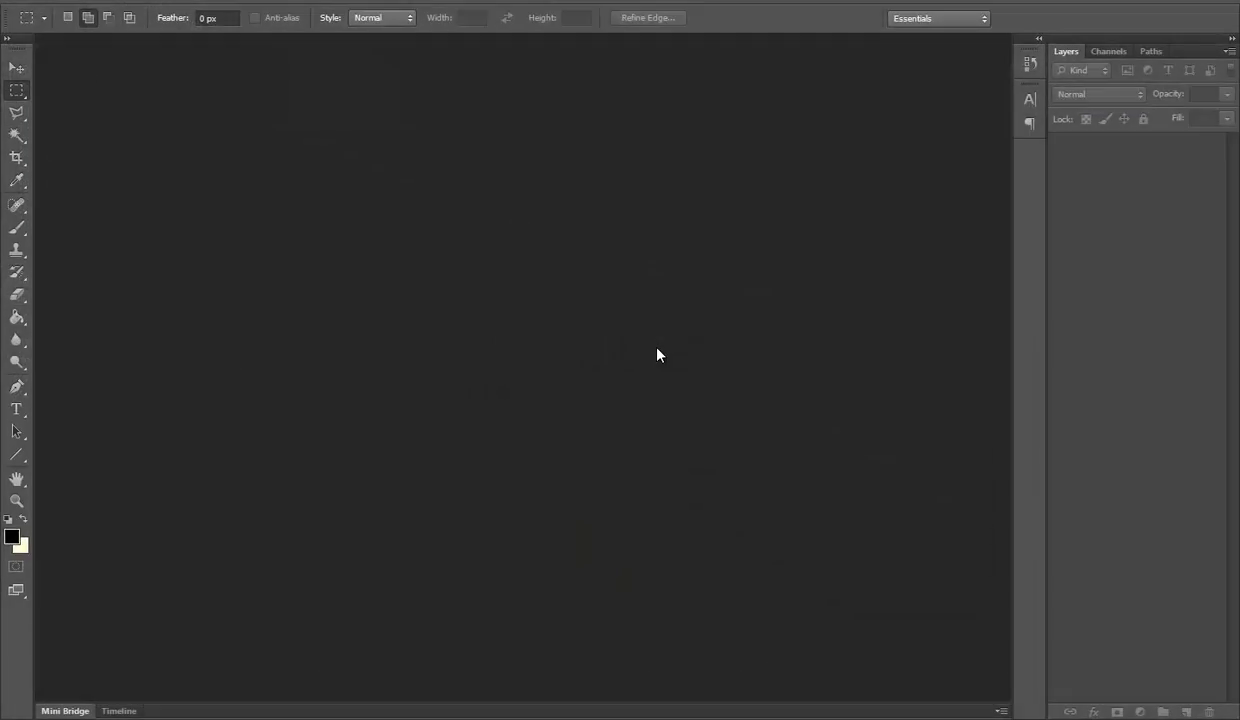
Step: Open the crate's baked normal-map TGA in Photoshop and fit it on screen
left_click(44, 1)
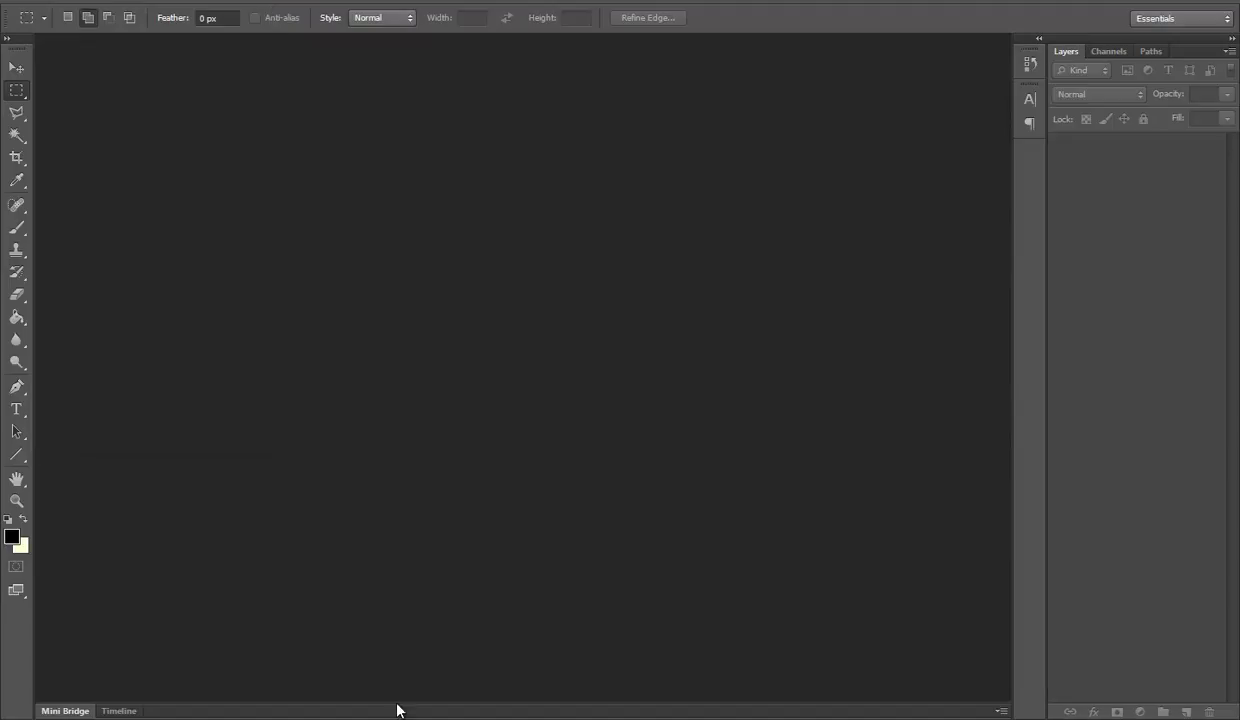
left_click(504, 684)
left_click_drag(218, 200, 296, 574)
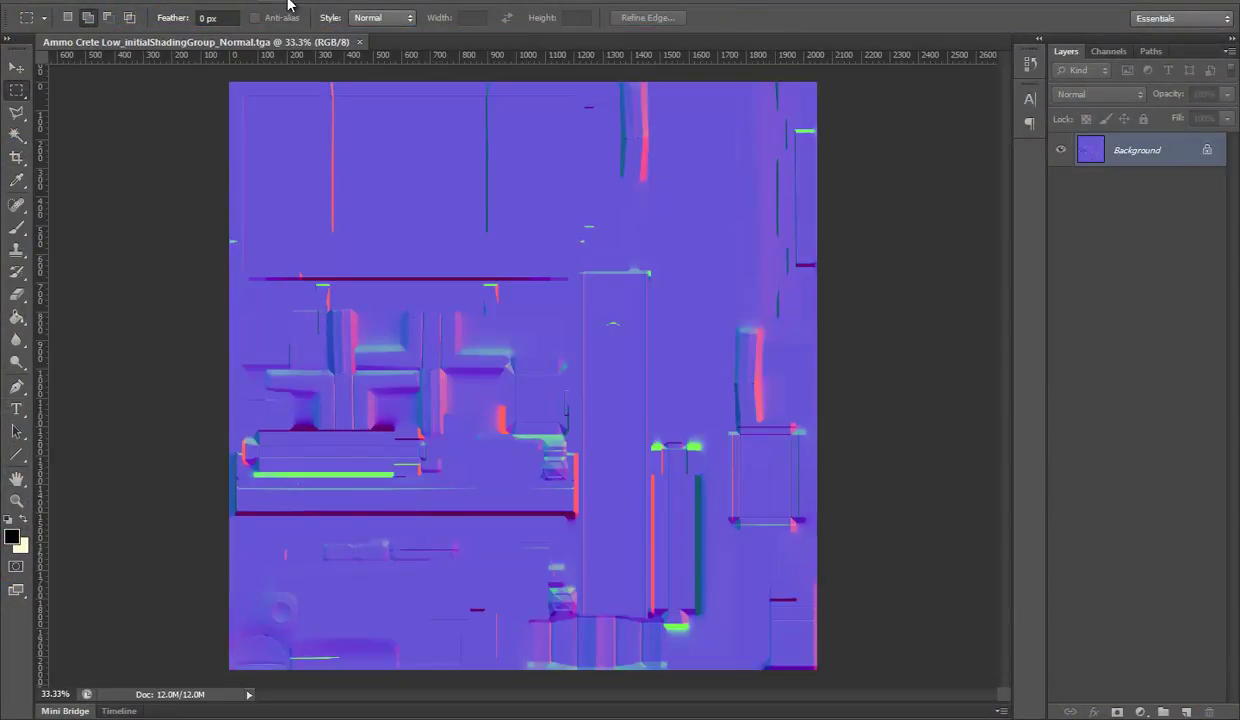
left_click(296, 4)
left_click(300, 27)
Step: Save the normal map as a Photoshop PSD file named Normal
left_click(40, 3)
left_click(103, 207)
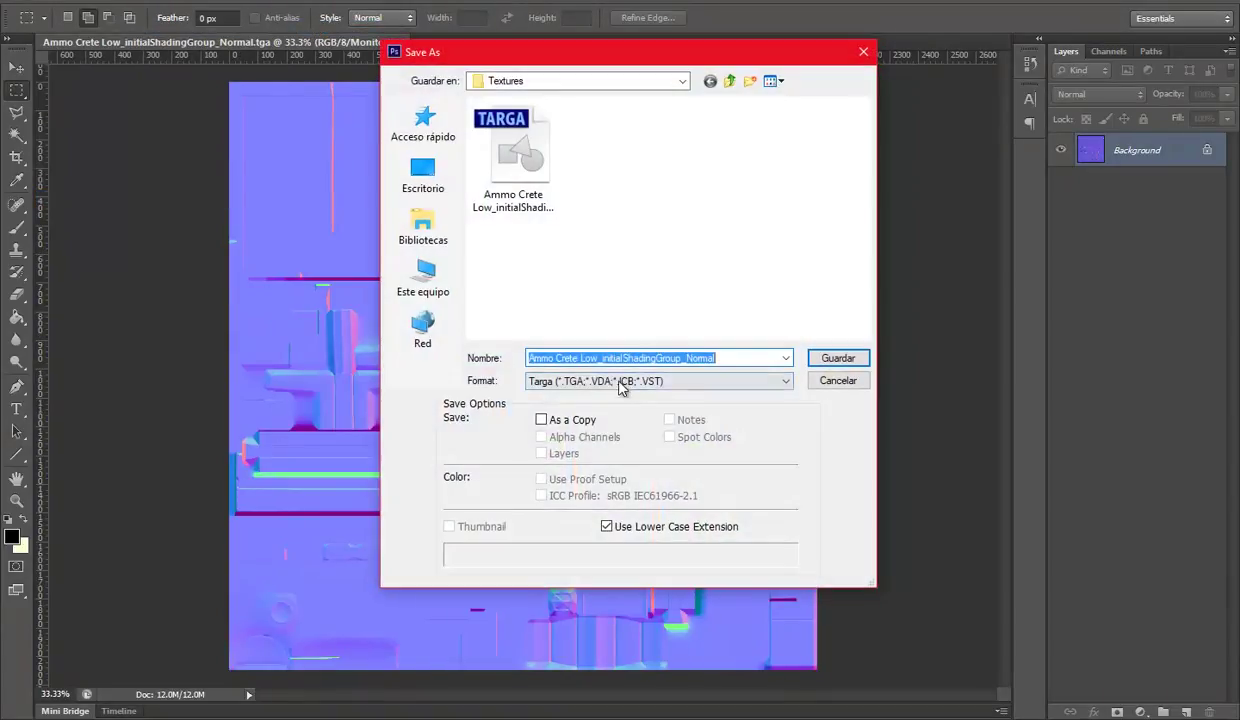
left_click(620, 381)
left_click(600, 404)
left_click(648, 354)
type("Nal")
key("Return")
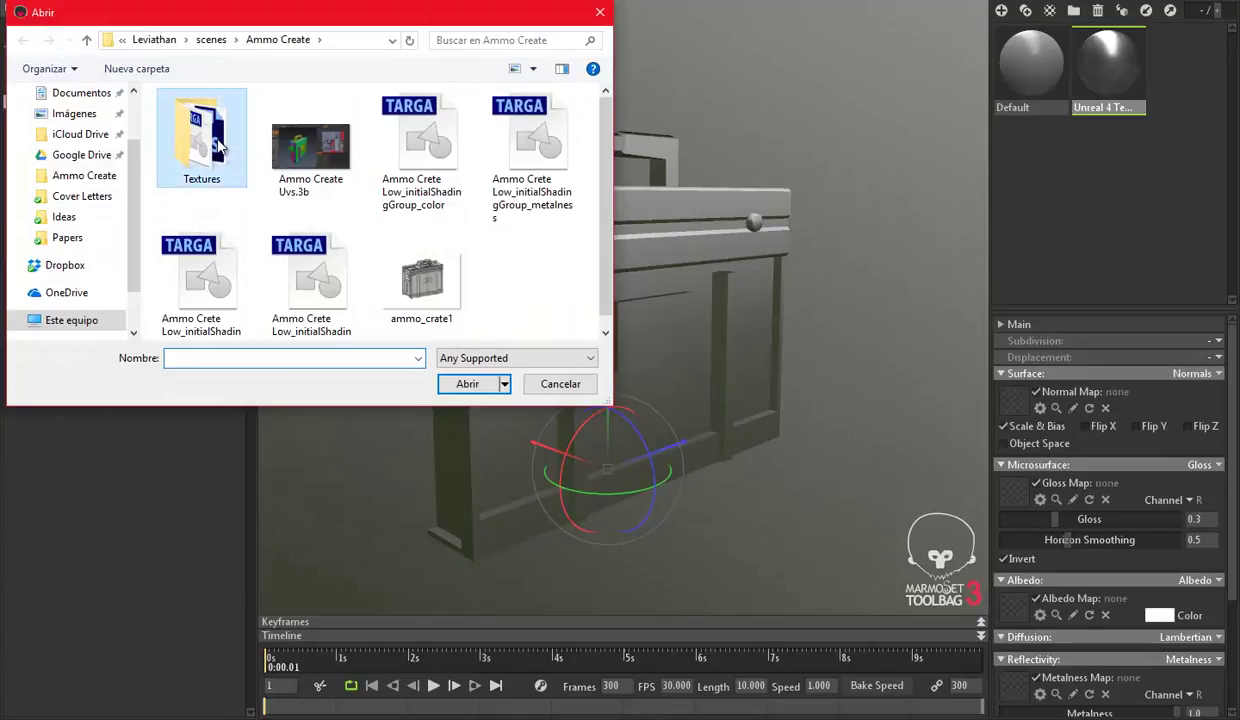
Step: Load Textures/Normal.psd into the crate material's Normal Map slot and lower Metalness to 0.0
double_click(226, 137)
double_click(292, 140)
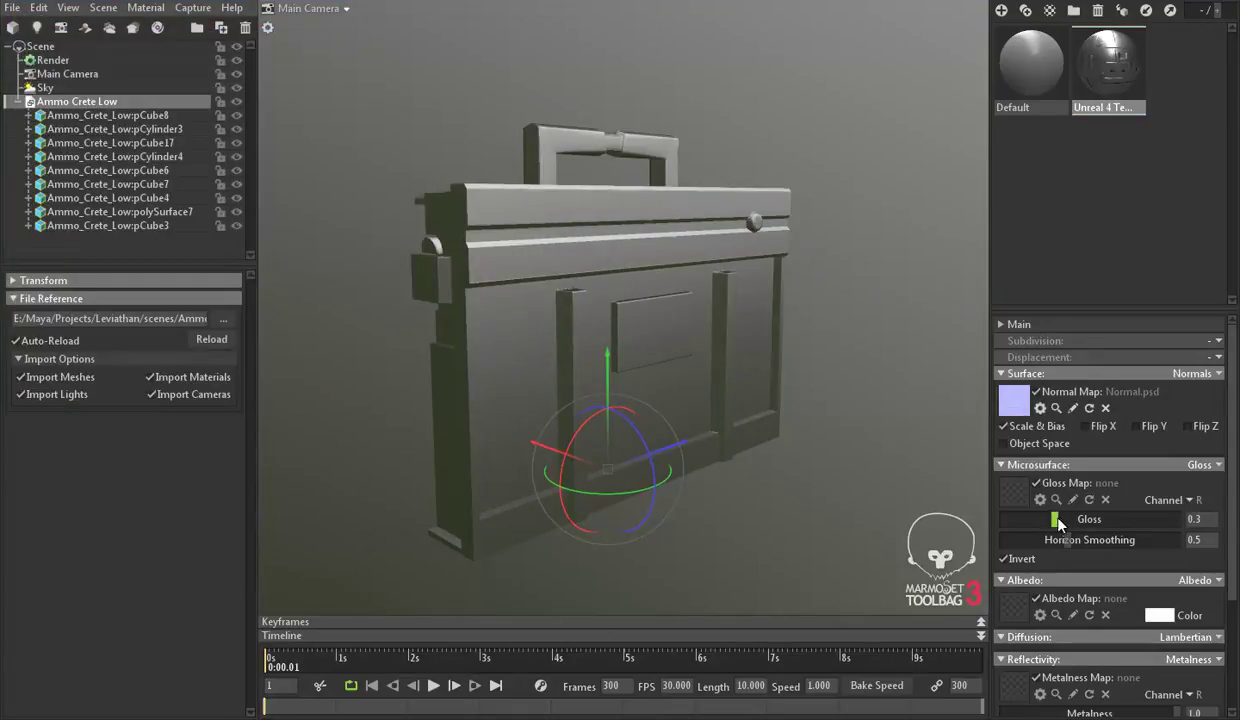
scroll(1052, 703, "down", 1)
mouse_move(1045, 672)
left_mouse_down()
mouse_move(1155, 653)
mouse_move(974, 664)
left_mouse_up()
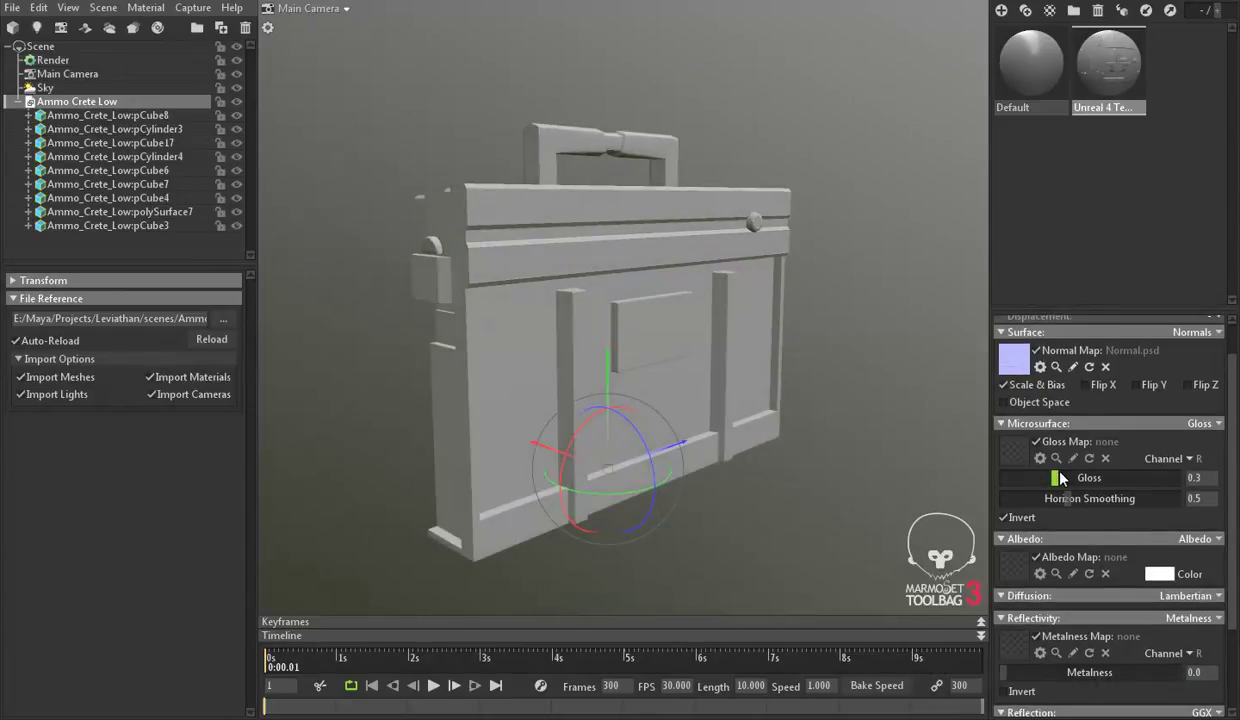
left_click(1013, 358)
double_click(275, 117)
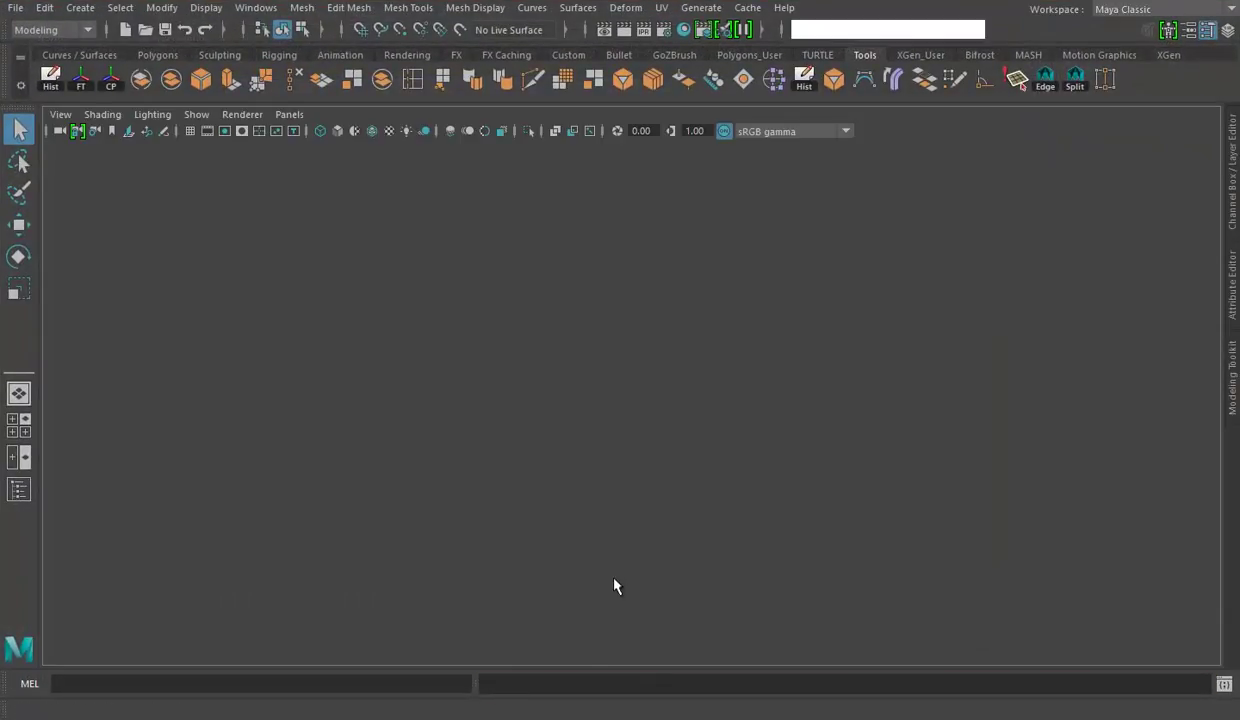
Step: Import Ammo Crete Low.obj from the Ammo Create folder into the Maya scene
scroll(487, 400, "down", 3)
scroll(487, 400, "up", 2)
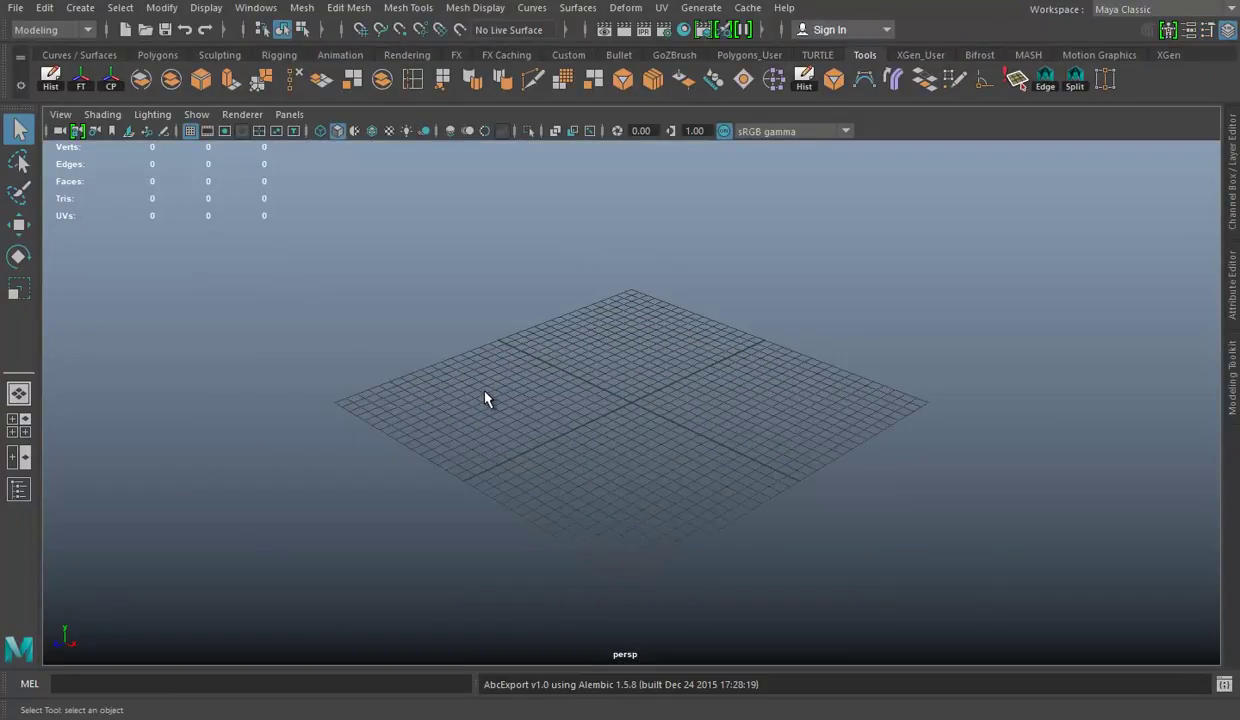
left_click(16, 8)
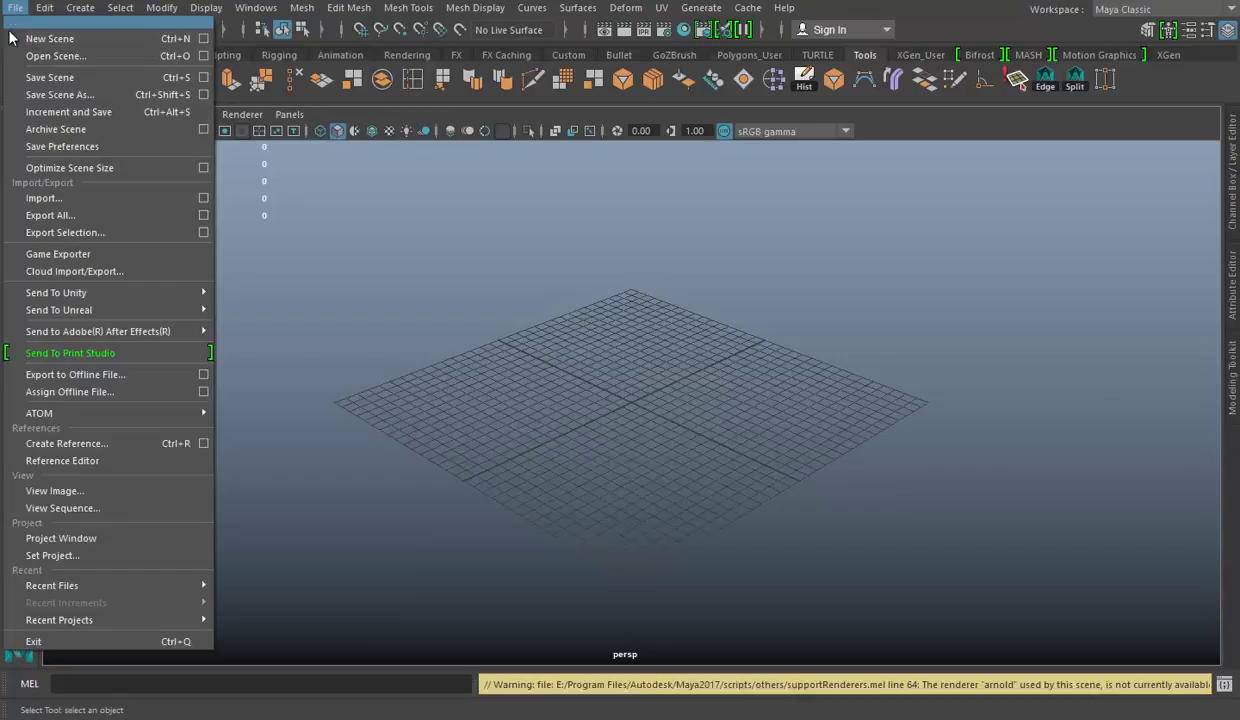
left_click(44, 198)
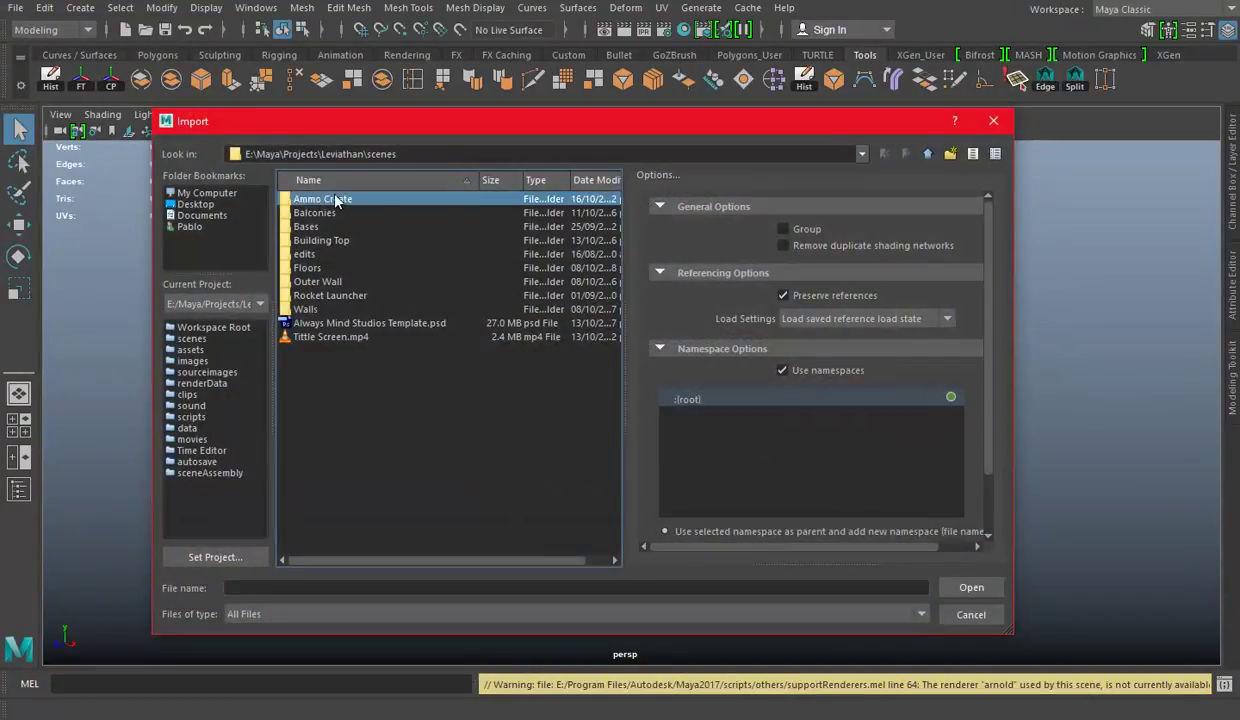
double_click(318, 200)
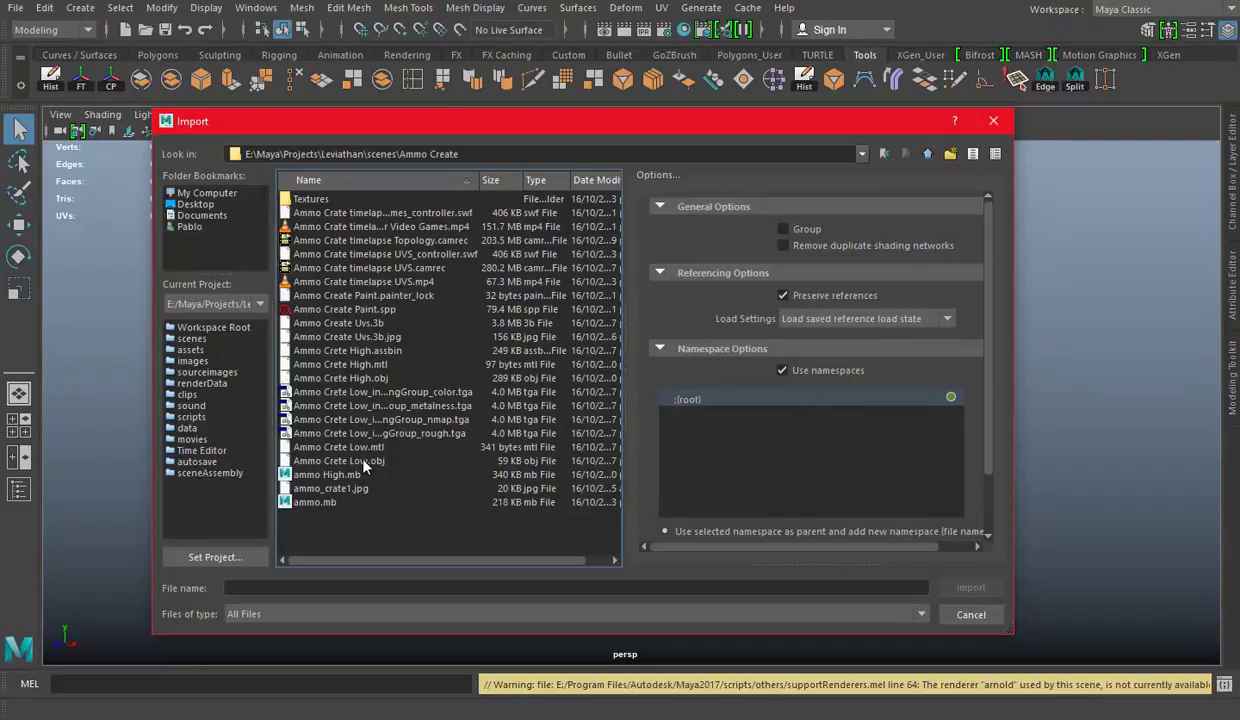
double_click(360, 461)
Step: Select the imported crate mesh, frame it, and tumble to a three-quarter view
scroll(569, 353, "up", 1)
scroll(569, 353, "down", 5)
left_click_drag(569, 353, 811, 509)
key("f")
scroll(710, 444, "up", 5)
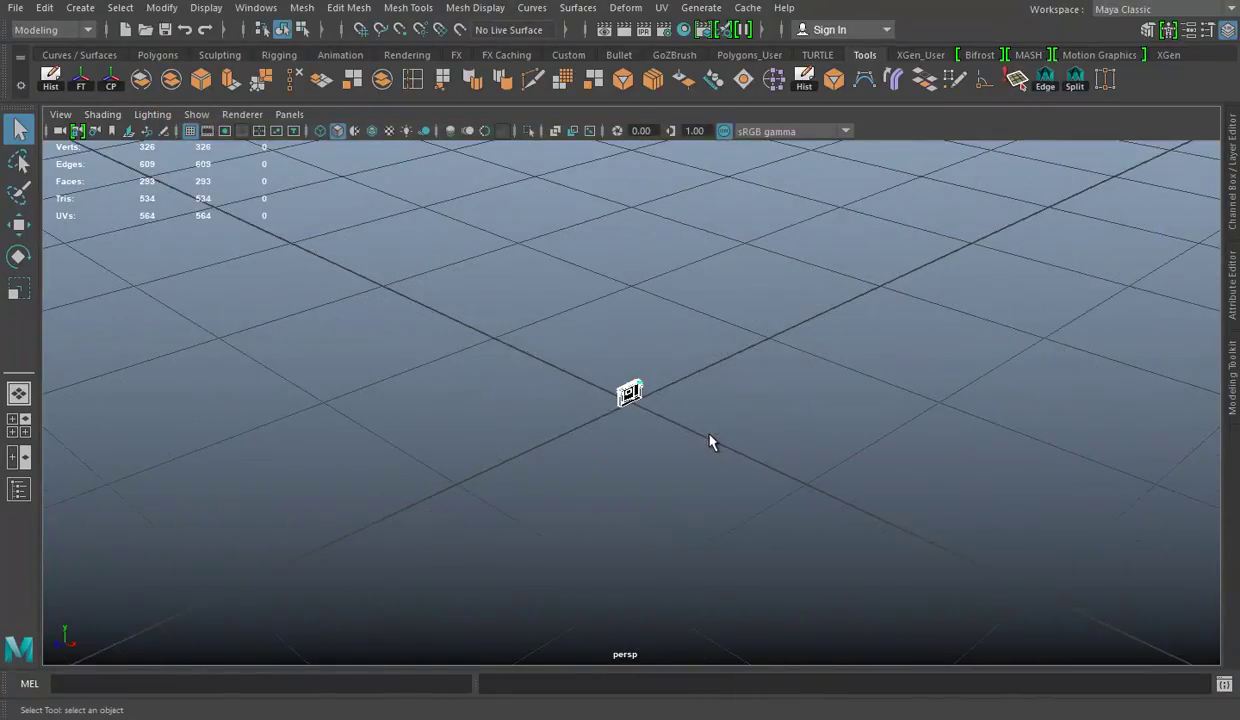
scroll(710, 444, "up", 5)
mouse_move(562, 360)
left_mouse_down()
mouse_move(720, 318)
mouse_move(627, 343)
left_mouse_up()
Step: Open the UV Editor to display the crate's UV layout
scroll(664, 263, "up", 3)
scroll(670, 326, "down", 2)
left_click(661, 7)
left_click(660, 43)
scroll(585, 368, "down", 2)
scroll(484, 352, "down", 3)
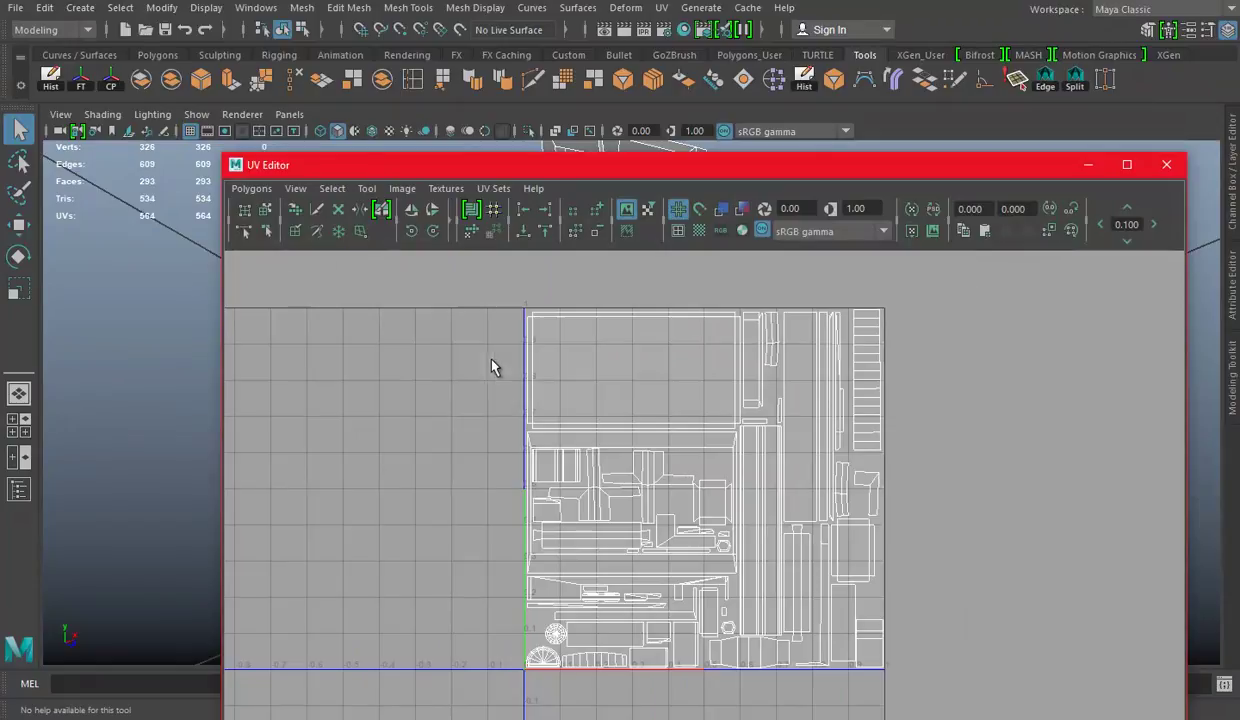
Step: Set the UV Snapshot save location to the Ammo Create Textures folder
left_click(268, 189)
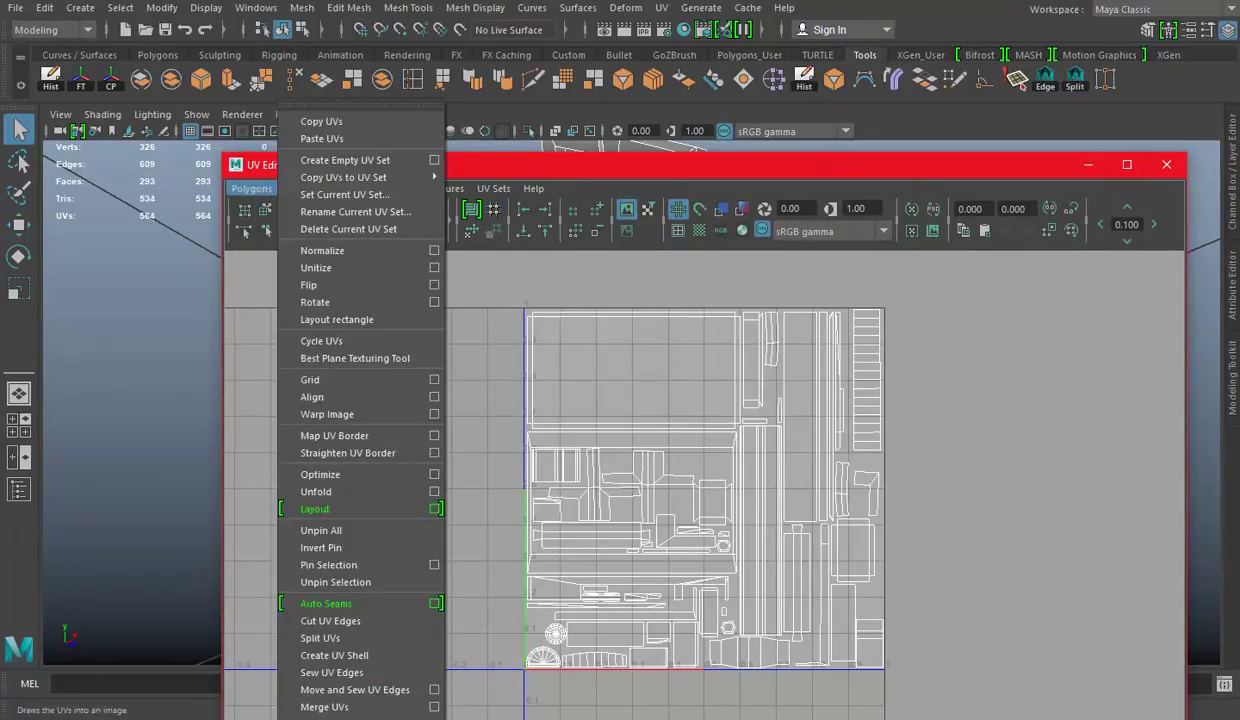
left_click(320, 688)
left_click(800, 295)
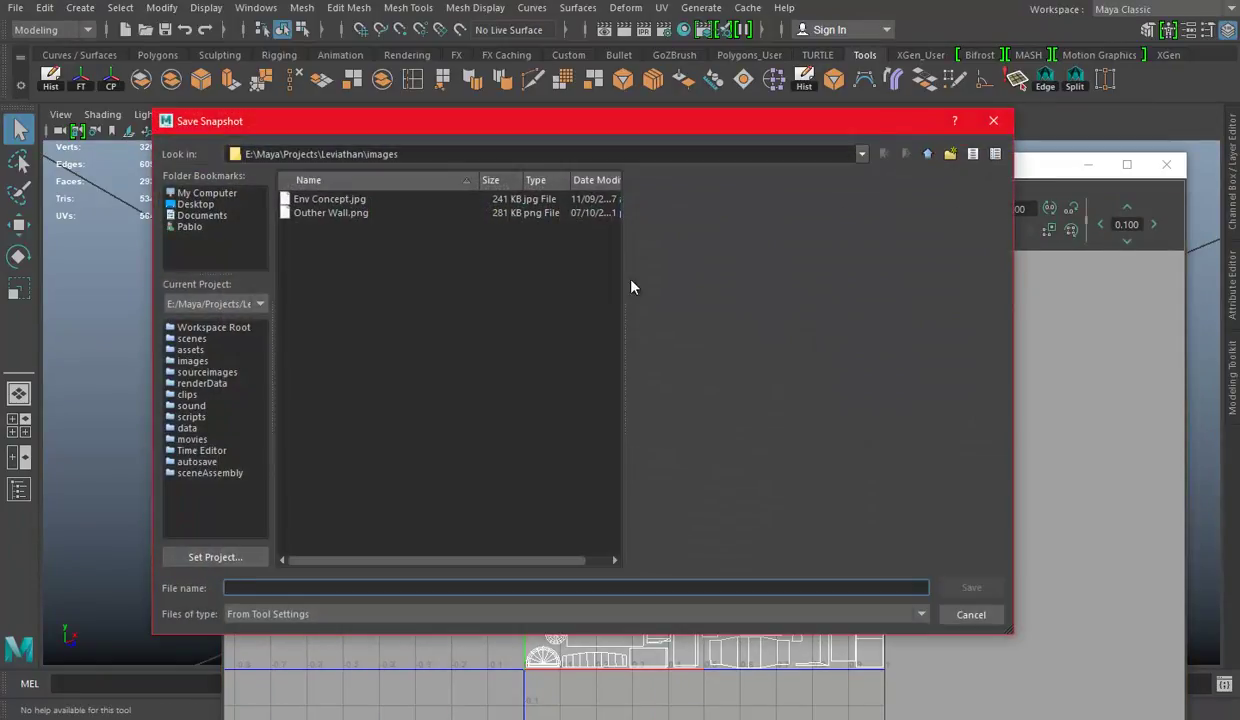
left_click(927, 153)
left_click(310, 337)
double_click(310, 337)
double_click(307, 199)
Step: Name the UV snapshot UVS and export it to Textures
left_click(345, 586)
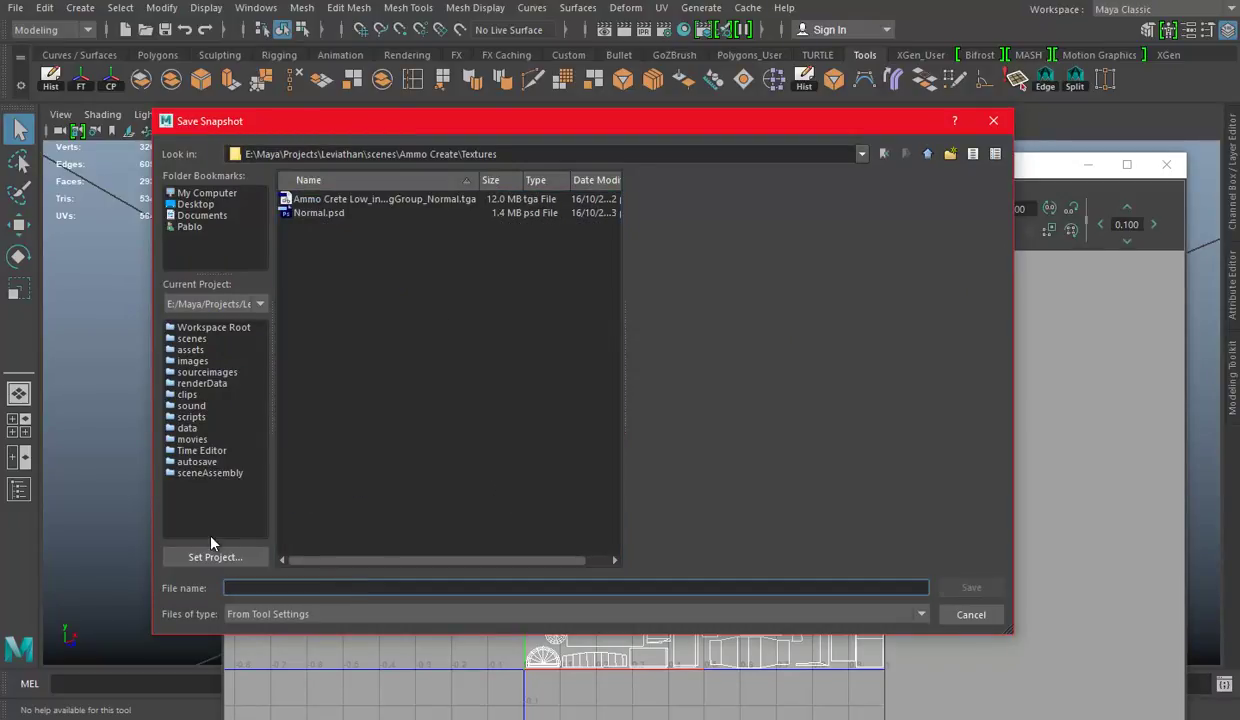
type("UVS")
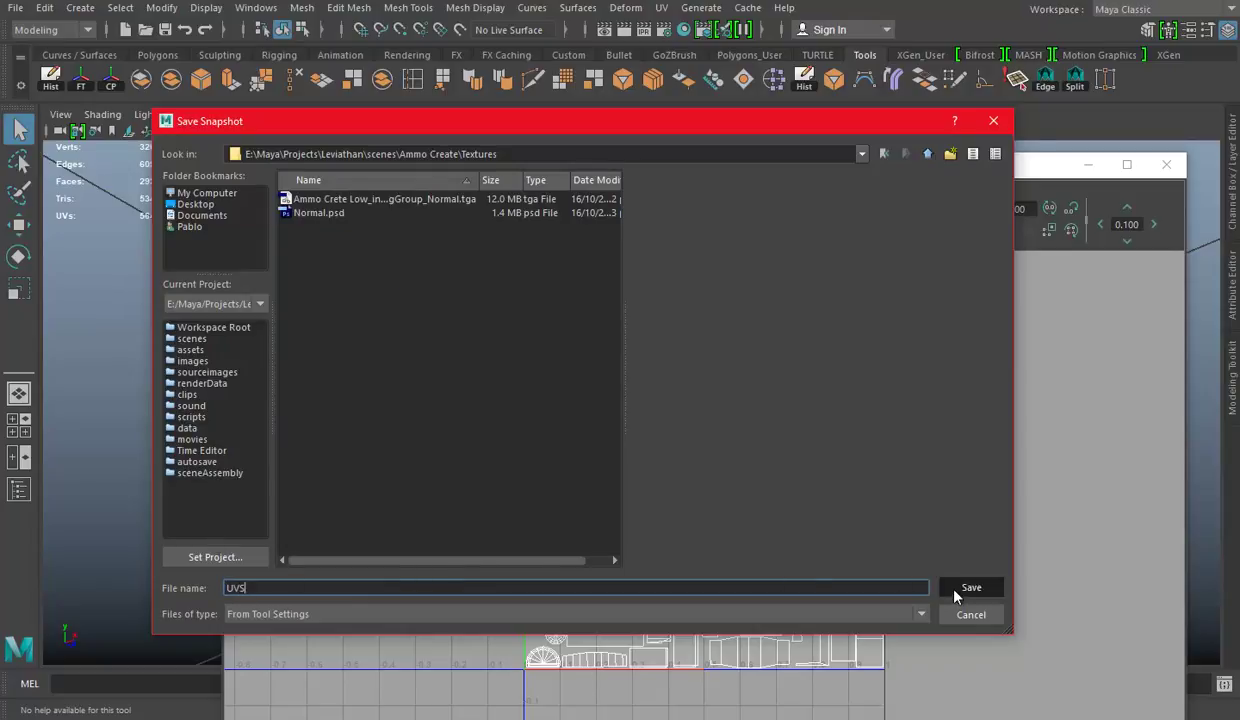
left_click(955, 588)
left_click(515, 497)
left_click(1166, 164)
Step: Place the UVS snapshot into Normal.psd as a new layer
left_click(493, 655)
left_click_drag(437, 146, 437, 680)
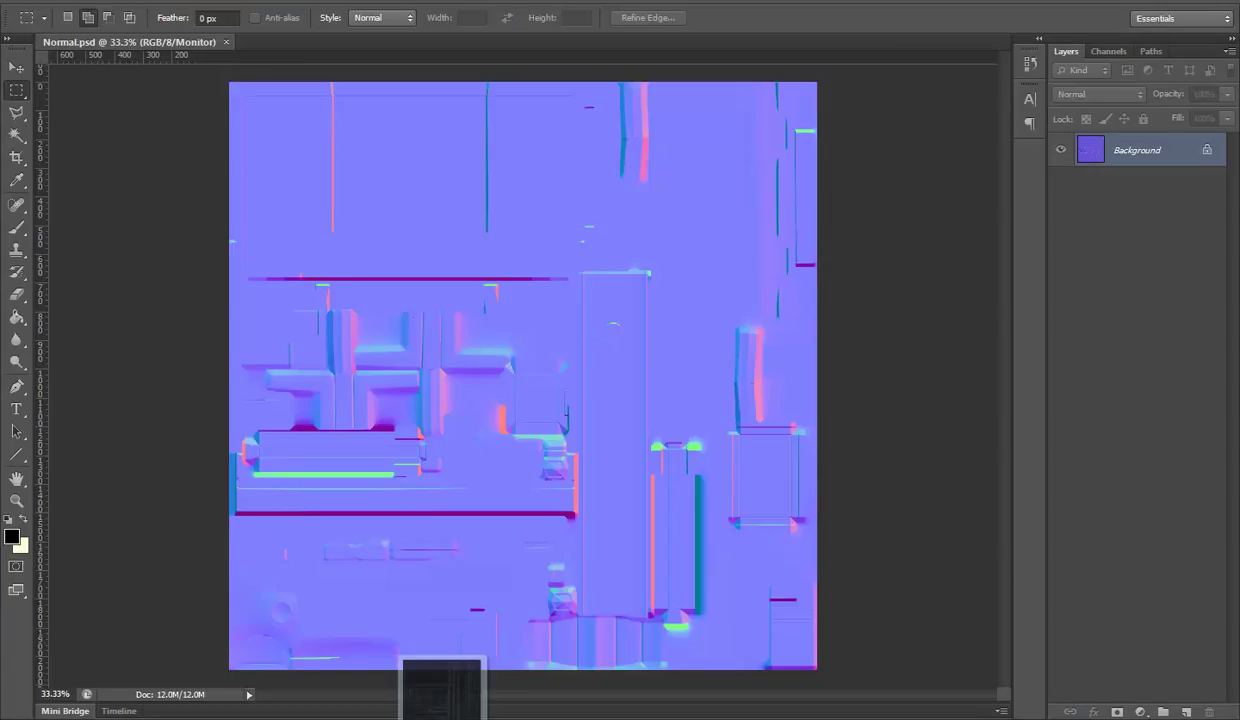
left_click_drag(441, 680, 590, 410)
key("Return")
Step: Zoom the canvas to 50% on the UV layout and hide the UVS layer
left_click(294, 4)
left_click(16, 503)
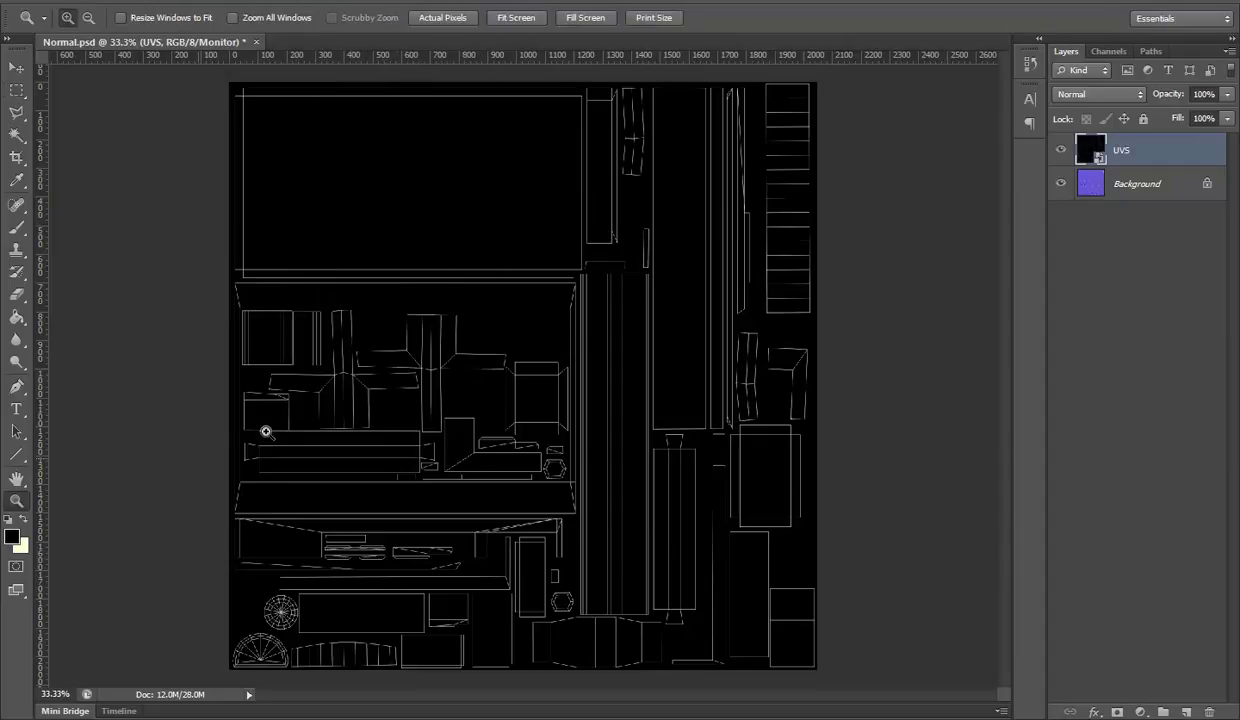
left_click(443, 266)
mouse_move(606, 399)
left_mouse_down()
mouse_move(561, 269)
mouse_move(545, 341)
mouse_move(548, 179)
left_mouse_up()
left_click(1061, 149)
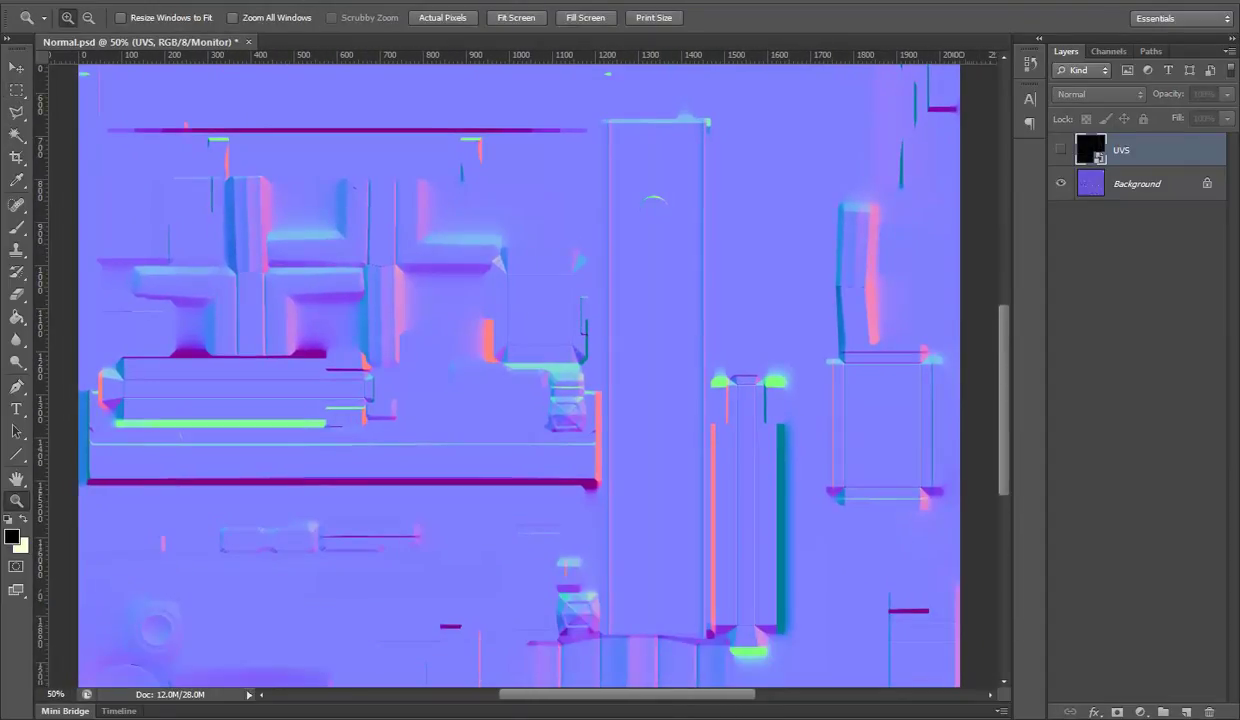
Step: Launch the Quixel nDo suite from the Start menu search
key("super")
type("qui")
left_click(240, 333)
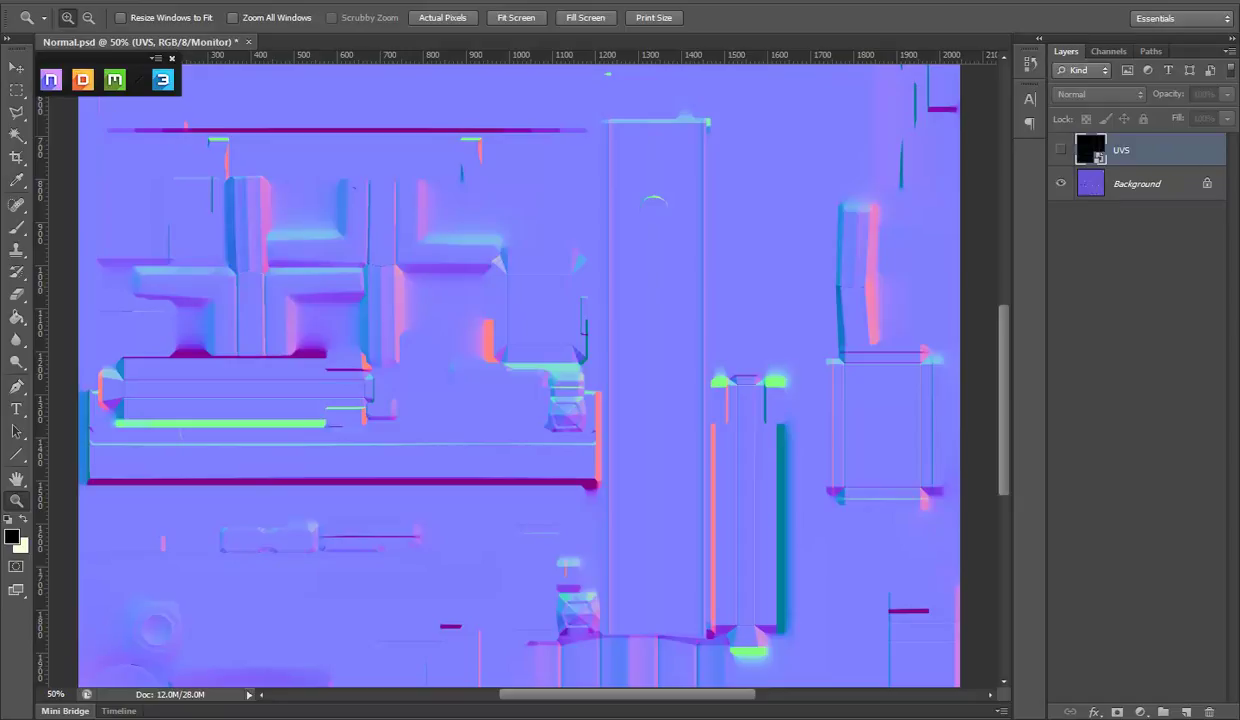
Step: Add Layer 1 as an nDo NORMAL group and hide the grey base layer
left_click(48, 80)
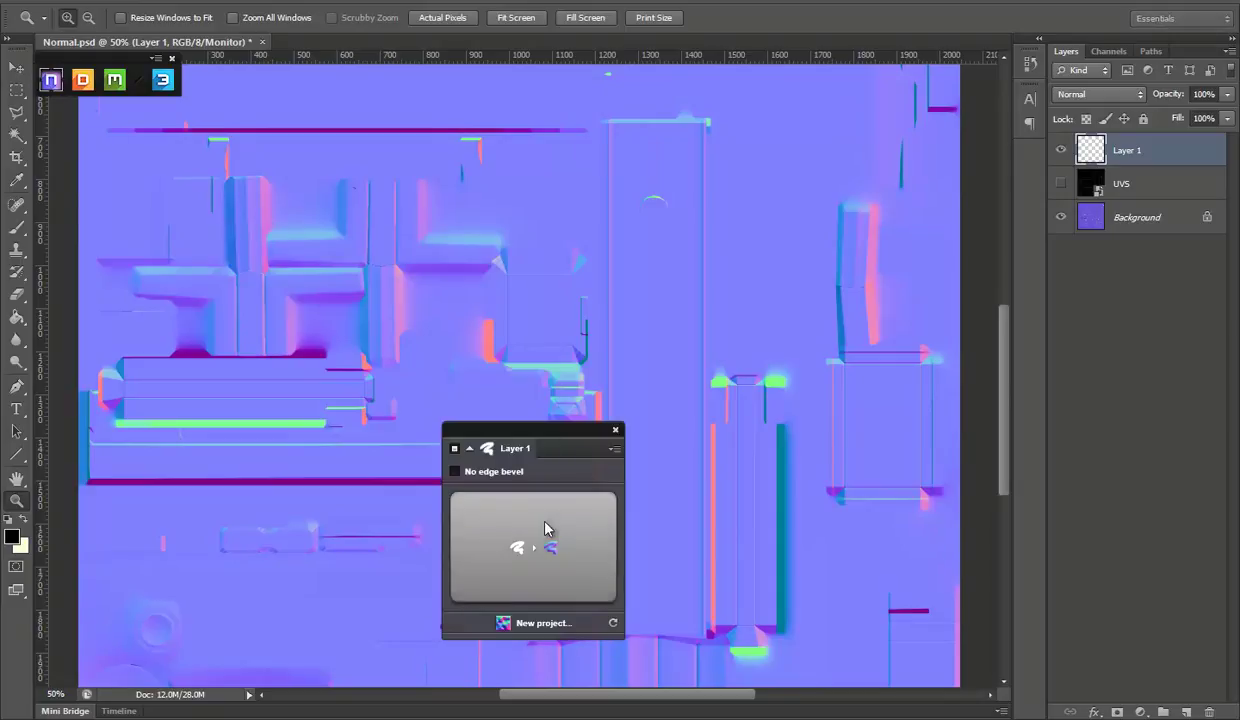
left_click(547, 522)
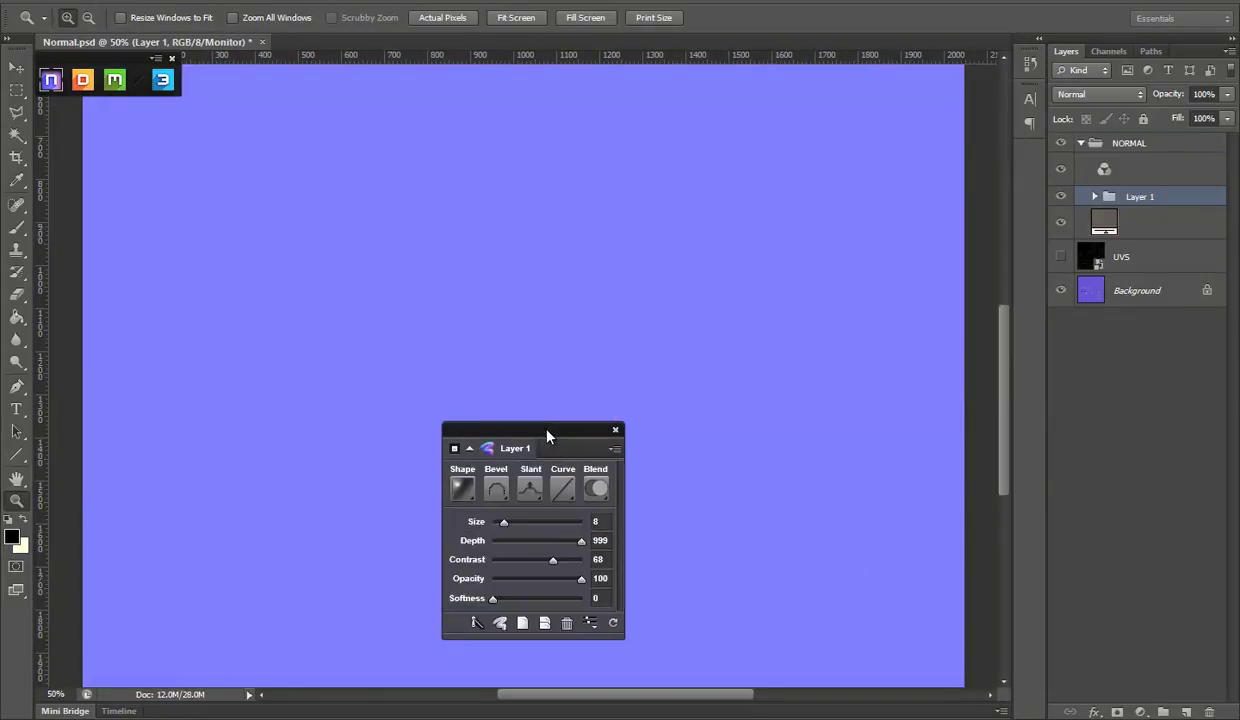
left_click(1061, 222)
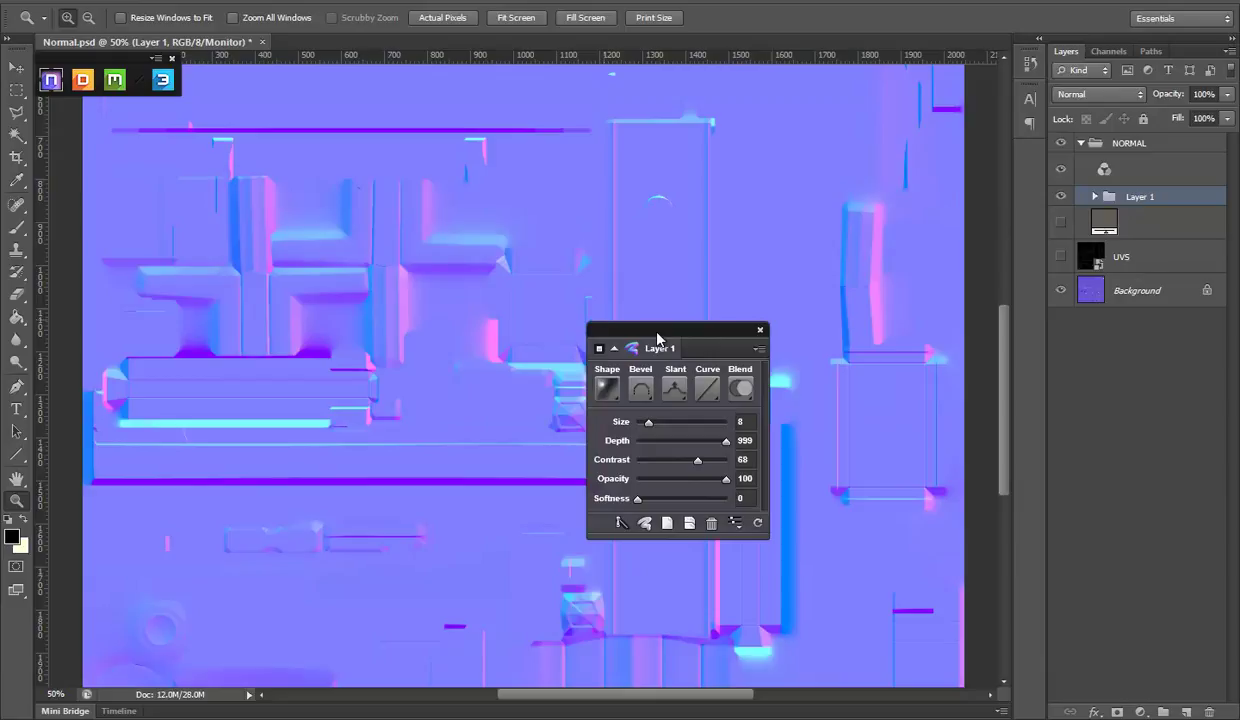
left_click_drag(657, 338, 762, 141)
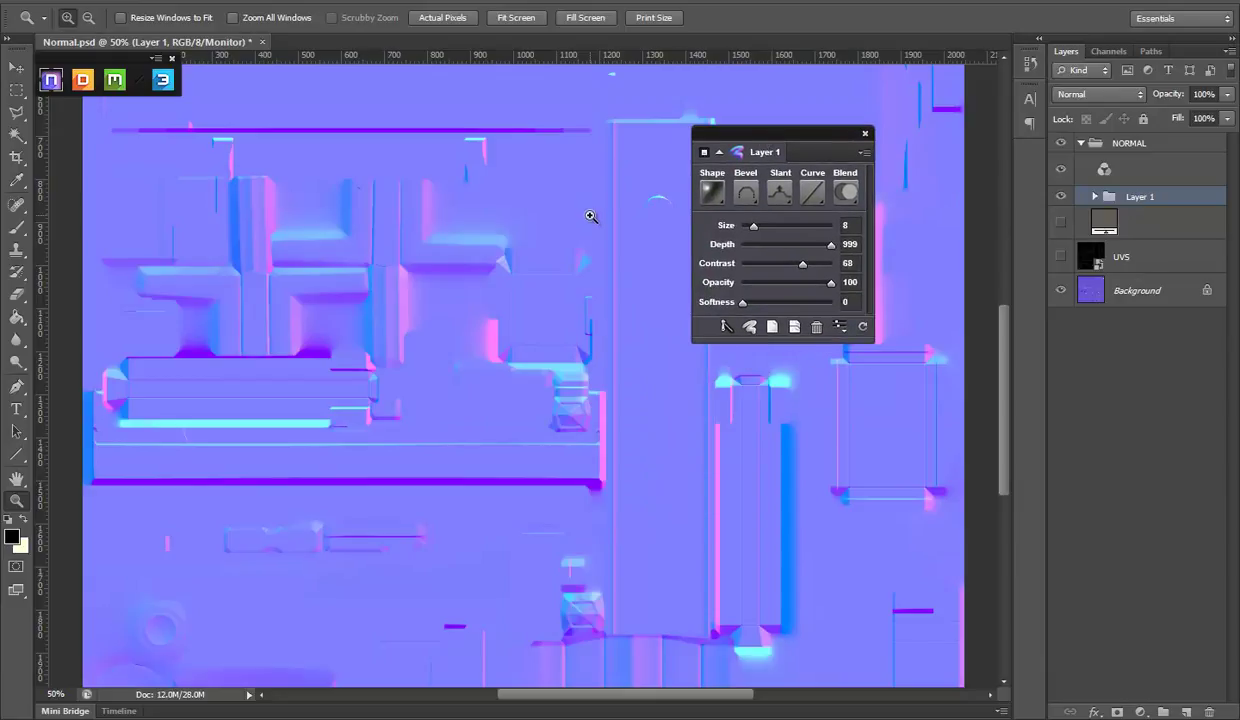
left_click_drag(1061, 196, 1061, 222)
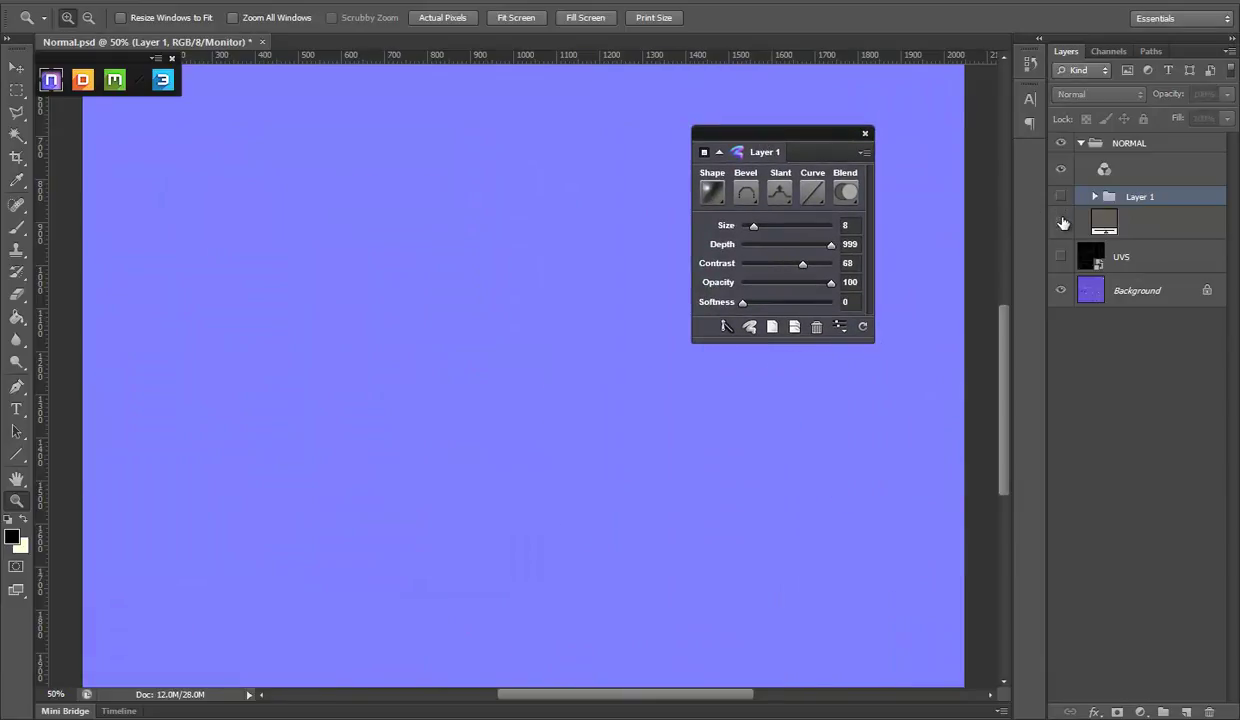
left_click(1061, 222)
Step: Show the UVS wireframe over the normal map at 50%, then orbit the crate in Maya
left_click_drag(513, 330, 489, 296)
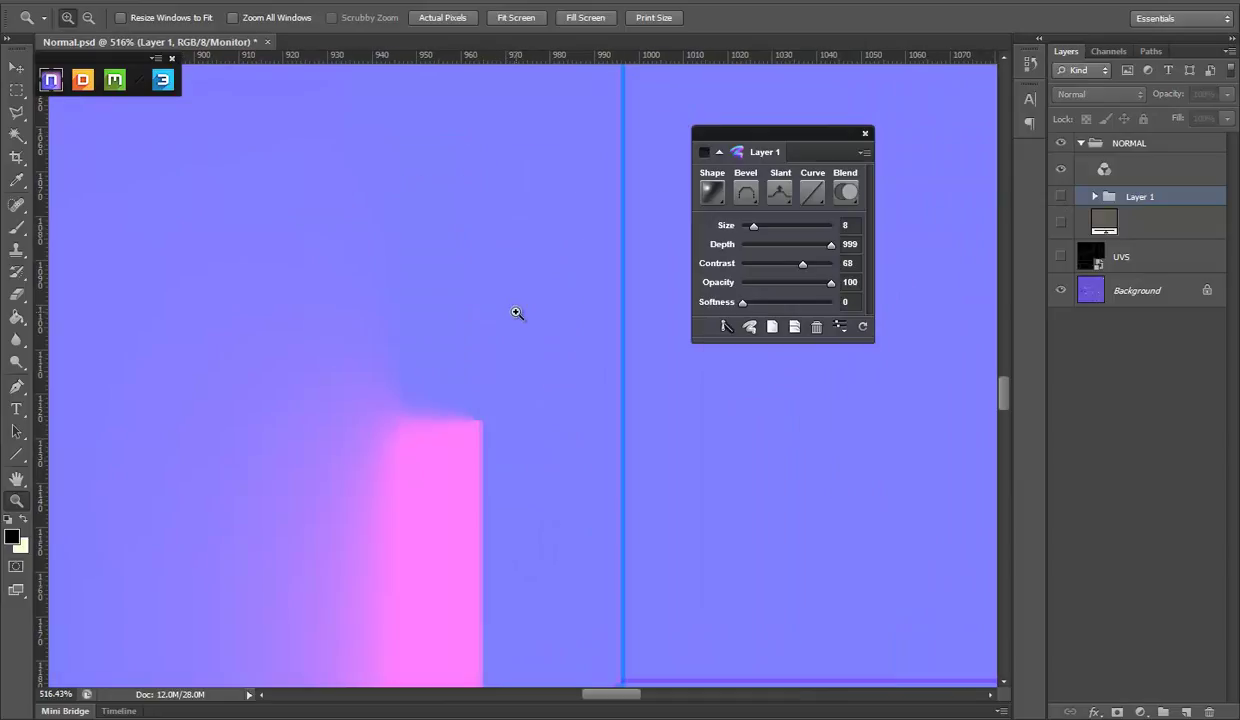
left_click(517, 297, "alt")
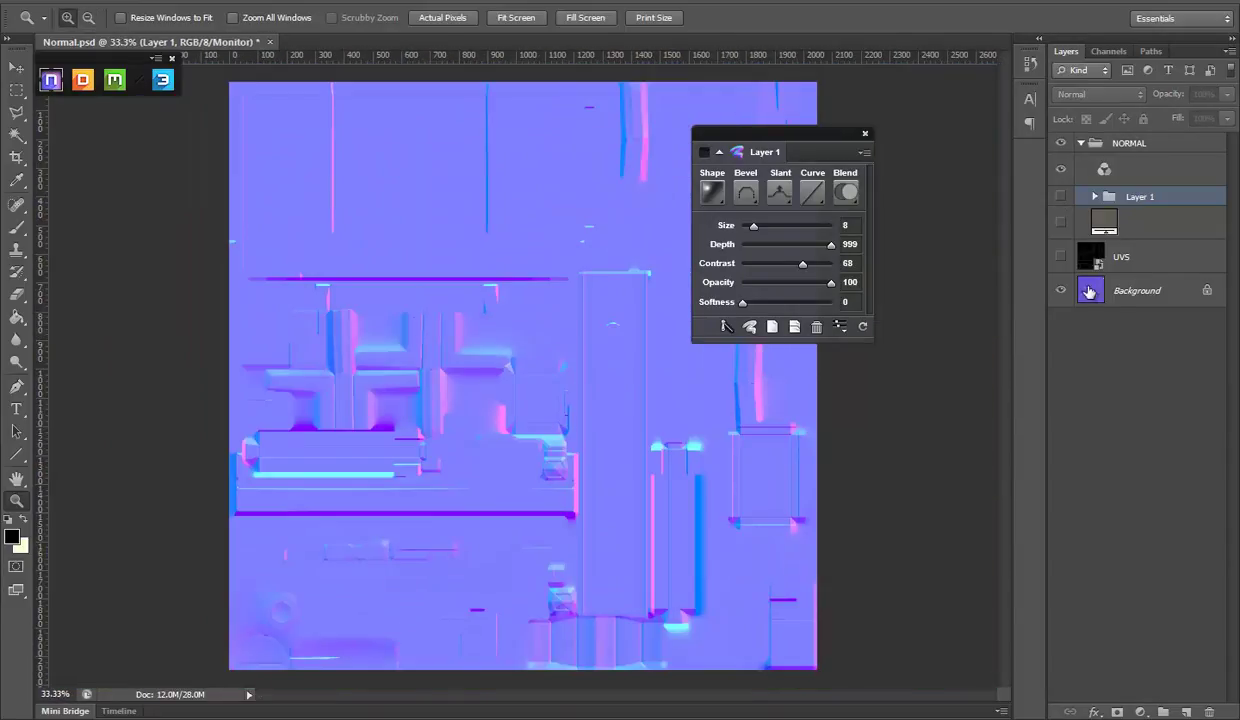
left_click(1061, 256)
left_click(465, 288)
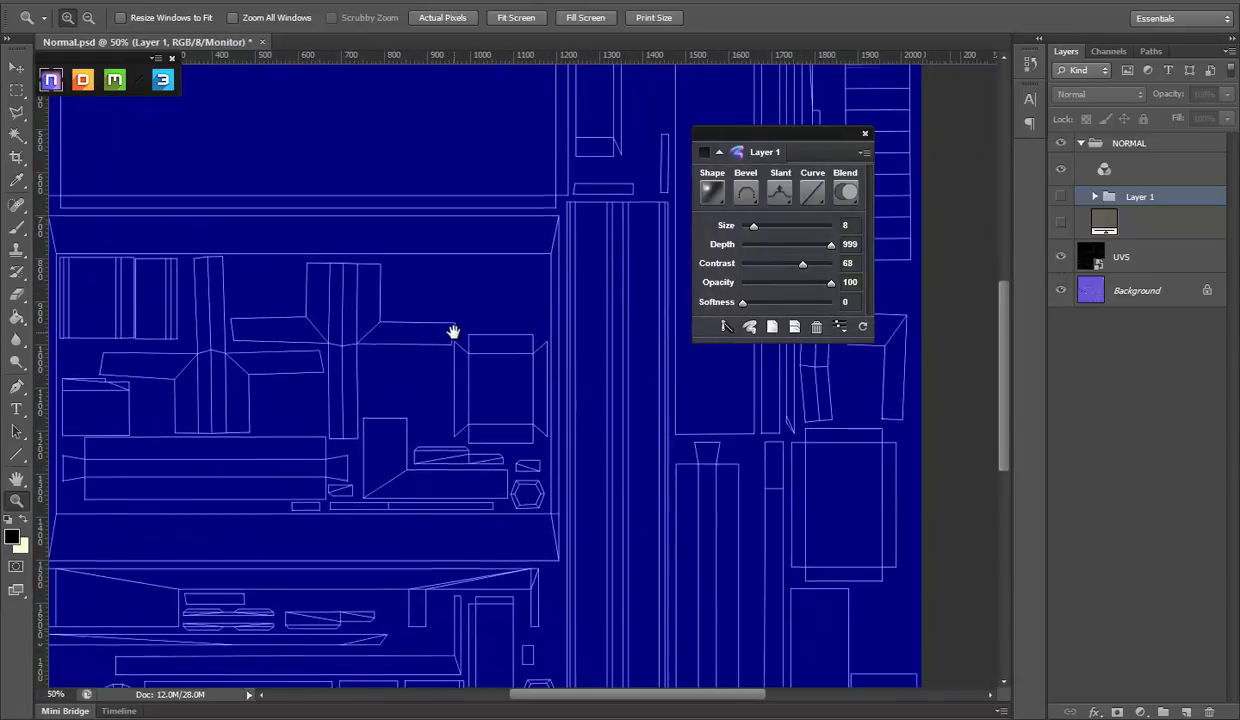
left_click(1060, 668)
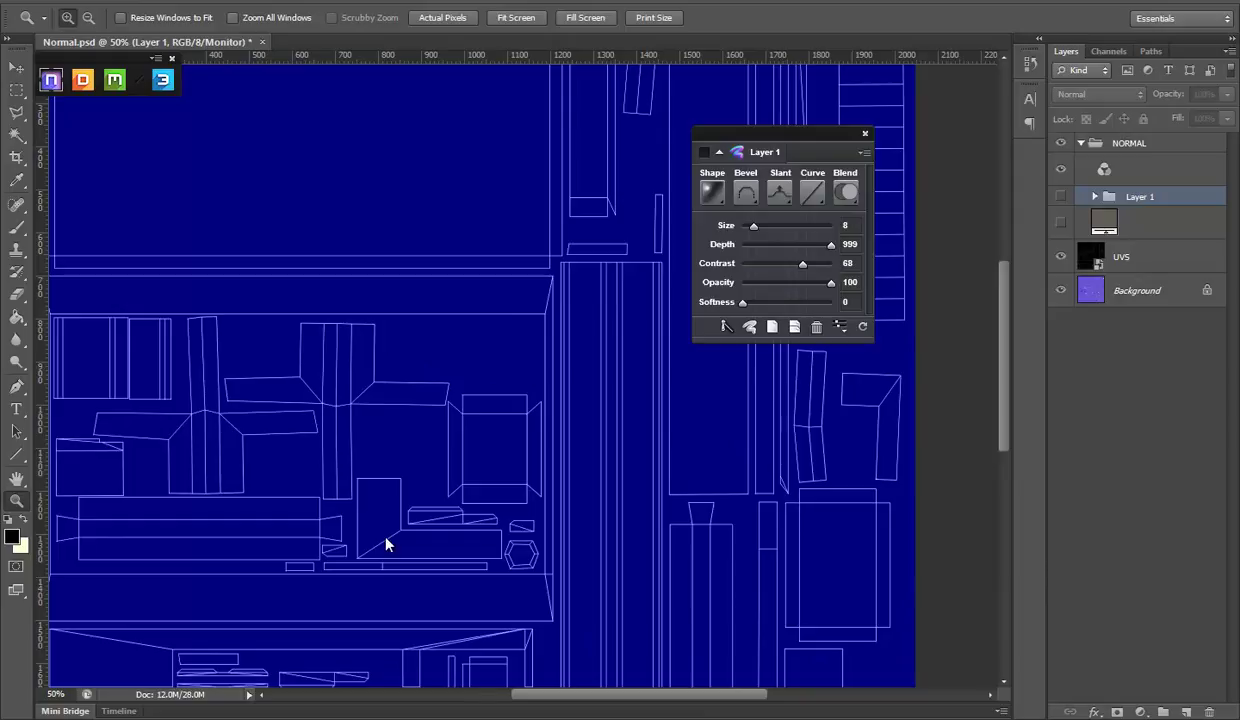
left_click(665, 650)
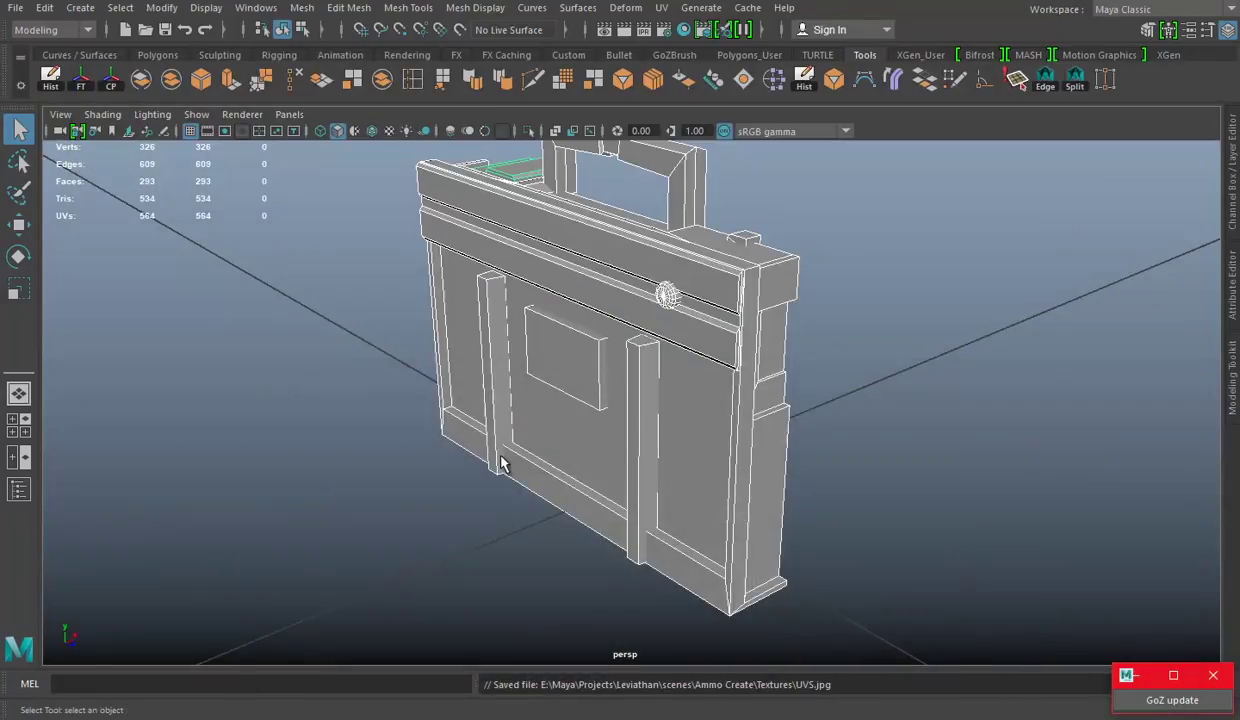
left_click_drag(760, 400, 626, 418)
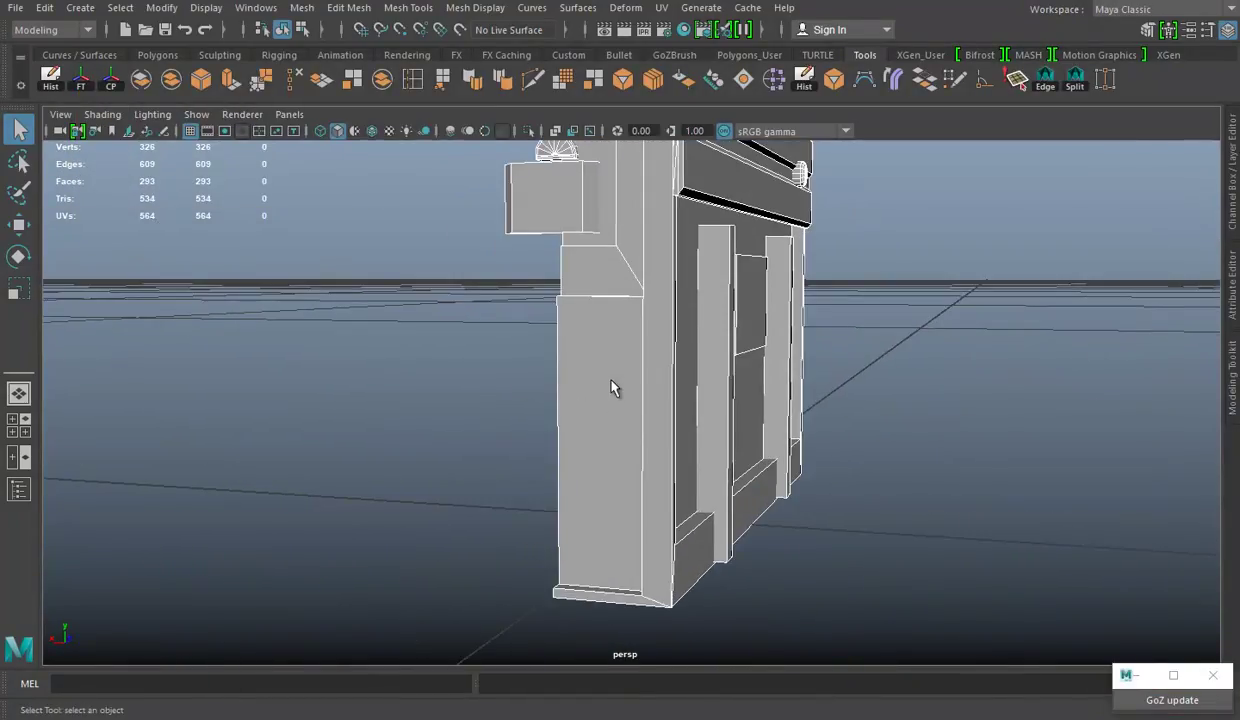
Step: Select a front face of the crate and open it in the UV Editor
left_click(613, 388)
right_click(614, 245)
left_click(614, 300)
left_click(661, 8)
left_click(705, 44)
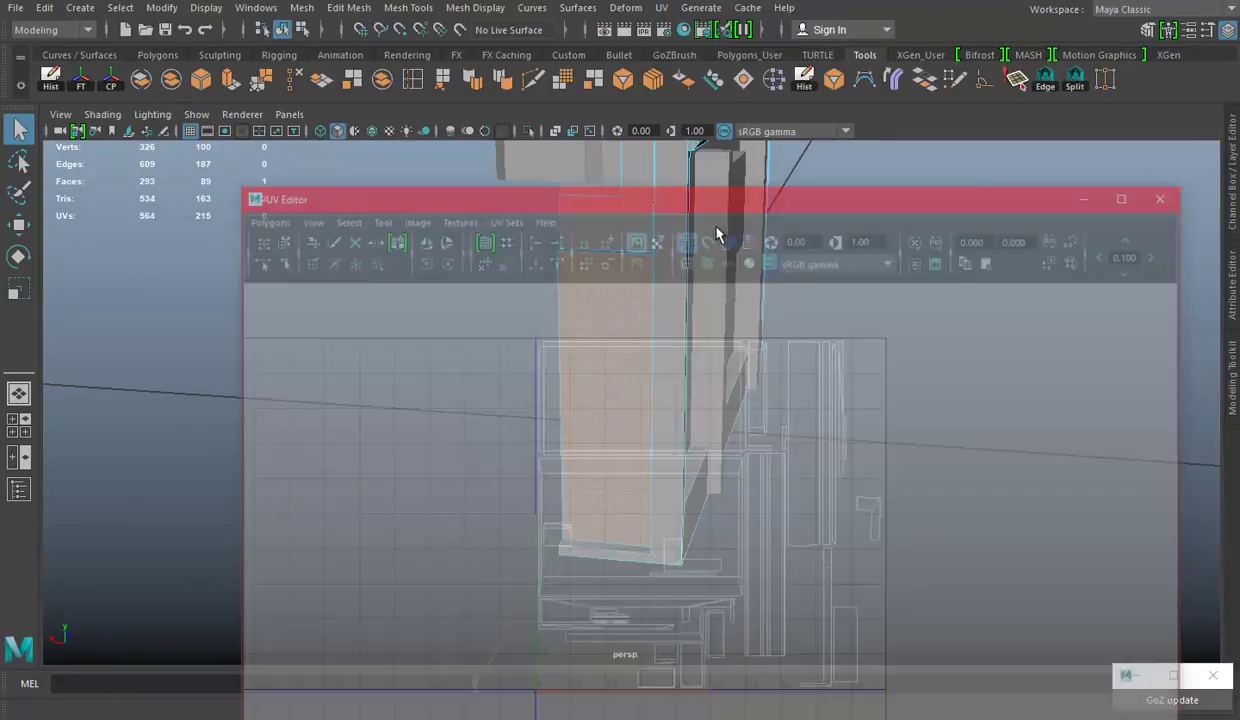
key("space")
left_click(657, 540)
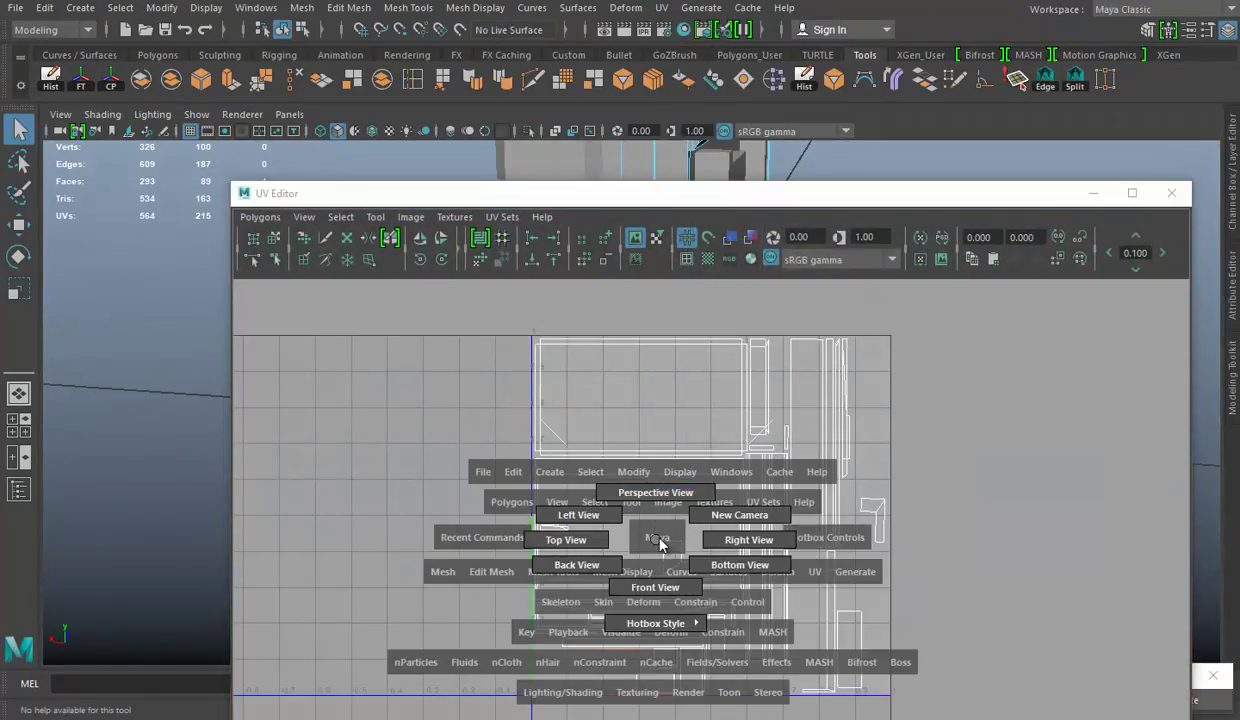
Step: Switch to UV edge mode and select one edge of the front panel's UVs
scroll(584, 522, "up", 3)
right_click(447, 490)
left_click(485, 427)
left_click_drag(665, 193, 1108, 69)
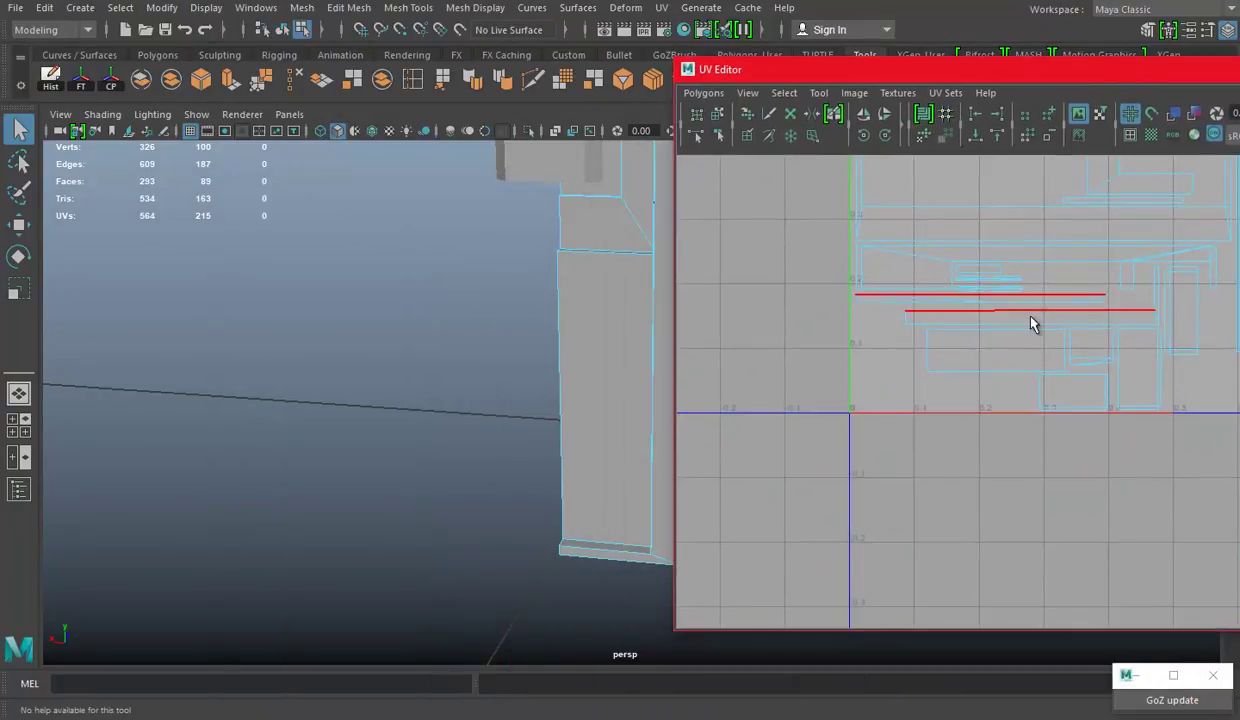
left_click(968, 371)
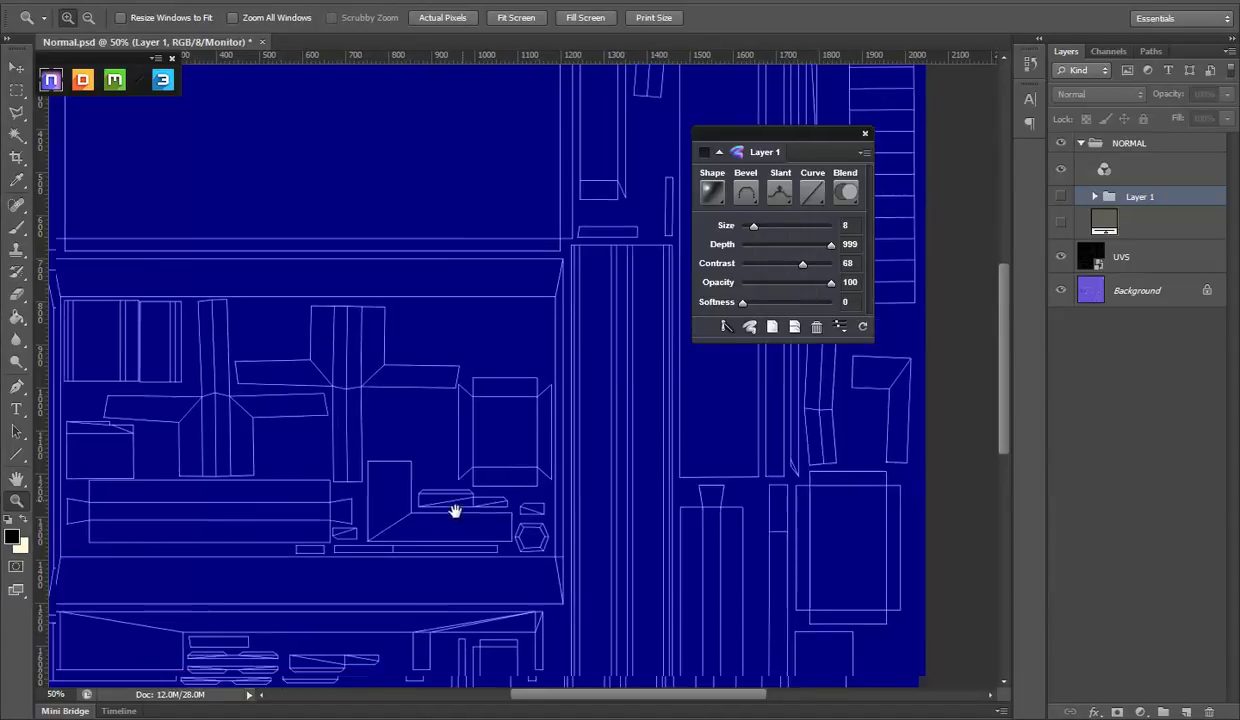
Step: Add an empty Layer 2 zoomed on the lower UV shells, with the UVS wireframe shown
scroll(457, 510, "down", 5)
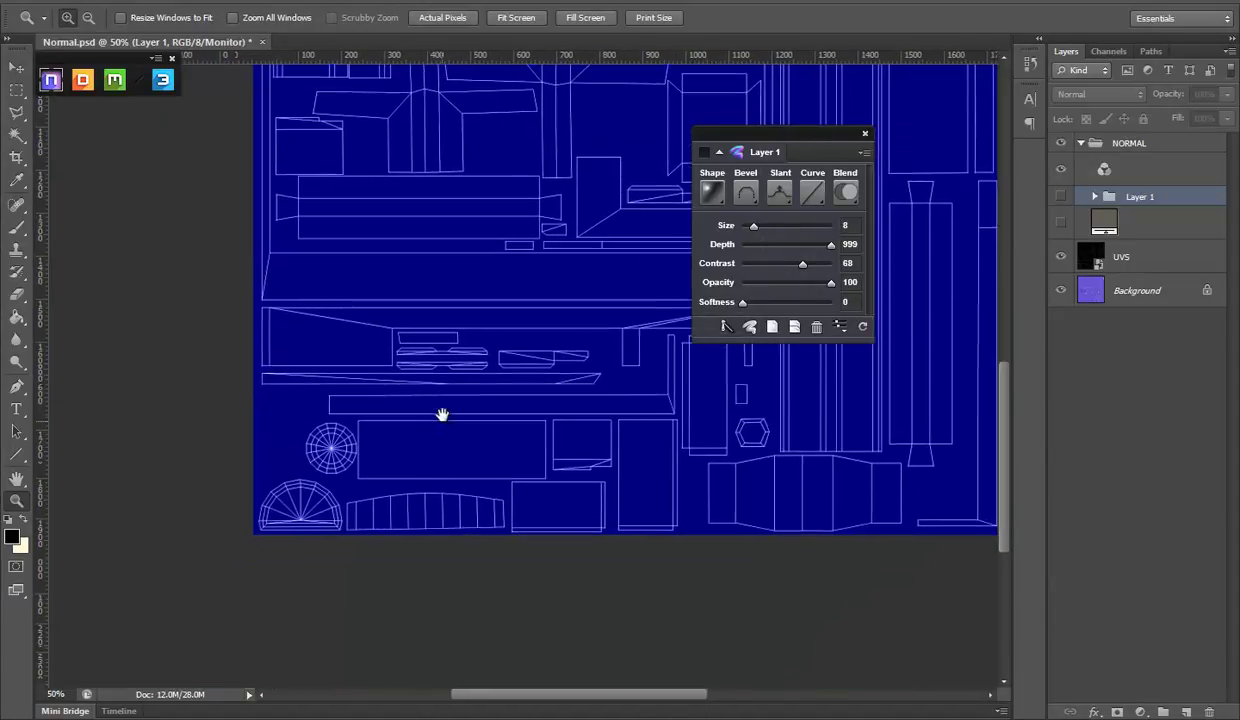
left_click(514, 471)
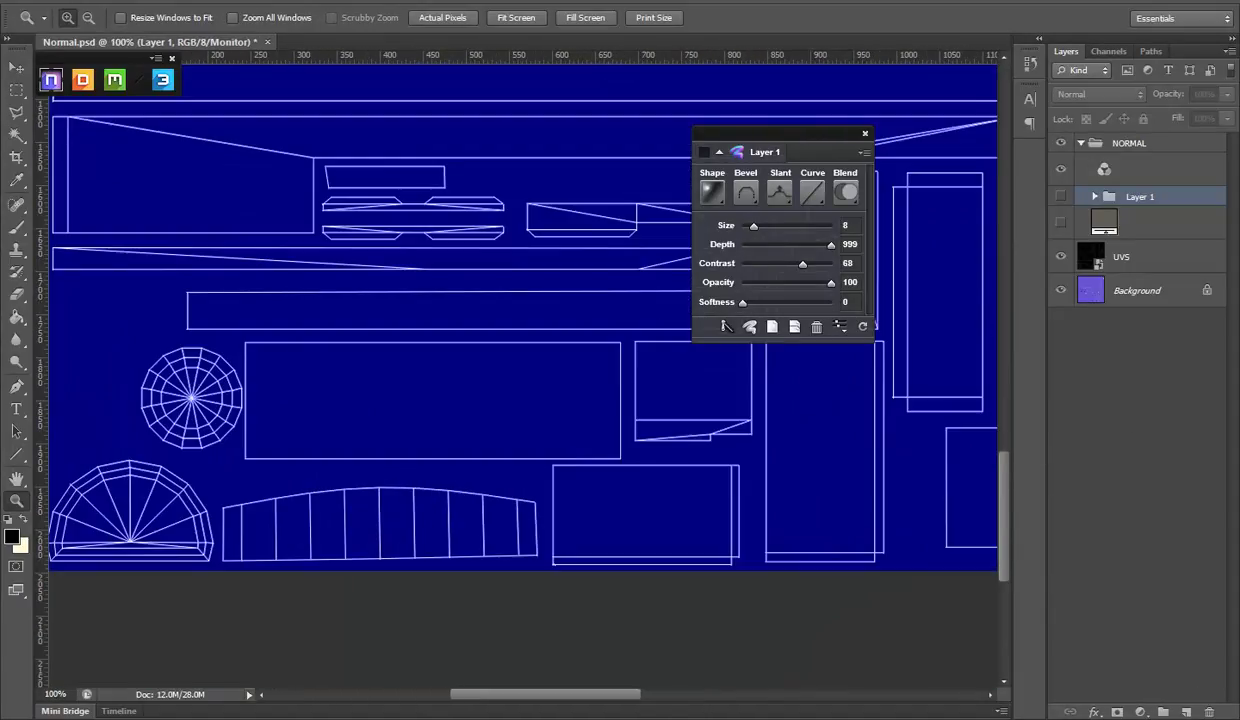
left_click(1186, 712)
left_click(16, 89)
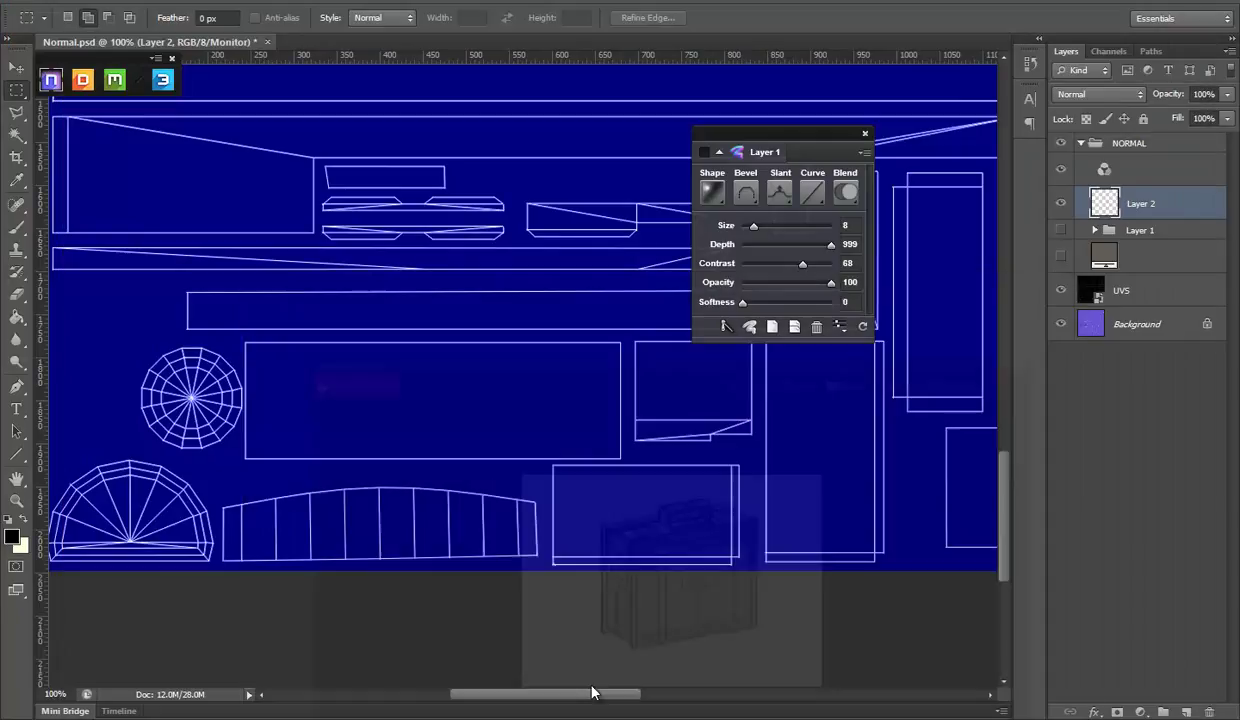
left_click(1061, 291)
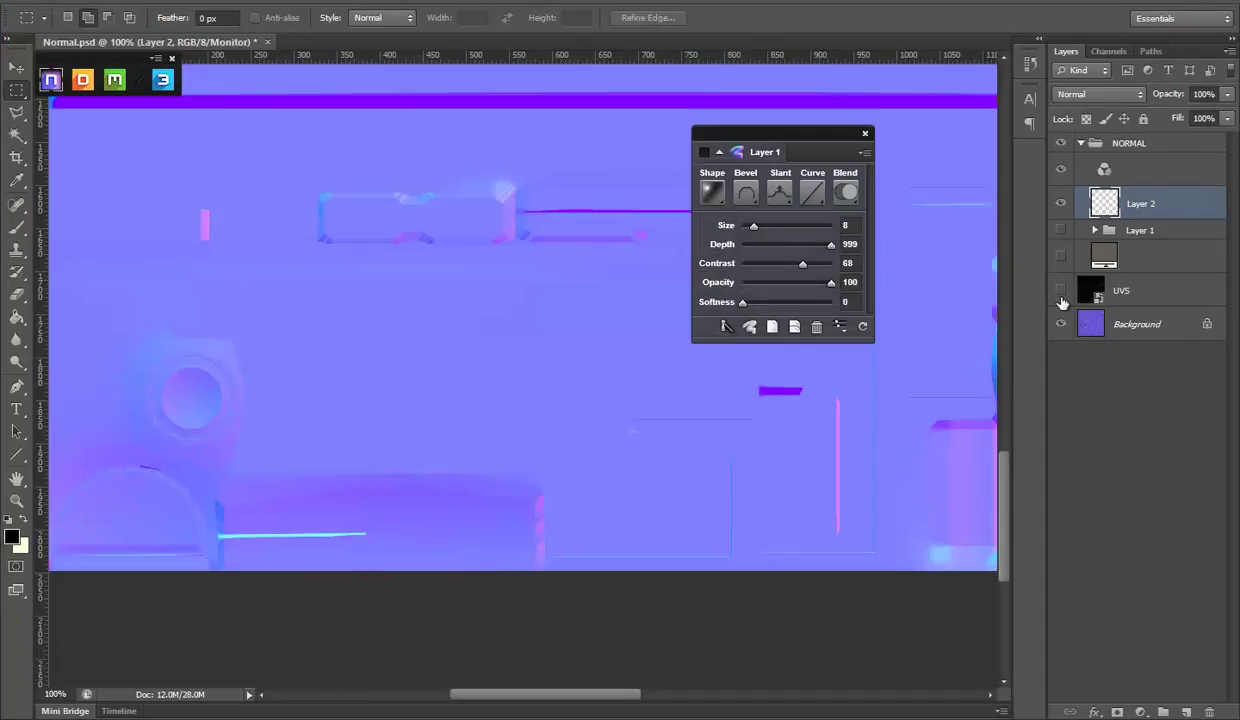
left_click(1061, 290)
mouse_move(444, 440)
left_mouse_down()
mouse_move(617, 453)
mouse_move(558, 462)
mouse_move(596, 473)
left_mouse_up()
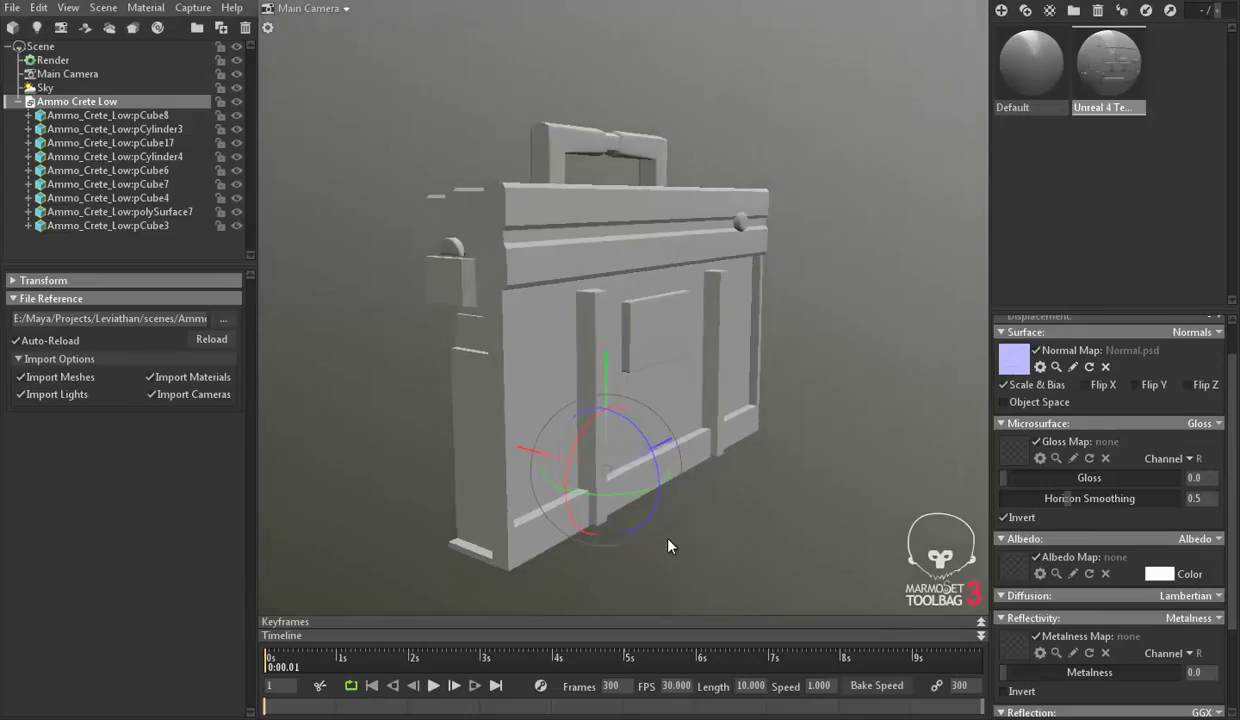
left_click_drag(667, 542, 717, 618)
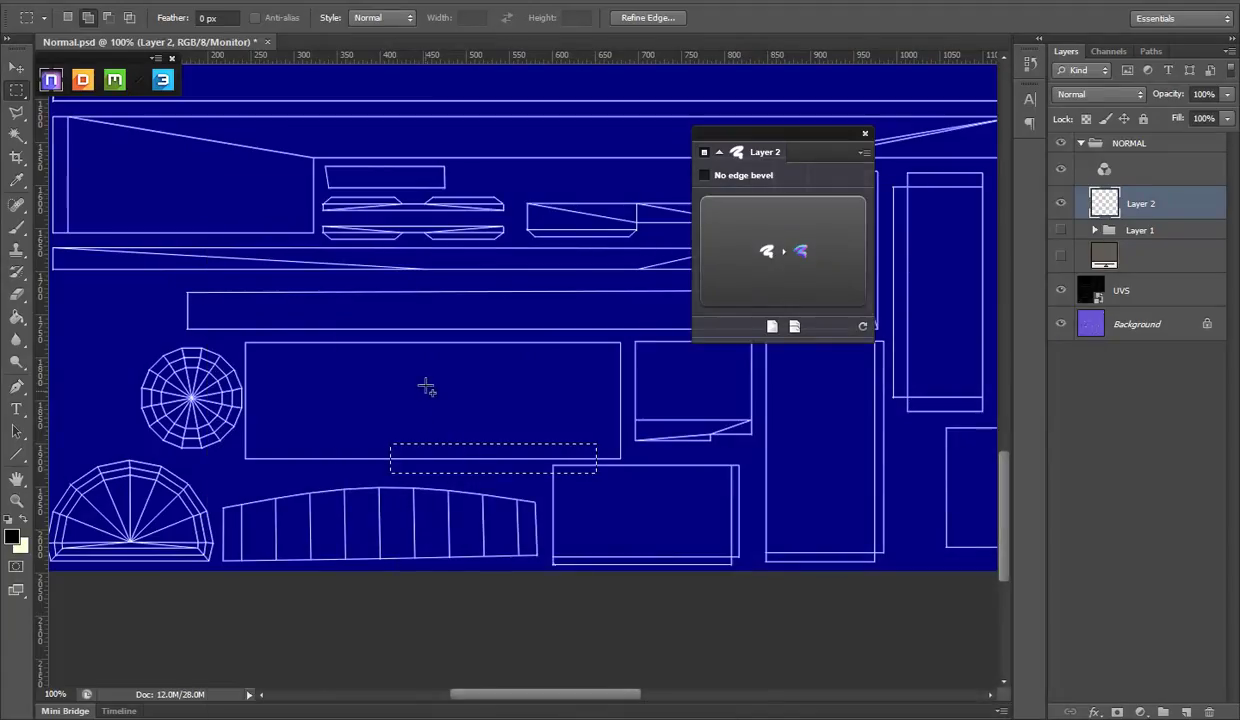
right_click(426, 388)
left_click(445, 396)
Step: Bevel a 365 x 56 px strip along the large panel's lower edge with Chisel shape
left_click_drag(275, 433, 588, 480)
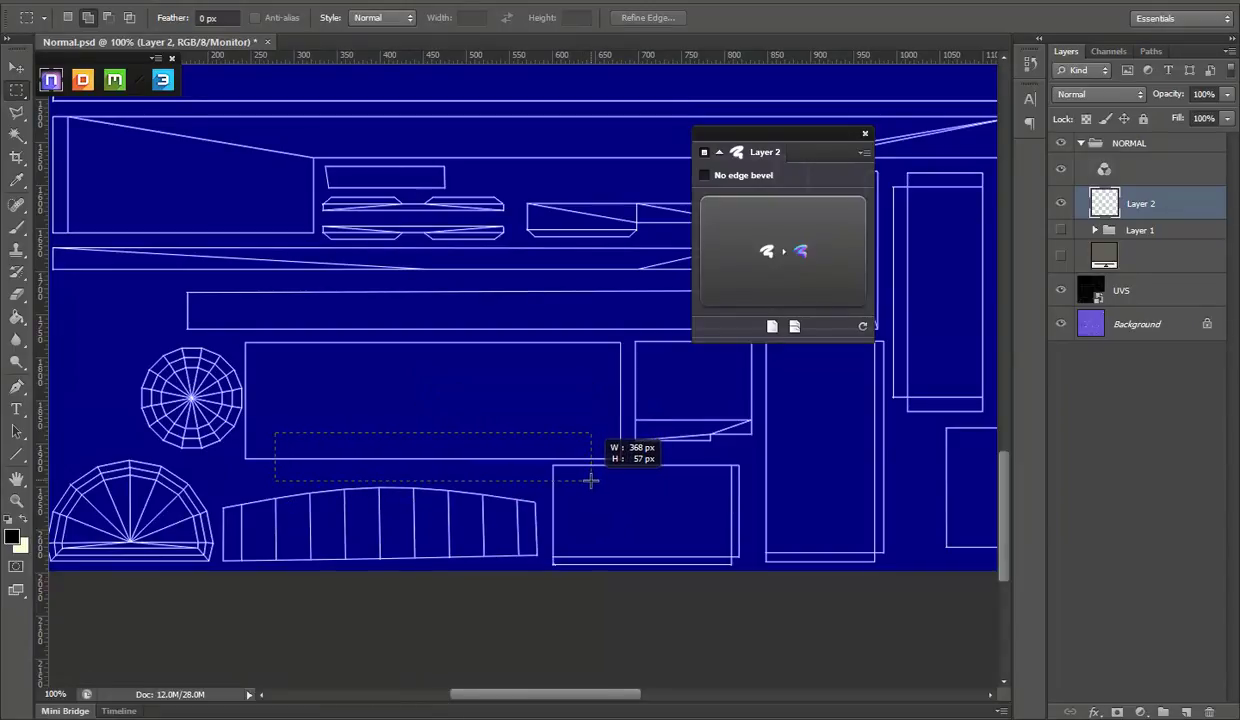
left_click_drag(588, 480, 587, 479)
left_click(803, 268)
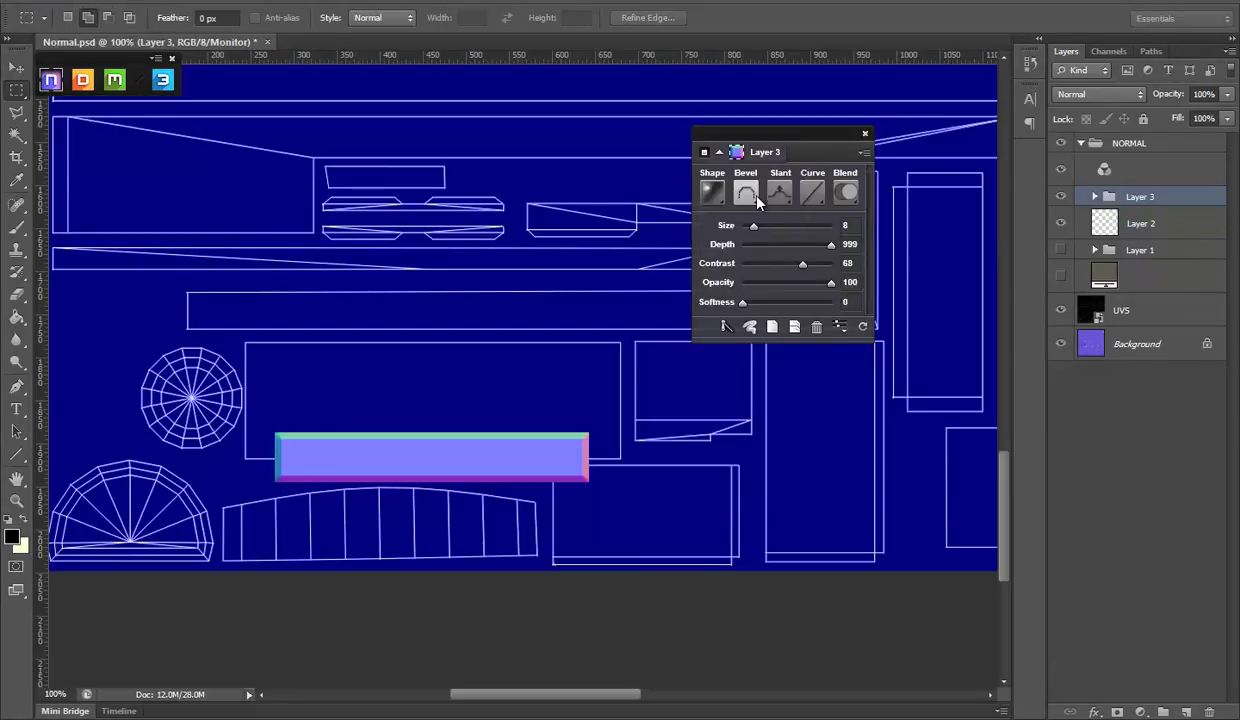
left_click(745, 193)
left_click(713, 197)
left_click(660, 252)
Step: Flip the bevel slant, reduce its size from 12 to 9, and save Normal.psd
left_click(760, 228)
left_click(779, 193)
left_click(728, 248)
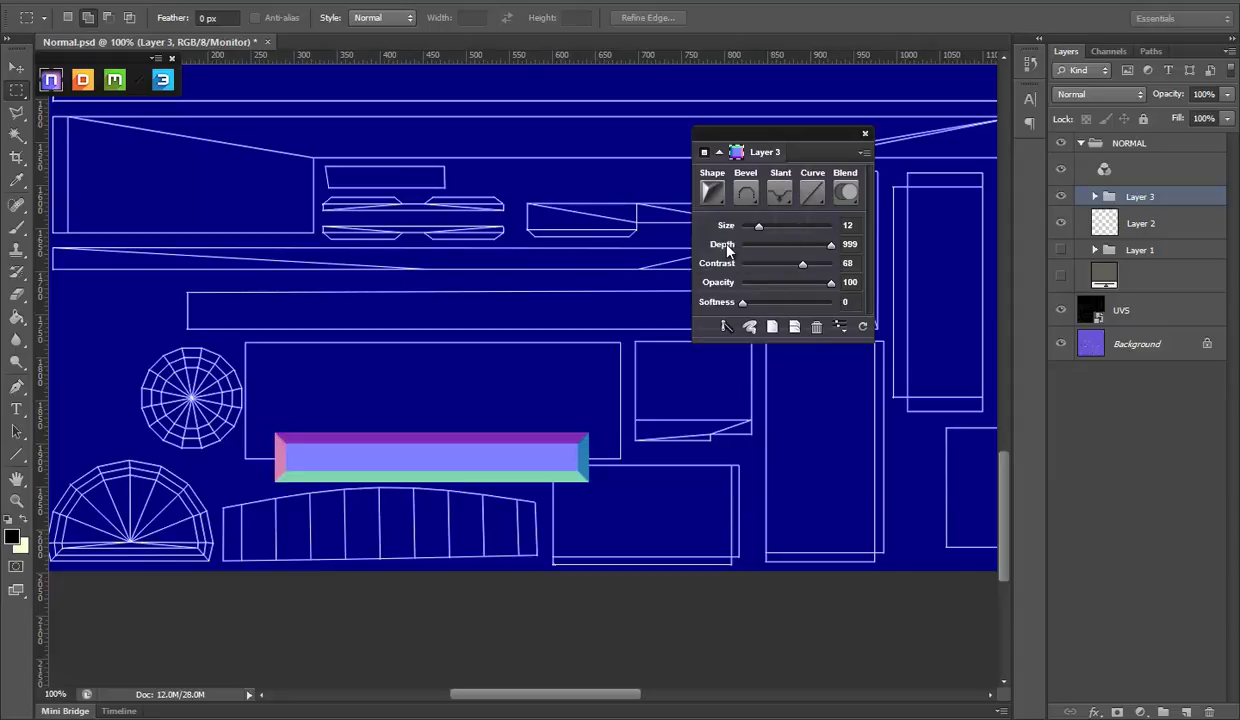
left_click_drag(759, 227, 754, 227)
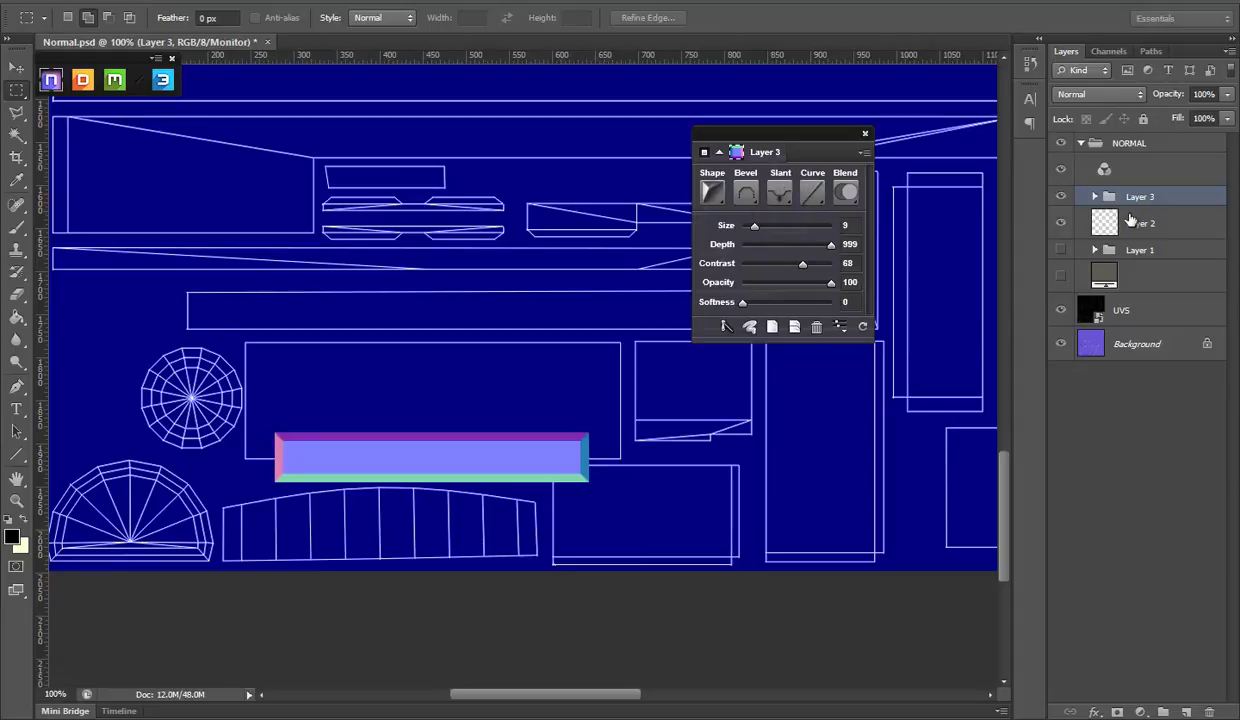
key("ctrl+s")
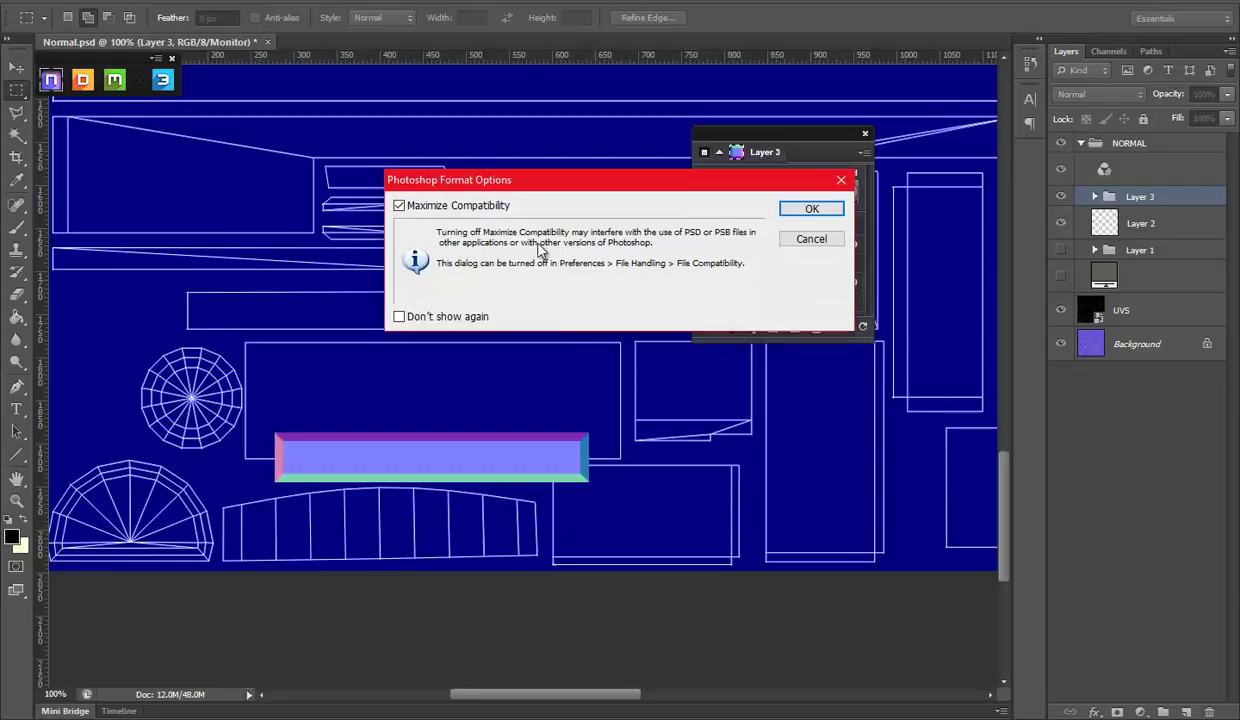
left_click(808, 209)
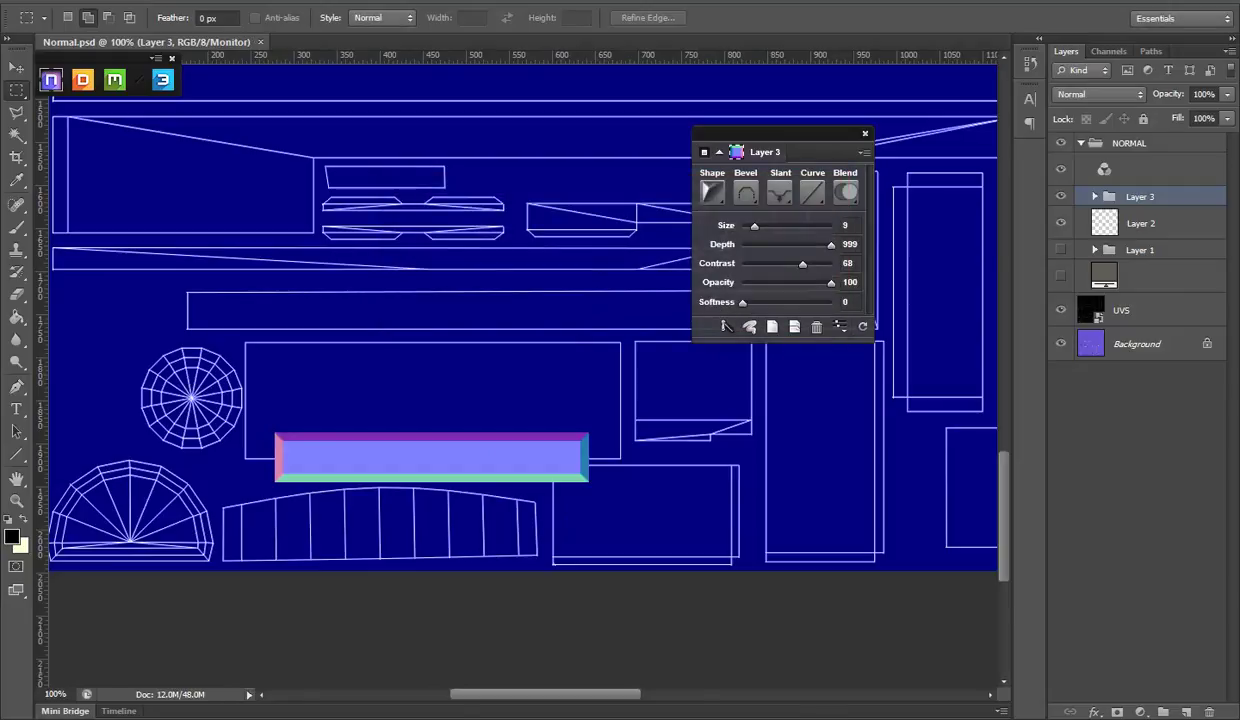
Step: Set the crate material's Metalness to 0.96 and Gloss to 0.267, orbiting to inspect the bevels
mouse_move(645, 488)
left_mouse_down()
mouse_move(731, 462)
mouse_move(651, 521)
mouse_move(604, 521)
left_mouse_up()
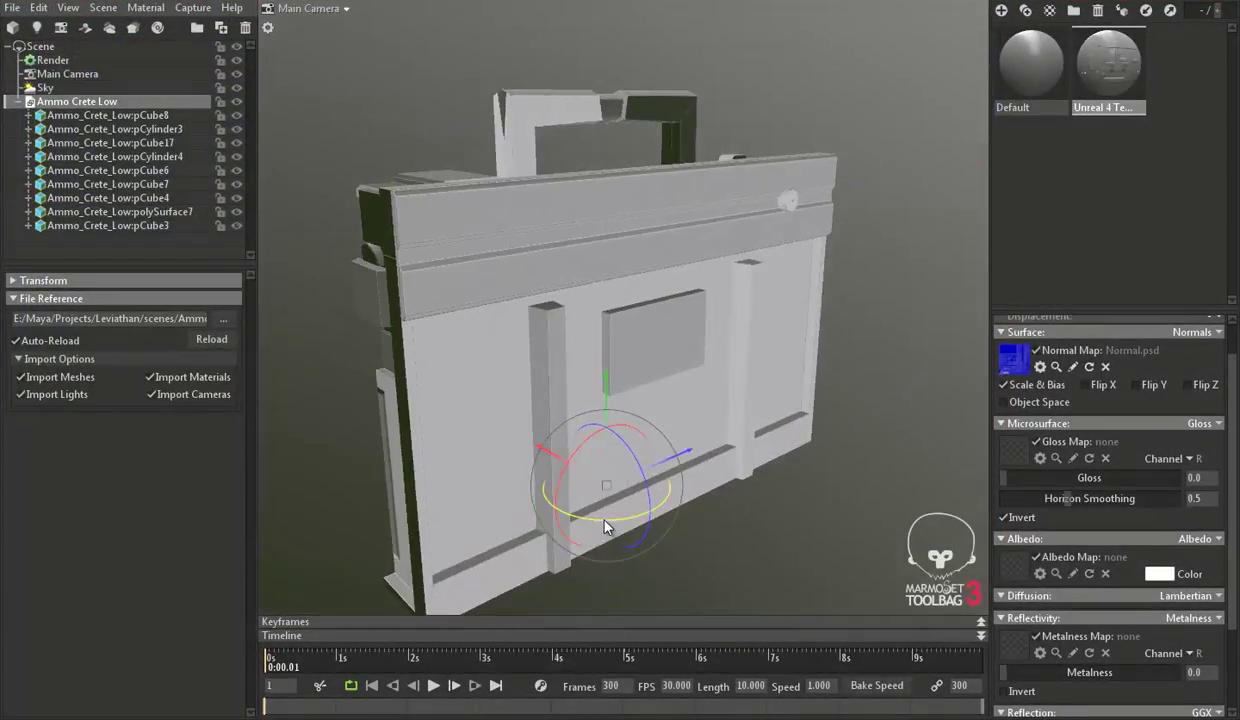
mouse_move(1035, 672)
left_mouse_down()
mouse_move(1226, 663)
mouse_move(1170, 665)
left_mouse_up()
mouse_move(621, 467)
left_mouse_down()
mouse_move(725, 351)
mouse_move(675, 387)
mouse_move(700, 400)
left_mouse_up()
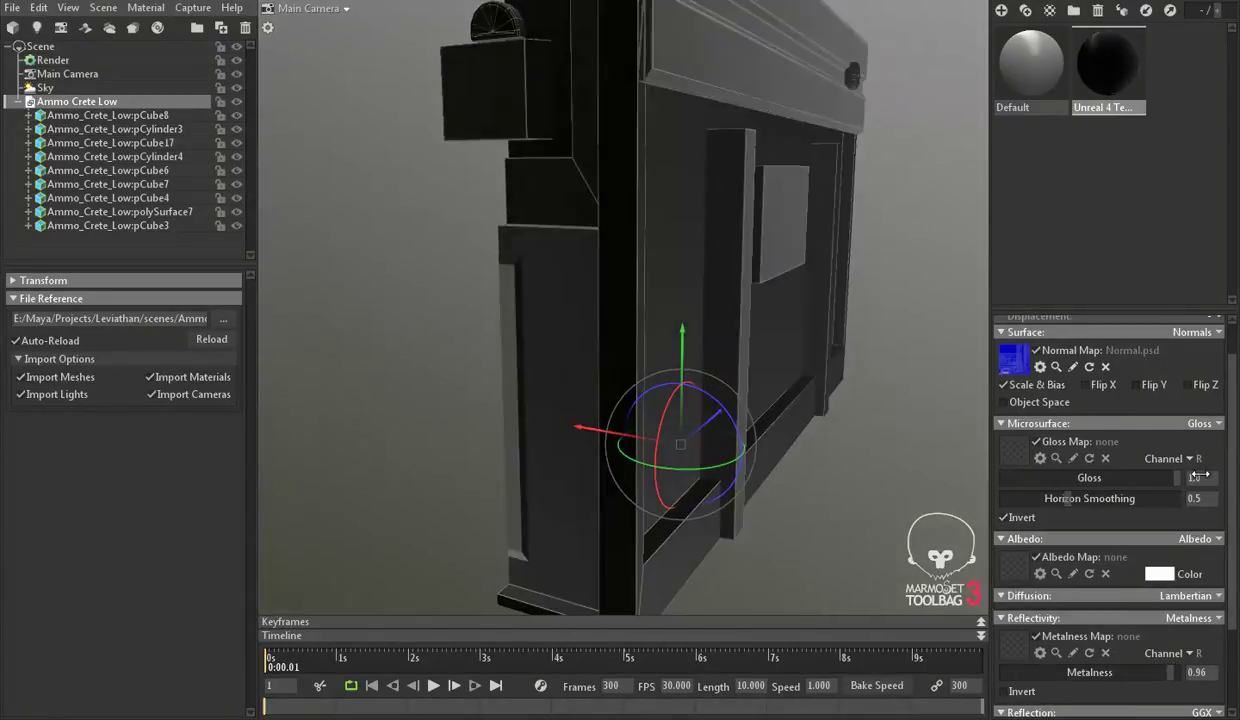
left_click_drag(1004, 478, 1049, 482)
mouse_move(700, 420)
left_mouse_down()
mouse_move(639, 382)
mouse_move(529, 360)
left_mouse_up()
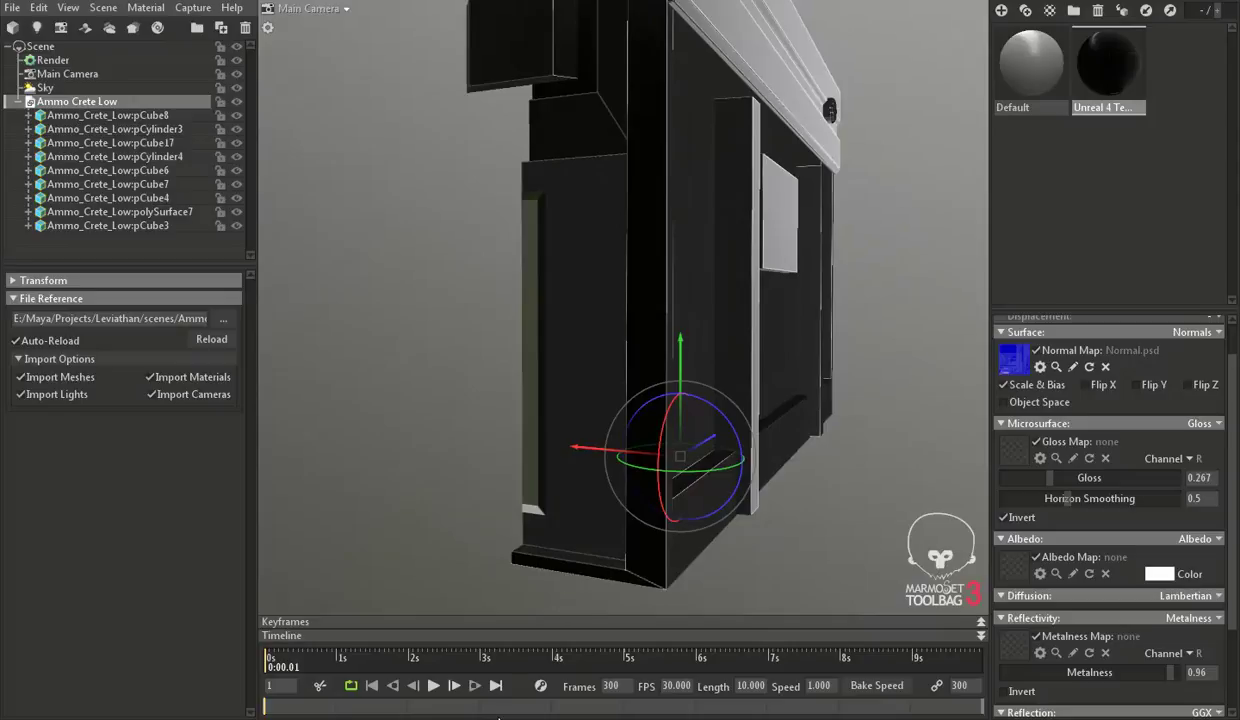
Step: Back in Photoshop, merge the Layer 3 bevel group into a single layer
key("alt+Tab")
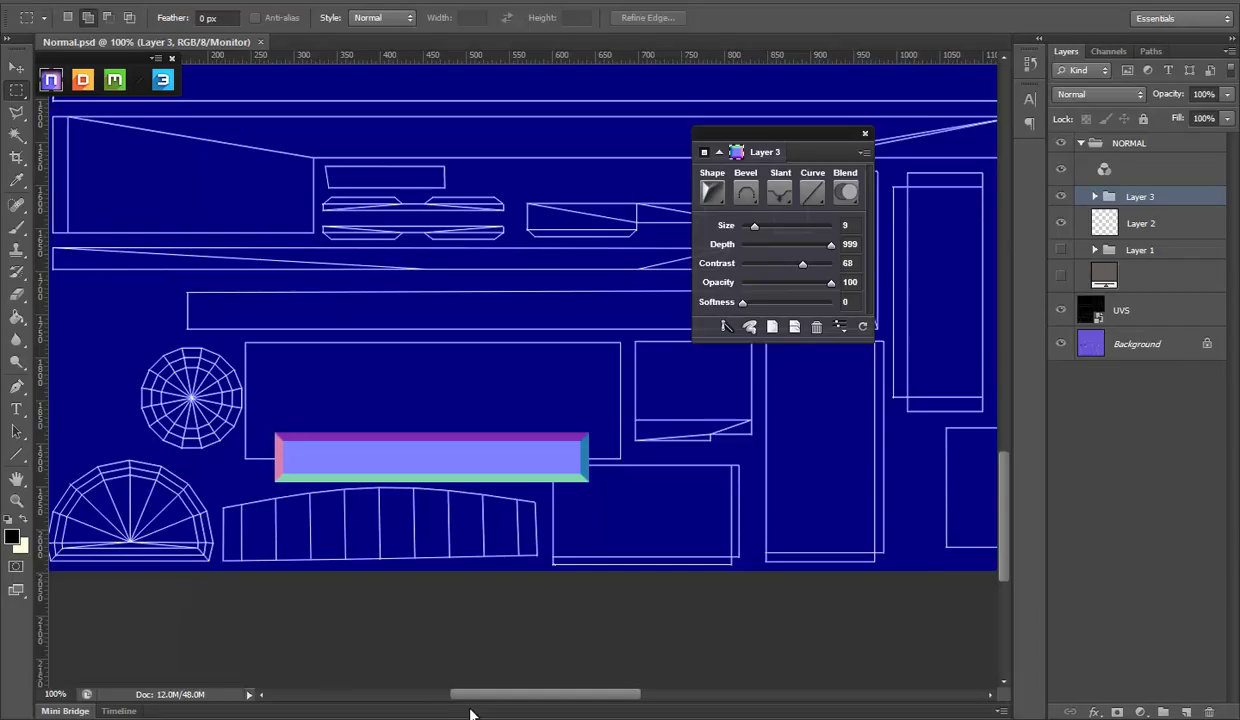
right_click(1170, 196)
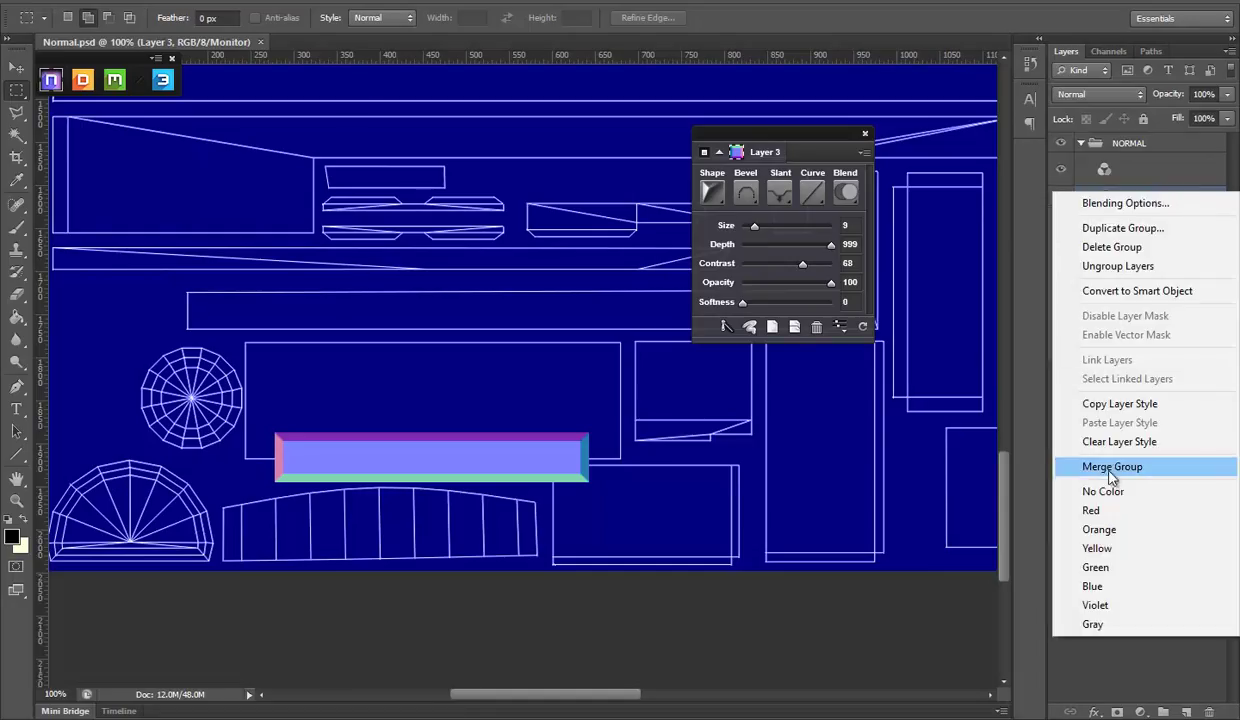
left_click(1108, 467)
Step: Erase the strip's bottom bevel edge, save the normal map, and orbit the crate in Marmoset
left_click_drag(659, 542, 221, 461)
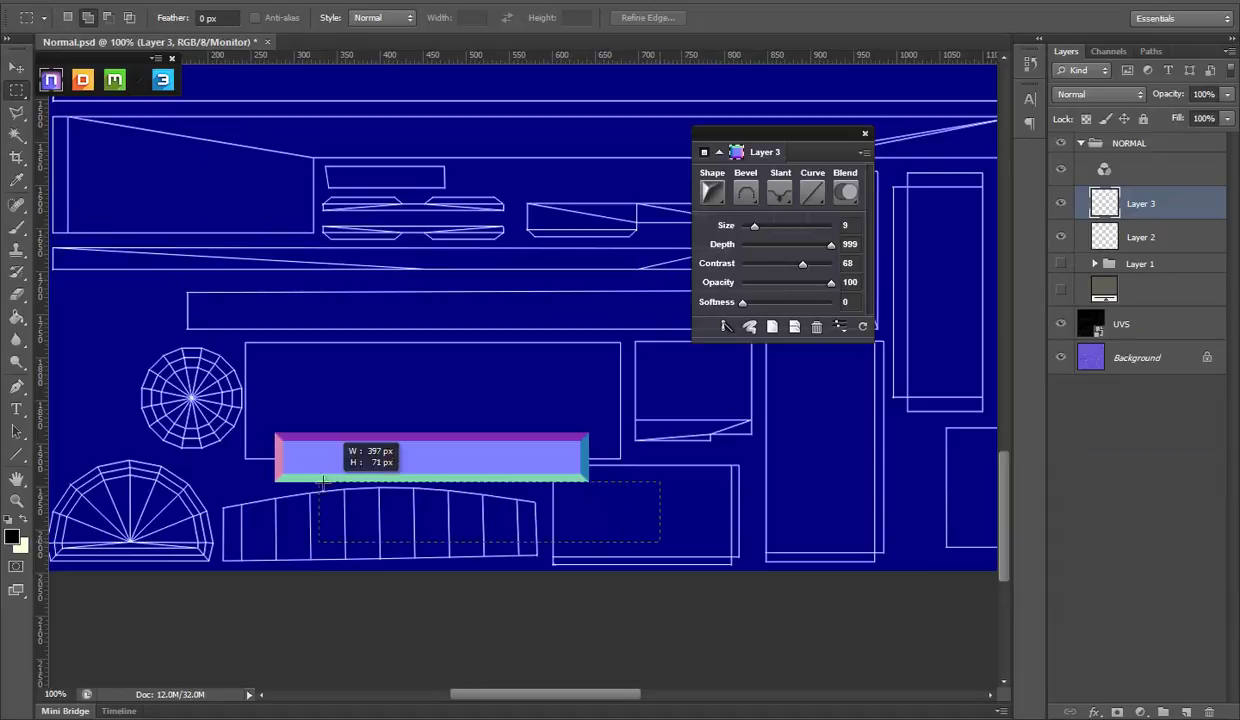
key("Delete")
key("ctrl+d")
key("ctrl+s")
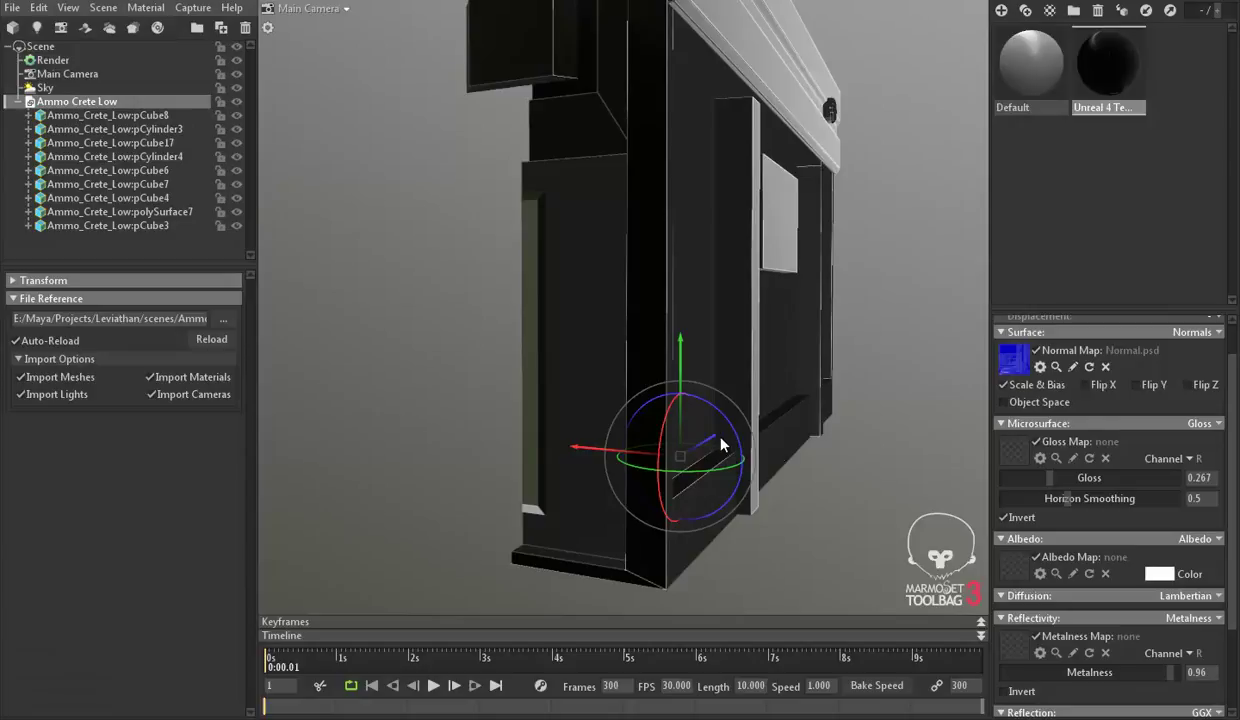
mouse_move(720, 443)
left_mouse_down()
mouse_move(746, 443)
mouse_move(668, 443)
left_mouse_up()
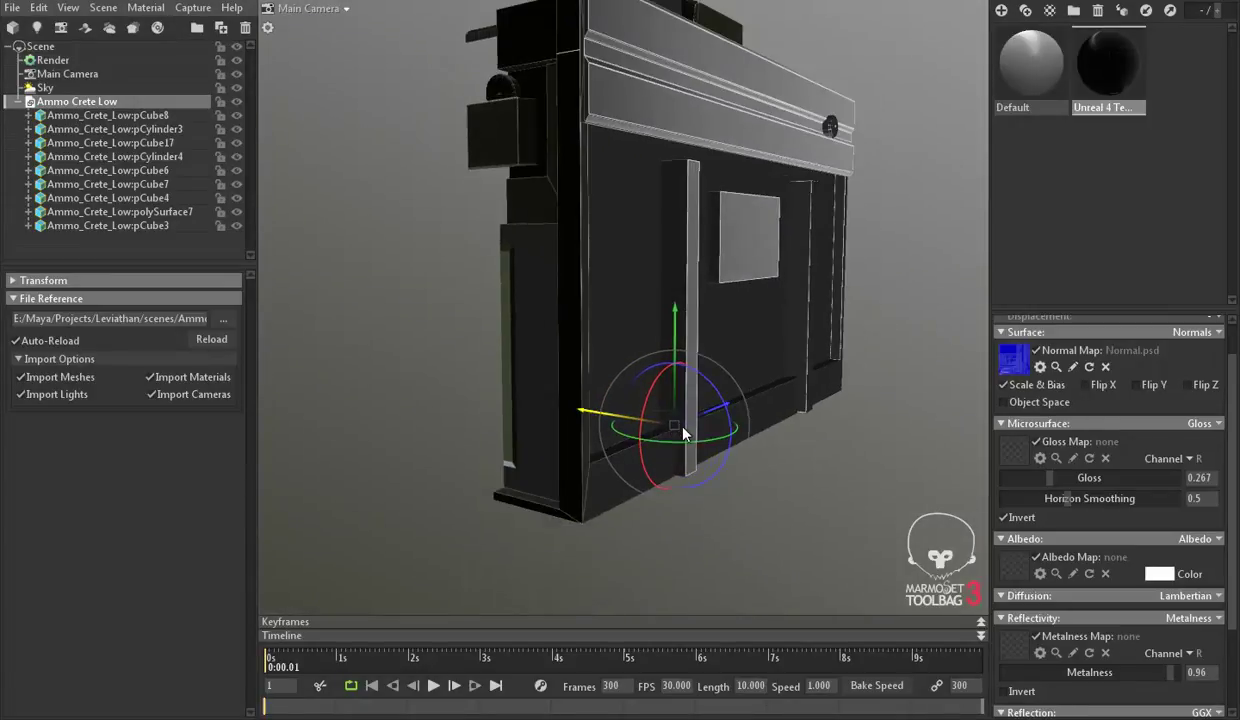
Step: Orbit the Marmoset crate to inspect the side box, then return to Normal.psd
key("alt+Tab")
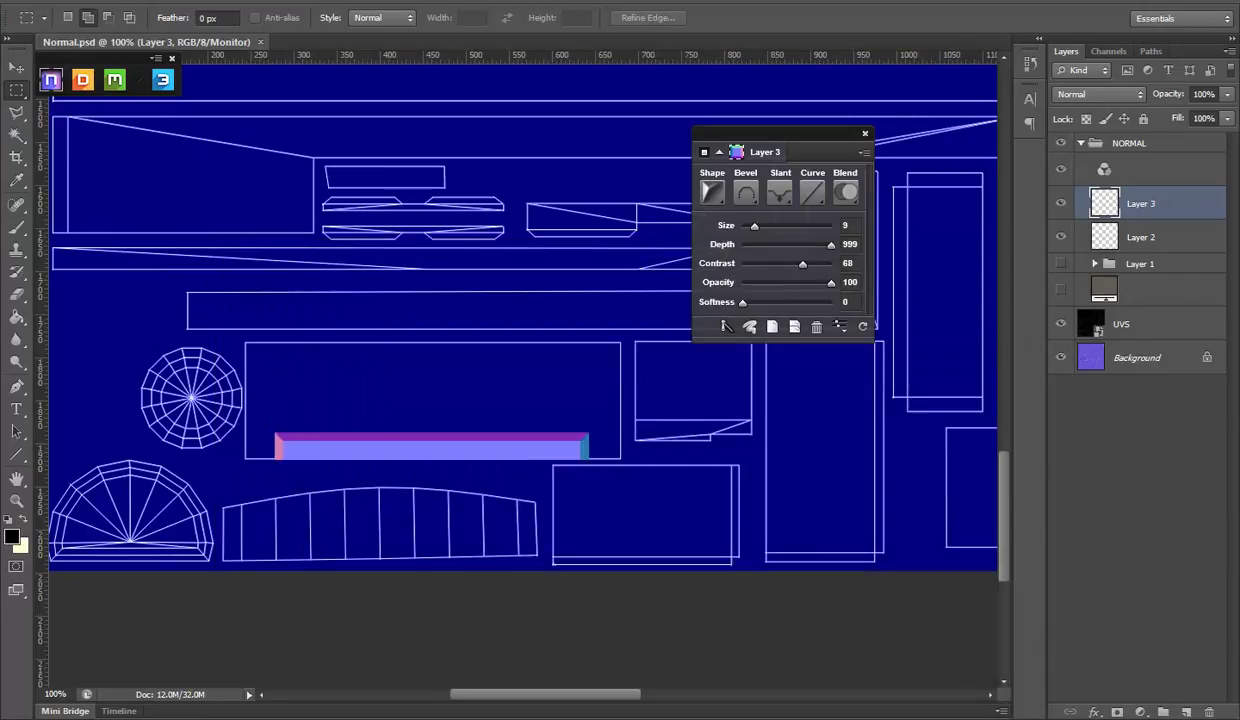
key("alt+Tab")
mouse_move(670, 382)
left_mouse_down()
mouse_move(710, 430)
mouse_move(614, 402)
left_mouse_up()
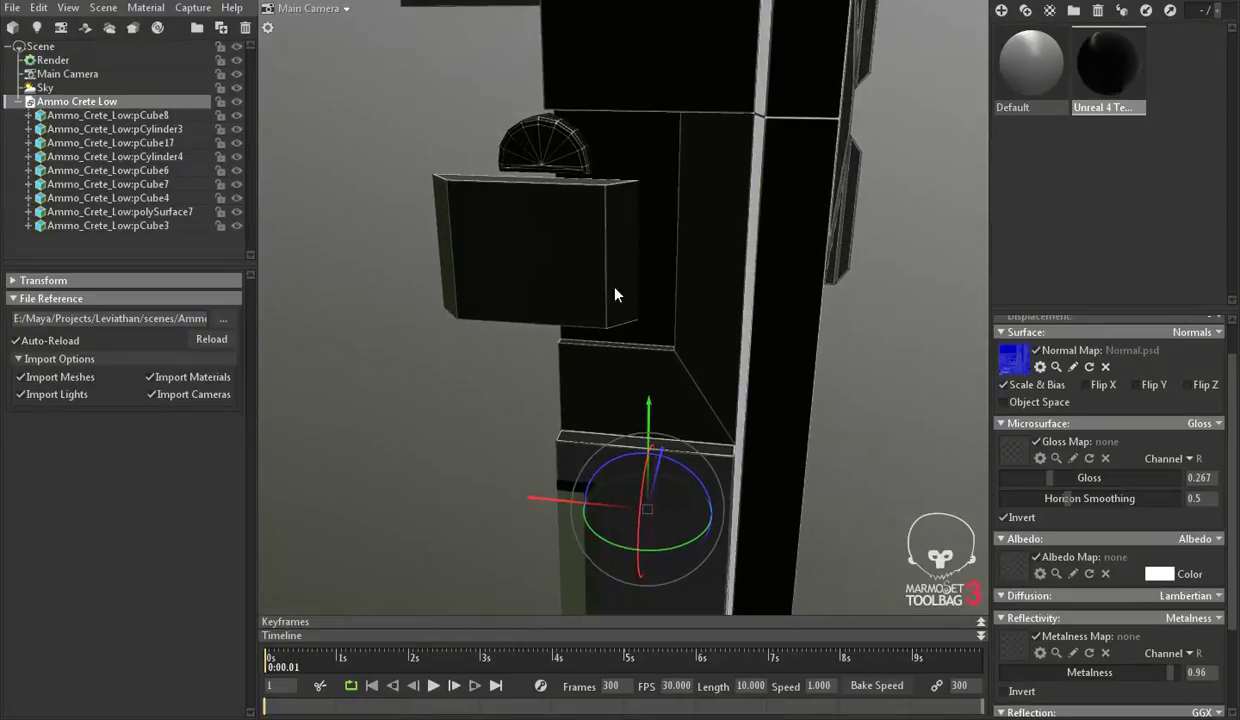
key("alt+Tab")
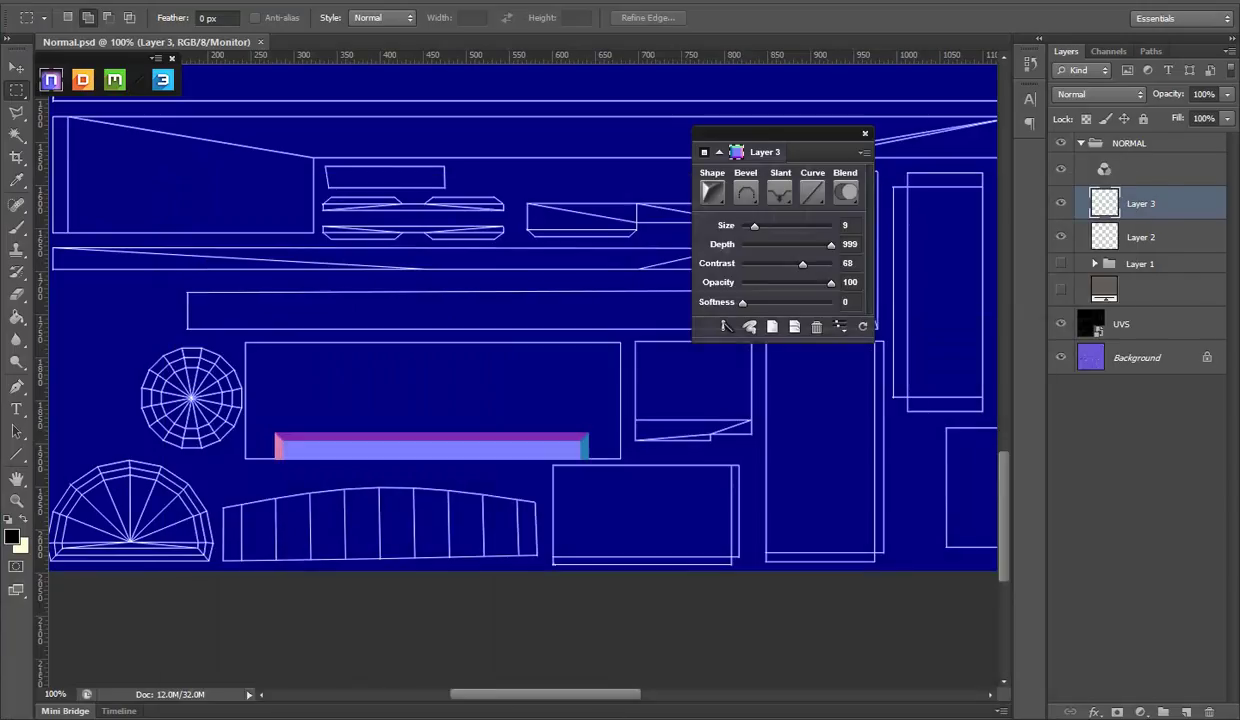
Step: In Maya, select the small box's front face to reveal its UV shell
left_click(660, 640)
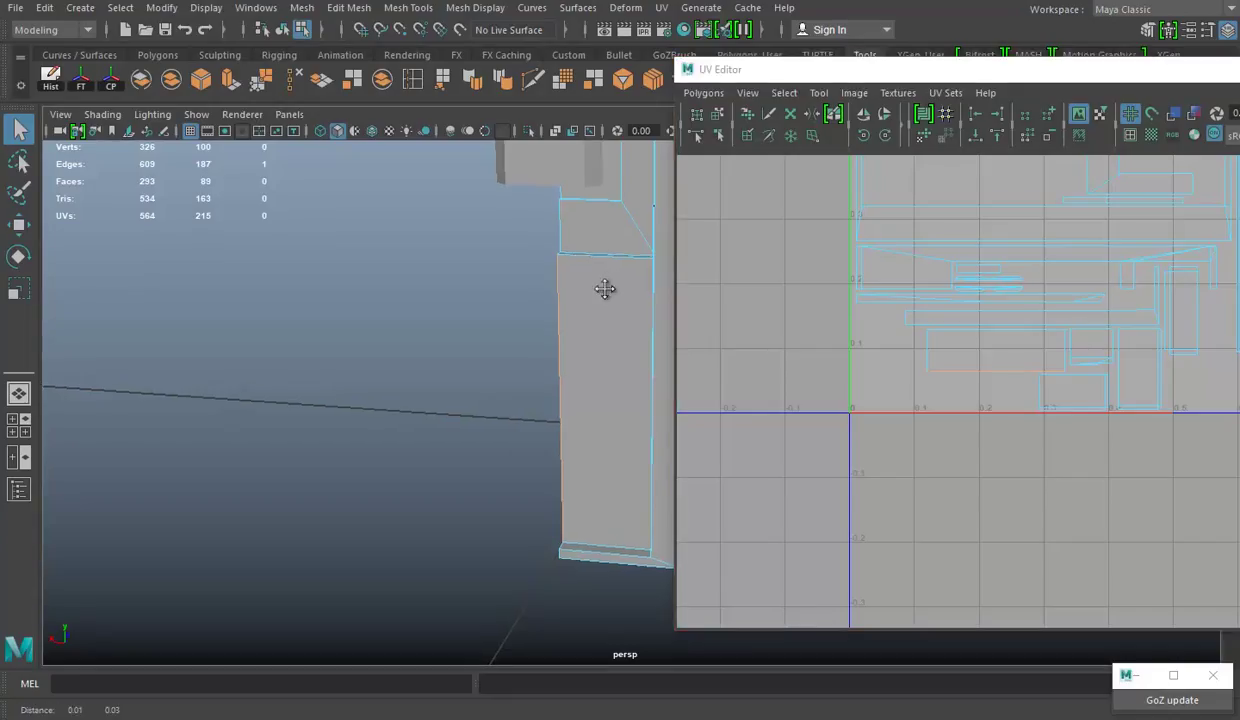
key("F8")
left_click(445, 322)
key("F11")
left_click(457, 310)
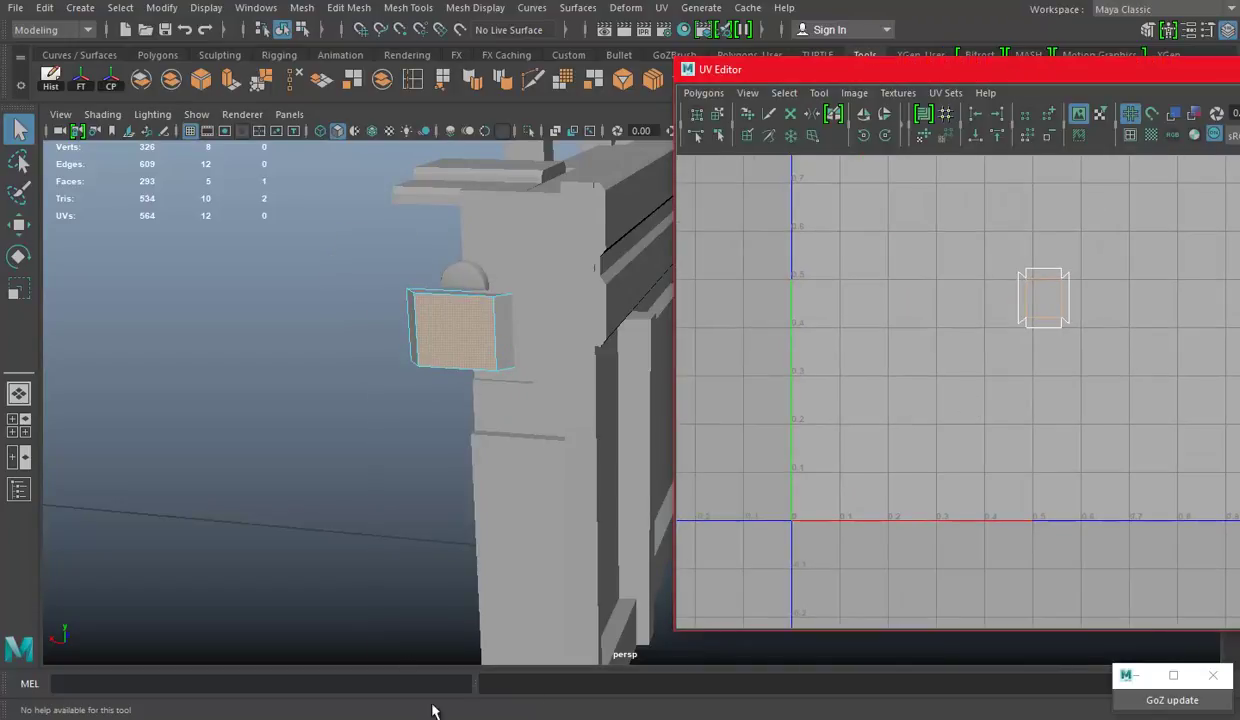
left_click(432, 708)
Step: In Photoshop, zoom out on the UV layout to locate the box's area
left_click(16, 500)
left_click(415, 268, "alt")
left_click_drag(584, 257, 412, 436)
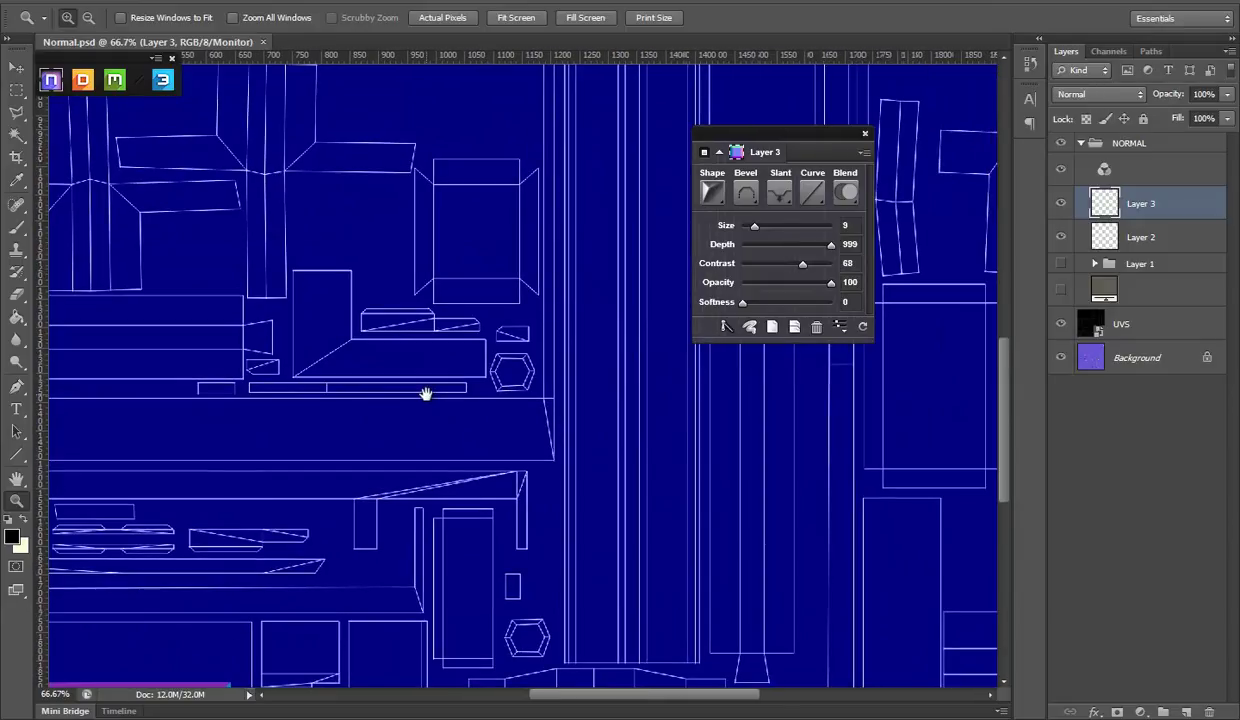
Step: Zoom in on the box's UV rectangle and add a new empty Layer 4
left_click_drag(423, 393, 459, 501)
left_click(502, 371)
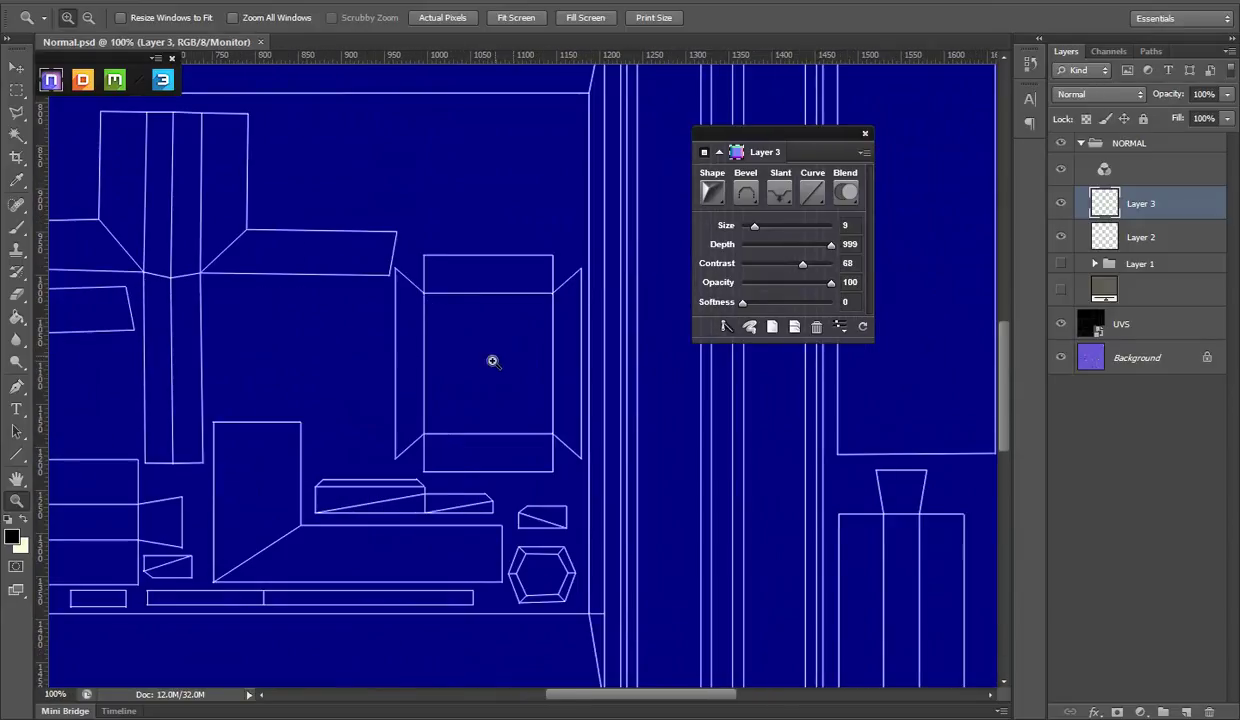
left_click(1166, 711)
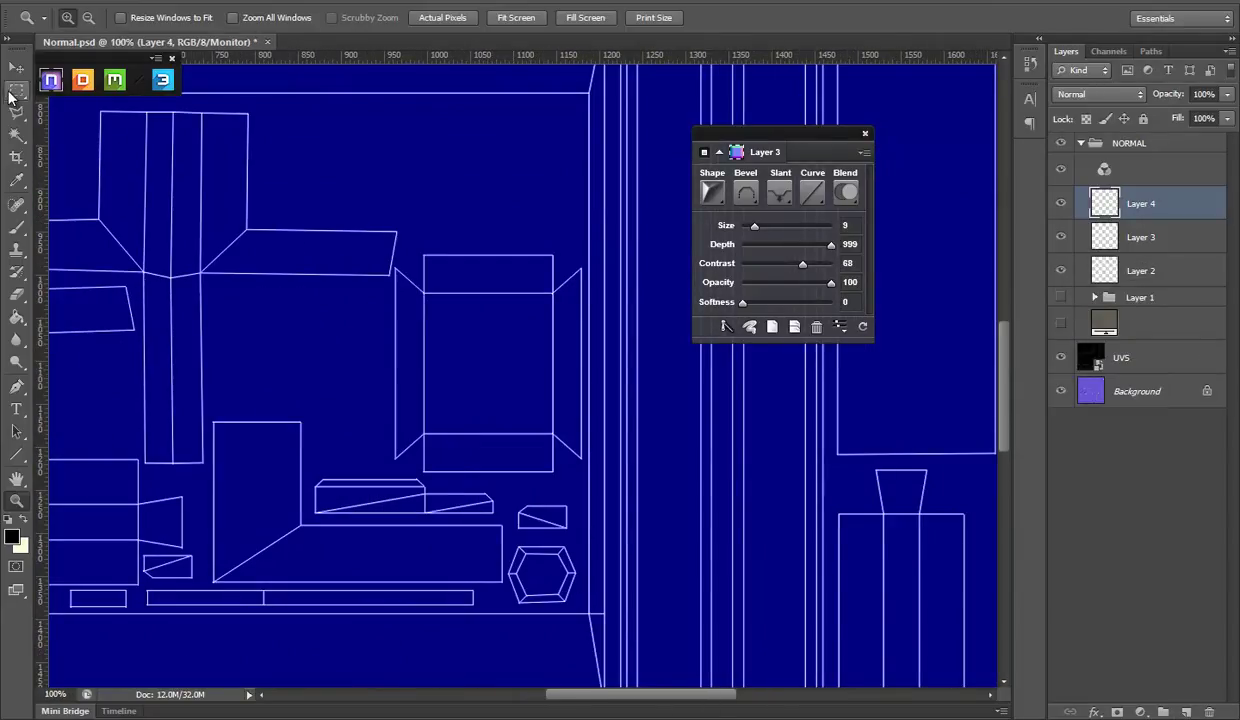
Step: Marquee the box face's UV rectangle, test strip adds and cuts, then undo to one rectangle
left_click(10, 92)
left_click_drag(425, 293, 490, 349)
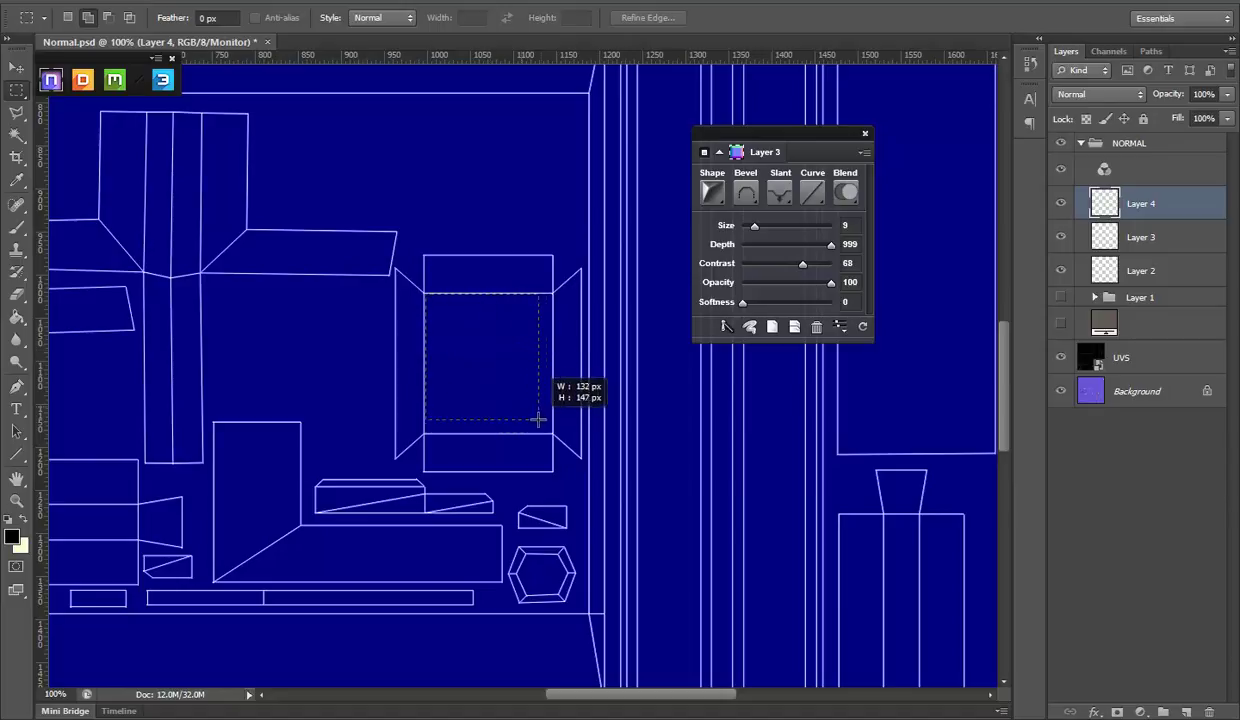
left_click_drag(490, 349, 552, 433)
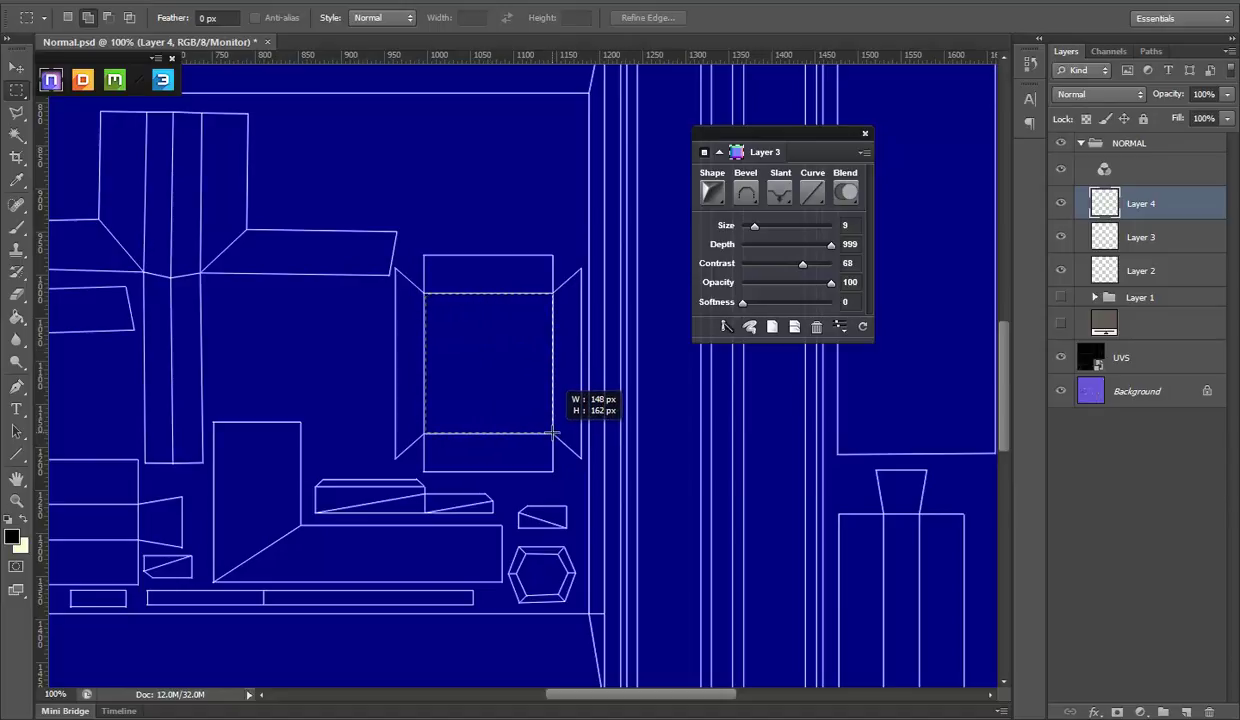
mouse_move(552, 433)
left_mouse_down()
mouse_move(524, 399)
mouse_move(552, 433)
left_mouse_up()
key("space")
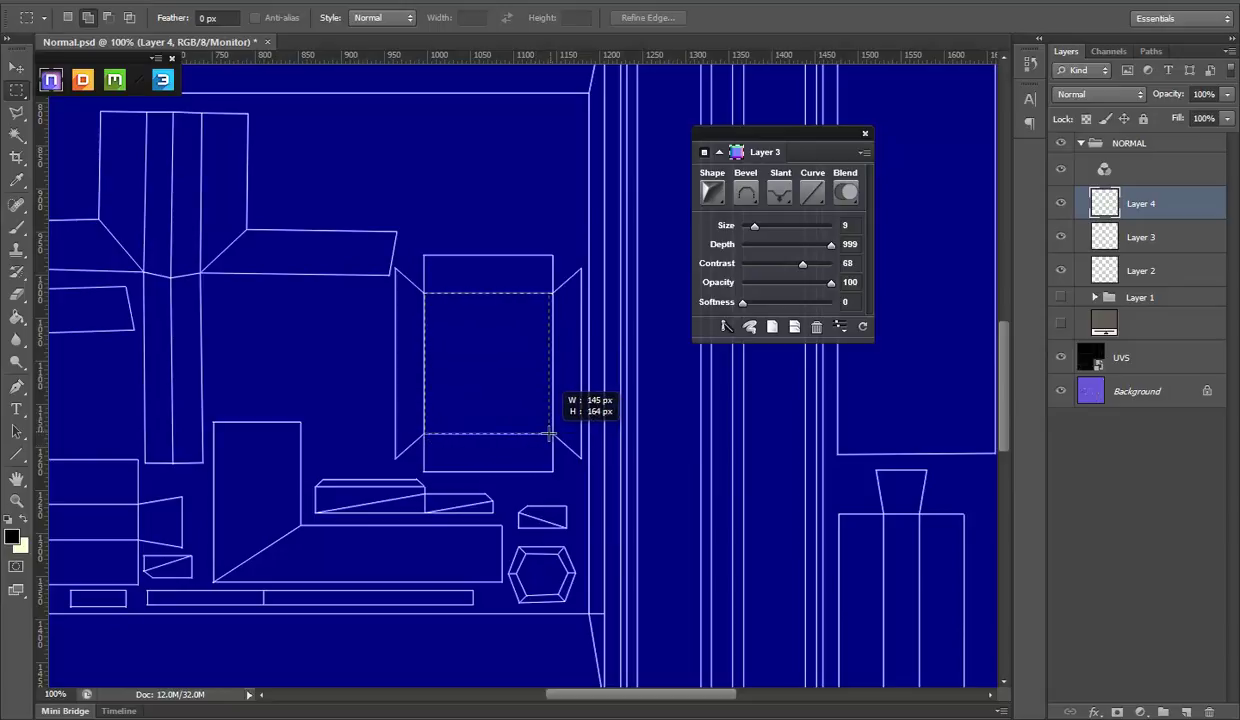
left_click_drag(550, 432, 555, 437)
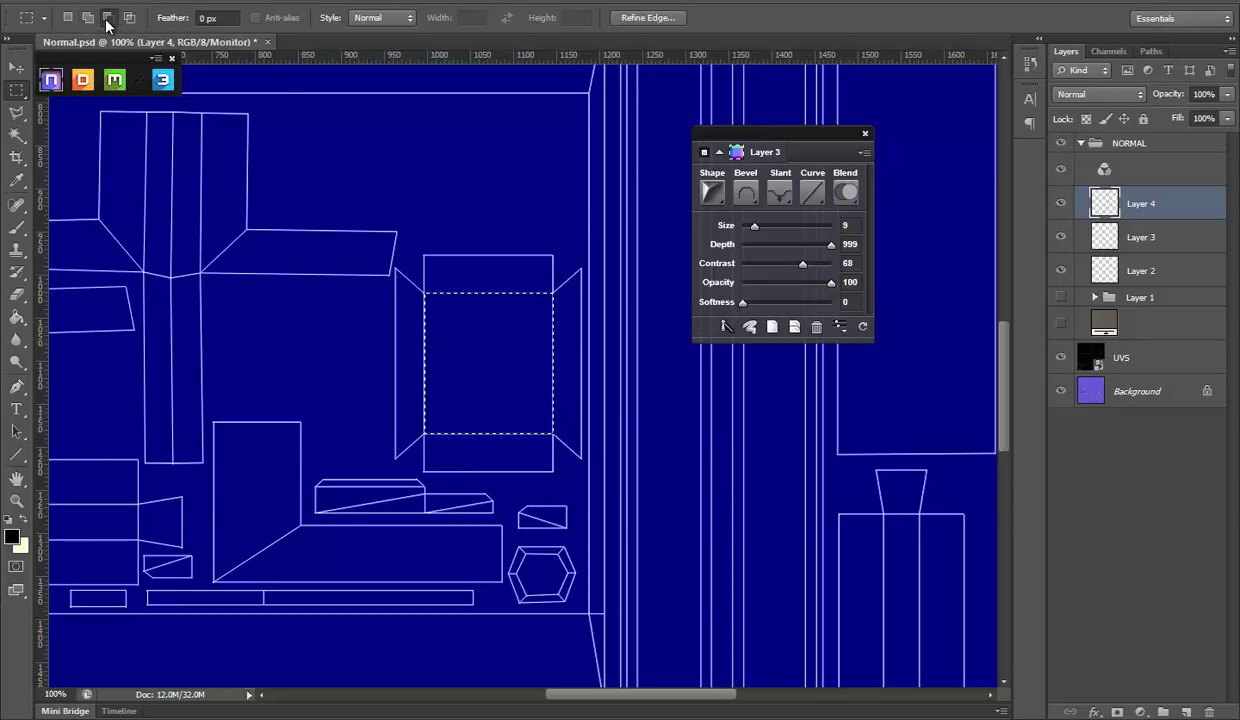
left_click_drag(484, 280, 503, 455)
left_click_drag(408, 353, 606, 369)
key("ctrl+z")
key("ctrl+alt+z")
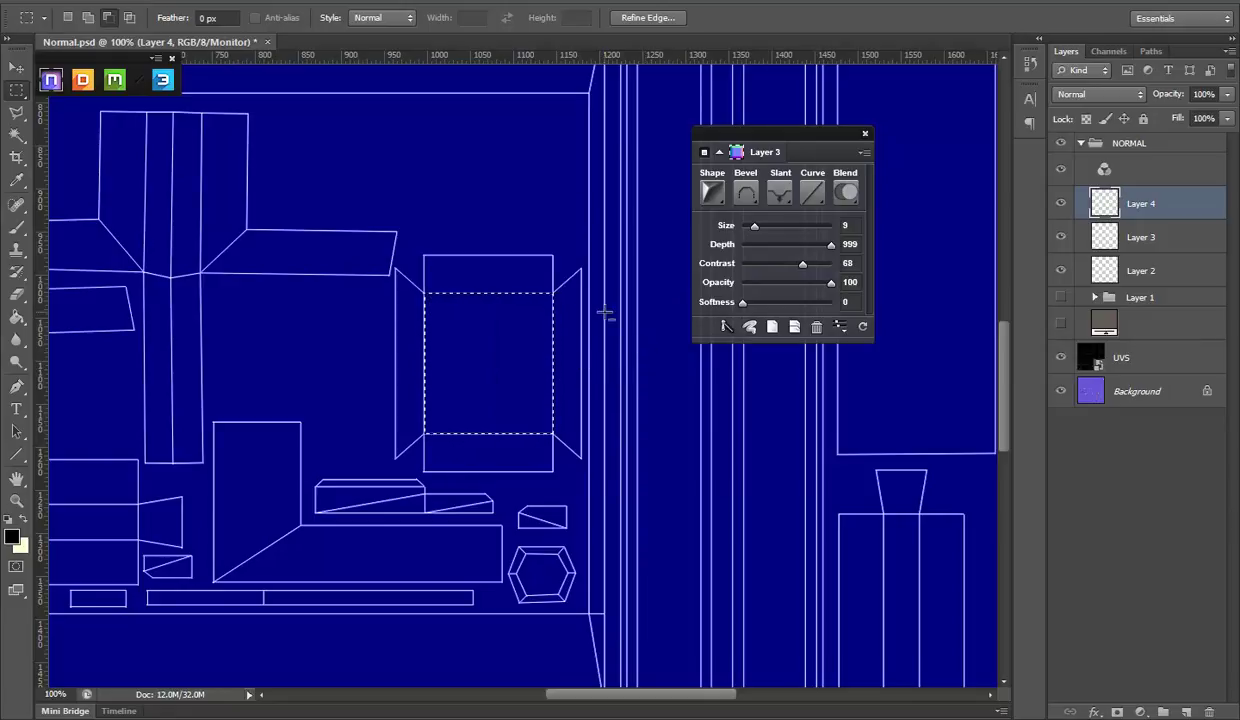
Step: Convert the selection to an nDo bevel layer with Chiseled shape and Groove bevel
left_click(811, 226)
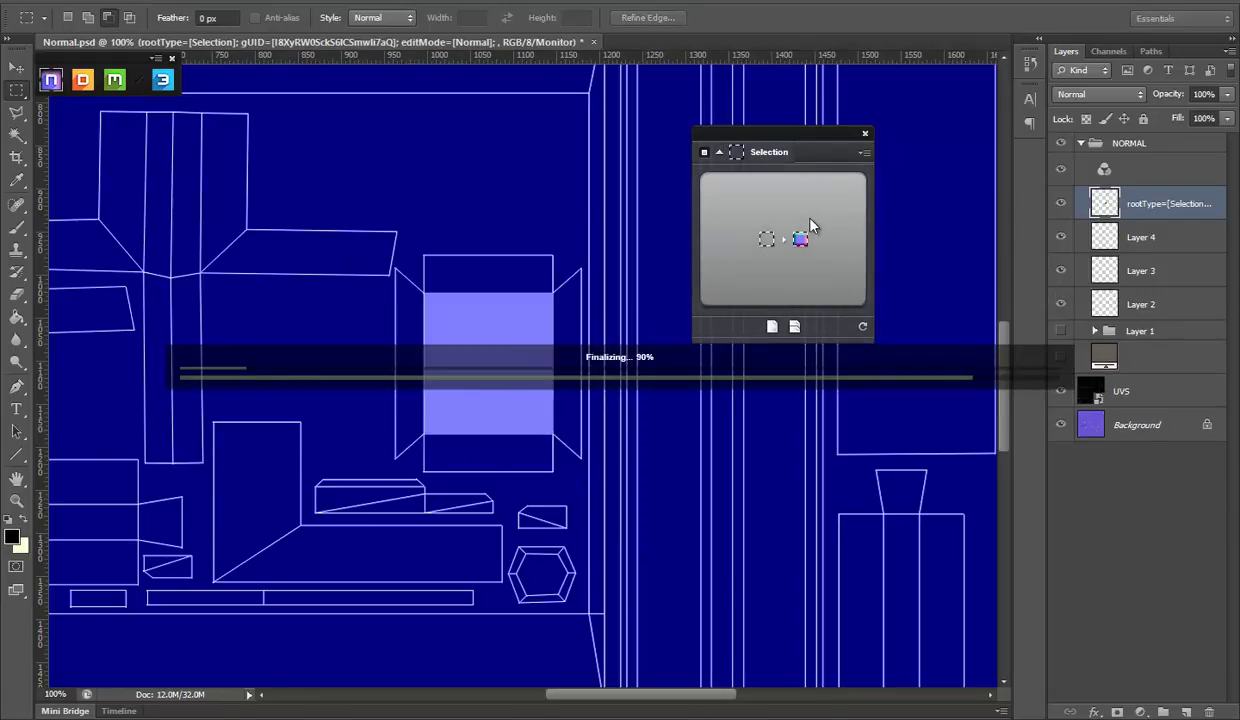
left_click(710, 190)
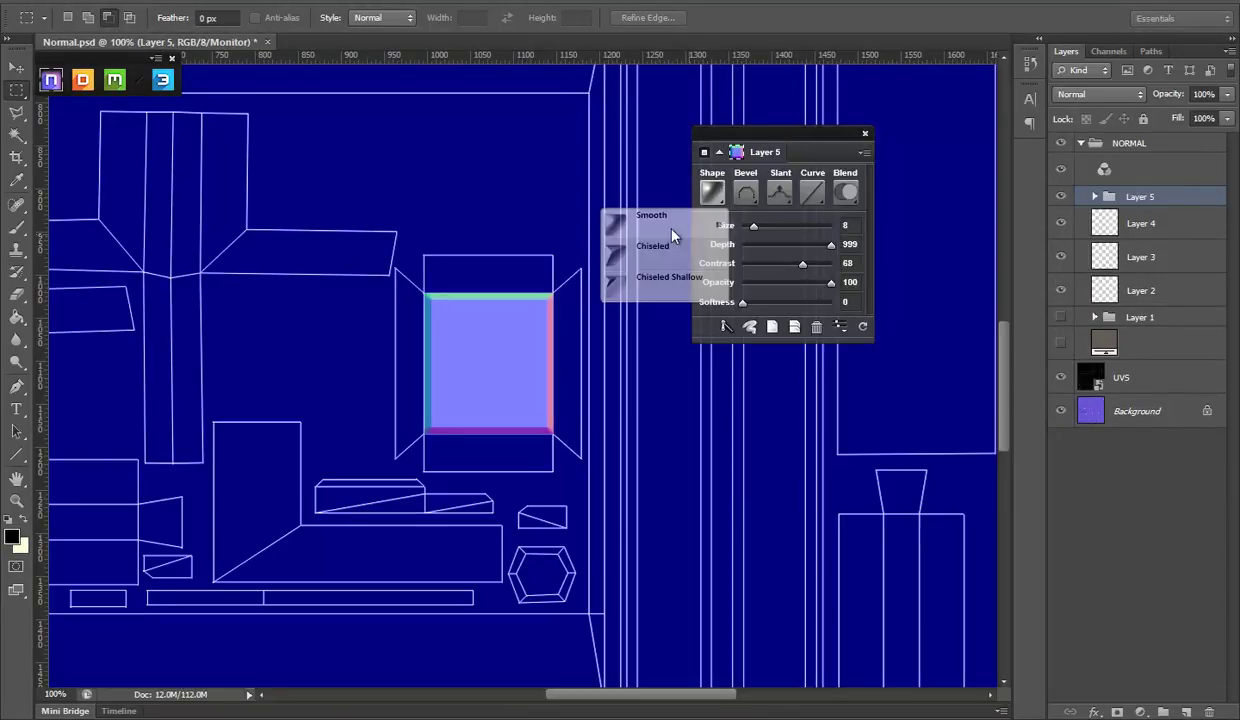
left_click(674, 247)
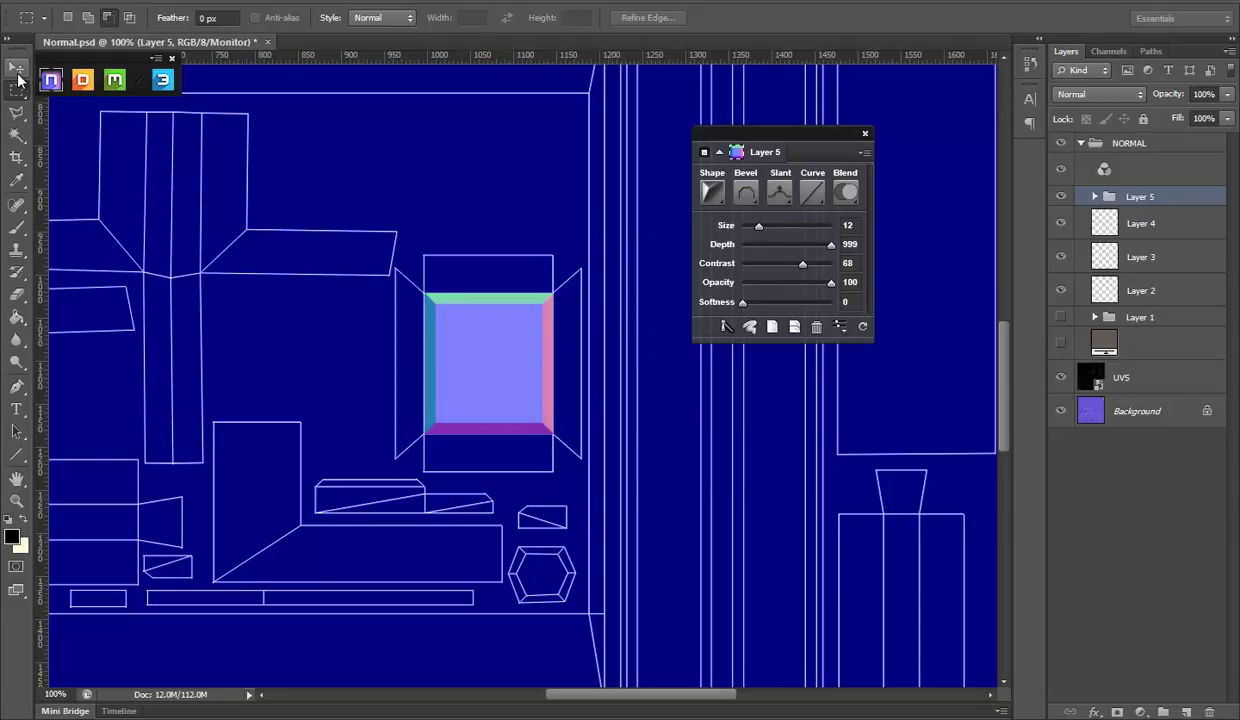
left_click(742, 195)
left_click(686, 263)
left_click(740, 192)
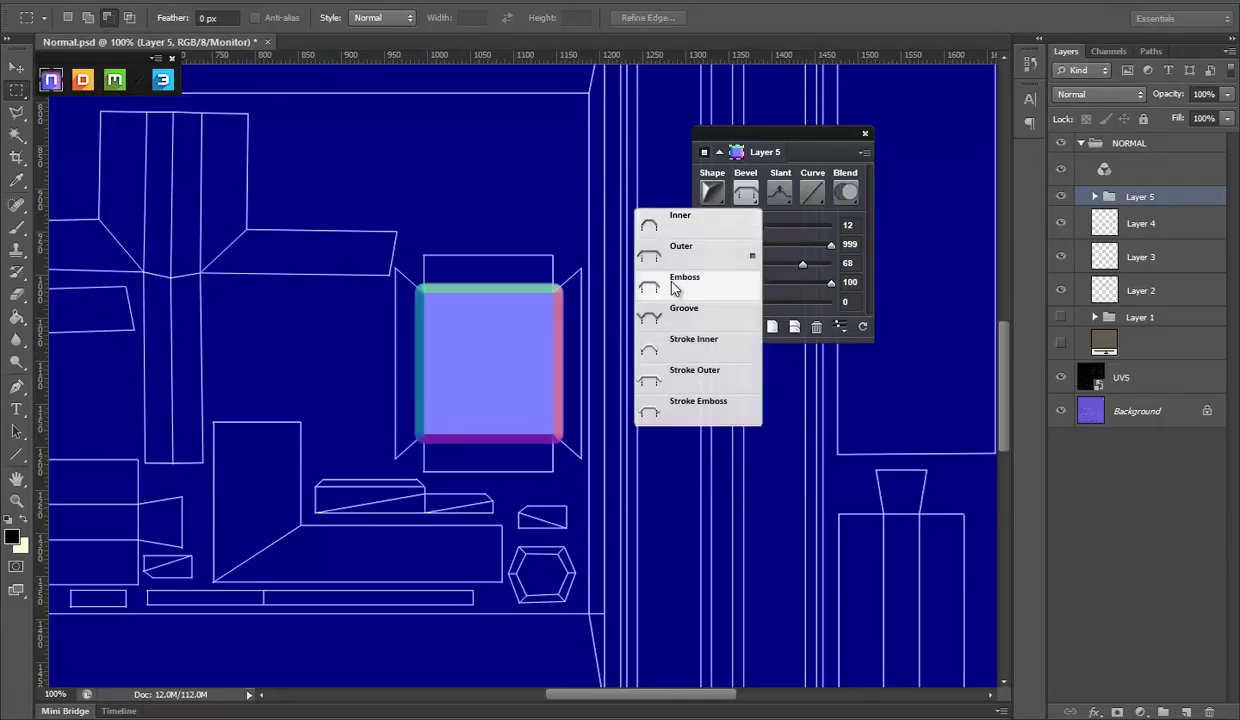
left_click(755, 203)
left_click(759, 198)
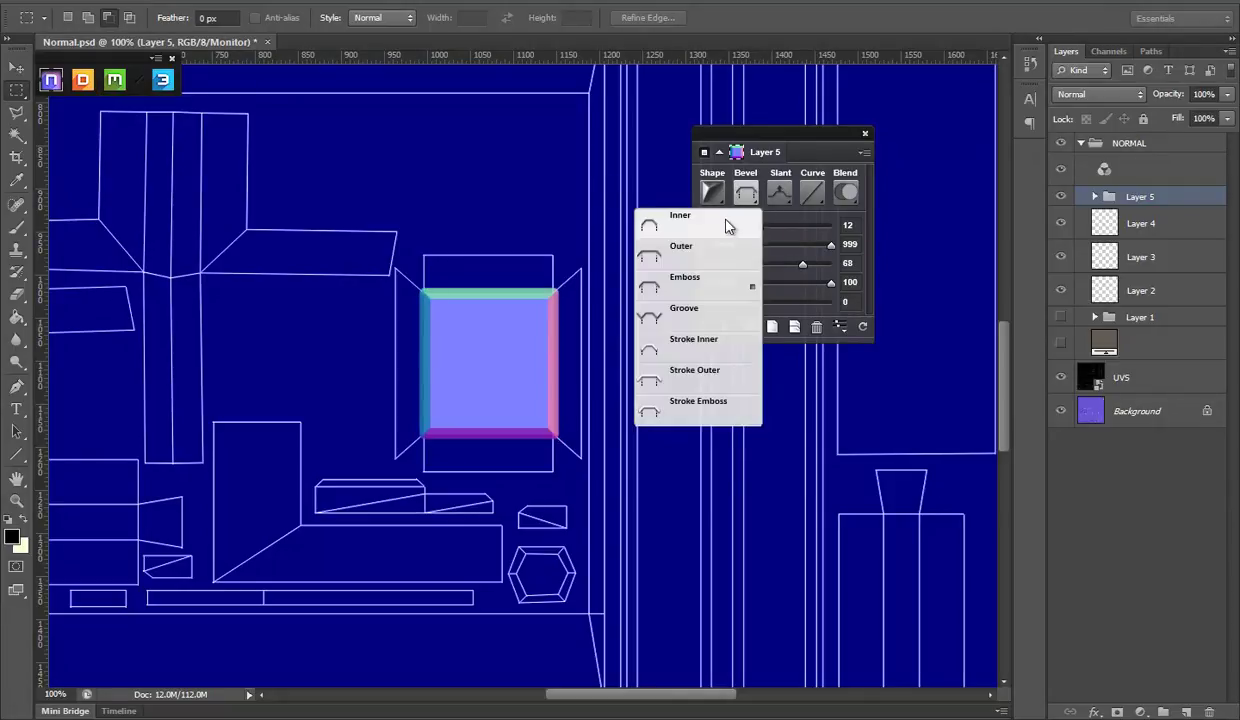
left_click(684, 310)
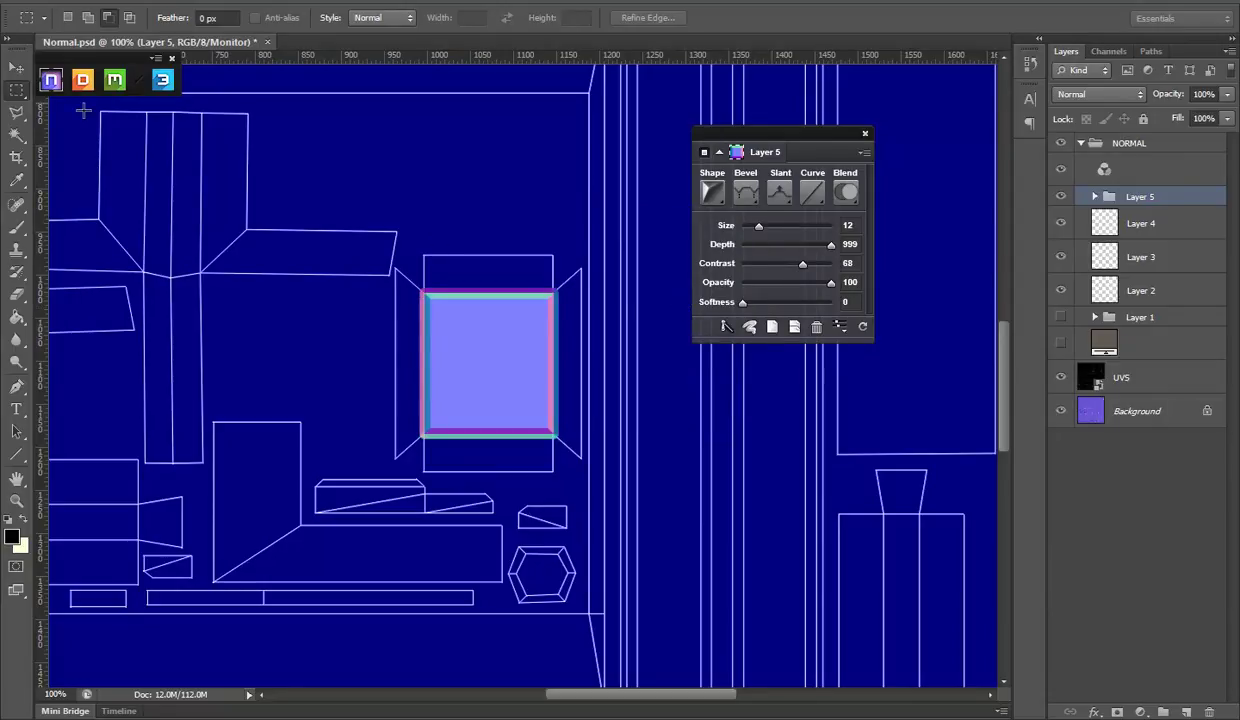
Step: Nudge and shrink the beveled square to about 63x73 px, then copy it below
left_click(16, 67)
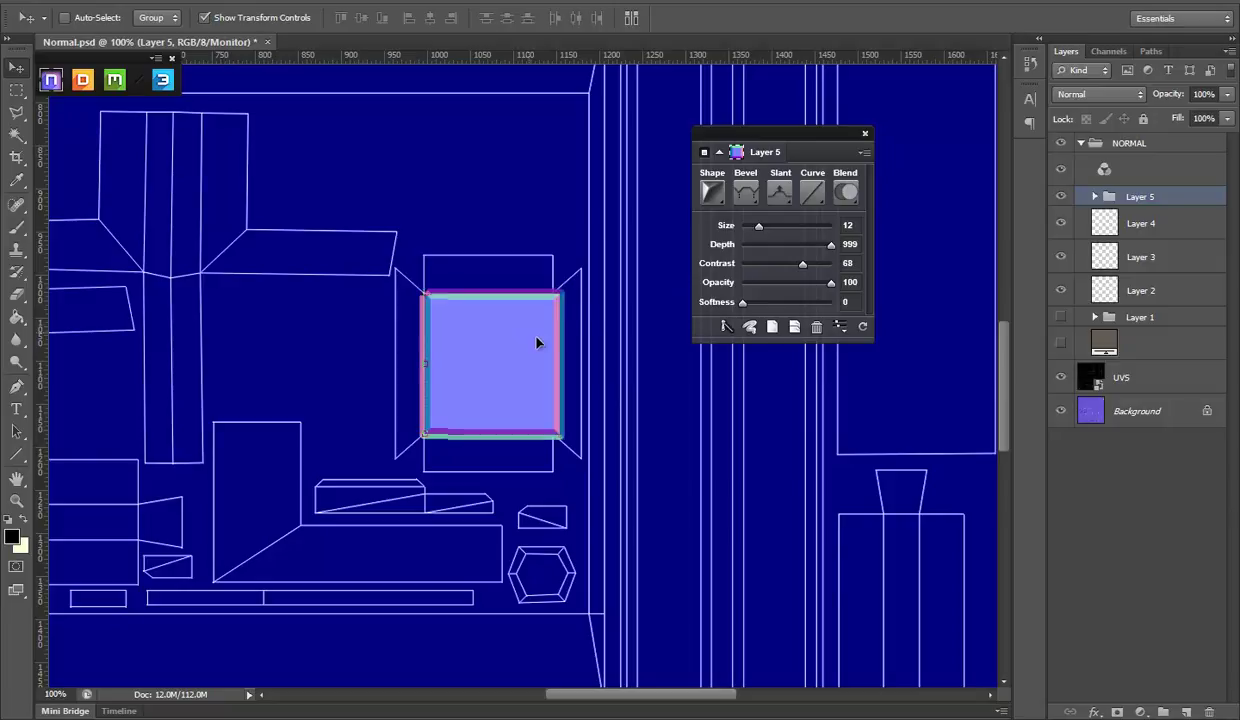
key("Right")
key("Right")
key("Right")
key("Down")
key("Down")
key("Down")
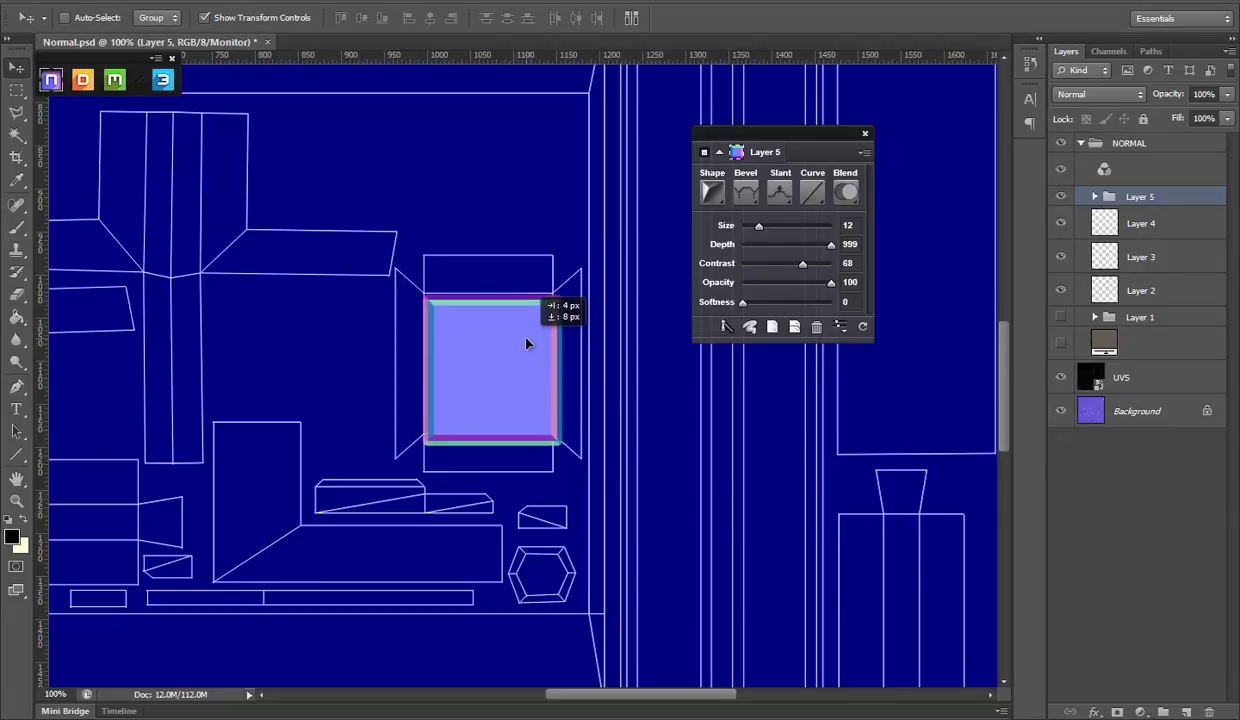
key("Up")
key("Up")
key("Up")
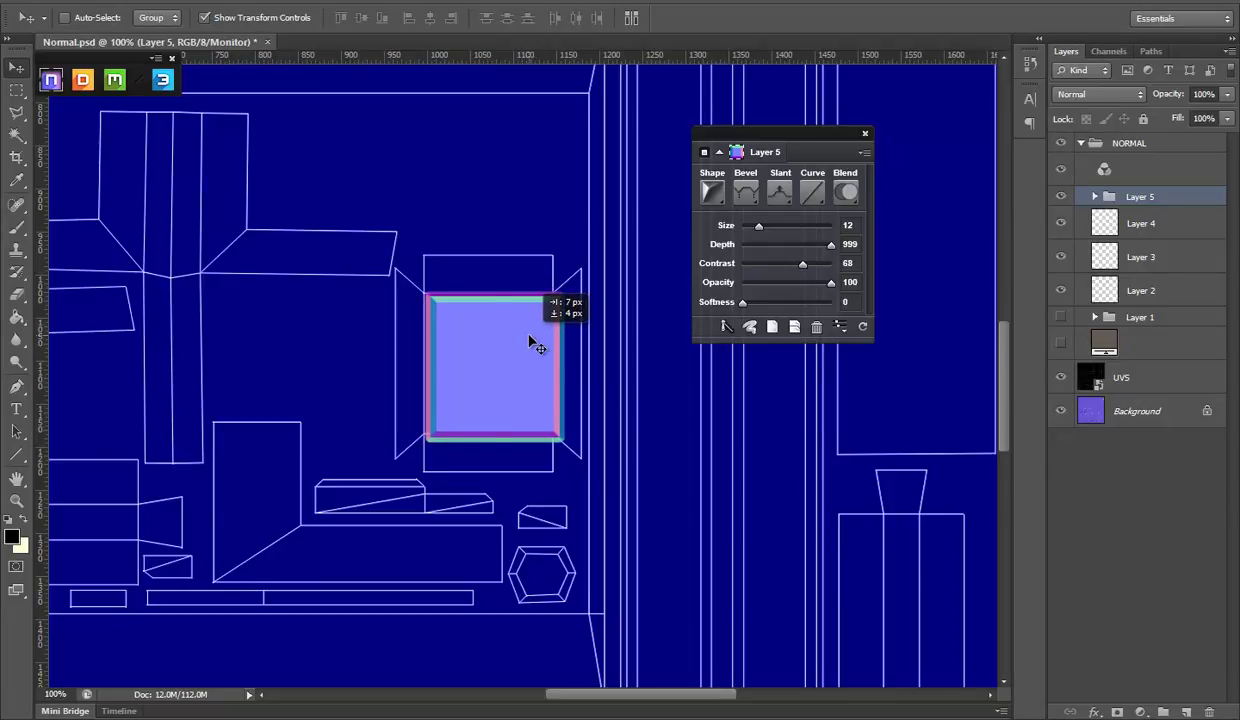
left_click_drag(558, 437, 485, 358)
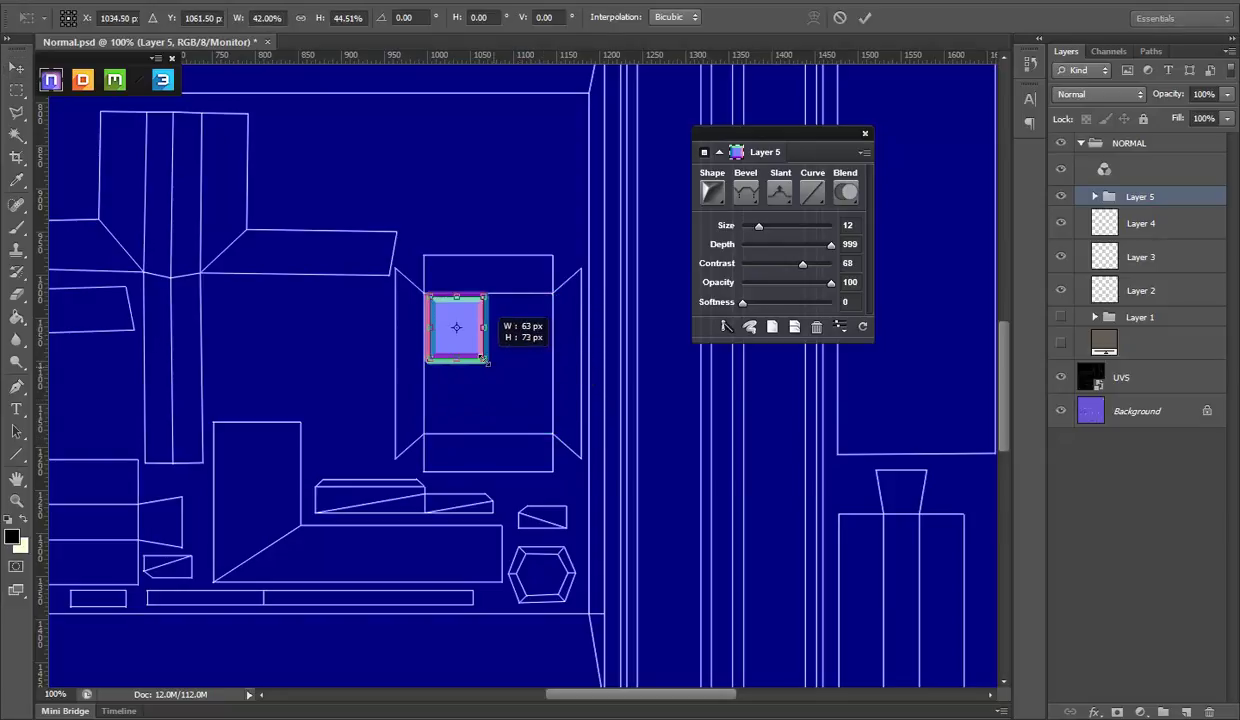
key("Return")
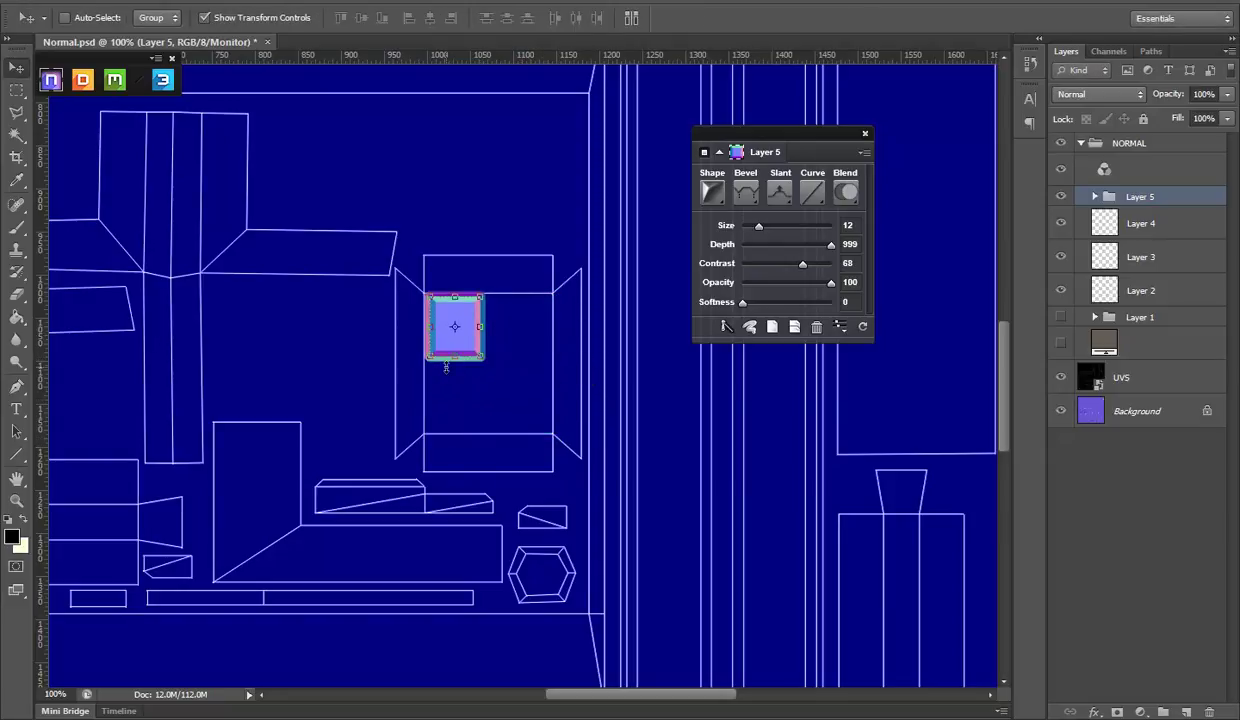
mouse_move(476, 347)
left_mouse_down()
mouse_move(470, 416)
mouse_move(592, 384)
left_mouse_up()
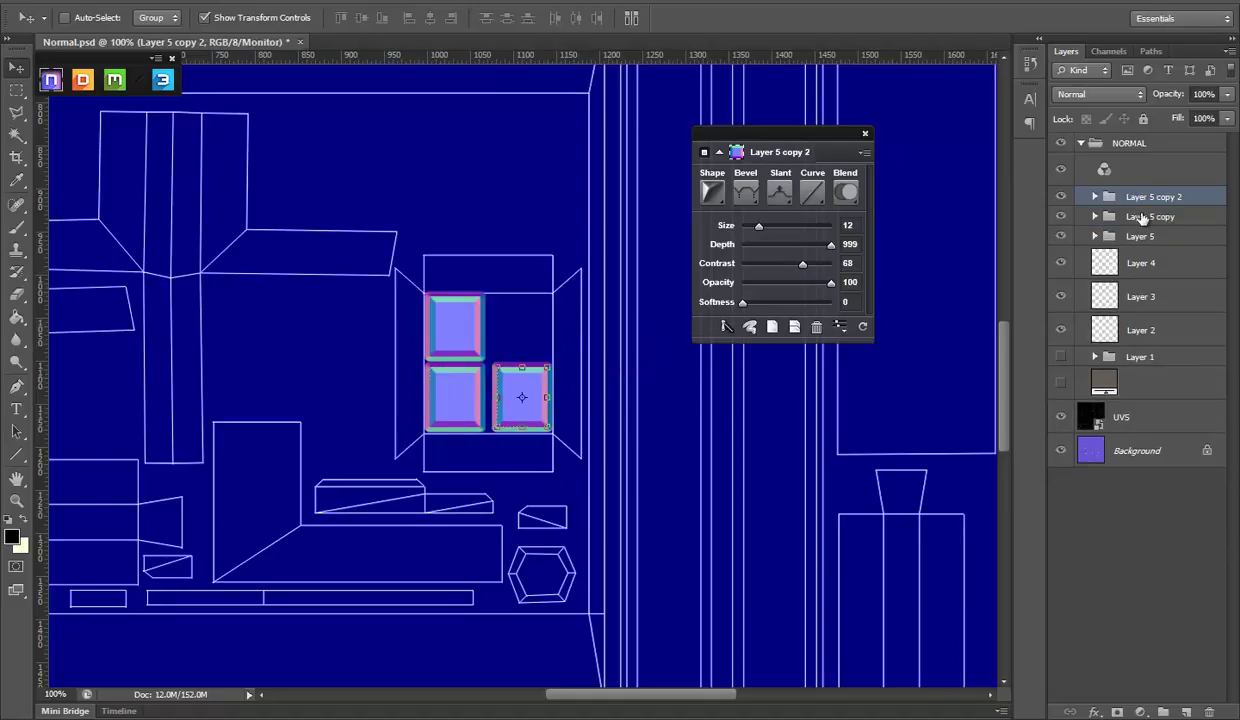
Step: Remove the extra copy, widen both squares, duplicate them into a 2x2 grid, hide UVS, and save
left_click_drag(1170, 230, 1150, 216)
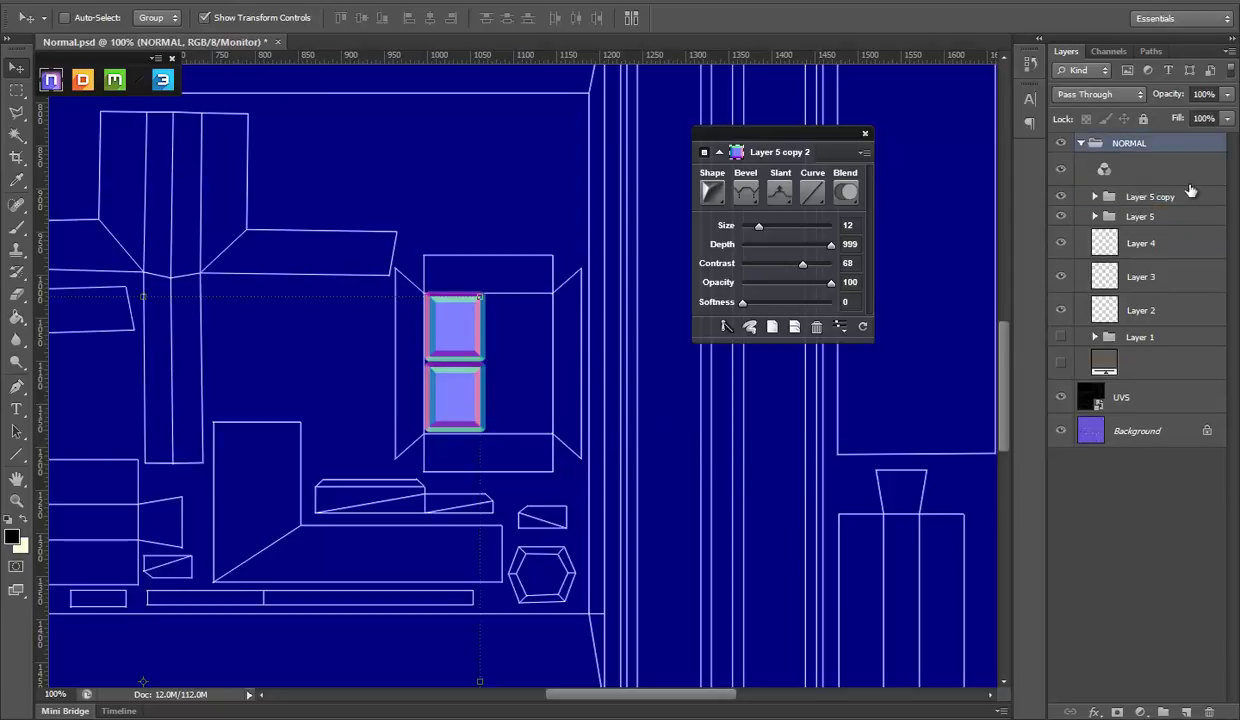
left_click(1140, 197)
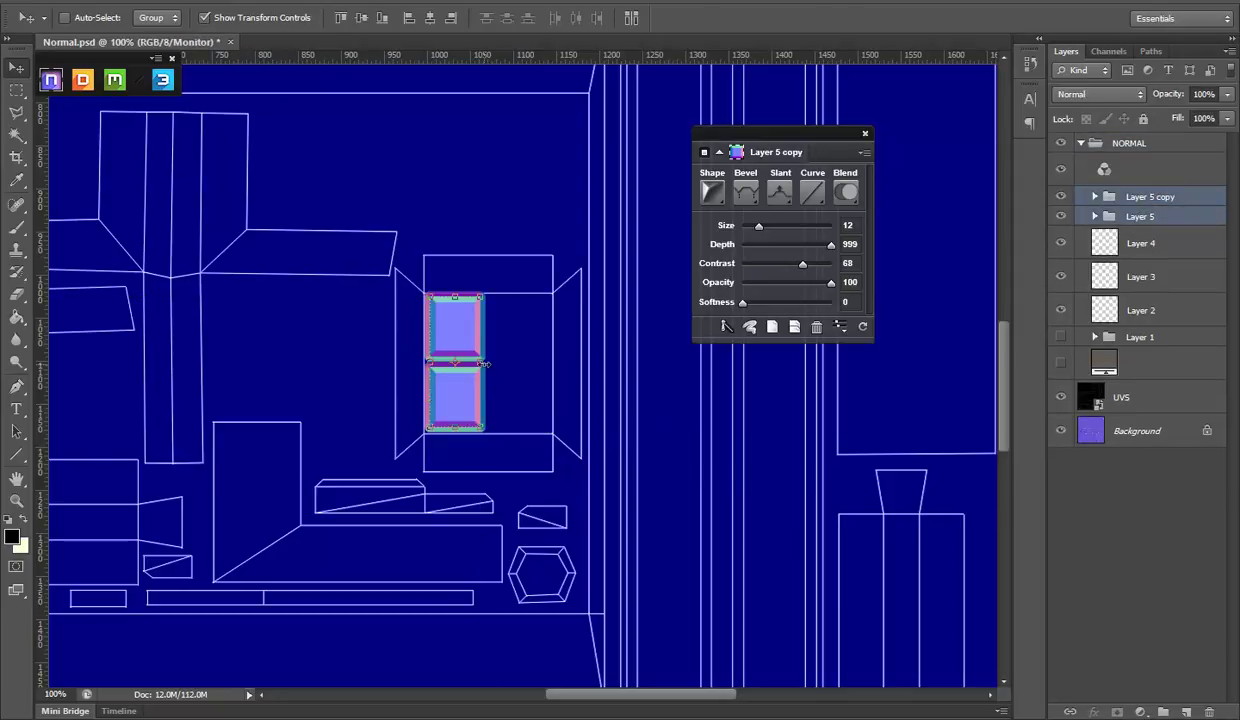
left_click_drag(484, 364, 490, 364)
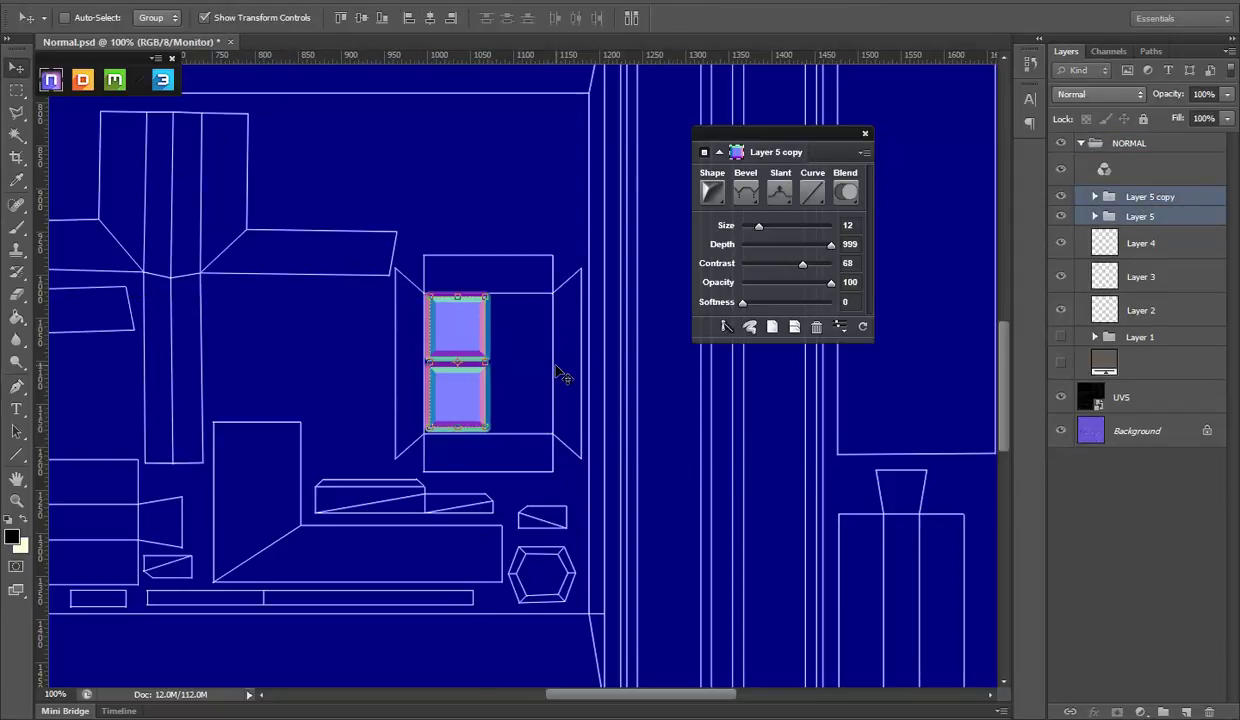
left_click_drag(562, 349, 622, 349)
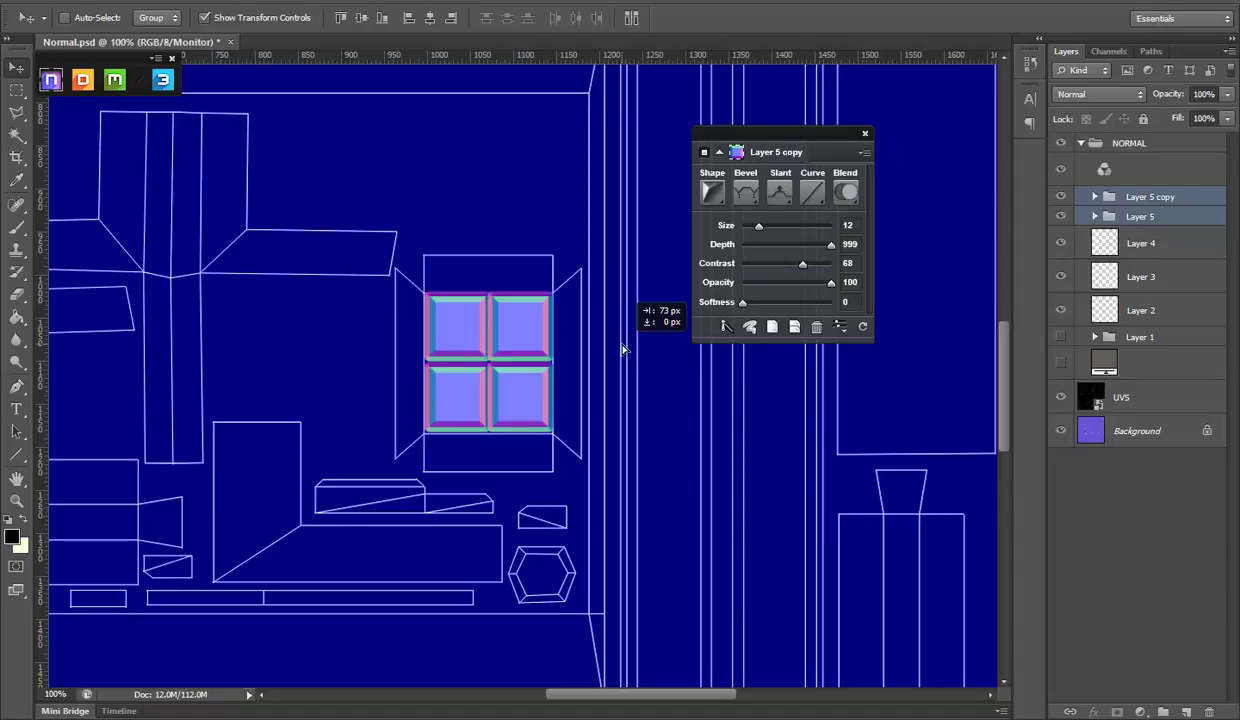
left_click(606, 345, "alt")
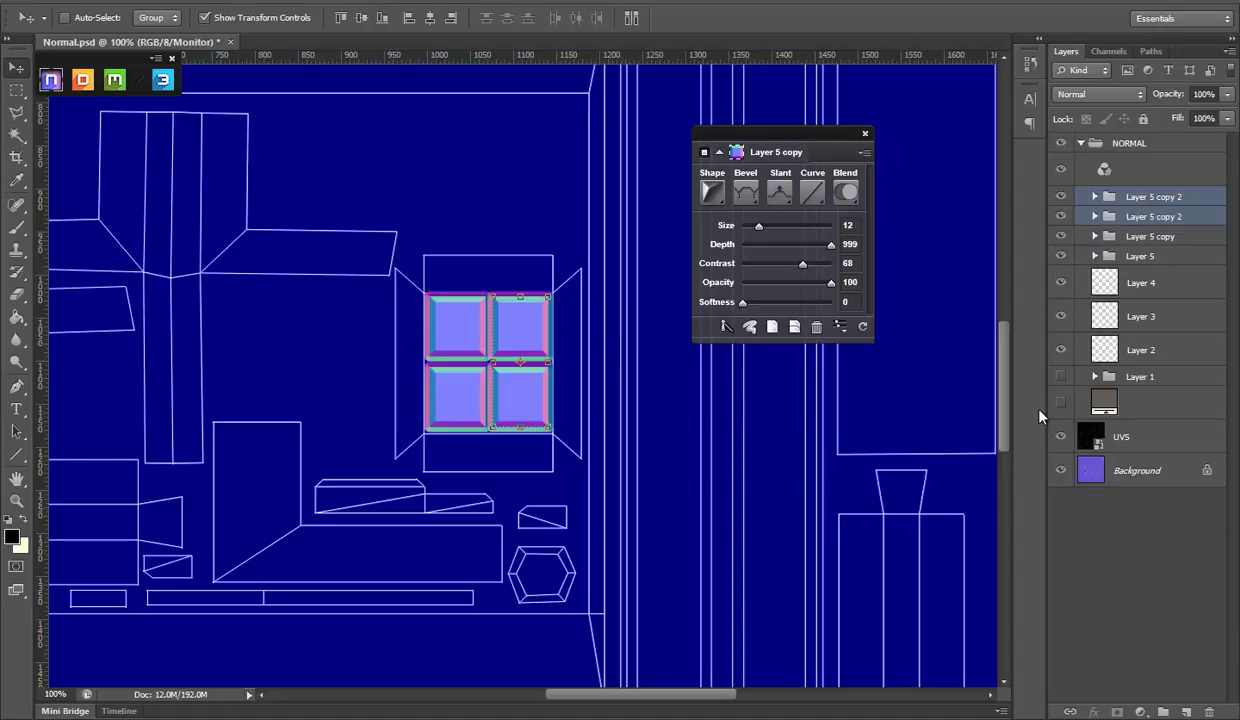
left_click(1062, 436)
key("ctrl+s")
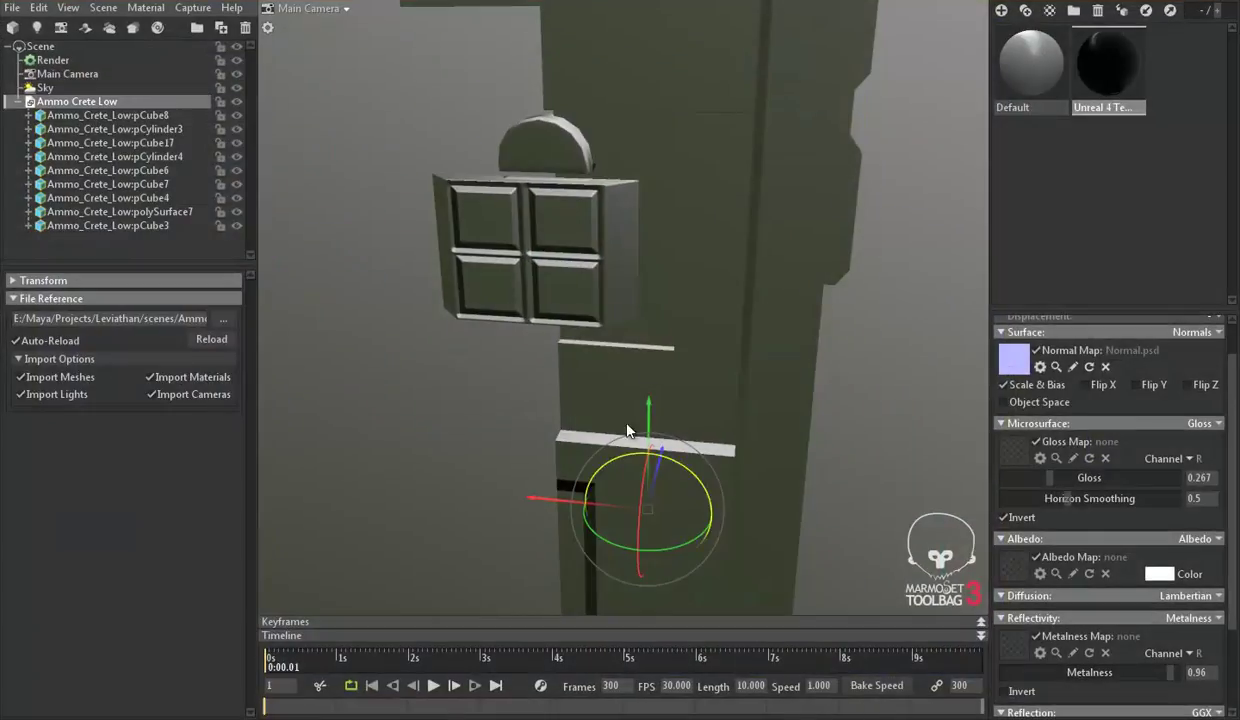
Step: Orbit the Marmoset crate to inspect the new beveled panel, cancelling the scene Save As
mouse_move(606, 409)
left_mouse_down()
mouse_move(711, 349)
mouse_move(728, 323)
mouse_move(668, 321)
left_mouse_up()
key("ctrl+s")
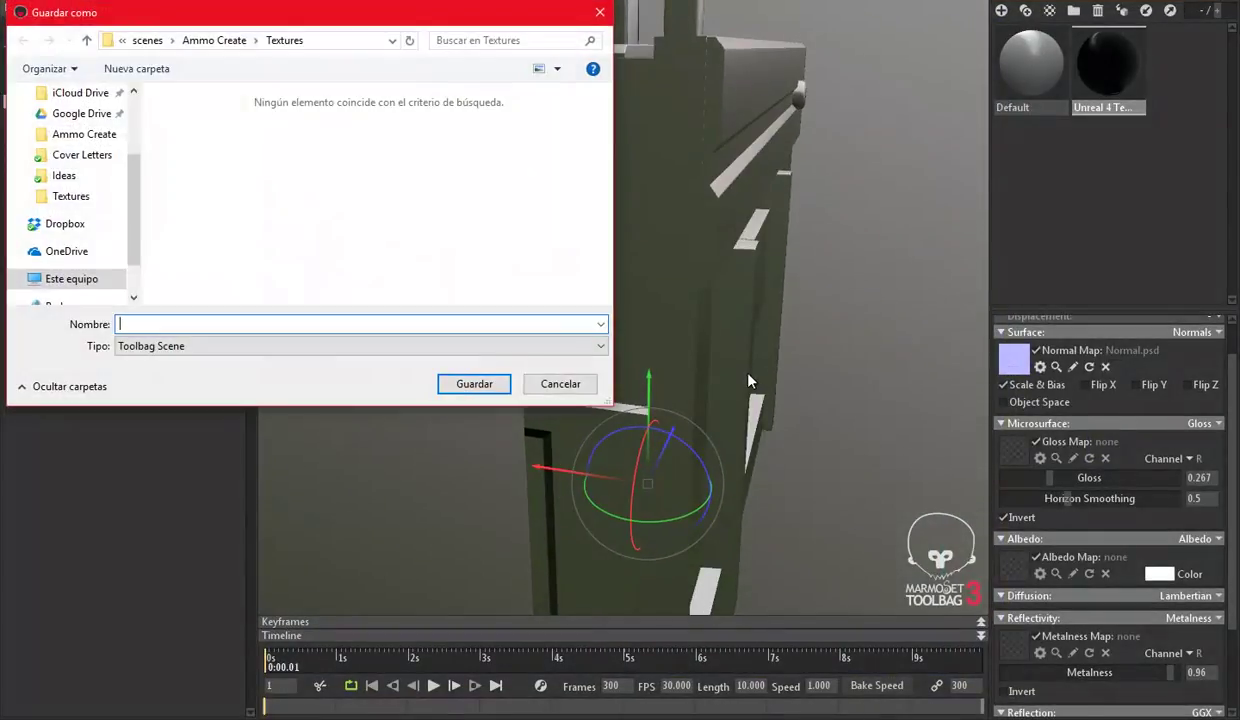
left_click(560, 384)
scroll(711, 310, "down", 3)
mouse_move(672, 179)
left_mouse_down()
mouse_move(718, 232)
mouse_move(657, 305)
mouse_move(514, 257)
mouse_move(598, 276)
left_mouse_up()
scroll(718, 232, "up", 3)
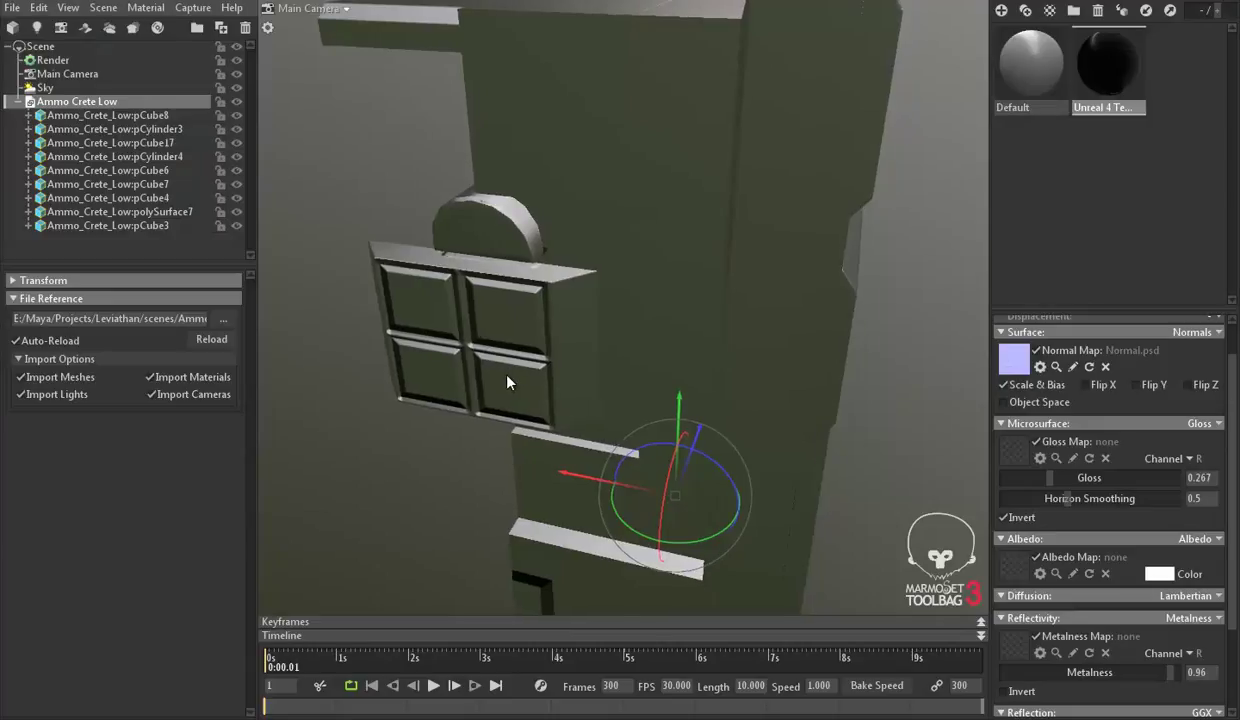
mouse_move(506, 382)
left_mouse_down()
mouse_move(504, 352)
mouse_move(725, 287)
mouse_move(592, 299)
mouse_move(564, 310)
mouse_move(576, 322)
left_mouse_up()
left_click_drag(604, 462, 535, 302)
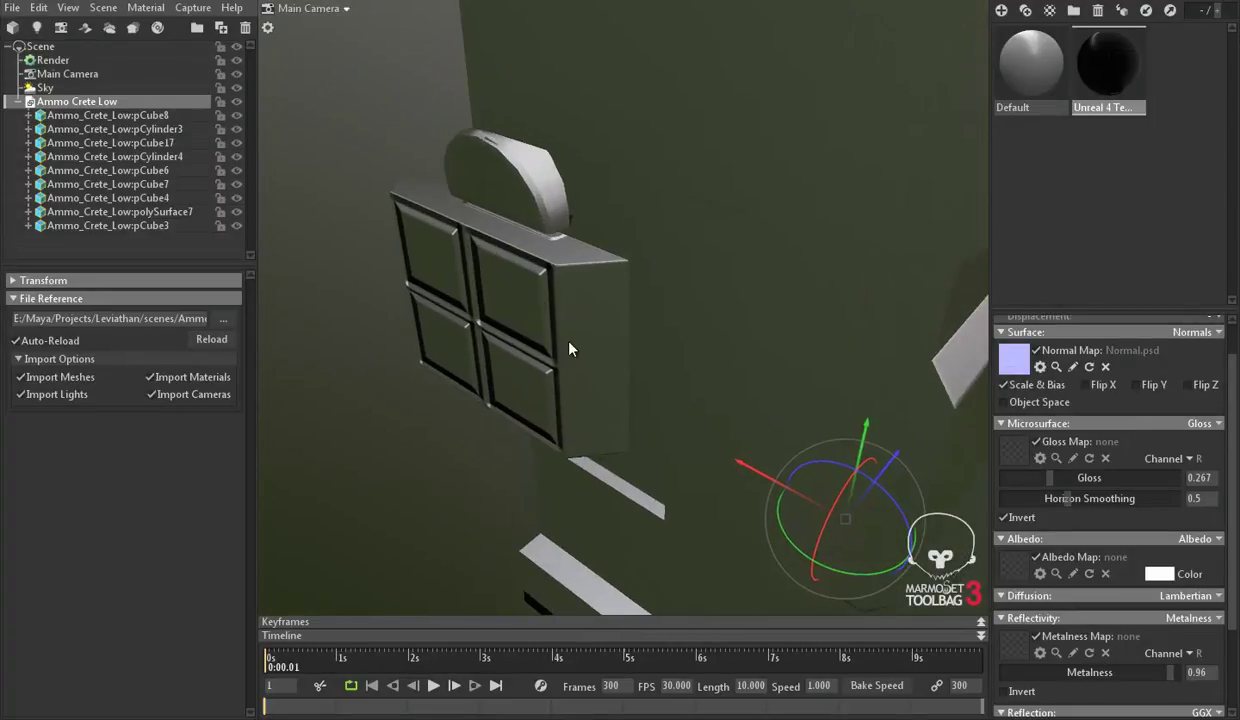
Step: Compare the crate against the concept sketch and orbit slightly around it
key("alt+Tab")
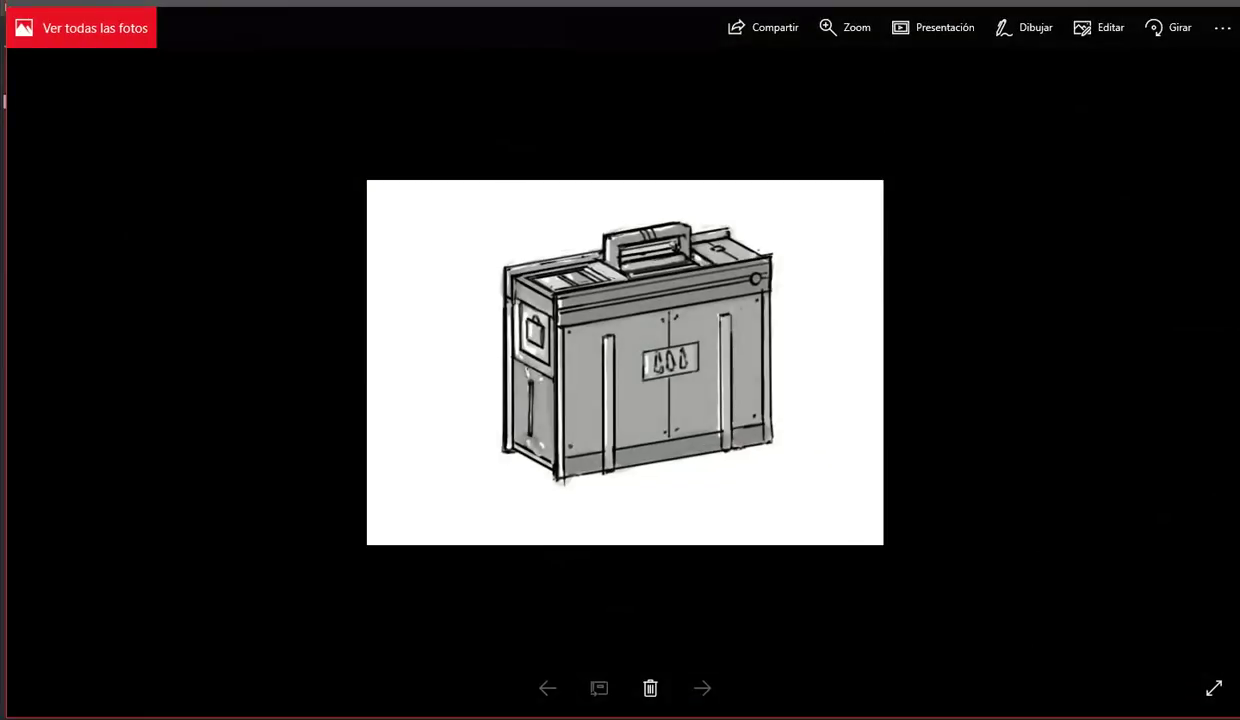
key("alt+Tab")
left_click_drag(602, 396, 586, 381)
Step: In Maya, return to Object Mode and select the half-dome piece to display its UVs
left_click(640, 650)
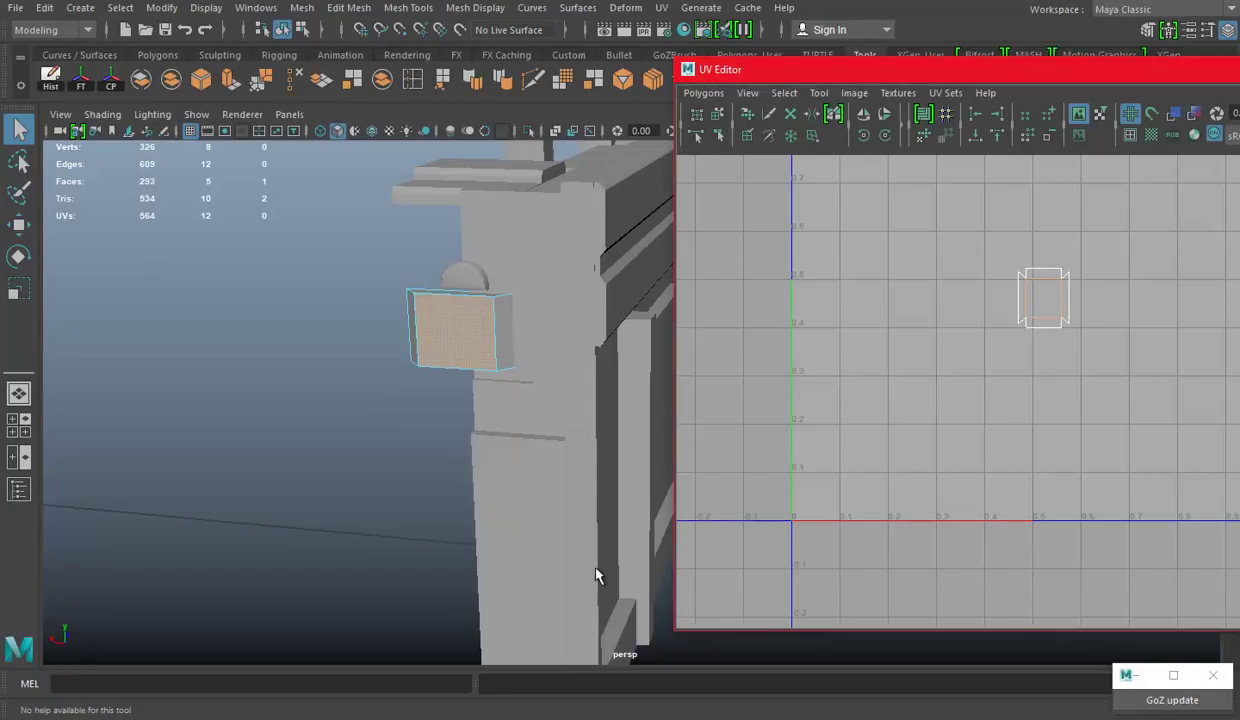
left_click_drag(514, 309, 487, 338)
right_click(440, 314)
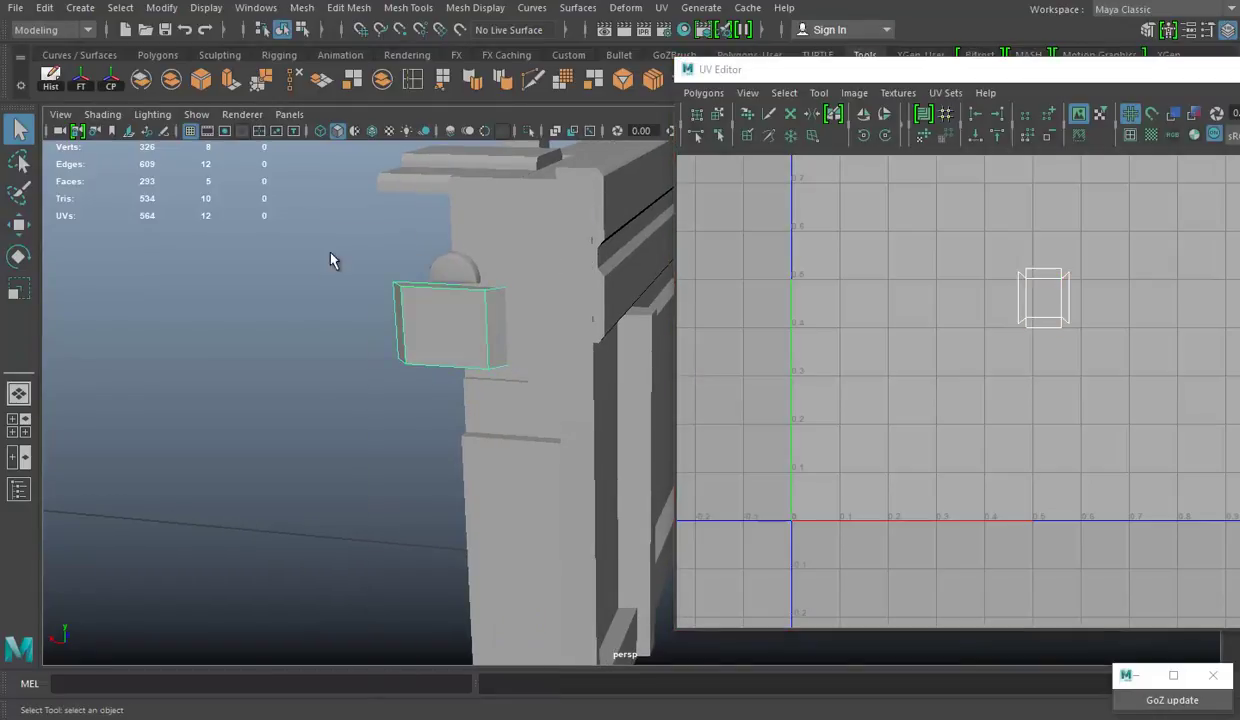
left_click(335, 262)
left_click(443, 270)
mouse_move(415, 266)
left_mouse_down()
mouse_move(363, 277)
mouse_move(455, 318)
left_mouse_up()
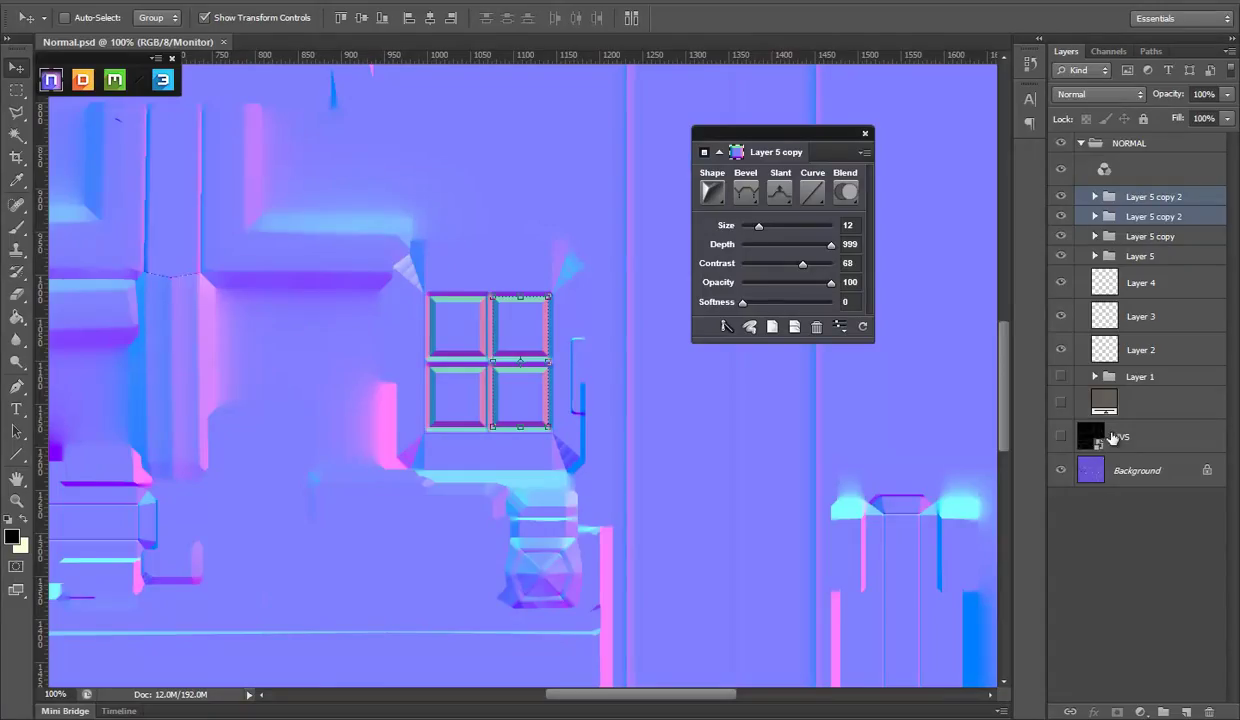
Step: Show the UVS wireframe, bring the lower shells into view, and add new Layer 6
left_click(1060, 437)
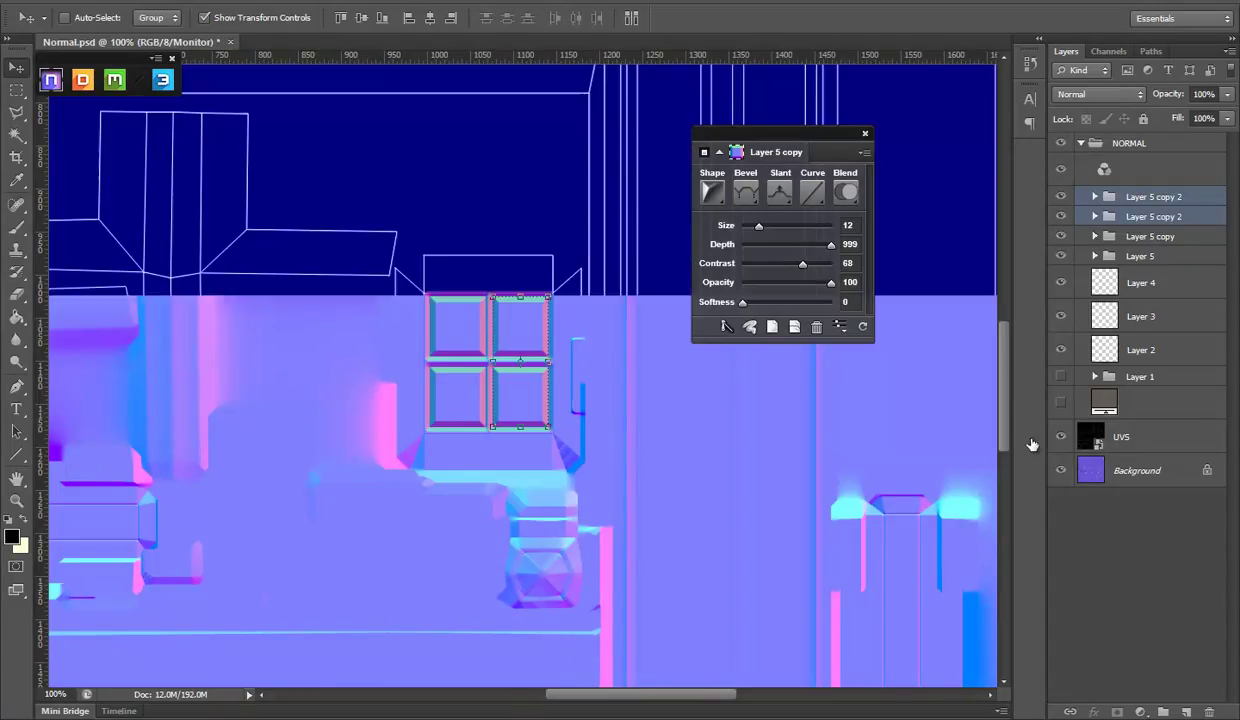
mouse_move(354, 476)
left_mouse_down()
mouse_move(540, 238)
mouse_move(463, 362)
mouse_move(656, 324)
left_mouse_up()
left_click(1185, 712)
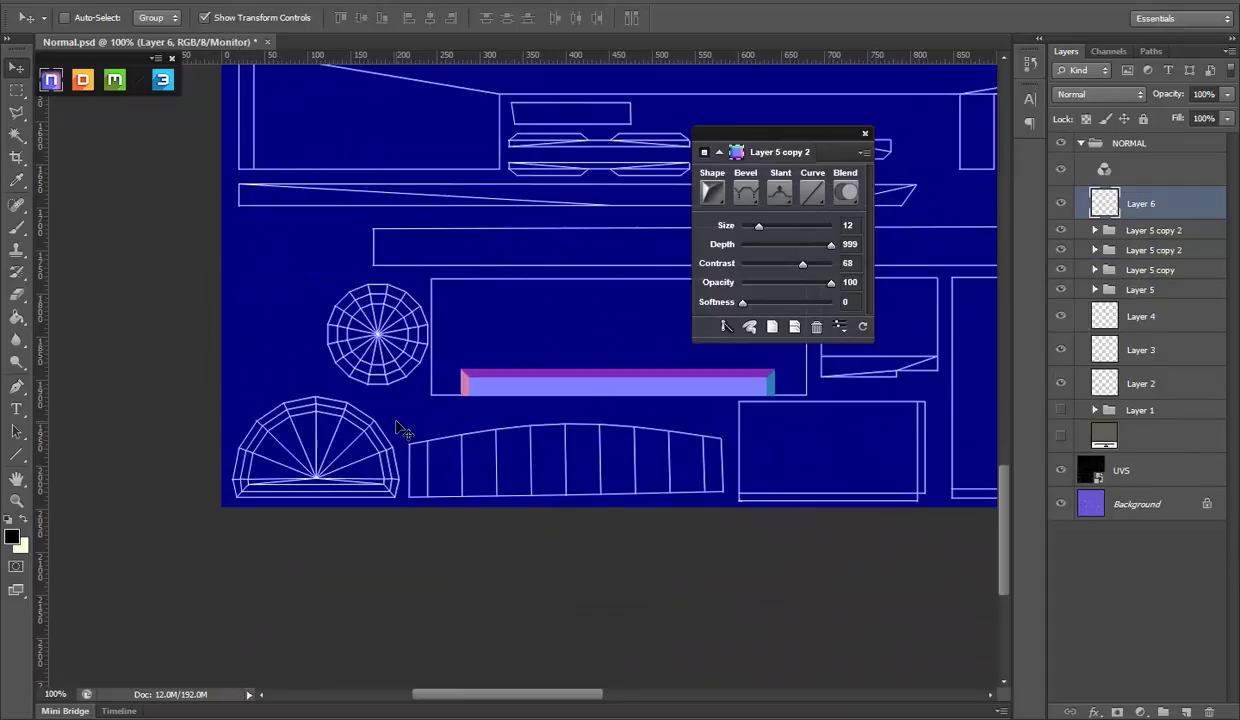
Step: Drop a stray small selection and marquee a rectangle around the arched strip's UV shell
left_click(16, 89)
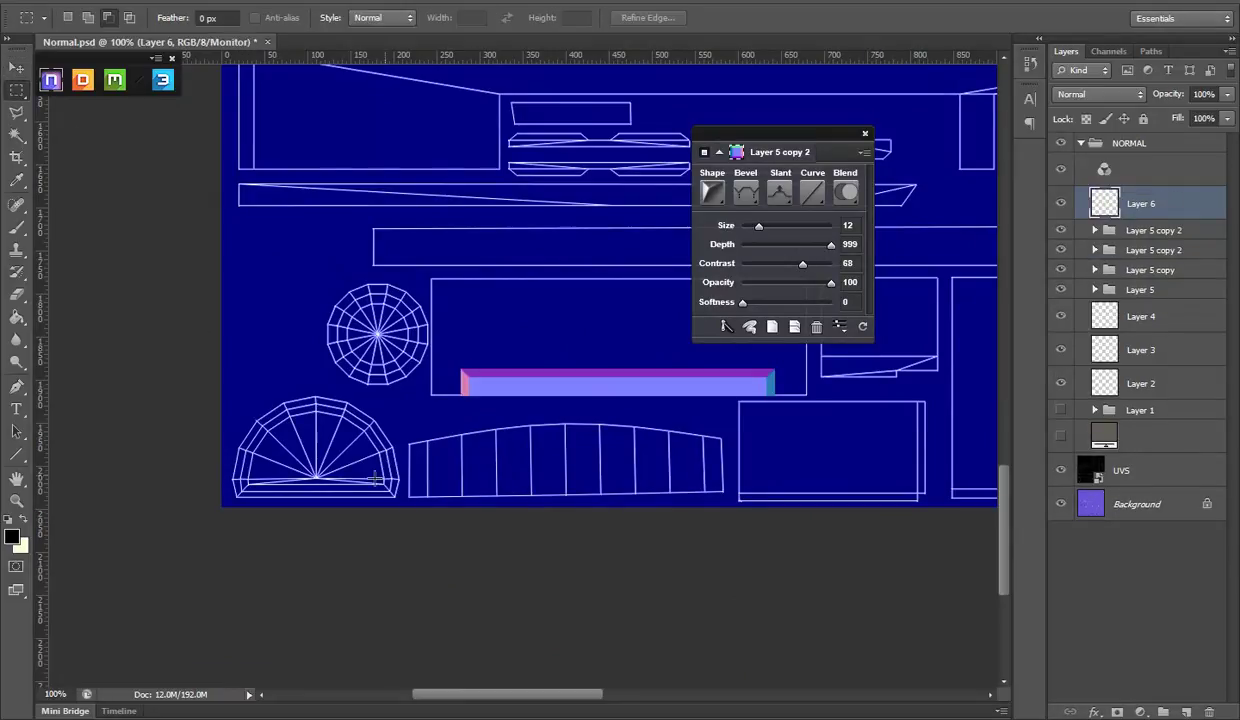
left_click_drag(419, 482, 426, 480)
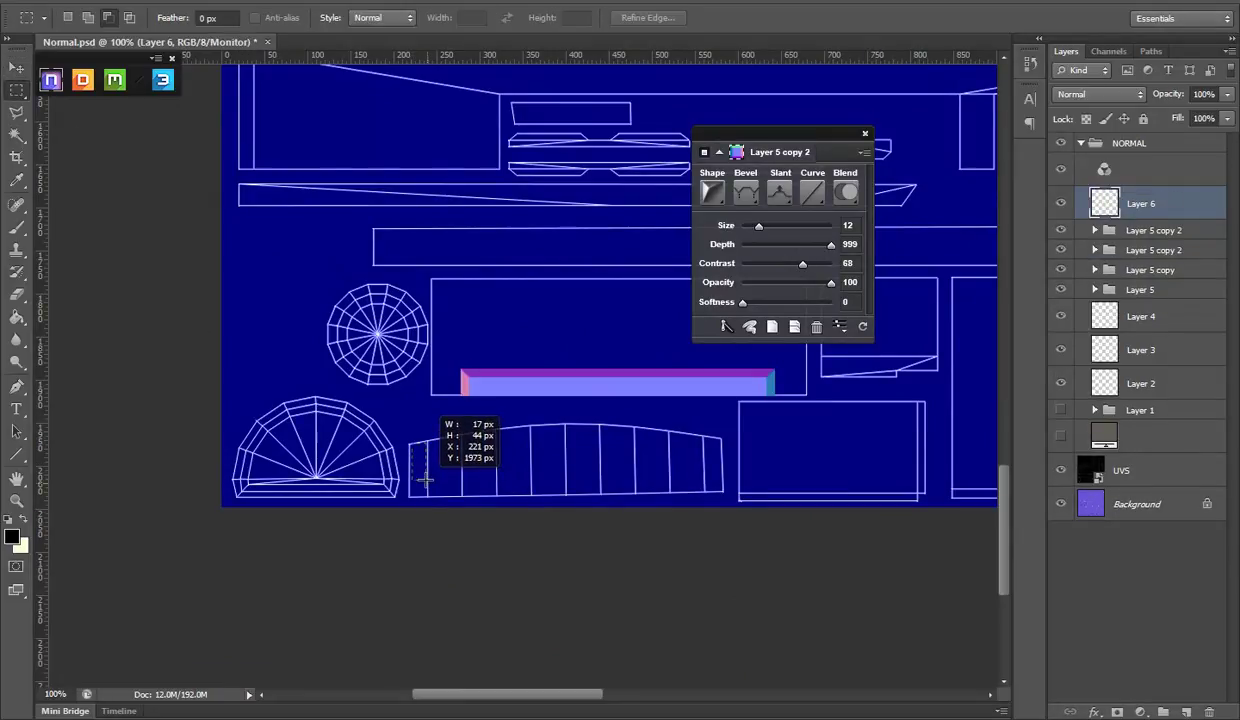
right_click(505, 450)
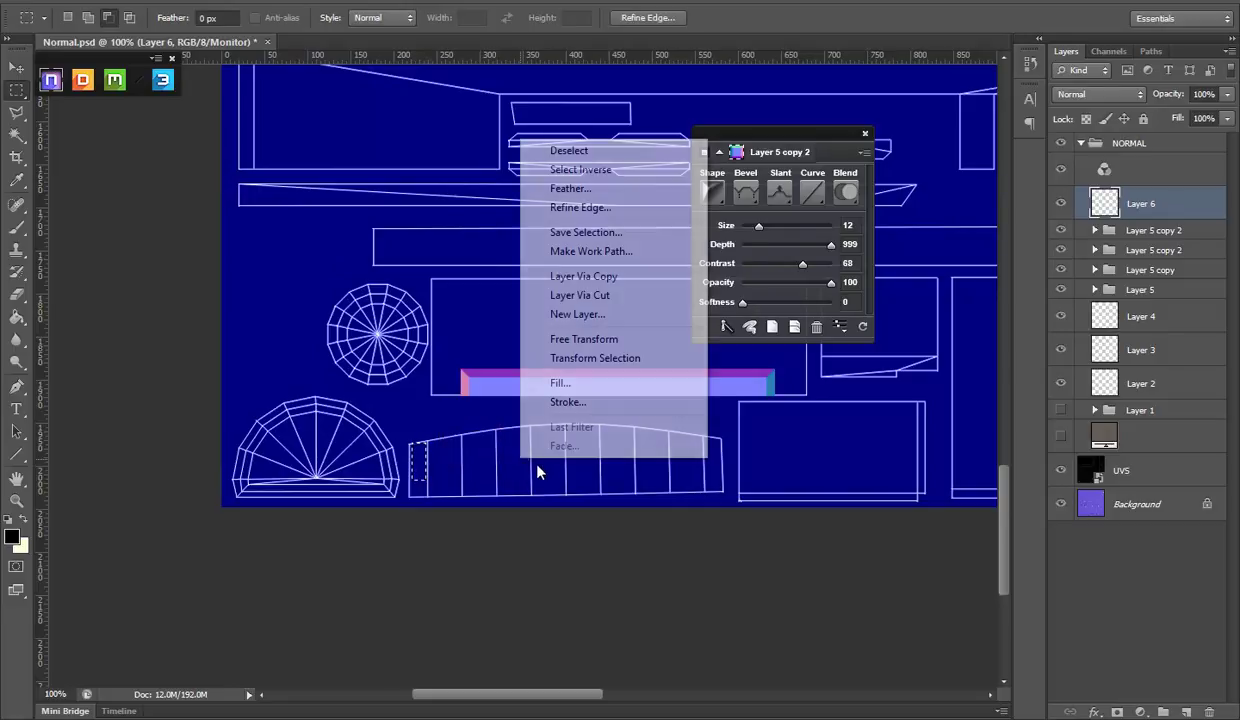
left_click(600, 143)
left_click(87, 18)
left_click_drag(409, 416, 724, 499)
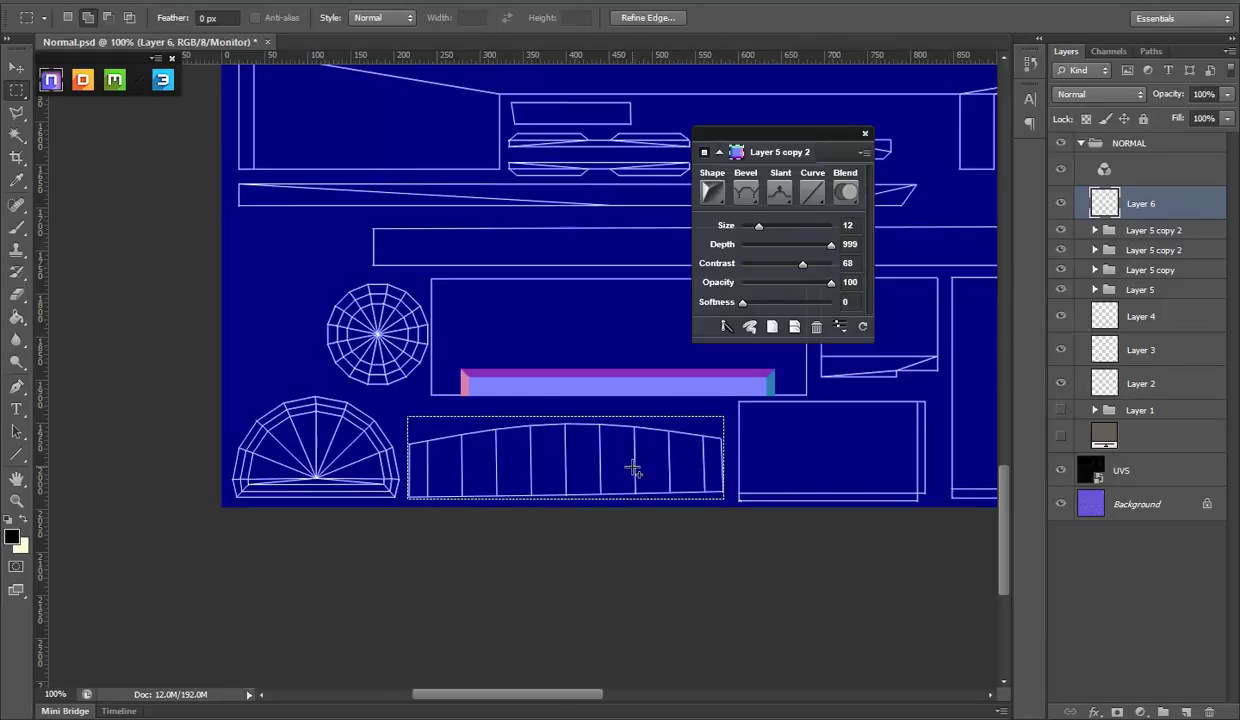
Step: Subtract thin slices at the strip's left end and along the first four vertical UV lines
key("alt")
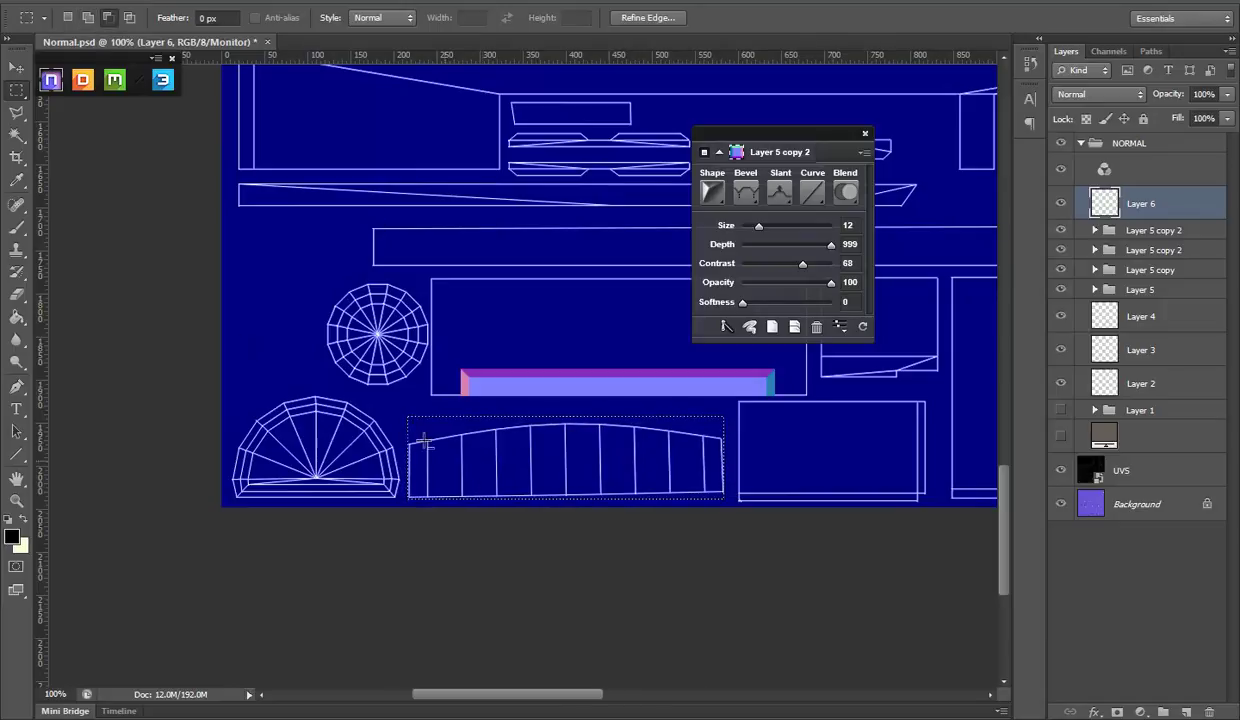
mouse_move(417, 403)
left_mouse_down()
mouse_move(427, 537)
mouse_move(443, 539)
left_mouse_up()
key("space")
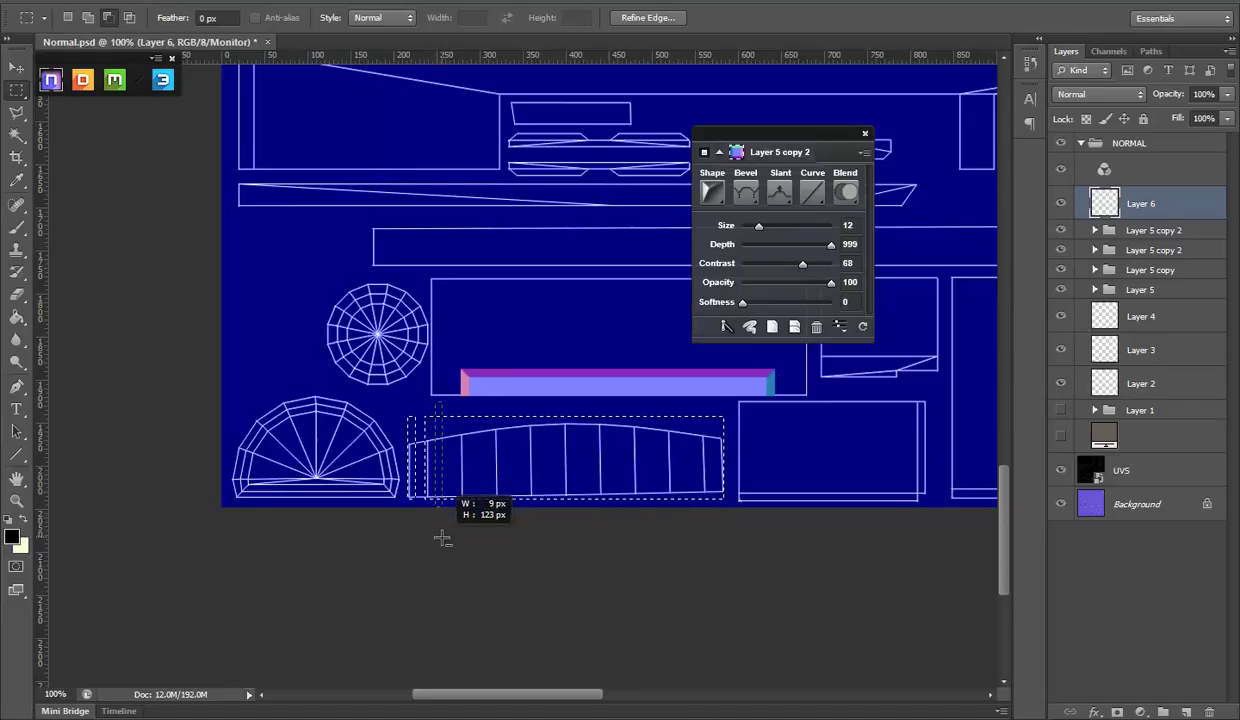
left_click_drag(455, 404, 459, 522)
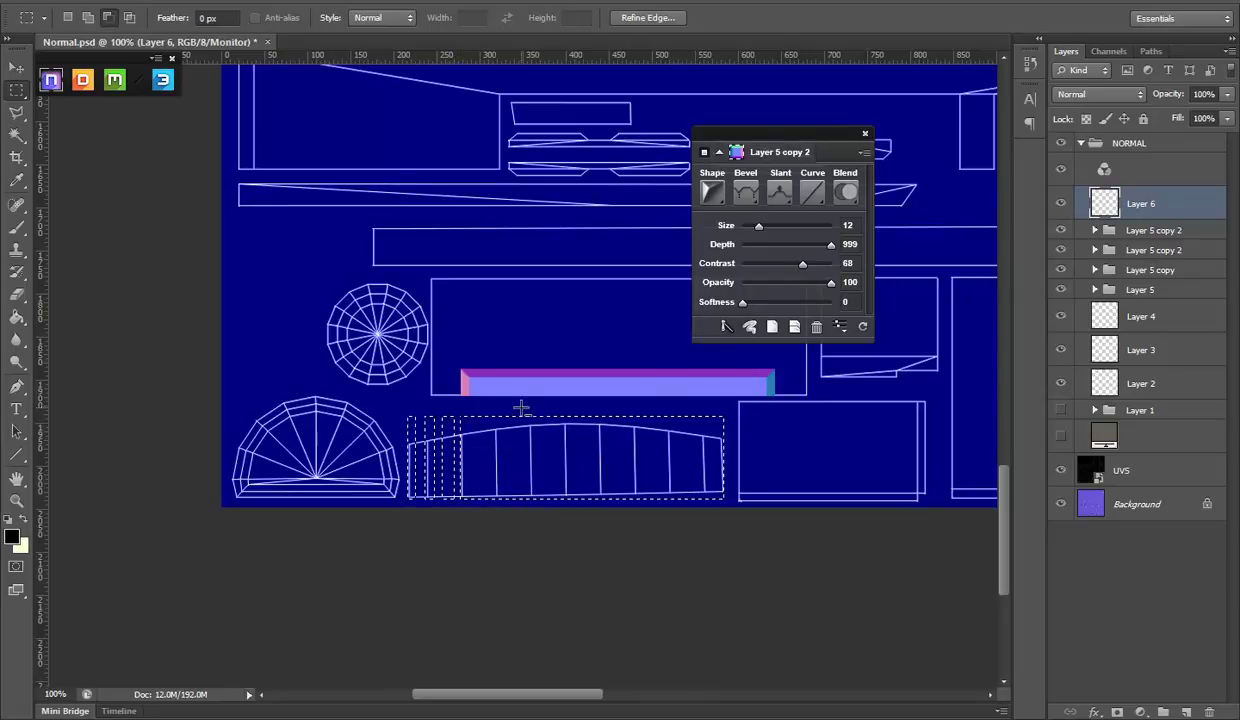
left_click_drag(470, 410, 478, 545)
left_click_drag(490, 406, 499, 518)
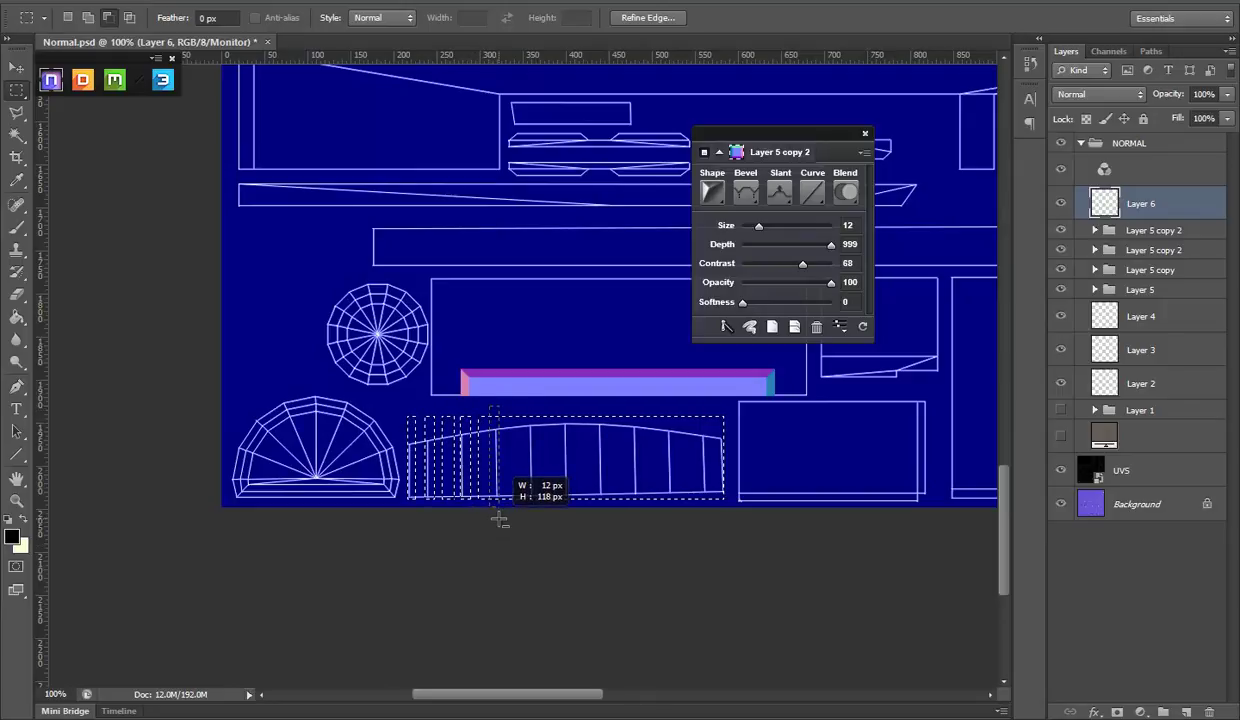
left_click_drag(507, 400, 513, 510)
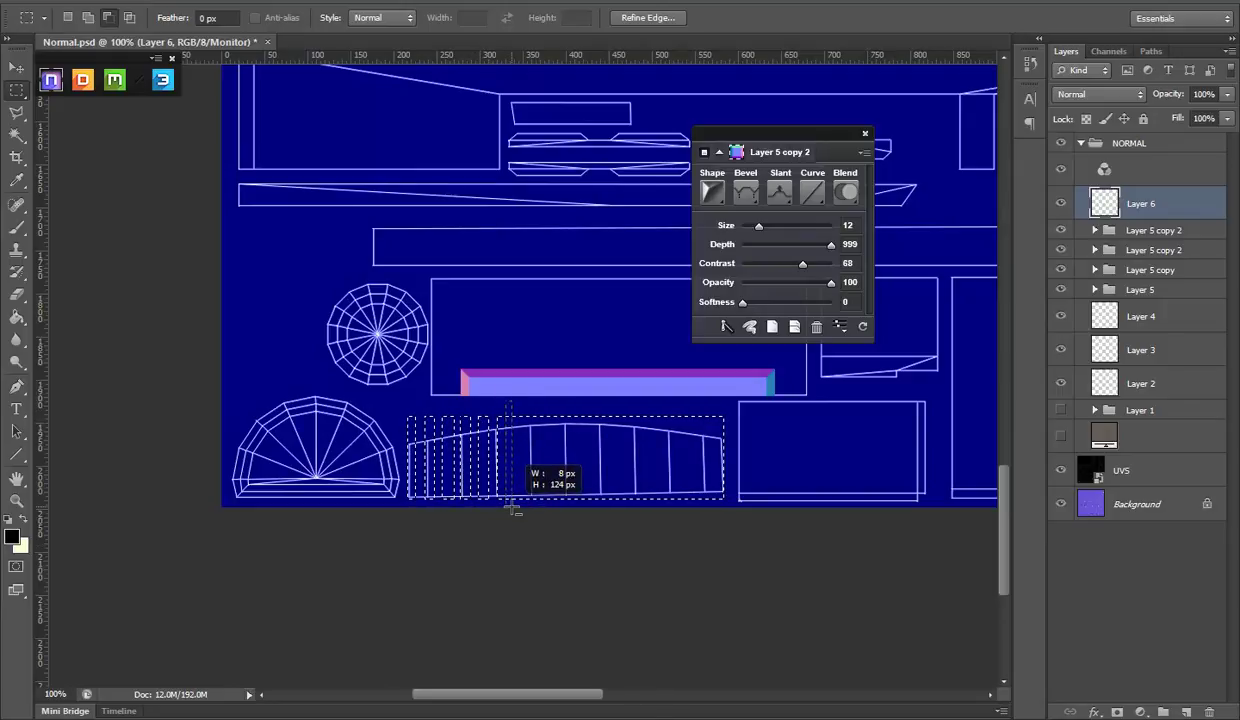
Step: Subtract slices along the remaining vertical UV lines through to the strip's right end
left_click_drag(527, 414, 536, 520)
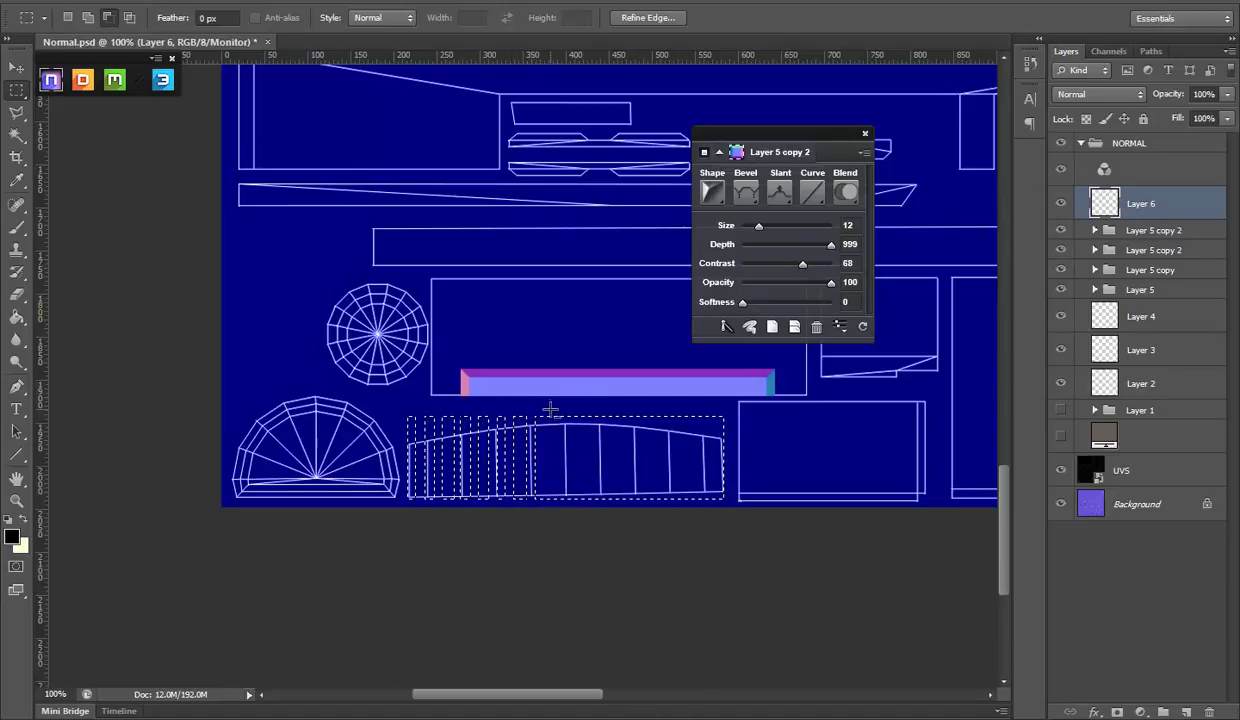
left_click_drag(551, 441, 552, 517)
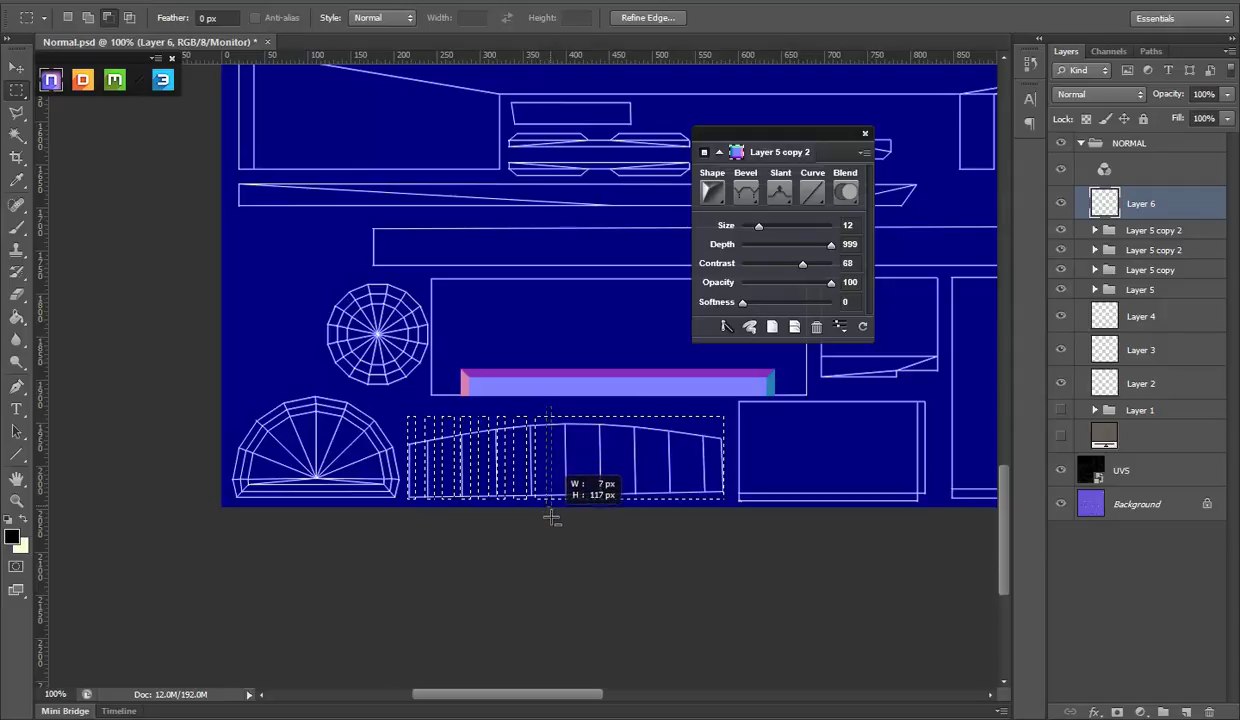
left_click_drag(567, 405, 574, 531)
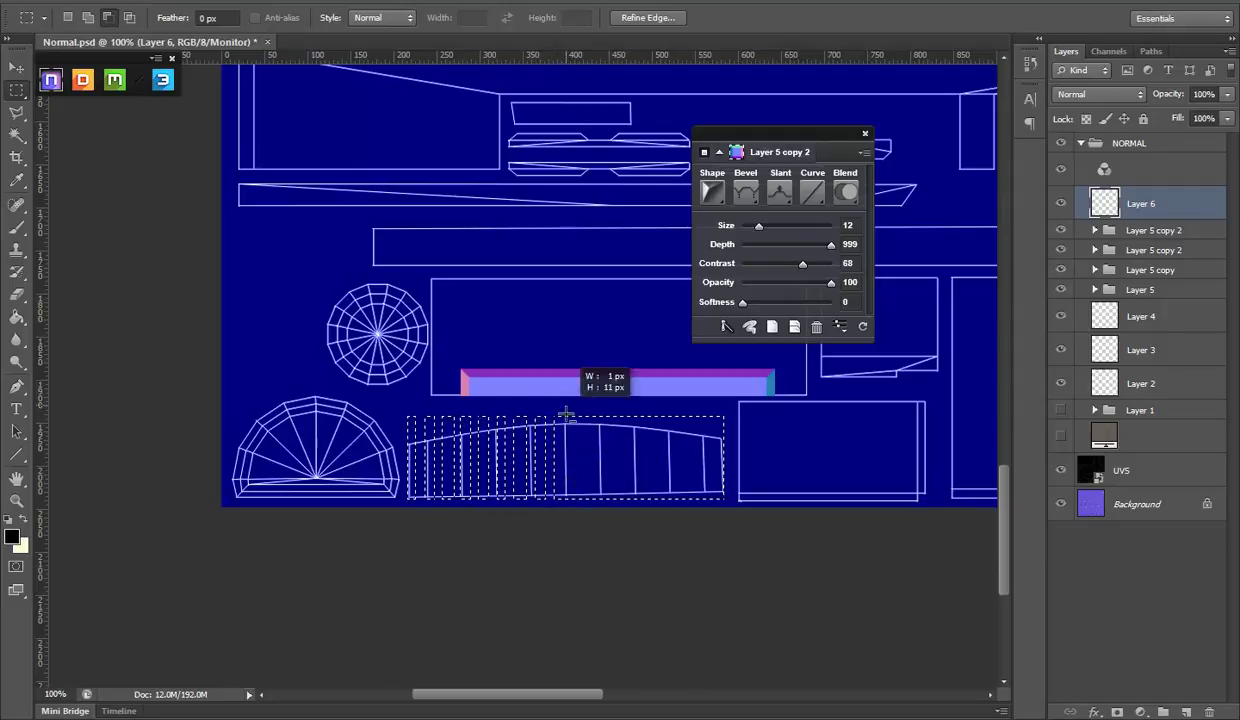
mouse_move(586, 406)
left_mouse_down()
mouse_move(588, 523)
mouse_move(616, 532)
left_mouse_up()
left_click_drag(628, 403, 639, 539)
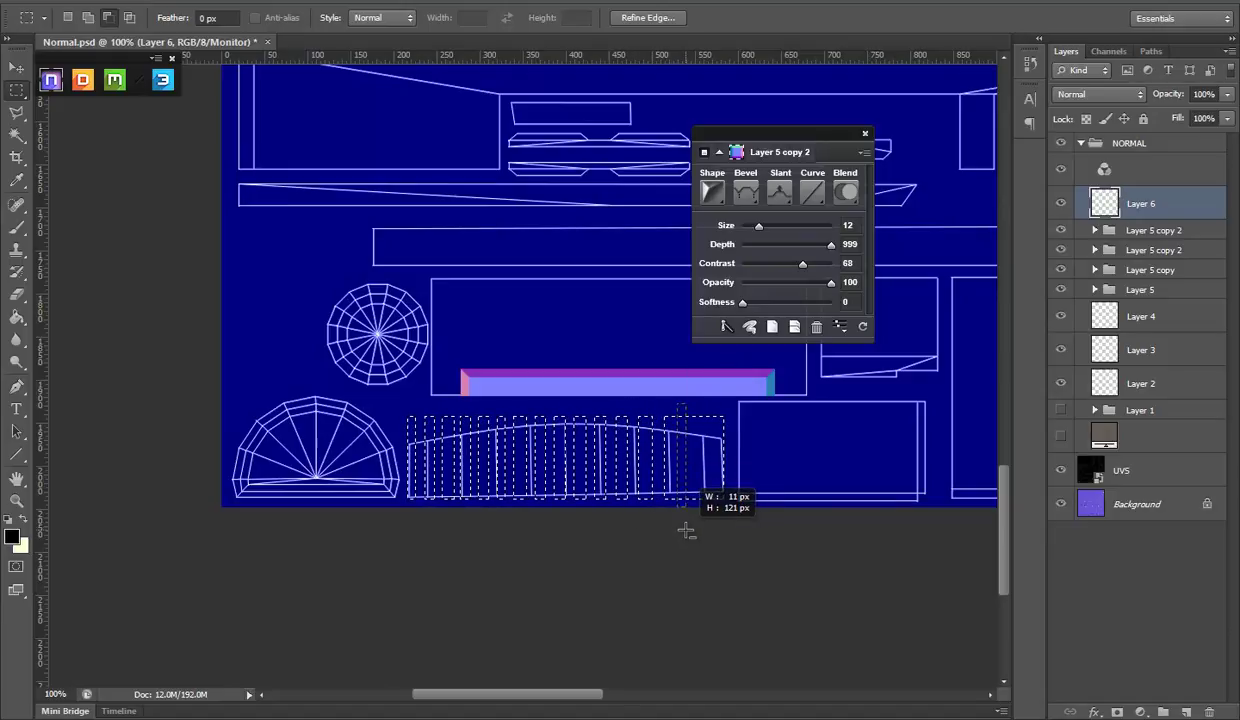
left_click_drag(708, 405, 706, 523)
left_click_drag(713, 404, 720, 524)
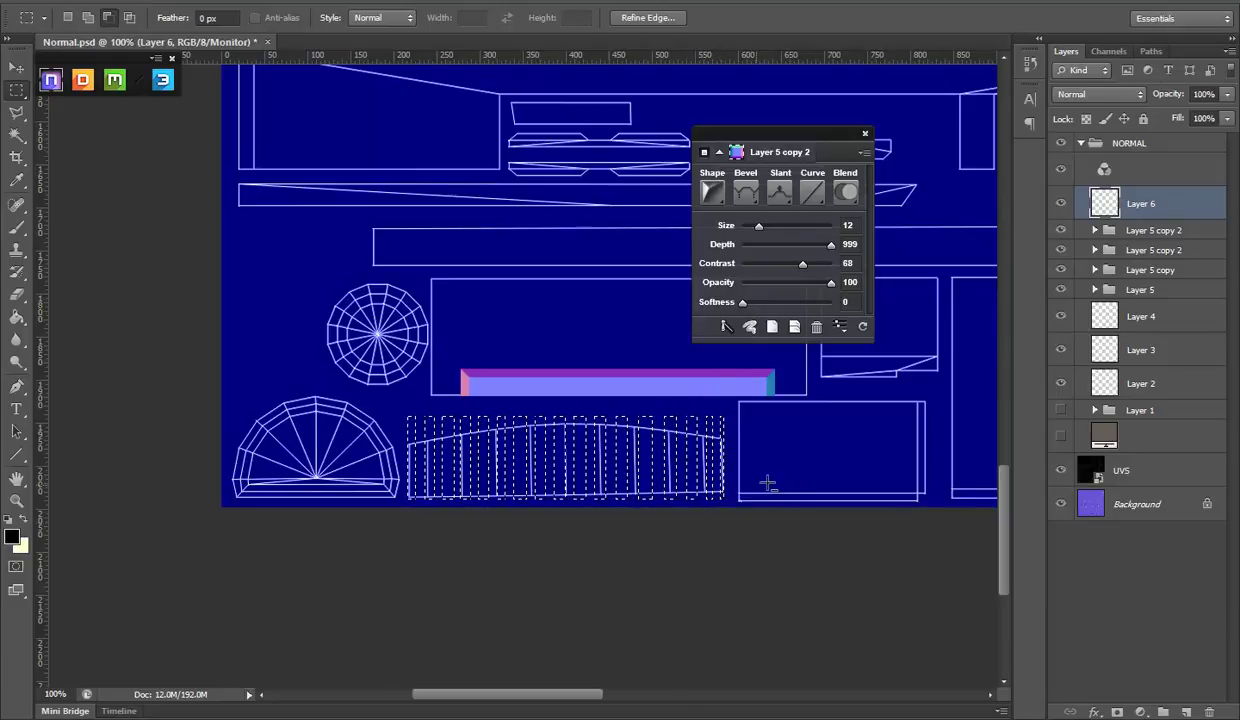
left_click(16, 112)
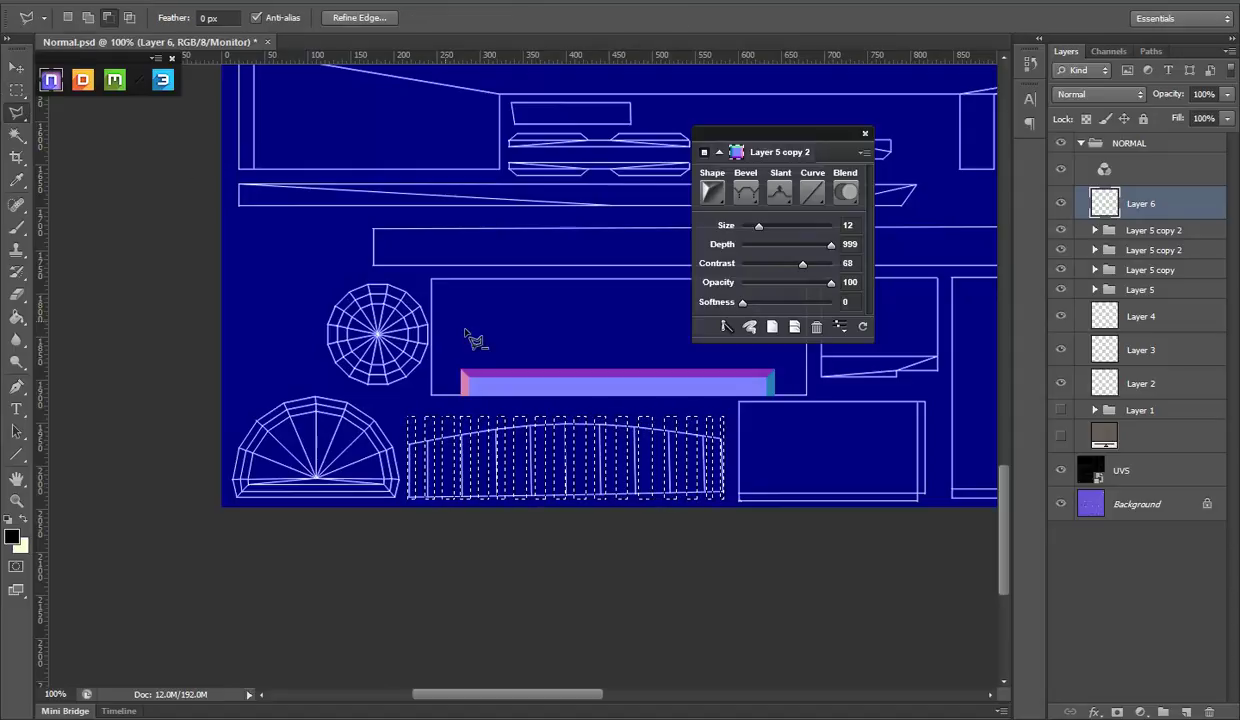
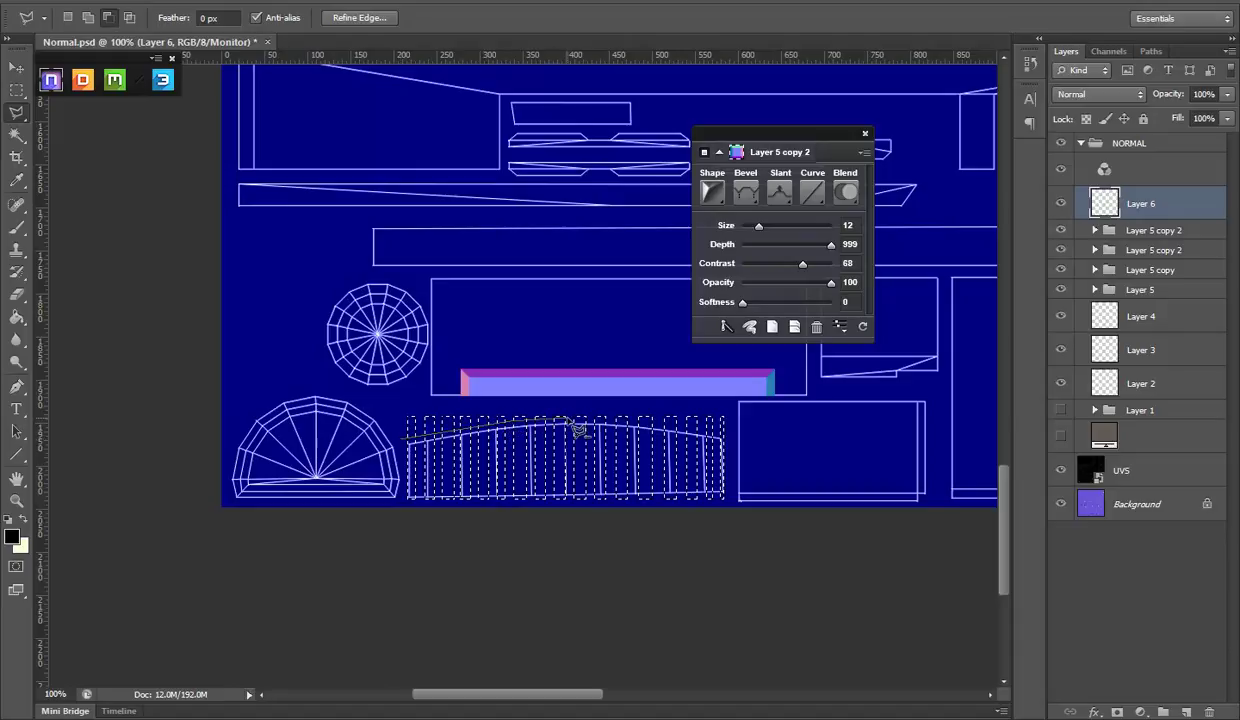
Step: Polygonal-lasso a selection around the strips of the arched piece
left_click_drag(568, 419, 611, 419)
left_click_drag(689, 426, 750, 448)
left_click(737, 399)
left_click(410, 447)
key("v")
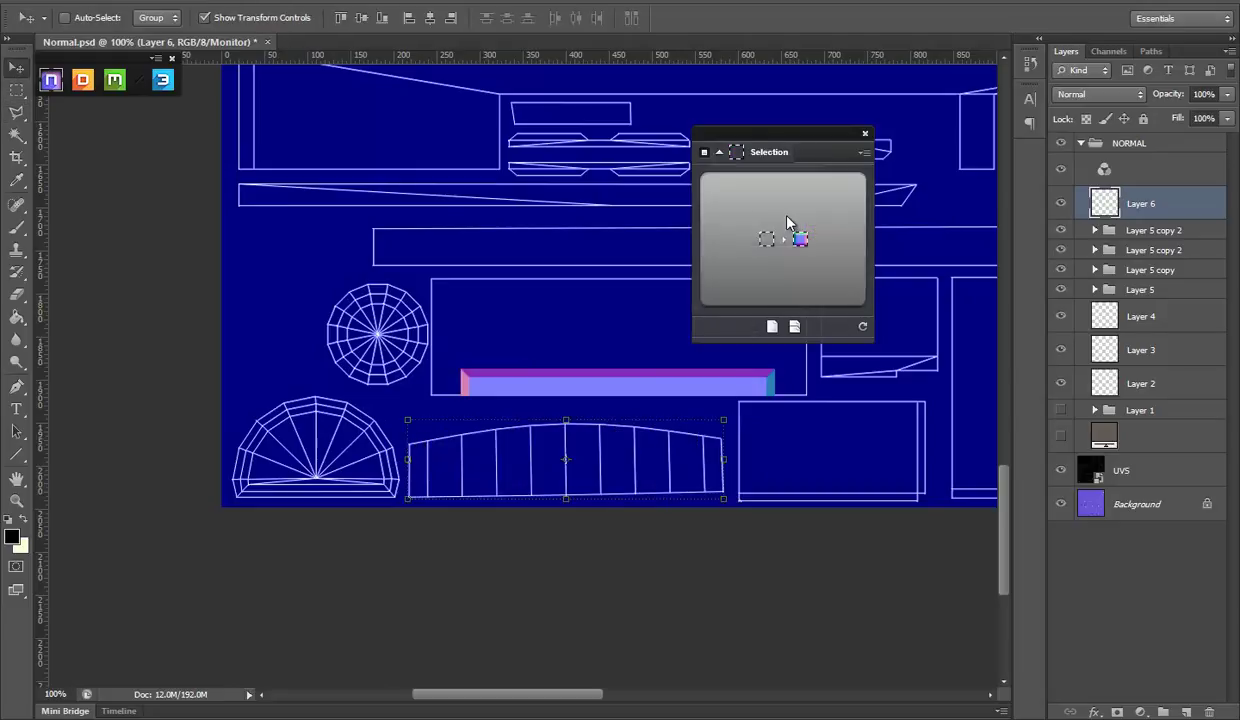
Step: Convert the selected strips into an nDo layer with a Half Round curve
left_click(787, 216)
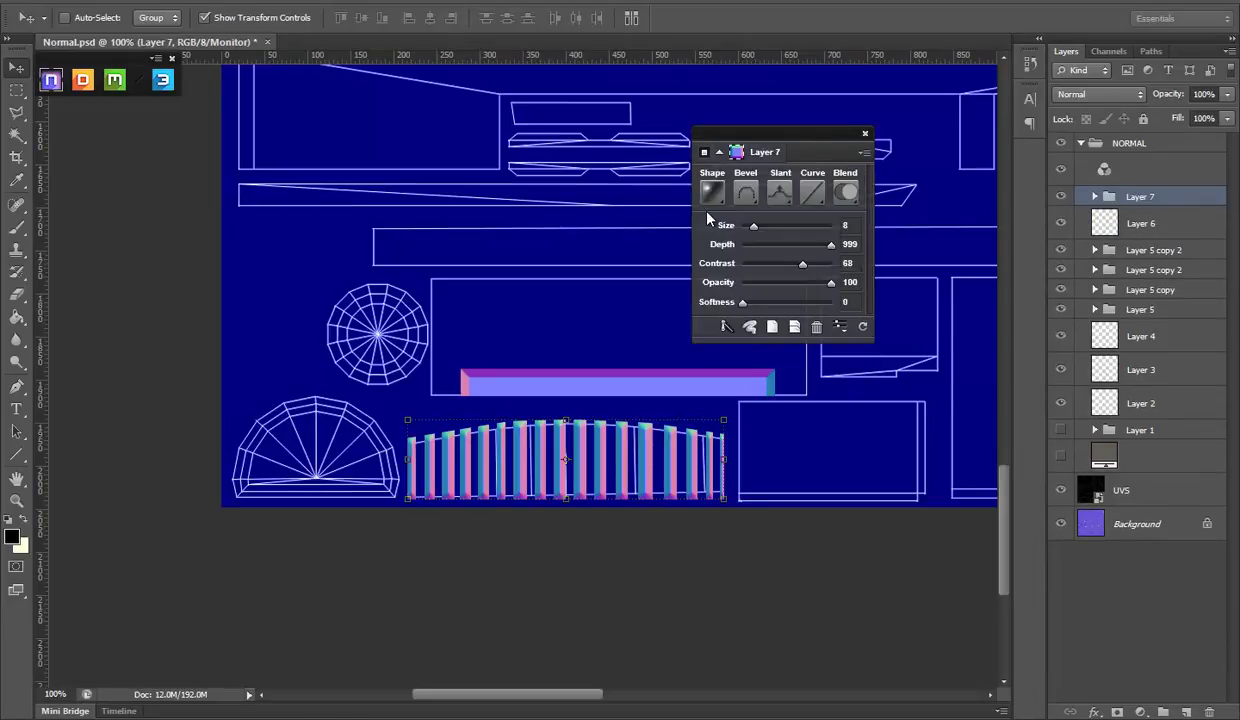
left_click(711, 193)
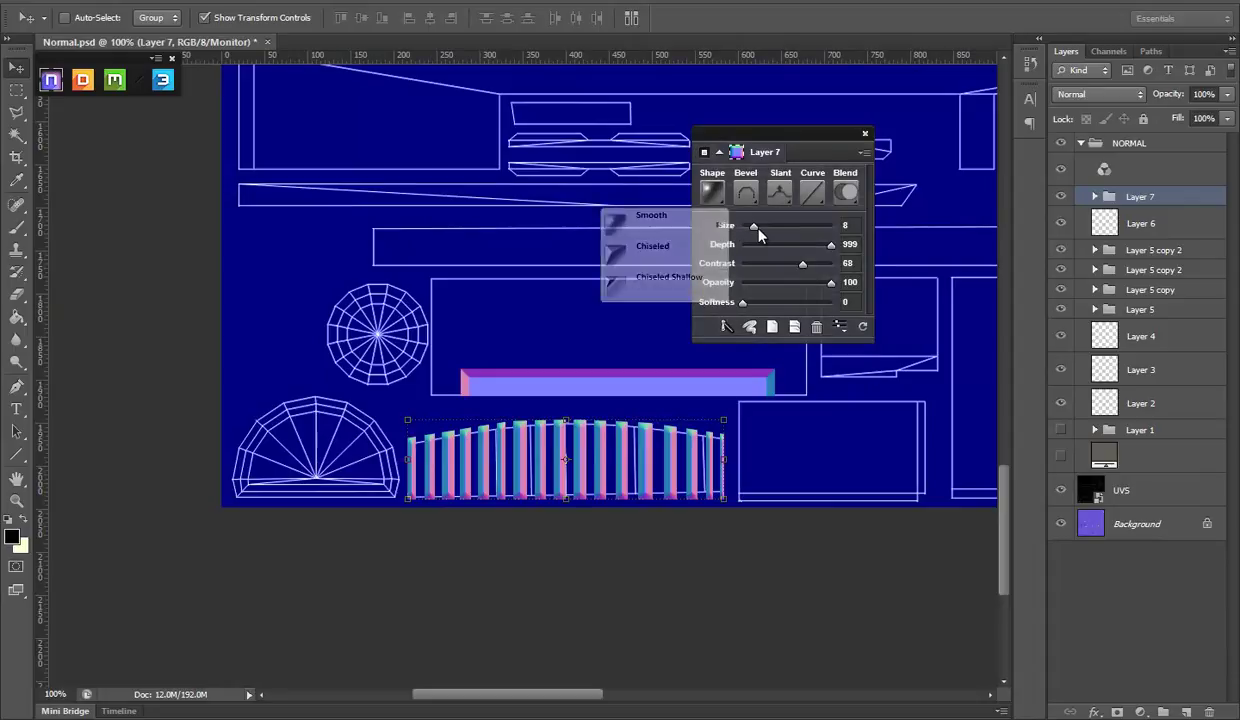
left_click(720, 229)
left_click(784, 192)
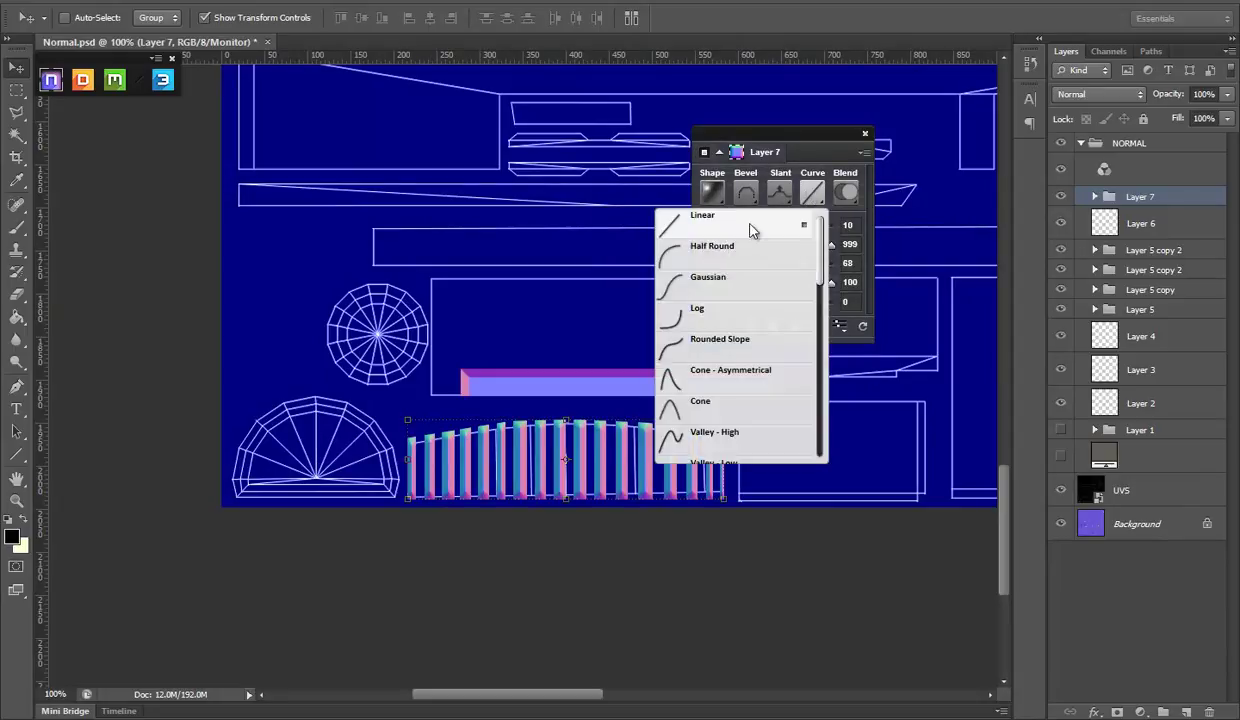
left_click(731, 250)
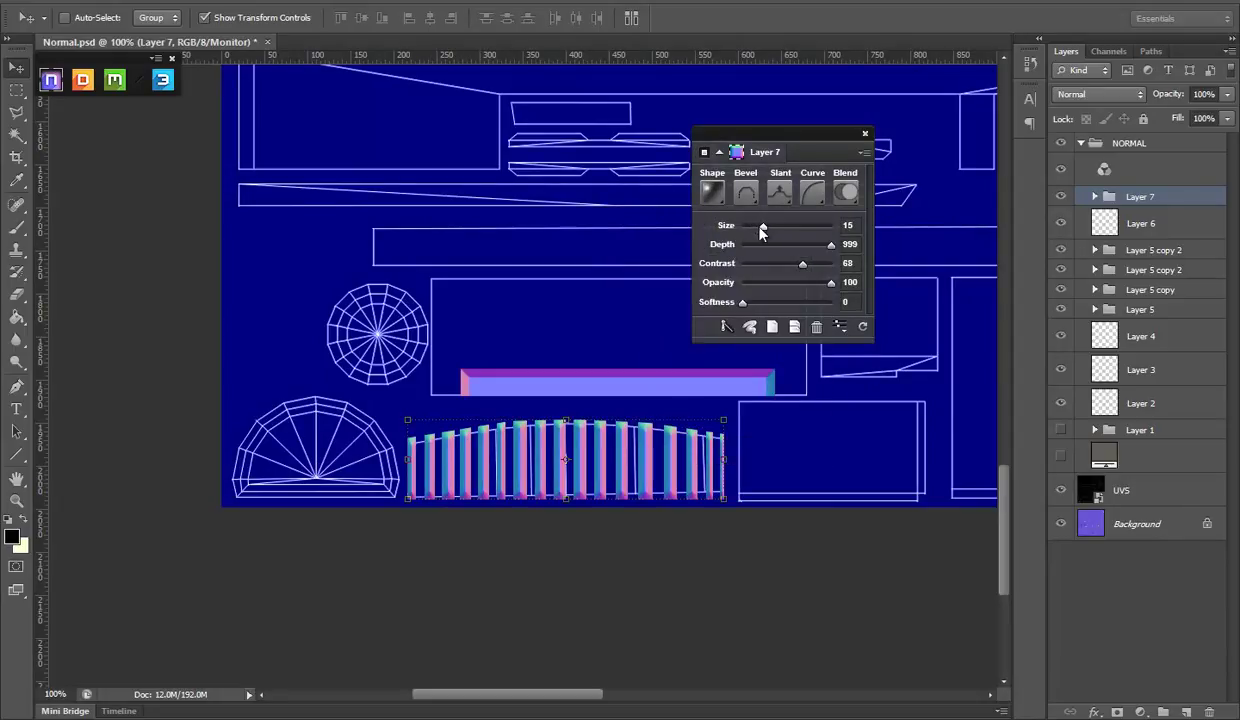
left_click_drag(770, 227, 758, 225)
Step: Set the strip bevel to Emboss at size 10, then hide the UVS layer
left_click(750, 205)
left_click(690, 250)
left_click(735, 205)
left_click(692, 281)
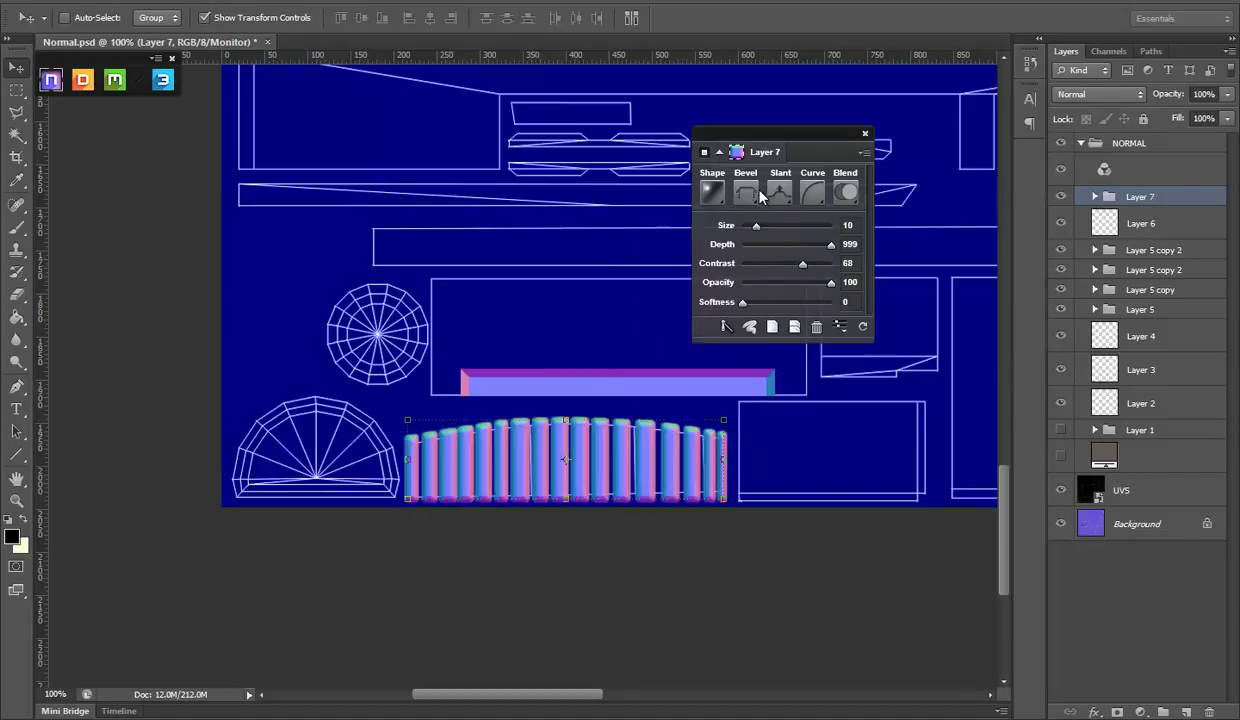
left_click_drag(757, 226, 755, 226)
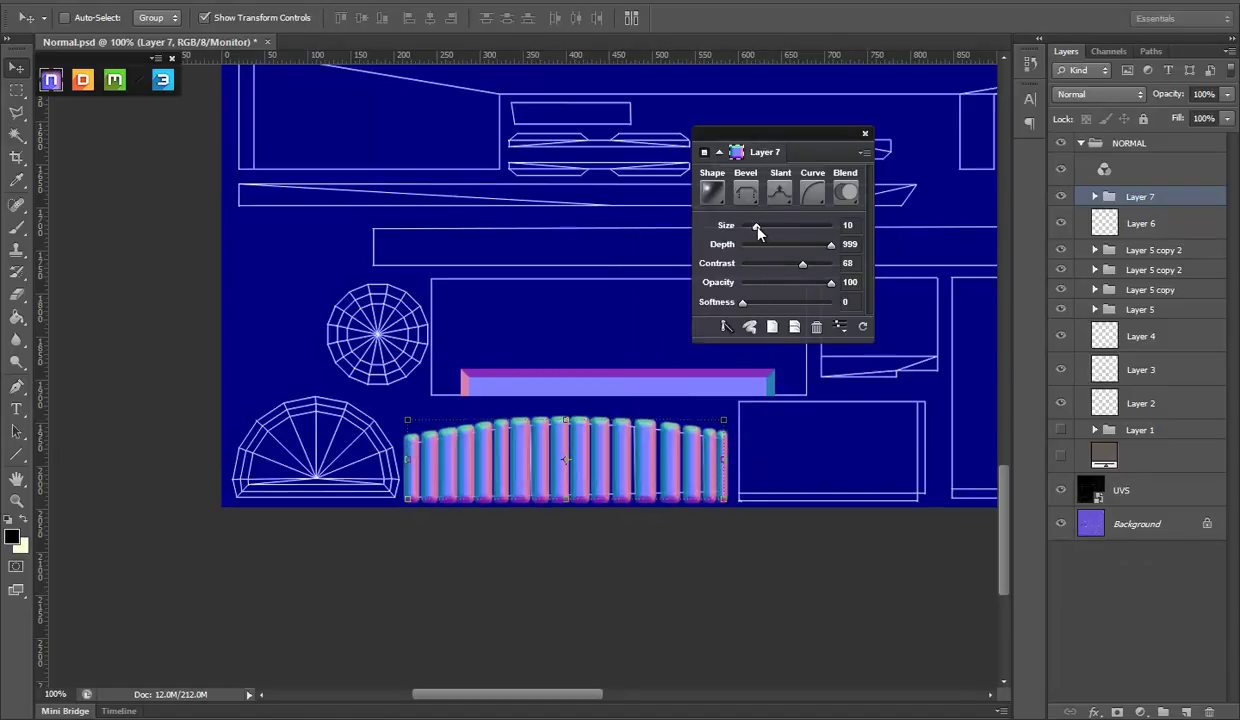
left_click(1061, 490)
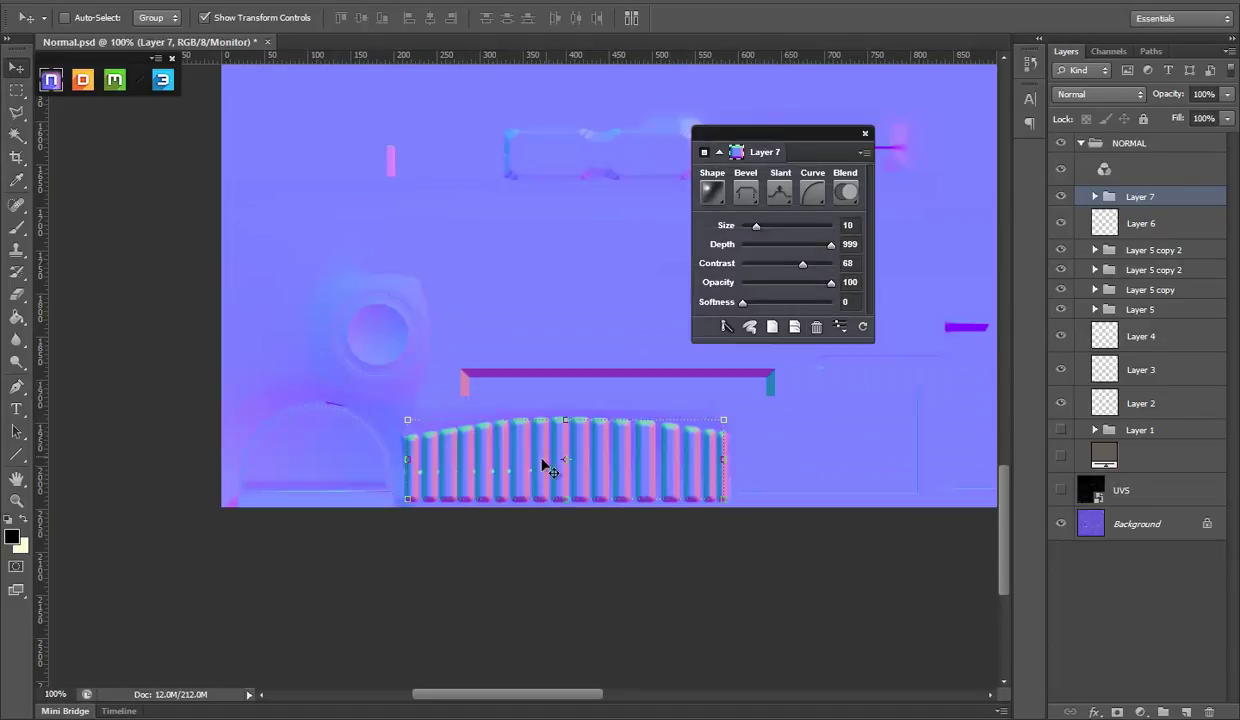
key("alt+Tab")
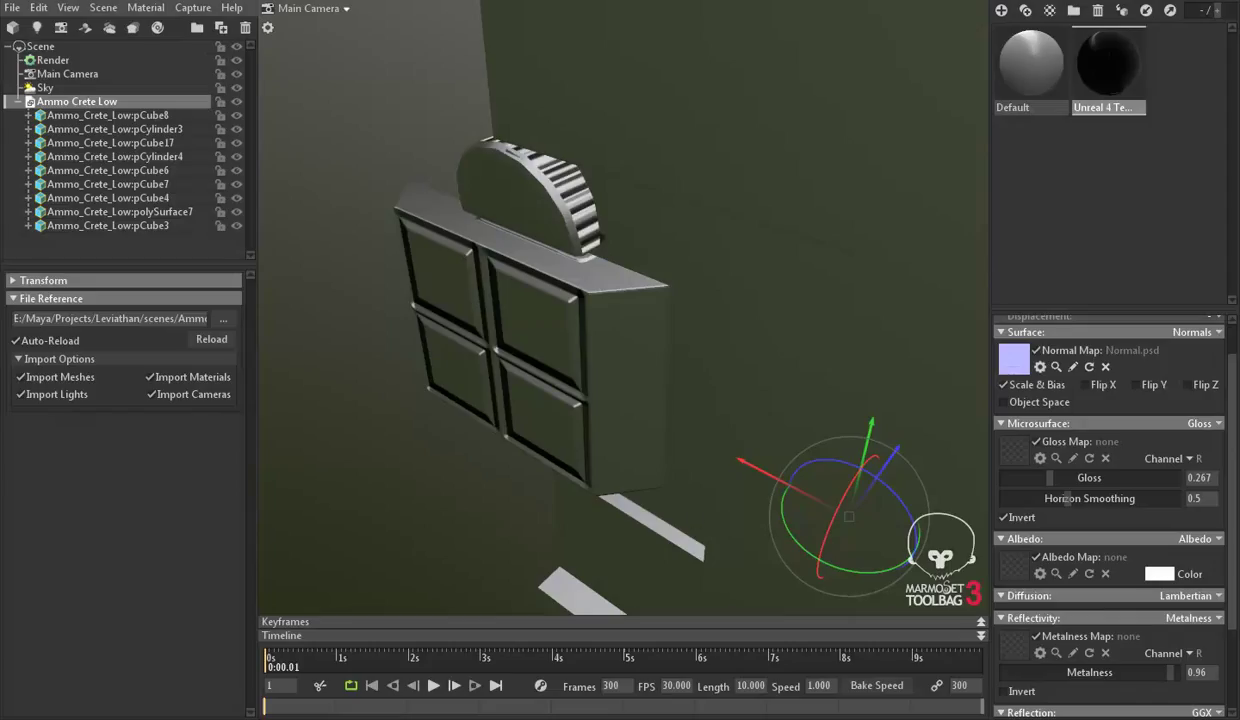
Step: Orbit the crate in Marmoset and compare its ribbed arch against the concept sketch
left_click_drag(850, 450, 733, 359)
left_click_drag(664, 327, 490, 335)
mouse_move(661, 376)
left_mouse_down()
mouse_move(437, 282)
mouse_move(518, 311)
mouse_move(518, 289)
mouse_move(579, 293)
mouse_move(519, 316)
mouse_move(518, 290)
mouse_move(653, 319)
mouse_move(864, 321)
mouse_move(772, 355)
mouse_move(498, 346)
mouse_move(610, 340)
mouse_move(567, 362)
mouse_move(551, 313)
mouse_move(508, 303)
mouse_move(650, 351)
mouse_move(720, 285)
mouse_move(706, 288)
mouse_move(705, 338)
mouse_move(588, 288)
left_mouse_up()
left_click(631, 716)
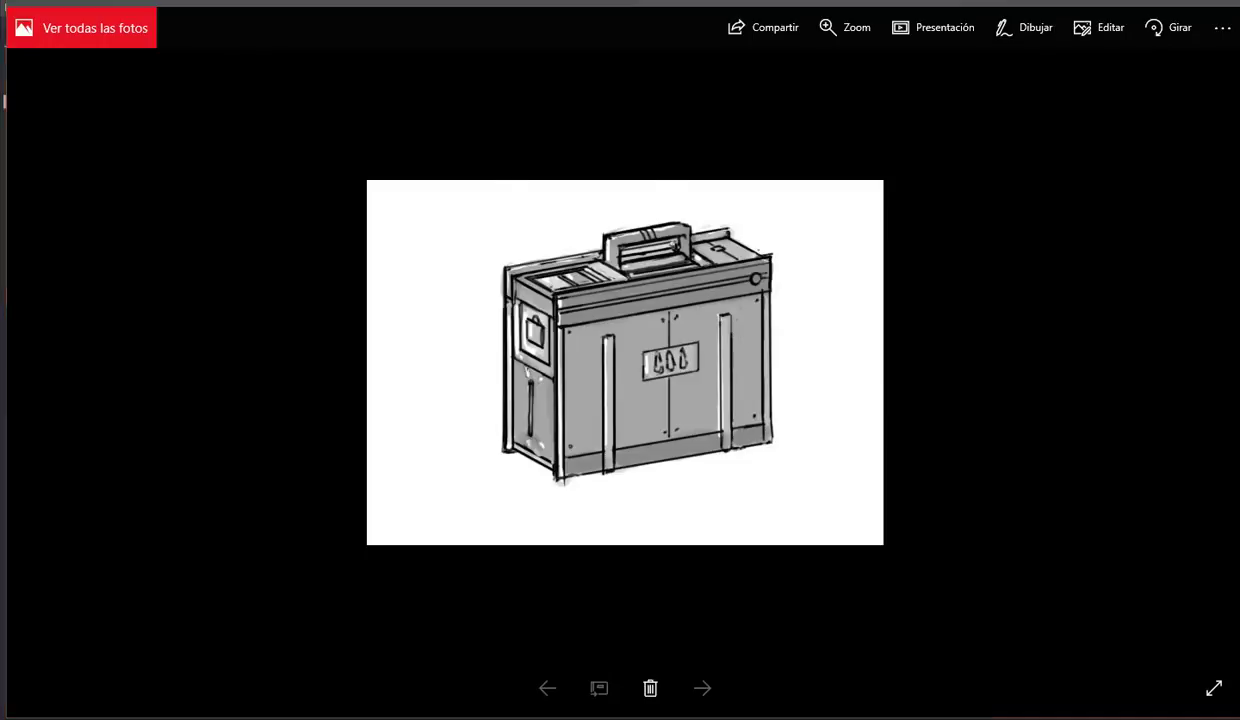
left_click(631, 716)
mouse_move(637, 288)
left_mouse_down()
mouse_move(659, 374)
mouse_move(633, 690)
left_mouse_up()
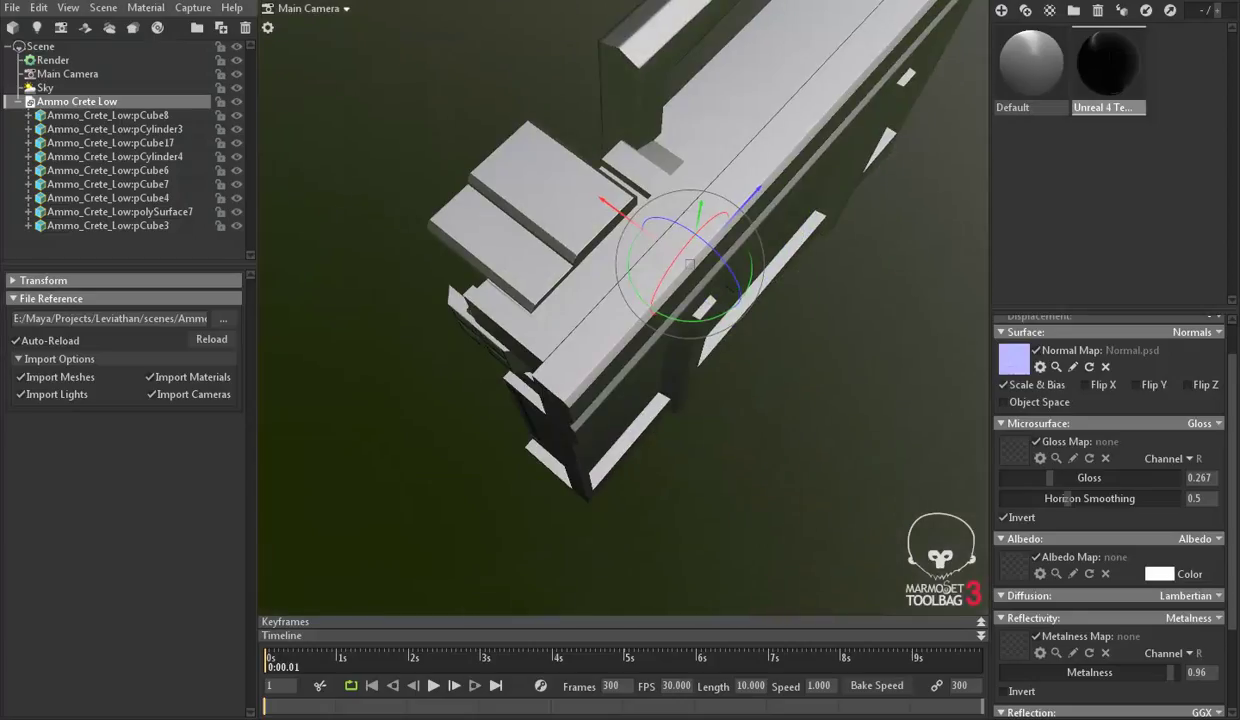
left_click(631, 716)
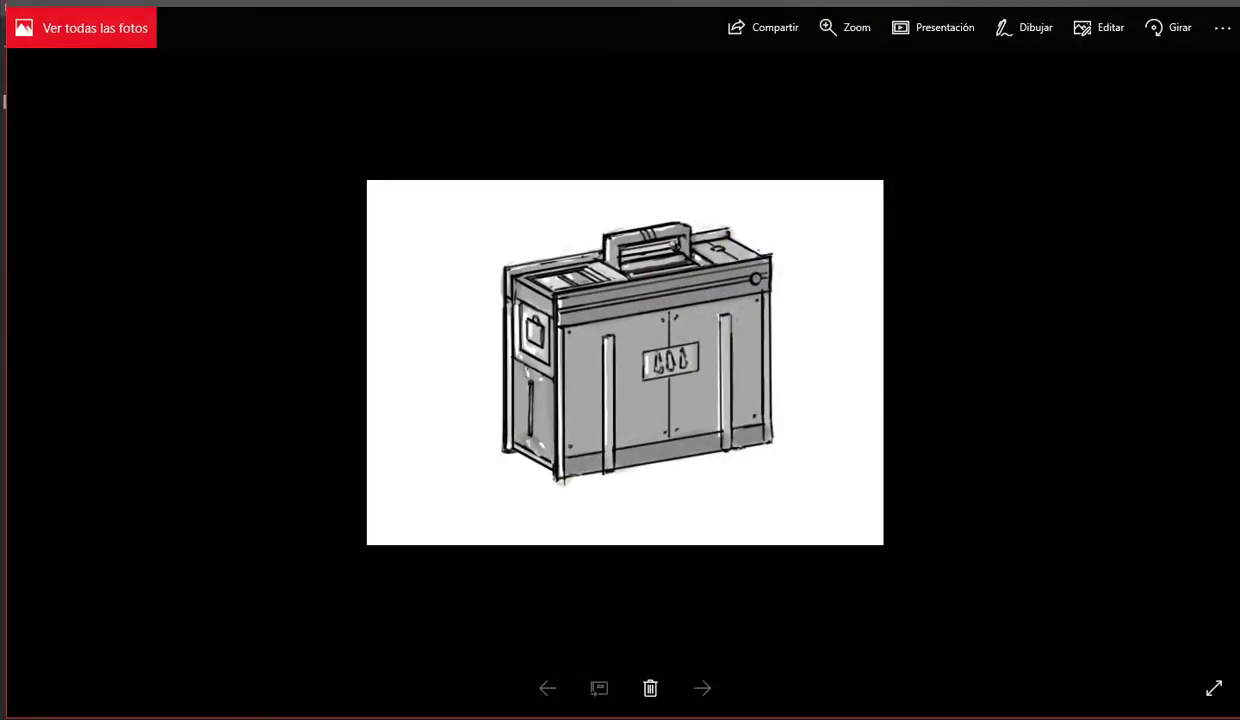
left_click(631, 716)
mouse_move(560, 350)
left_mouse_down()
mouse_move(692, 257)
mouse_move(783, 277)
mouse_move(621, 227)
mouse_move(570, 305)
mouse_move(603, 313)
mouse_move(612, 233)
left_mouse_up()
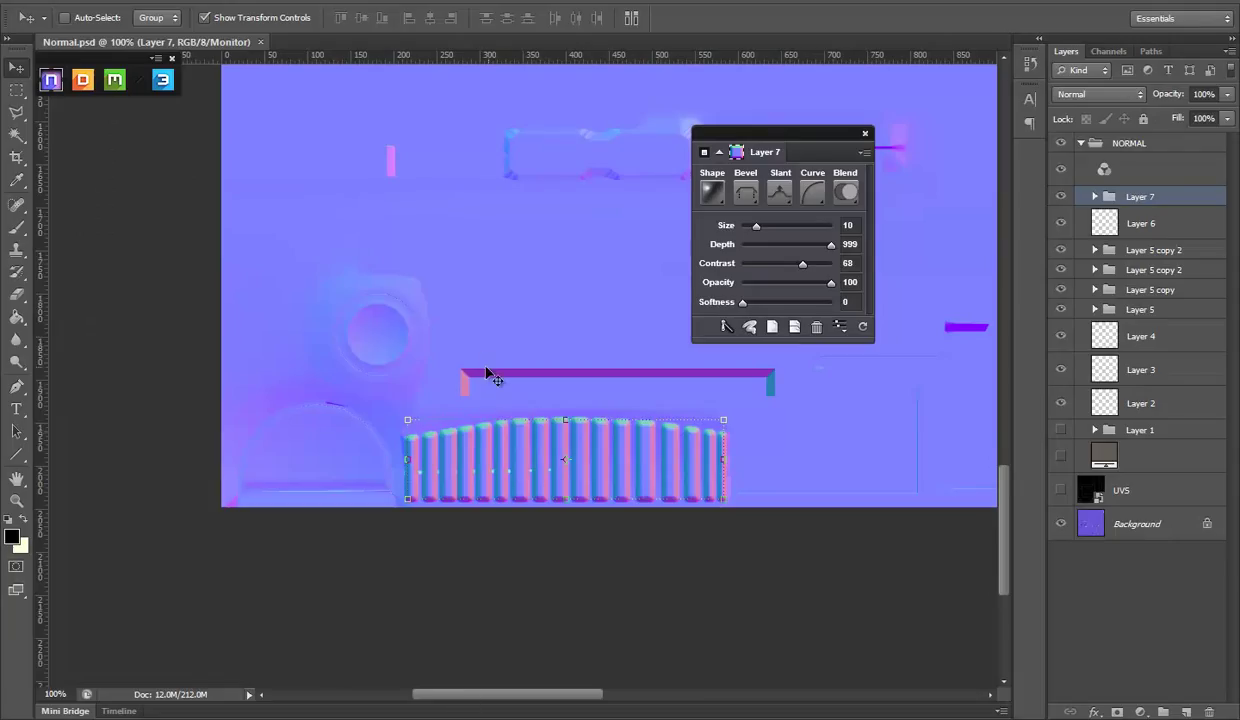
mouse_move(487, 372)
left_mouse_down()
mouse_move(385, 388)
mouse_move(313, 542)
mouse_move(249, 555)
left_mouse_up()
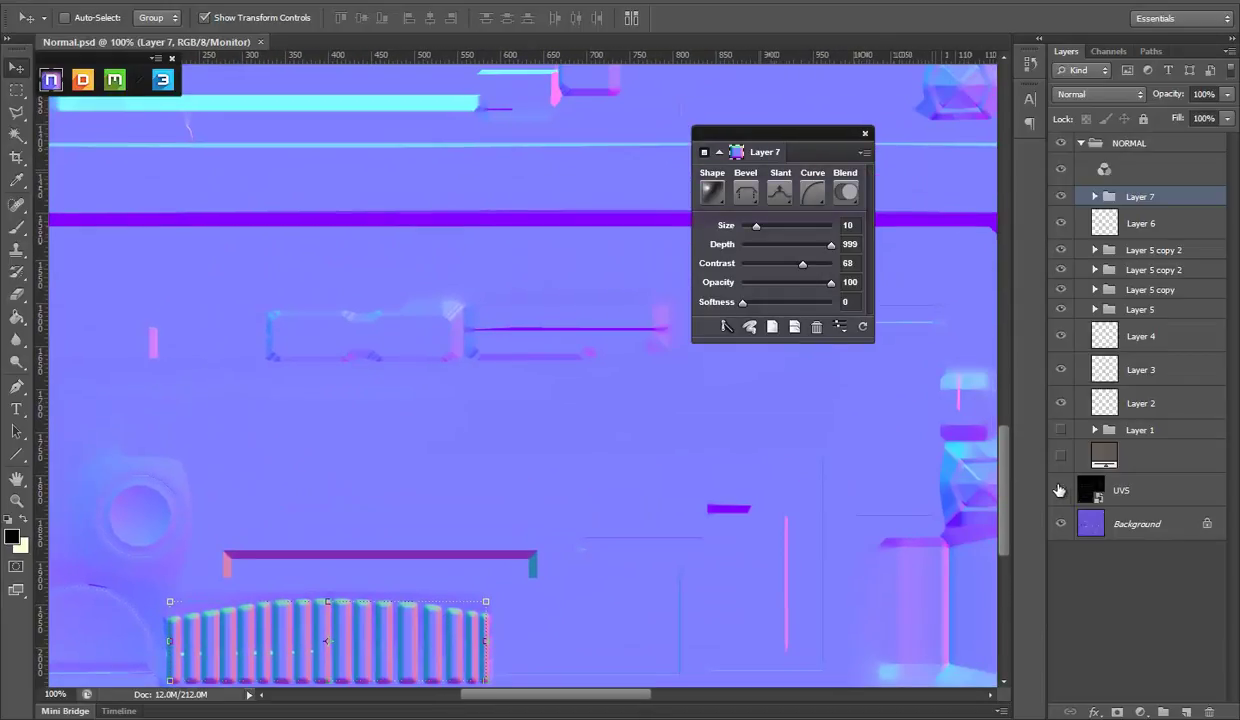
Step: Show the UV wireframe and select the Layer 5 panel tile layers
left_click(1060, 490)
scroll(327, 531, "up", 3)
scroll(600, 450, "right", 3)
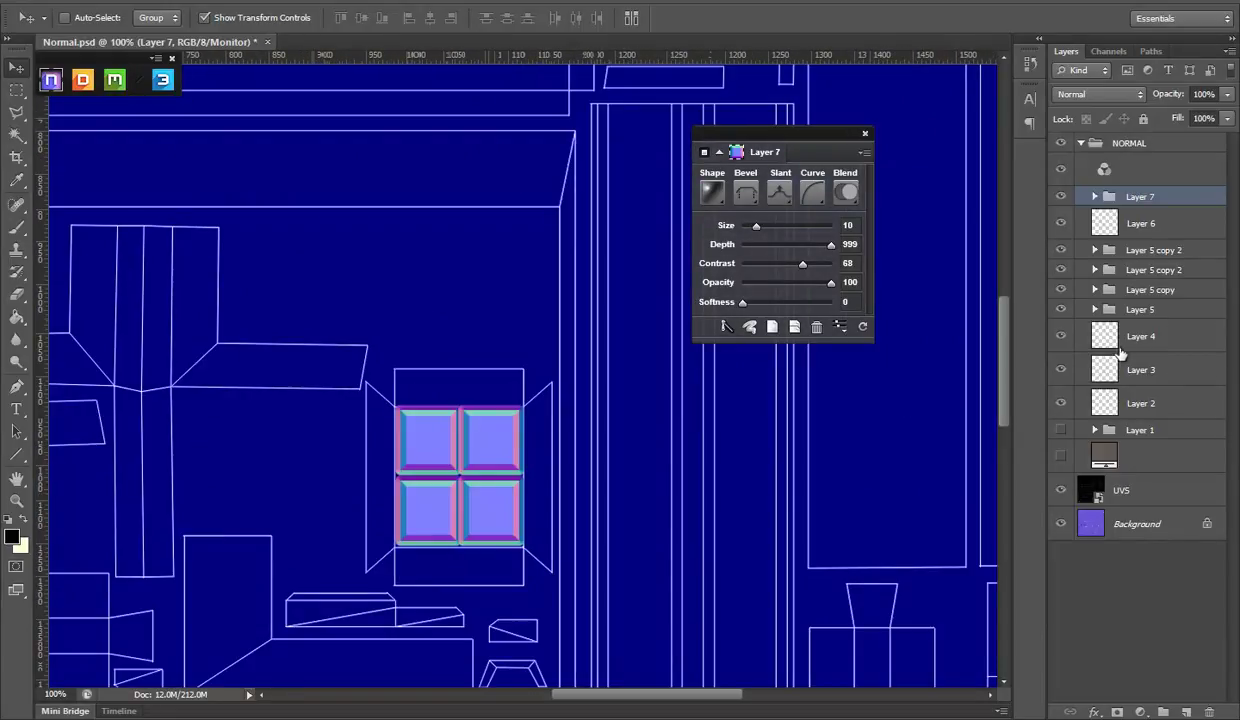
left_click(1145, 277)
left_click(1153, 256)
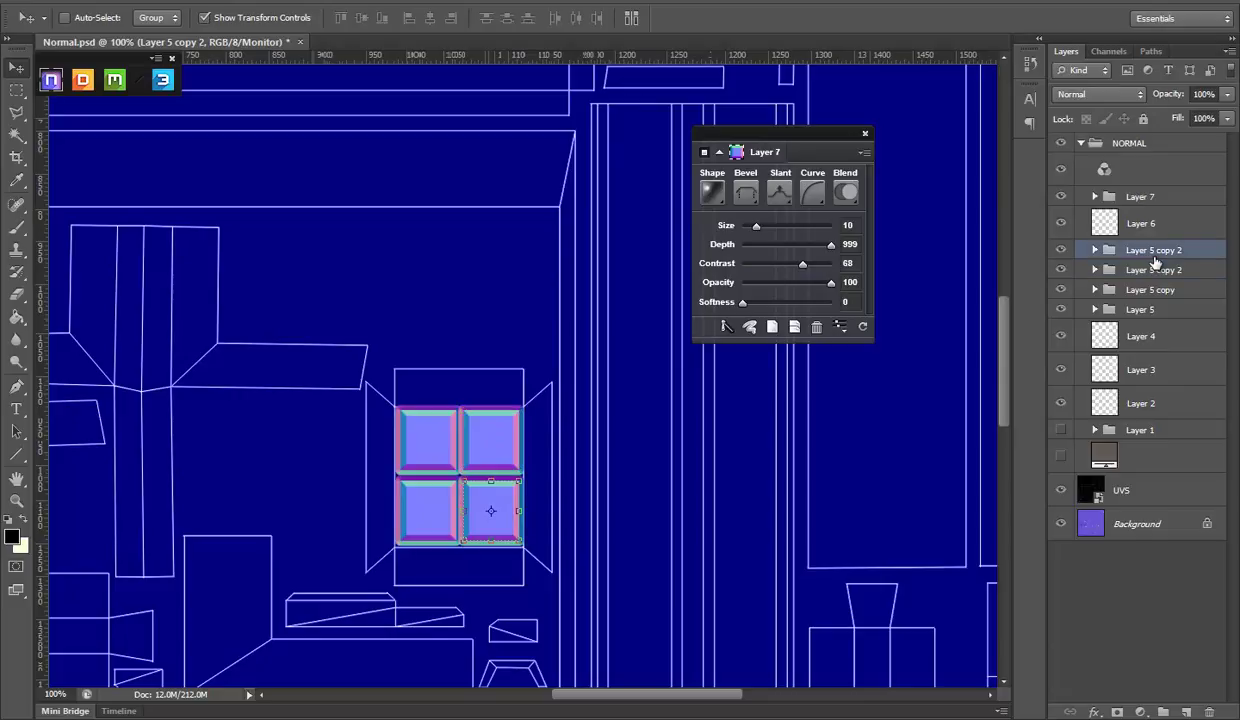
left_click(1140, 300)
Step: Delete all four bevelled panel tile layers
key("Delete")
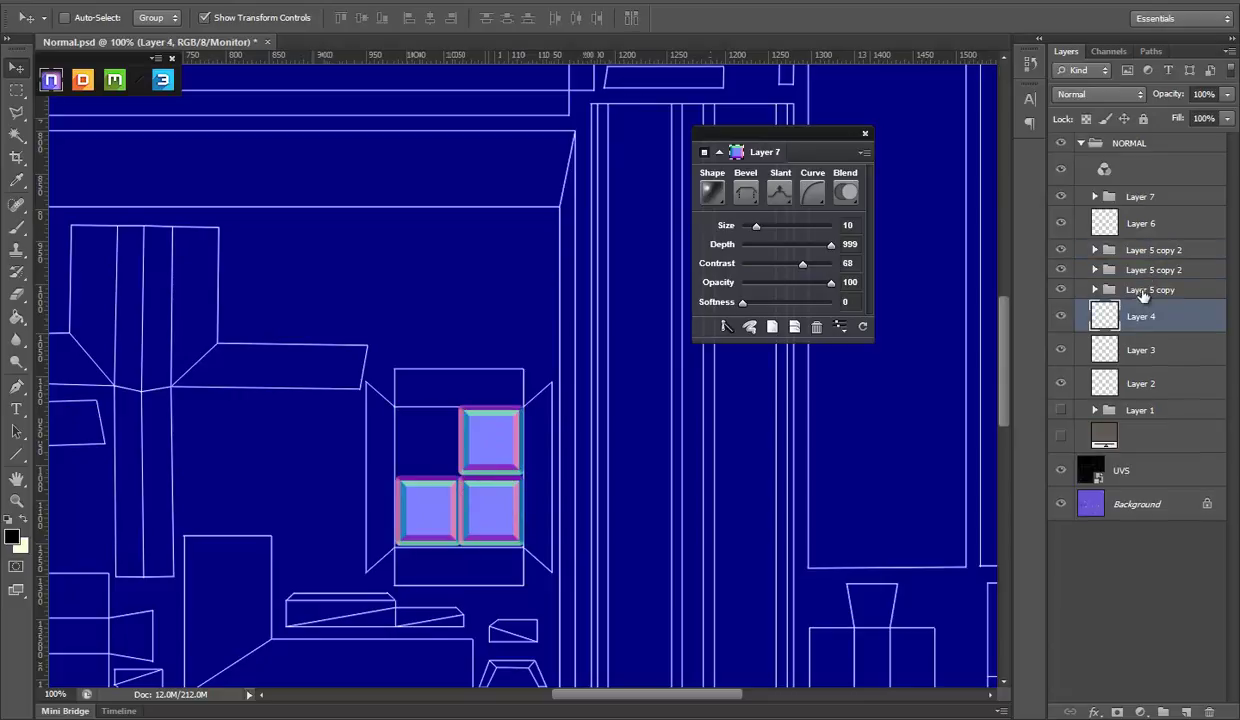
left_click(1148, 290)
key("Delete")
left_click(1152, 257)
key("Delete")
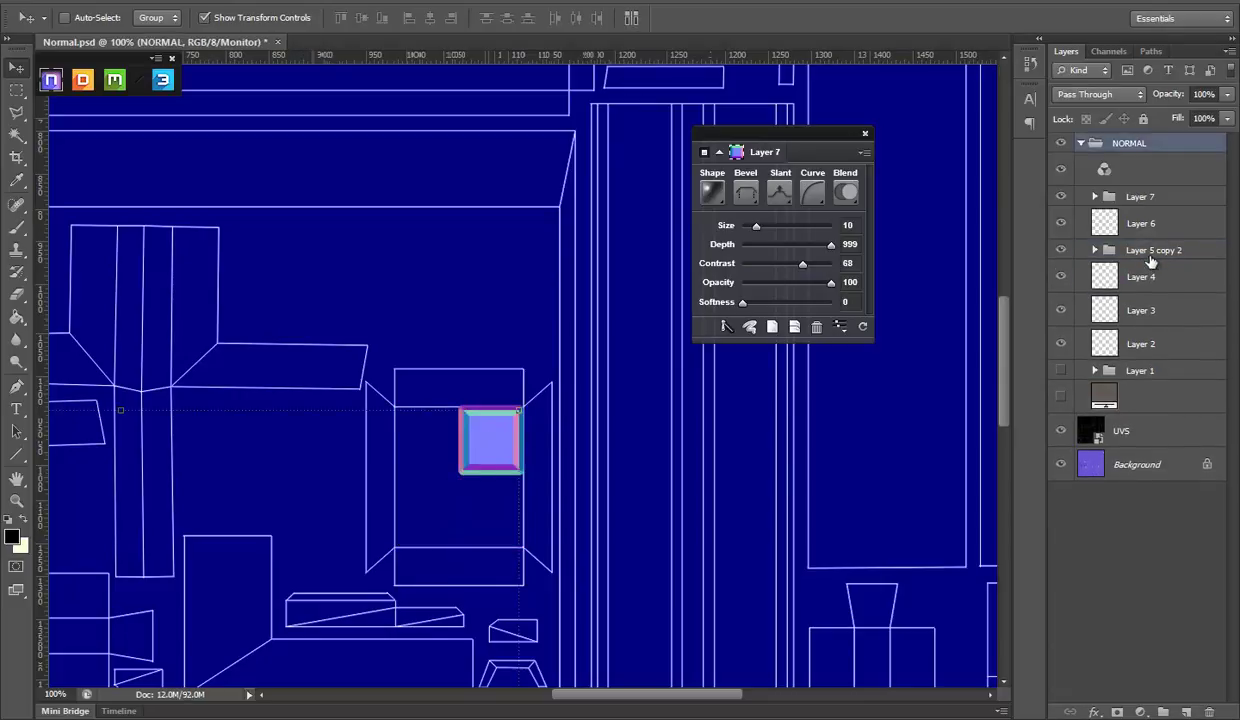
left_click(1100, 252)
key("Delete")
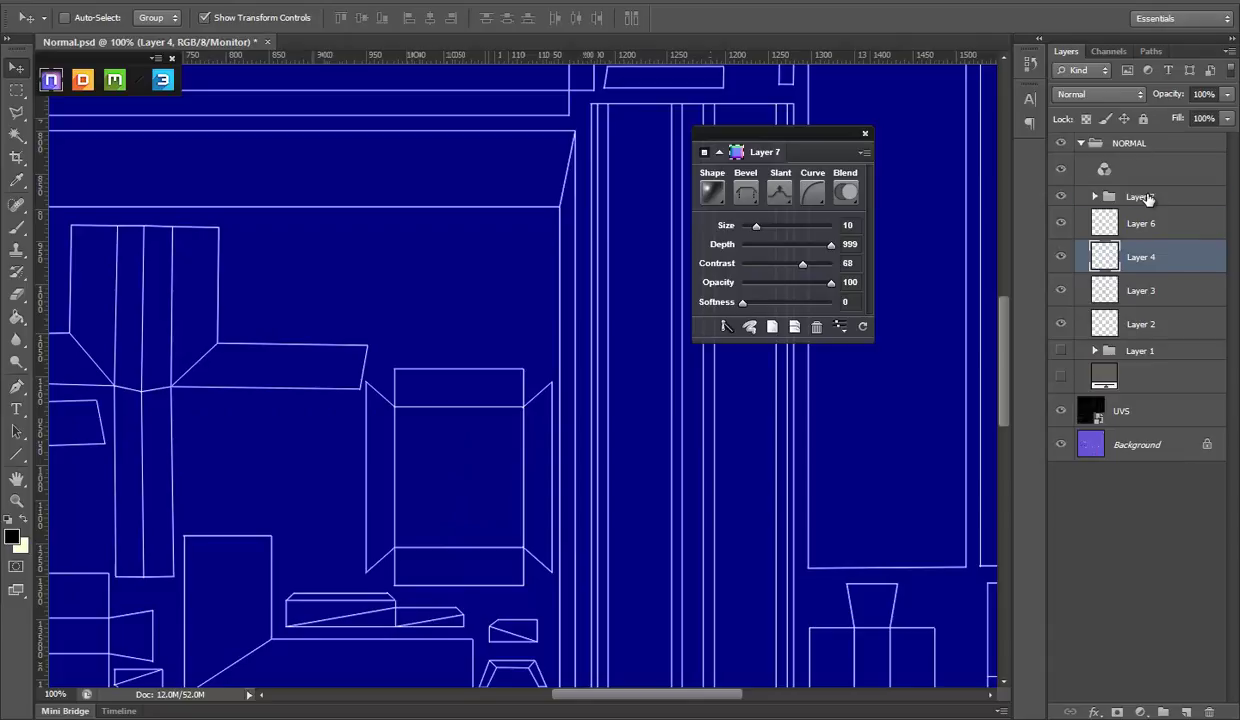
Step: Add an empty layer above Layer 7 and marquee a narrow rectangle at the panel's left
left_click(1147, 198)
left_click(1185, 712)
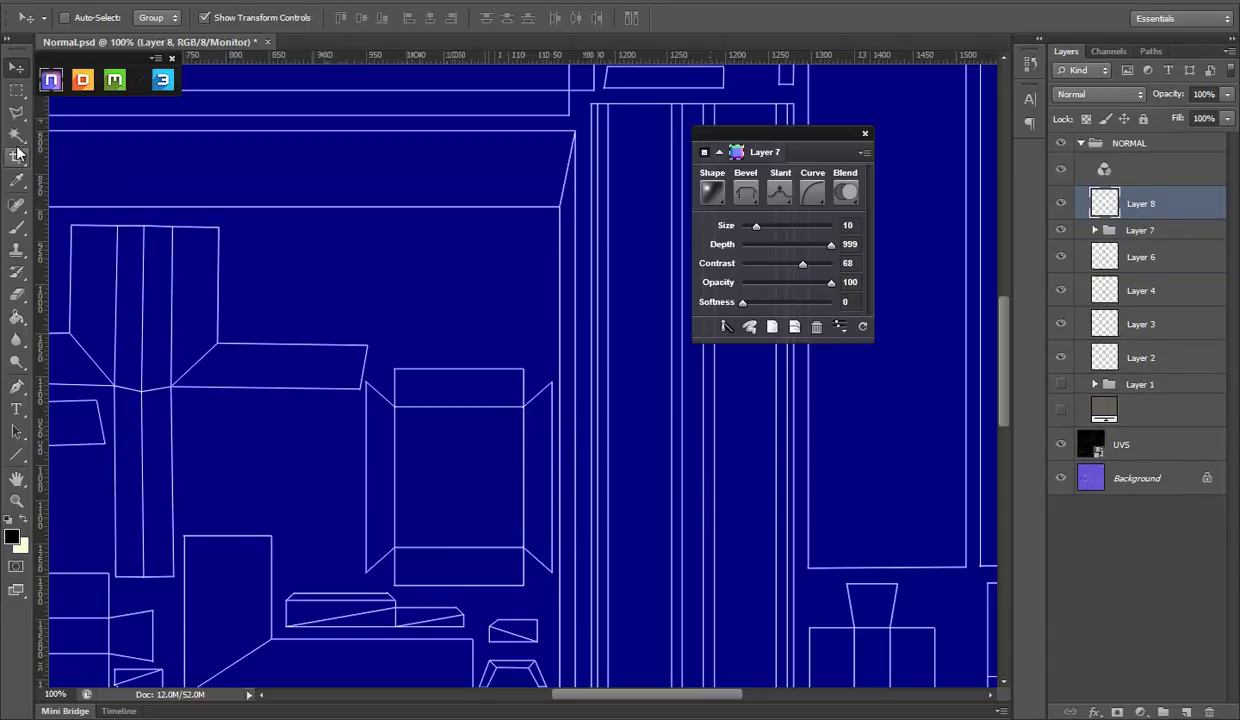
left_click(20, 89)
left_click_drag(395, 407, 425, 547)
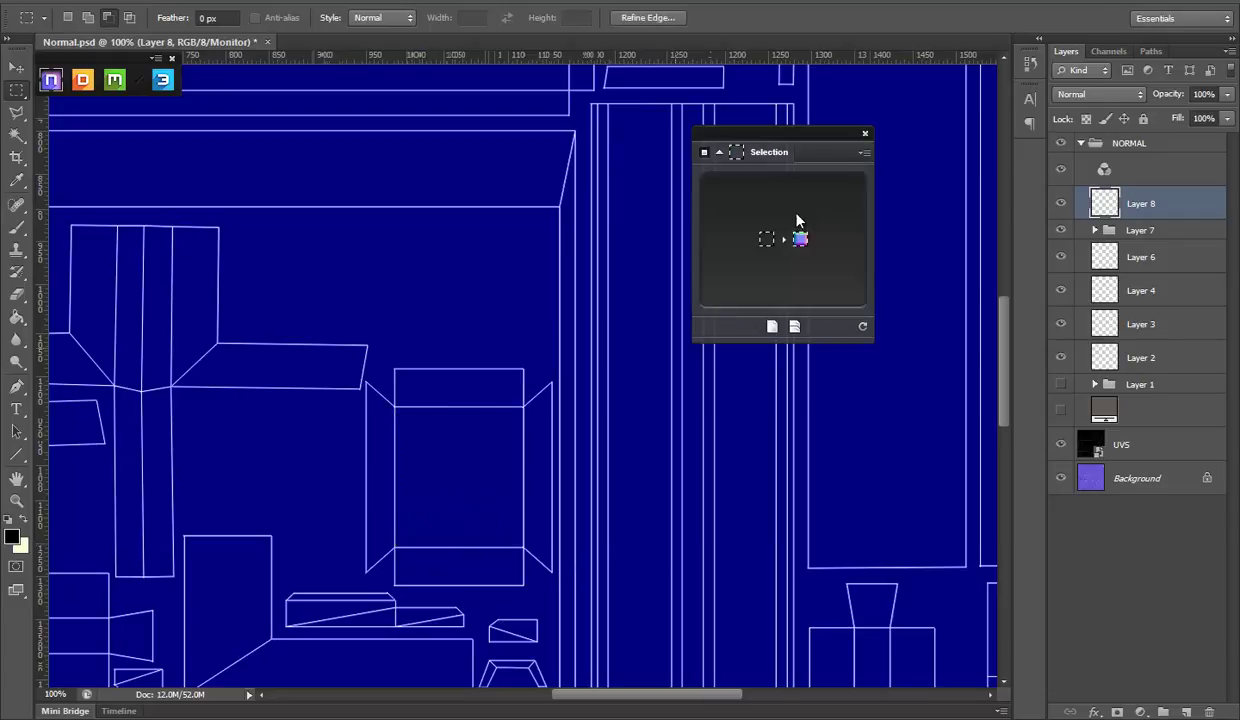
Step: Convert the rectangle into an nDo bevel layer using the Outer bevel type
left_click(797, 220)
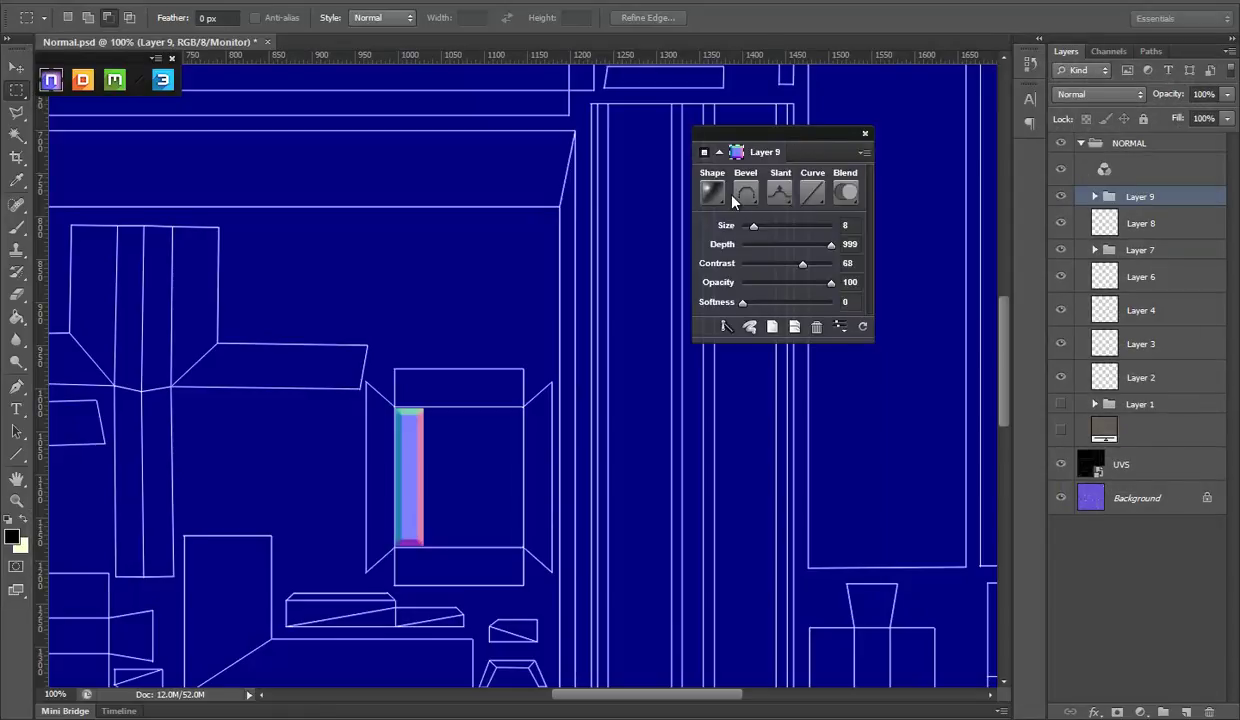
left_click(749, 197)
left_click(680, 285)
left_click(745, 195)
left_click(684, 309)
left_click(745, 195)
left_click(758, 252)
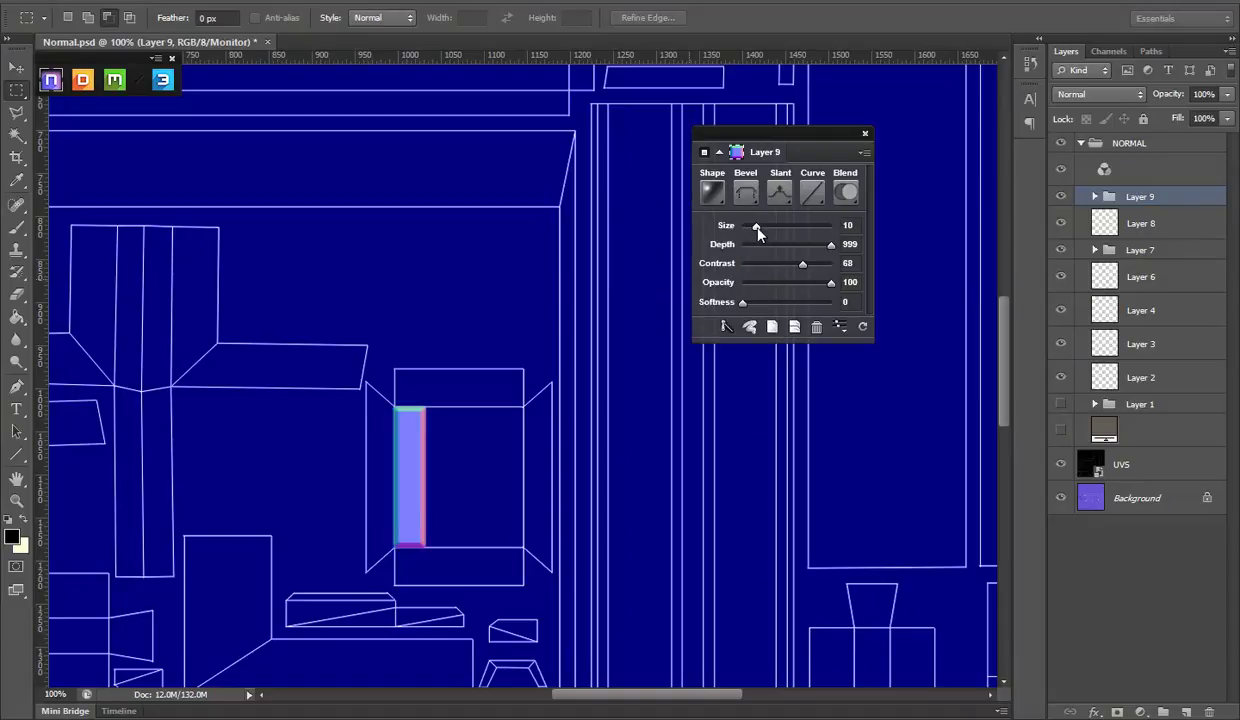
Step: Narrow the strip slightly and raise its bevel contrast to 94
left_click(16, 67)
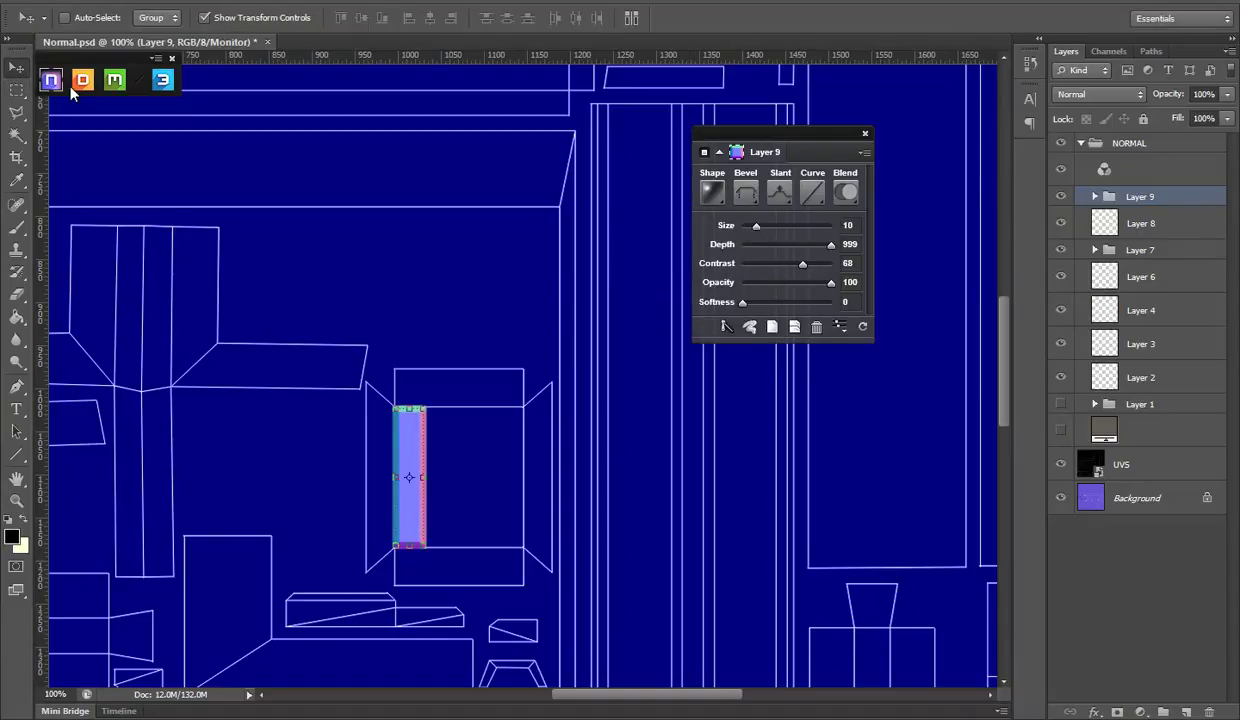
left_click_drag(424, 469, 420, 469)
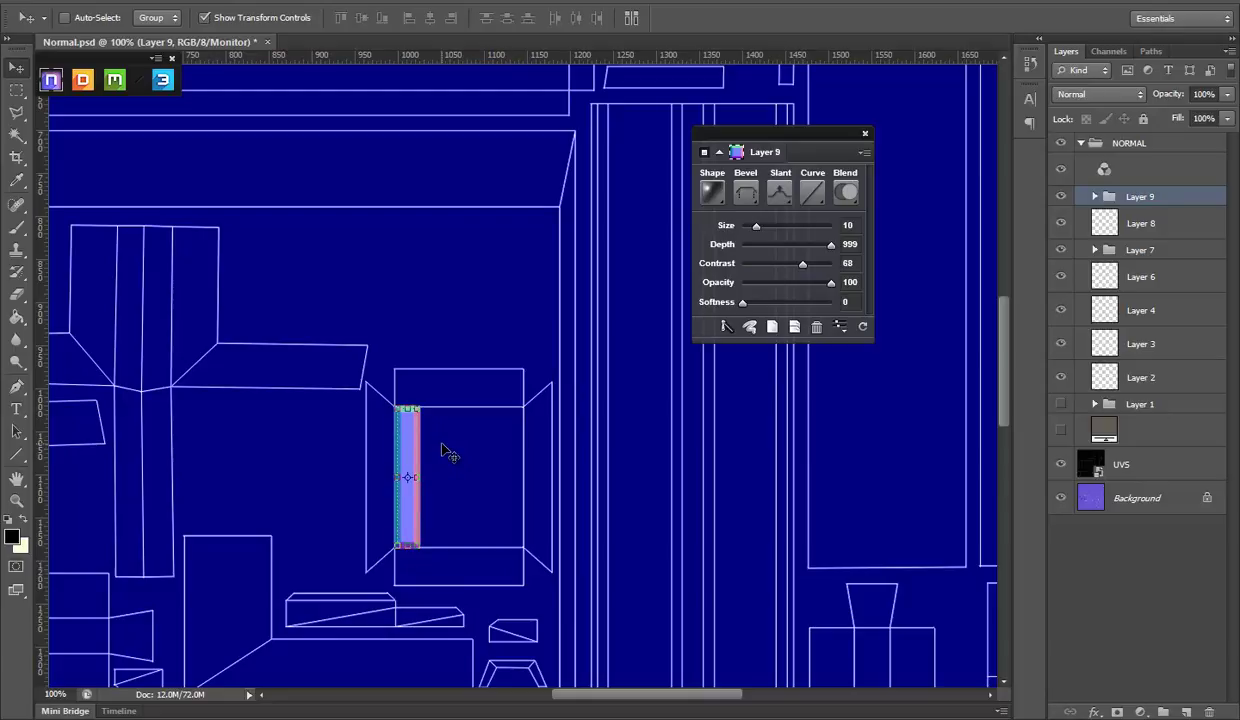
left_click_drag(467, 451, 492, 453)
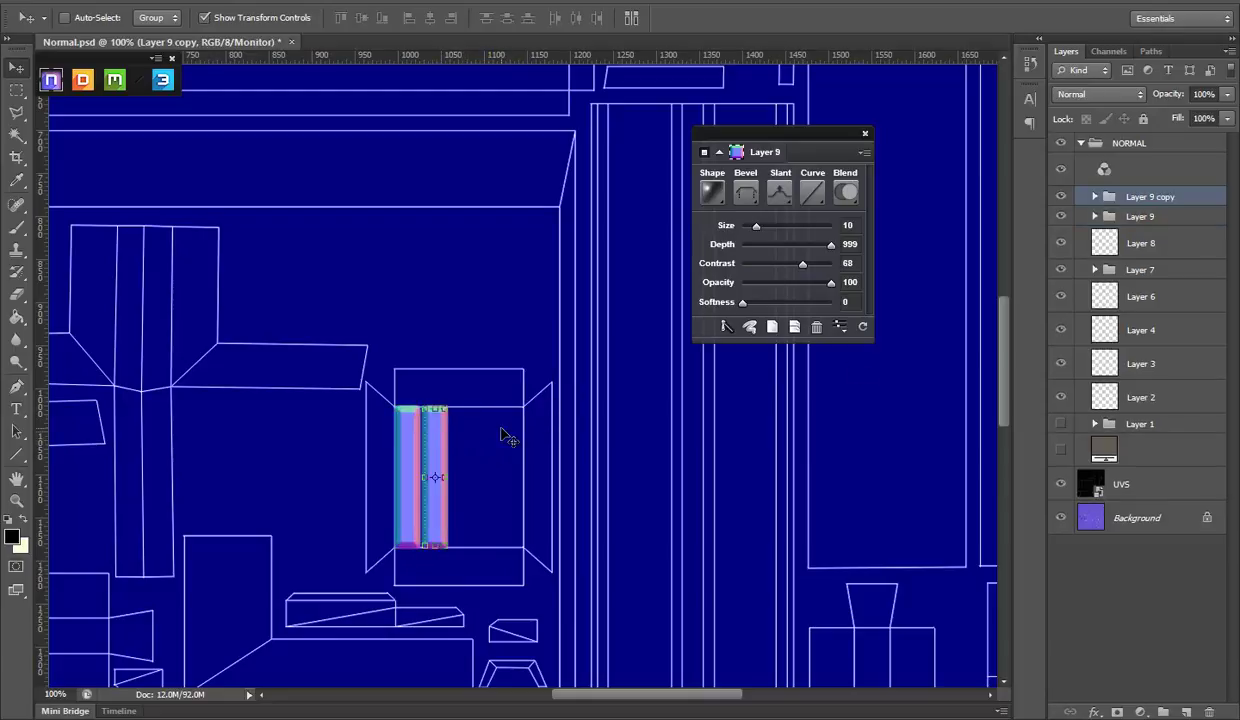
key("ctrl+z")
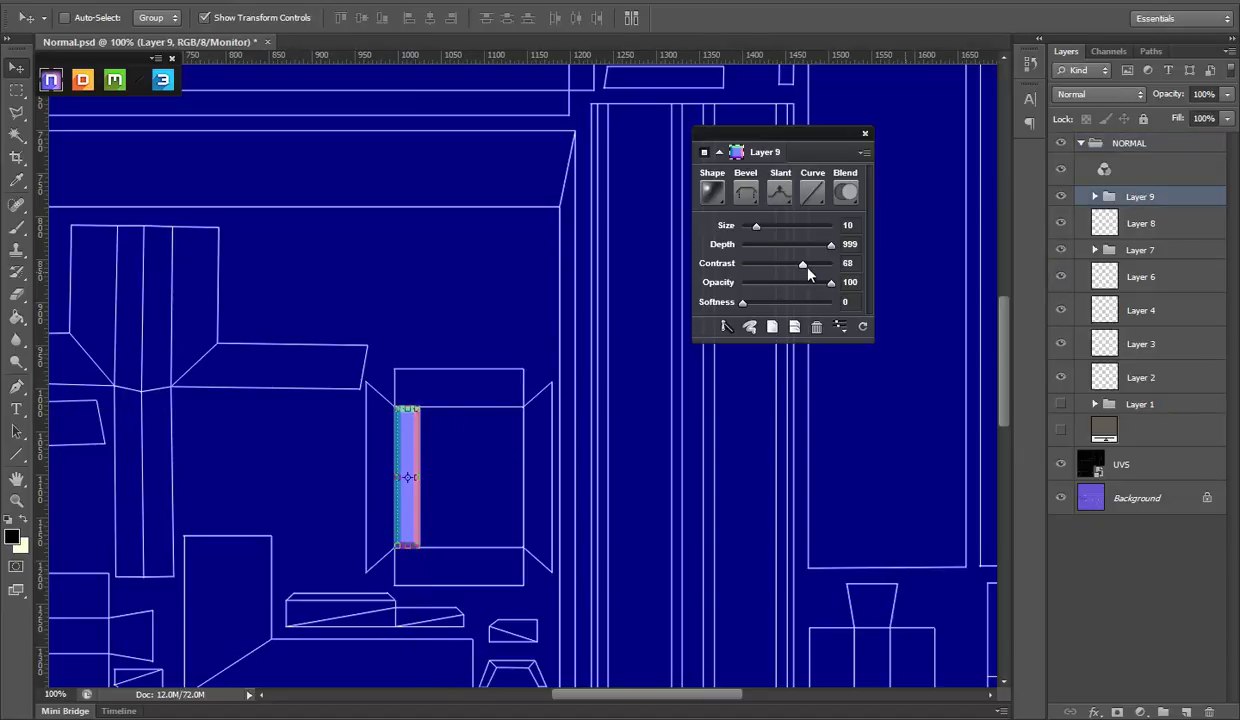
left_click_drag(816, 264, 826, 265)
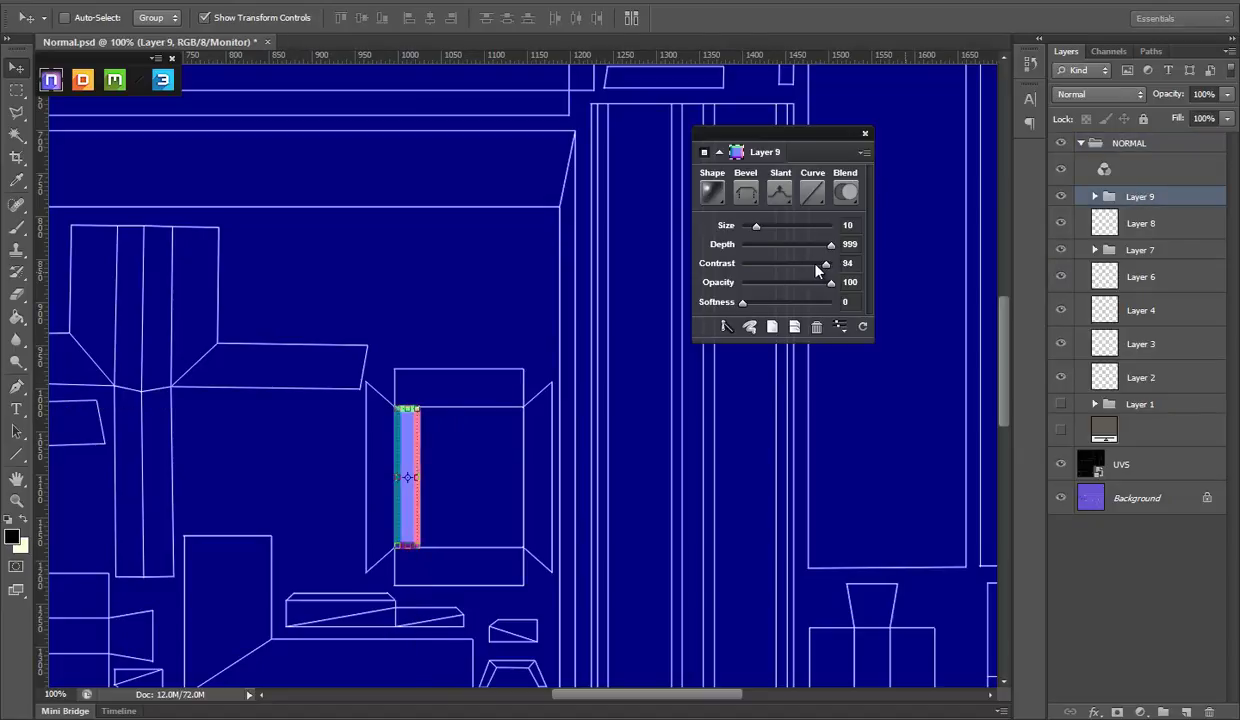
Step: Duplicate the strip twice to the right, spacing the copies about 30 px apart
left_click_drag(443, 464, 478, 464)
key("Right")
key("Right")
key("Right")
key("Right")
key("Right")
key("Right")
key("Left")
left_click_drag(478, 445, 507, 447)
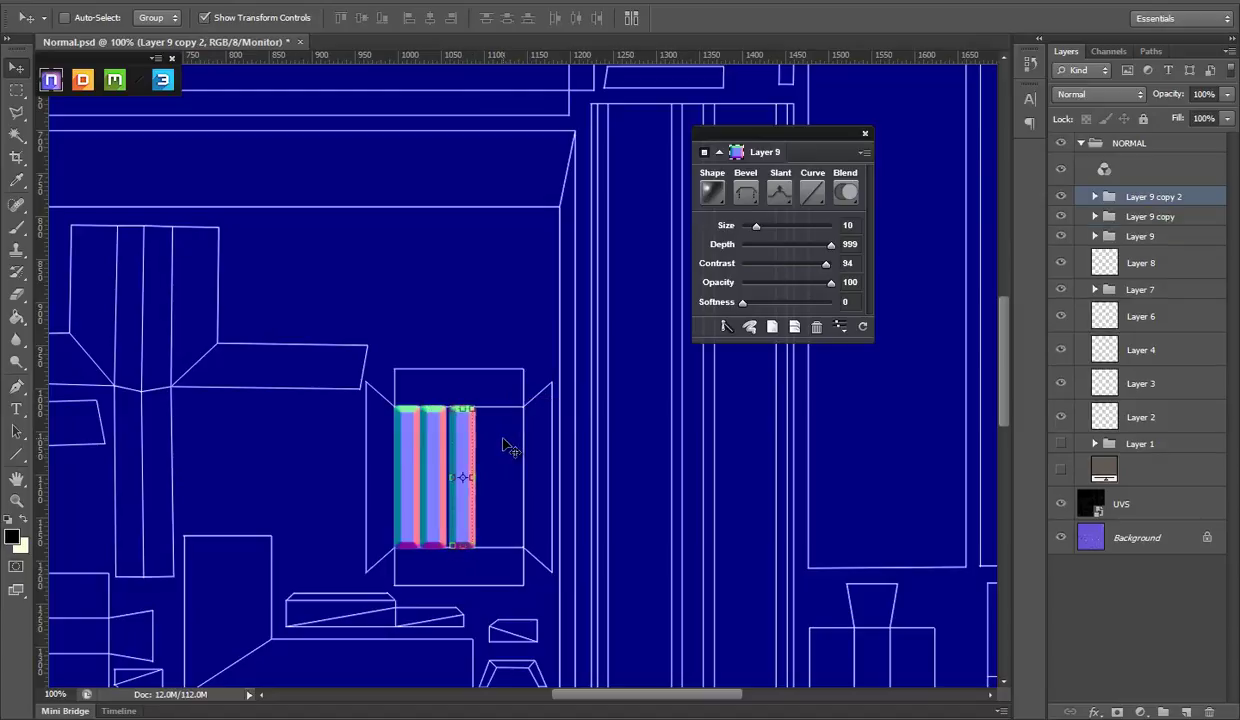
key("Left")
key("Left")
key("Left")
key("Left")
mouse_move(512, 440)
left_mouse_down()
mouse_move(553, 443)
mouse_move(506, 483)
left_mouse_up()
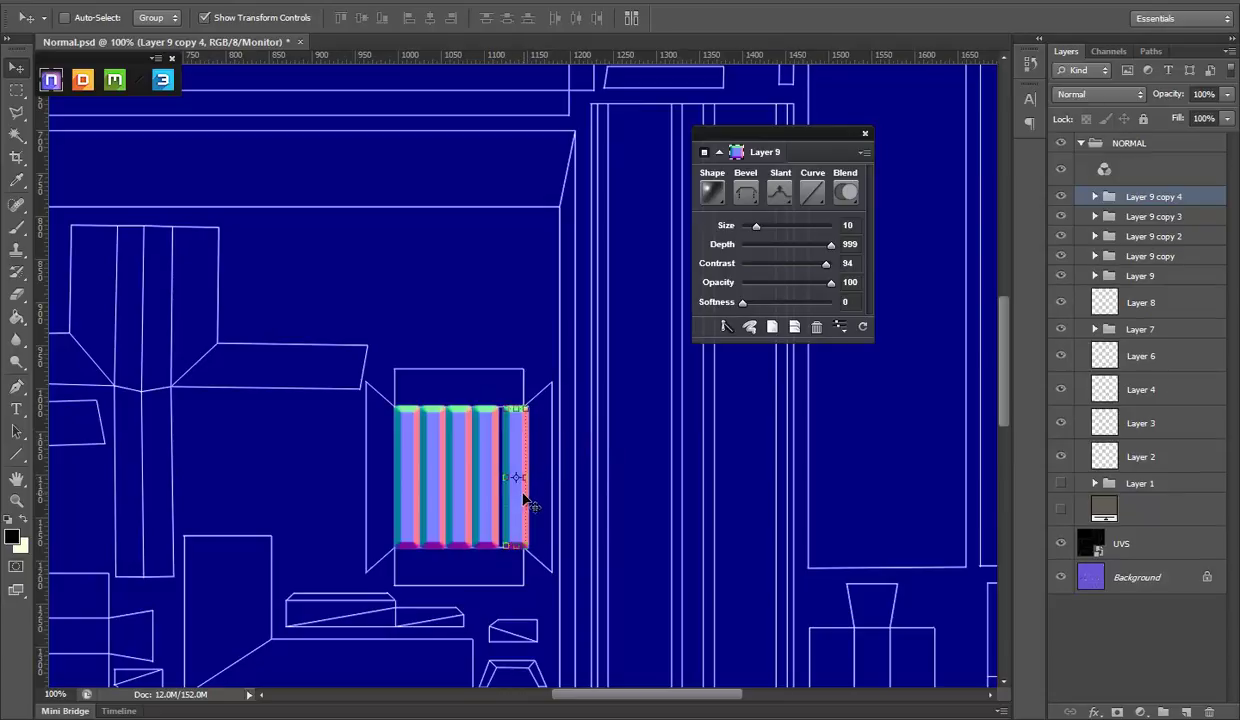
Step: Free-transform the last strip to 19 px wide
key("ctrl+t")
left_click_drag(501, 477, 501, 477)
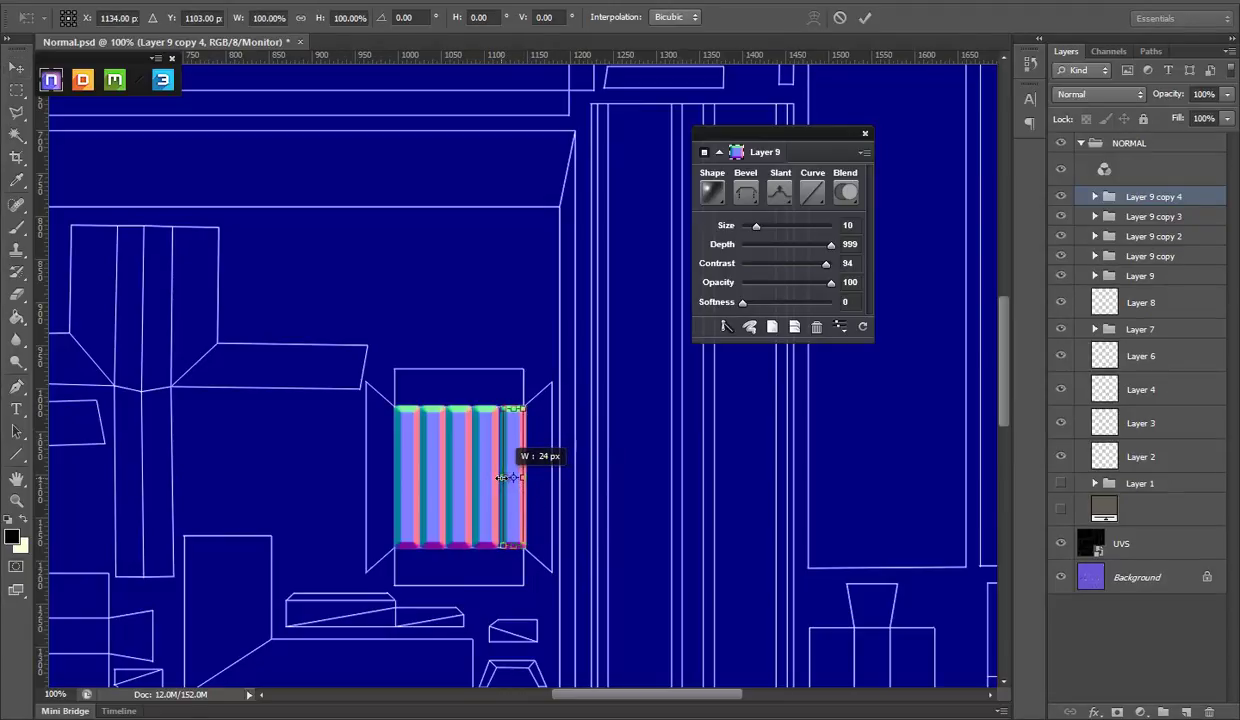
key("Escape")
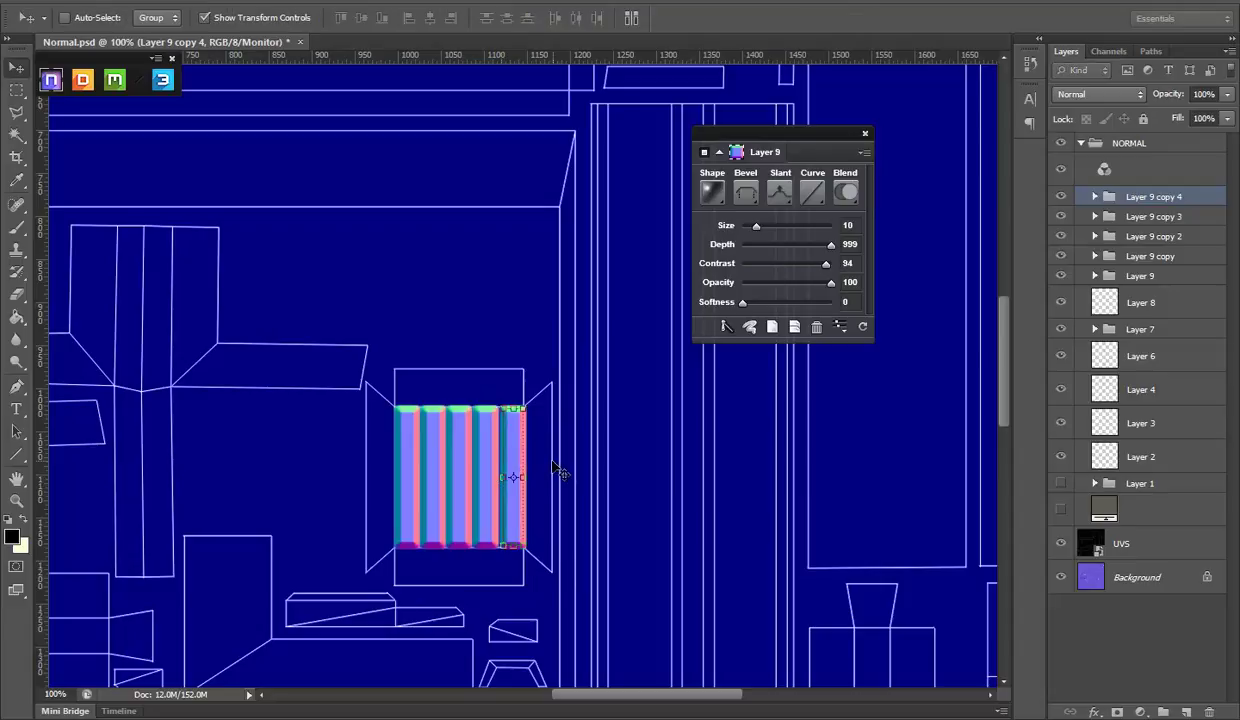
key("ctrl+t")
left_click_drag(519, 477, 514, 477)
key("Return")
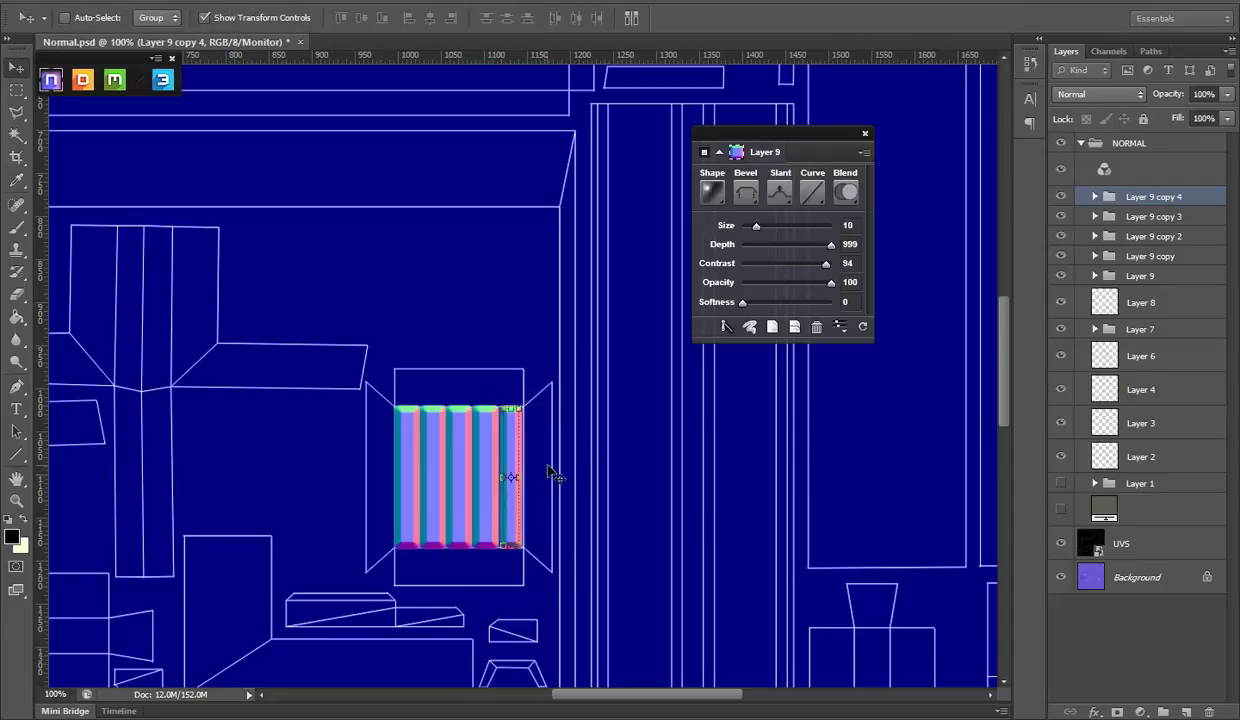
Step: Hide the UVS layer, save Normal.psd, and preview it in Marmoset
left_click(1062, 543)
key("ctrl+s")
key("alt+Tab")
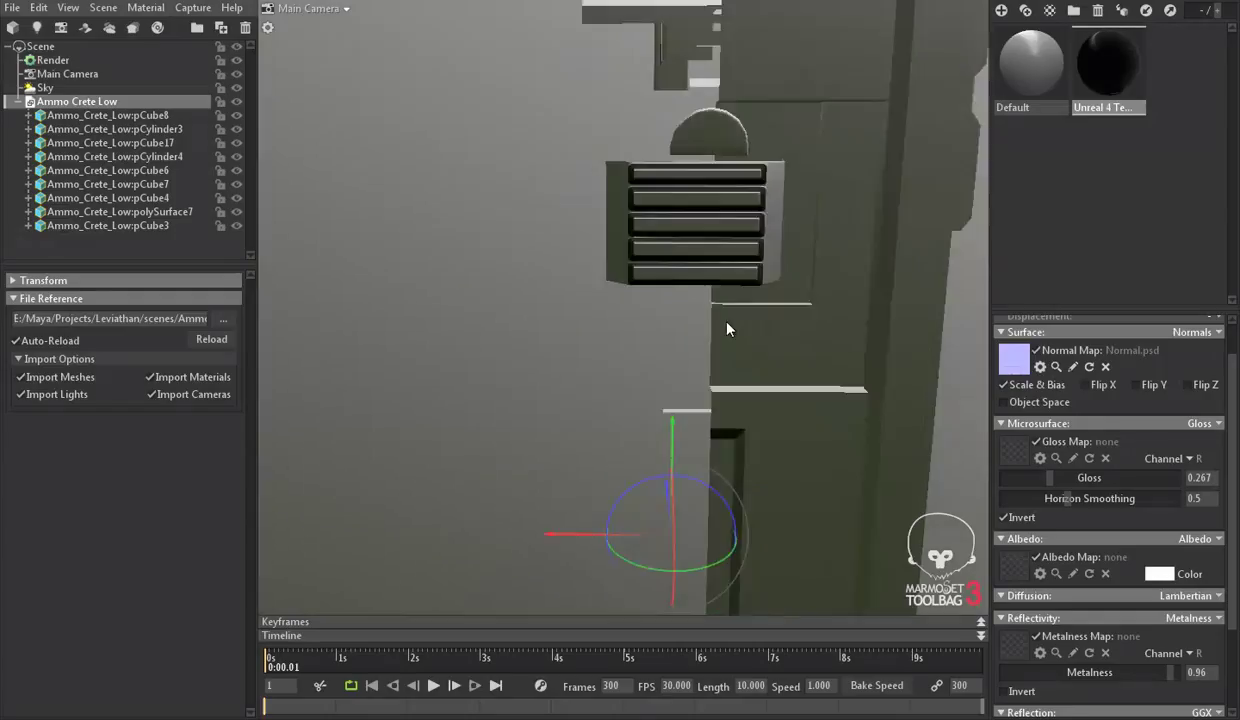
scroll(760, 300, "down", 5)
left_click_drag(800, 268, 660, 295)
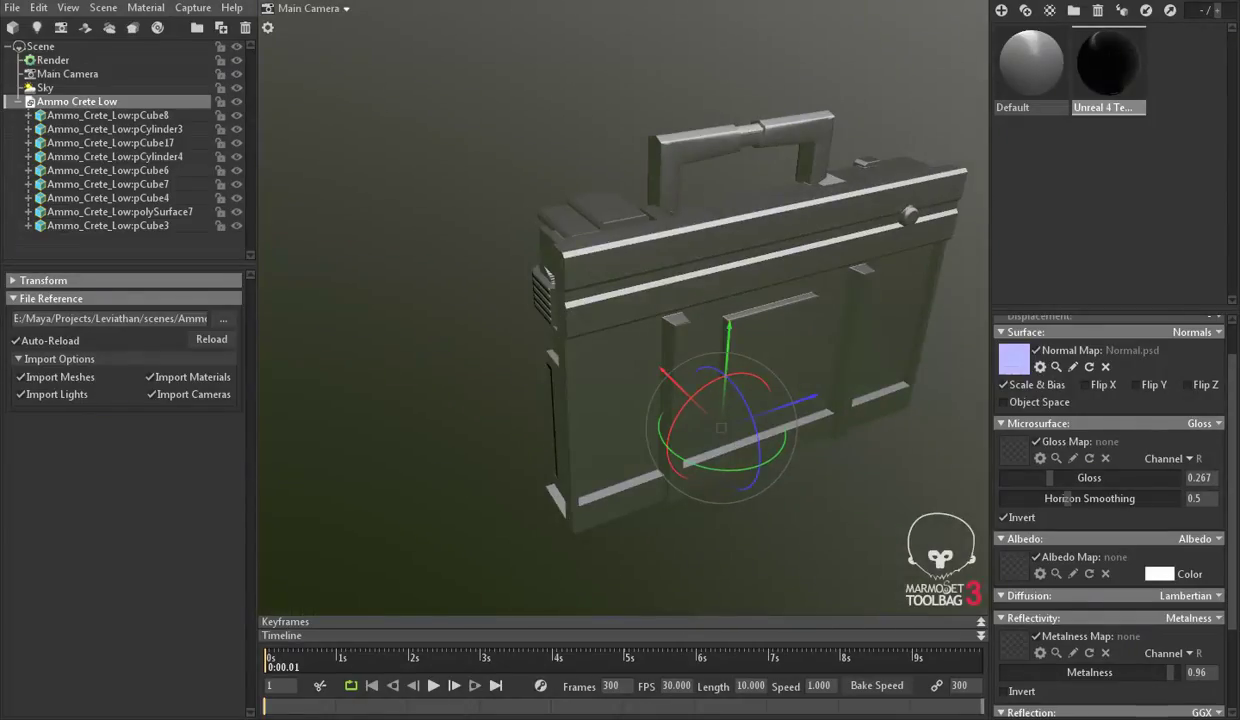
mouse_move(668, 403)
left_mouse_down()
mouse_move(655, 310)
mouse_move(607, 305)
mouse_move(755, 313)
mouse_move(725, 373)
mouse_move(786, 415)
mouse_move(742, 371)
mouse_move(750, 358)
mouse_move(725, 390)
mouse_move(688, 343)
mouse_move(634, 382)
mouse_move(634, 346)
mouse_move(616, 460)
left_mouse_up()
scroll(755, 313, "up", 3)
scroll(747, 307, "up", 3)
scroll(812, 310, "up", 2)
mouse_move(590, 400)
left_mouse_down()
mouse_move(418, 99)
mouse_move(520, 248)
mouse_move(600, 470)
left_mouse_up()
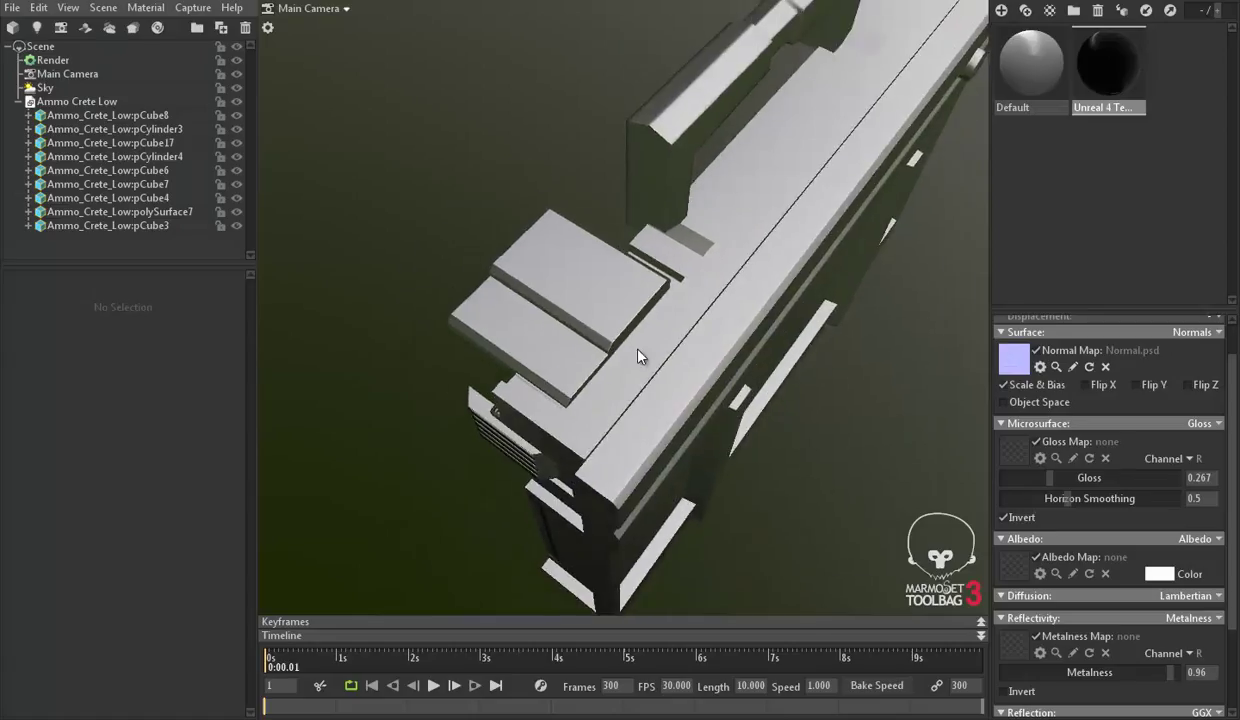
mouse_move(640, 356)
left_mouse_down()
mouse_move(620, 387)
mouse_move(631, 376)
mouse_move(554, 351)
mouse_move(633, 390)
left_mouse_up()
Step: In Maya, select a face on the pCube8 box to locate its UV shell
left_click(567, 298)
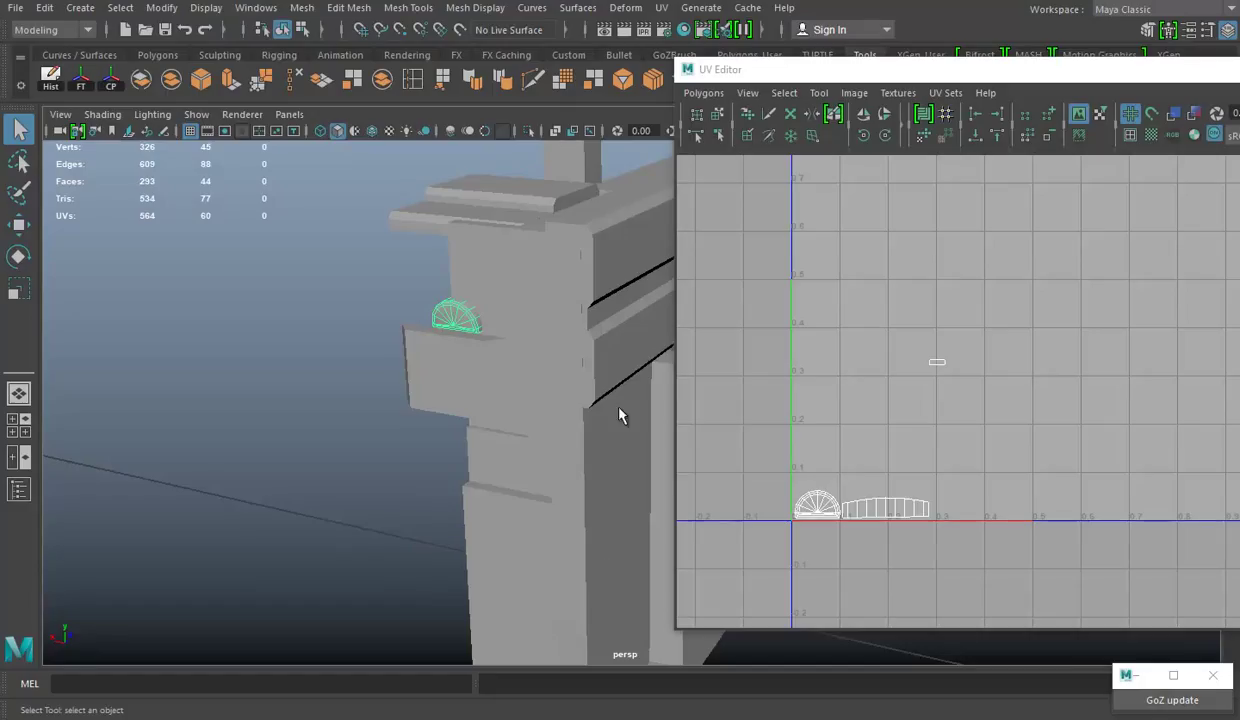
mouse_move(620, 415)
left_mouse_down()
mouse_move(576, 410)
mouse_move(446, 565)
left_mouse_up()
left_click(413, 440)
mouse_move(413, 440)
left_mouse_down()
mouse_move(434, 353)
mouse_move(607, 711)
left_mouse_up()
right_click(435, 296)
left_click(408, 367)
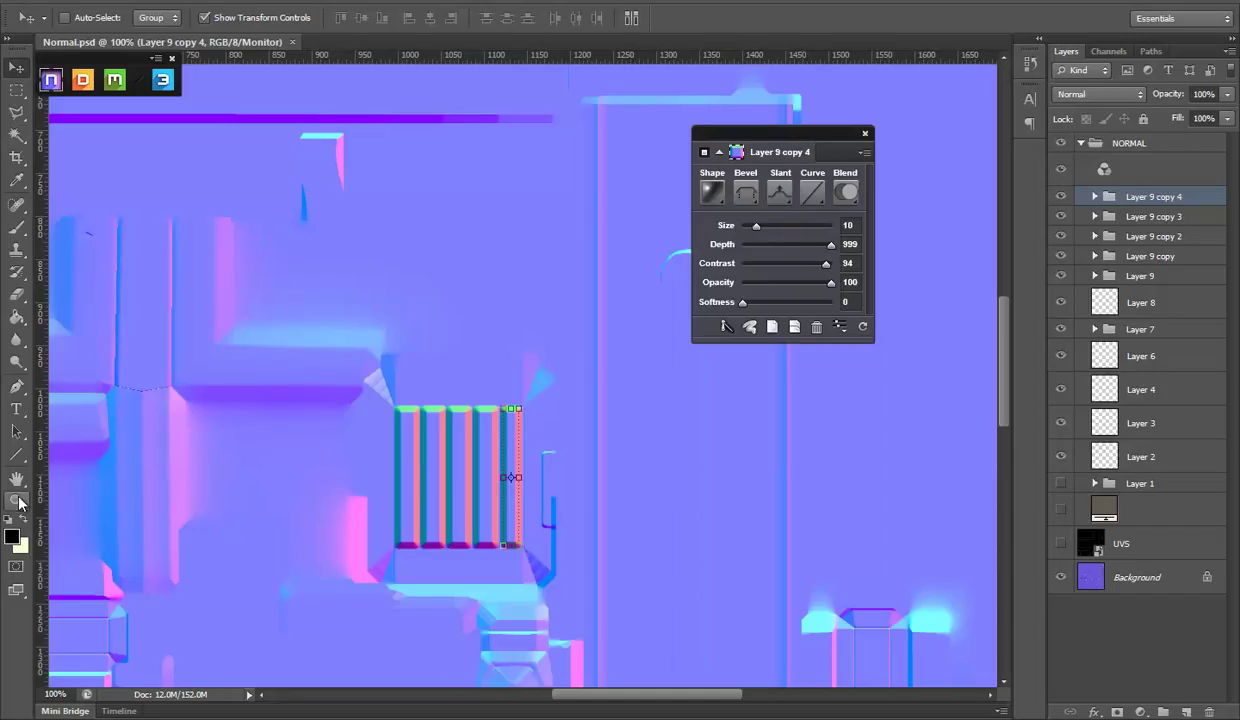
Step: Zoom the canvas to 200% centred on the latch plate UV shell
key("z")
left_click(393, 340, "alt")
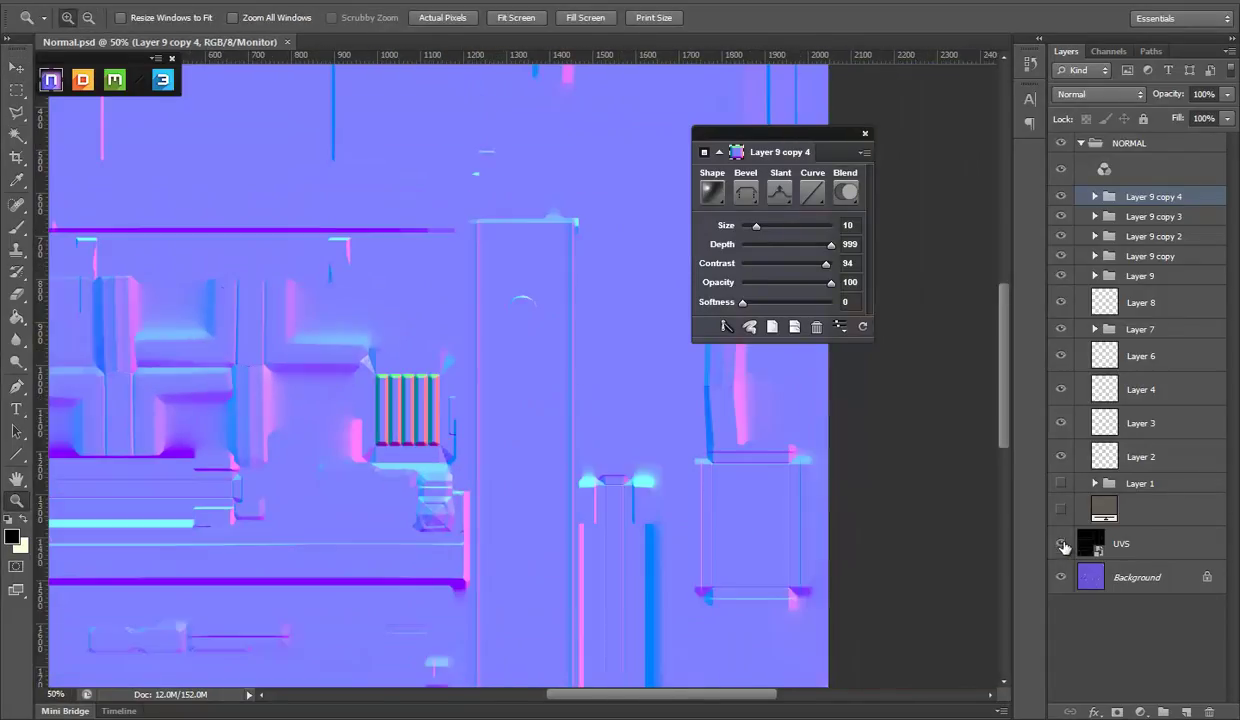
left_click_drag(423, 413, 465, 390)
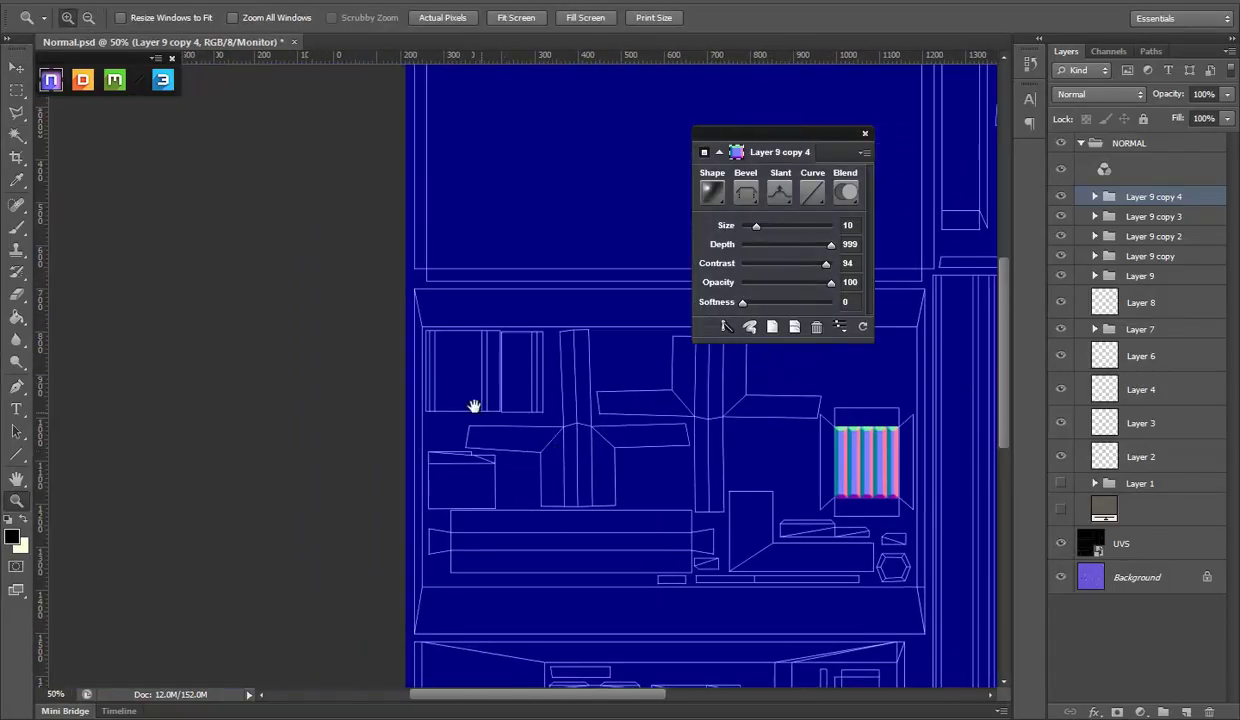
left_click(498, 371)
left_click(517, 366)
left_click(479, 354)
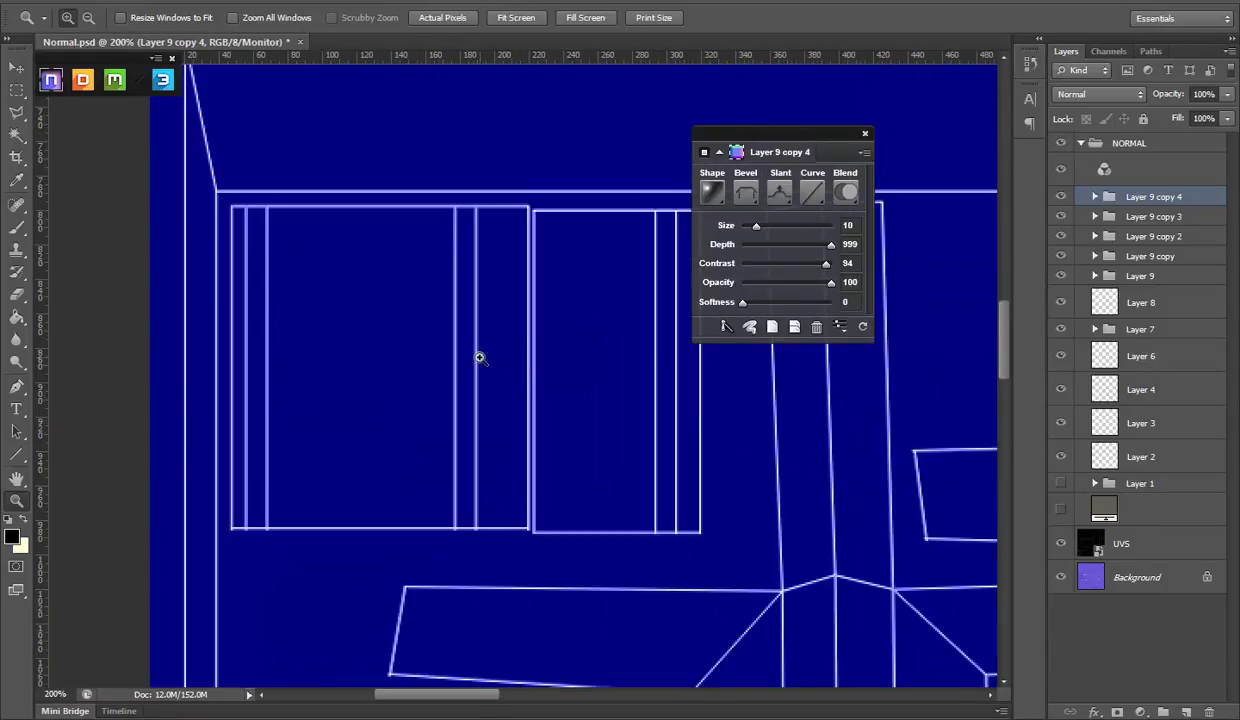
left_click_drag(479, 354, 453, 365)
Step: Marquee the plate's outer rectangle and subtract the inner area to leave a frame
left_click(16, 89)
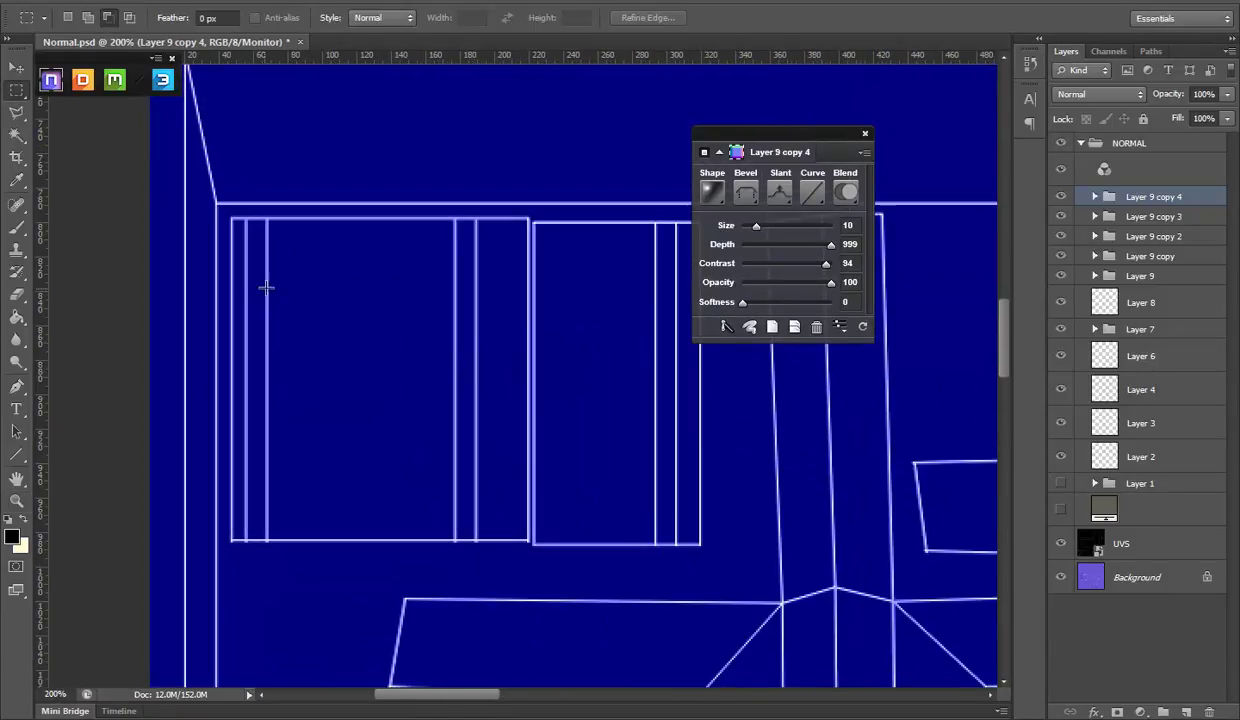
mouse_move(270, 220)
left_mouse_down()
mouse_move(356, 335)
mouse_move(452, 537)
left_mouse_up()
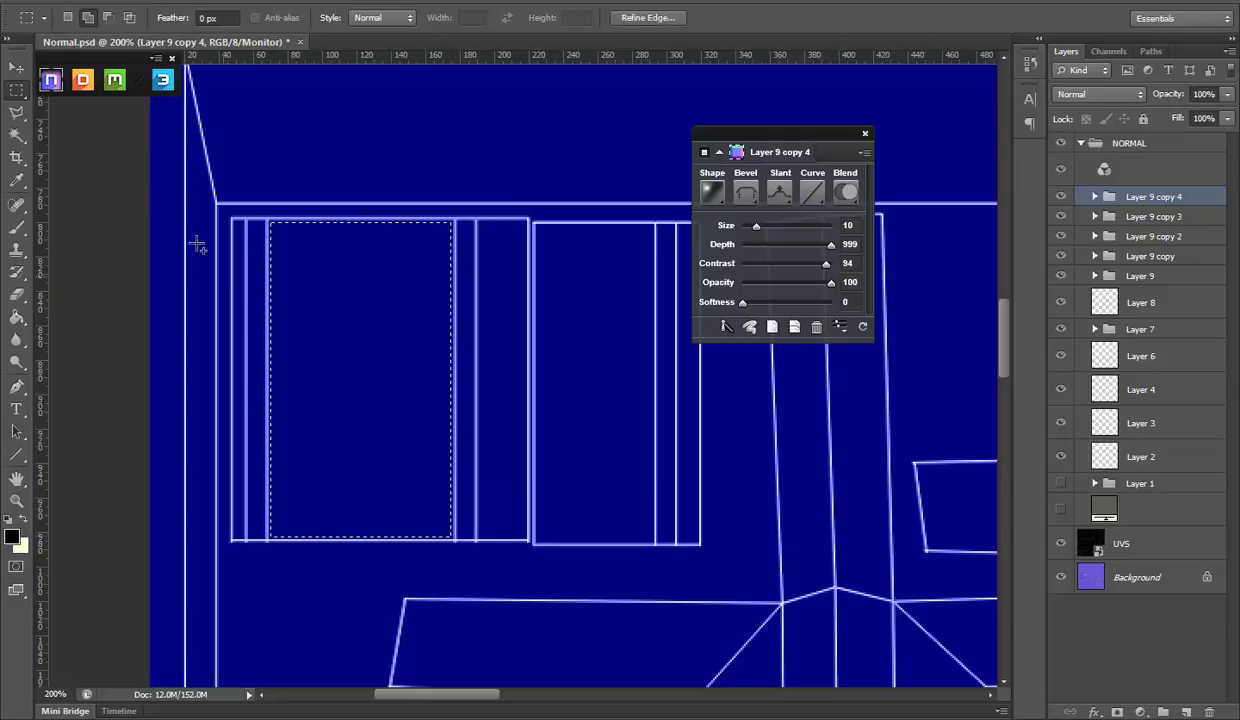
left_click(108, 18)
mouse_move(555, 315)
left_mouse_down()
mouse_move(354, 343)
mouse_move(417, 521)
mouse_move(437, 528)
left_mouse_up()
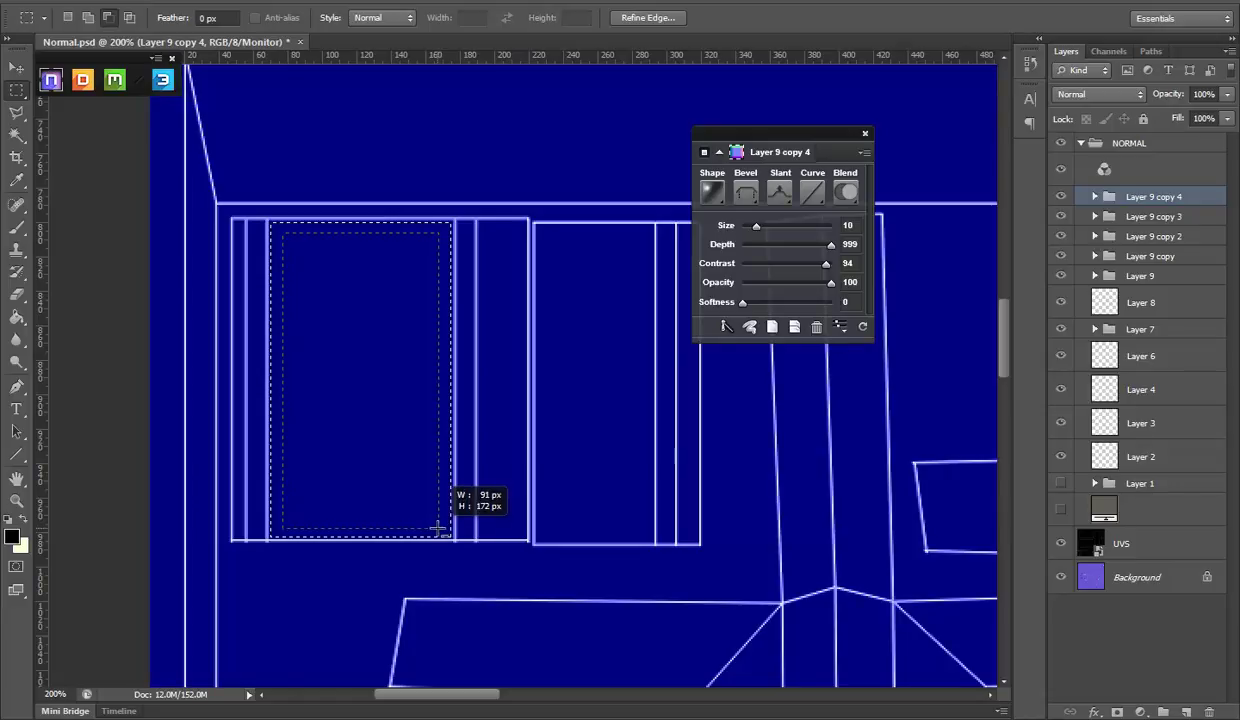
left_click_drag(437, 528, 398, 525)
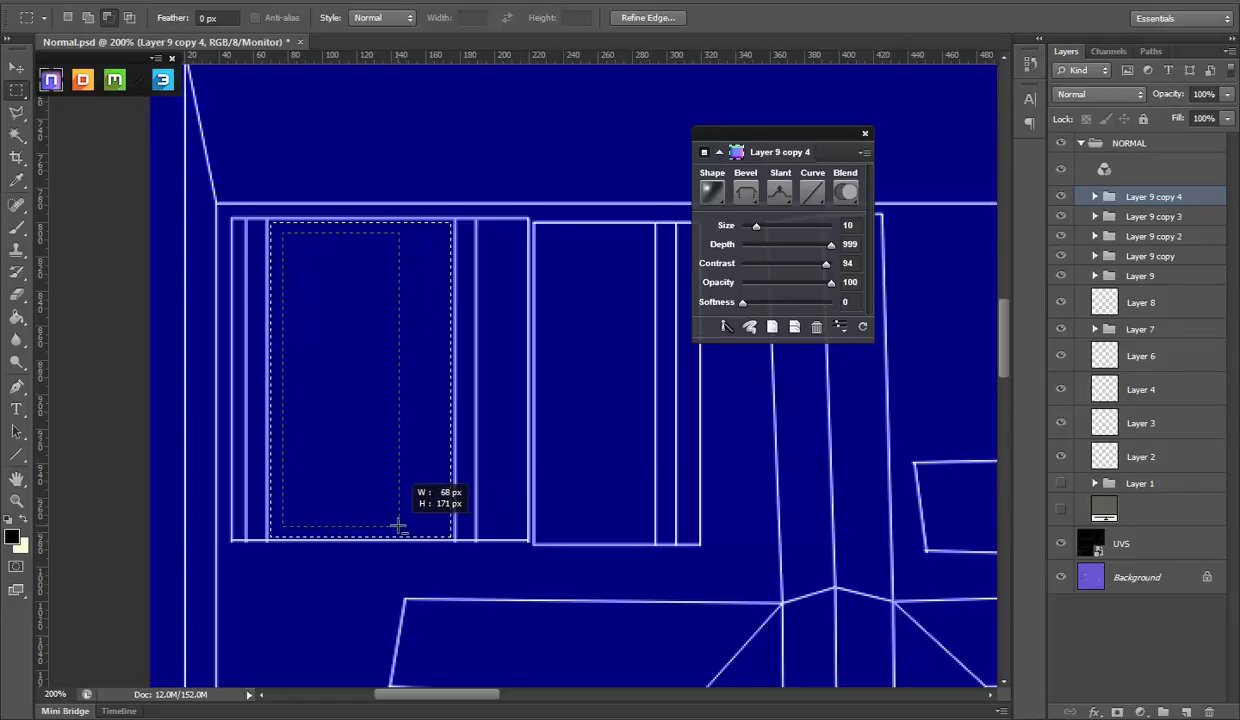
Step: Bevel the frame with nDo, slanting Down with a rounded curve profile
left_click(791, 238)
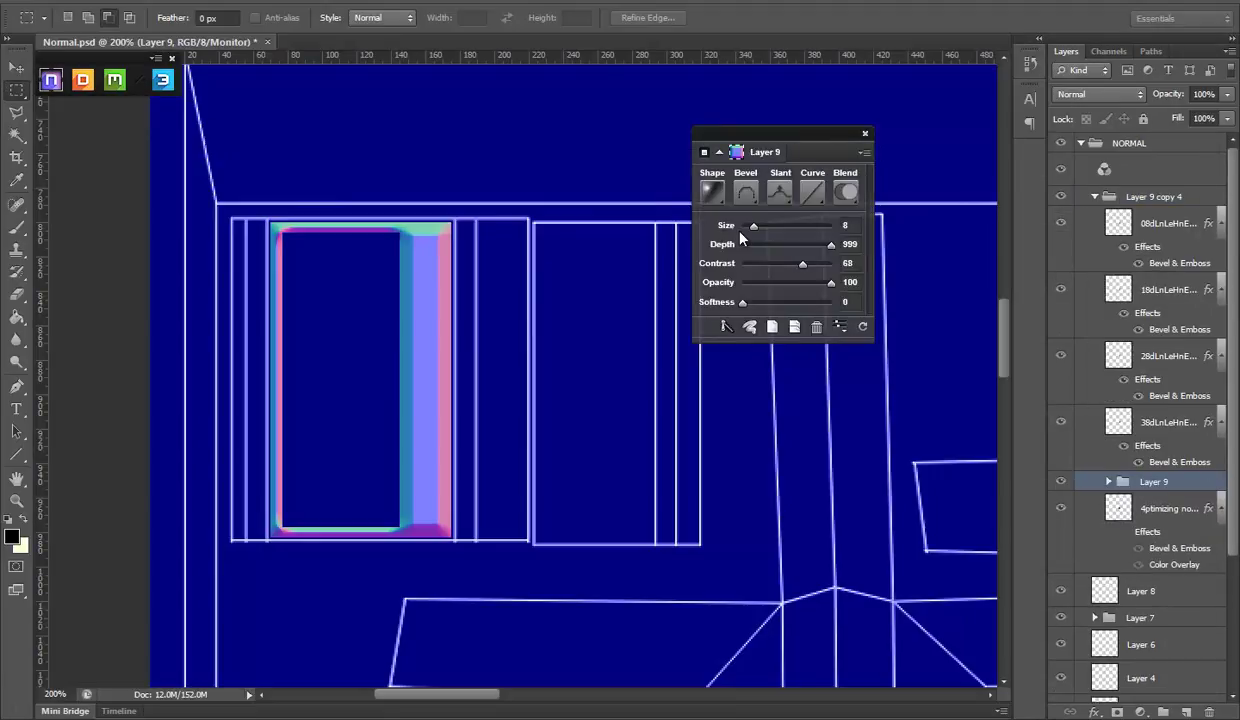
left_click(781, 197)
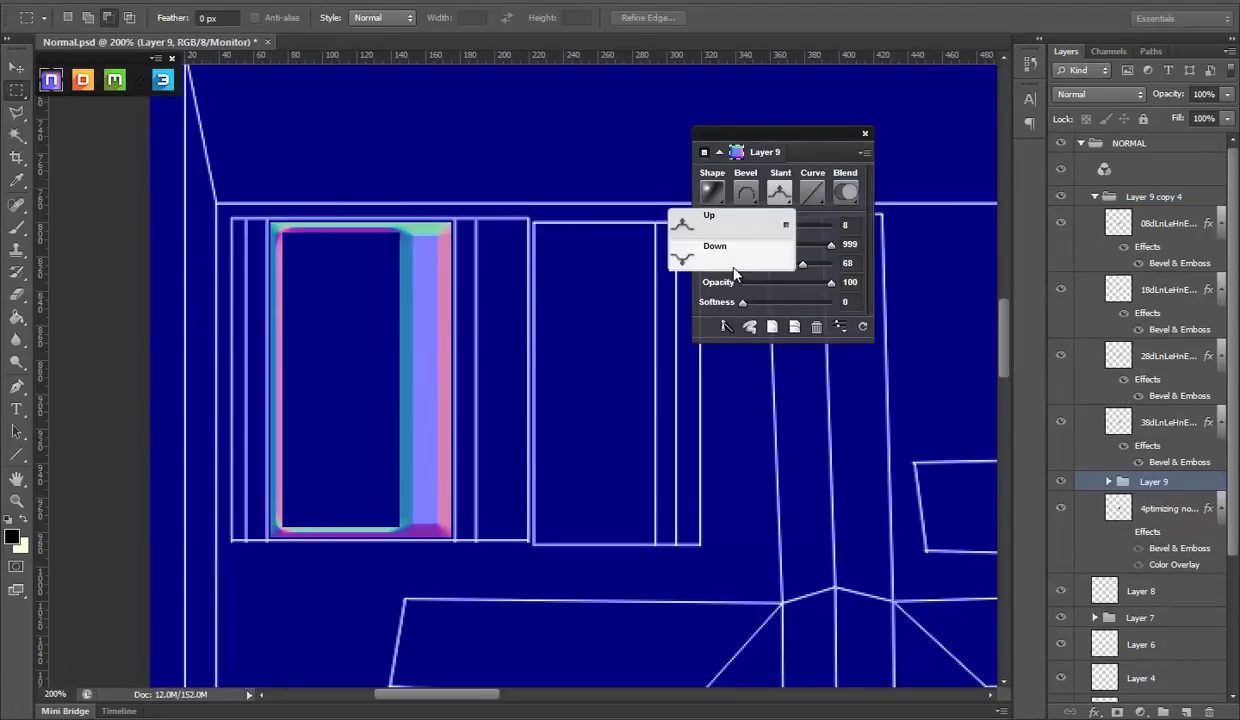
left_click(733, 259)
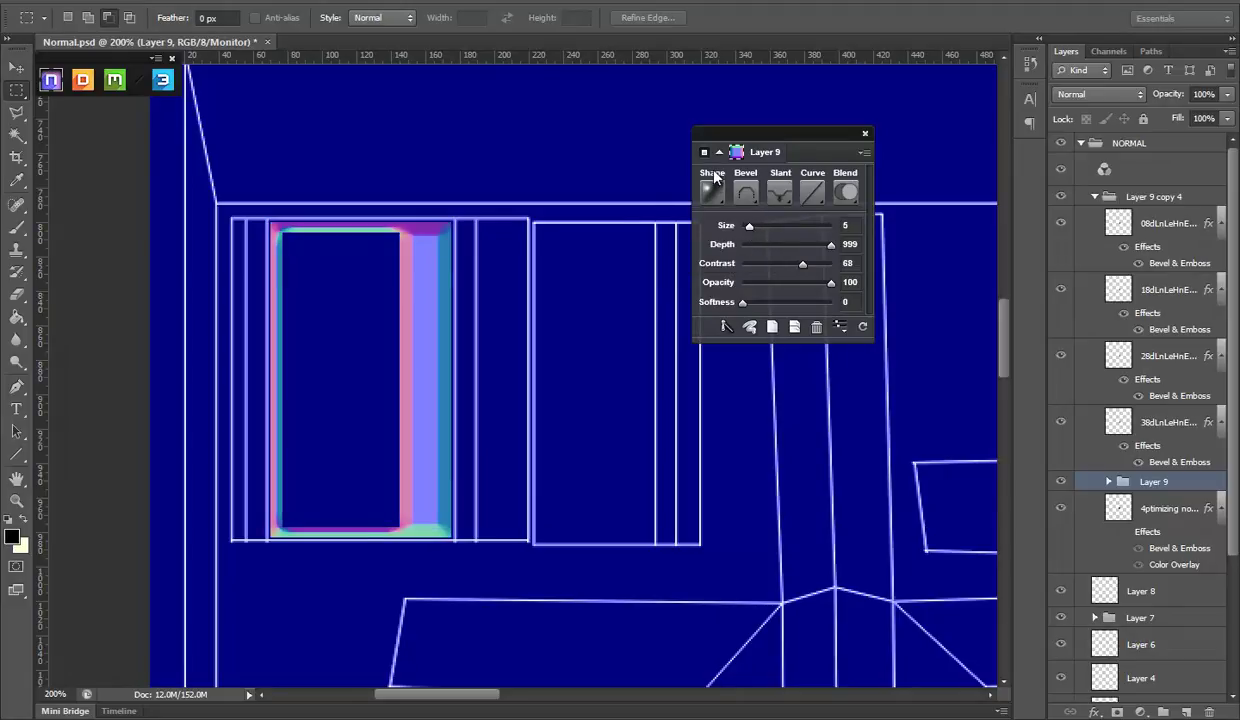
left_click(822, 190)
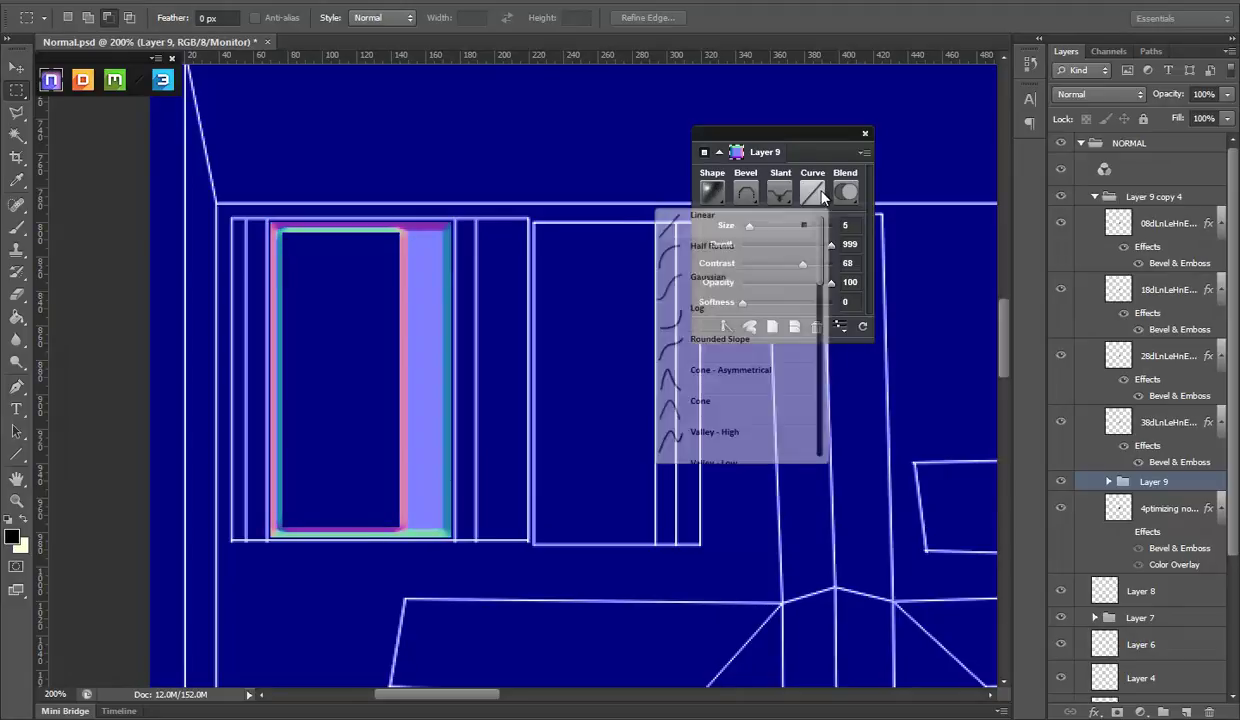
left_click(722, 253)
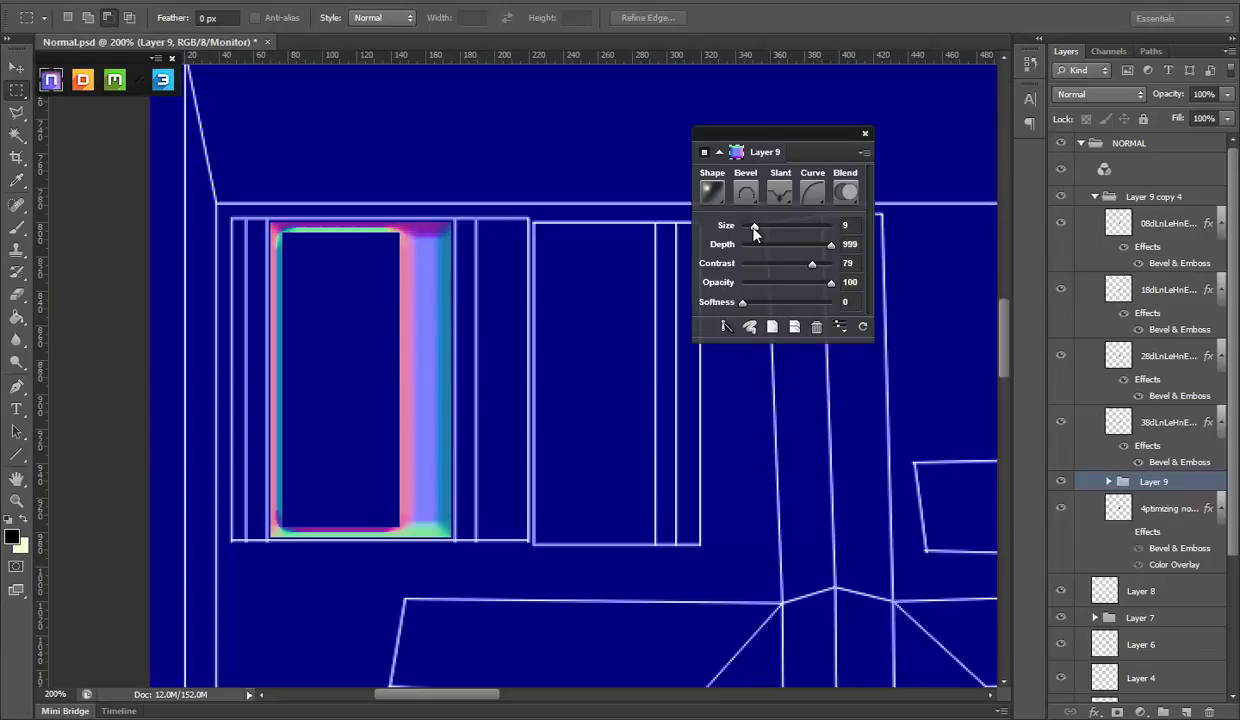
Step: Hide the UV wireframe and inspect the recessed plate on the crate
scroll(1115, 560, "down", 1)
scroll(1115, 595, "down", 4)
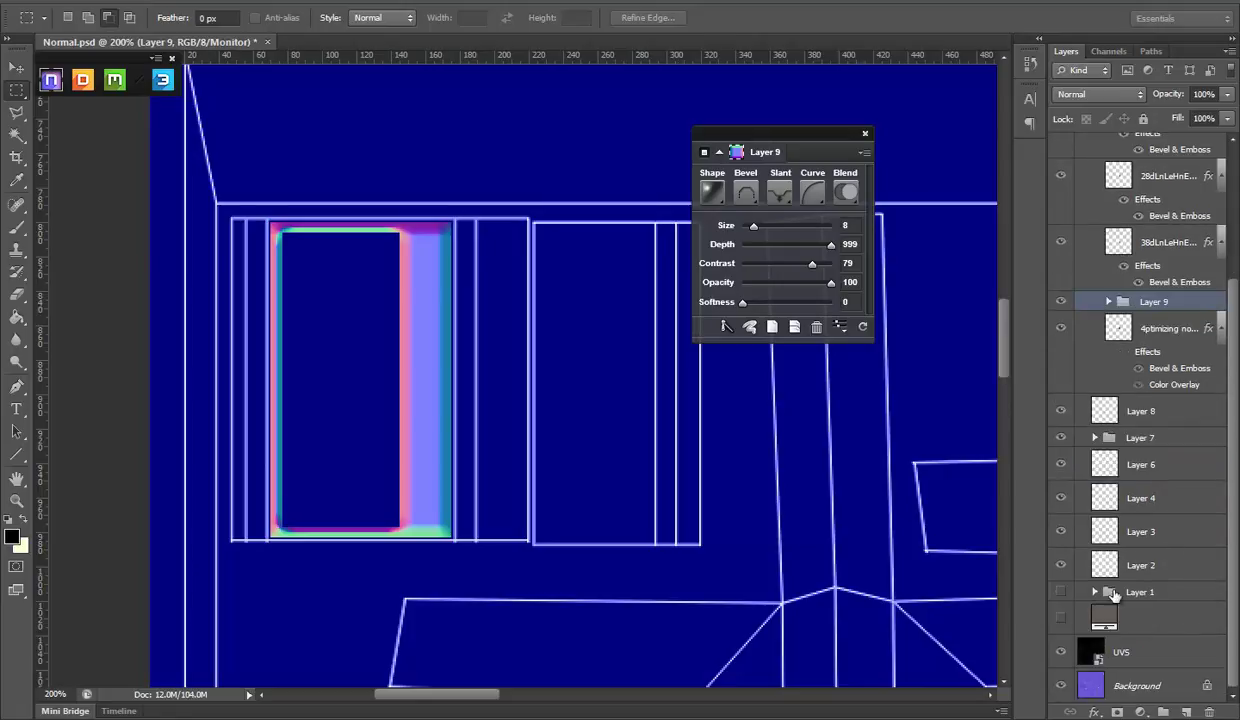
left_click(1060, 652)
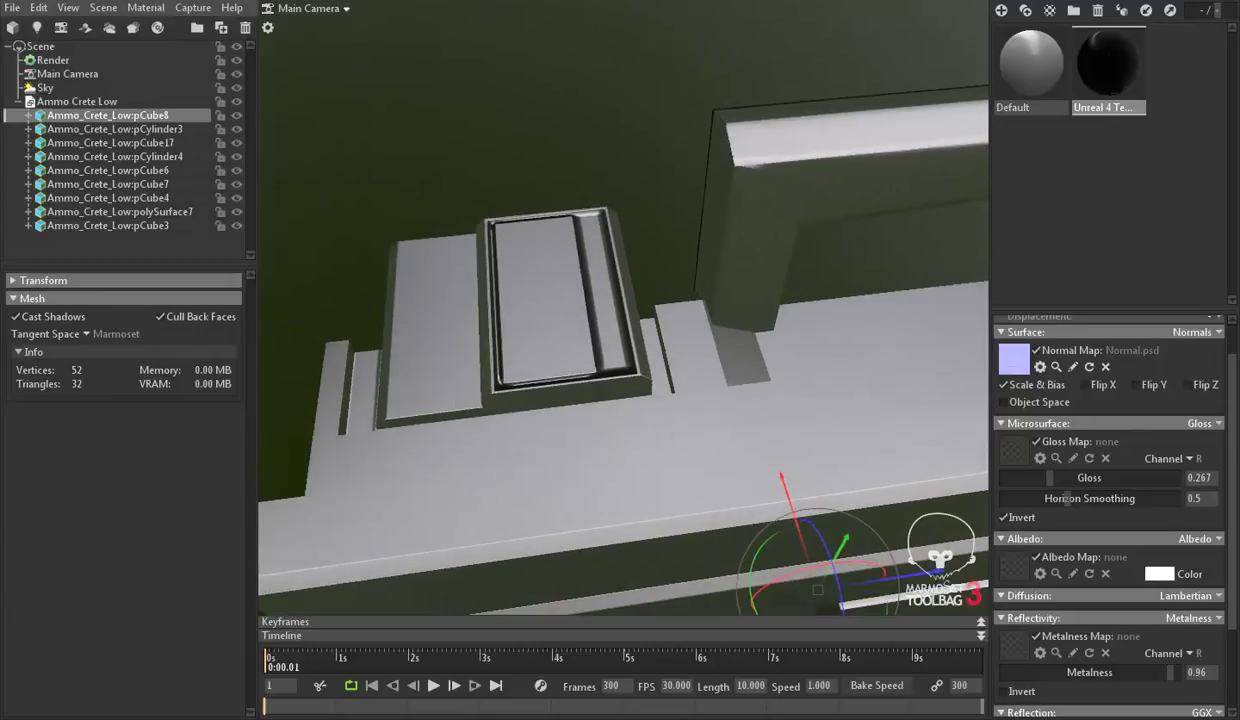
mouse_move(642, 329)
left_mouse_down()
mouse_move(744, 352)
mouse_move(727, 332)
left_mouse_up()
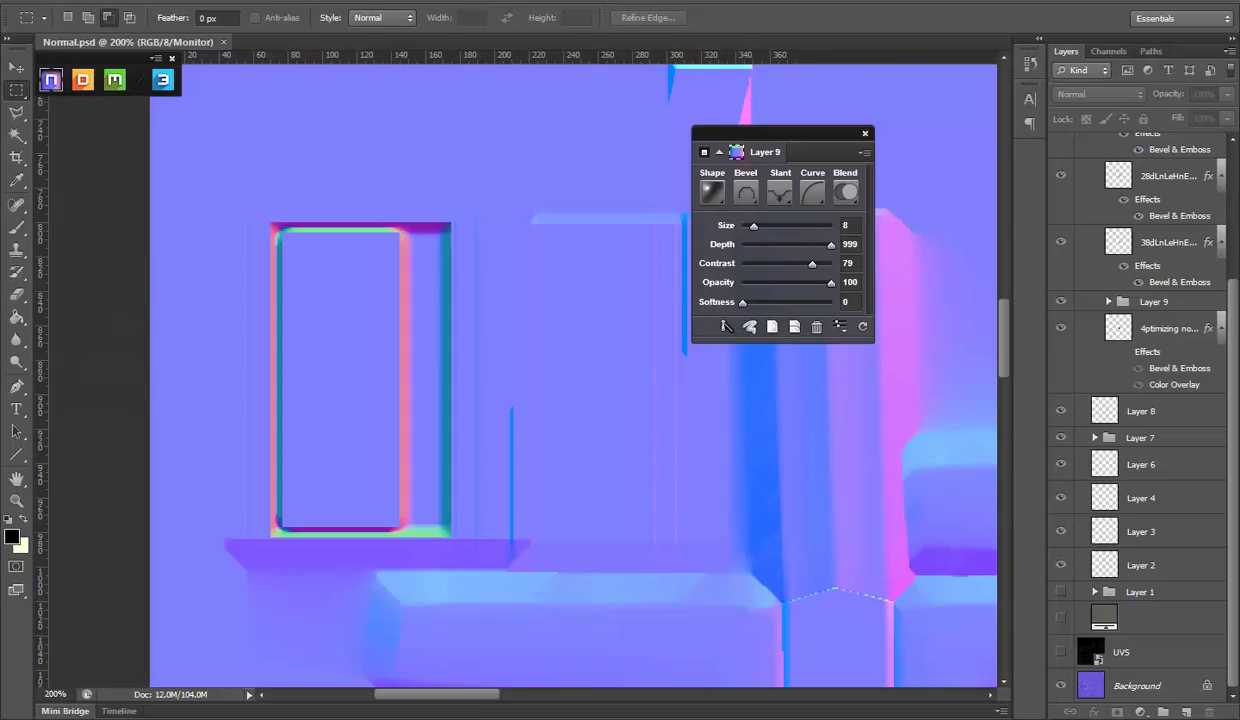
Step: Toggle the Layer 9 copy 4 group's visibility to compare, then collapse it
left_click(771, 188)
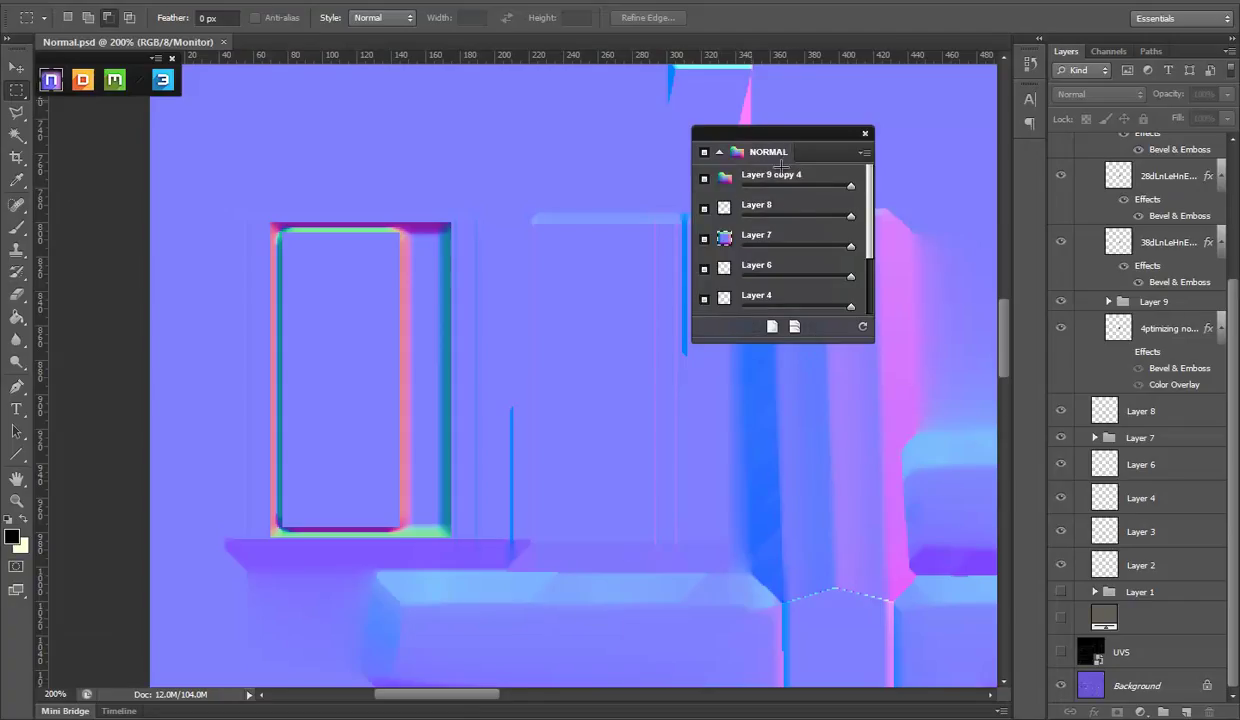
left_click(1155, 200)
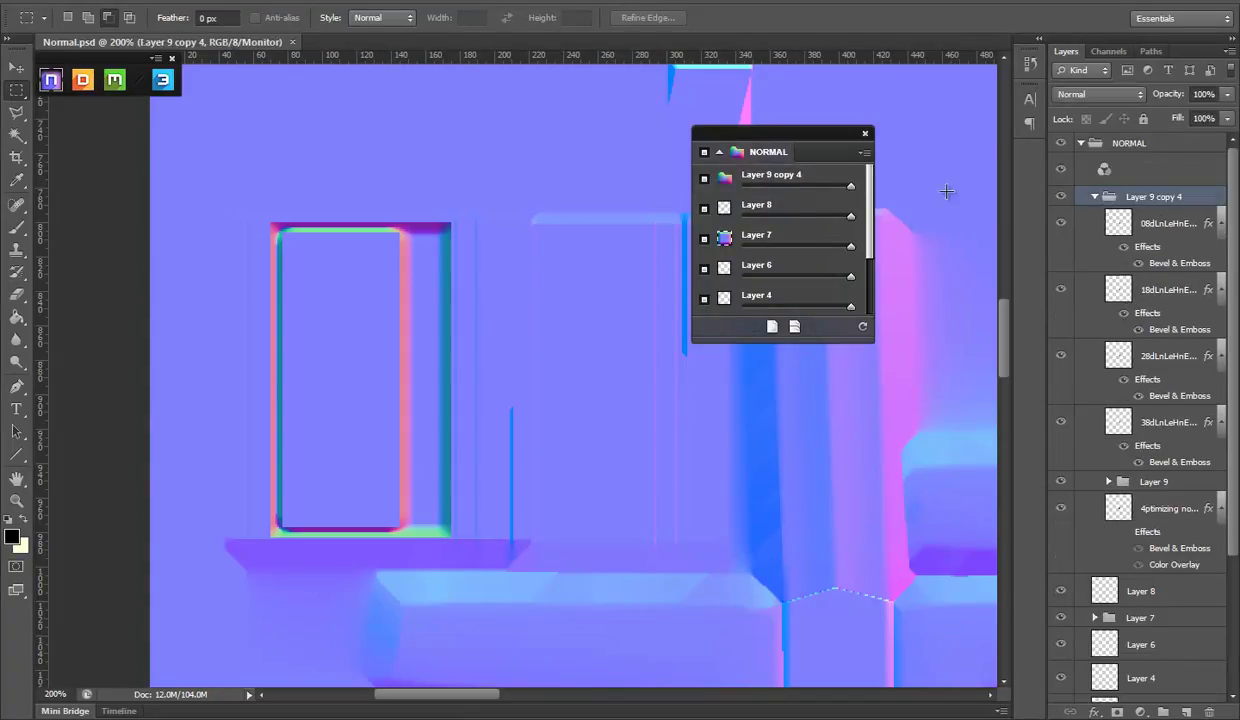
left_click(770, 176)
left_click(1061, 196)
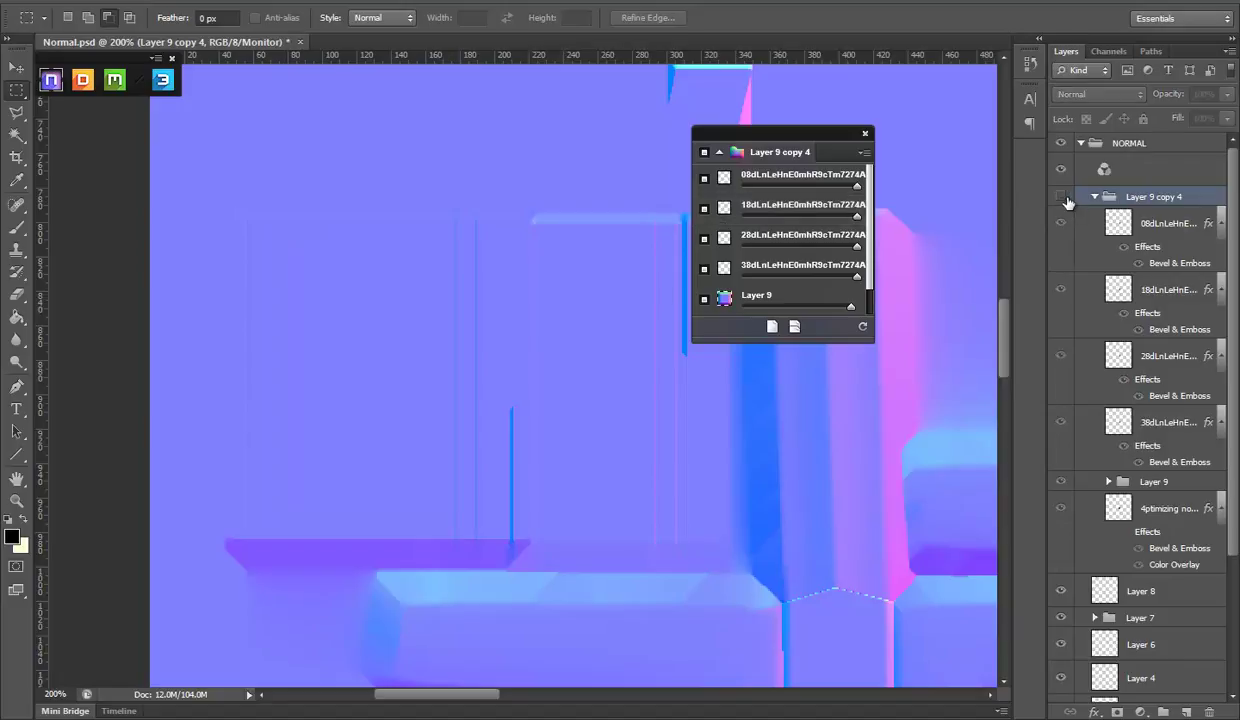
scroll(868, 257, "down", 1)
scroll(840, 275, "up", 1)
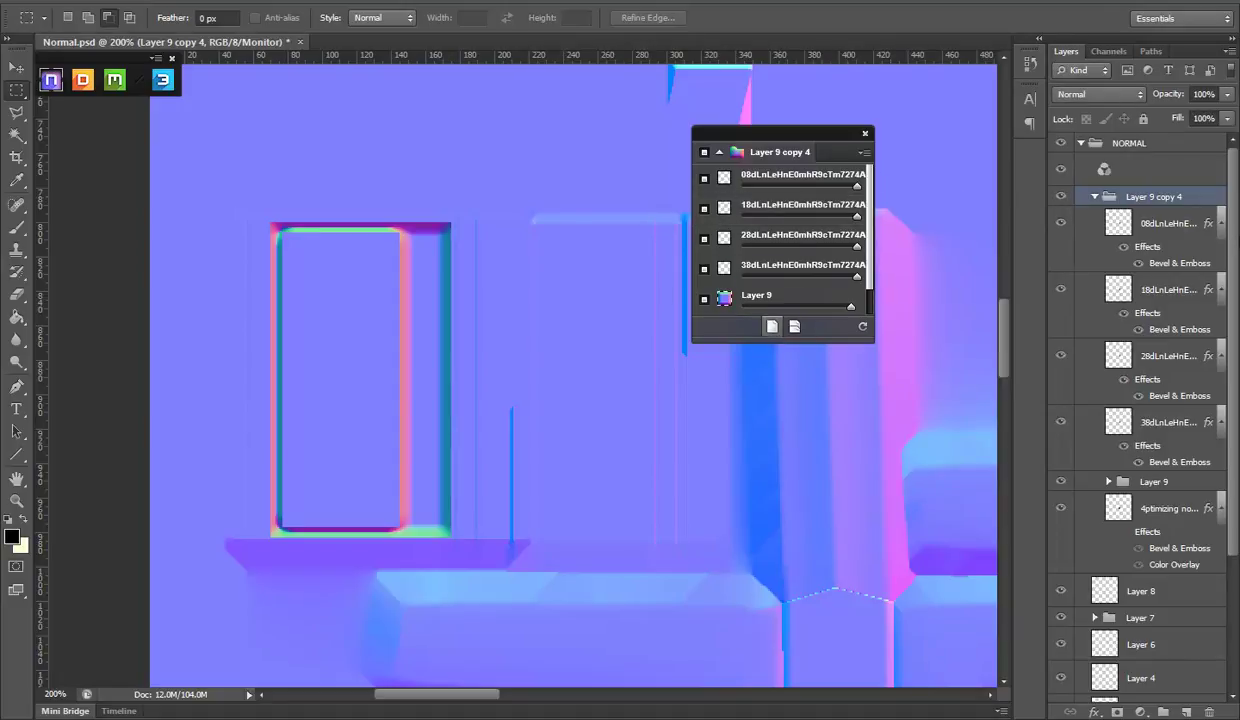
left_click(1095, 197)
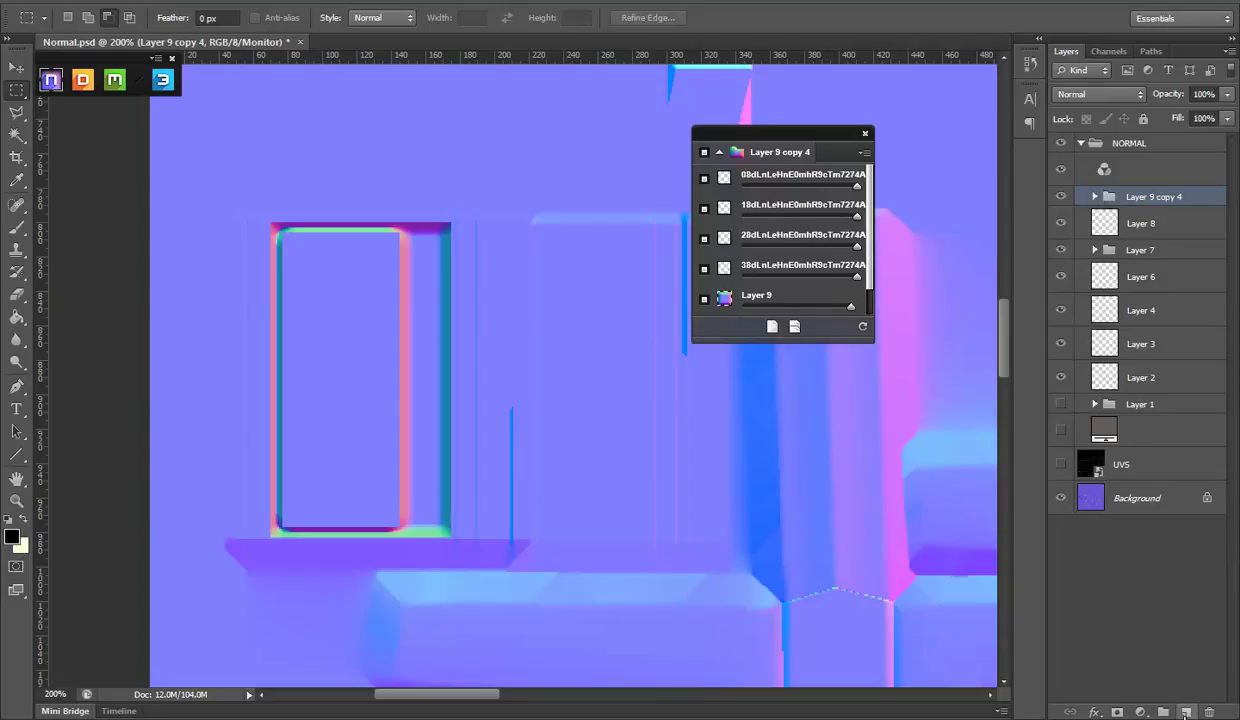
Step: Create empty Layer 10 and show the UV wireframe again
left_click(1185, 712)
scroll(660, 400, "down", 1)
scroll(670, 412, "right", 3)
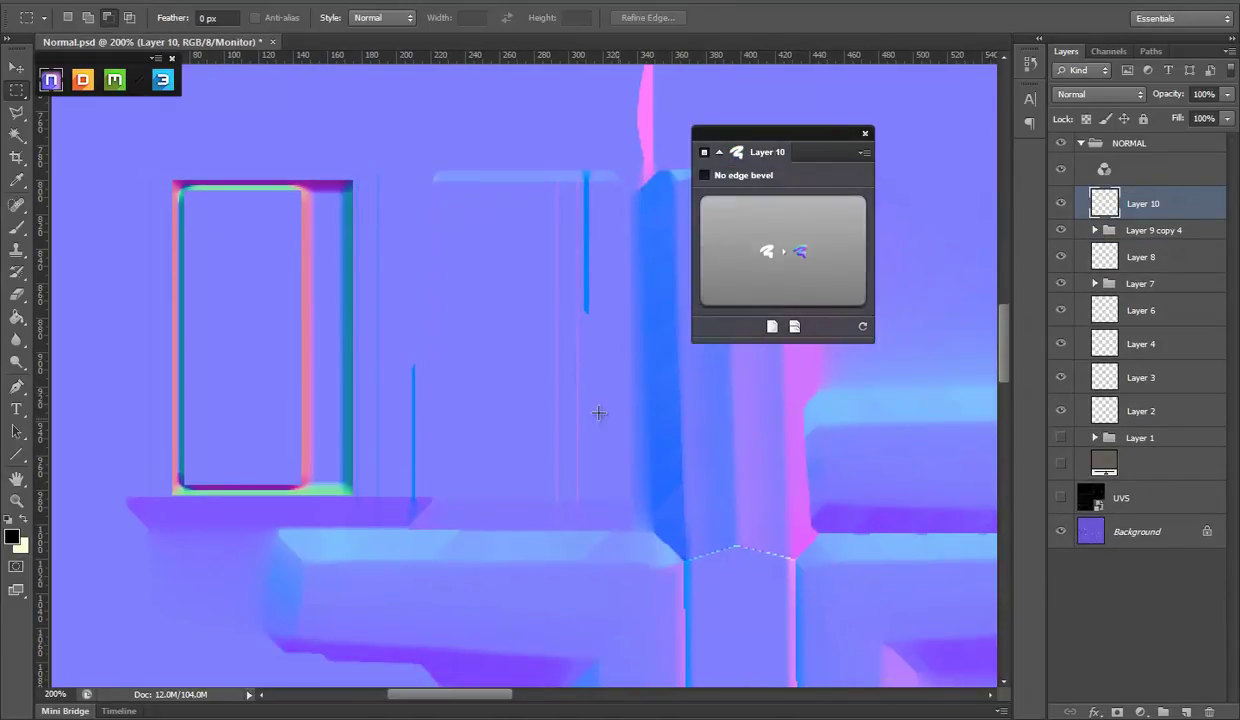
left_click_drag(550, 372, 532, 359)
left_click(1061, 497)
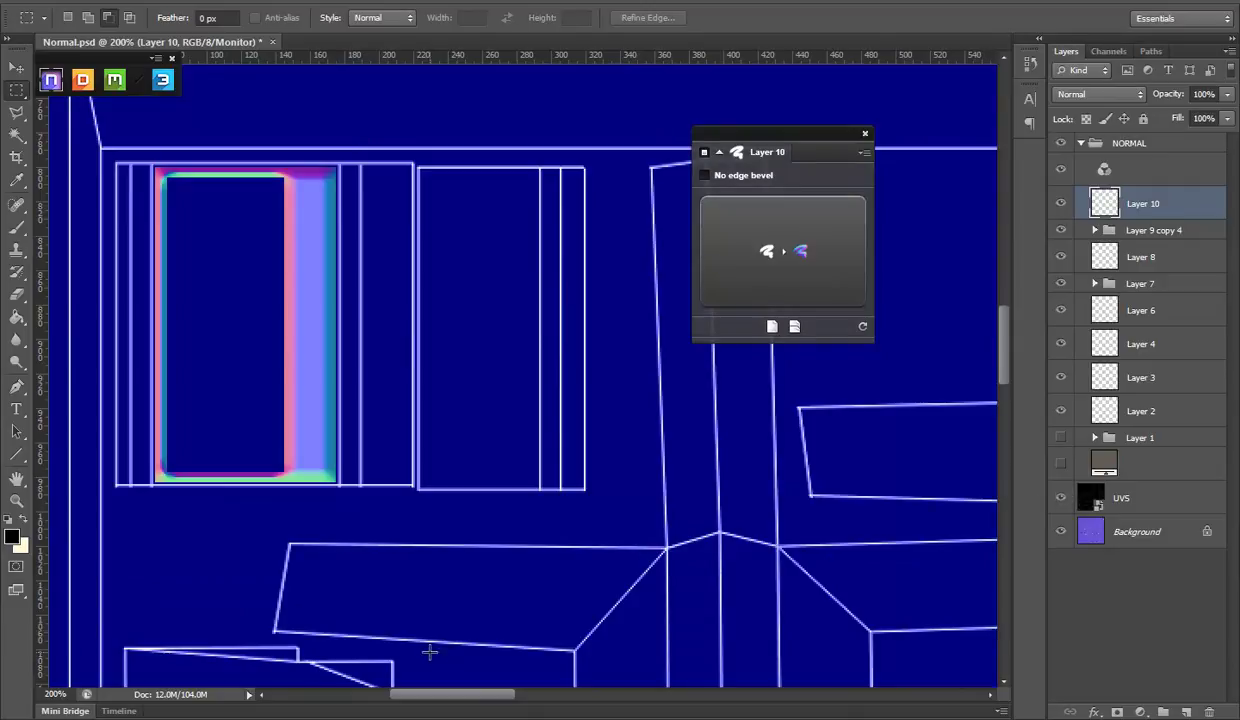
Step: Select a face in Maya to locate the next panel's UV shell
left_click(611, 646)
left_click(397, 496)
key("alt+Tab")
Step: Marquee the tall panel beside the plate and subtract its inner area into a frame
left_click(88, 18)
left_click_drag(460, 221, 450, 199)
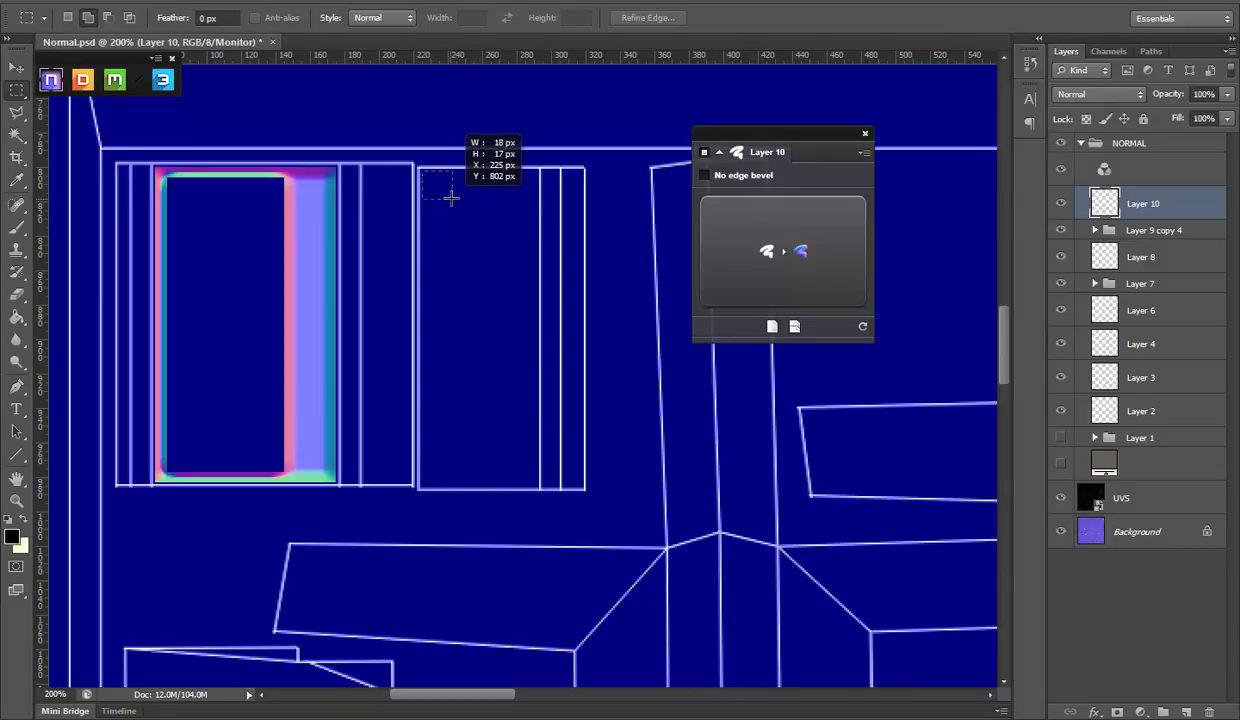
mouse_move(450, 199)
left_mouse_down()
mouse_move(501, 477)
mouse_move(534, 483)
left_mouse_up()
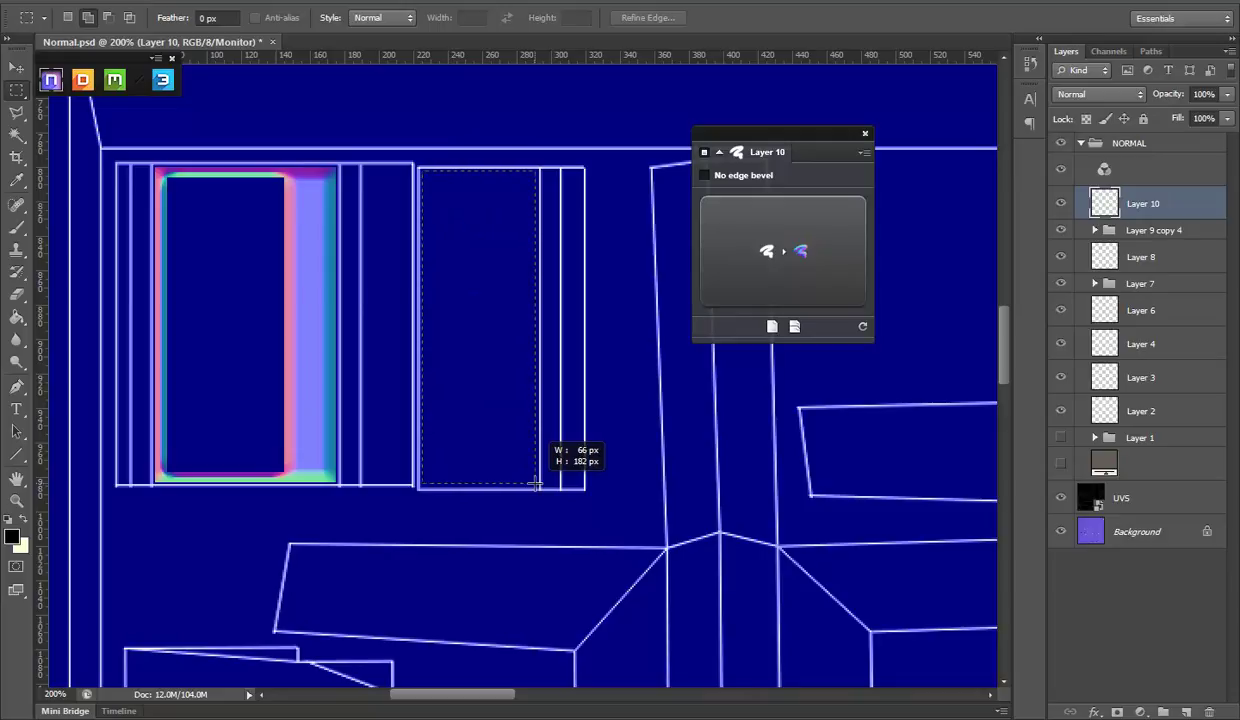
left_click_drag(536, 486, 536, 486)
left_click(107, 17)
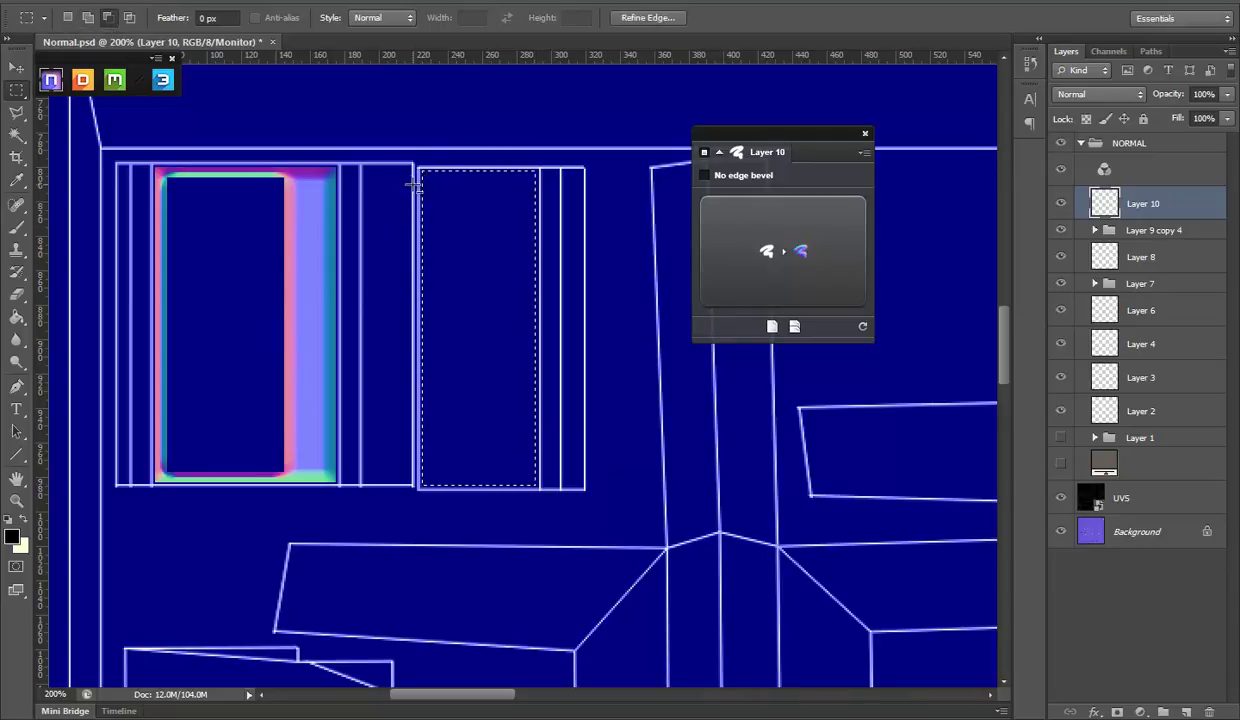
mouse_move(442, 277)
left_mouse_down()
mouse_move(473, 299)
mouse_move(490, 478)
left_mouse_up()
Step: Bevel the frame onto Layer 11 with a Half Round curve at size 10, hiding UVs
left_click(830, 255)
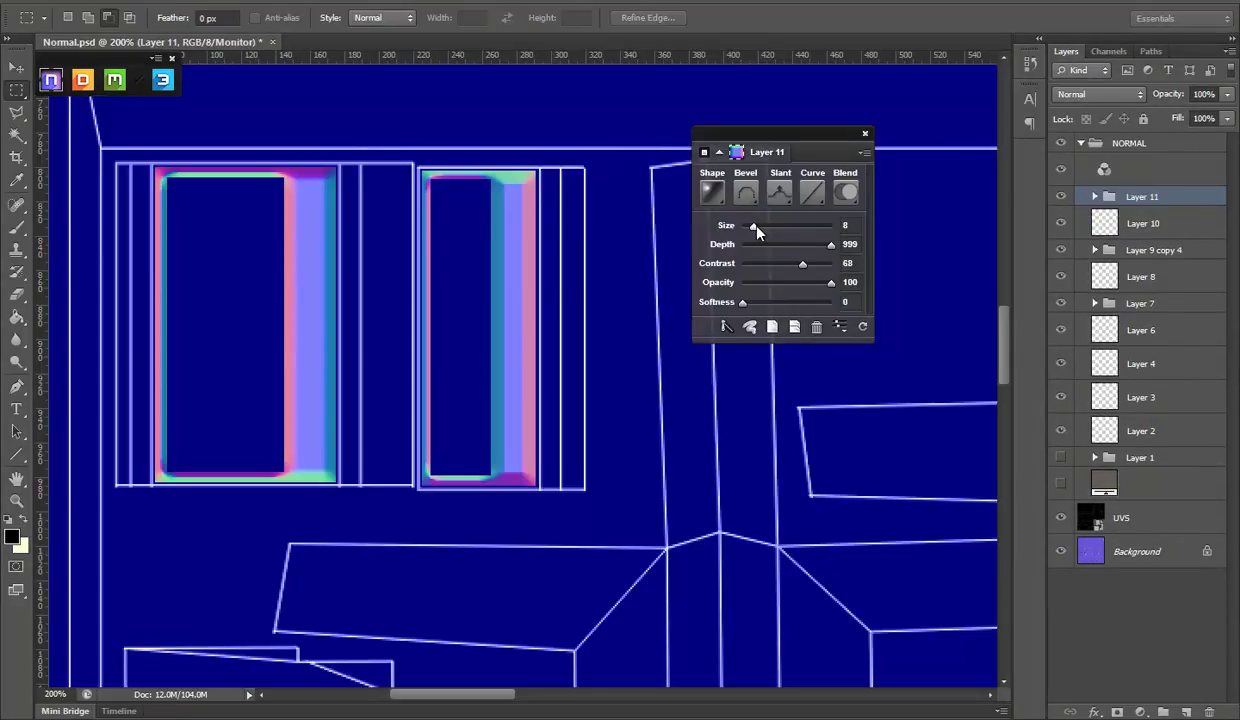
left_click(811, 195)
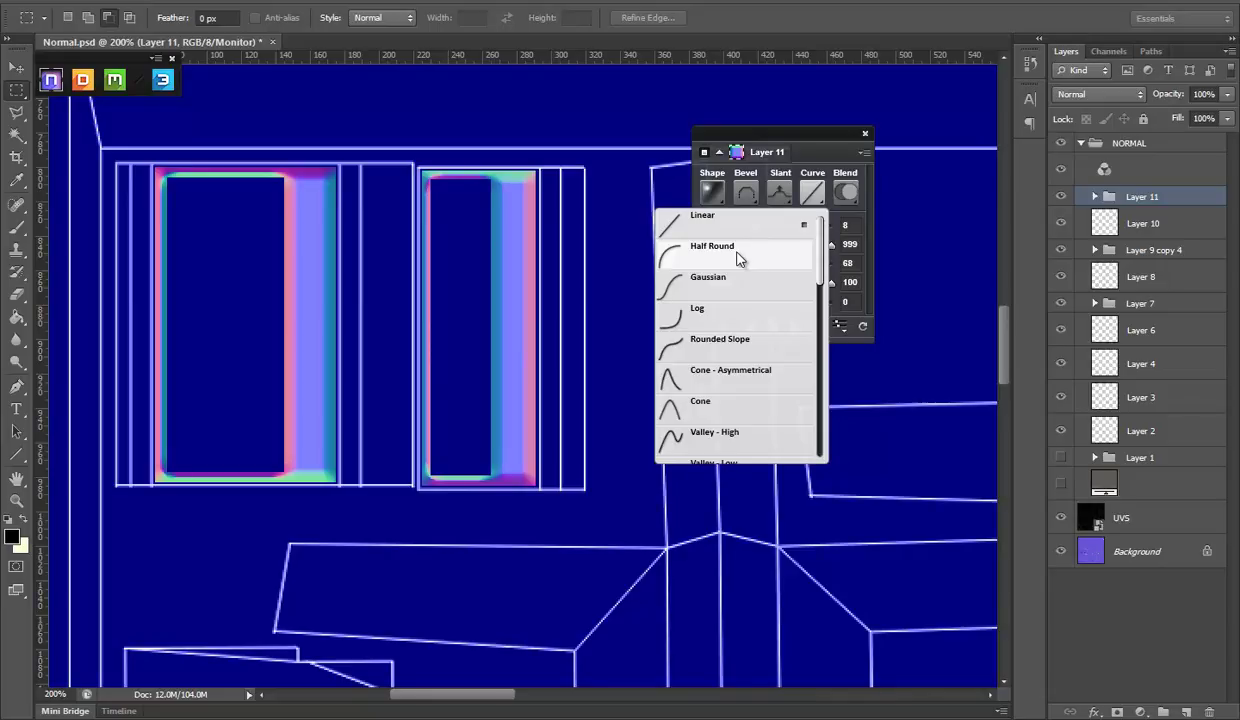
left_click(737, 258)
left_click(757, 226)
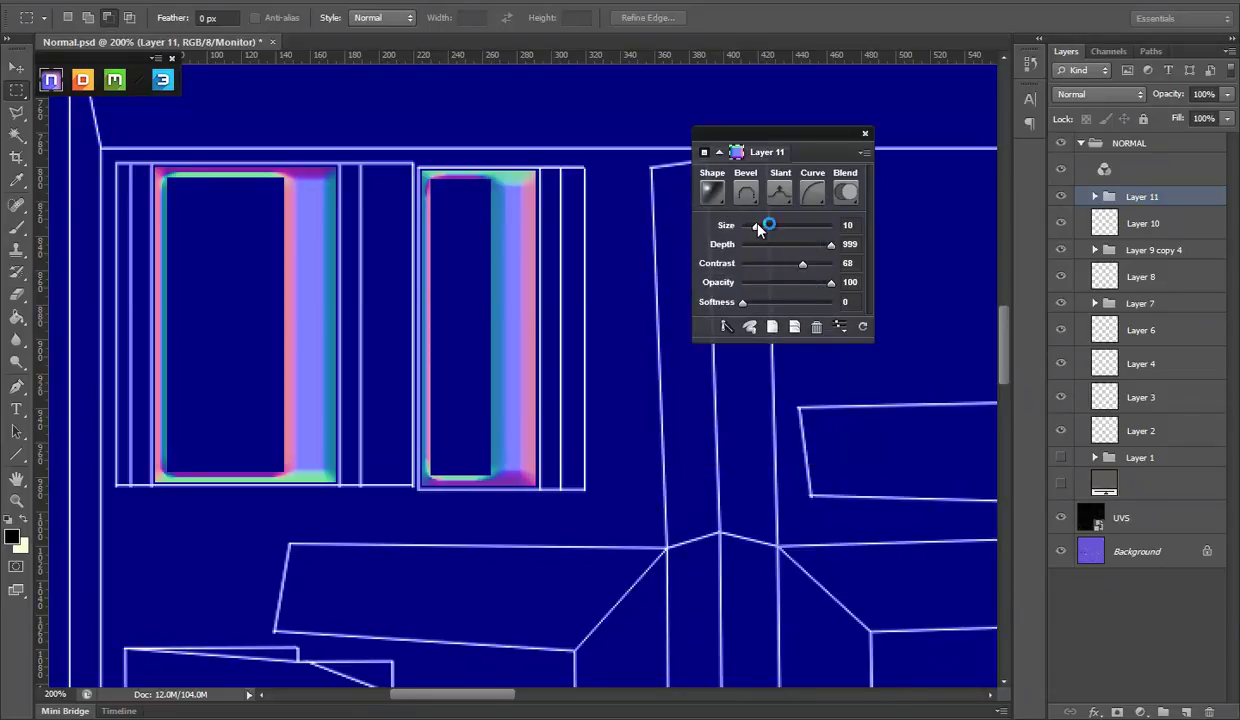
left_click(1060, 521)
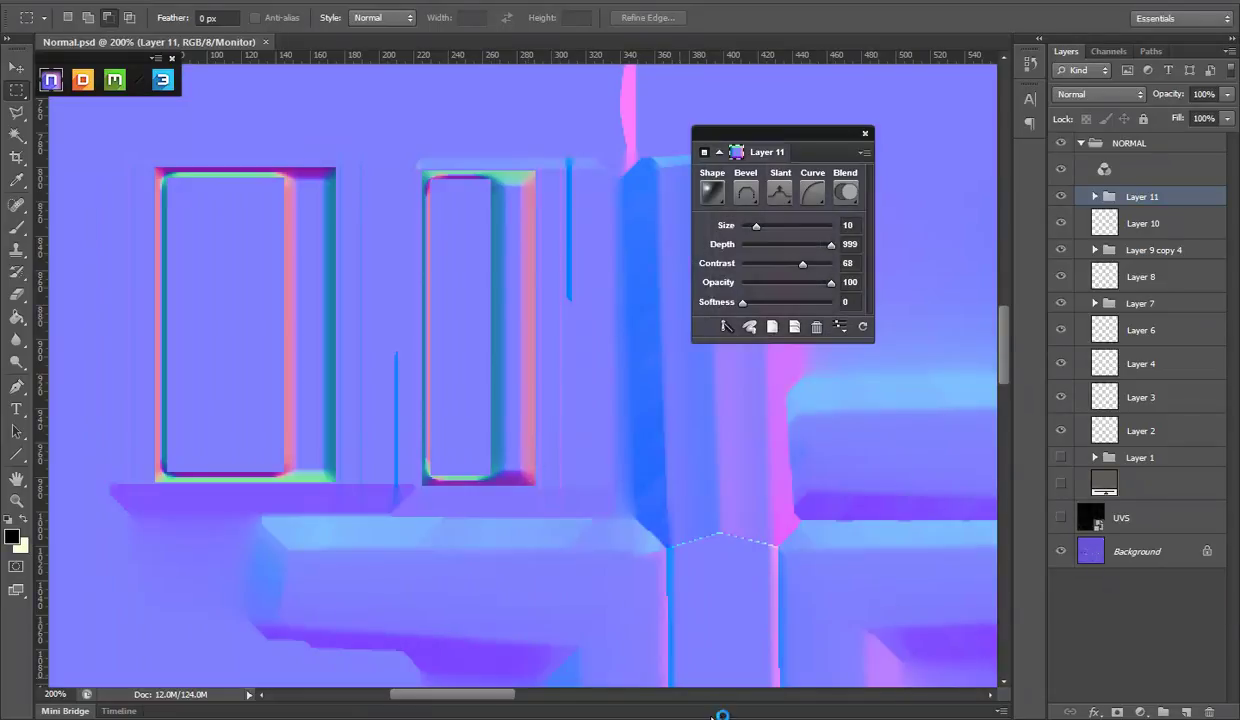
Step: Orbit the crate in Marmoset to review the frames and pick the lid pCube3
scroll(680, 449, "down", 3)
mouse_move(758, 451)
left_mouse_down()
mouse_move(791, 451)
mouse_move(684, 388)
mouse_move(652, 477)
mouse_move(666, 287)
mouse_move(706, 304)
left_mouse_up()
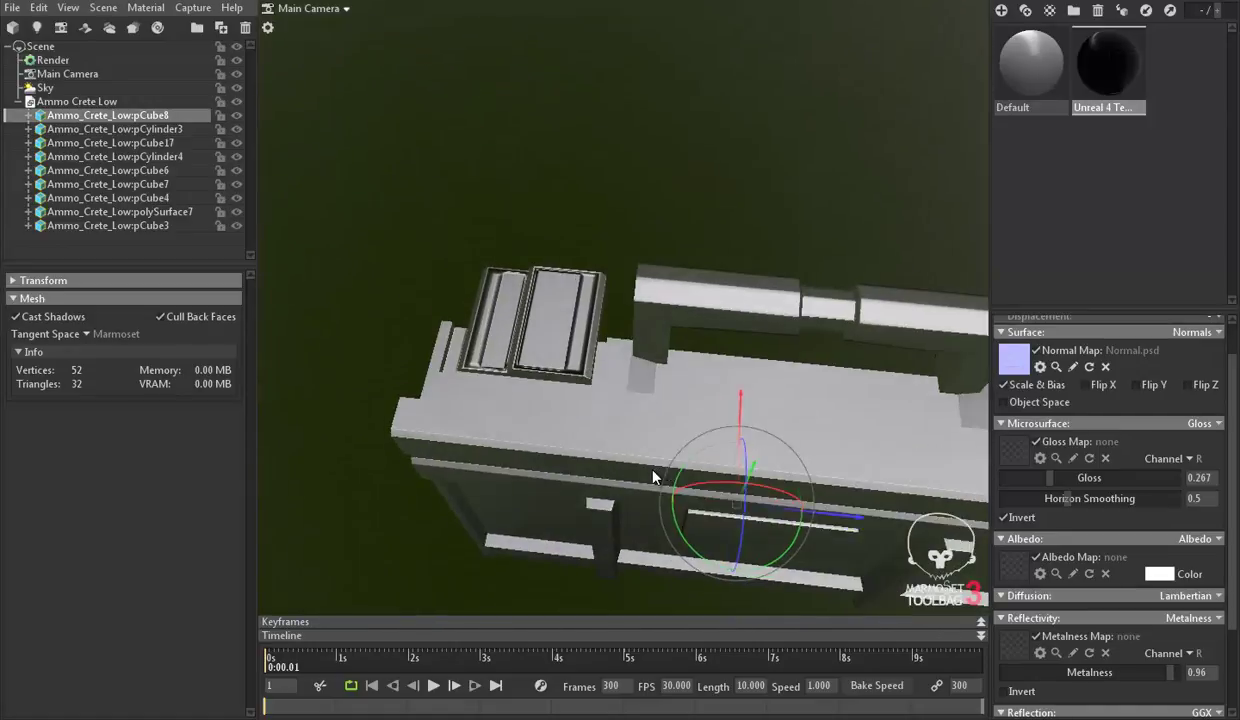
scroll(652, 477, "down", 3)
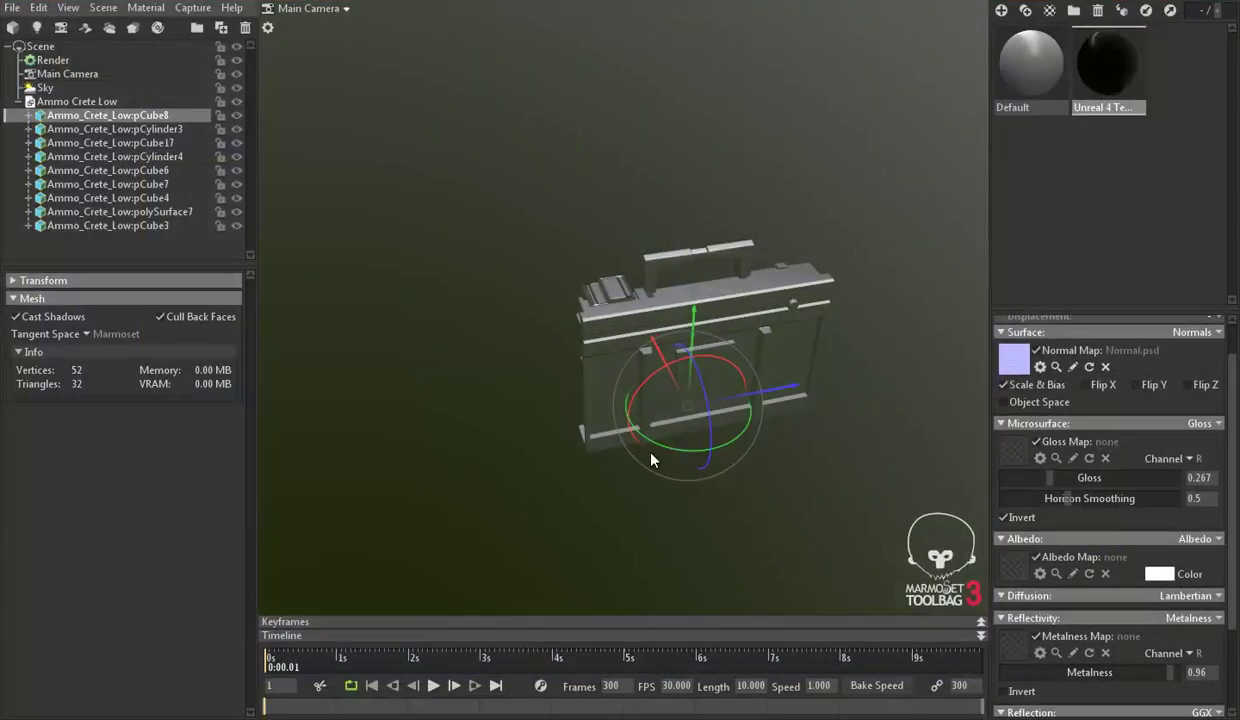
mouse_move(630, 438)
left_mouse_down()
mouse_move(766, 539)
mouse_move(758, 460)
mouse_move(706, 401)
mouse_move(645, 388)
mouse_move(714, 448)
mouse_move(716, 392)
mouse_move(680, 427)
mouse_move(555, 358)
mouse_move(614, 410)
mouse_move(624, 512)
left_mouse_up()
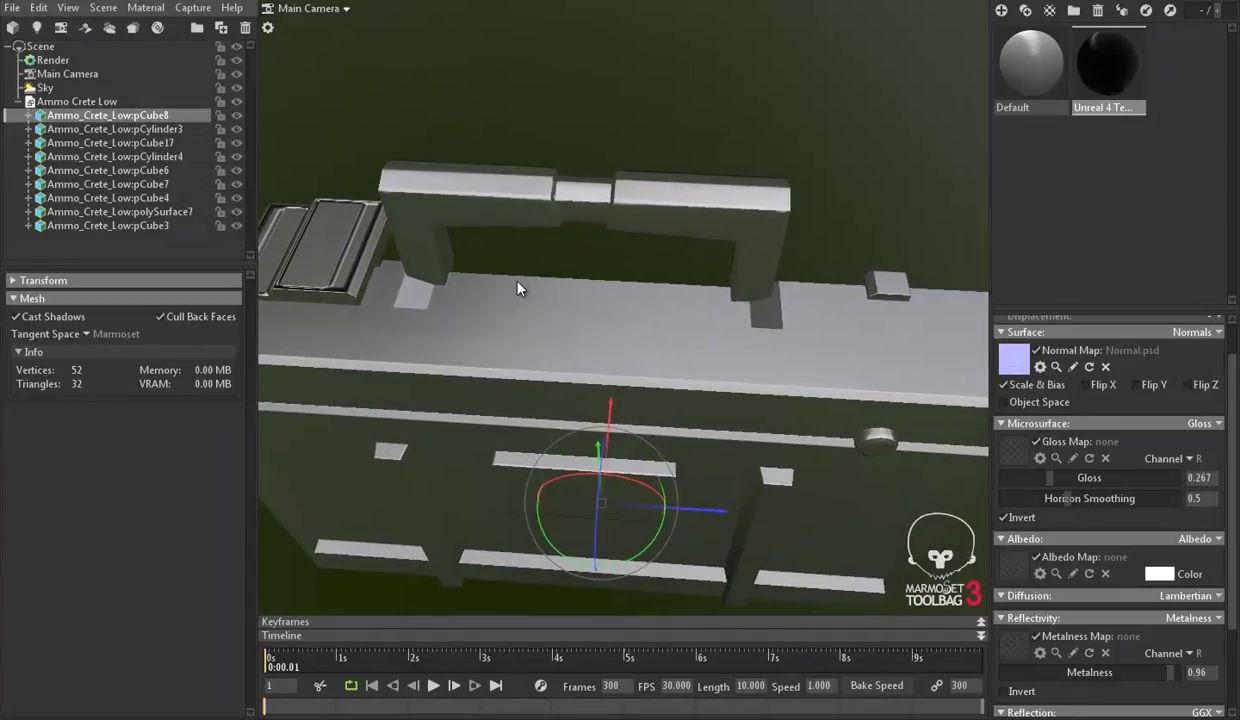
left_click(488, 298)
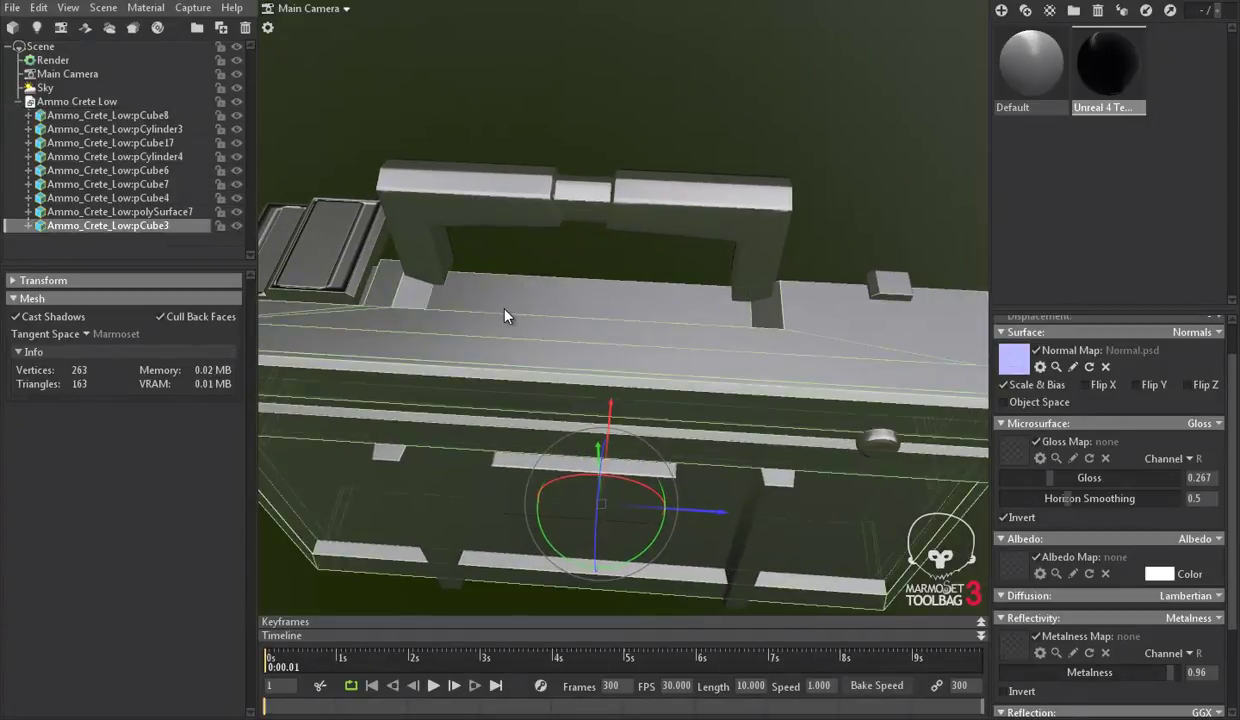
Step: In Maya, select the lid's top face to locate its UVs
left_click(660, 660)
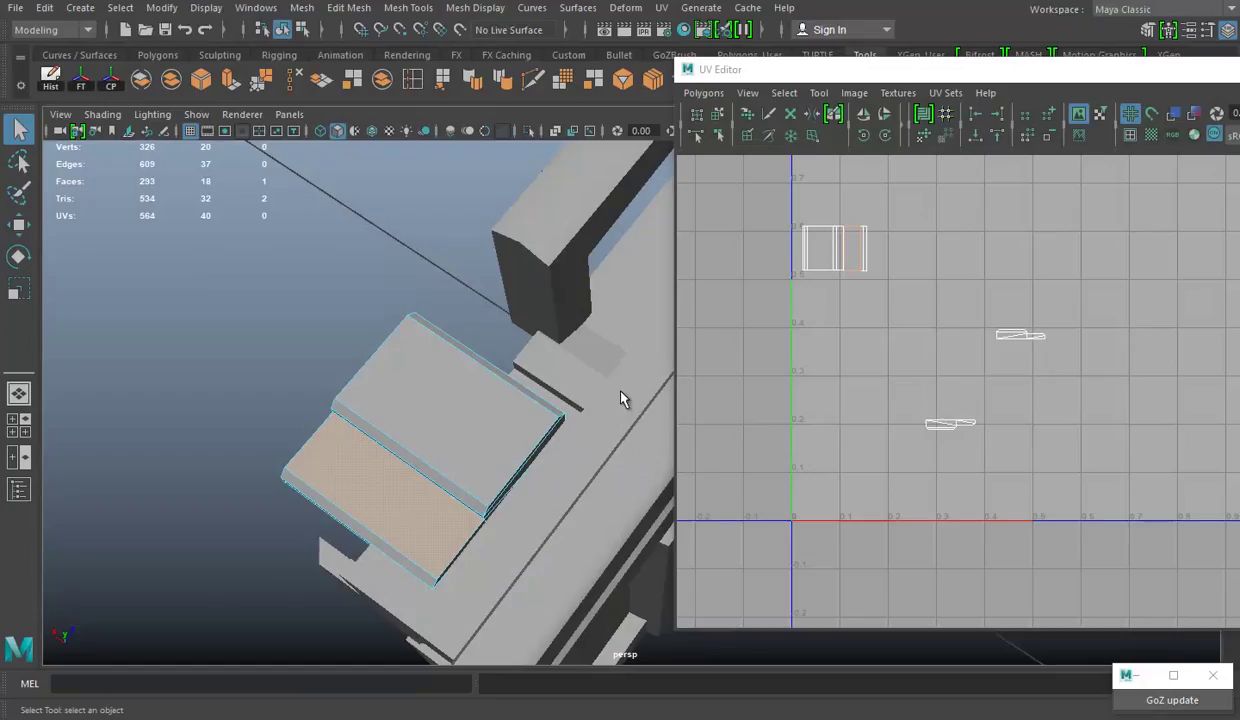
left_click_drag(601, 379, 437, 341)
left_click_drag(585, 294, 484, 316)
right_click(498, 238)
left_click(498, 285)
scroll(1050, 345, "up", 3)
scroll(999, 449, "up", 2)
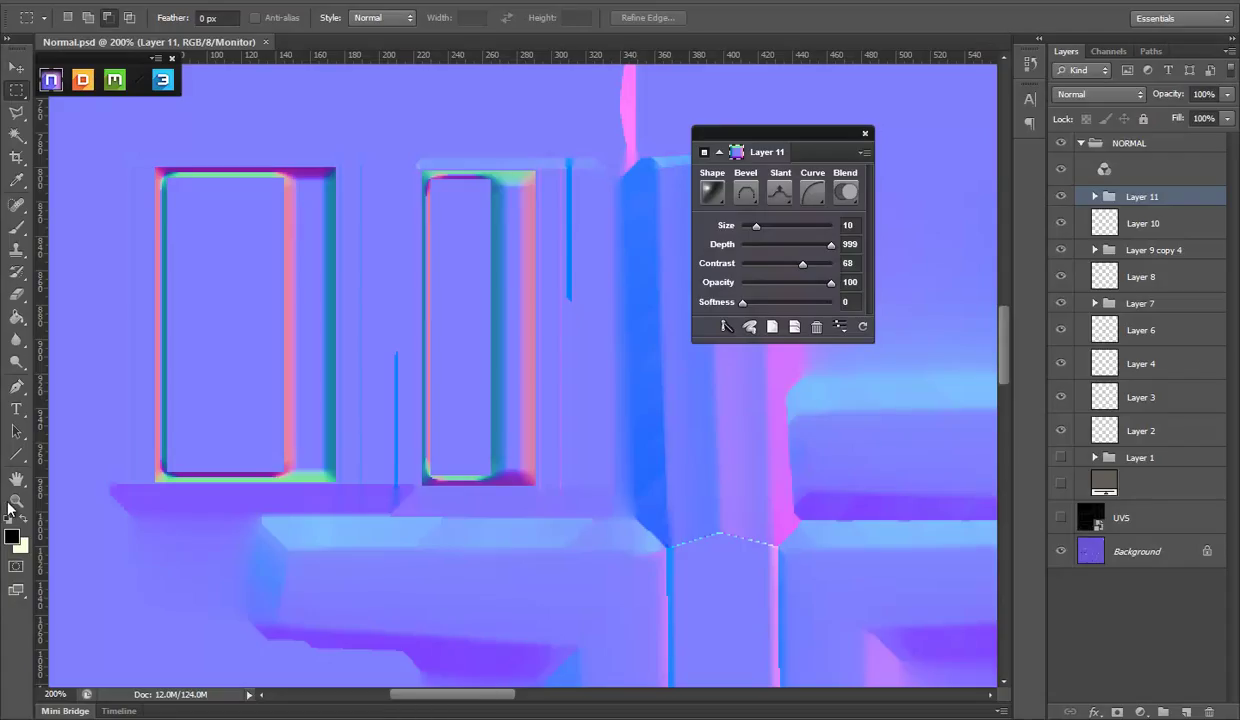
Step: Zoom to 100%, show the UV wireframe, and add a new empty layer above Layer 11
left_click(15, 500)
left_click(435, 291, "alt")
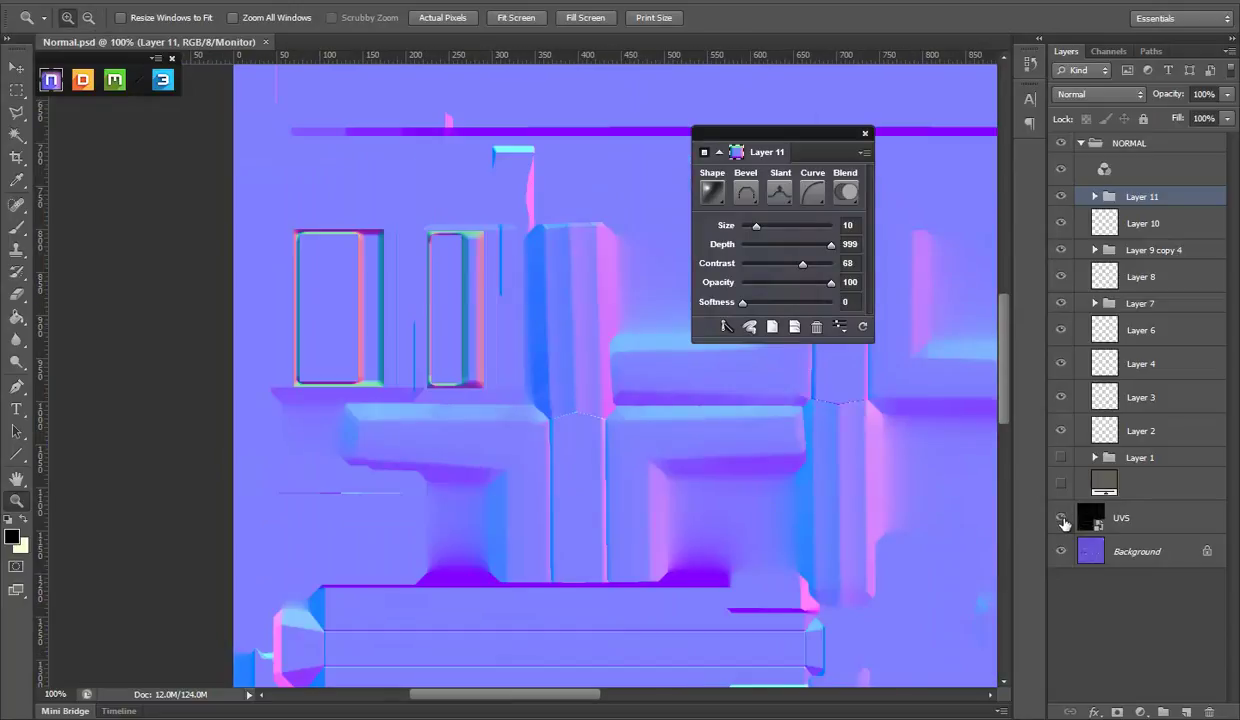
left_click(1062, 518)
left_click_drag(335, 462, 409, 284)
key("ctrl+shift+alt+n")
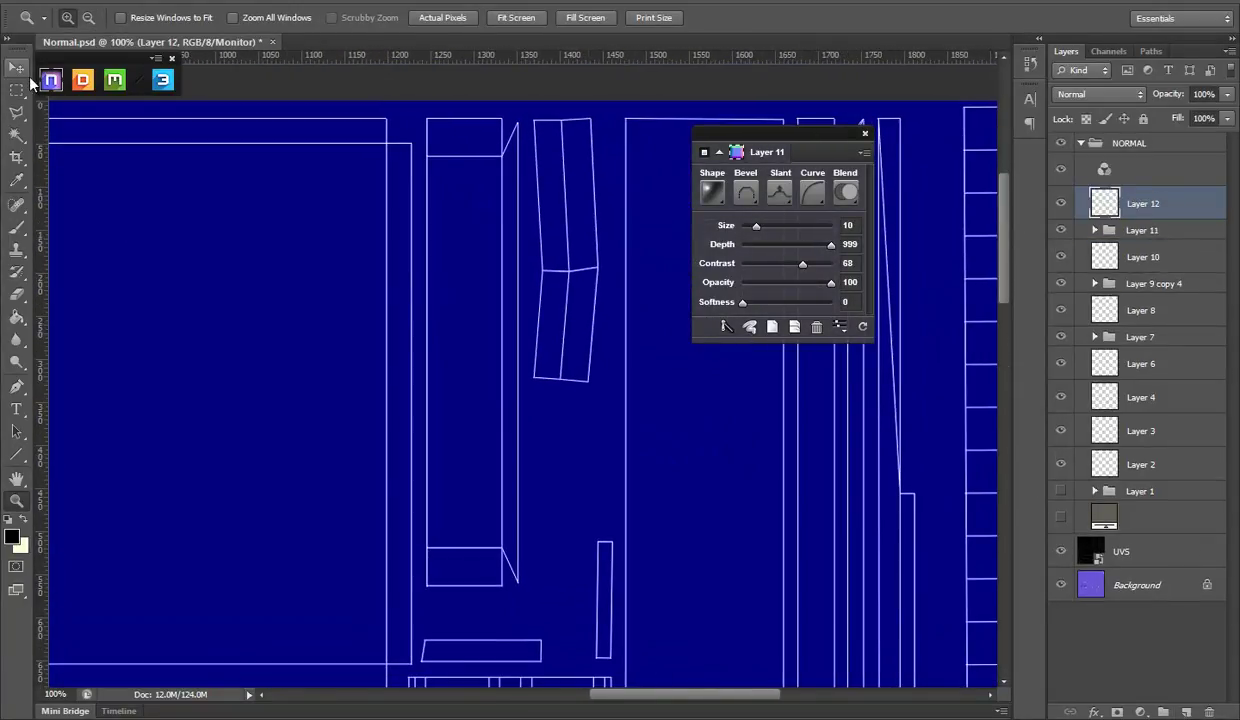
Step: Marquee a tall rectangle over the narrow UV shell and turn it into an nDo bevelled shape
left_click(18, 89)
mouse_move(438, 236)
left_mouse_down()
mouse_move(457, 218)
mouse_move(498, 484)
mouse_move(471, 490)
mouse_move(476, 534)
mouse_move(484, 501)
mouse_move(484, 520)
left_mouse_up()
left_click(1060, 551)
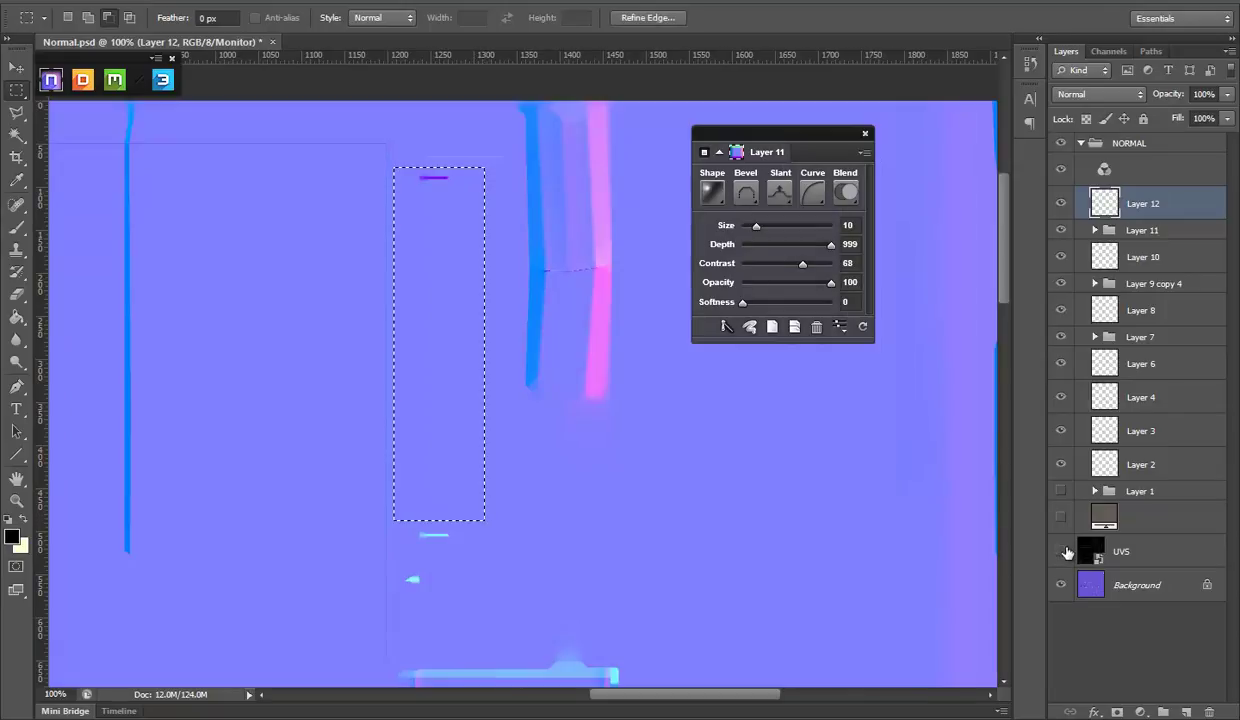
left_click(511, 282)
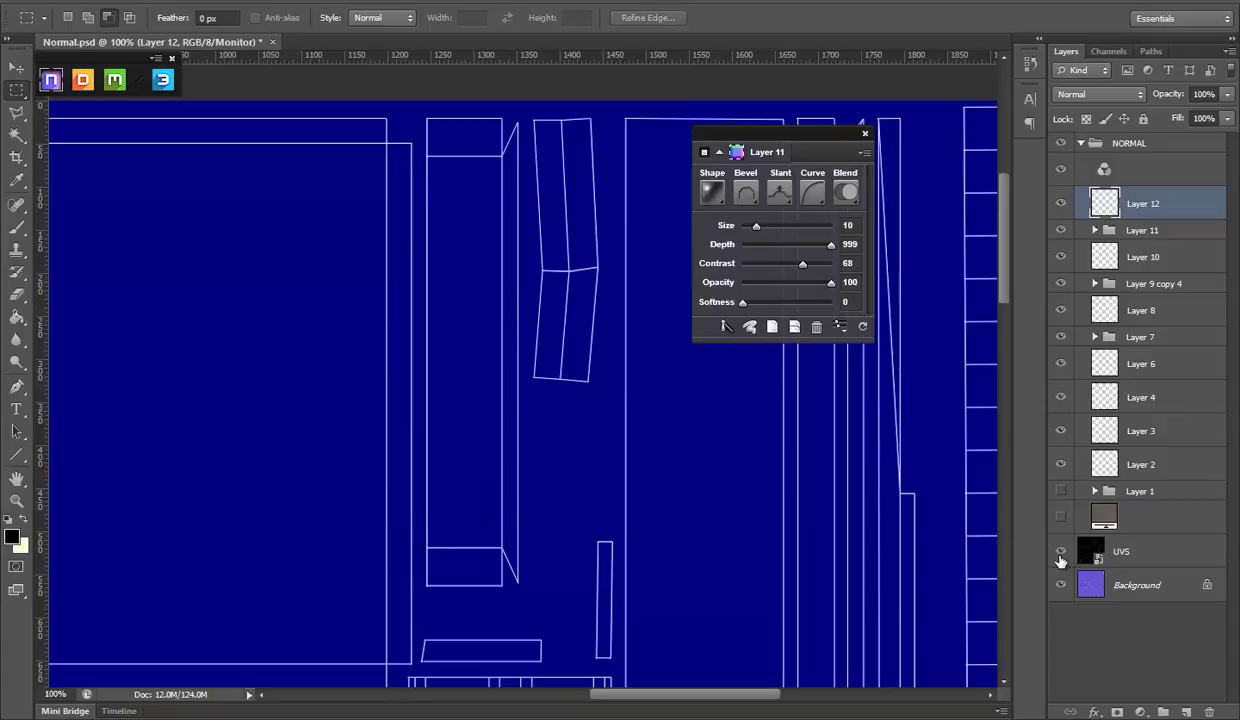
left_click(1060, 553)
left_click_drag(387, 200, 473, 514)
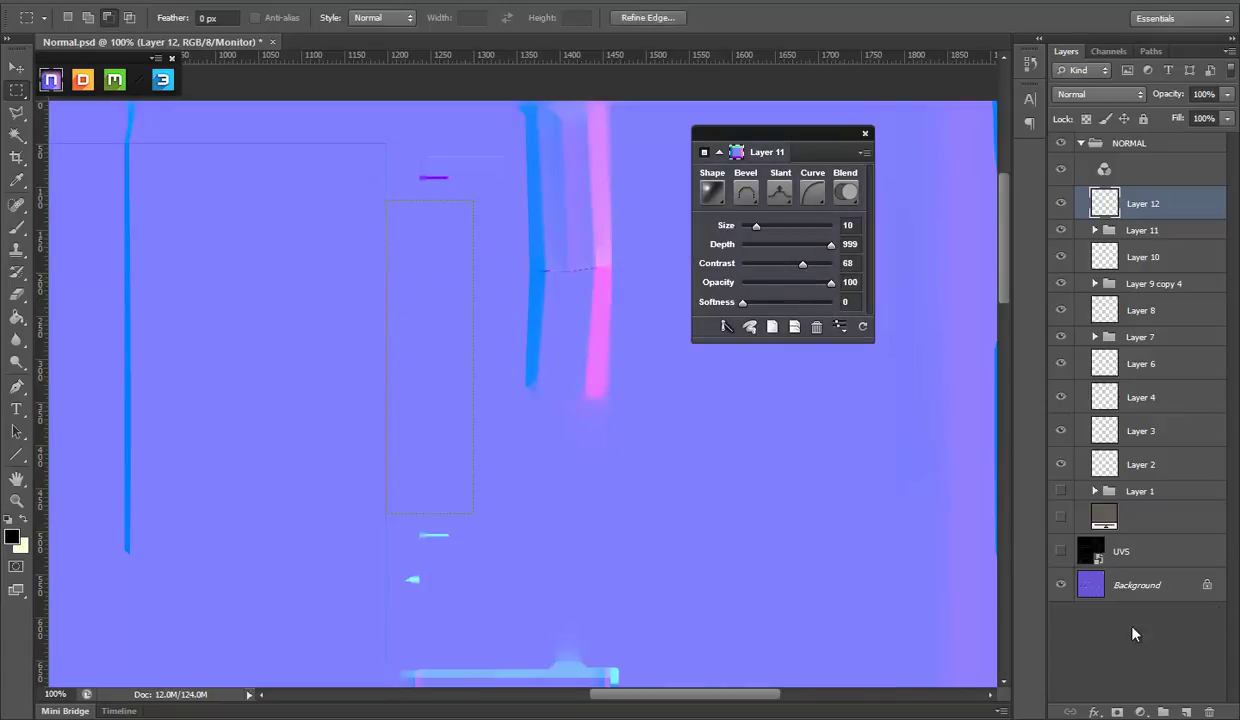
left_click(1061, 552)
left_click(805, 206)
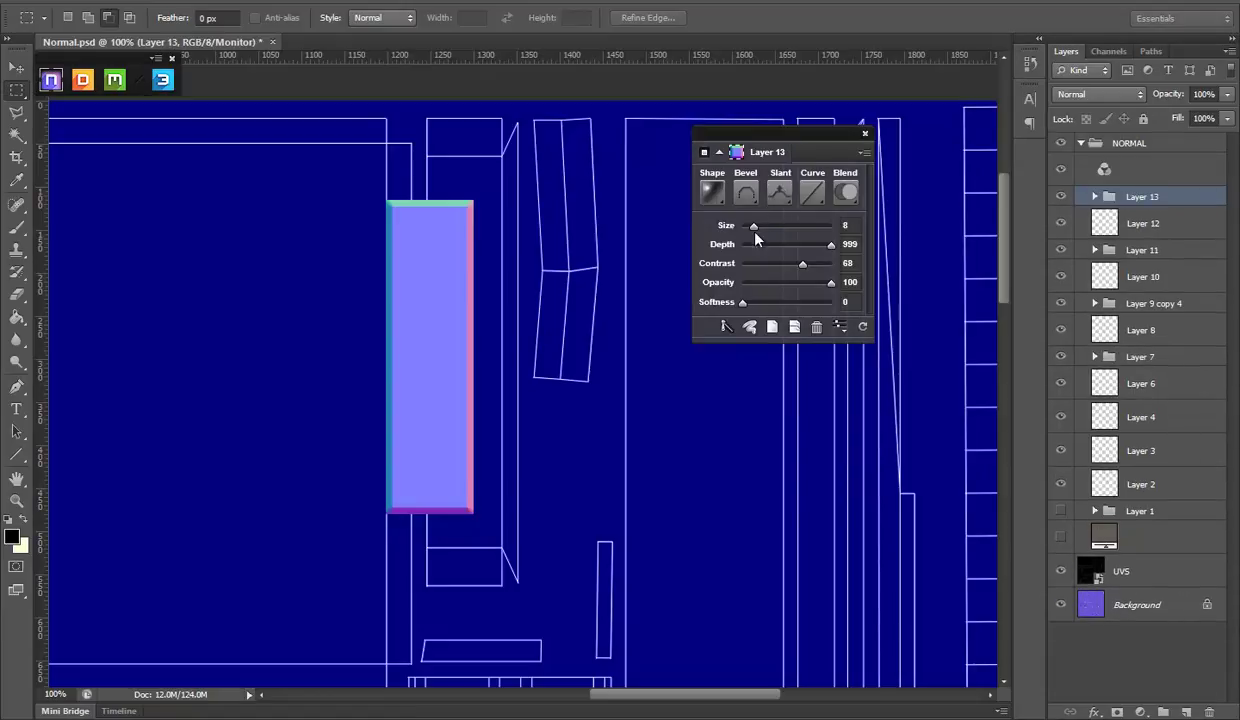
Step: Set the plate bevel to contrast 88, size 18, Half Round curve and Smooth shape
left_click_drag(803, 264, 822, 266)
left_click_drag(758, 228, 772, 226)
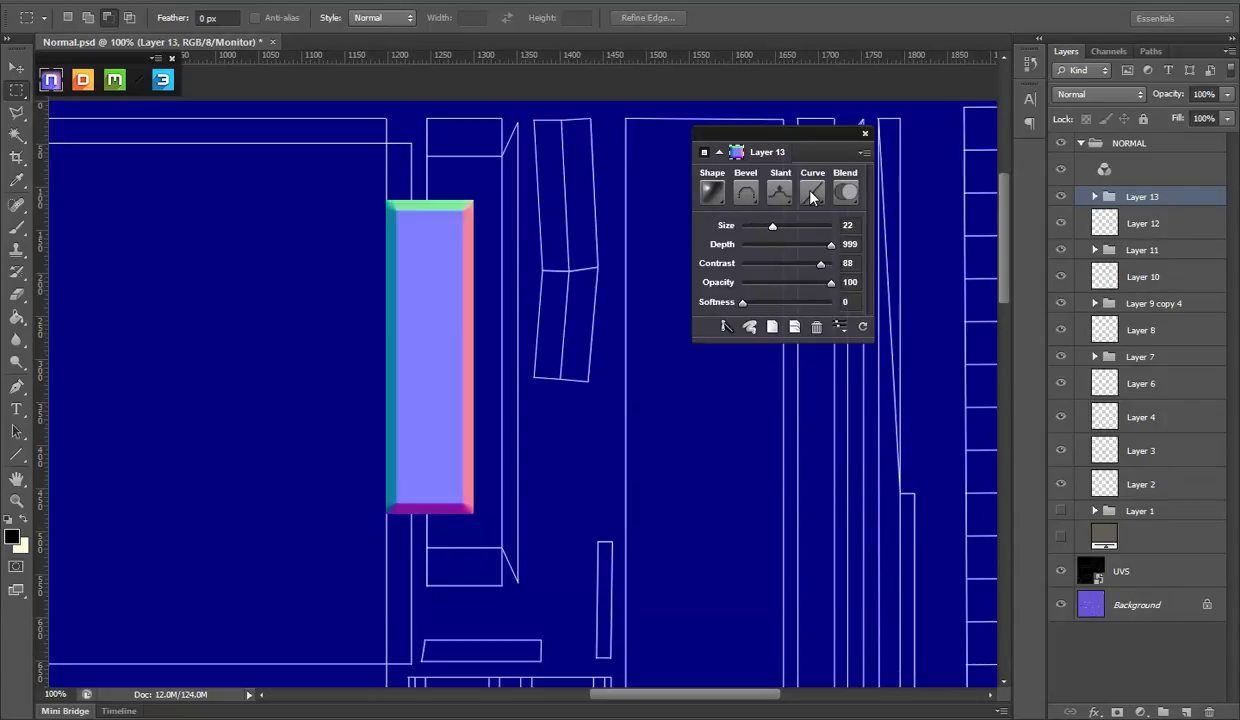
left_click(812, 196)
left_click(760, 247)
left_click_drag(773, 228, 769, 228)
left_click(712, 193)
left_click(667, 252)
left_click(704, 188)
left_click(642, 224)
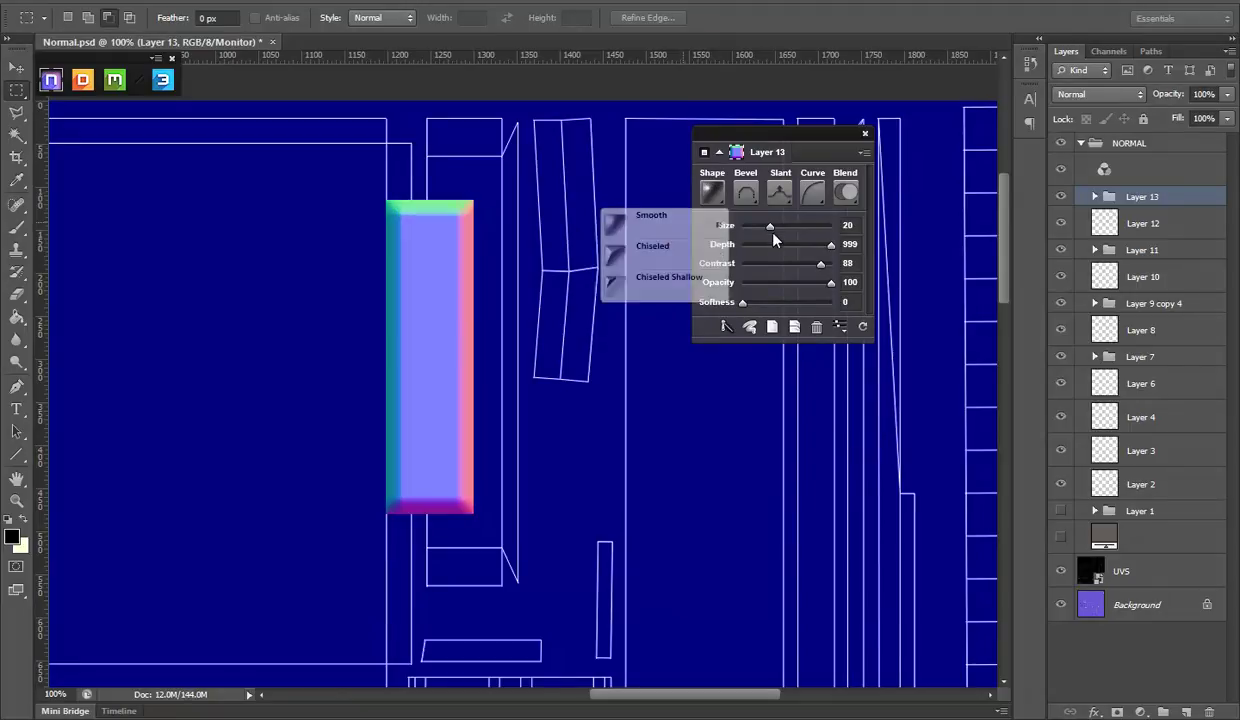
left_click_drag(769, 226, 766, 226)
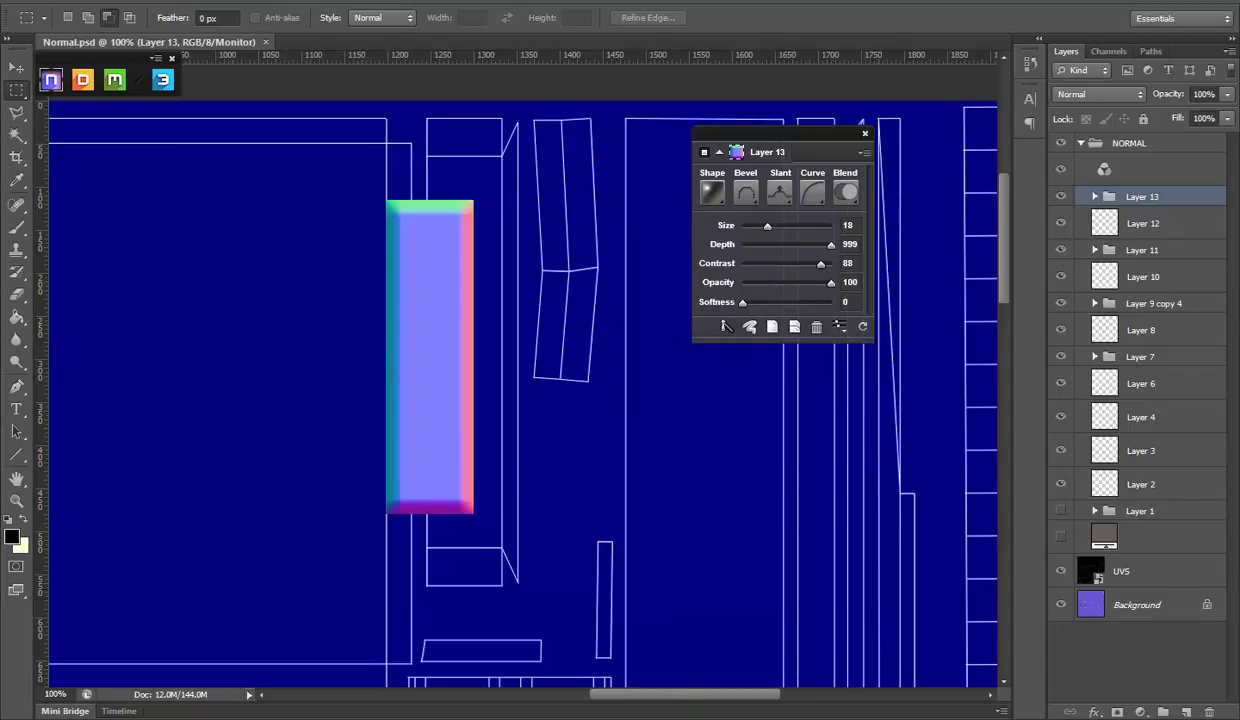
Step: Orbit the crate in Marmoset Toolbag to inspect the new plate from above
key("alt+Tab")
mouse_move(610, 398)
left_mouse_down()
mouse_move(624, 395)
mouse_move(626, 411)
mouse_move(644, 389)
left_mouse_up()
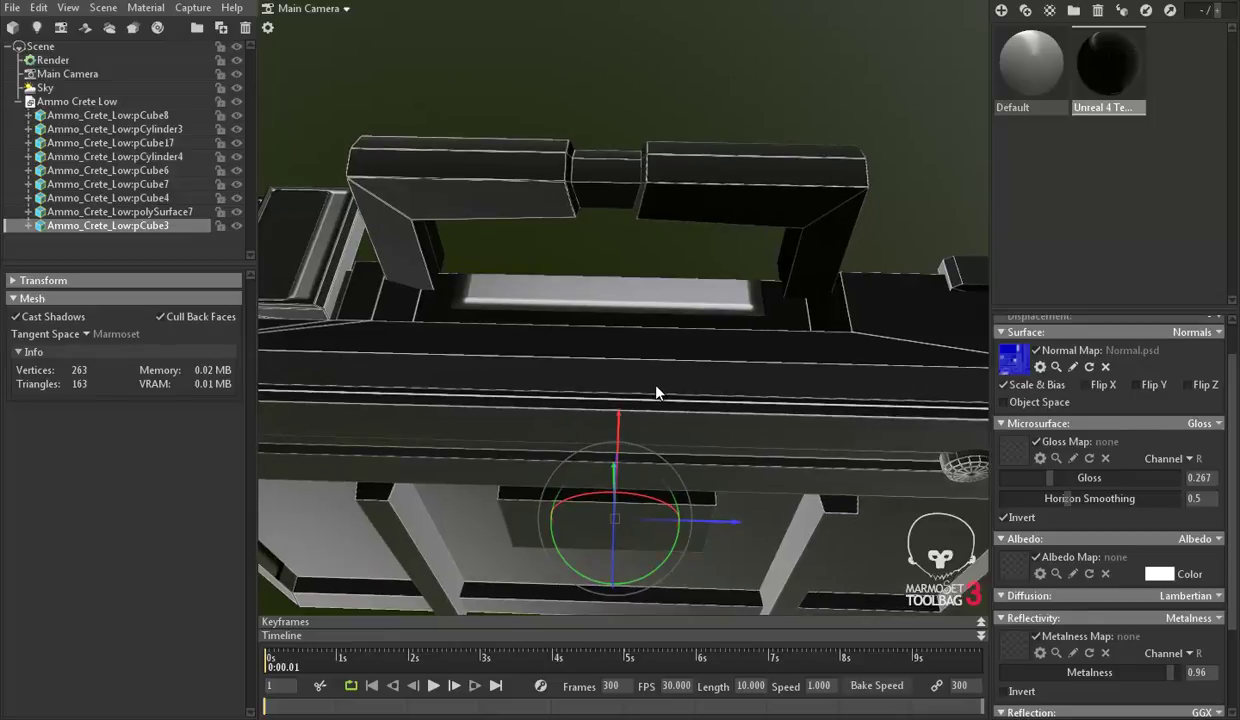
mouse_move(659, 399)
left_mouse_down()
mouse_move(584, 418)
mouse_move(512, 403)
mouse_move(488, 363)
left_mouse_up()
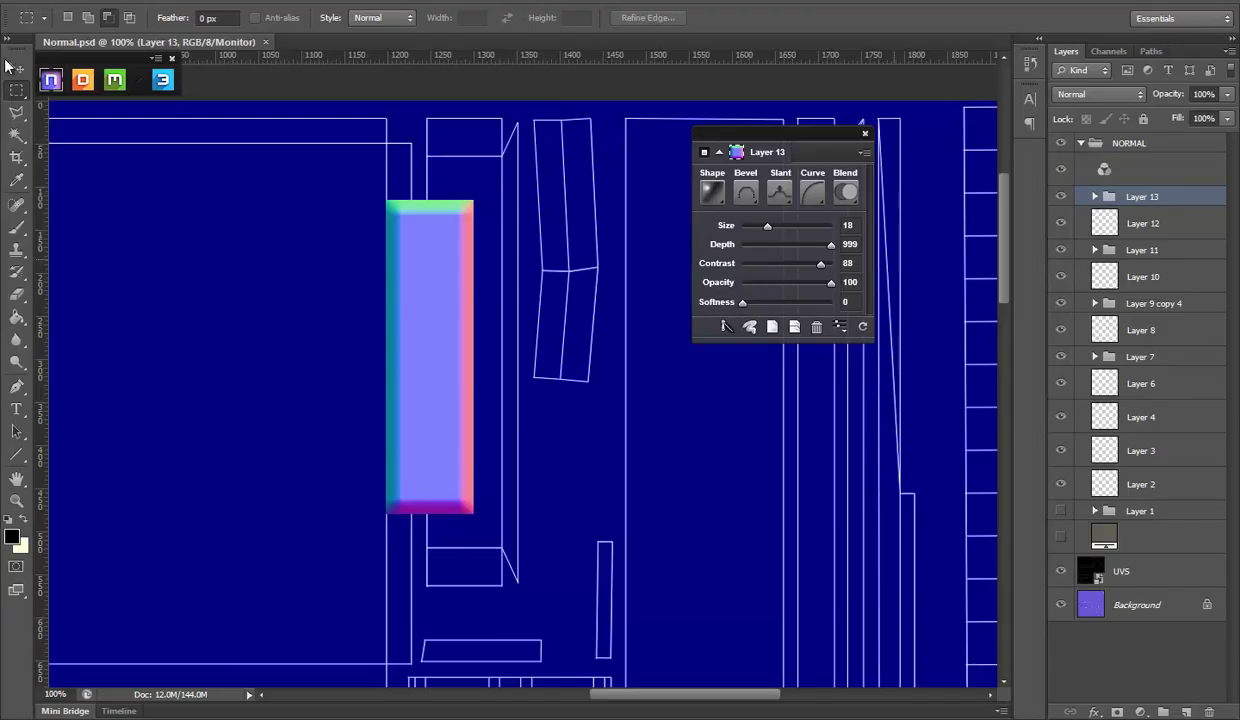
Step: Widen the plate to 122 px and merge the Layer 13 group into one layer
left_click(10, 66)
left_click_drag(472, 357, 488, 353)
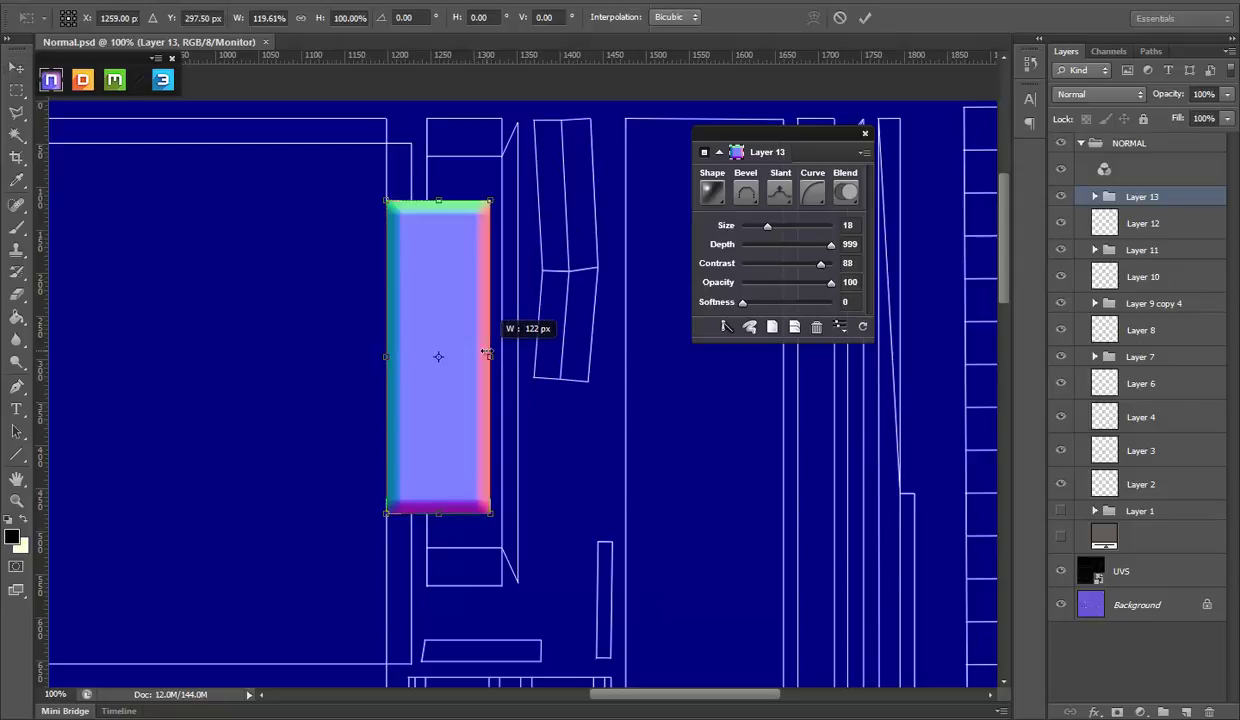
key("Return")
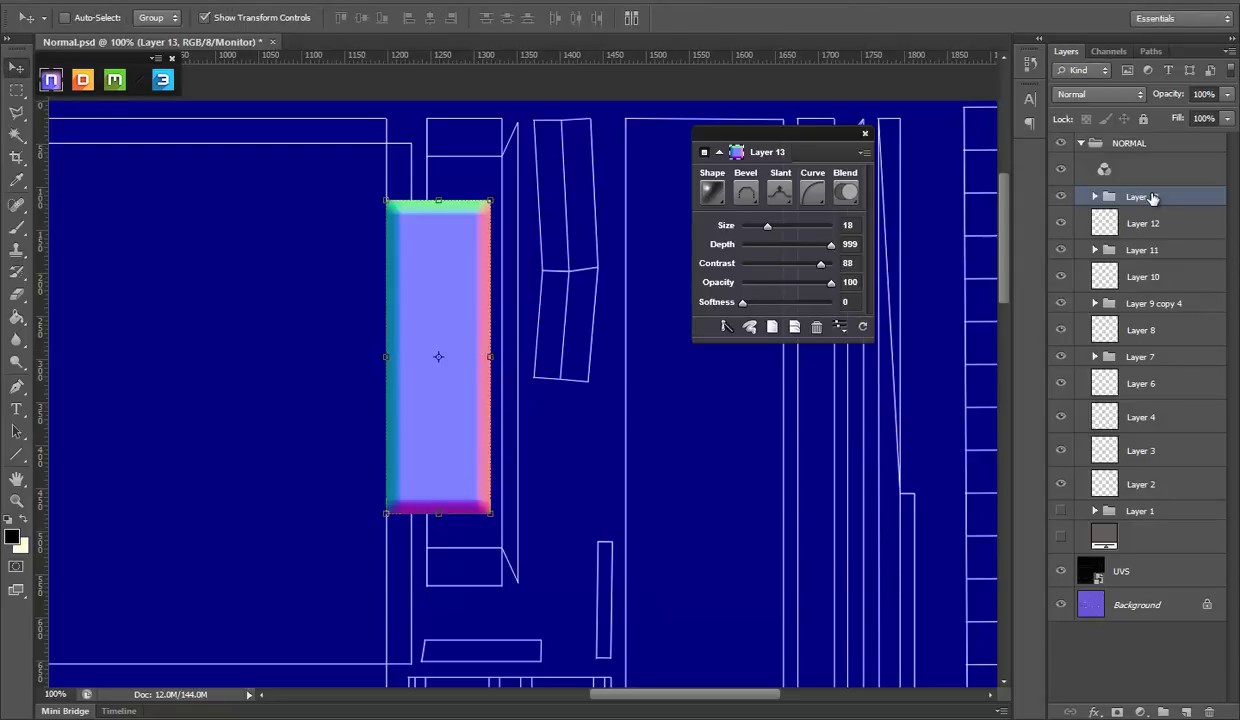
right_click(1180, 197)
left_click(1115, 467)
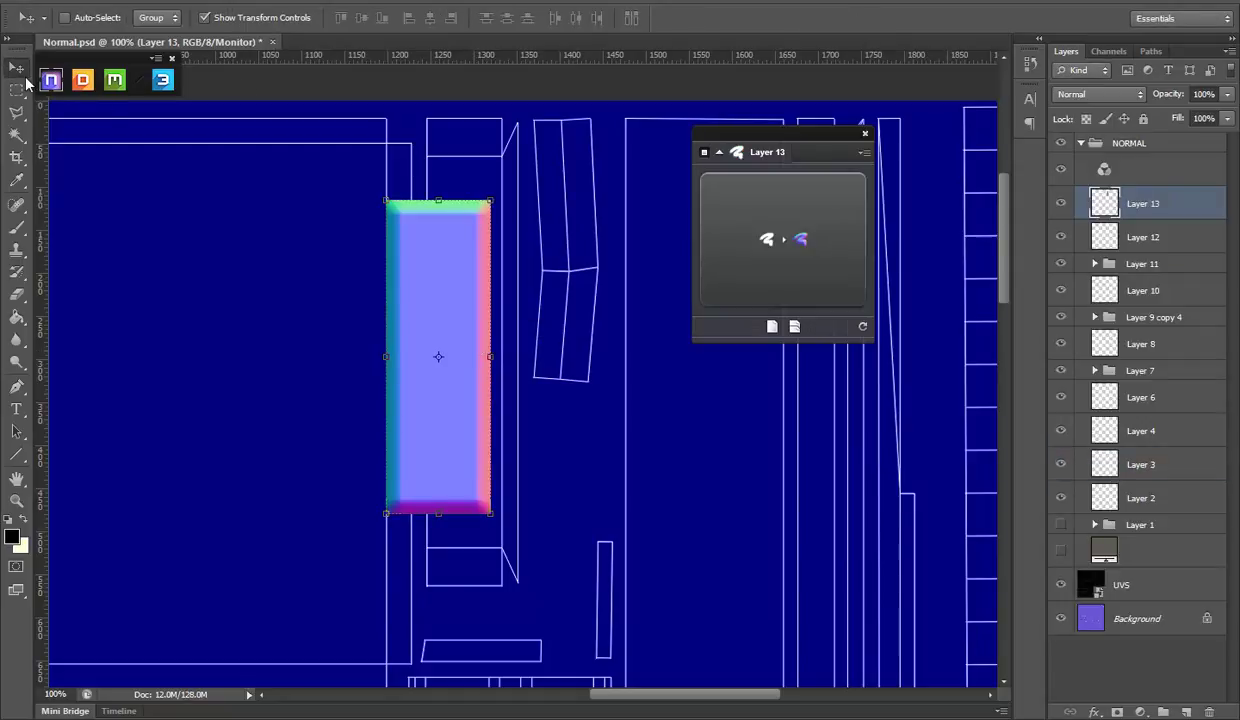
Step: Delete the plate's left bevelled strip and deselect
key("m")
left_click_drag(312, 150, 418, 538)
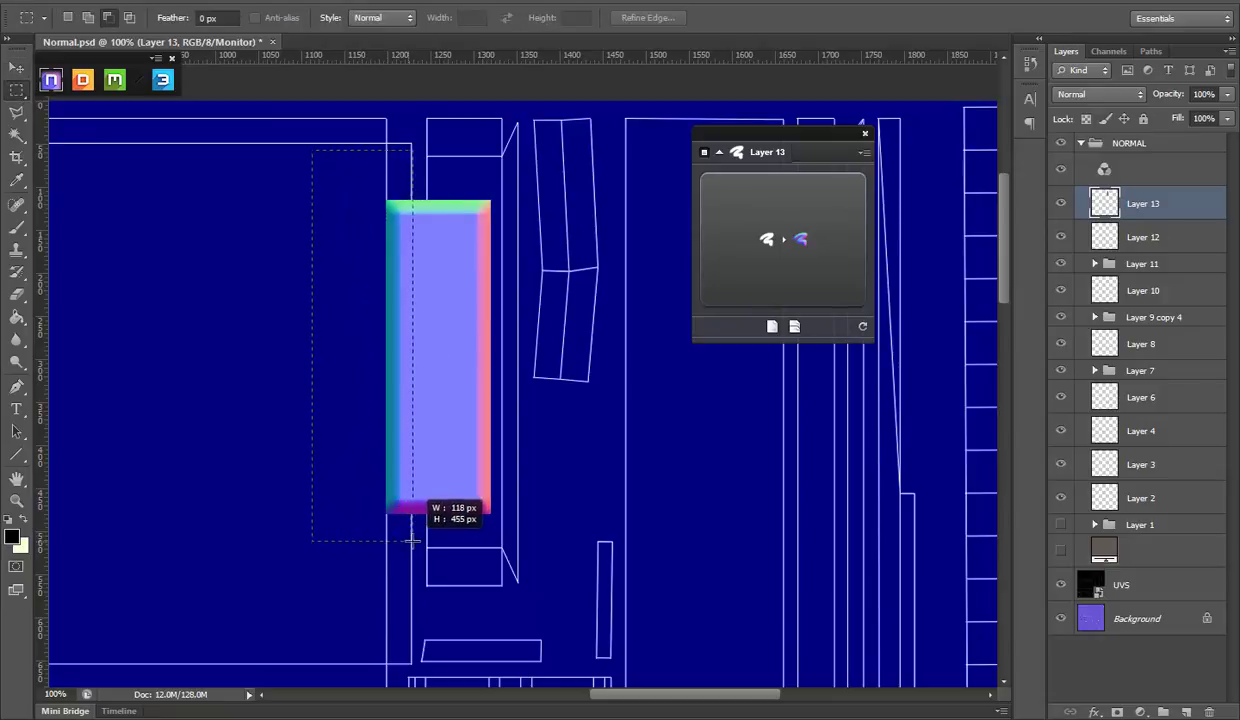
key("Delete")
right_click(533, 287)
left_click(560, 292)
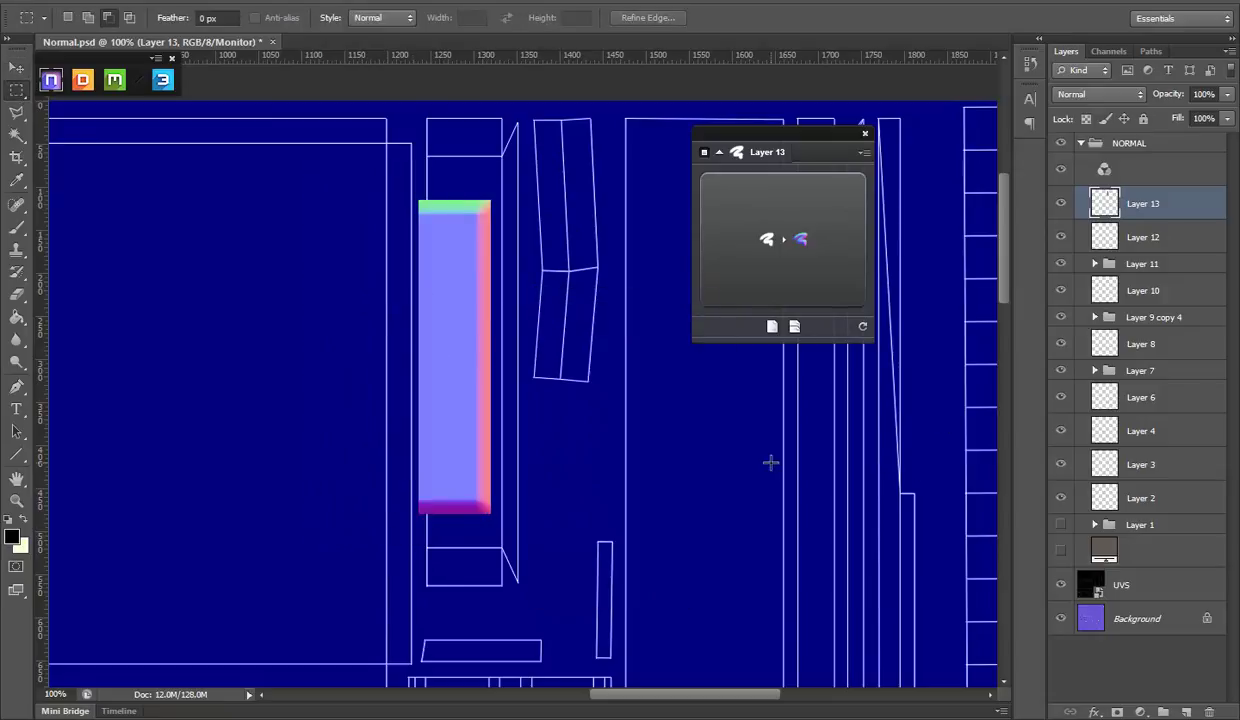
Step: Hide the UV wireframe and orbit the crate in Marmoset to inspect the lid
left_click(1058, 586)
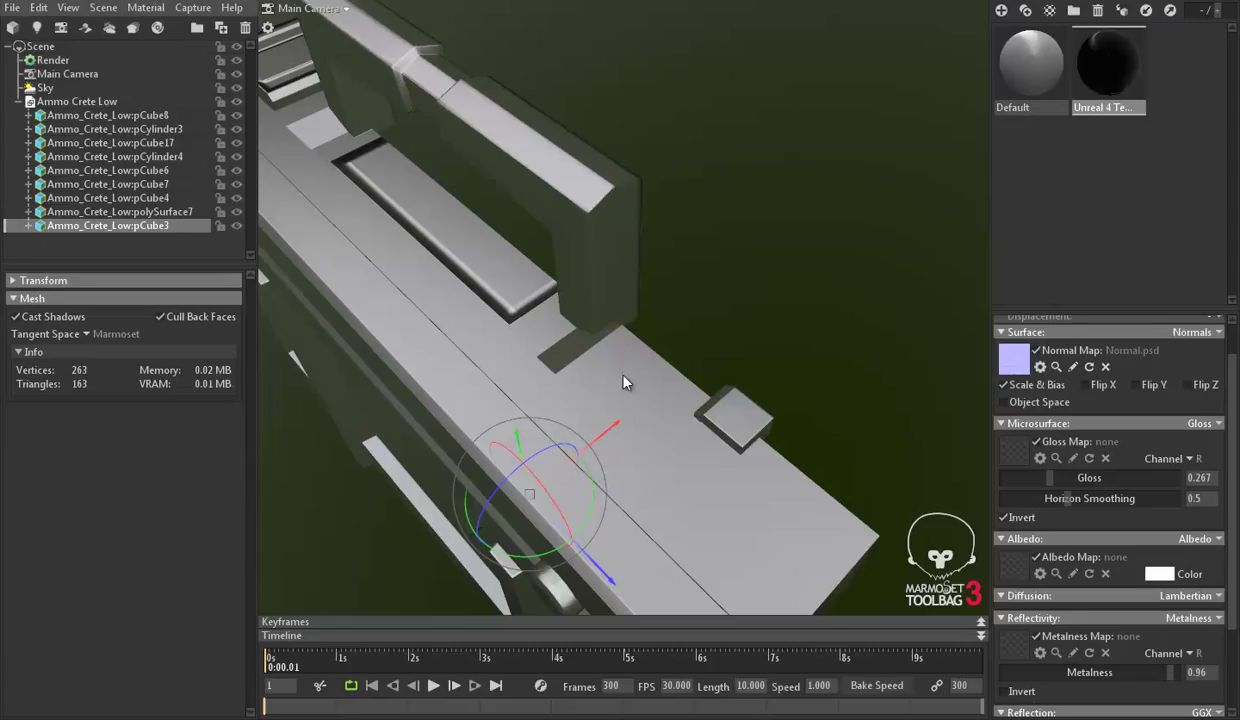
mouse_move(623, 382)
left_mouse_down()
mouse_move(798, 285)
mouse_move(609, 357)
left_mouse_up()
scroll(686, 367, "up", 3)
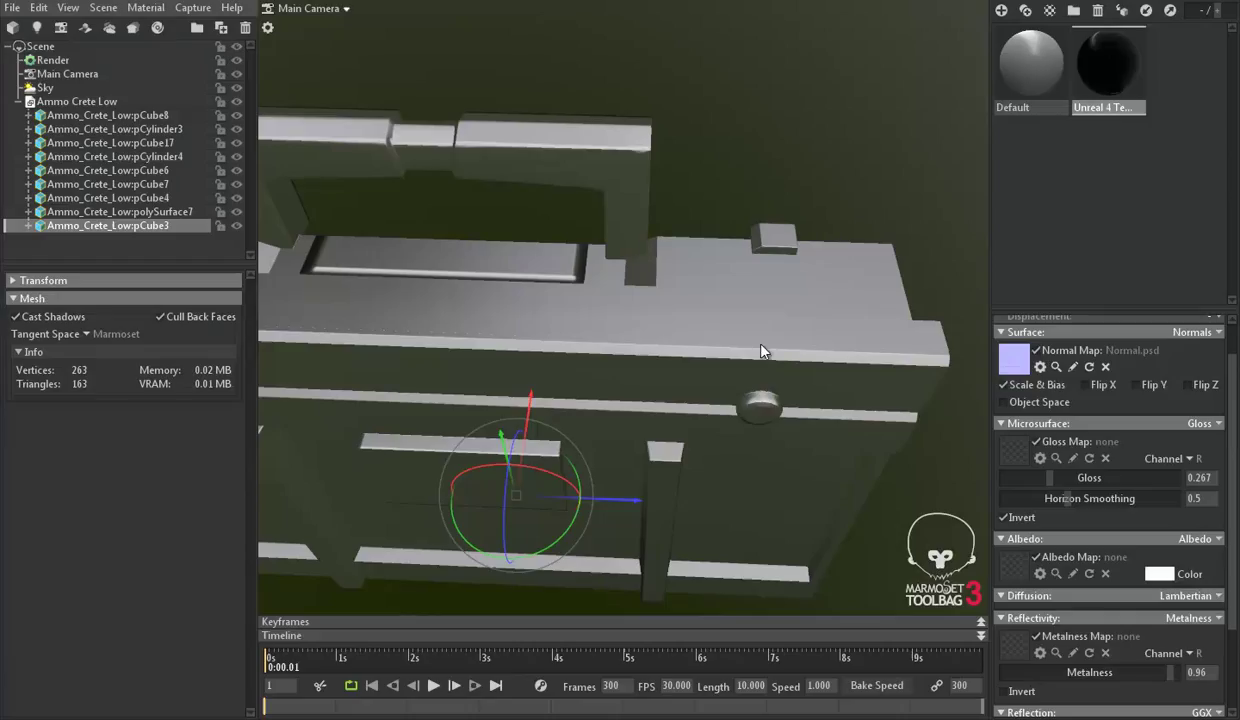
left_click_drag(736, 332, 739, 306)
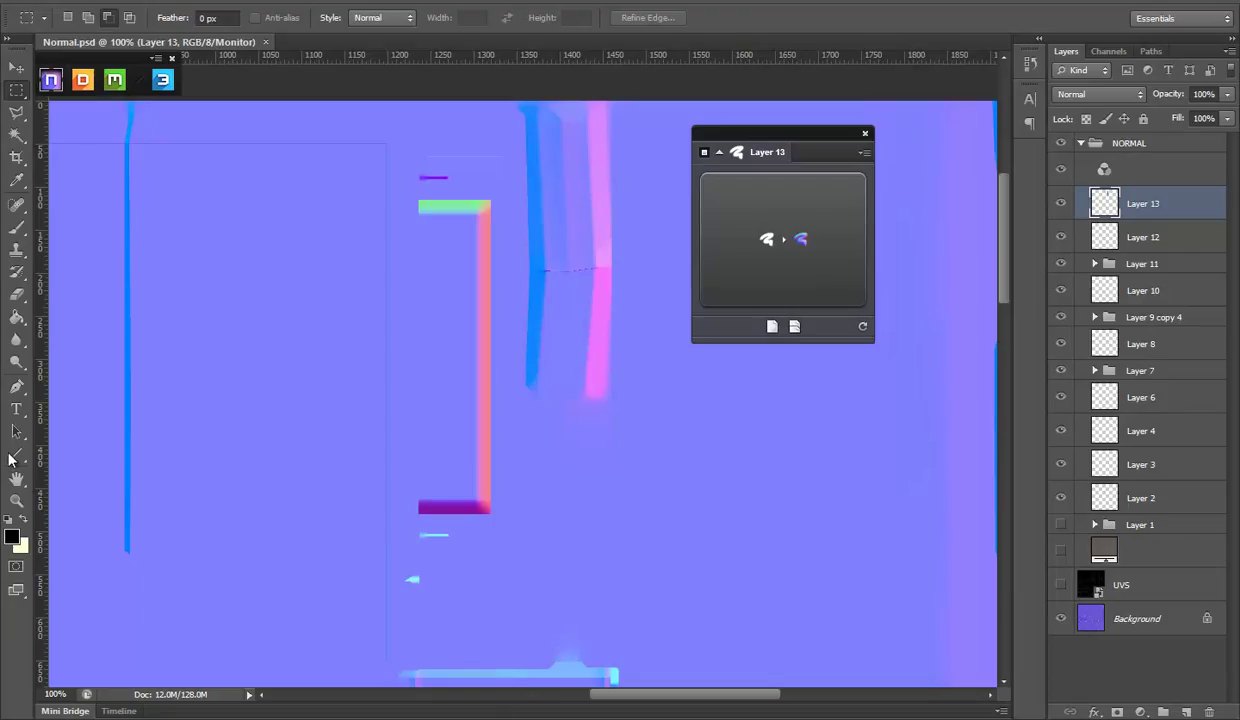
Step: Zoom out to 50% and show the UV wireframe over the map's upper left
left_click(16, 500)
left_click(495, 360, "alt")
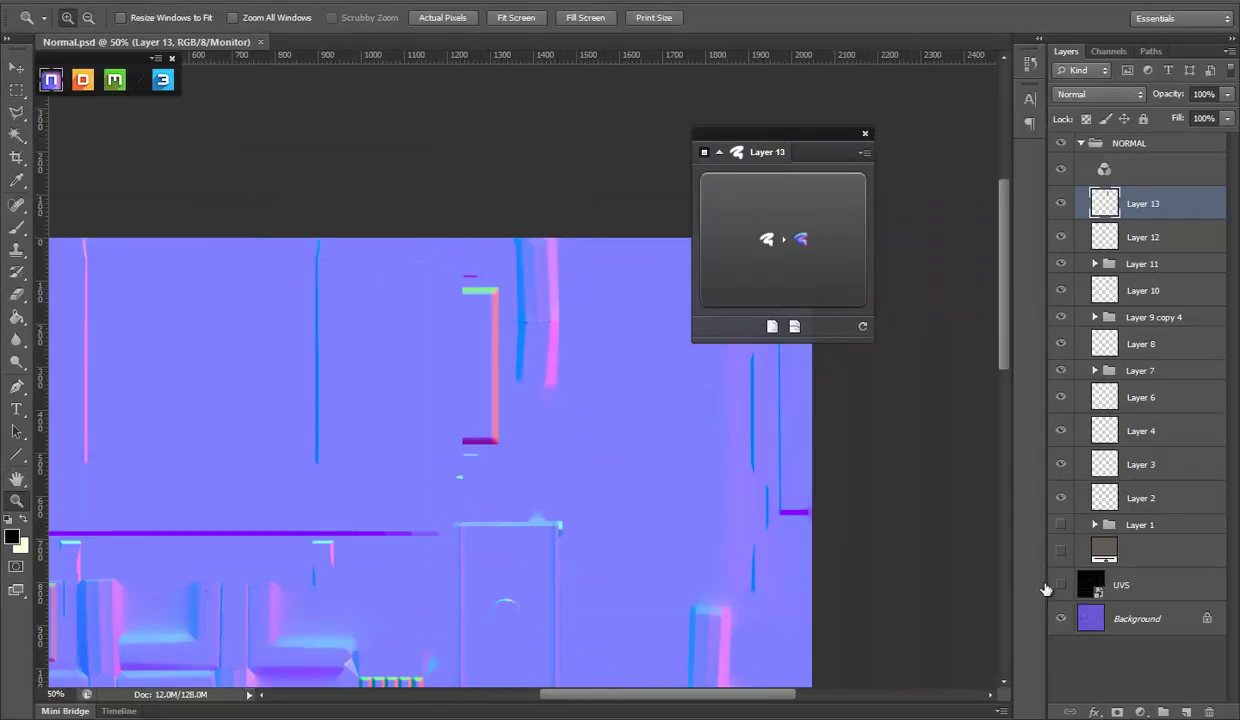
left_click(1059, 585)
left_click_drag(595, 470, 561, 432)
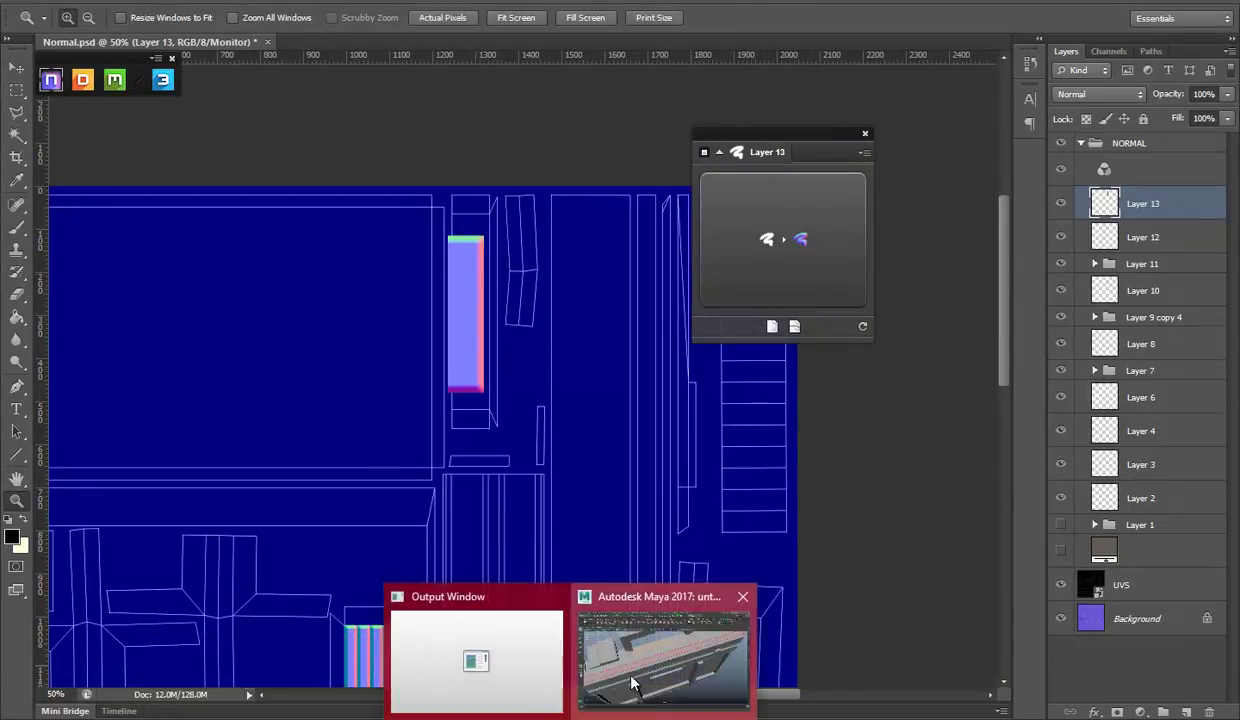
Step: Locate the lid's top face in Maya's UV Editor, then return to the normal map
left_click(631, 673)
left_click_drag(512, 327, 475, 285)
left_click(484, 255)
scroll(877, 542, "up", 3)
scroll(837, 400, "up", 2)
scroll(900, 420, "down", 3)
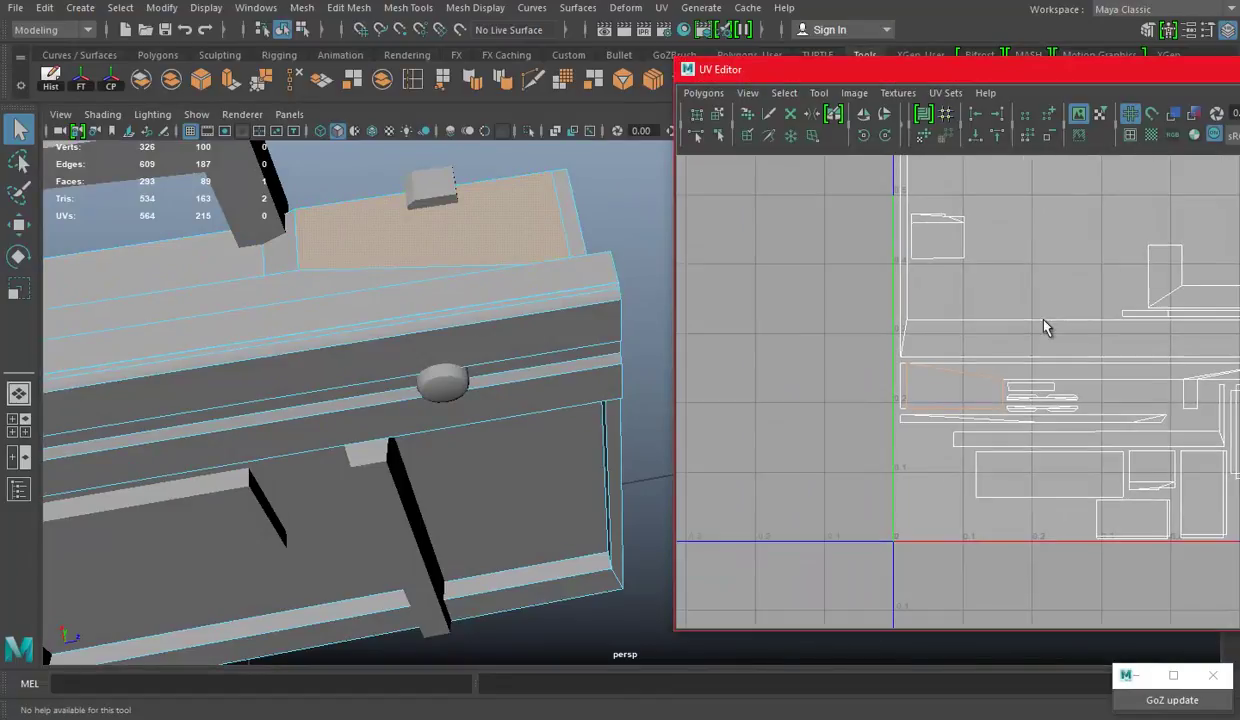
scroll(930, 405, "up", 1)
left_click(426, 703)
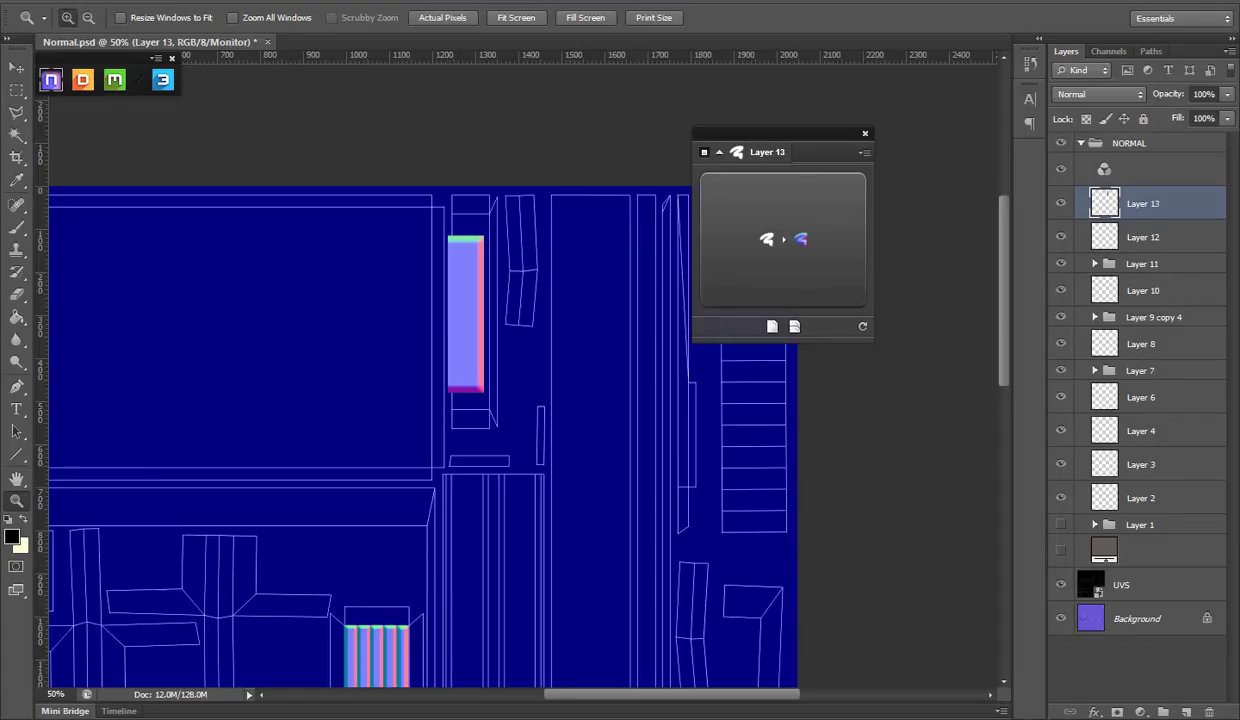
scroll(273, 563, "down", 1)
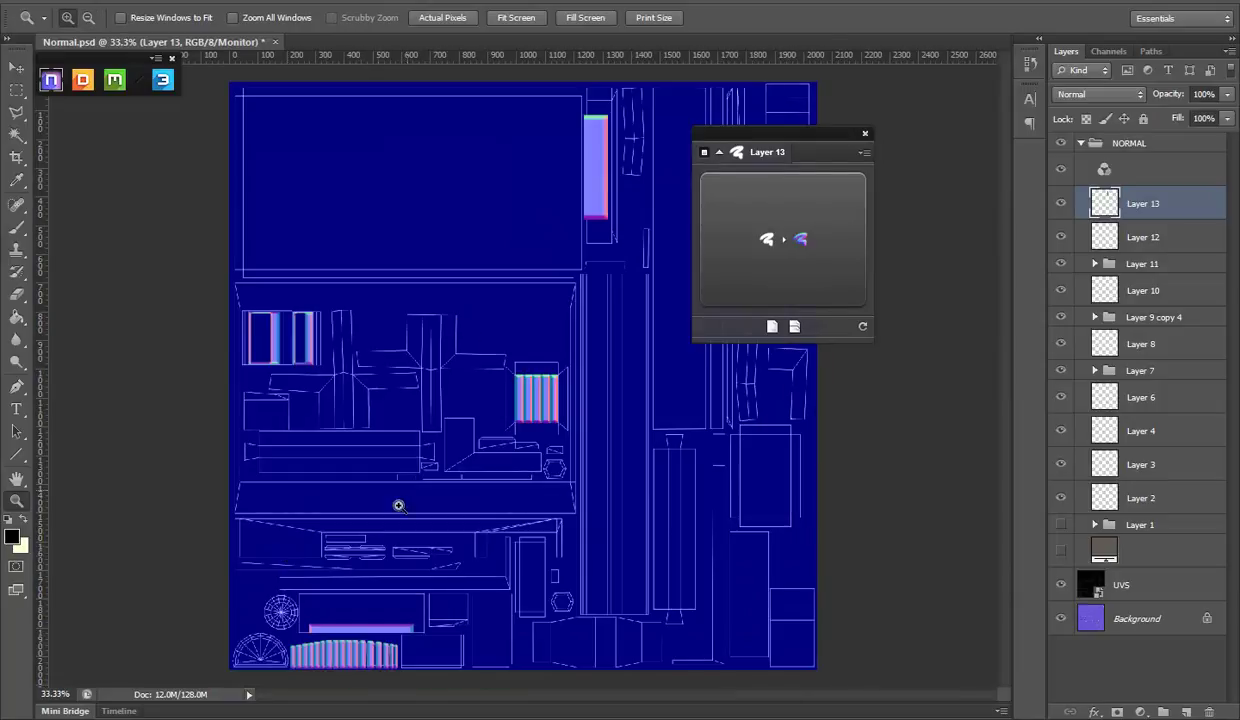
Step: Zoom to 100% on the lower-left map area and add a new empty layer
left_click(398, 505)
left_click(424, 377)
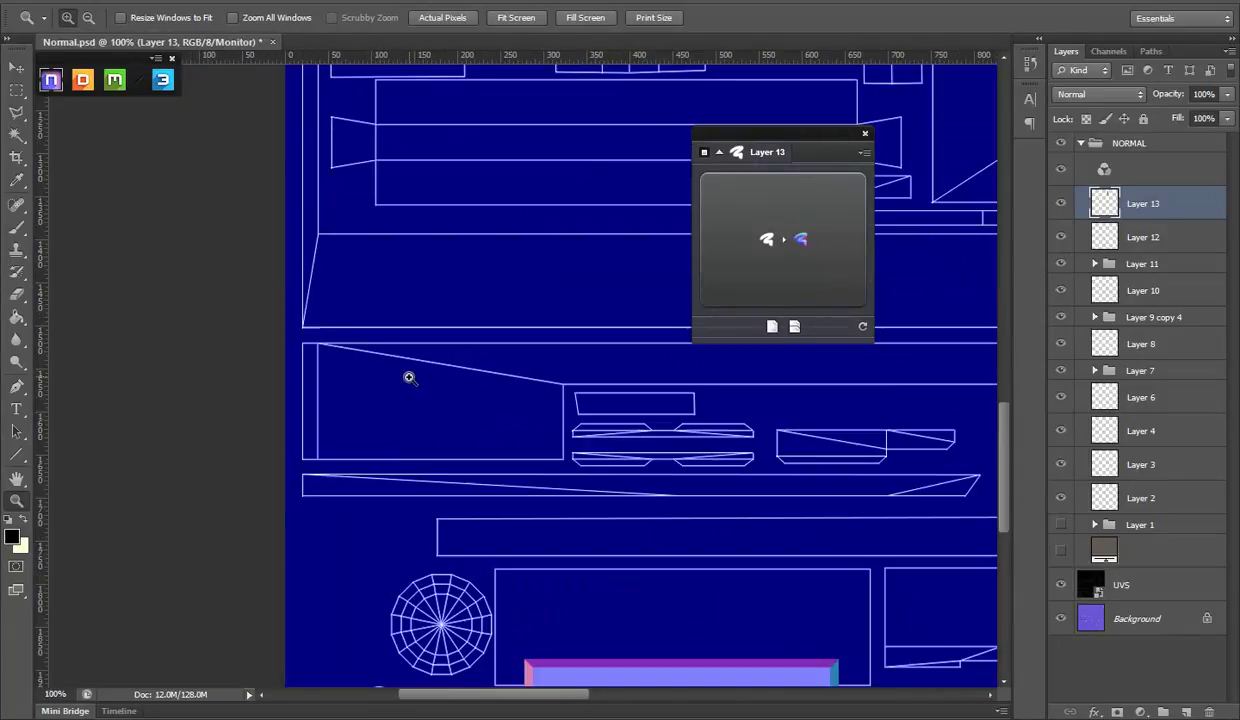
left_click(1062, 586)
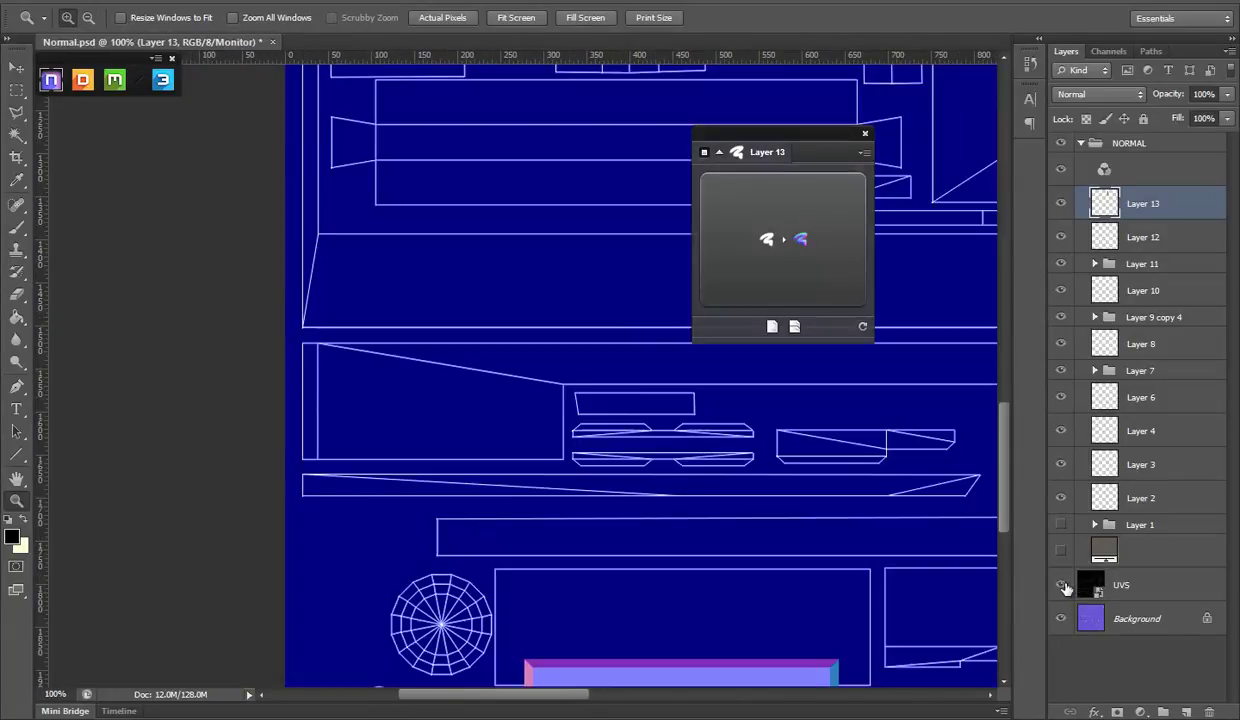
left_click(1184, 710)
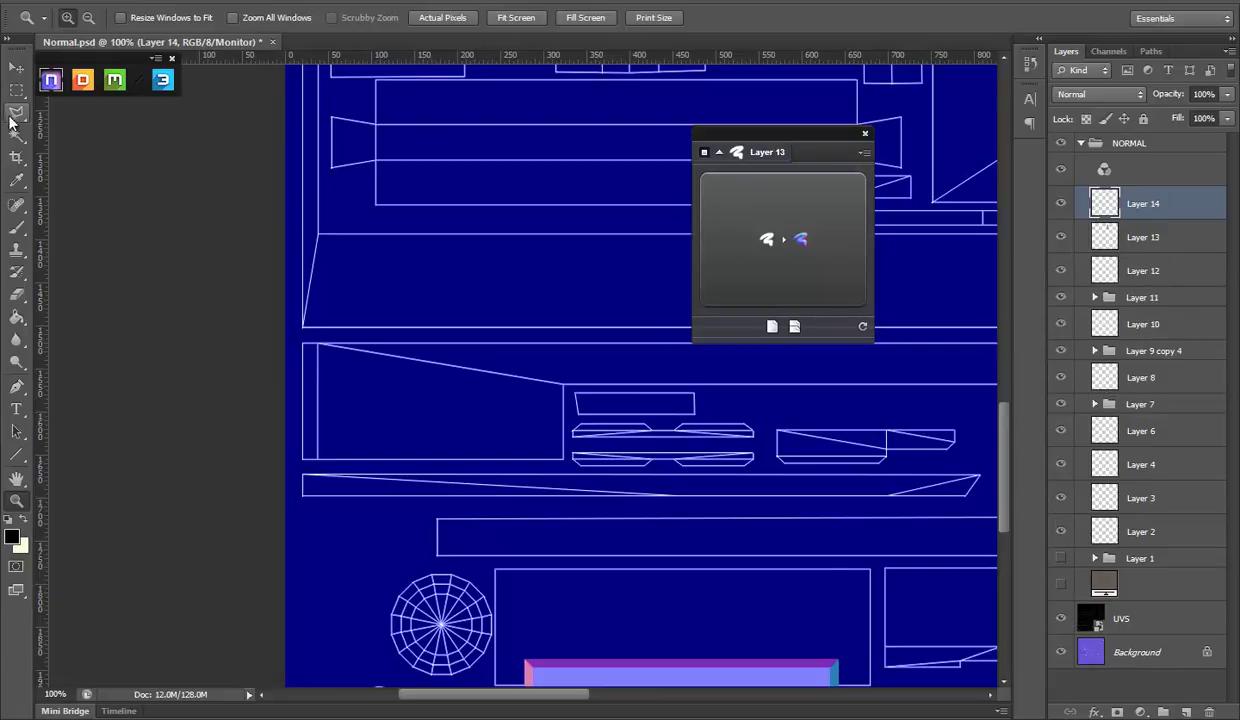
Step: Marquee a 19 × 180 px strip on the side panel and convert it to an nDo shape
left_click(16, 89)
left_click(1062, 619)
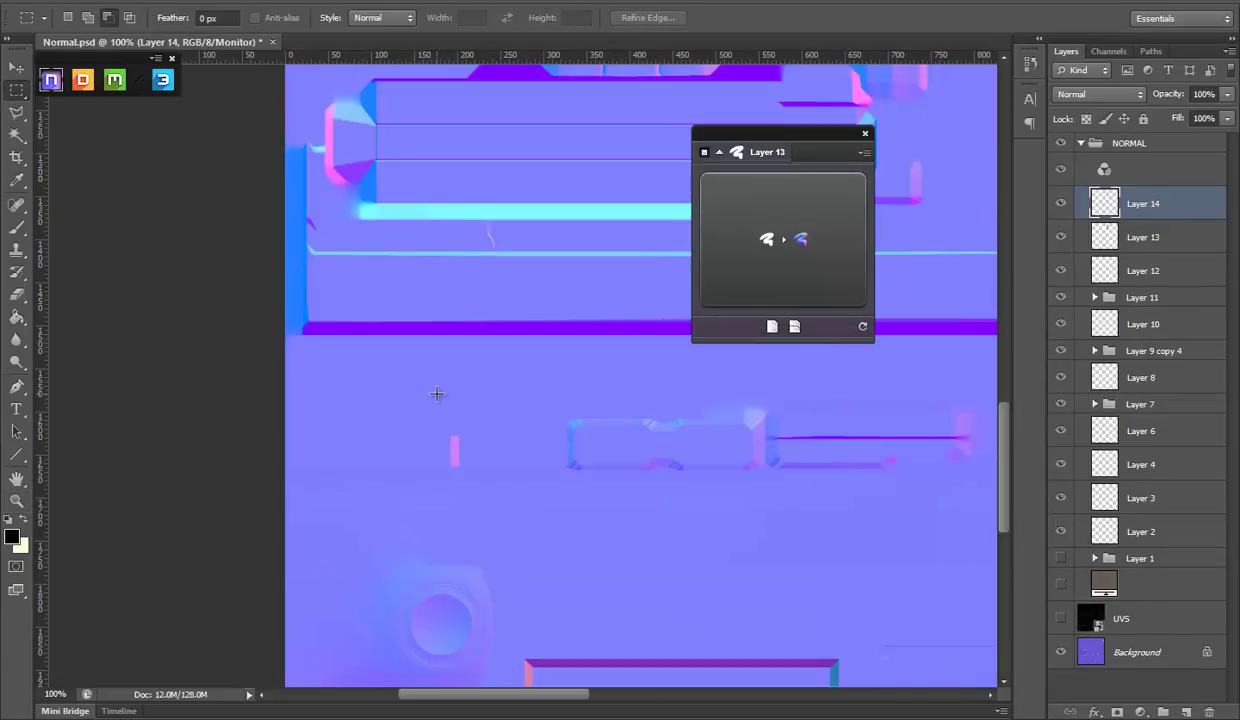
left_click(1061, 618)
left_click_drag(436, 336, 456, 467)
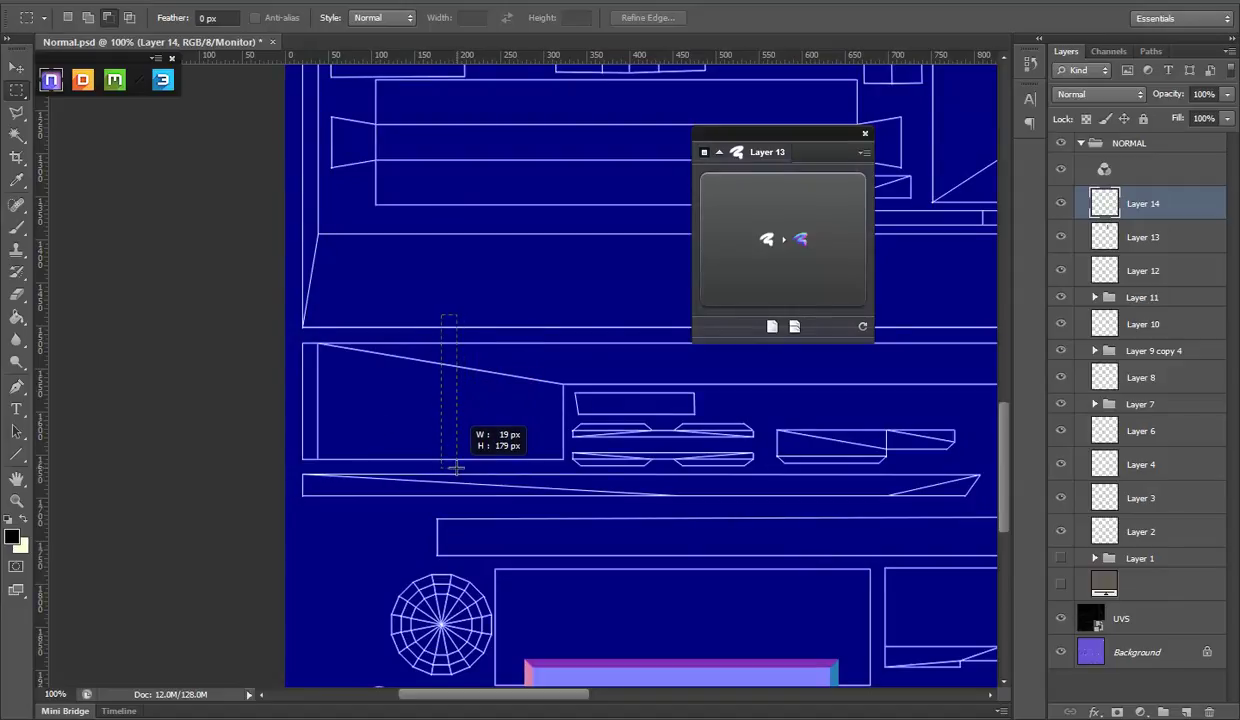
left_click_drag(456, 467, 457, 467)
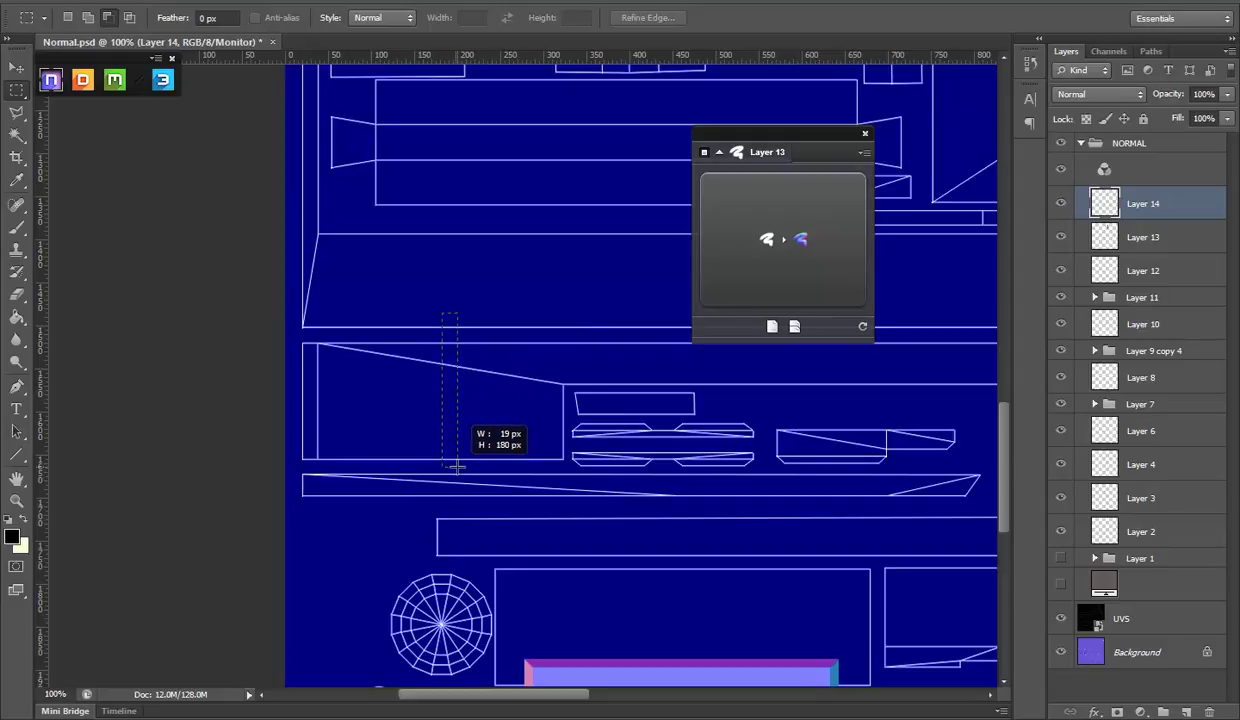
left_click(811, 276)
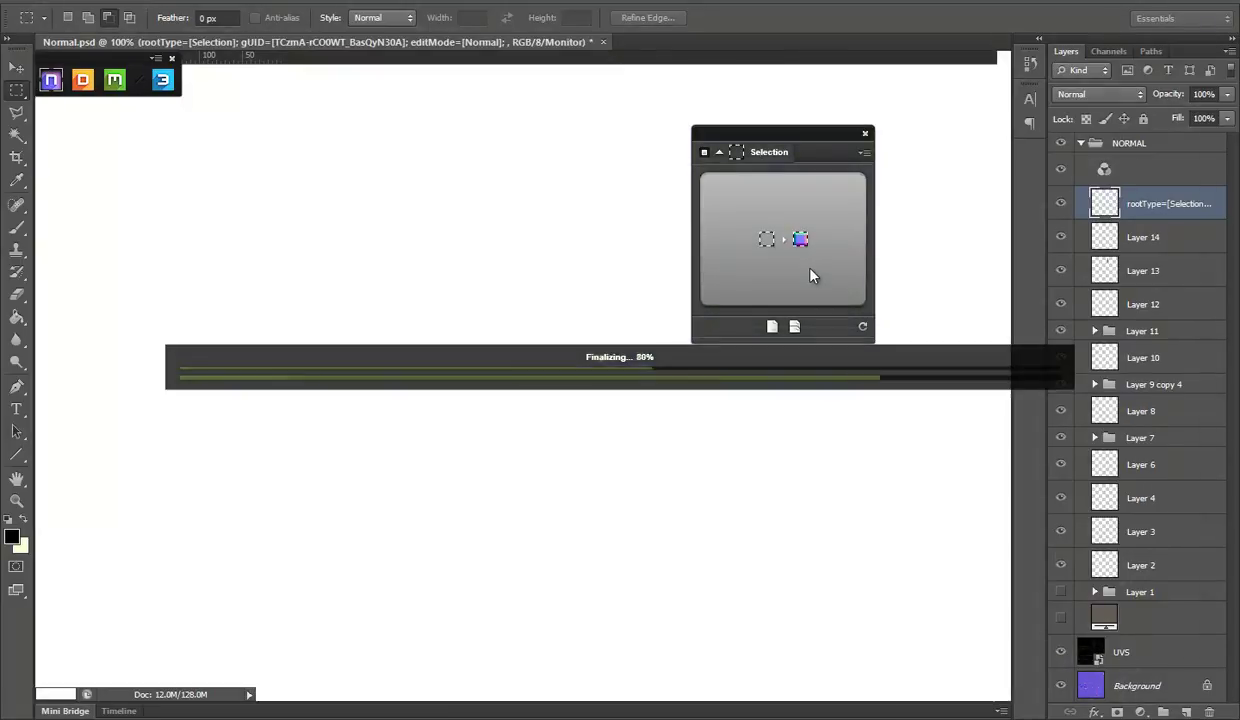
Step: Make the strip a recessed groove sloping Down with a Half Round curve at size 8
left_click(775, 202)
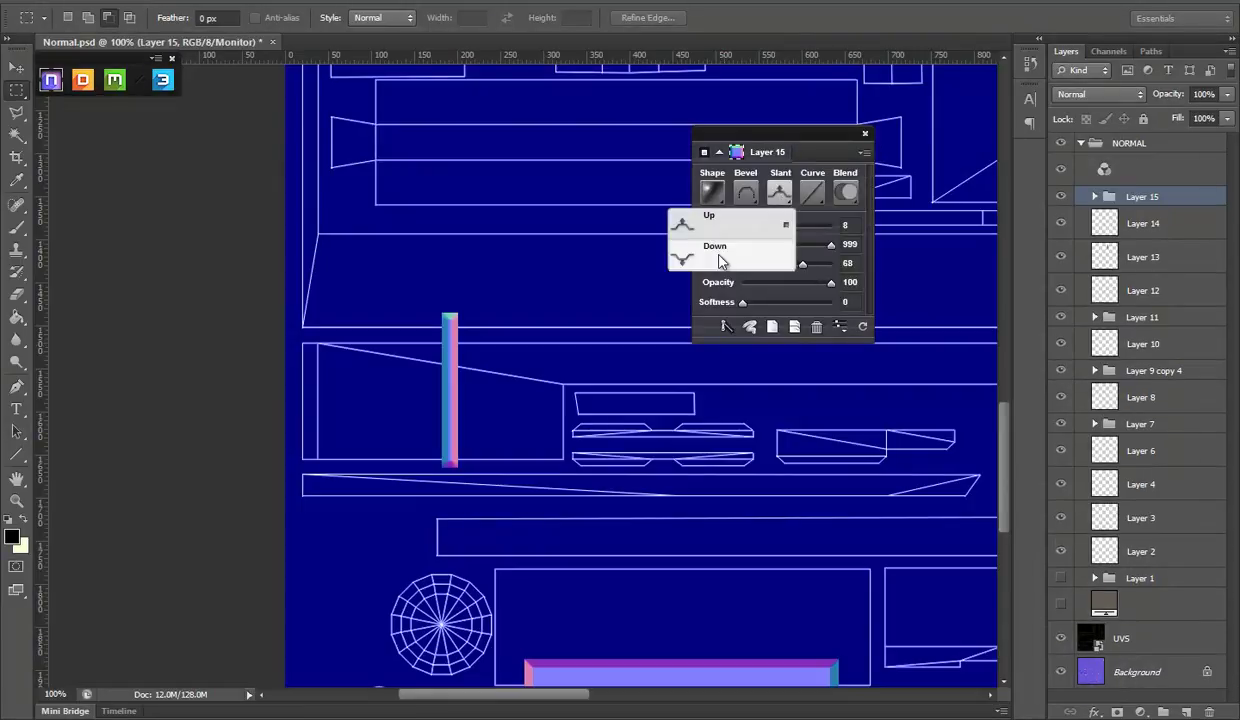
left_click(722, 258)
left_click_drag(757, 228, 750, 228)
left_click(823, 197)
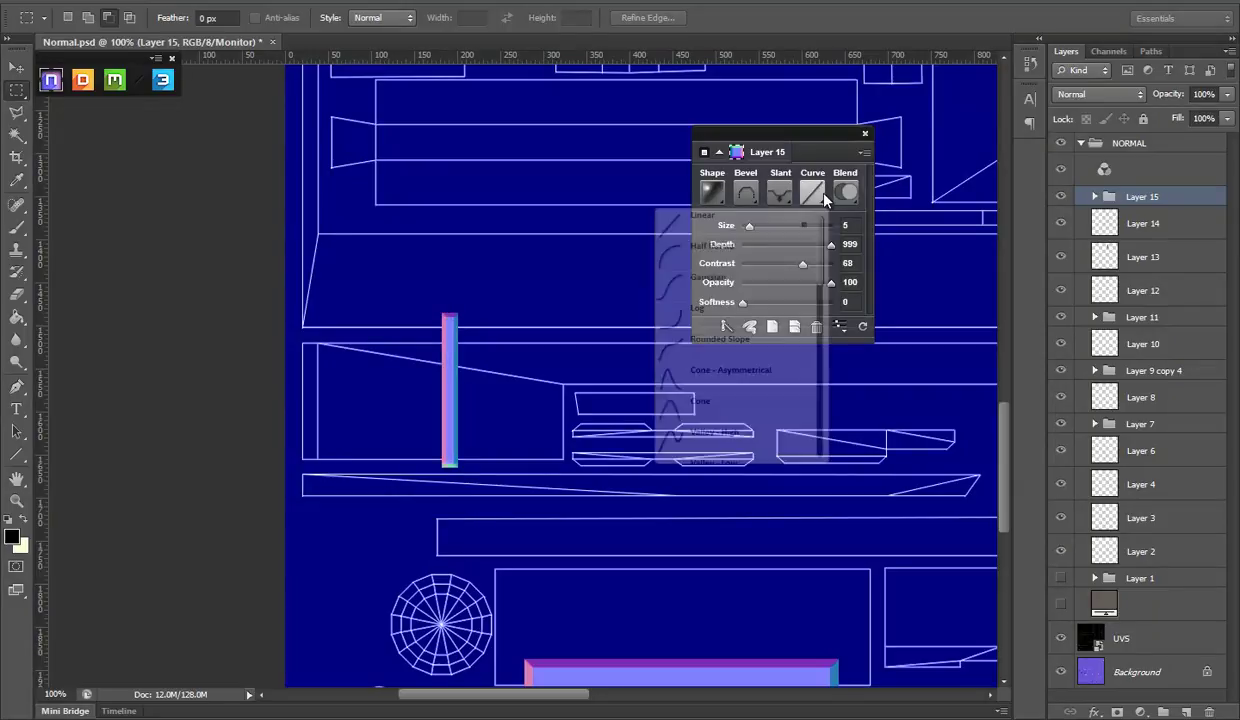
left_click(769, 245)
left_click_drag(749, 226, 753, 228)
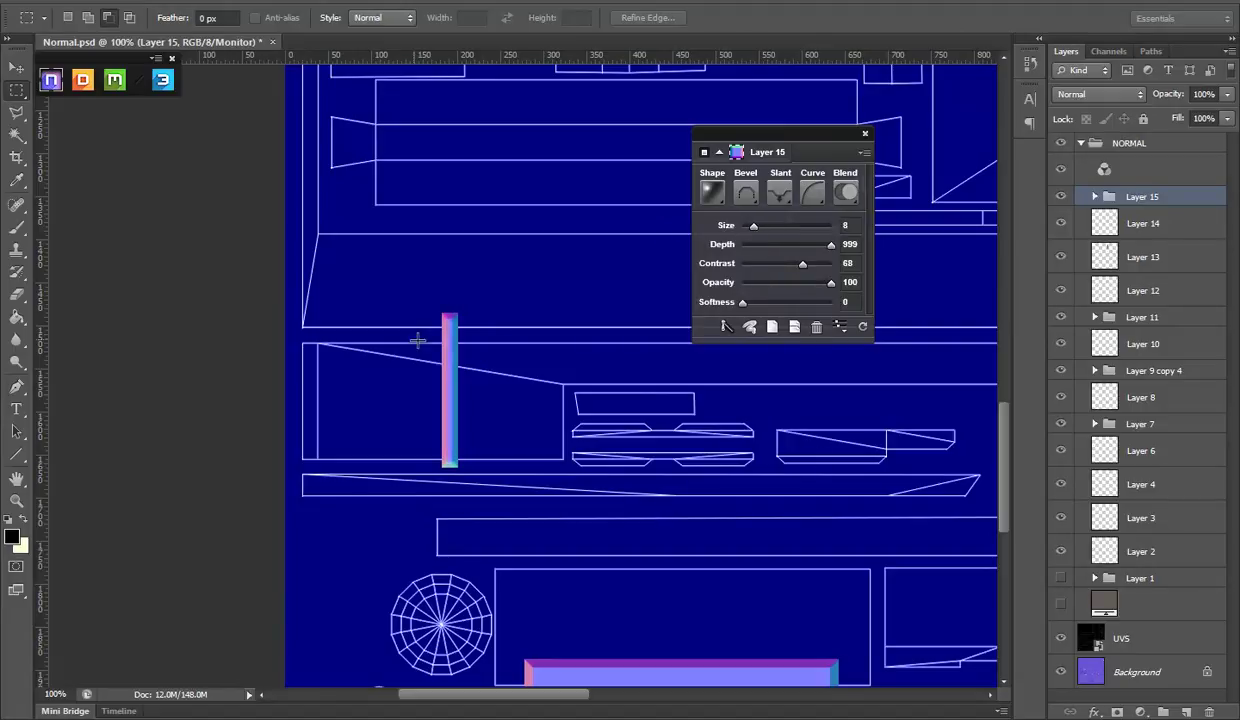
Step: Save the normal map and orbit toward the crate's handle in Marmoset Toolbag
key("ctrl+s")
key("alt+Tab")
mouse_move(762, 377)
left_mouse_down()
mouse_move(808, 465)
mouse_move(803, 429)
left_mouse_up()
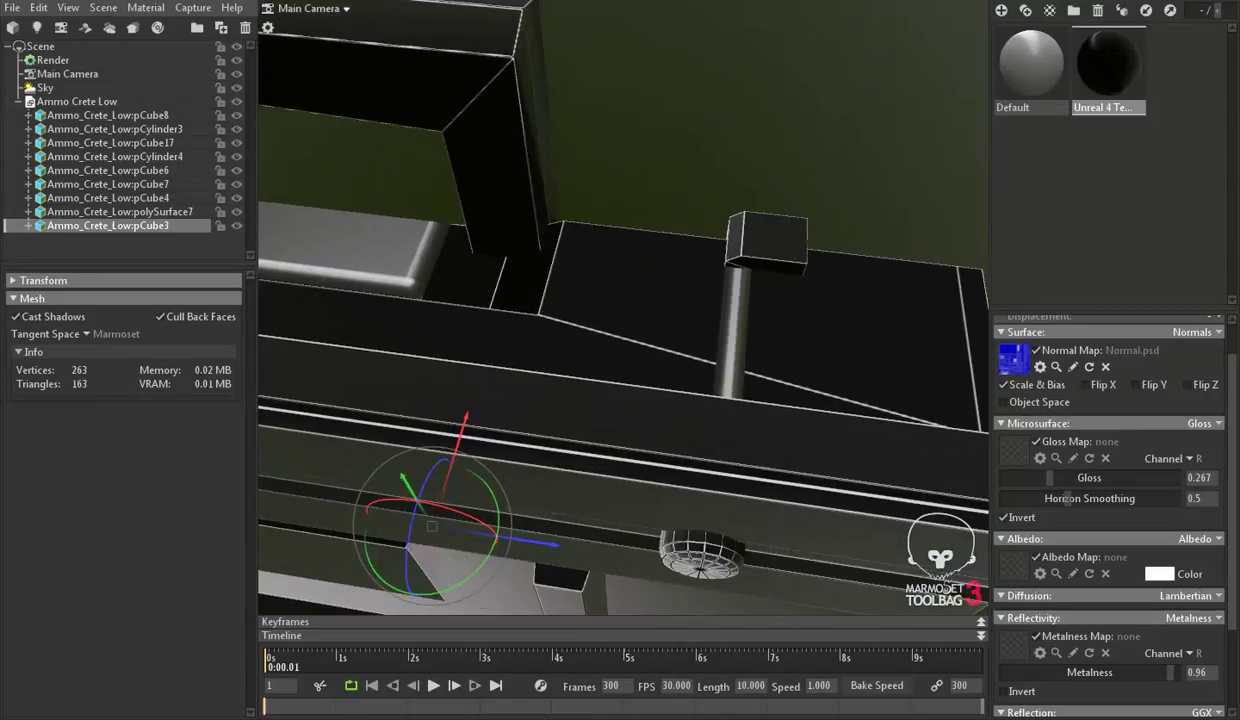
Step: Nudge the groove strip right, left, then right again, and save the map
key("alt+Tab")
left_click(16, 66)
key("Right")
key("Right")
key("Right")
key("Right")
key("Right")
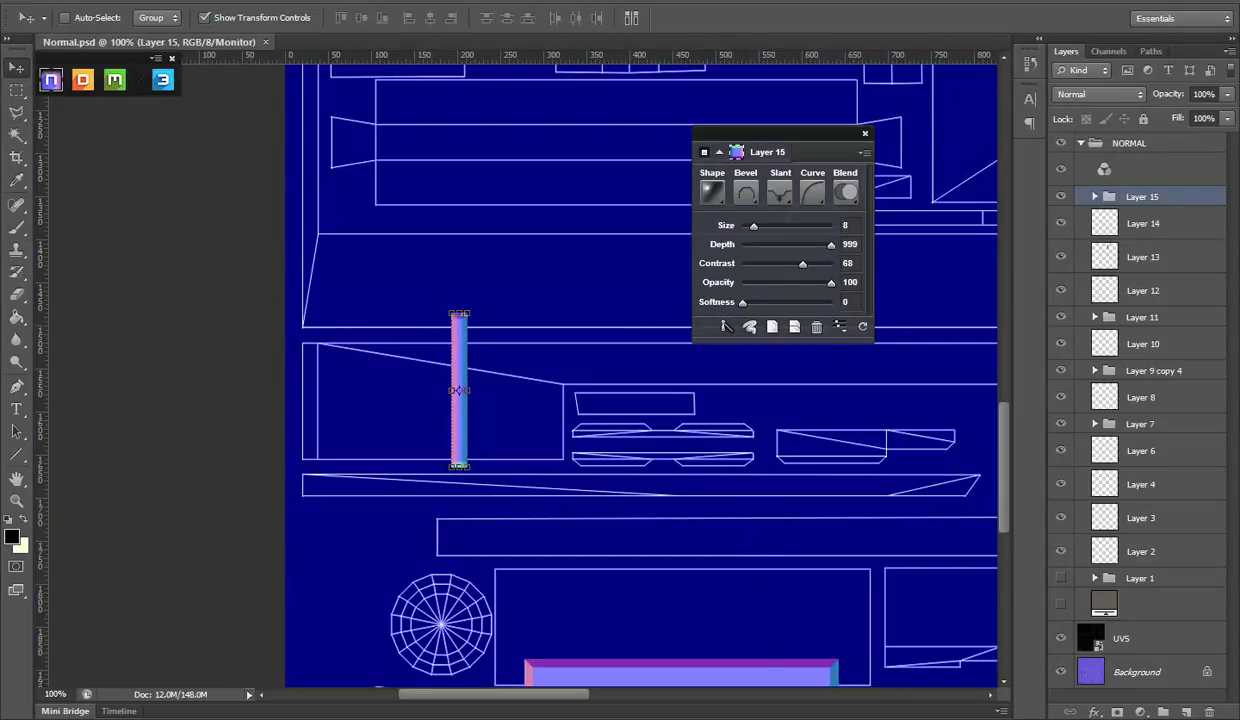
key("alt+Tab")
key("alt+Tab")
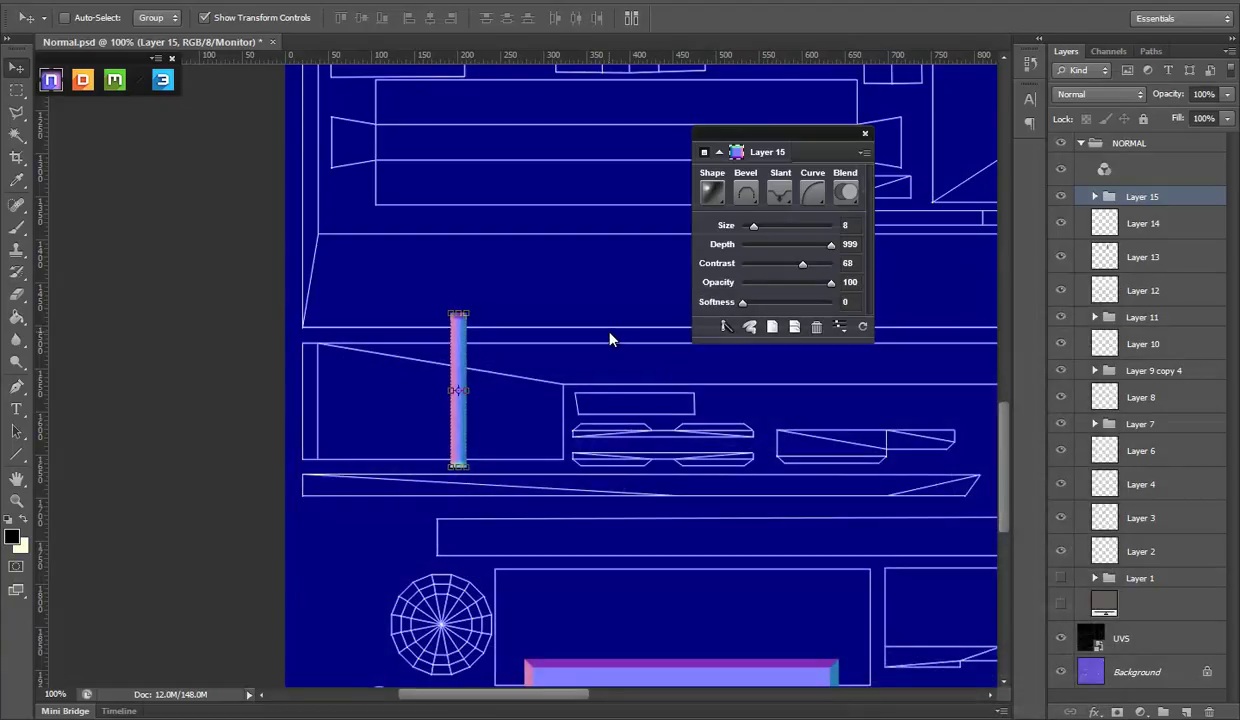
key("Left")
key("Left")
key("Left")
key("Left")
key("Left")
key("Left")
key("Left")
key("Left")
key("Left")
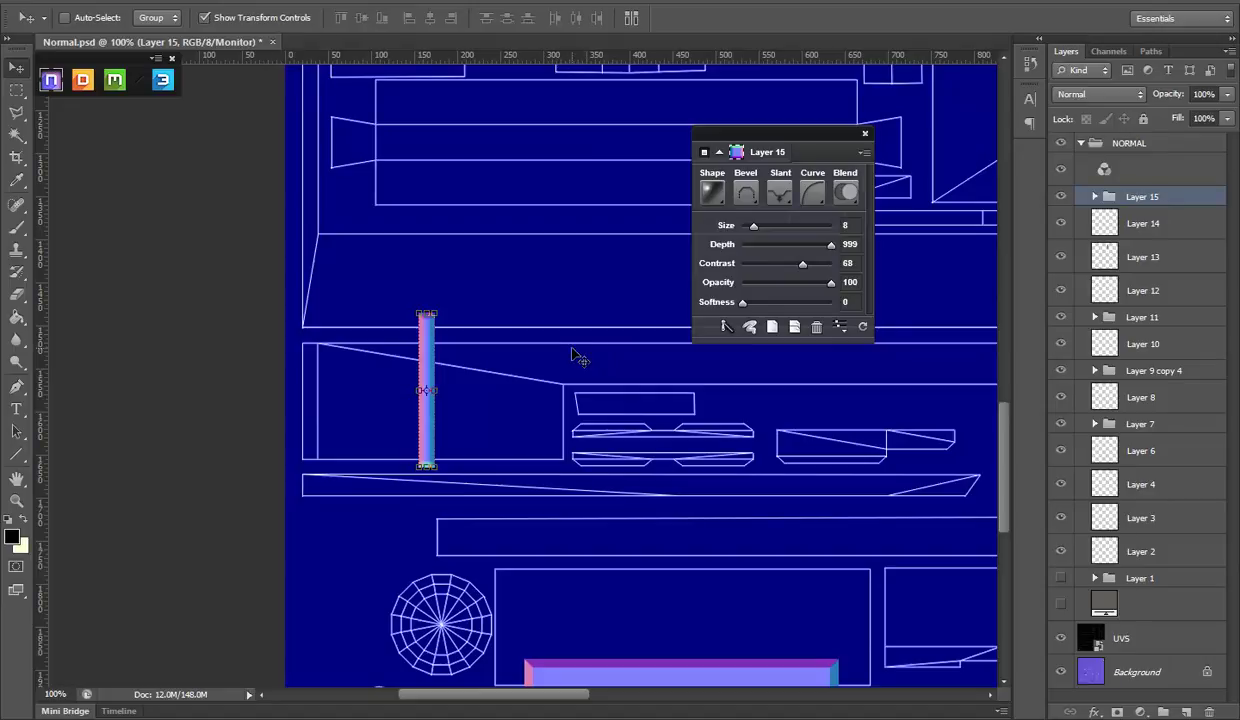
key("alt+Tab")
key("alt+Tab")
key("Right")
key("Right")
key("ctrl+s")
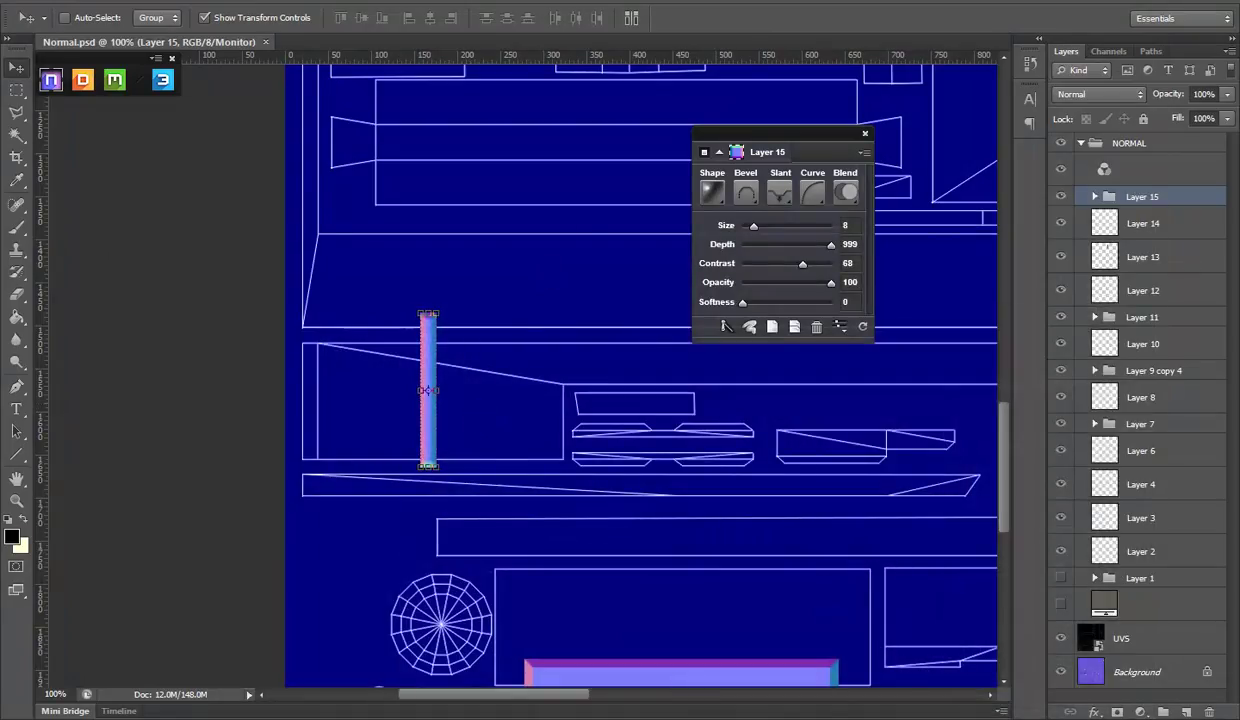
key("alt+Tab")
key("alt+Tab")
Step: Shift the strip slightly left and compare it in Marmoset and the reference sketch
left_click_drag(428, 389, 424, 389)
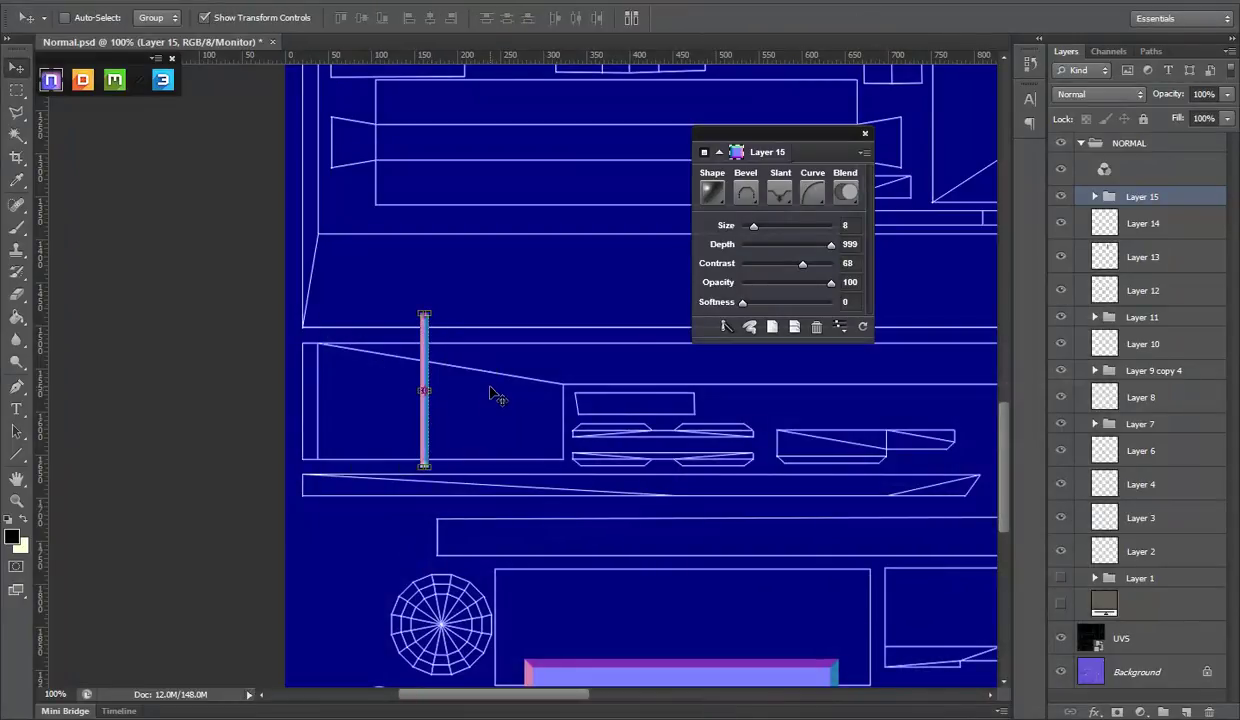
key("alt+Tab")
key("alt+Tab")
key("alt+Tab")
key("alt+Tab")
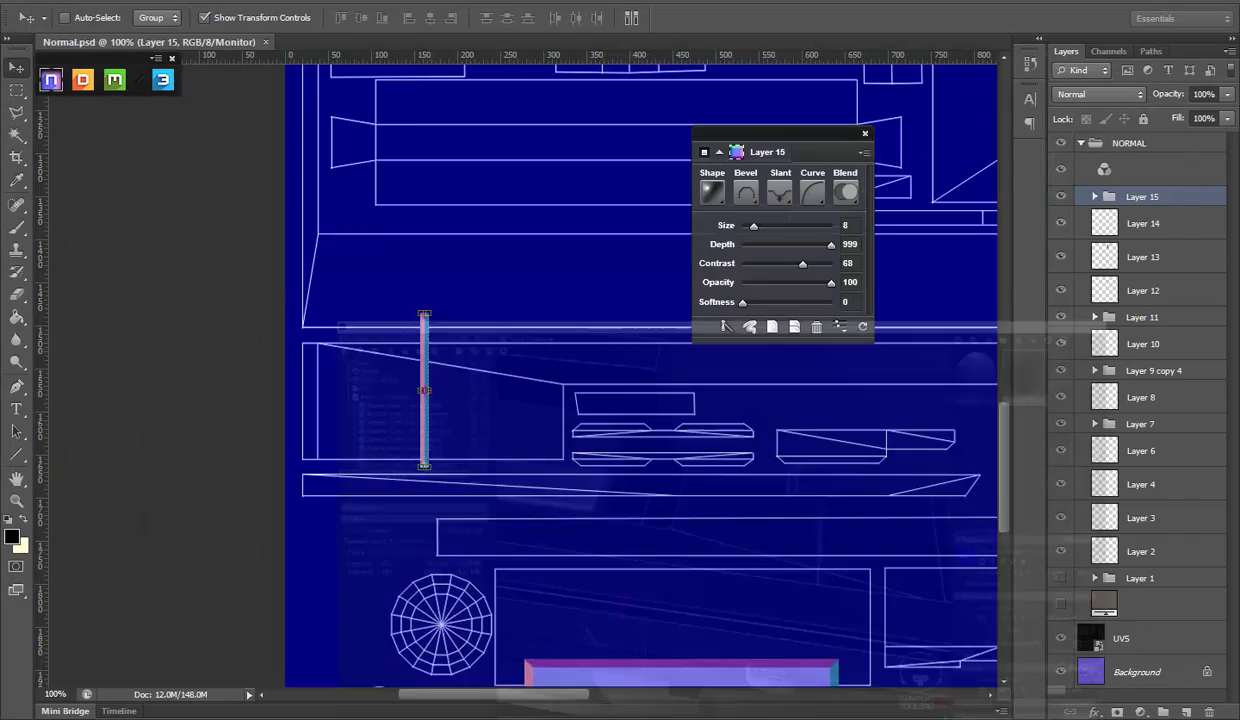
key("alt+Tab")
key("alt+Tab")
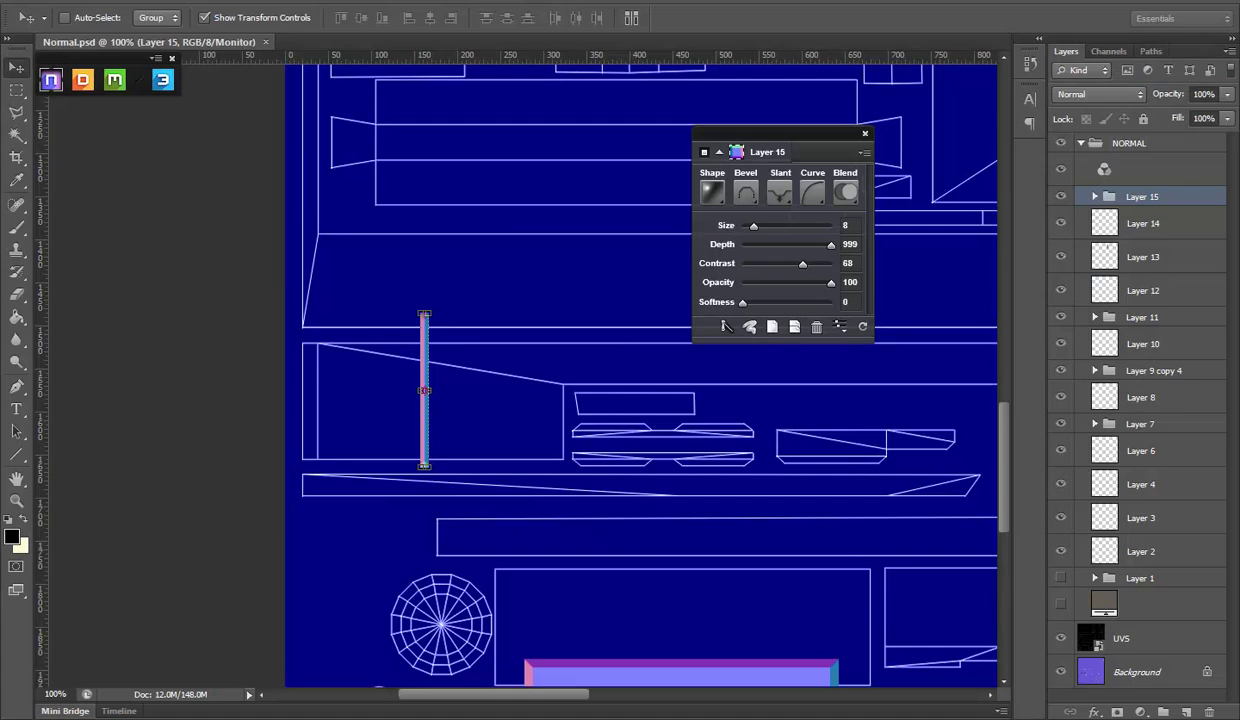
key("alt+Tab")
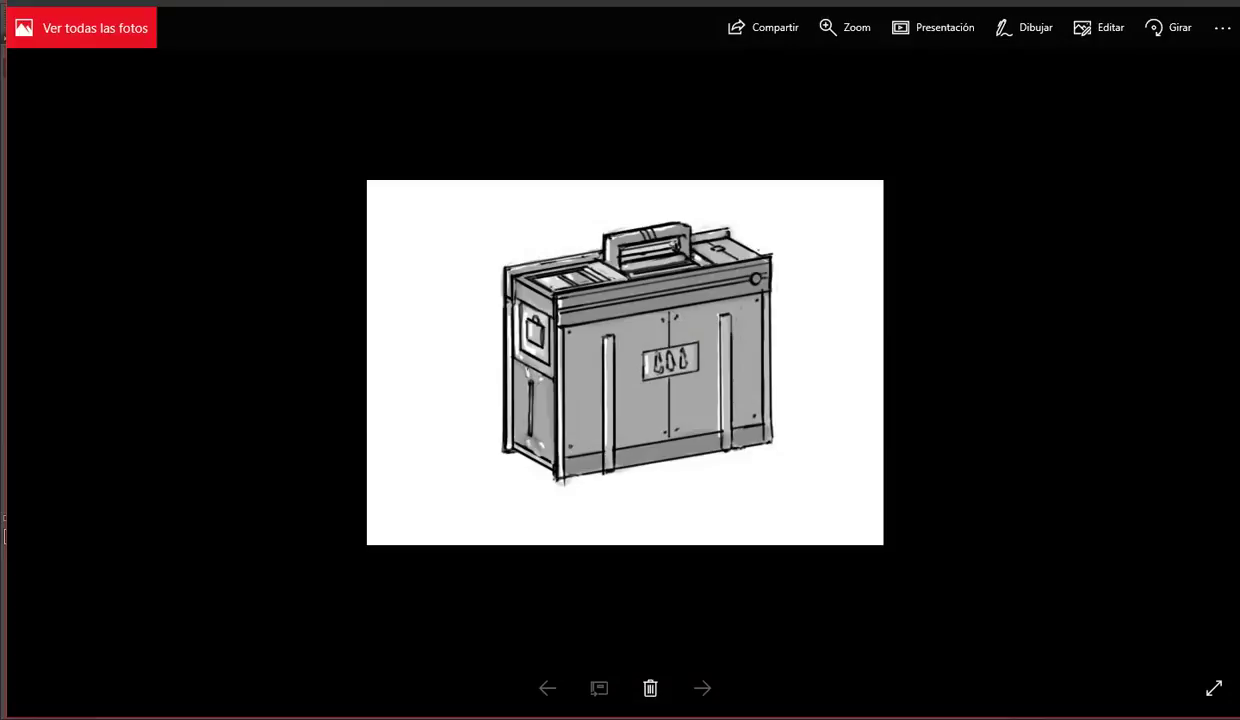
key("alt+Tab")
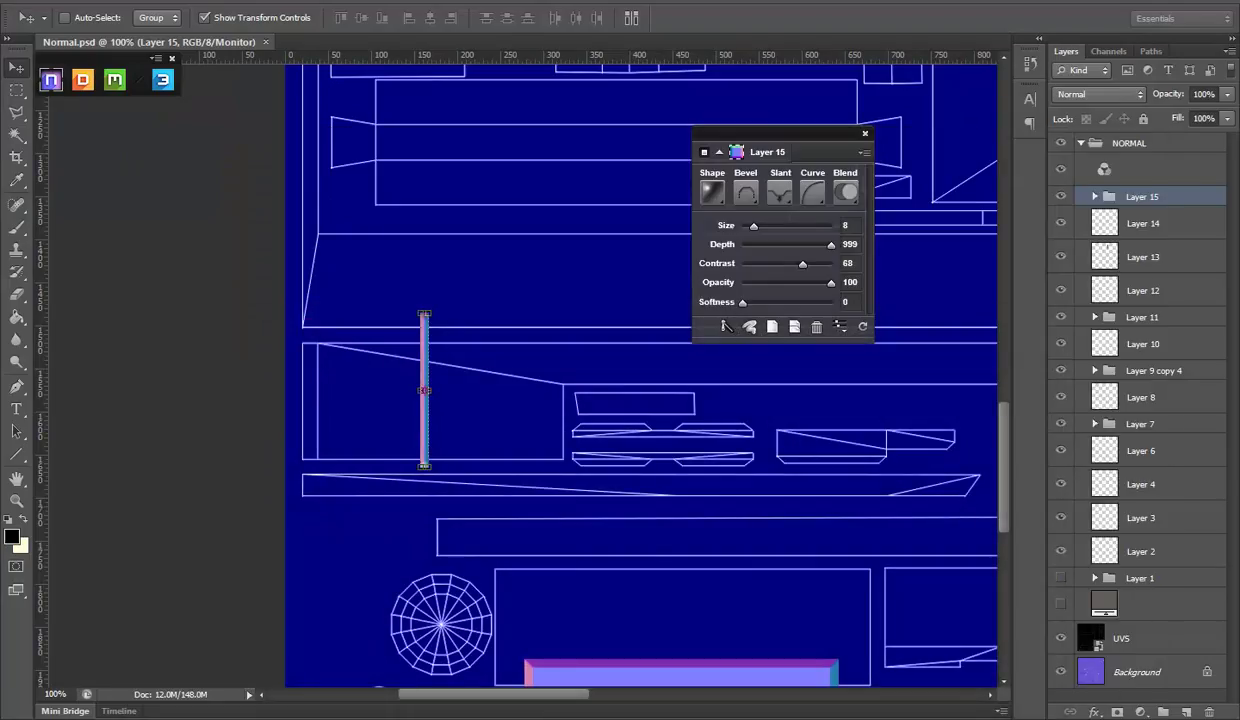
key("alt+Tab")
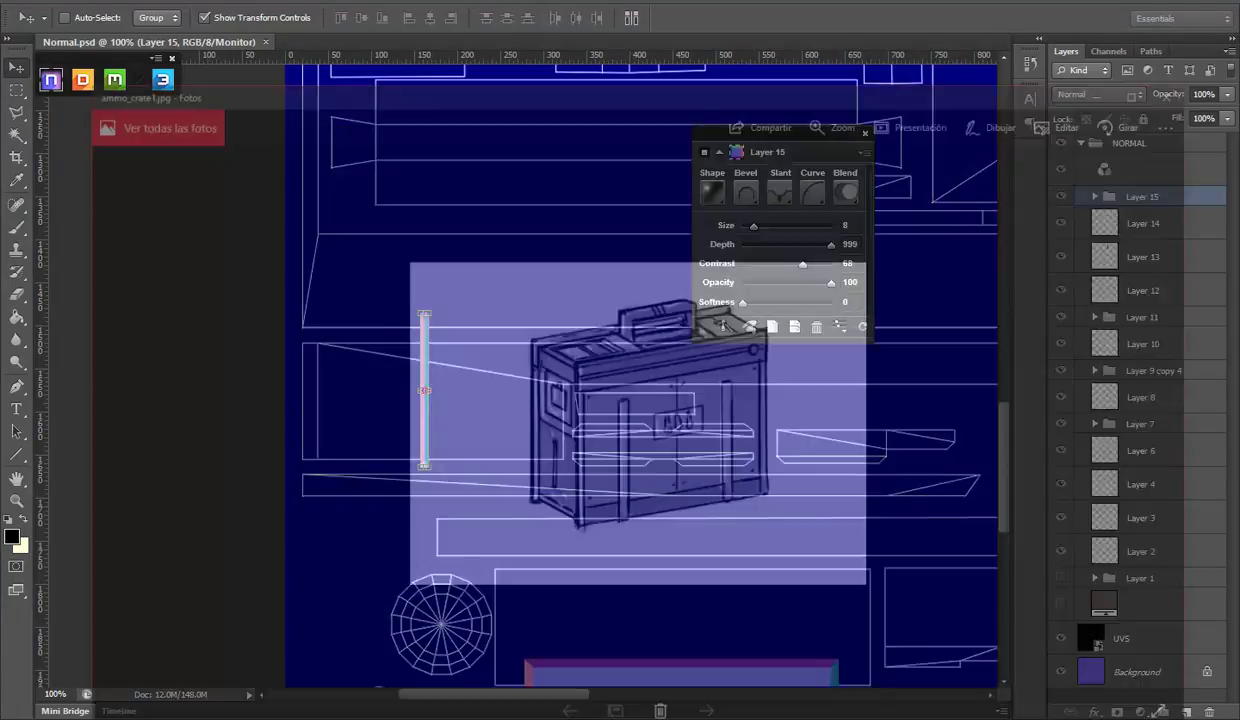
key("alt+Tab")
key("alt+Tab")
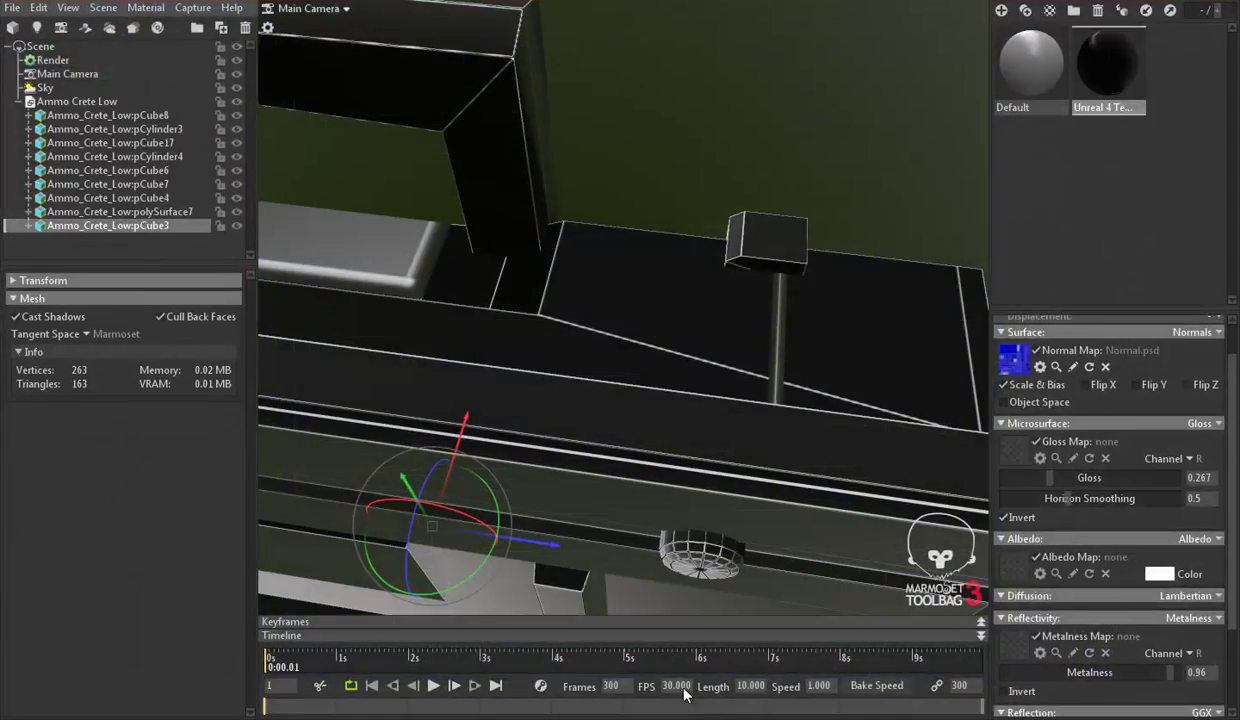
key("alt+Tab")
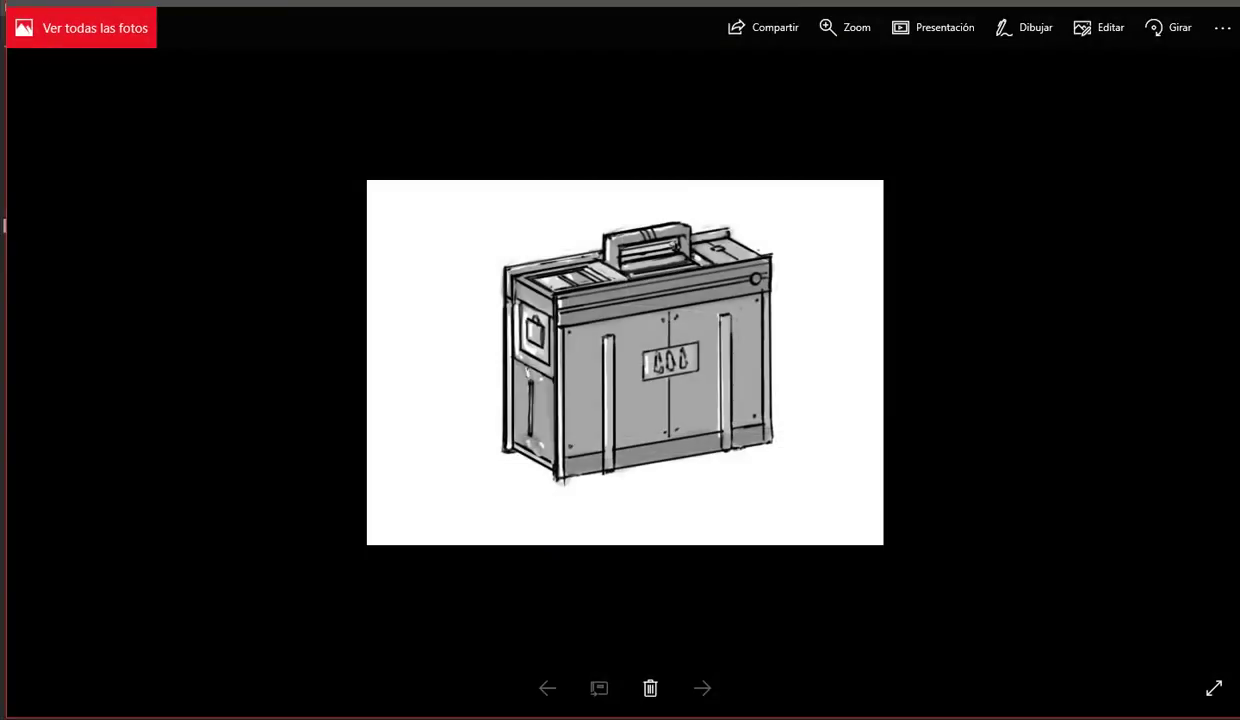
key("alt+Tab")
key("alt+Tab")
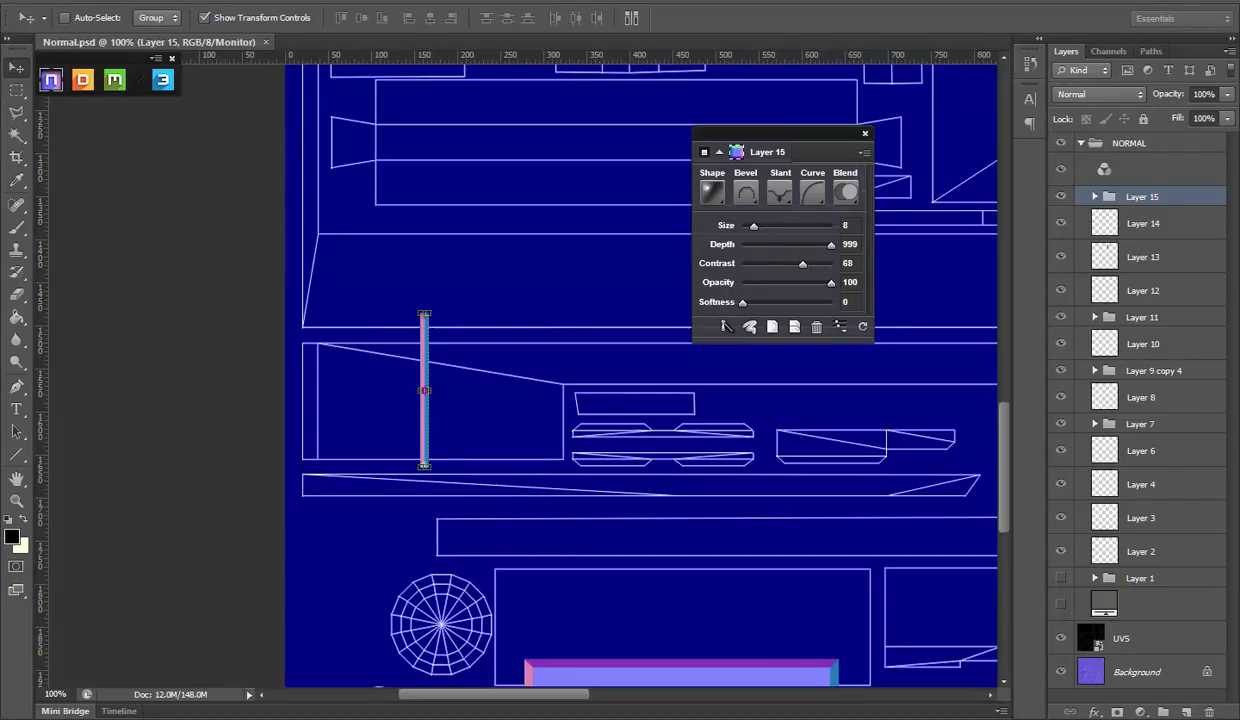
key("alt+Tab")
key("alt+Tab")
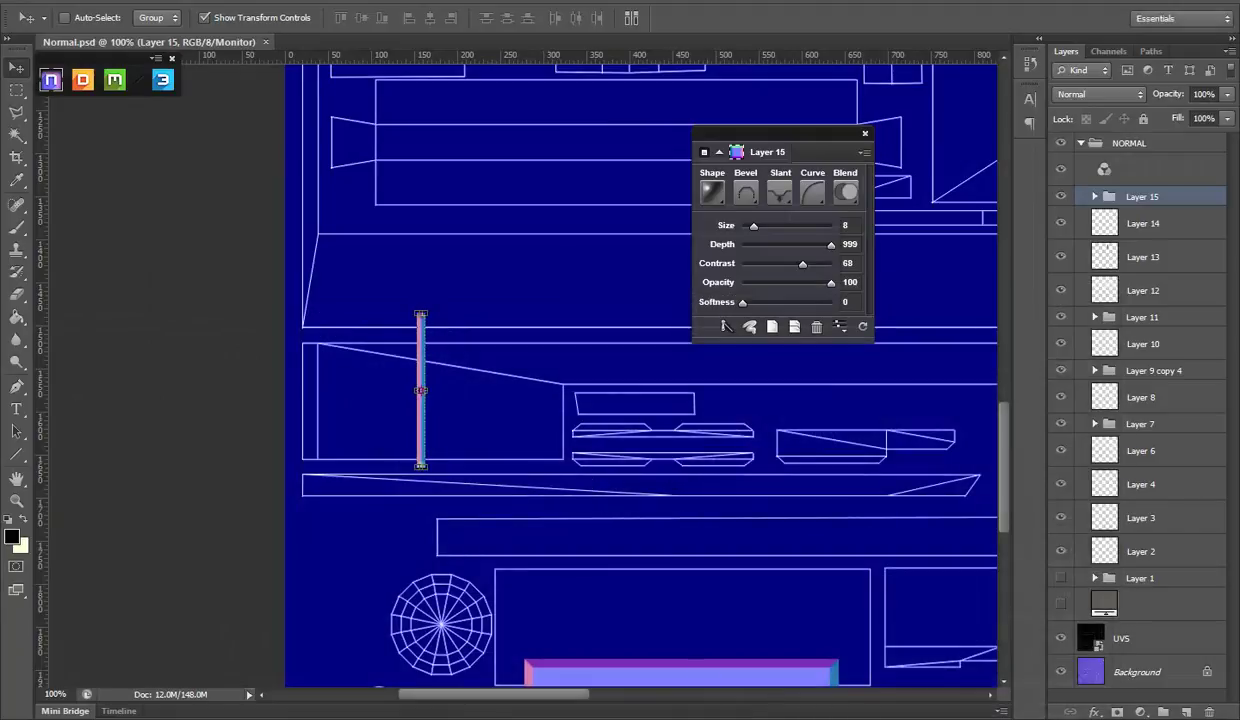
key("alt+Tab")
Step: Nudge the groove strip one more step right and select the whole canvas
key("alt+Tab")
key("Right")
key("Right")
key("Right")
key("Right")
key("Right")
key("Right")
key("Right")
key("Right")
key("Right")
key("ctrl+a")
left_click(16, 89)
left_click(16, 67)
key("alt+Tab")
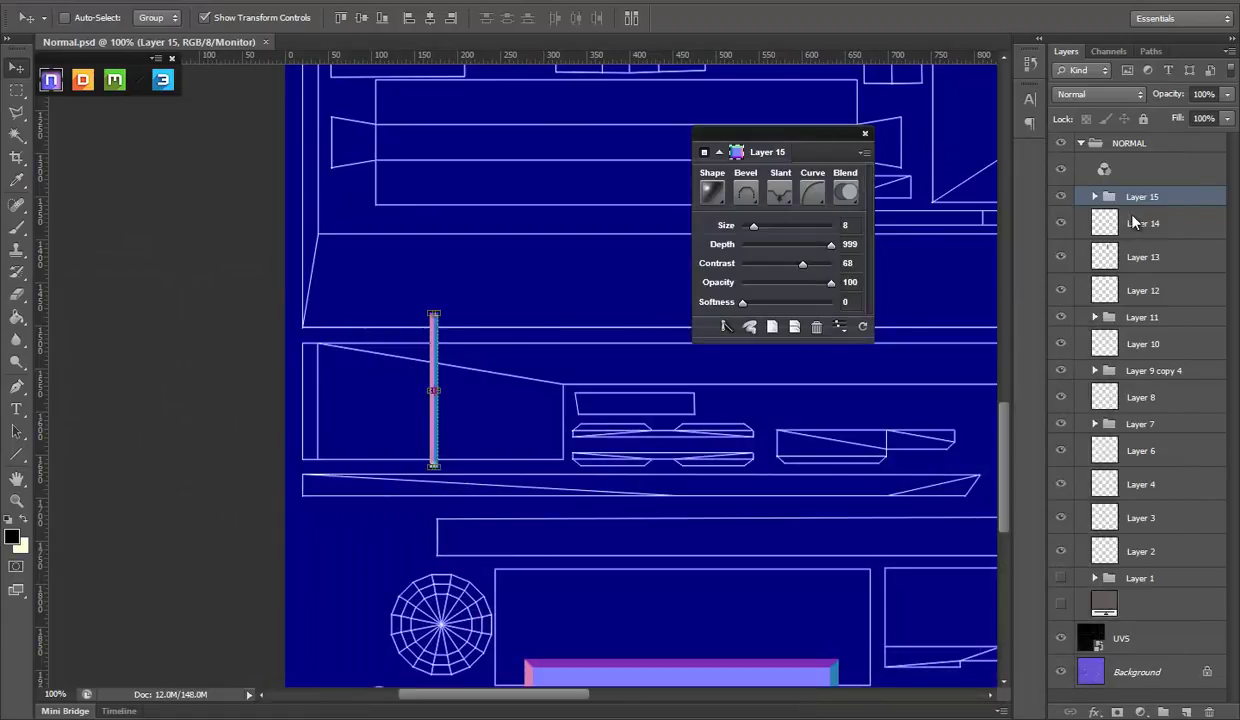
Step: Merge the Layer 15 group and trim the groove's end above the side panel
right_click(1140, 197)
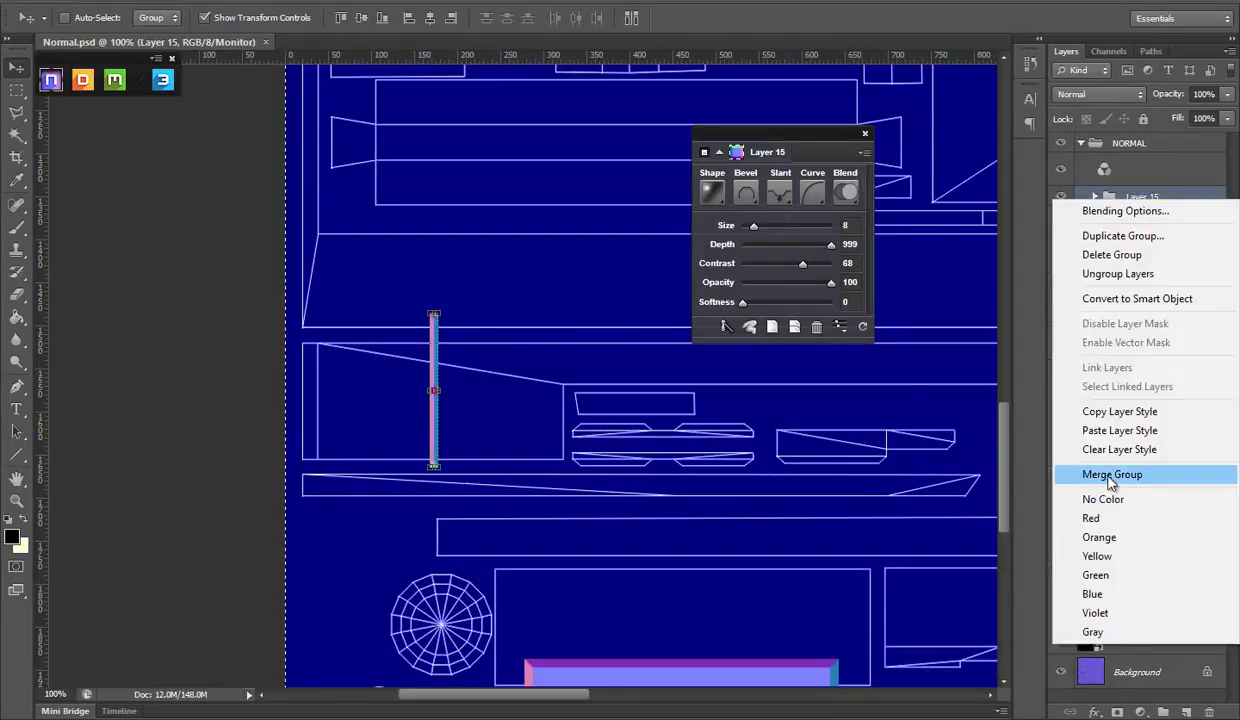
left_click(1085, 475)
left_click(19, 93)
left_click_drag(357, 228, 470, 337)
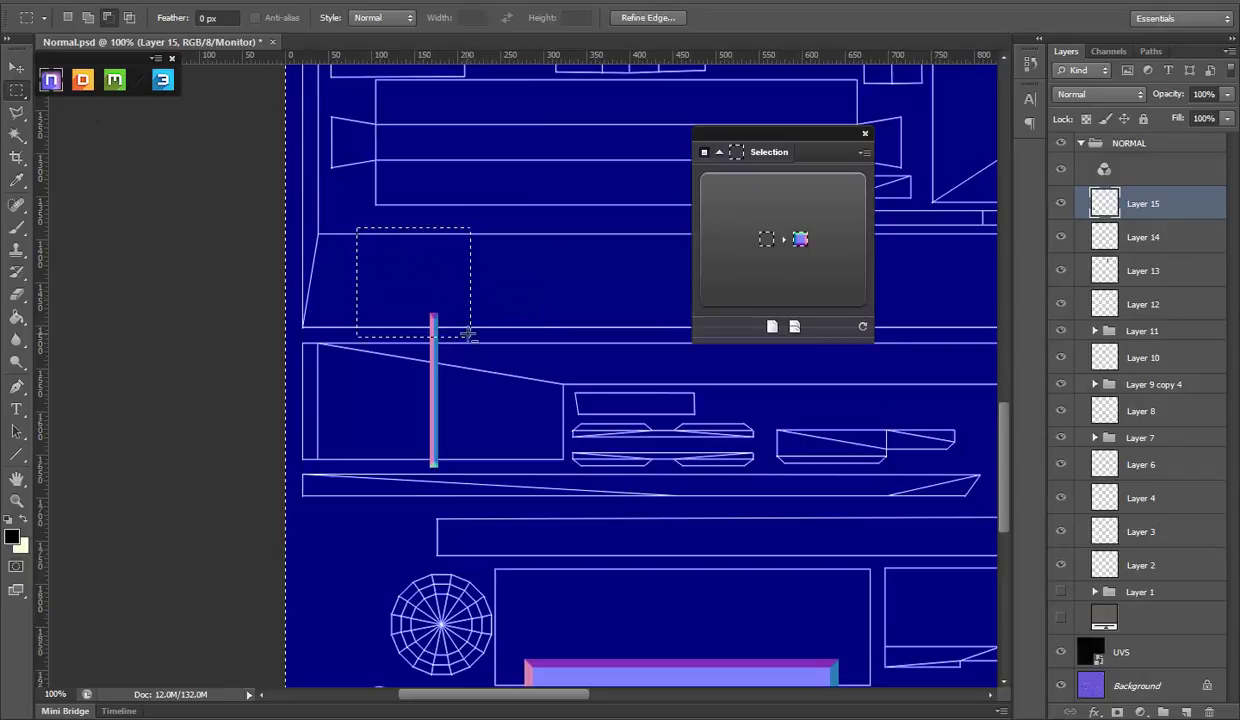
right_click(558, 281)
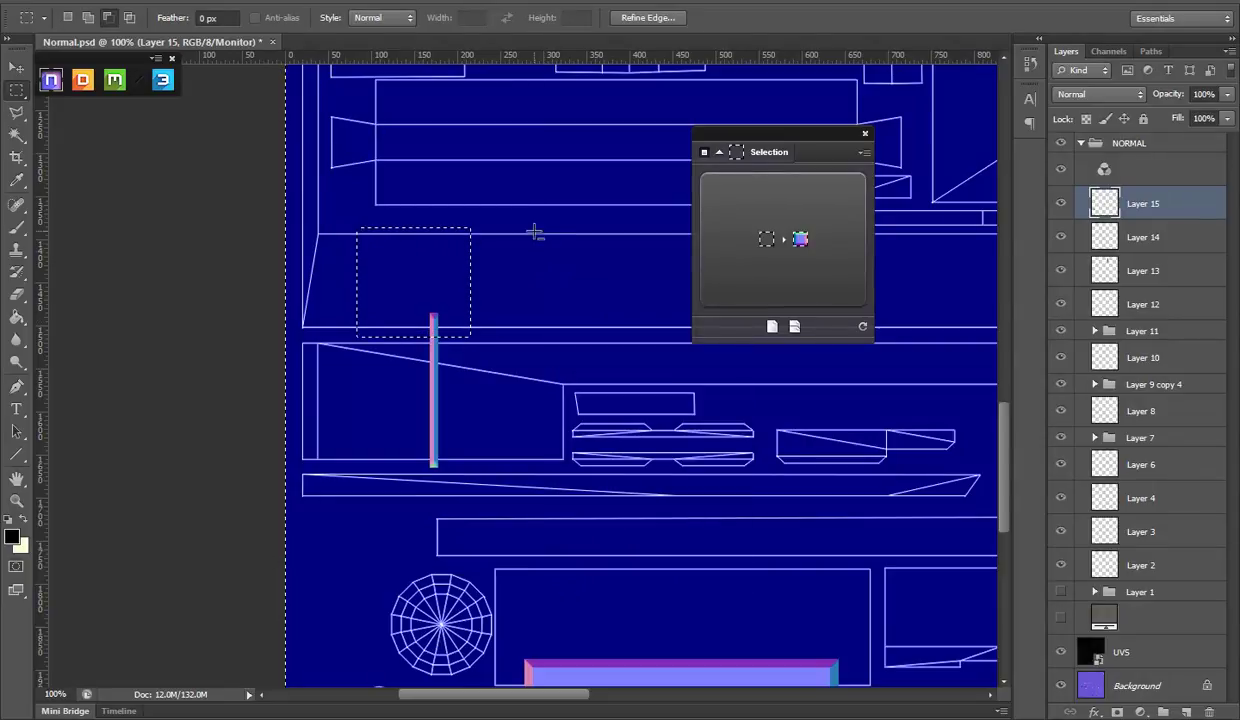
right_click(512, 222)
left_click(583, 243)
left_click_drag(395, 290, 472, 337)
right_click(565, 291)
left_click(567, 291)
Step: Trim the groove's end below the panel, hide the UVs, and orbit the crate preview
left_click_drag(500, 507, 387, 463)
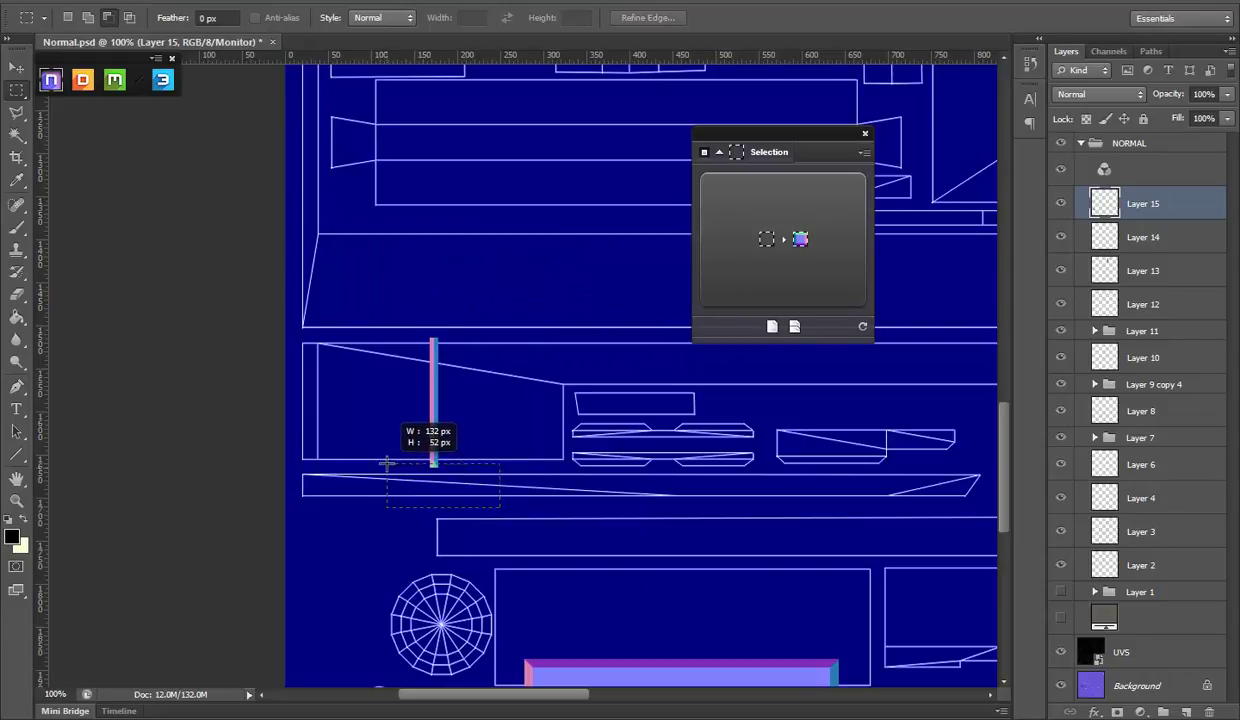
right_click(487, 334)
left_click(515, 357)
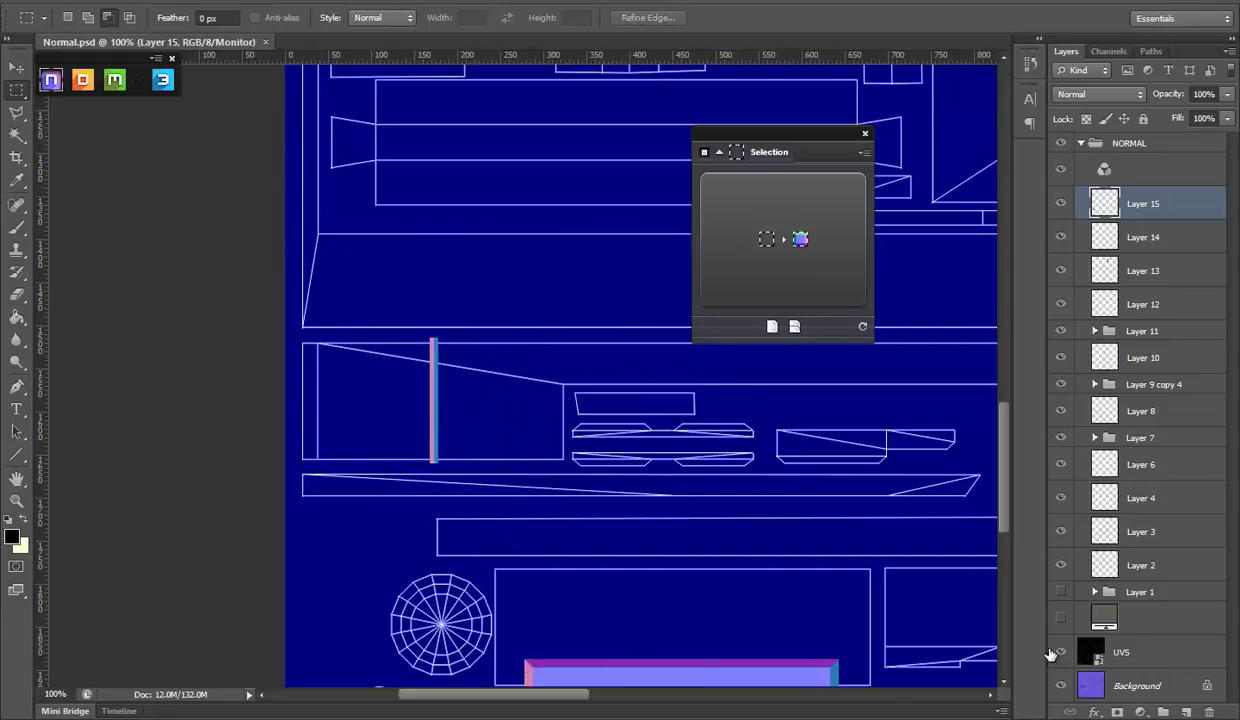
left_click(1060, 651)
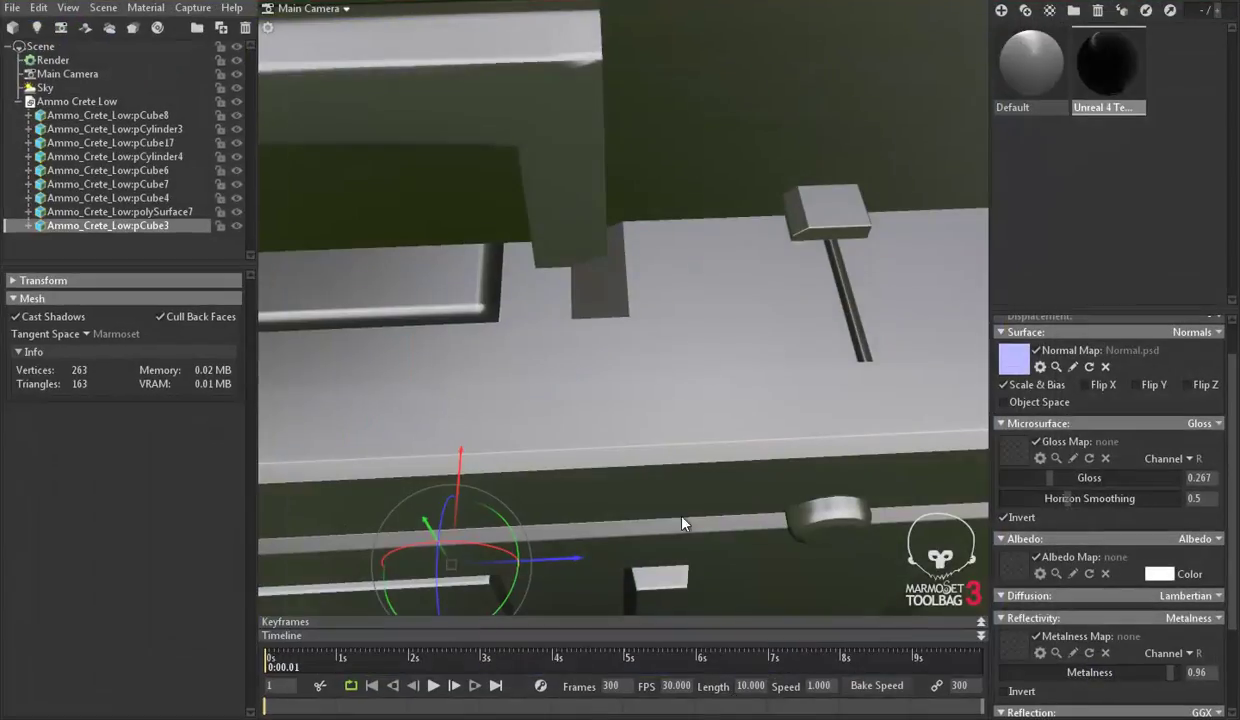
mouse_move(684, 521)
left_mouse_down()
mouse_move(714, 335)
mouse_move(612, 335)
mouse_move(640, 277)
mouse_move(792, 275)
left_mouse_up()
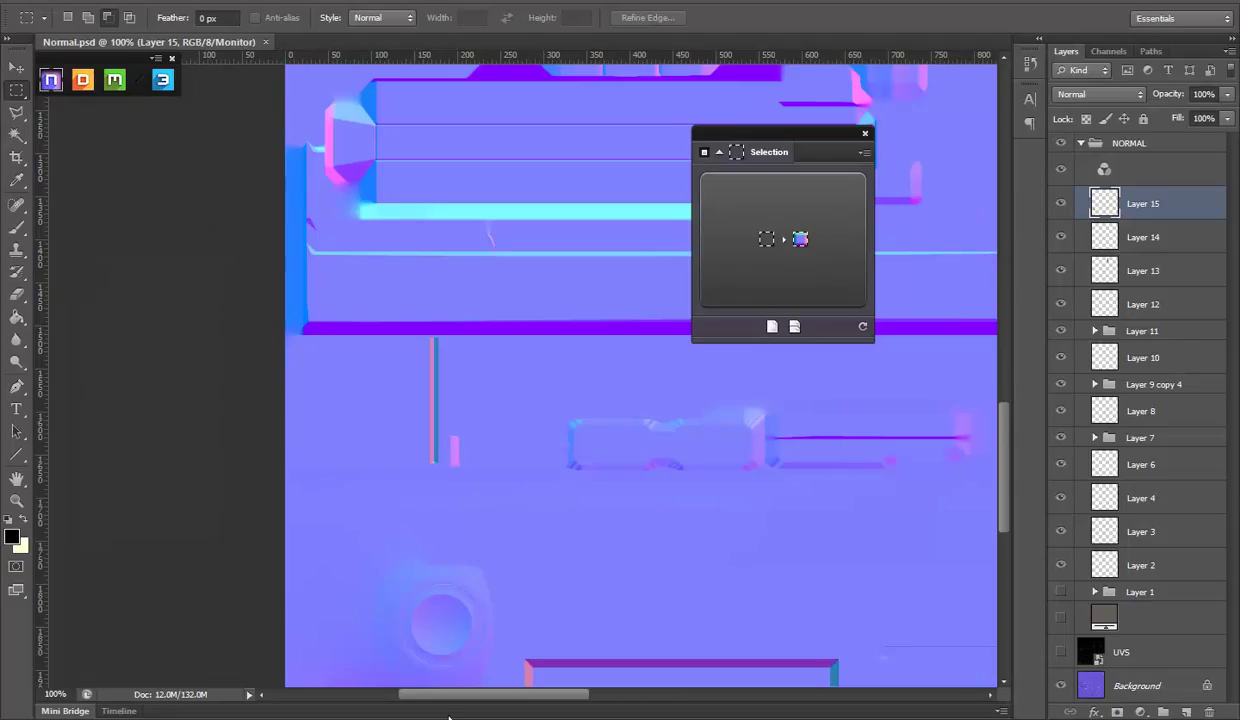
Step: Duplicate the groove strip and stretch the Layer 15 copy slightly taller
left_click(1062, 652)
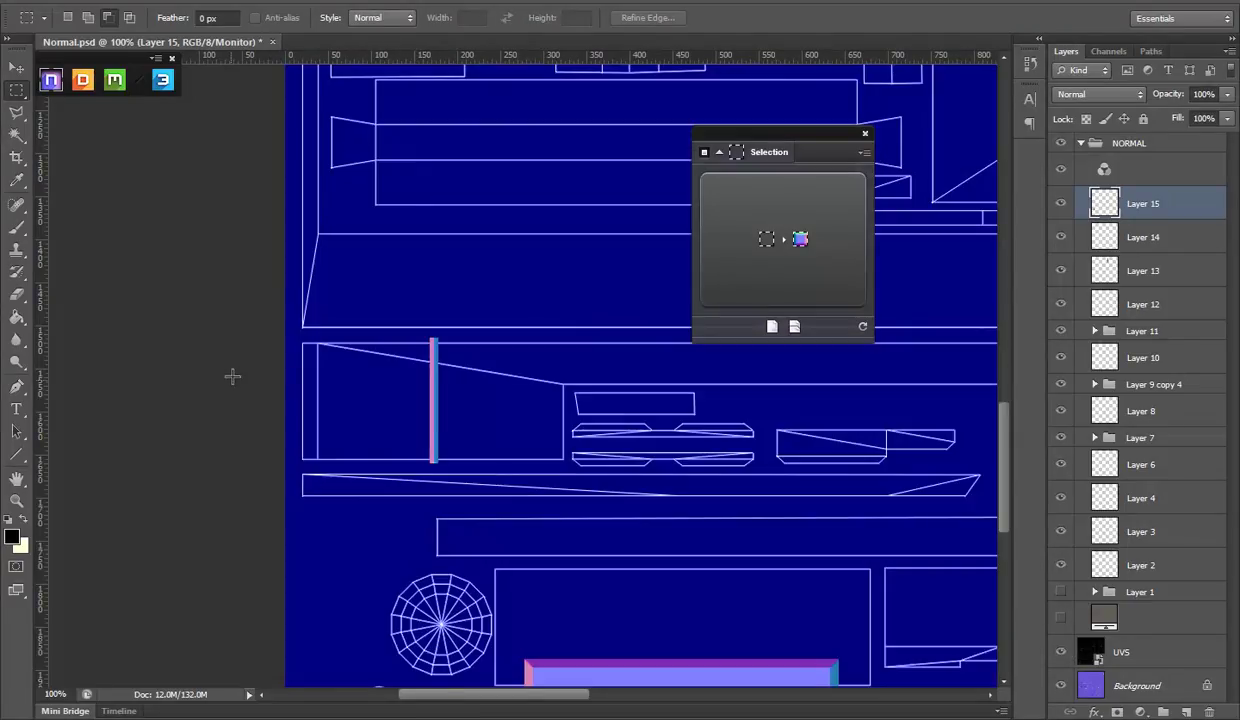
left_click(17, 68)
left_click_drag(476, 400, 393, 462)
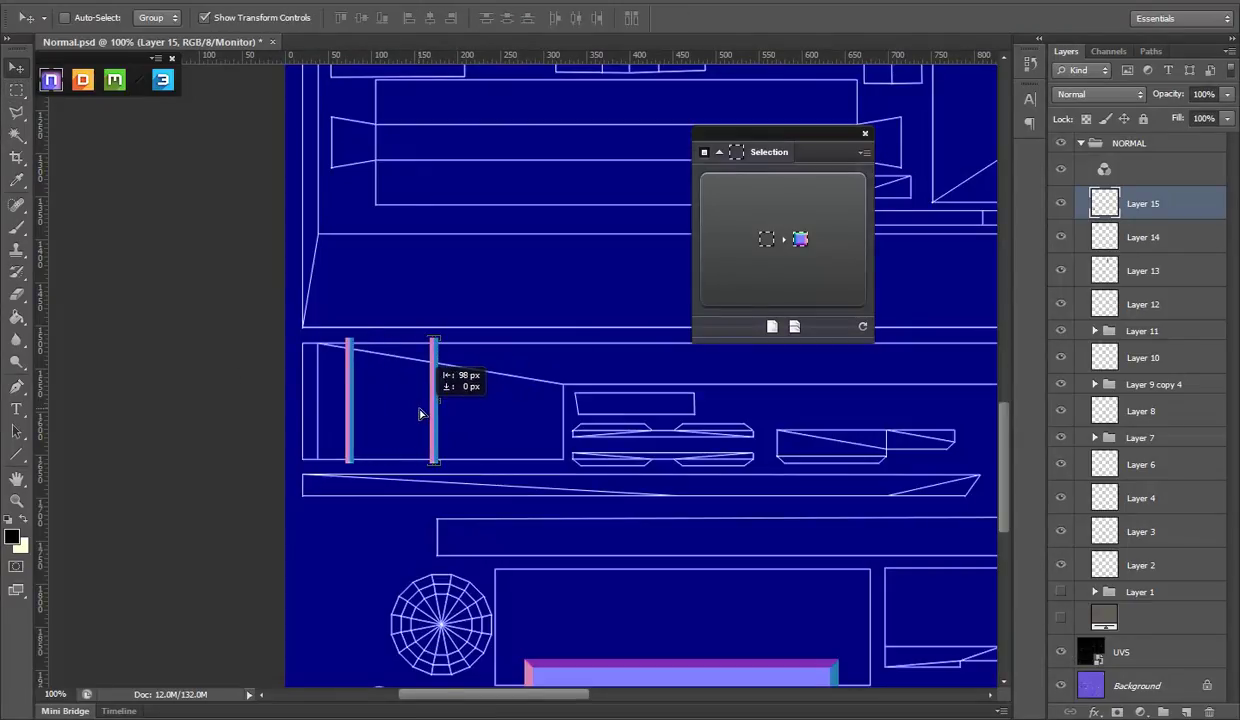
key("ctrl+t")
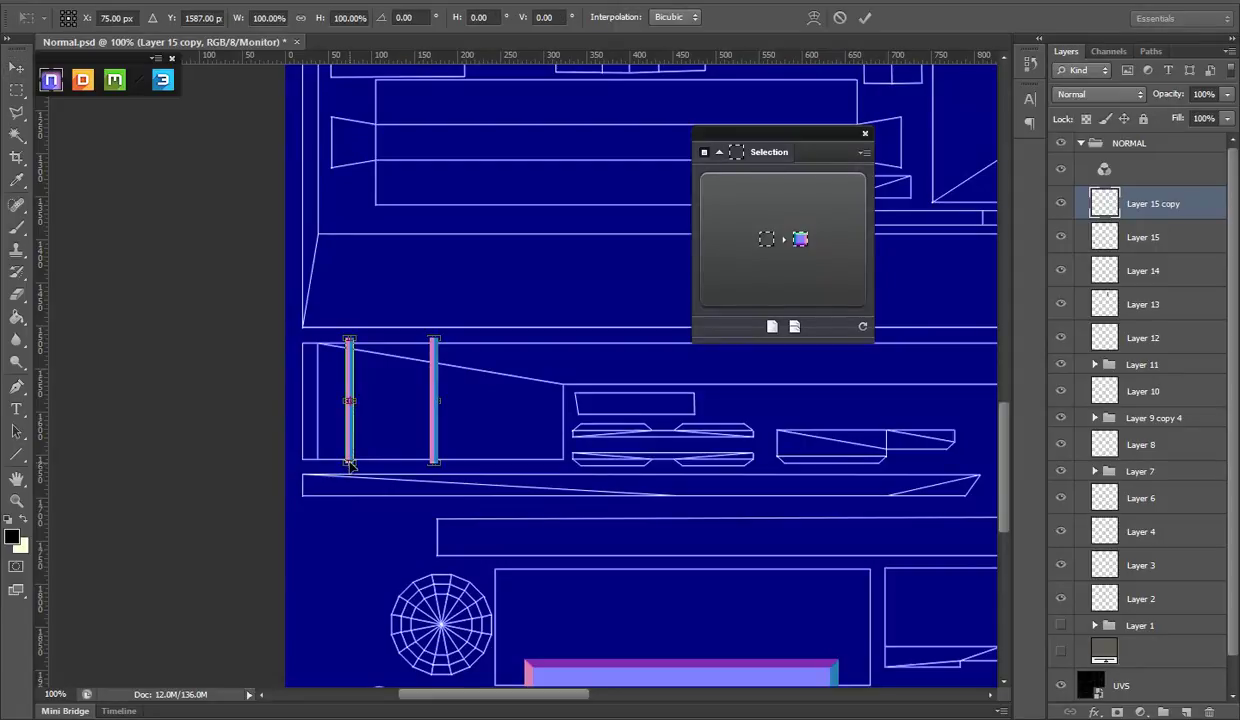
left_click_drag(350, 472, 358, 467)
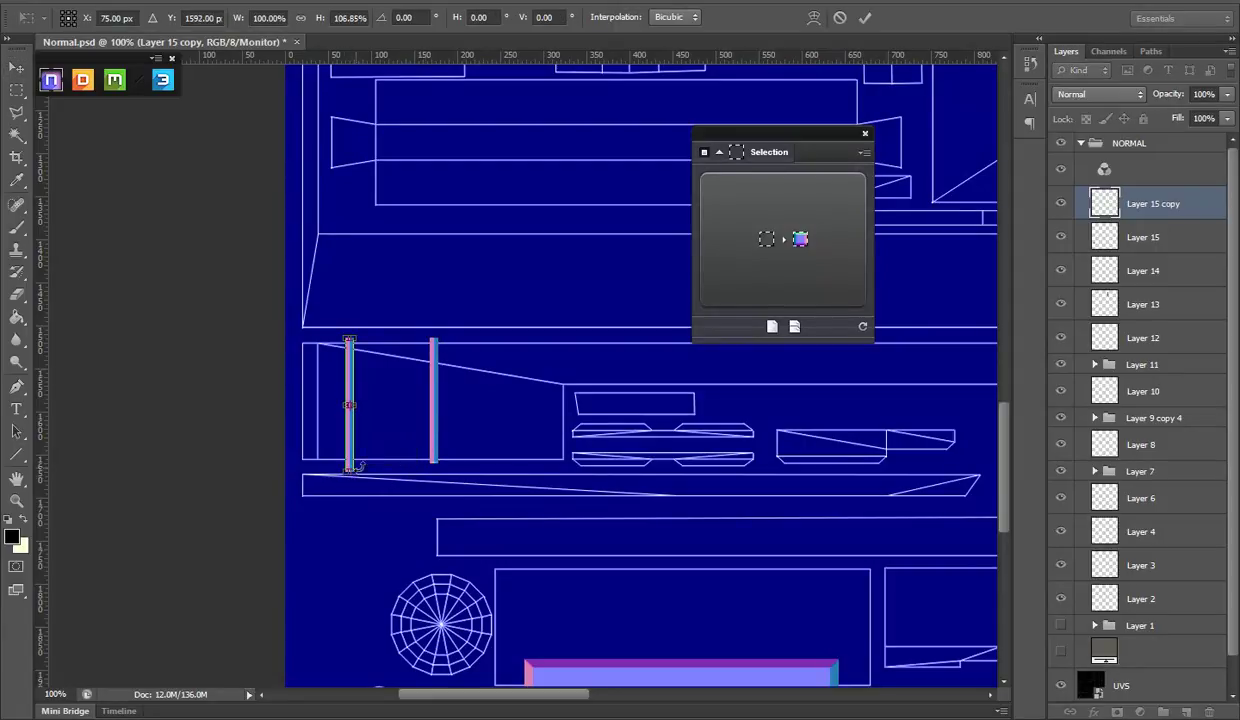
key("Return")
Step: Compare the copied strip against the Marmoset crate preview and the concept sketch
left_click(1062, 683)
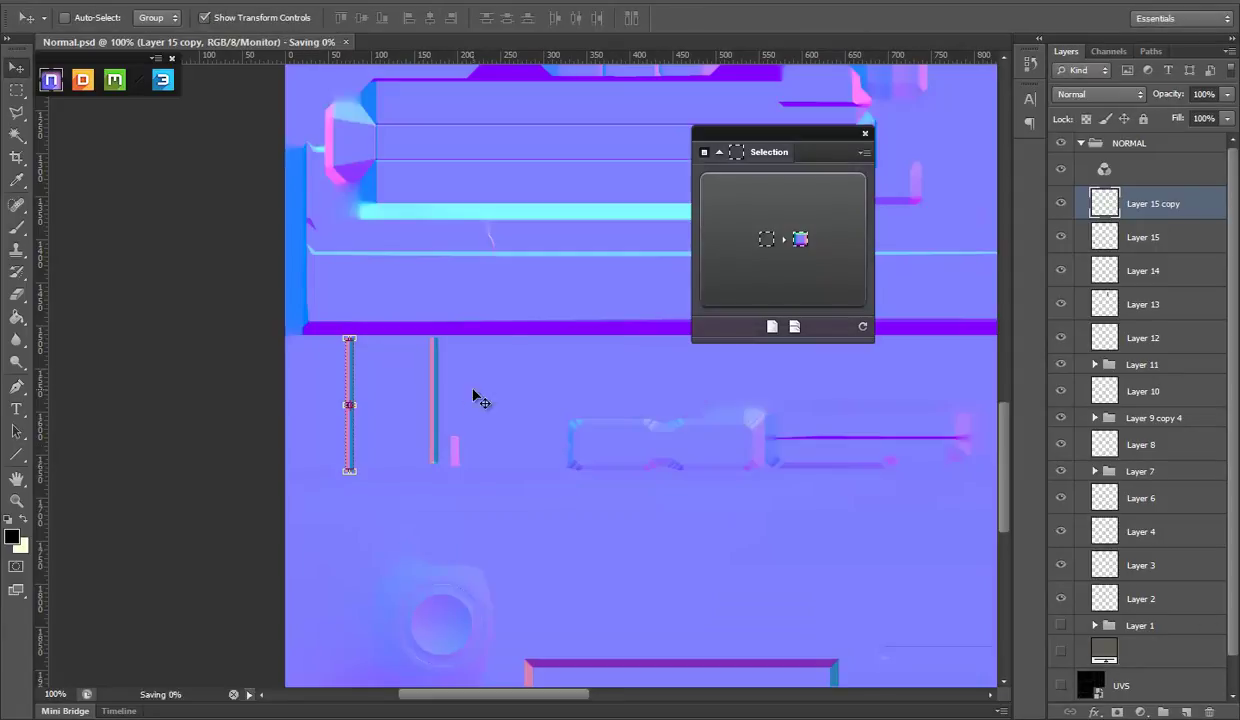
key("alt+Tab")
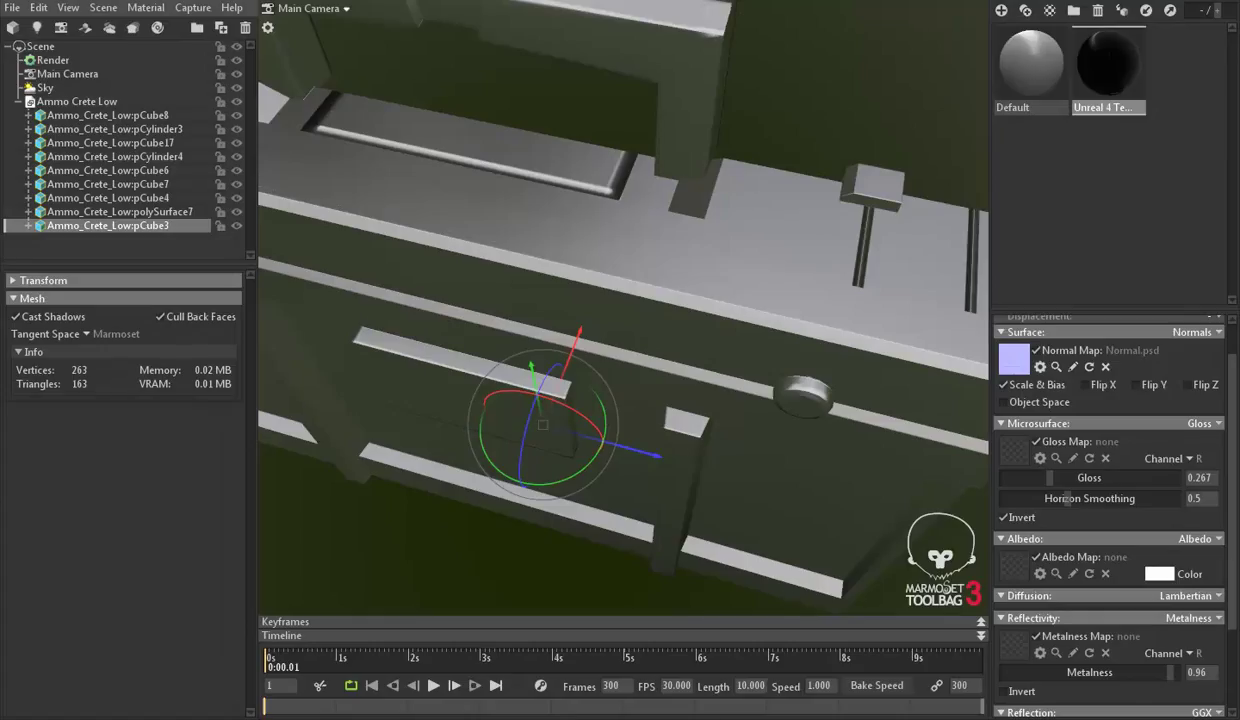
key("alt+Tab")
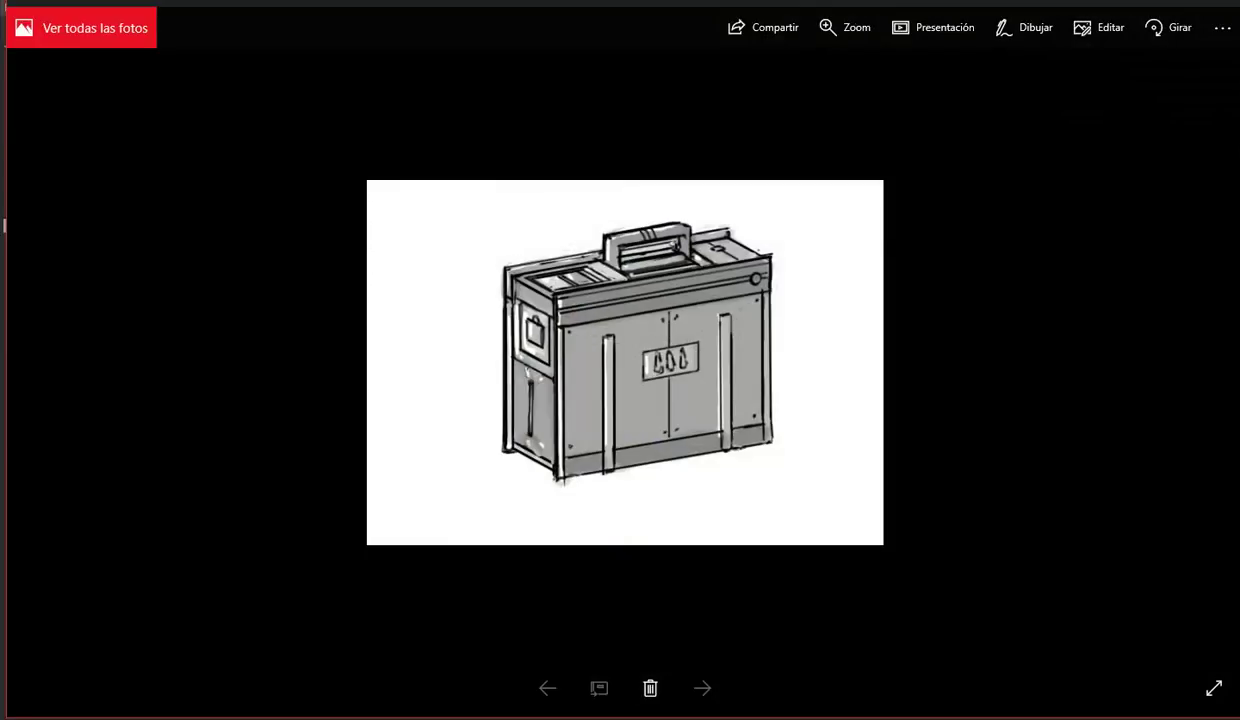
key("alt+Tab")
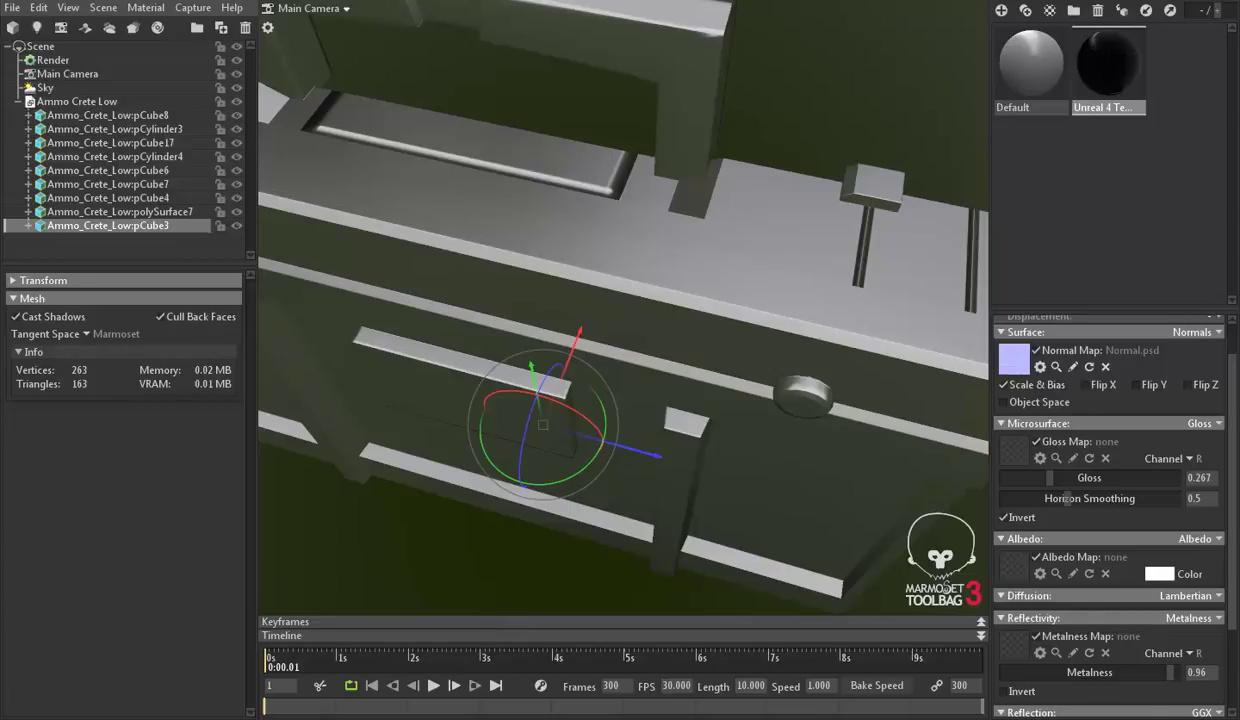
key("alt+Tab")
Step: Move the copy further right across the side panel and save the normal map
left_click(1059, 688)
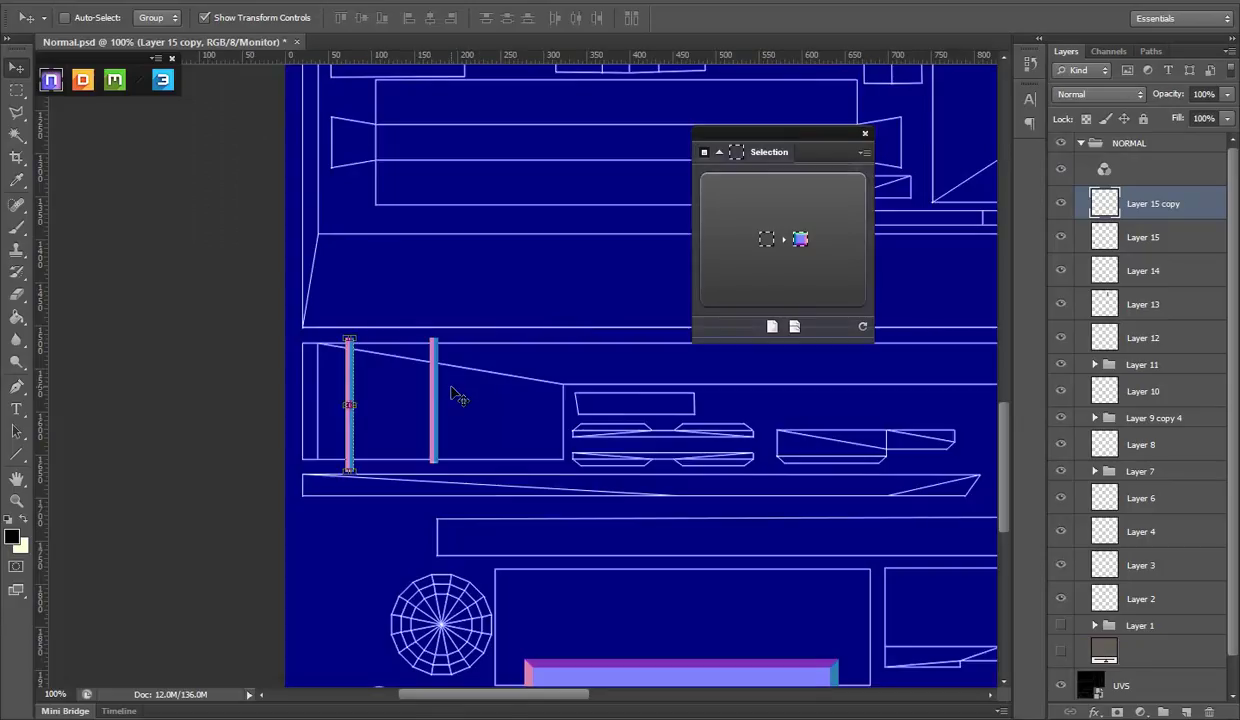
key("Right")
key("Right")
key("Right")
key("Right")
key("Right")
key("Right")
key("Right")
key("Right")
key("Right")
key("Right")
key("Right")
key("Right")
key("Right")
key("Right")
key("Right")
key("Right")
key("Right")
key("Right")
key("Right")
key("Right")
key("Right")
key("Right")
key("Right")
key("Right")
key("Right")
key("Right")
key("Right")
key("Right")
key("Right")
key("Right")
key("Right")
key("Right")
key("Right")
key("Right")
key("Right")
key("Right")
key("Right")
key("Right")
key("Right")
key("Right")
key("Right")
key("Right")
key("Right")
key("Right")
key("Right")
key("Right")
key("Right")
key("Right")
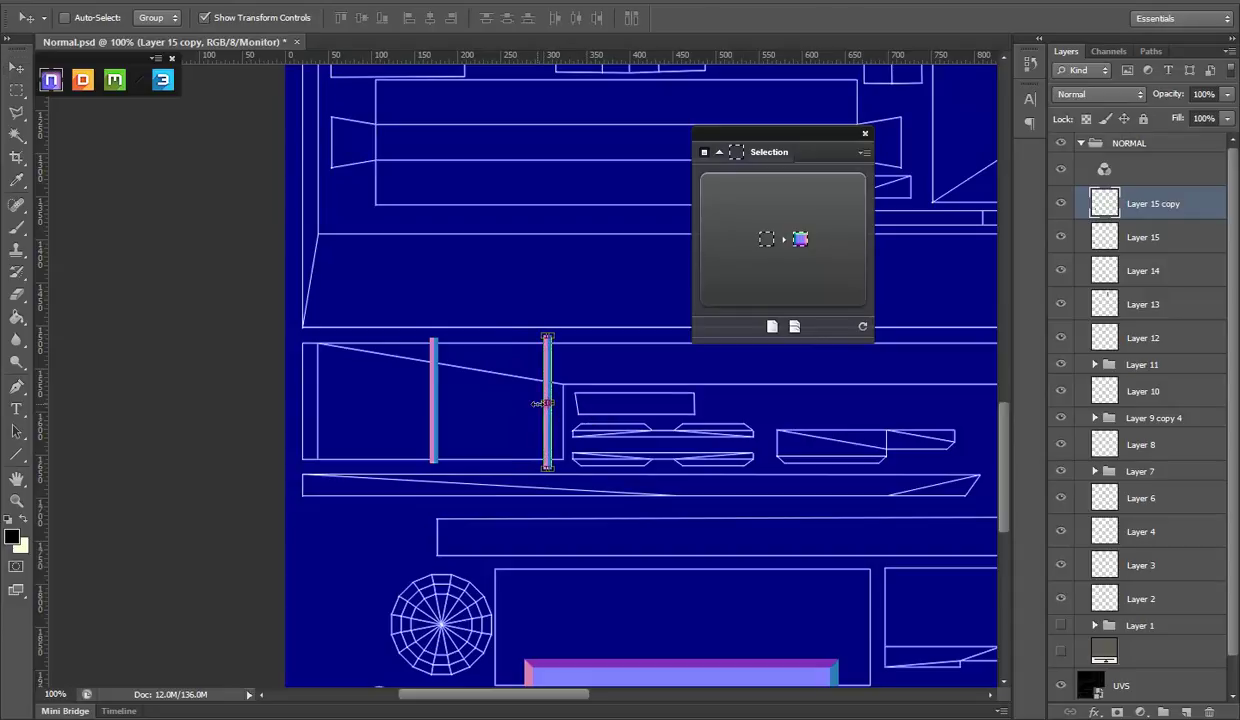
left_click_drag(540, 403, 543, 405)
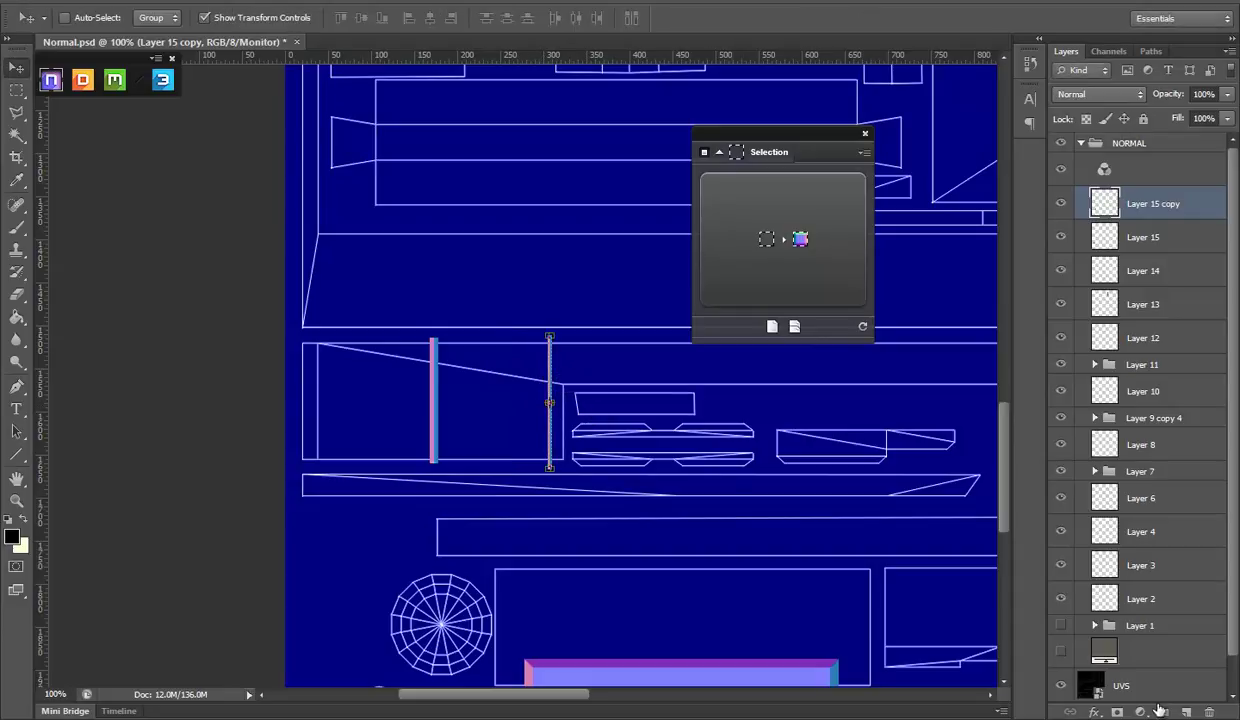
left_click(1061, 689)
key("ctrl+s")
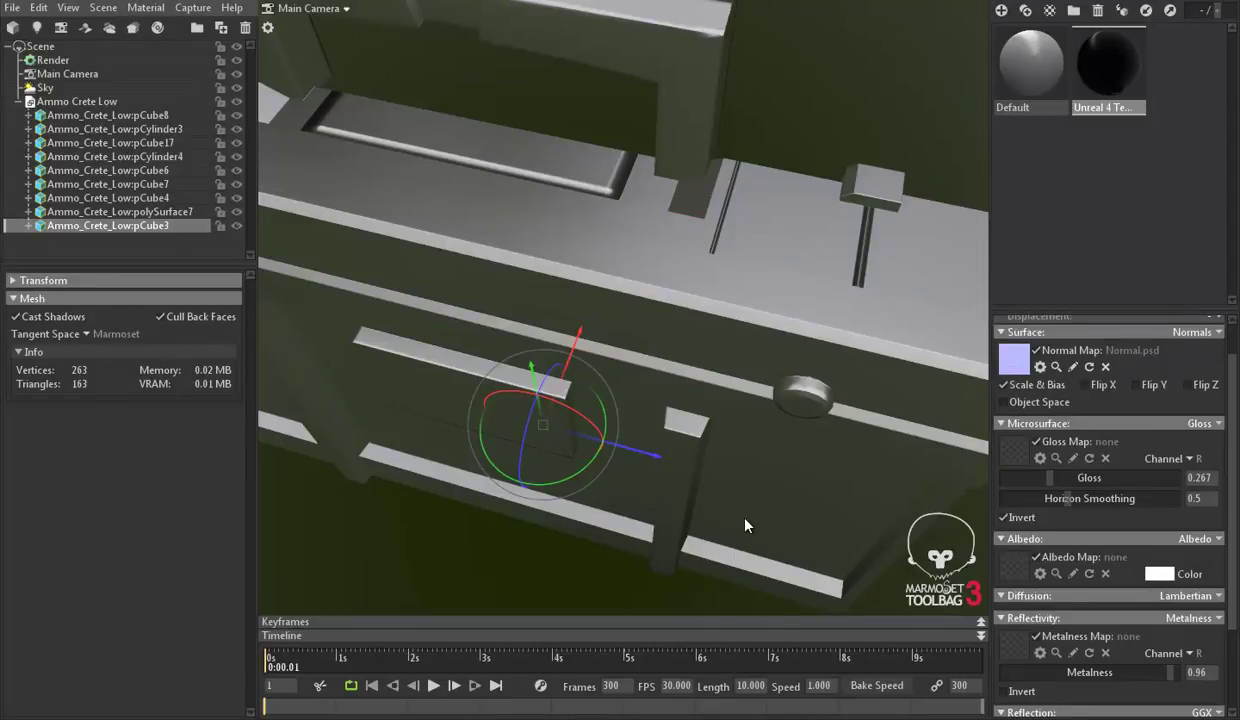
Step: Orbit the whole crate front, compare it with the concept sketch, then orbit the crate in Maya
scroll(739, 514, "down", 3)
mouse_move(700, 437)
left_mouse_down()
mouse_move(758, 379)
mouse_move(721, 401)
left_mouse_up()
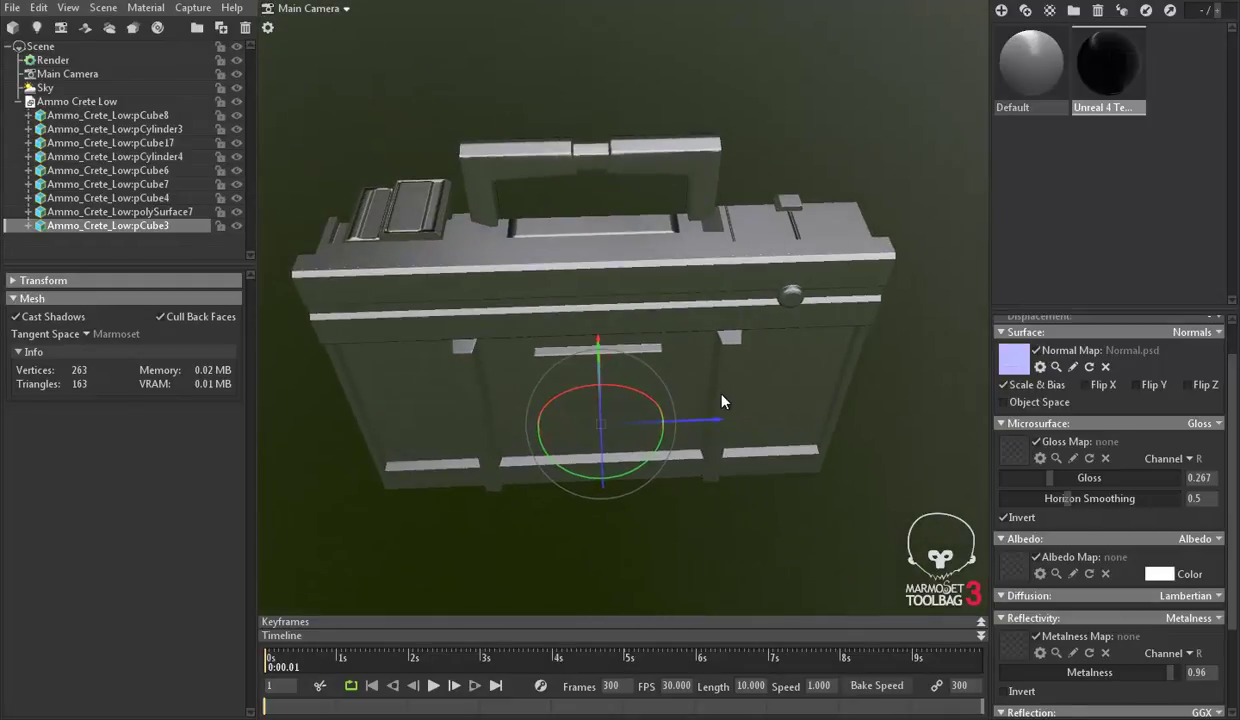
key("alt+Tab")
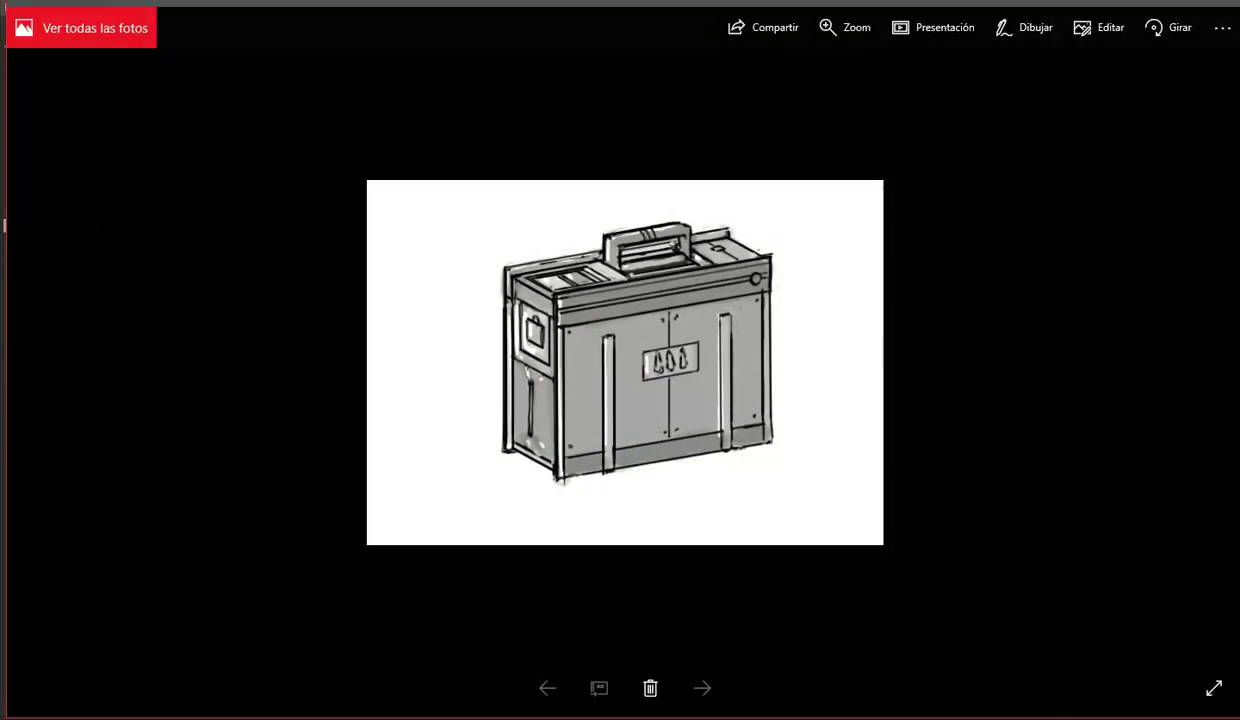
key("alt+Tab")
mouse_move(710, 316)
left_mouse_down()
mouse_move(916, 288)
mouse_move(928, 229)
mouse_move(844, 227)
mouse_move(660, 150)
mouse_move(509, 211)
mouse_move(576, 296)
mouse_move(764, 284)
mouse_move(832, 216)
mouse_move(797, 324)
mouse_move(670, 329)
left_mouse_up()
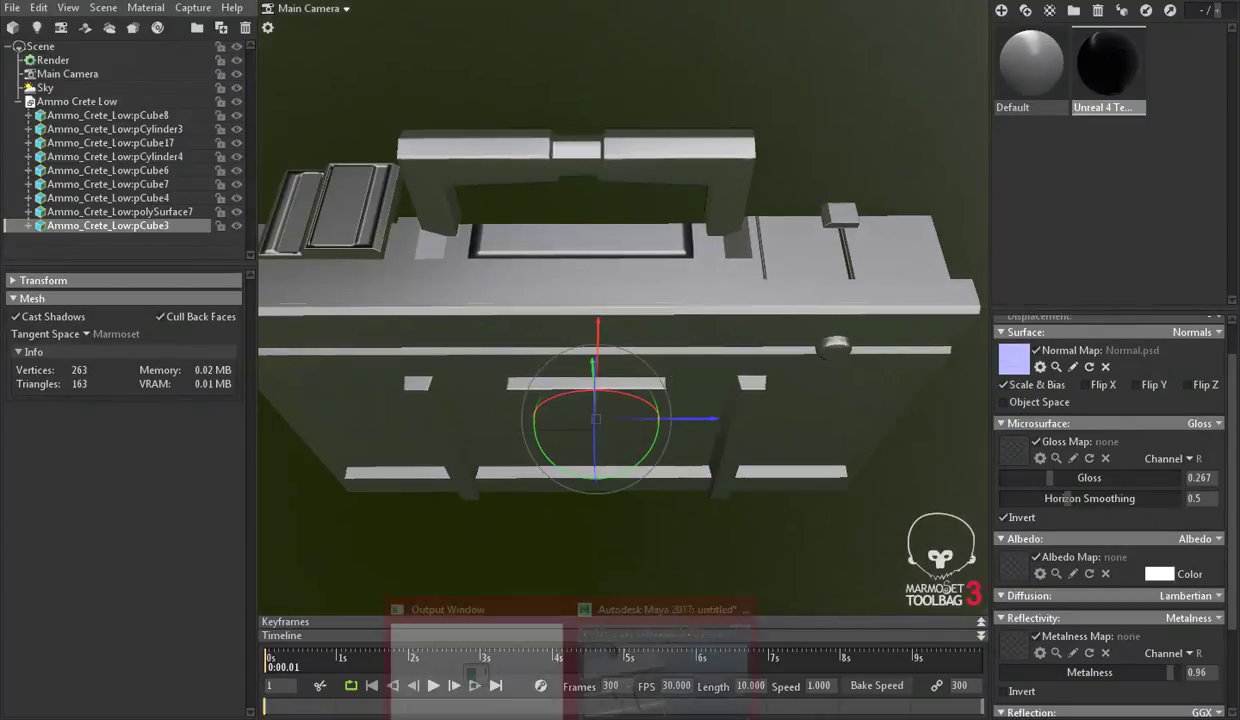
left_click(555, 716)
mouse_move(493, 363)
left_mouse_down()
mouse_move(421, 280)
mouse_move(517, 369)
left_mouse_up()
Step: Select the crate handle mesh in Maya and frame its UV shells in the UV Editor
right_click(515, 330)
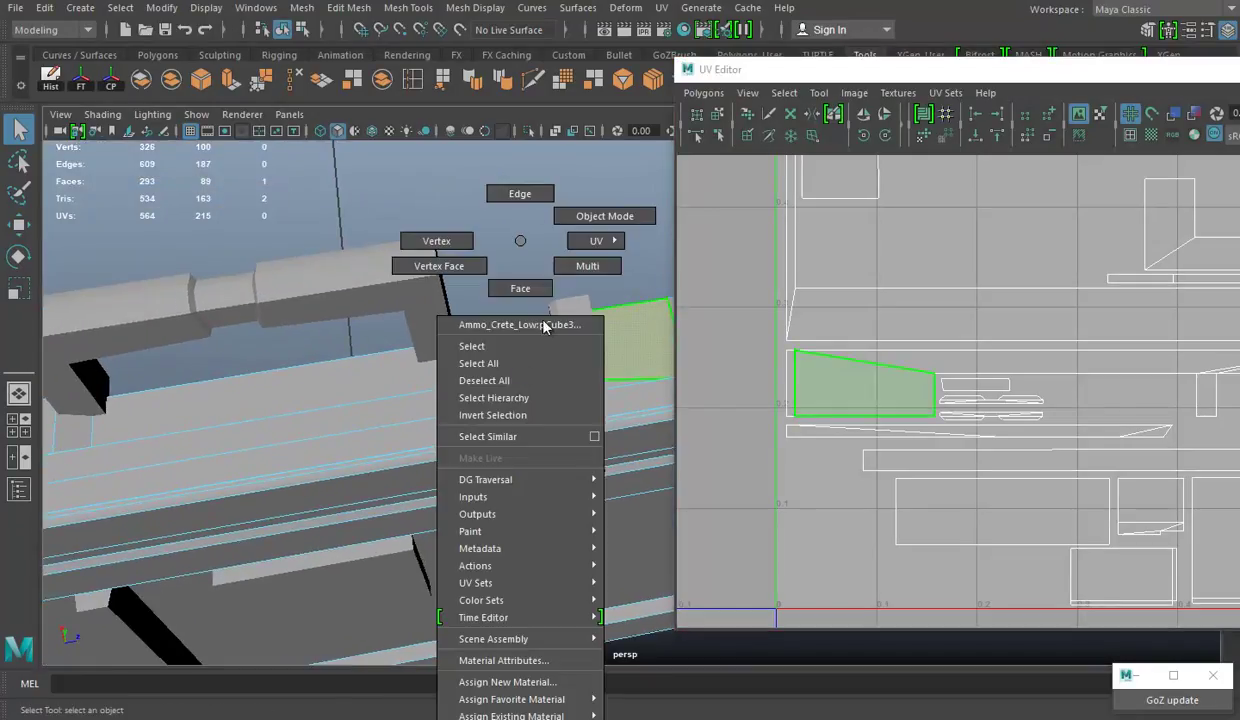
left_click(238, 265)
right_click(226, 287)
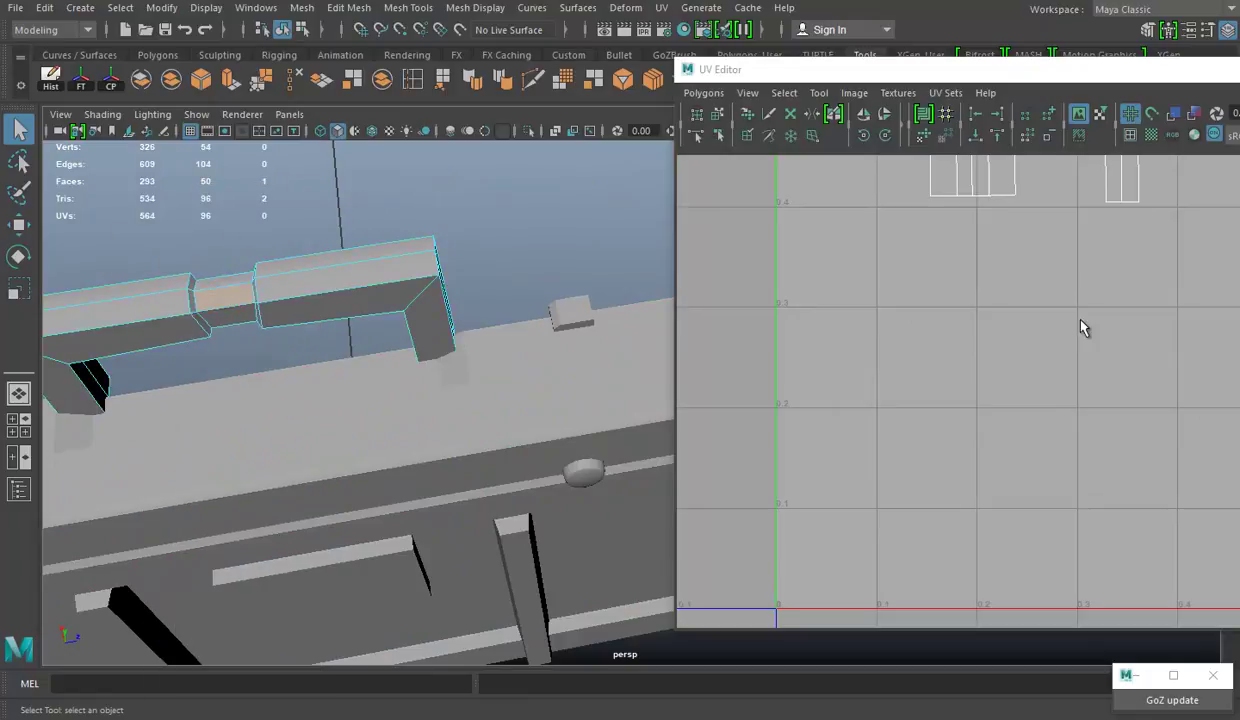
left_click(1080, 322)
key("f")
left_click_drag(1088, 491, 1003, 579)
scroll(1075, 452, "down", 2)
scroll(848, 318, "up", 2)
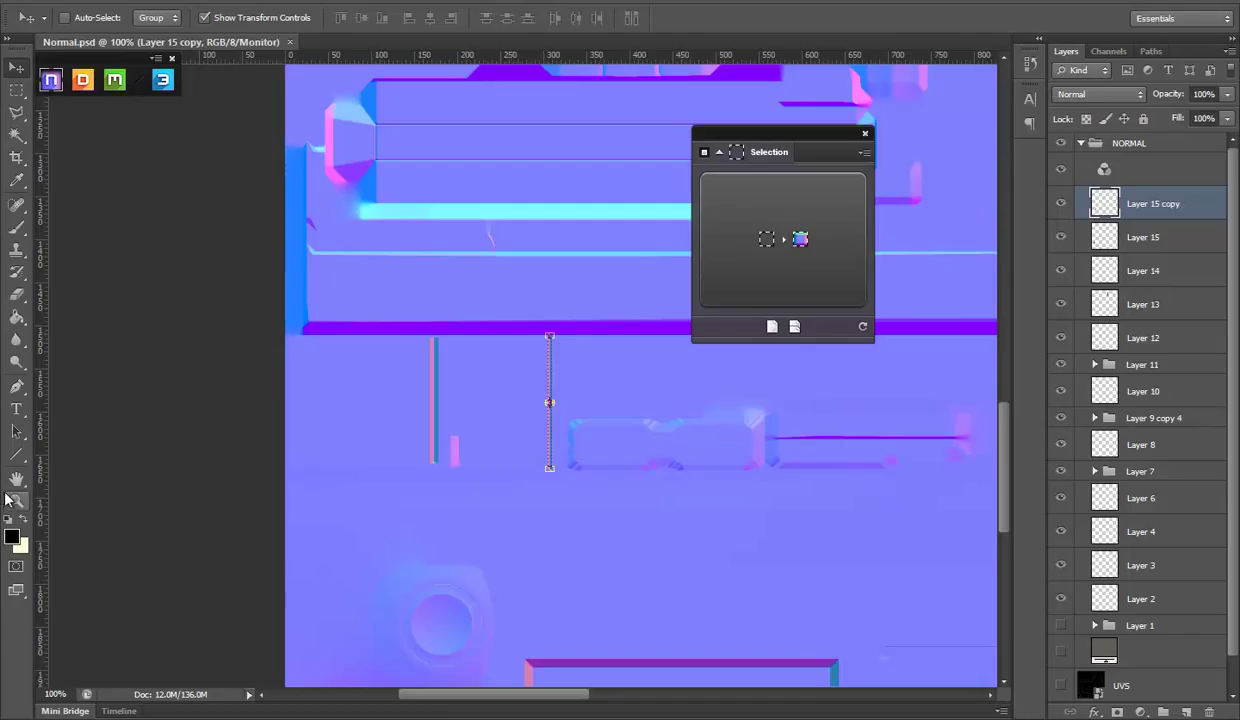
Step: Return to Normal.psd, zoom out and show the UVS wireframe over the handle shell
left_click(16, 500)
left_click(690, 475, "alt")
left_click(1062, 689)
mouse_move(852, 581)
left_mouse_down()
mouse_move(650, 415)
mouse_move(556, 518)
mouse_move(637, 445)
mouse_move(426, 459)
left_mouse_up()
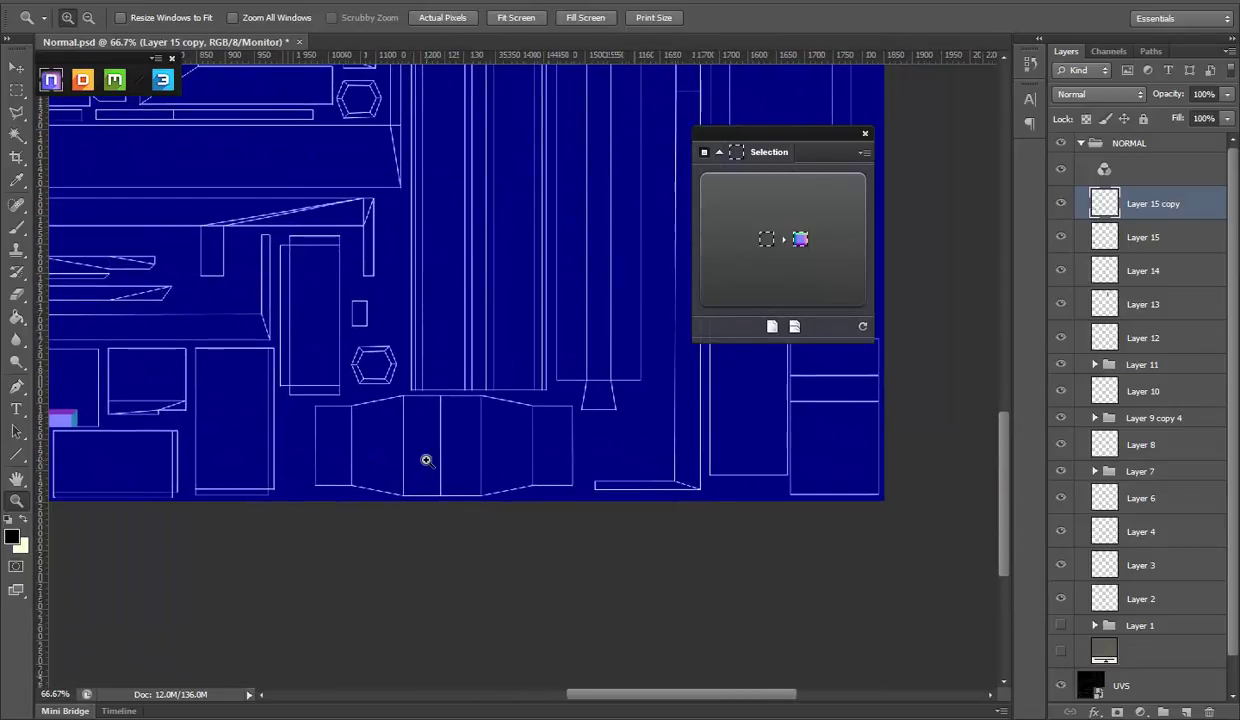
Step: Zoom in on the handle's UV shell and add a new empty layer
left_click(430, 460)
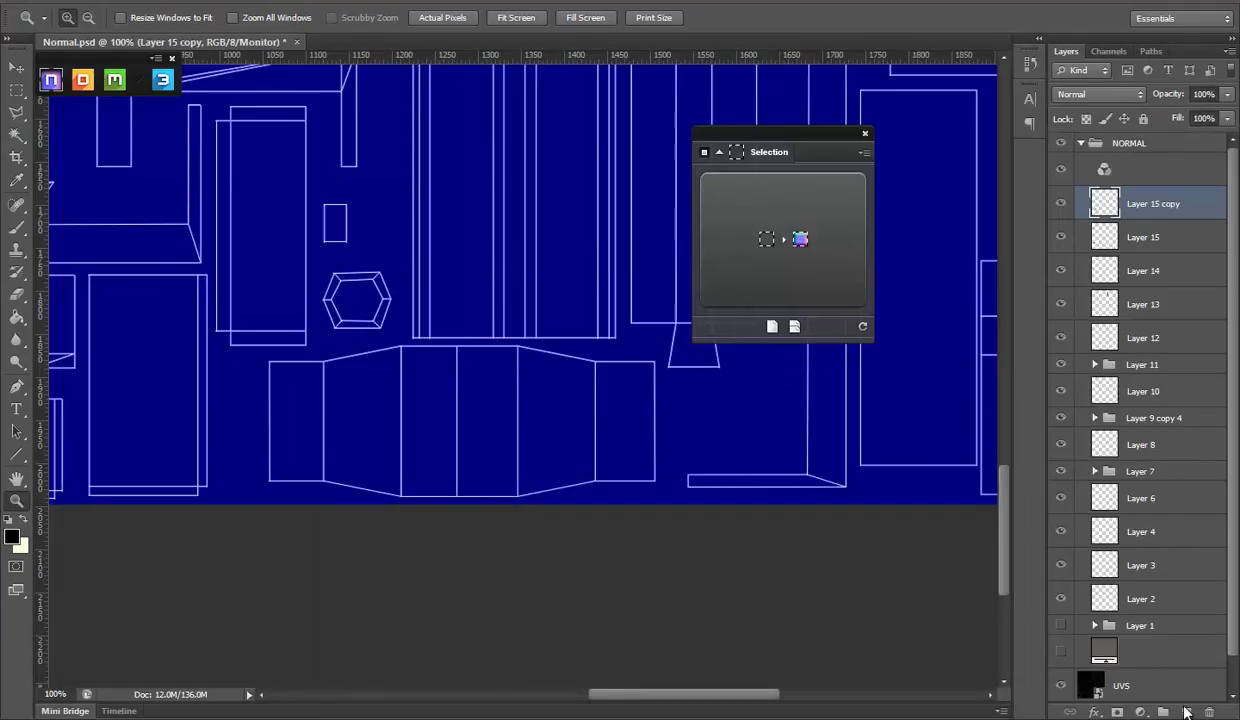
left_click(1187, 710)
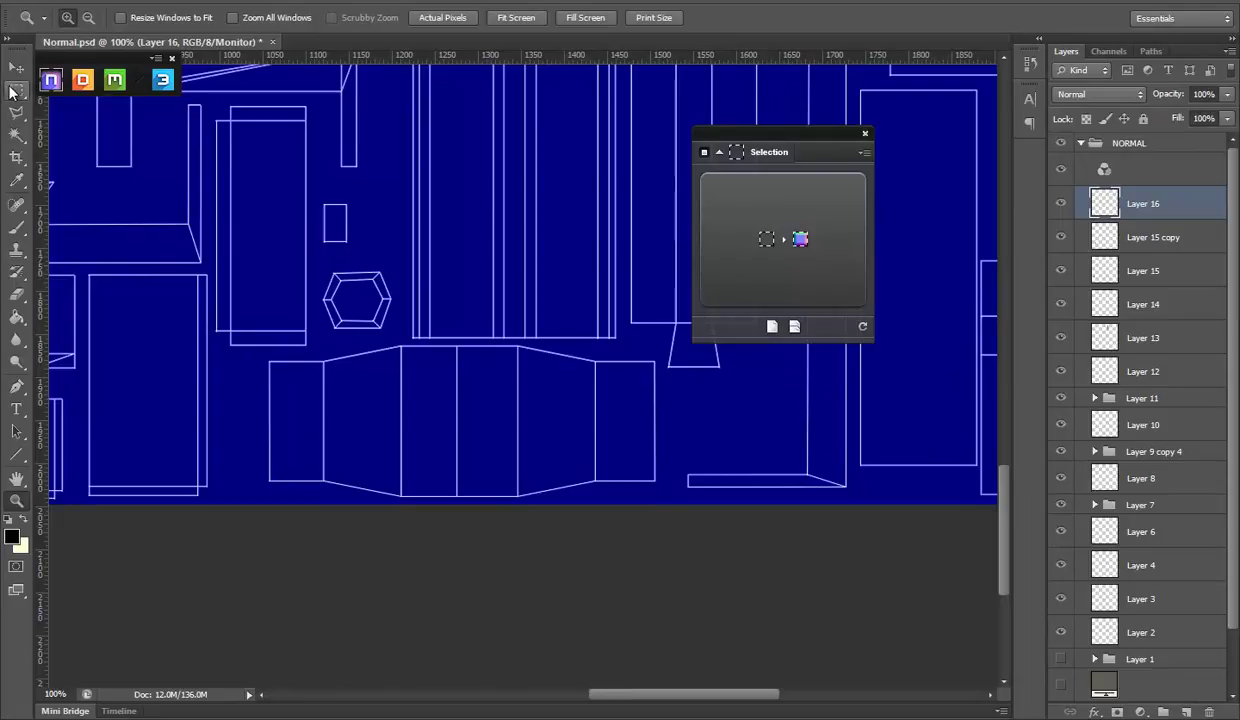
left_click(16, 90)
Step: Marquee a long thin strip across the handle's UV shell, discarding the trial selections
left_click_drag(279, 357, 311, 431)
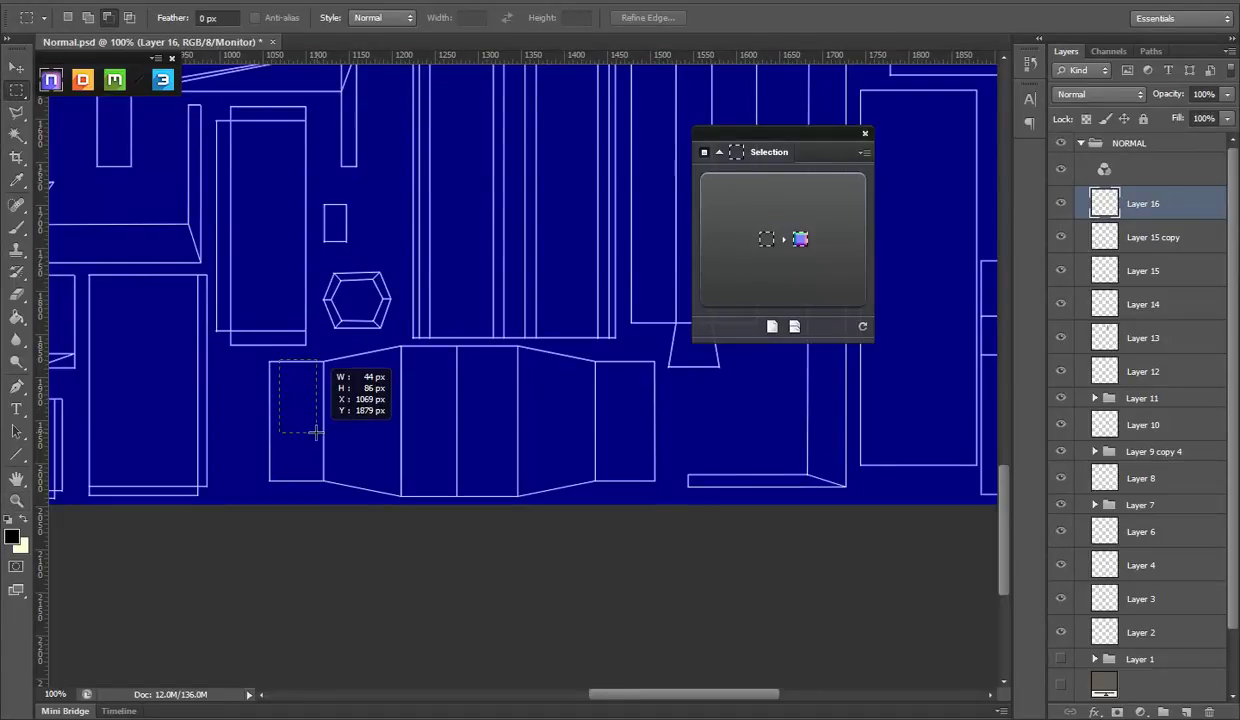
right_click(362, 374)
left_click(385, 375)
left_click(88, 17)
left_click_drag(388, 360, 420, 495)
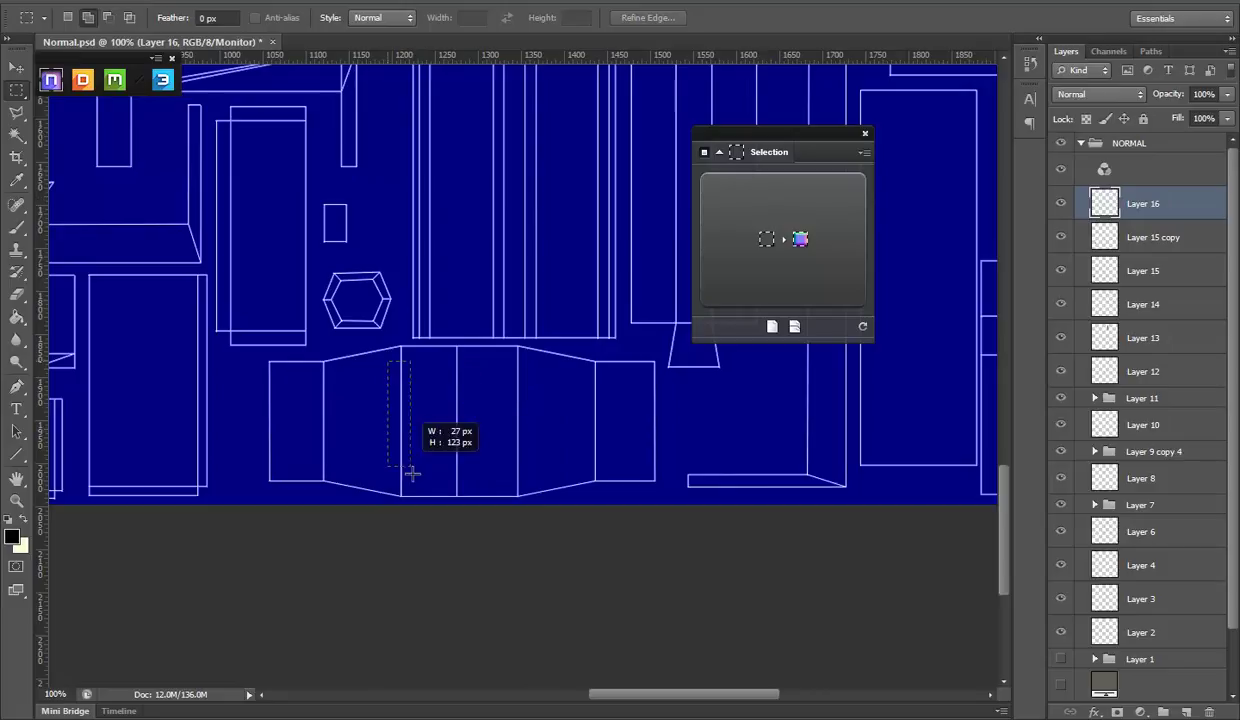
right_click(467, 371)
left_click(491, 382)
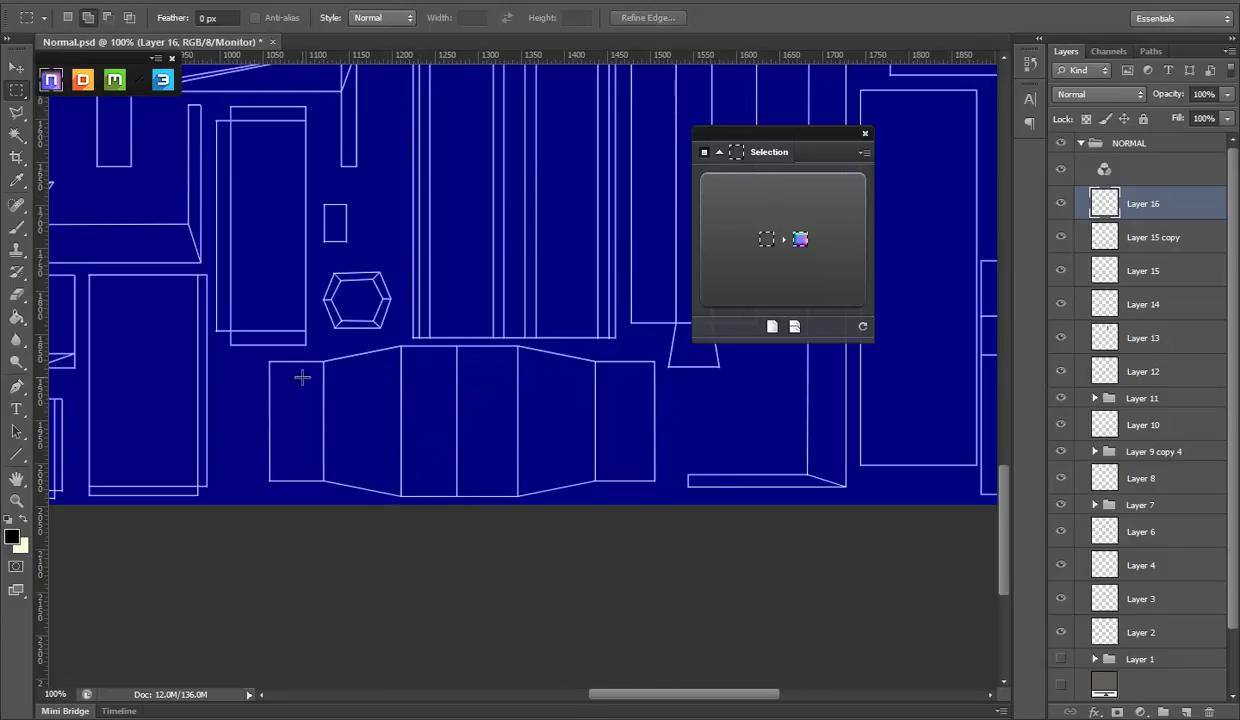
mouse_move(540, 404)
left_mouse_down()
mouse_move(667, 413)
mouse_move(661, 397)
left_mouse_up()
Step: Convert the strip selection into an nDo bevelled shape with a Half Round curve
left_click(790, 220)
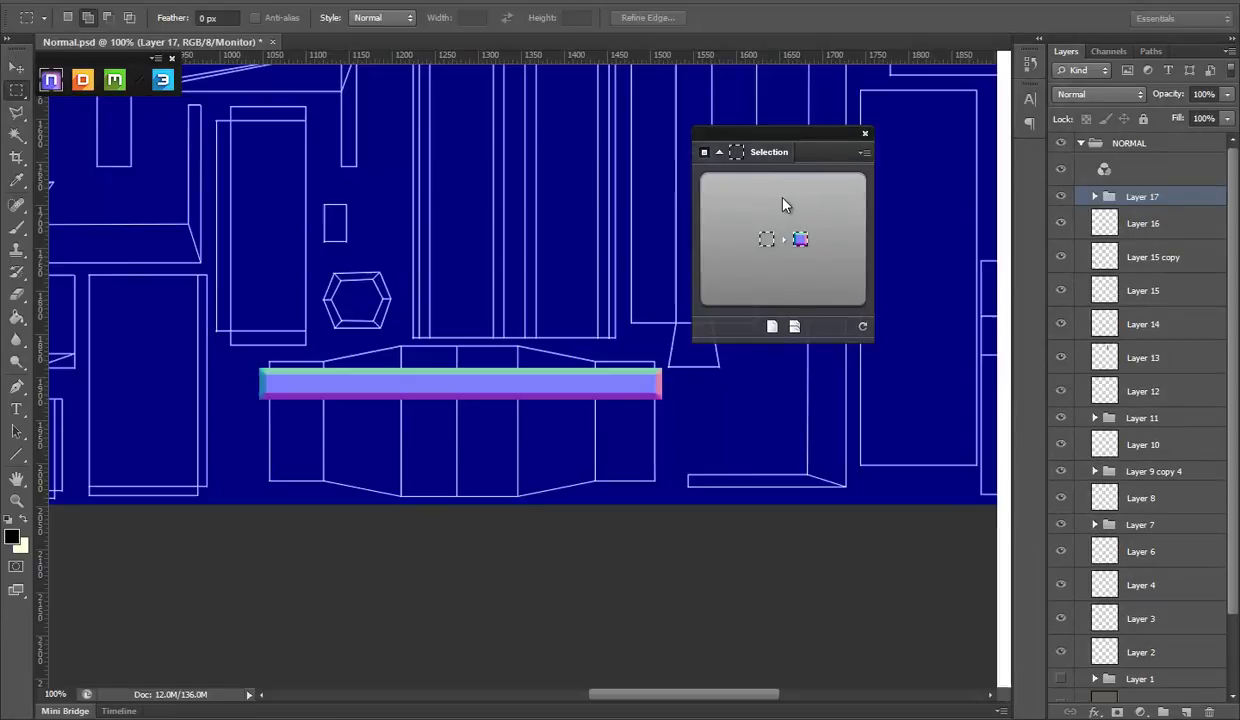
left_click(805, 195)
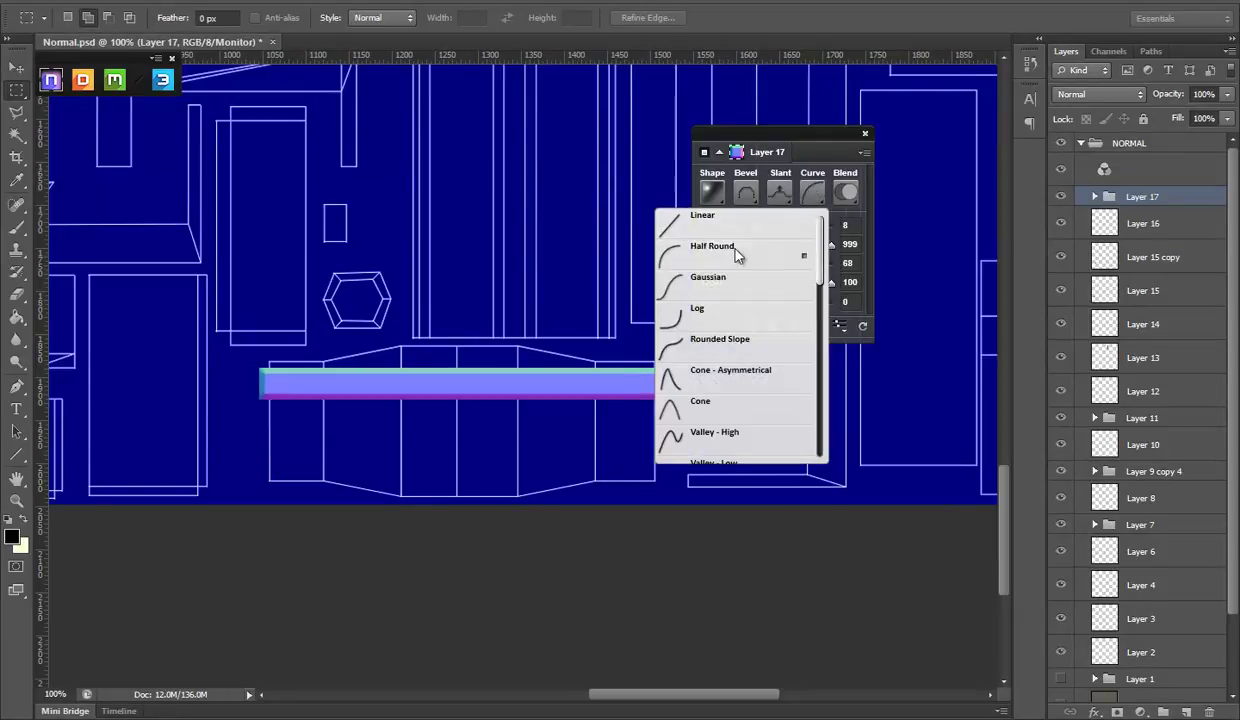
left_click(736, 256)
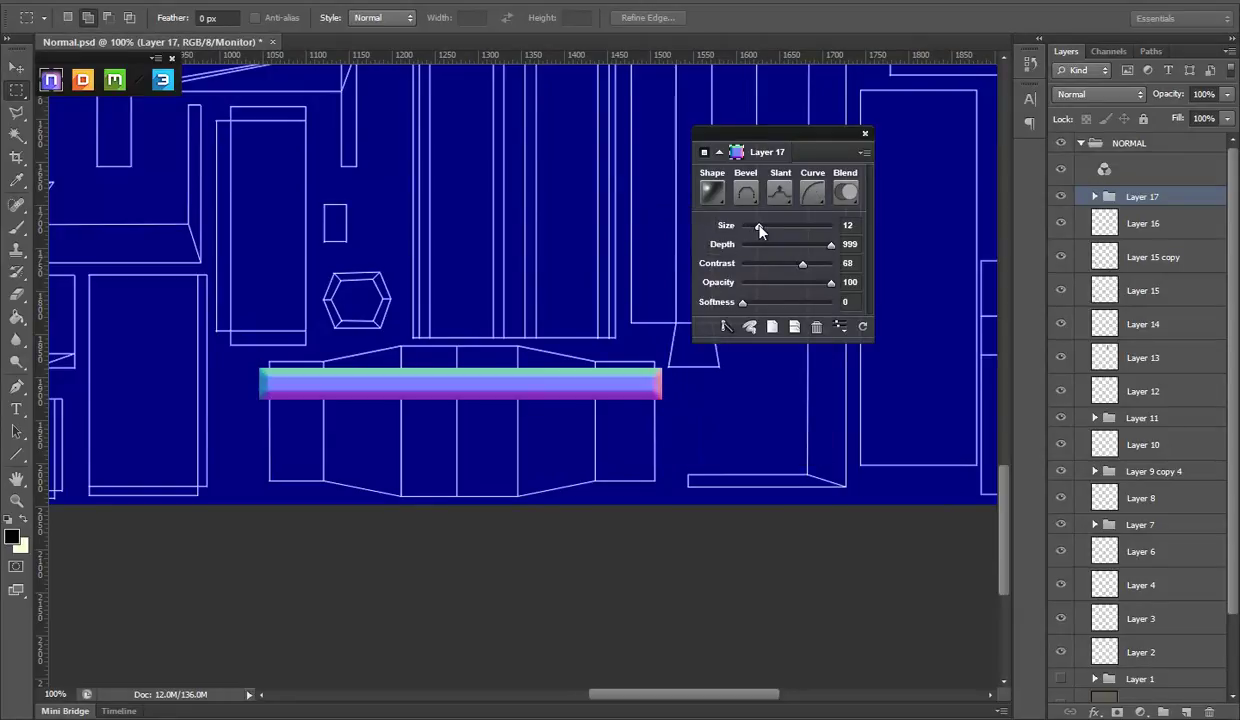
Step: Try the Outer, Emboss, Groove and Stroke Outer bevel styles on the strap bar
left_click(746, 192)
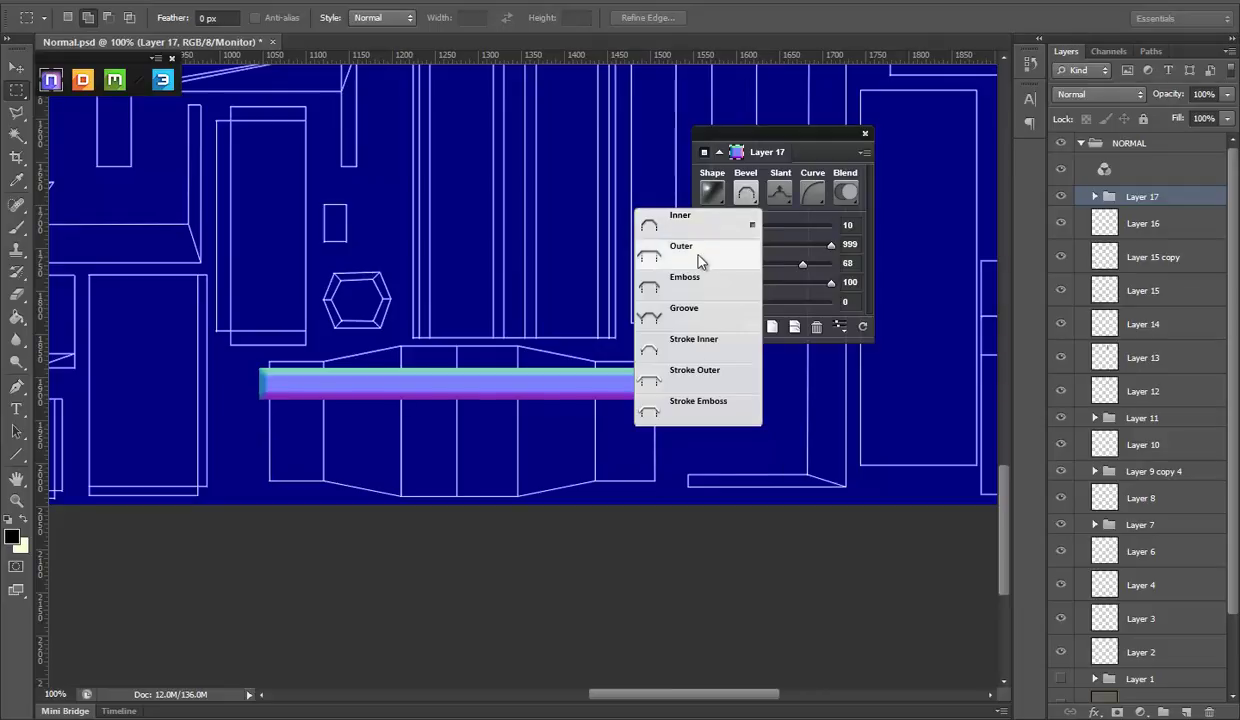
left_click(711, 253)
left_click(746, 192)
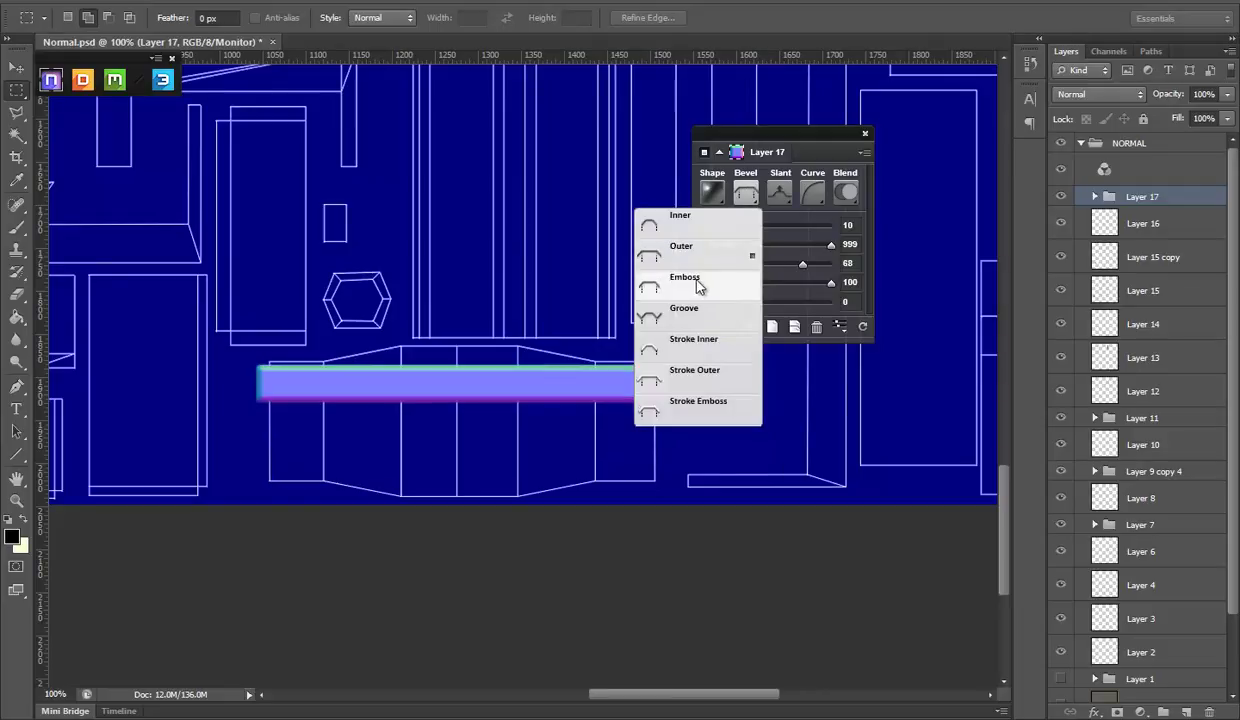
left_click(697, 280)
left_click(750, 193)
left_click(692, 318)
left_click(745, 198)
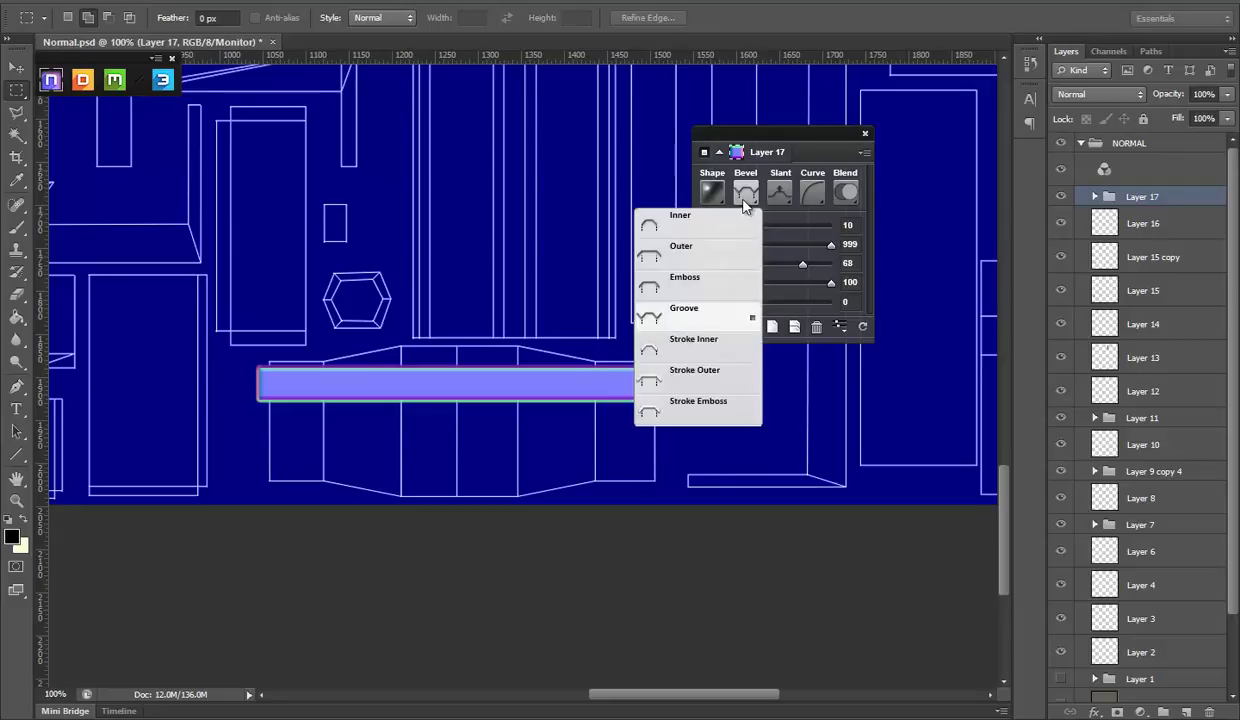
left_click(694, 378)
Step: Check the bar with the UV wireframe hidden, then set the Outer bevel and widen Size to 17
scroll(1069, 626, "down", 1)
scroll(1052, 640, "down", 3)
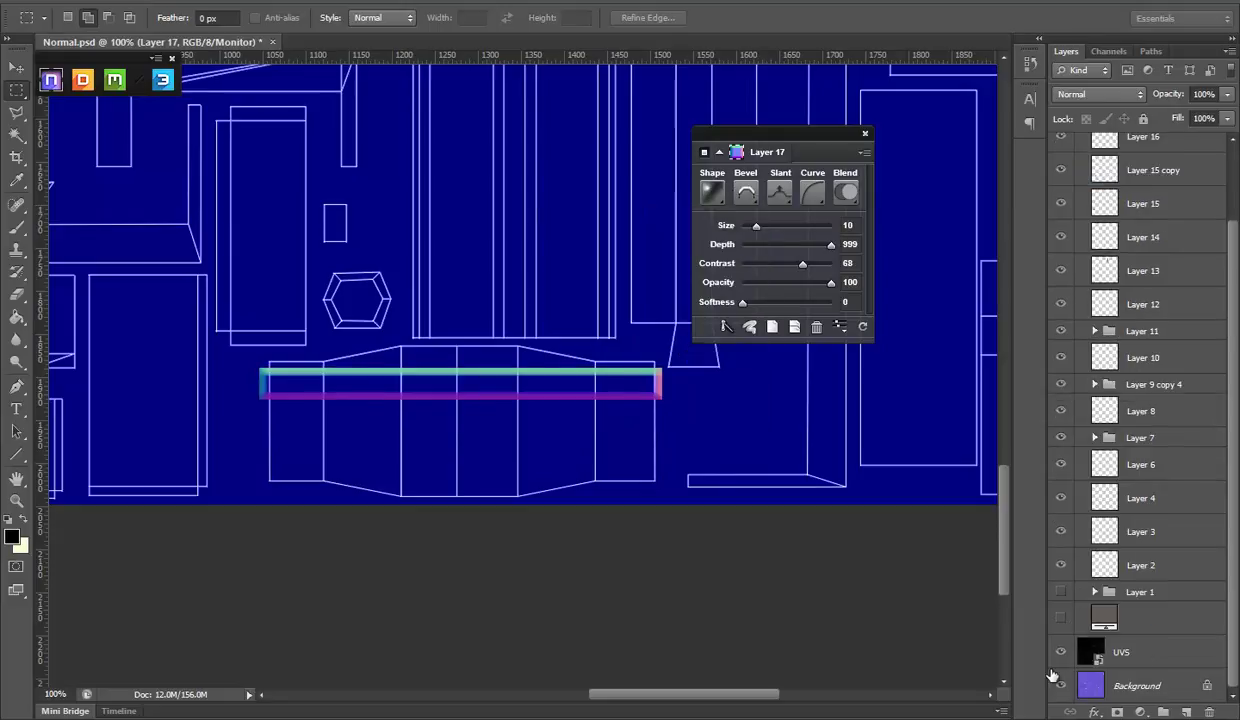
left_click(1061, 652)
left_click(1061, 652)
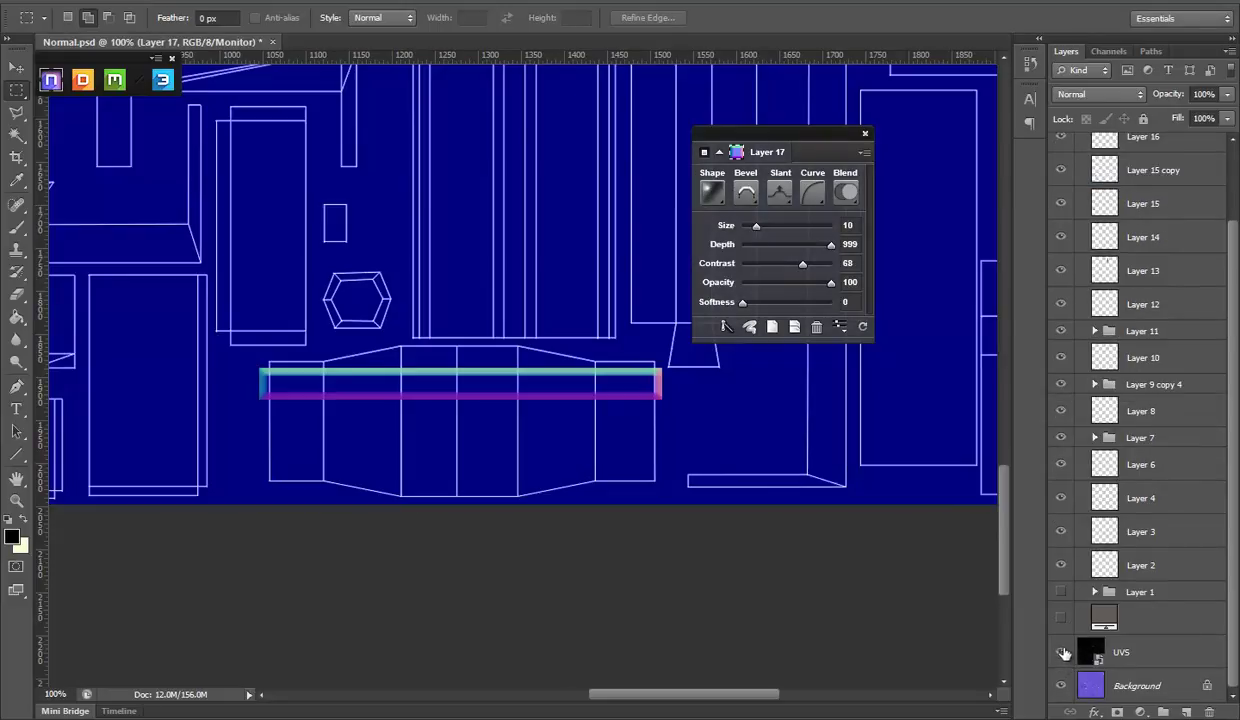
left_click(1061, 652)
left_click(745, 193)
left_click(714, 258)
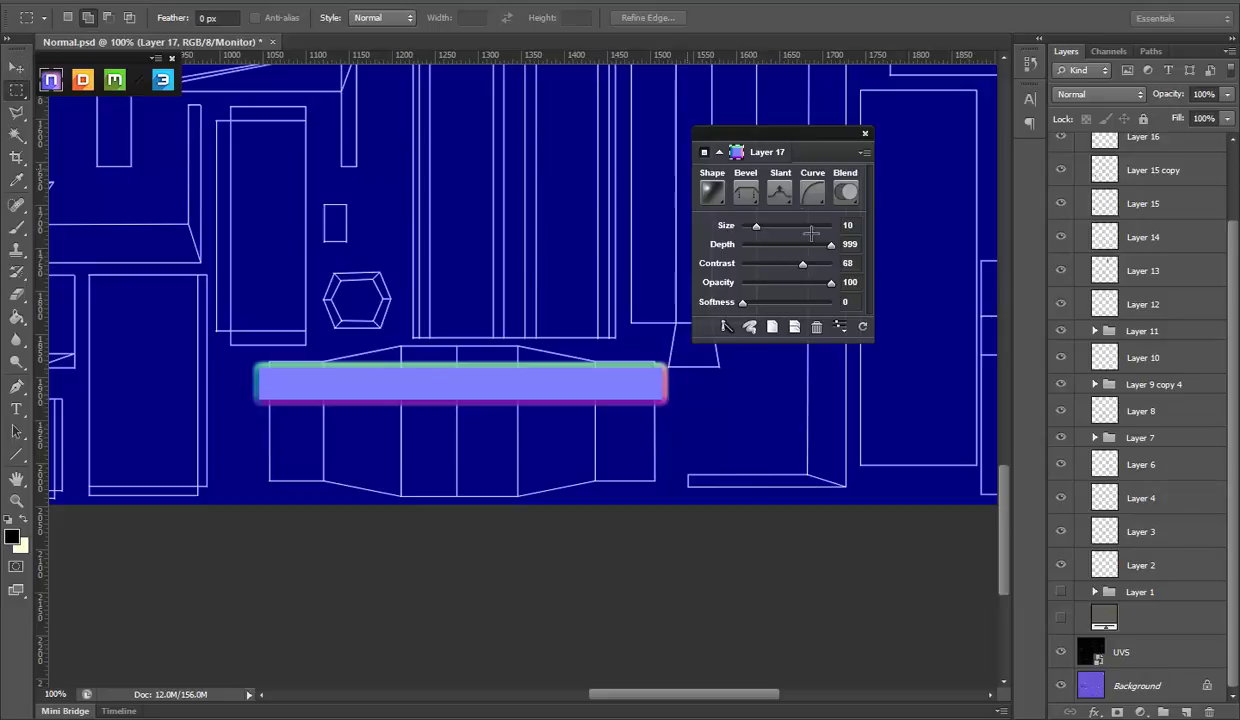
left_click_drag(755, 225, 765, 225)
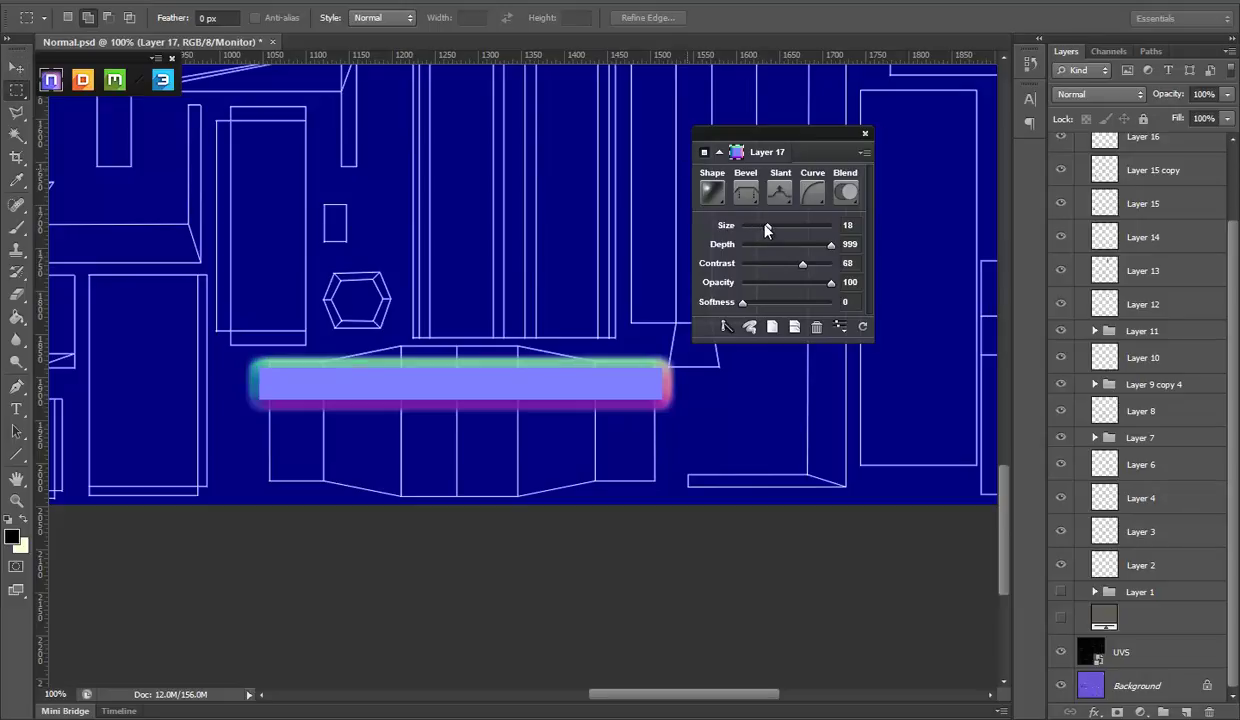
Step: Switch the strap bar's bevel to Emboss after checking its normals without the wireframe
left_click(1061, 652)
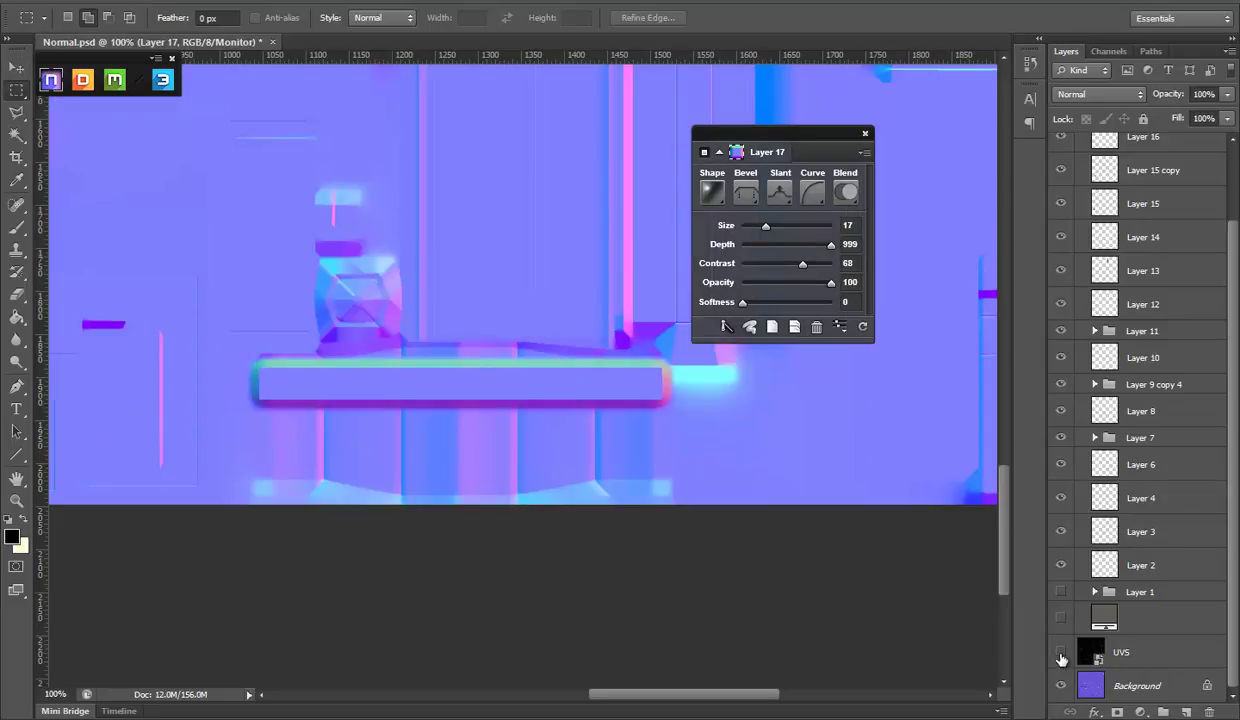
left_click(1061, 652)
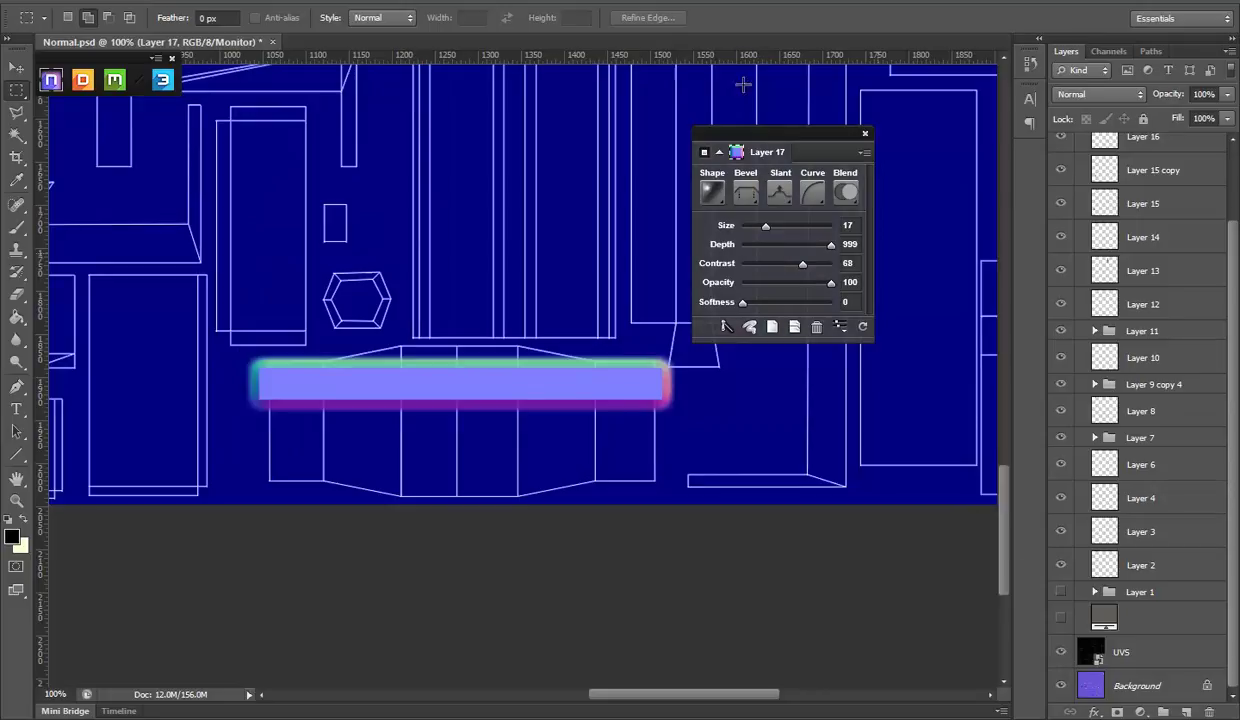
left_click(735, 193)
left_click(698, 287)
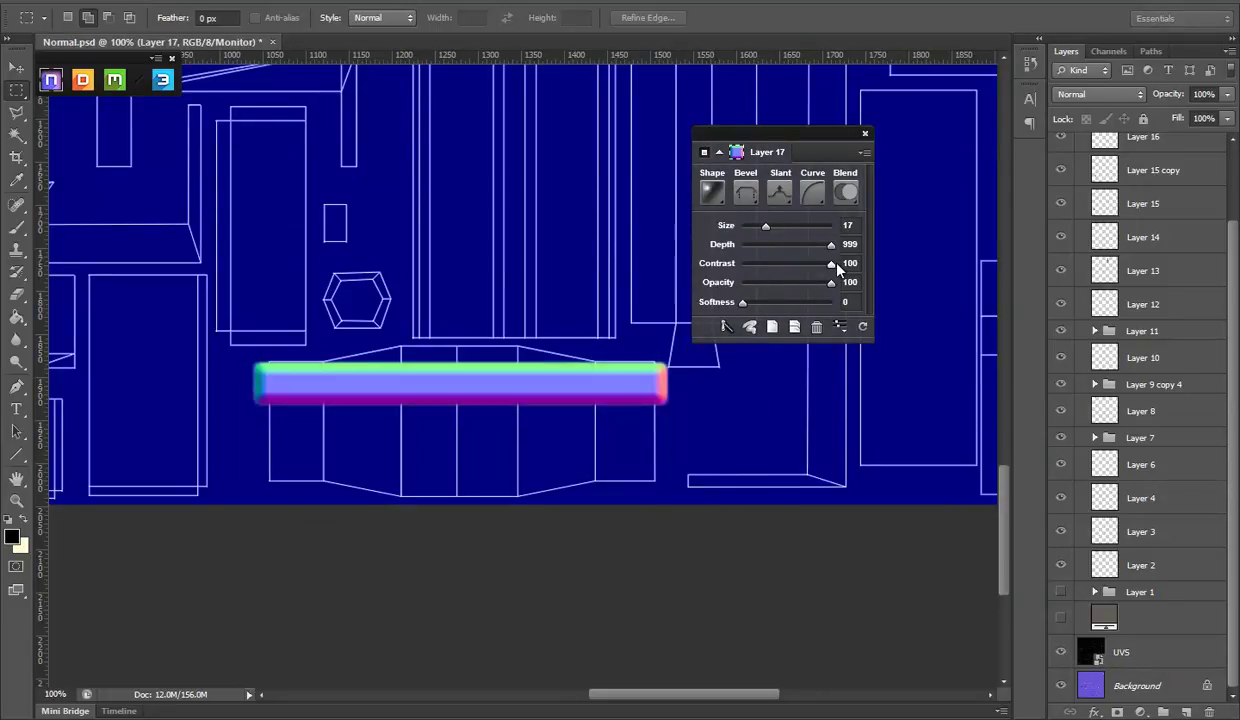
Step: Save Normal.psd and preview the strap bar on the crate in Marmoset
left_click(24, 67)
key("ctrl+s")
key("alt+Tab")
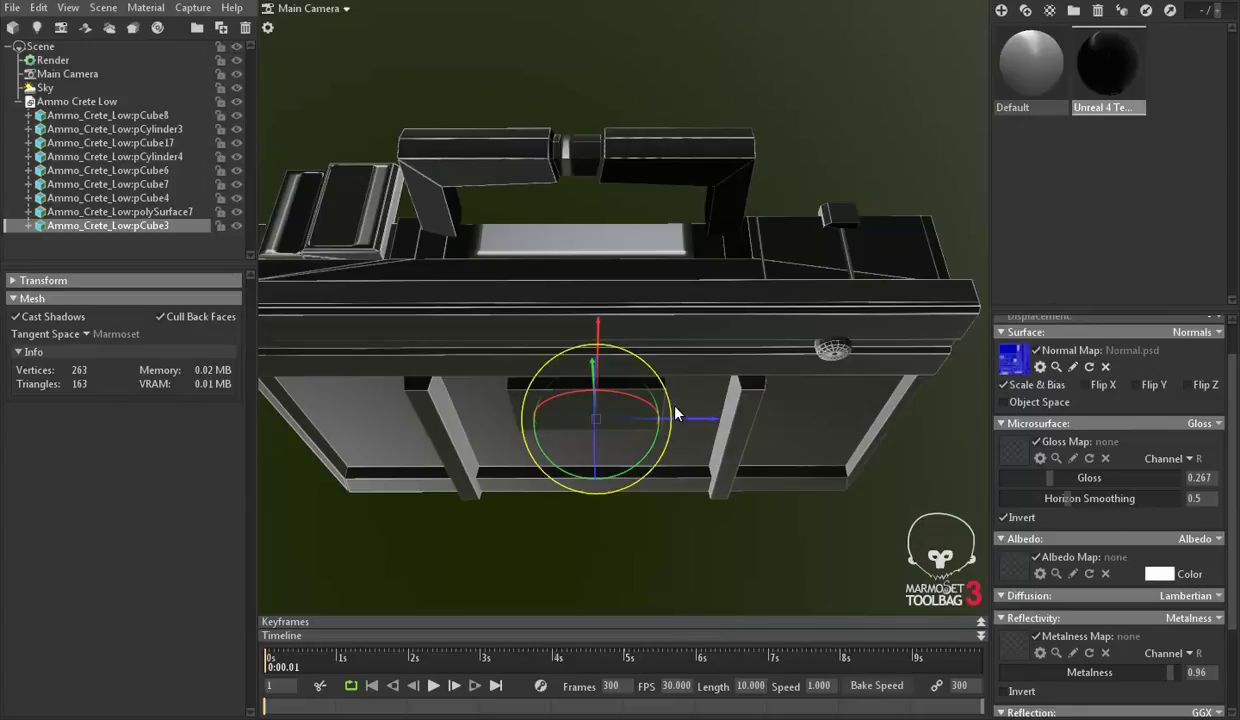
scroll(675, 413, "up", 2)
scroll(678, 443, "up", 3)
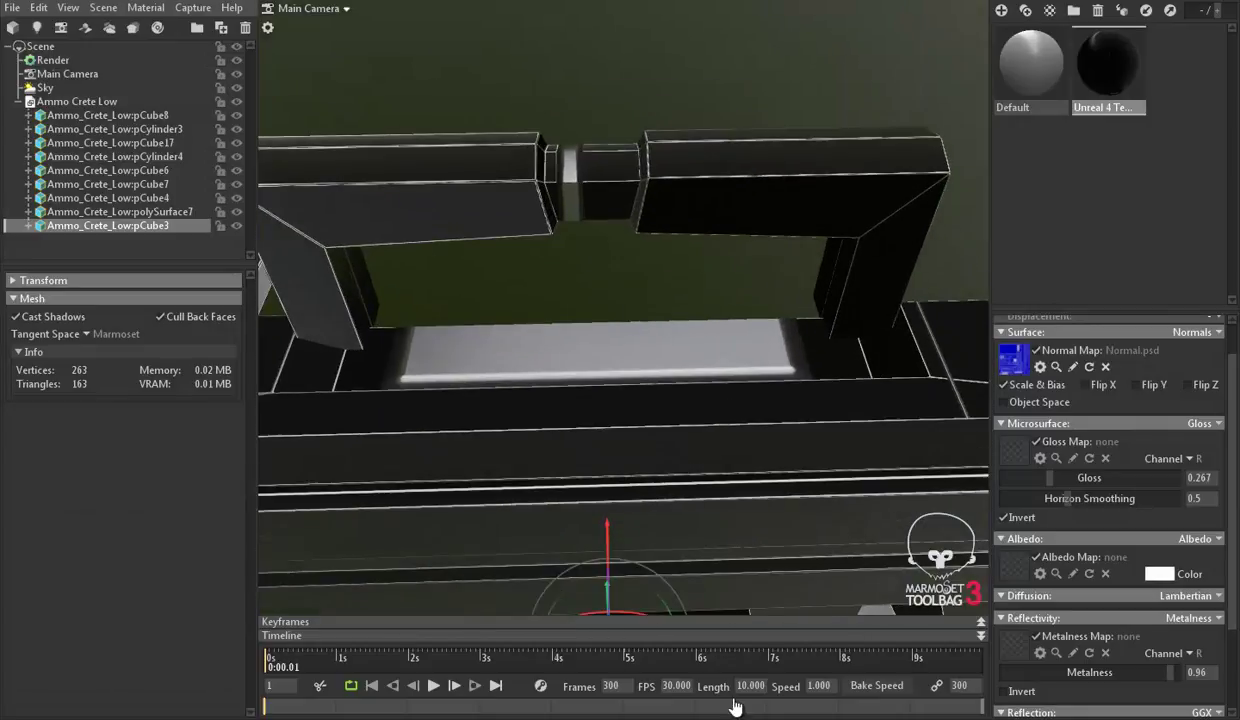
key("alt+Tab")
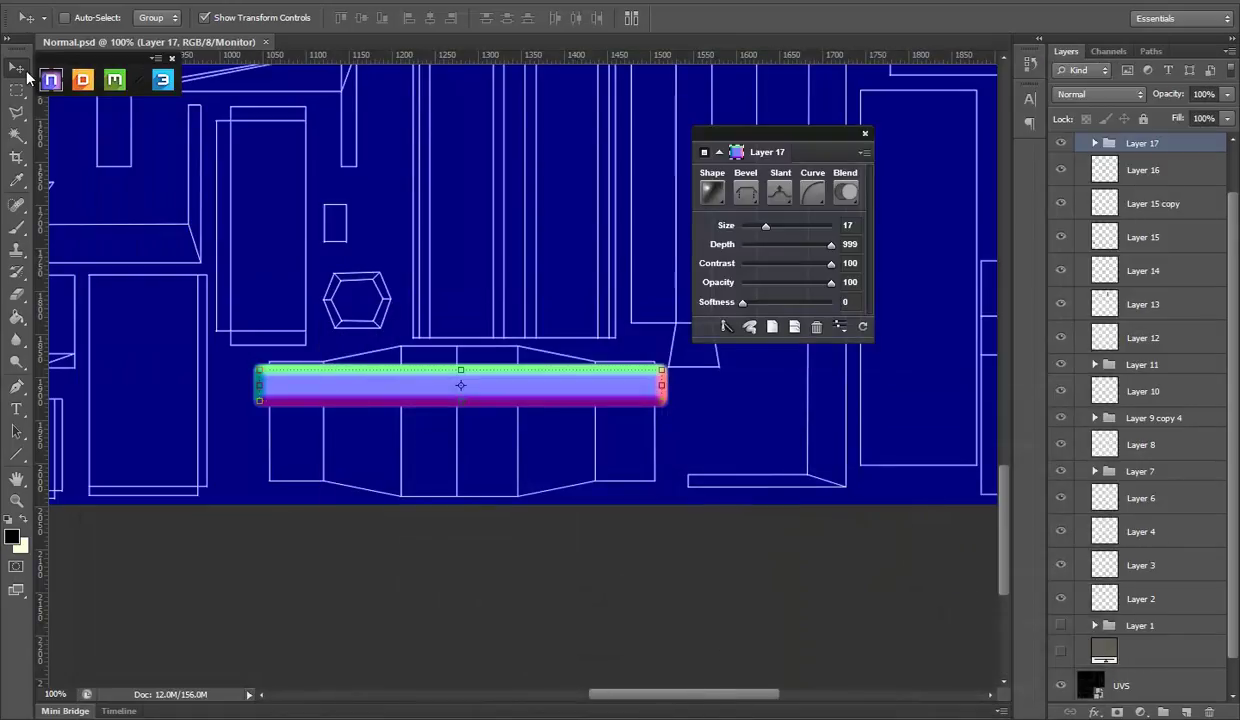
Step: Duplicate the strap bar below the original and make both bars taller
left_click_drag(506, 389, 505, 466)
key("Down")
key("Down")
key("Down")
key("Down")
key("Down")
key("Down")
key("Down")
key("Down")
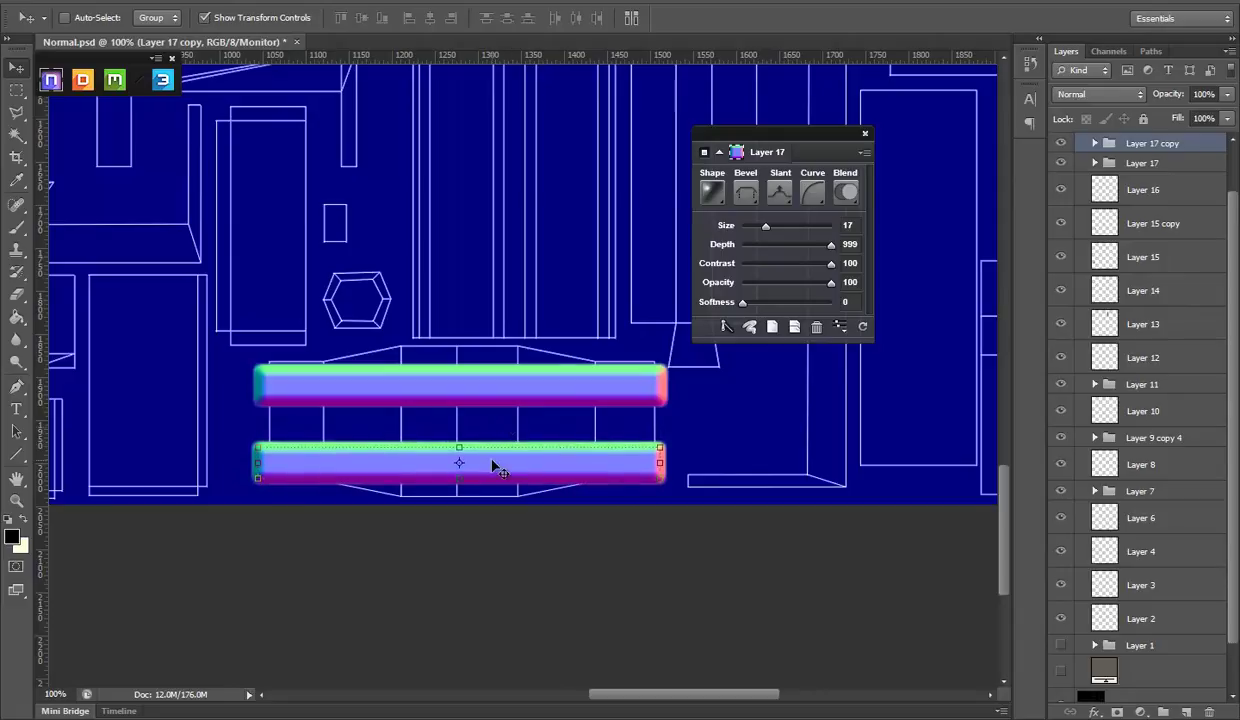
left_click_drag(453, 486, 453, 501)
key("Return")
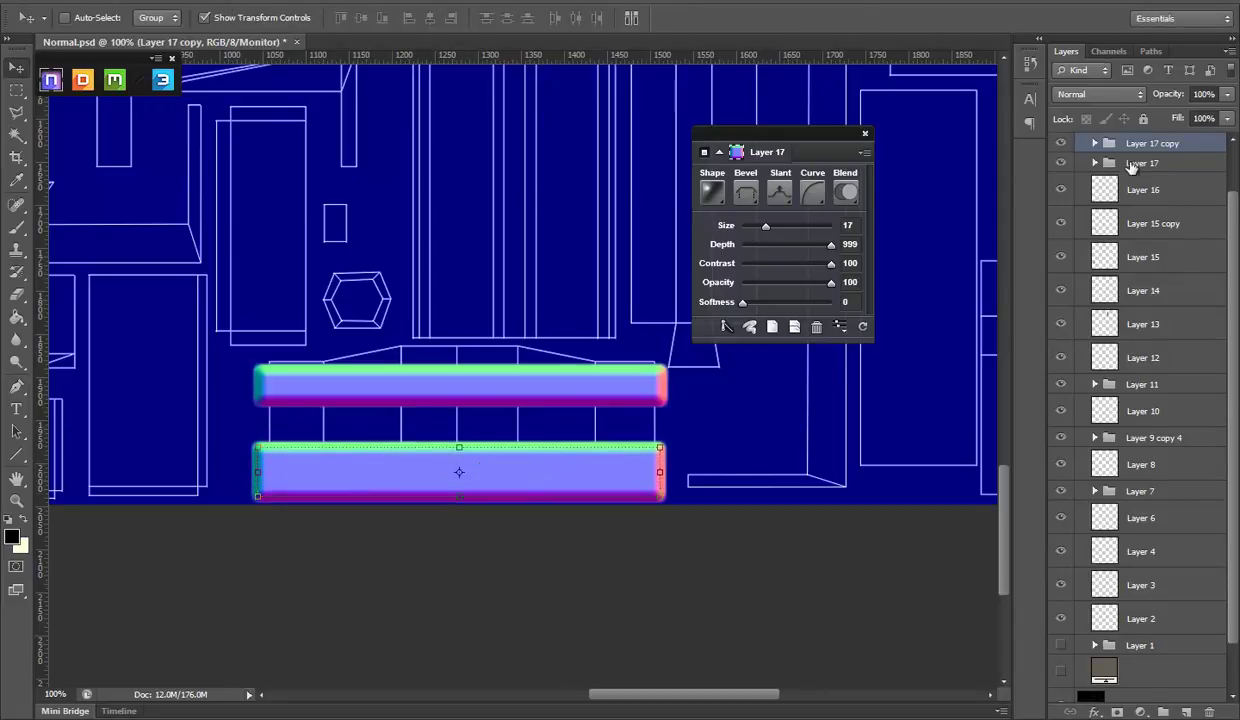
left_click(1141, 162)
left_click_drag(463, 358, 463, 344)
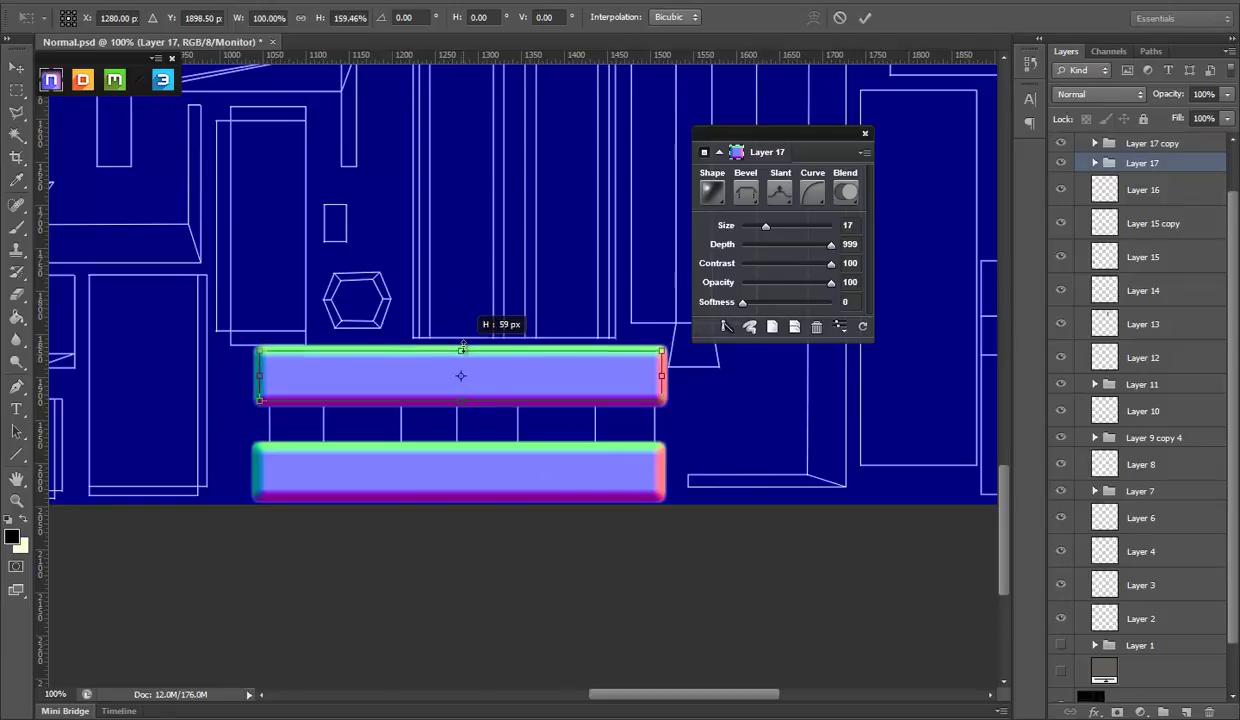
key("Return")
Step: Add a thinner duplicate bar in the gap between the two tall bars
mouse_move(521, 381)
left_mouse_down()
mouse_move(521, 421)
mouse_move(464, 404)
left_mouse_up()
key("ctrl+t")
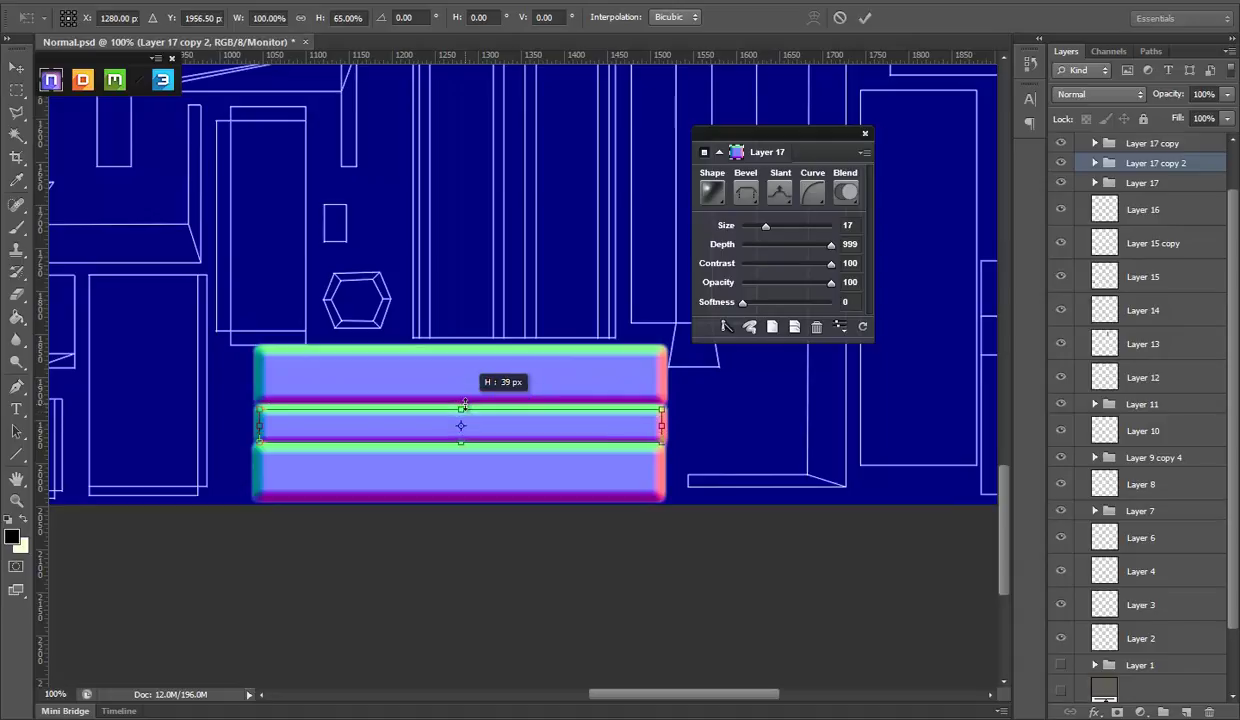
key("Return")
Step: Hide the UVS layer, save the map and orbit Marmoset to see the handle grooves
scroll(1107, 505, "down", 1)
scroll(1107, 505, "down", 2)
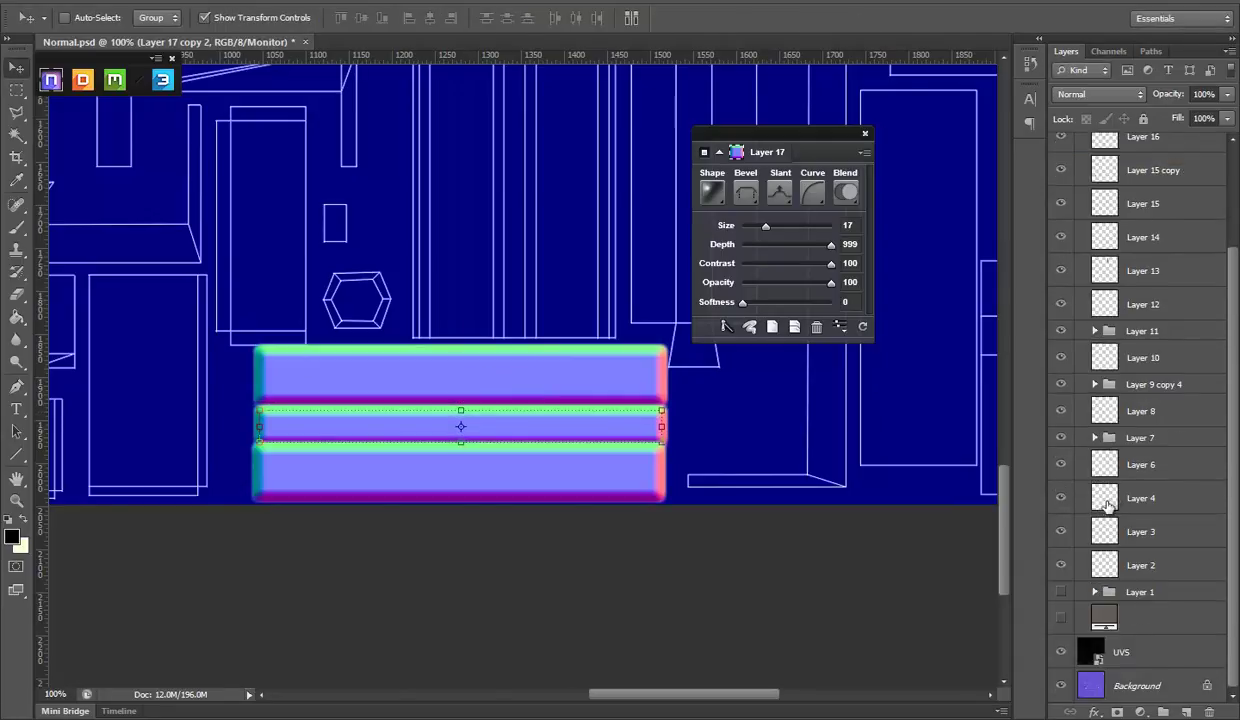
left_click(1062, 653)
key("ctrl+s")
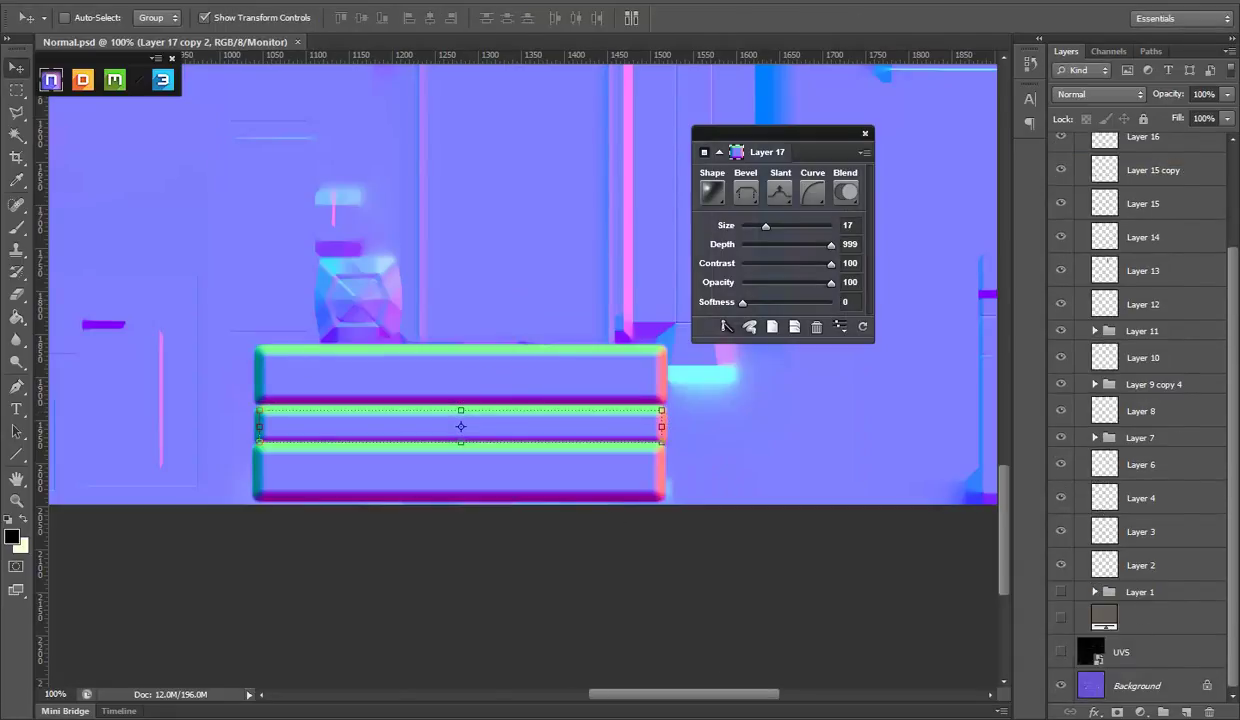
left_click_drag(660, 271, 670, 216)
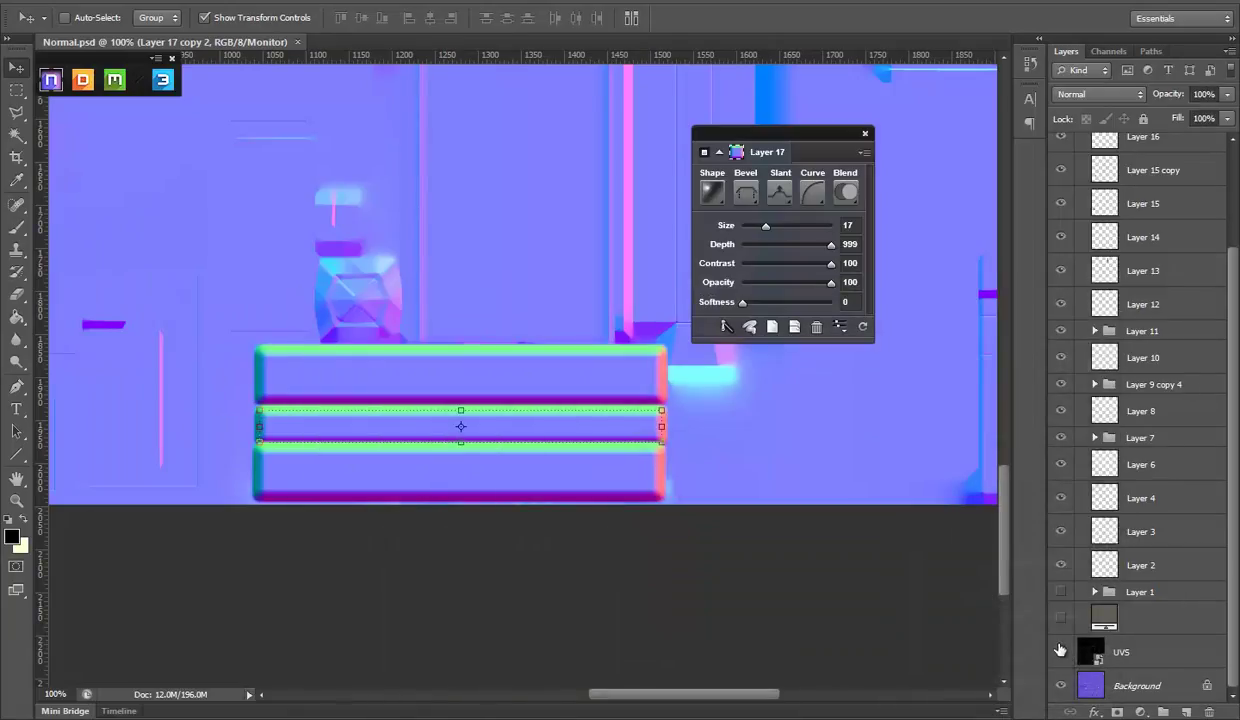
Step: Merge the three bar layers into one layer and temporarily hide it
left_click(1060, 651)
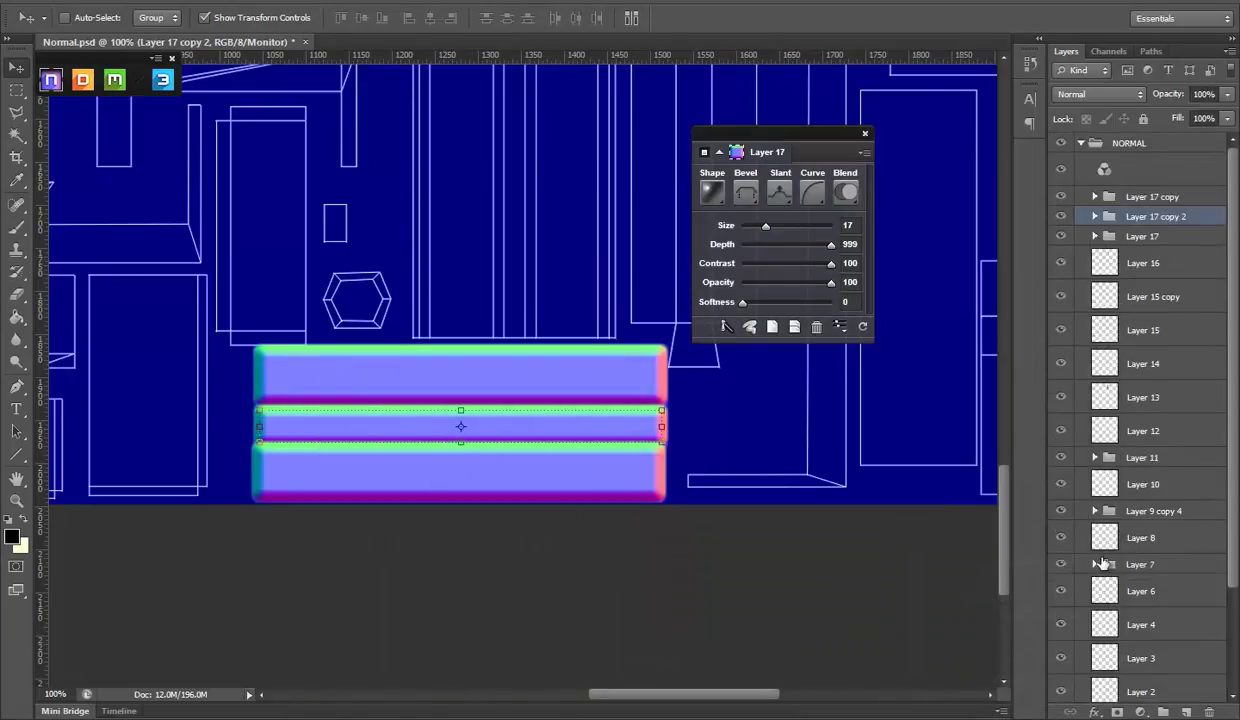
left_click(1140, 236)
left_click(1150, 196, "shift")
right_click(1150, 198)
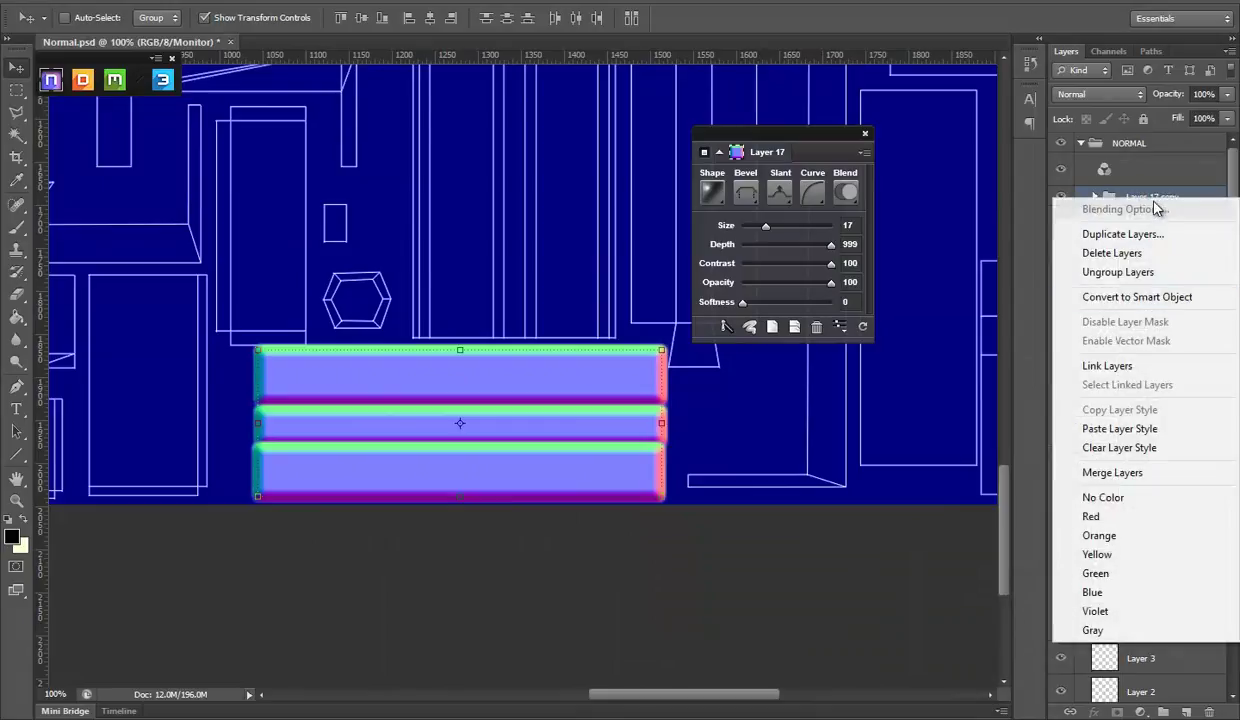
left_click(1112, 472)
left_click(1062, 203)
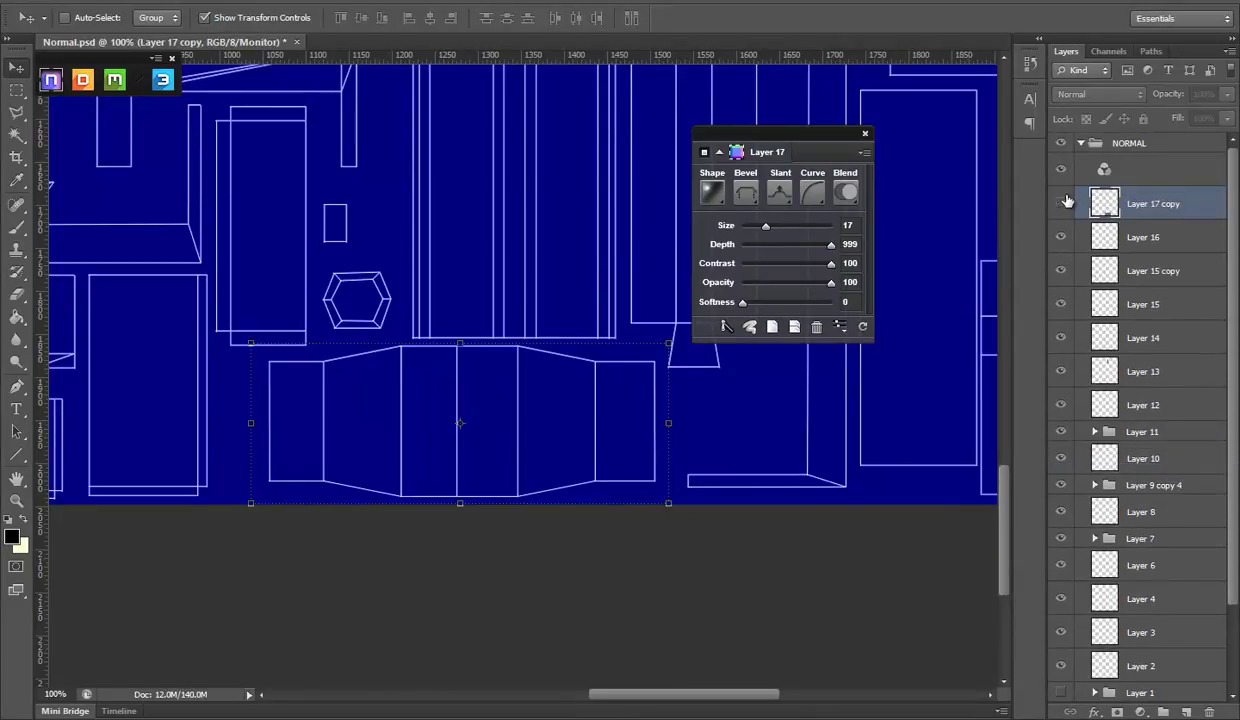
Step: Trace the latch plate's tapered outline with the Polygonal Lasso
left_click(20, 113)
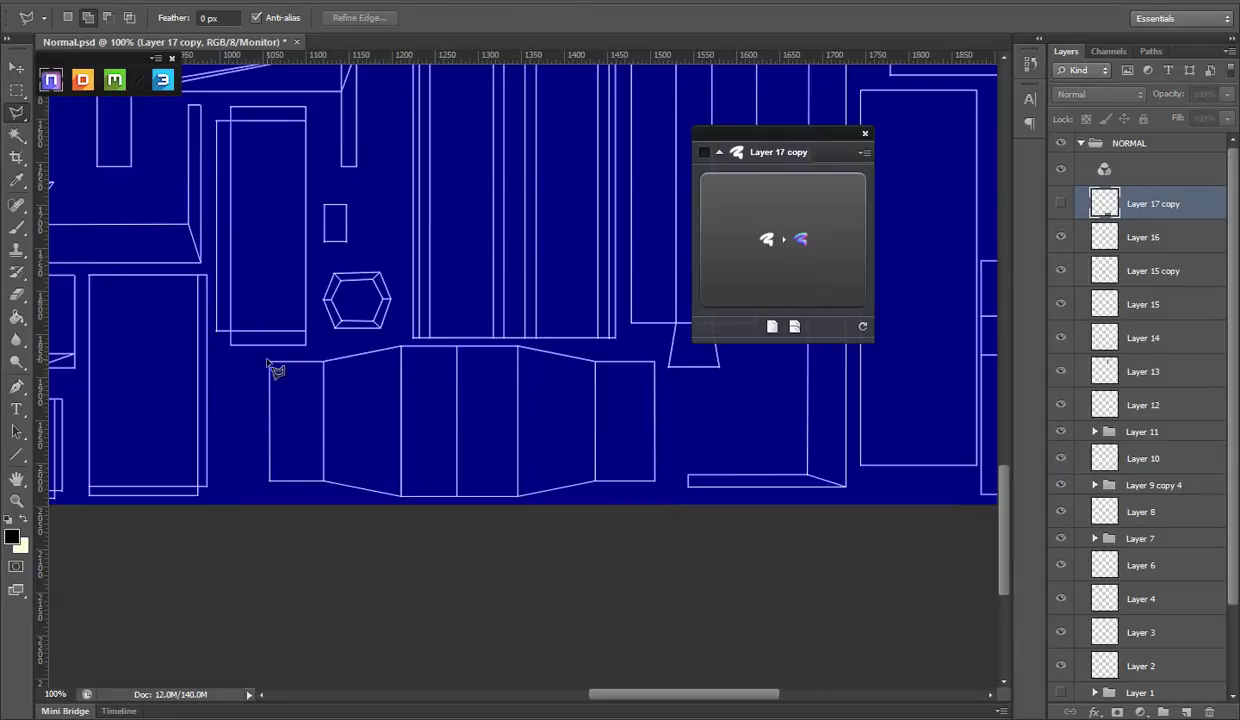
left_click(322, 359)
left_click(518, 345)
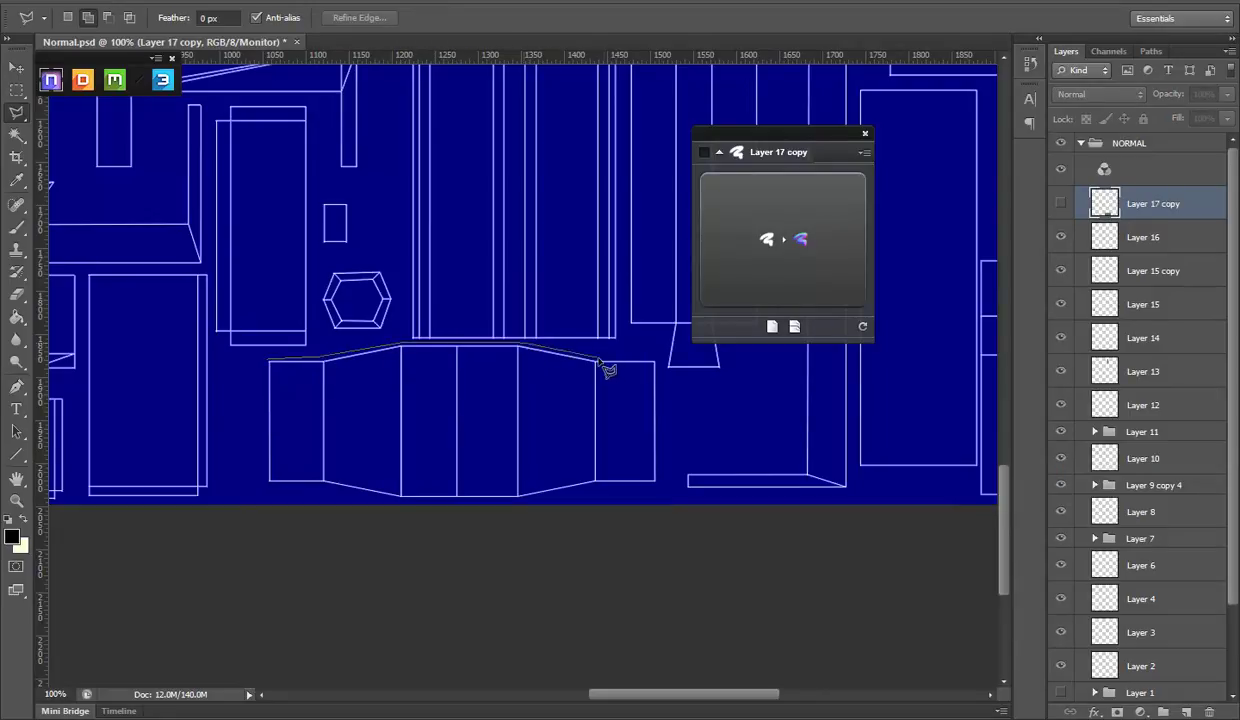
left_click(658, 359)
left_click(658, 481)
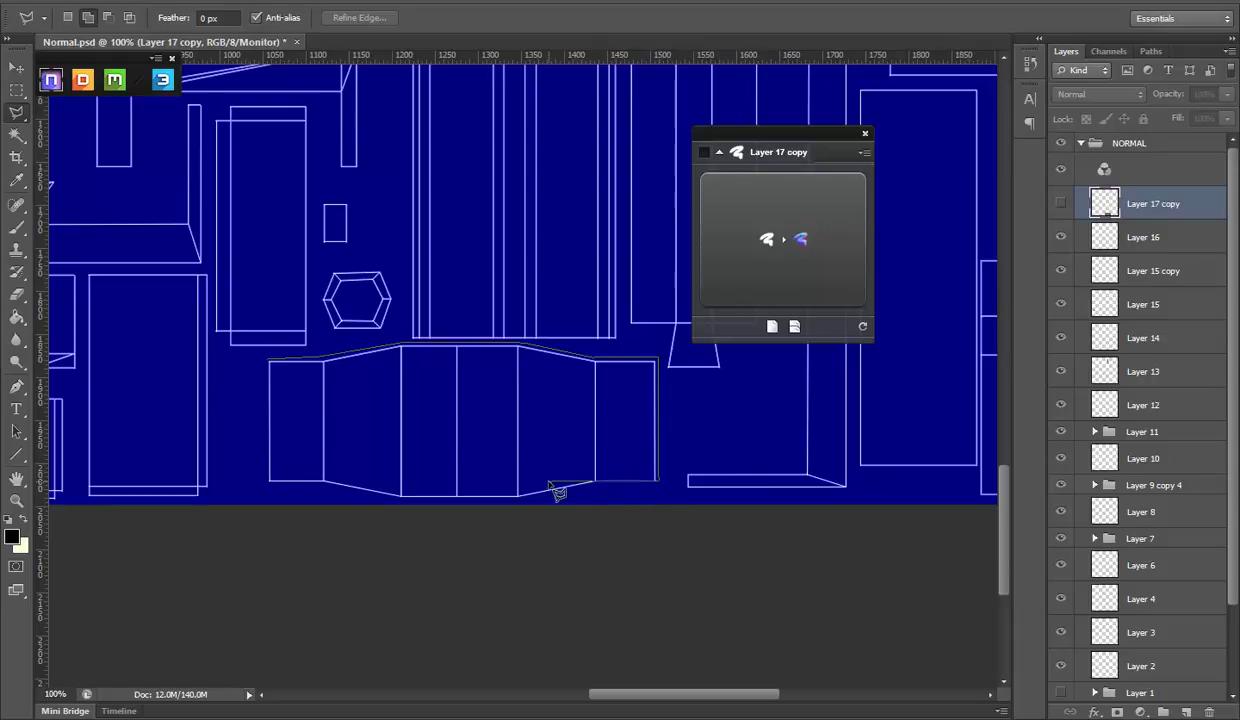
left_click(596, 482)
left_click(519, 505)
left_click(324, 489)
left_click(262, 487)
left_click(244, 408)
left_click(265, 360)
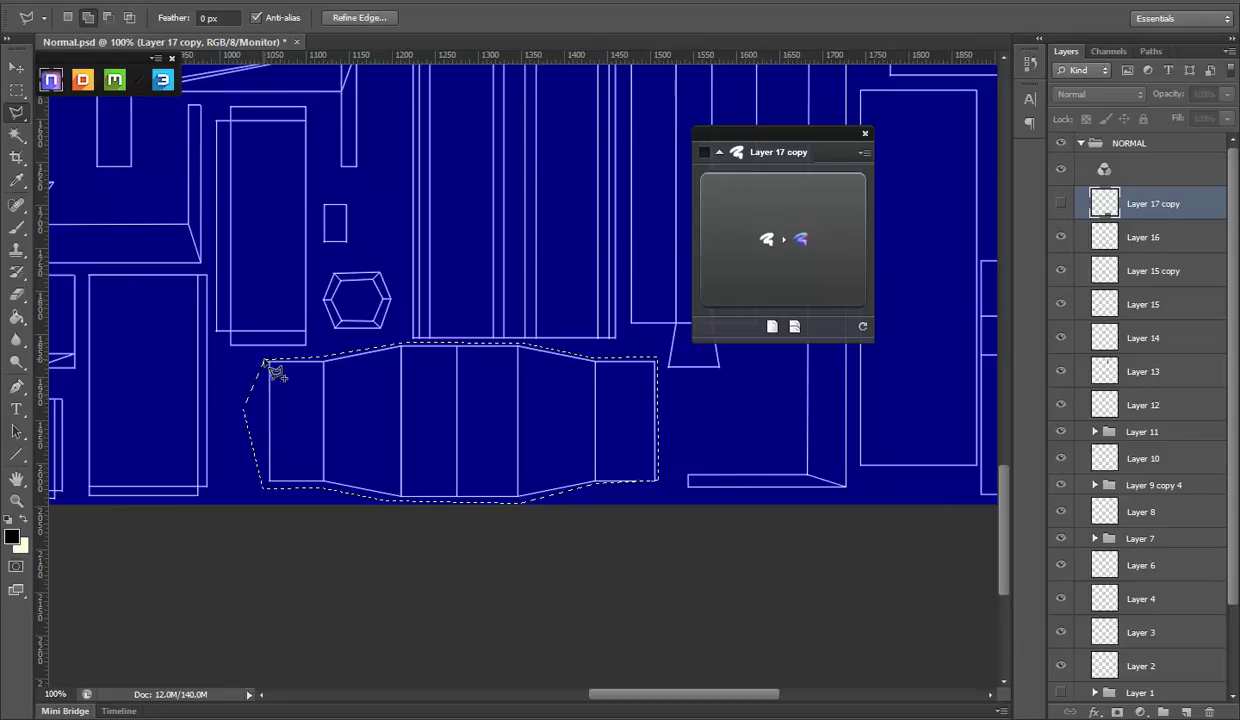
Step: Invert the selection and delete the merged bars outside the plate outline, then deselect
right_click(450, 272)
left_click(465, 294)
left_click(1061, 203)
key("Delete")
right_click(422, 271)
left_click(447, 285)
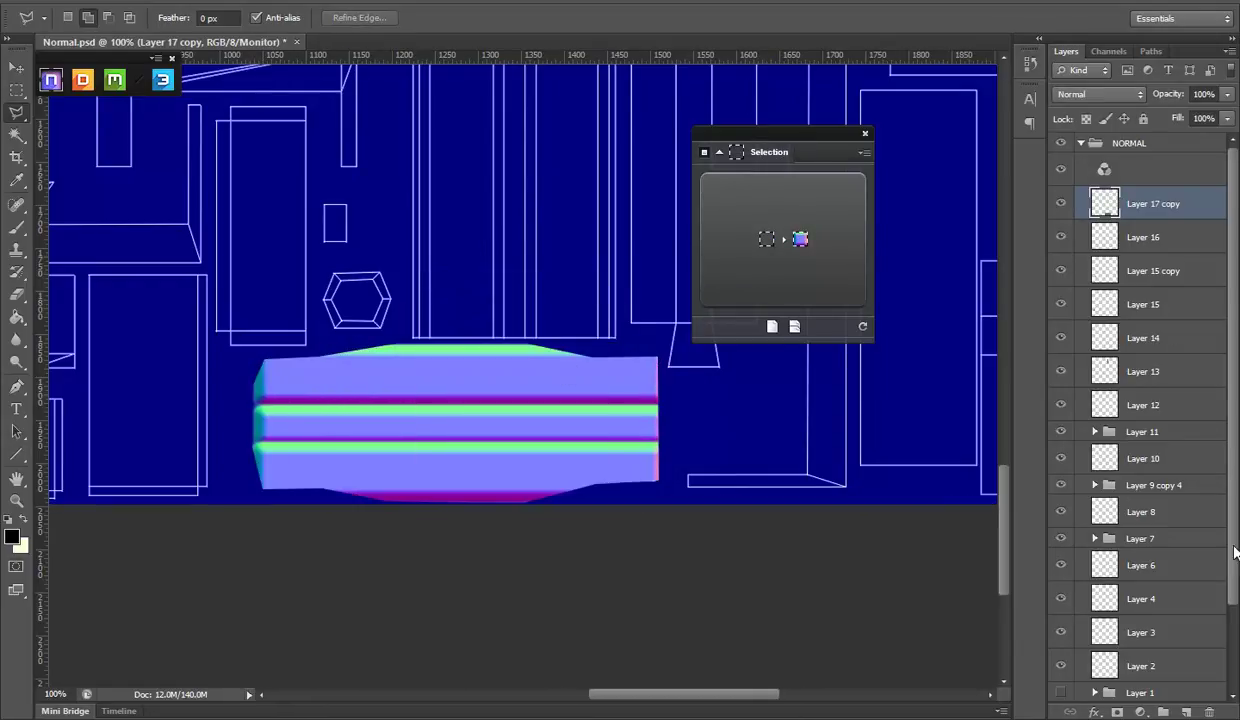
Step: Hide the UVS layer and save Normal.psd for the Marmoset preview
scroll(1078, 684, "down", 3)
left_click(1062, 655)
key("ctrl+s")
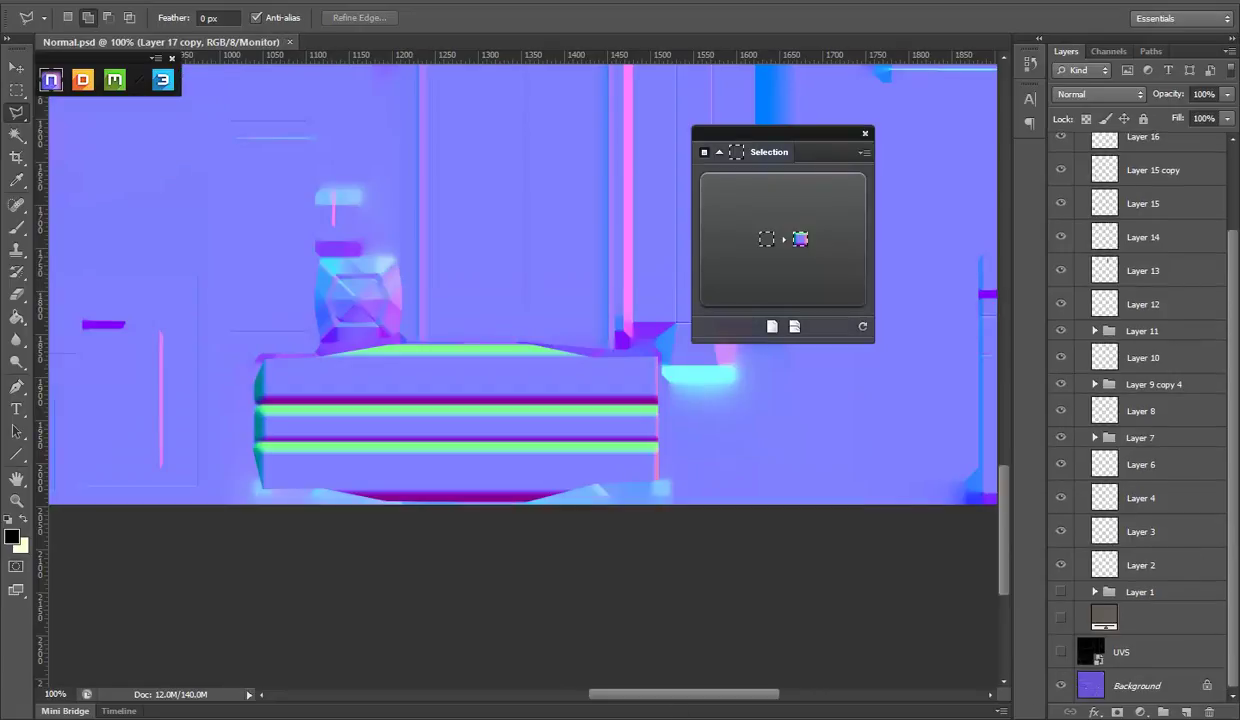
scroll(668, 398, "down", 5)
Step: Save the Toolbag scene as 'Ammo Crate' in Ammo Create and orbit to inspect the handle and latch
left_click_drag(662, 384, 628, 330)
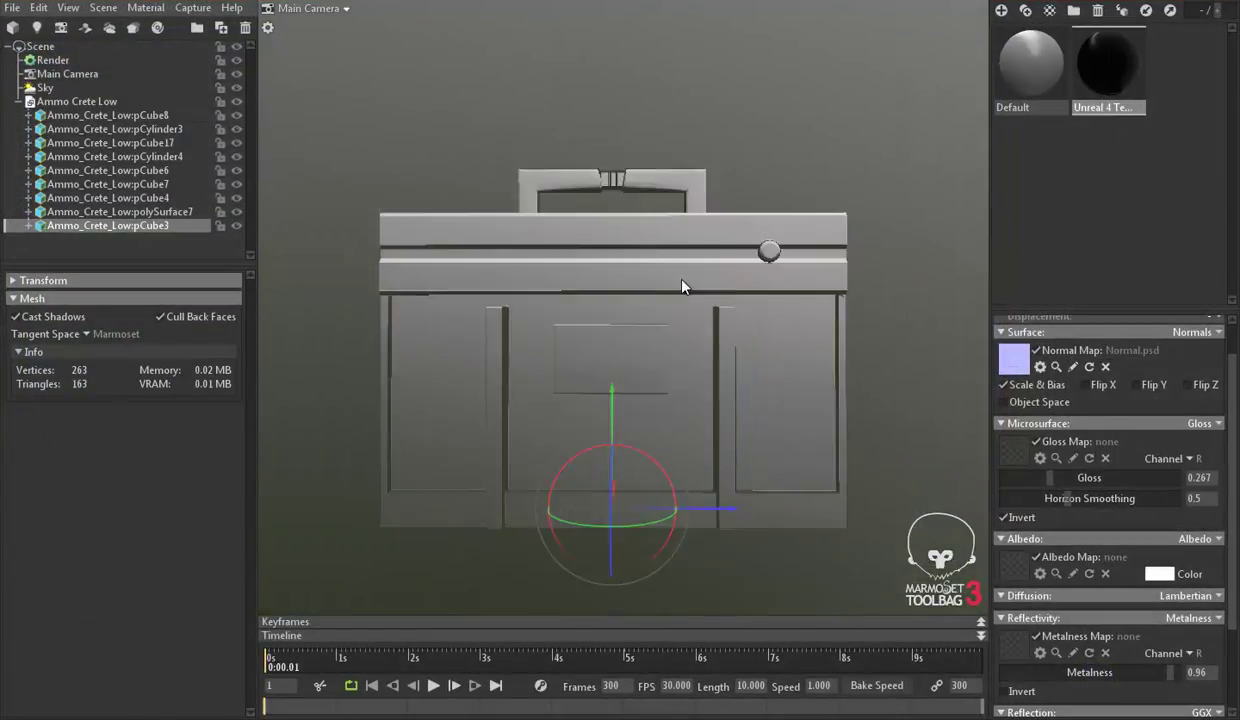
key("ctrl+s")
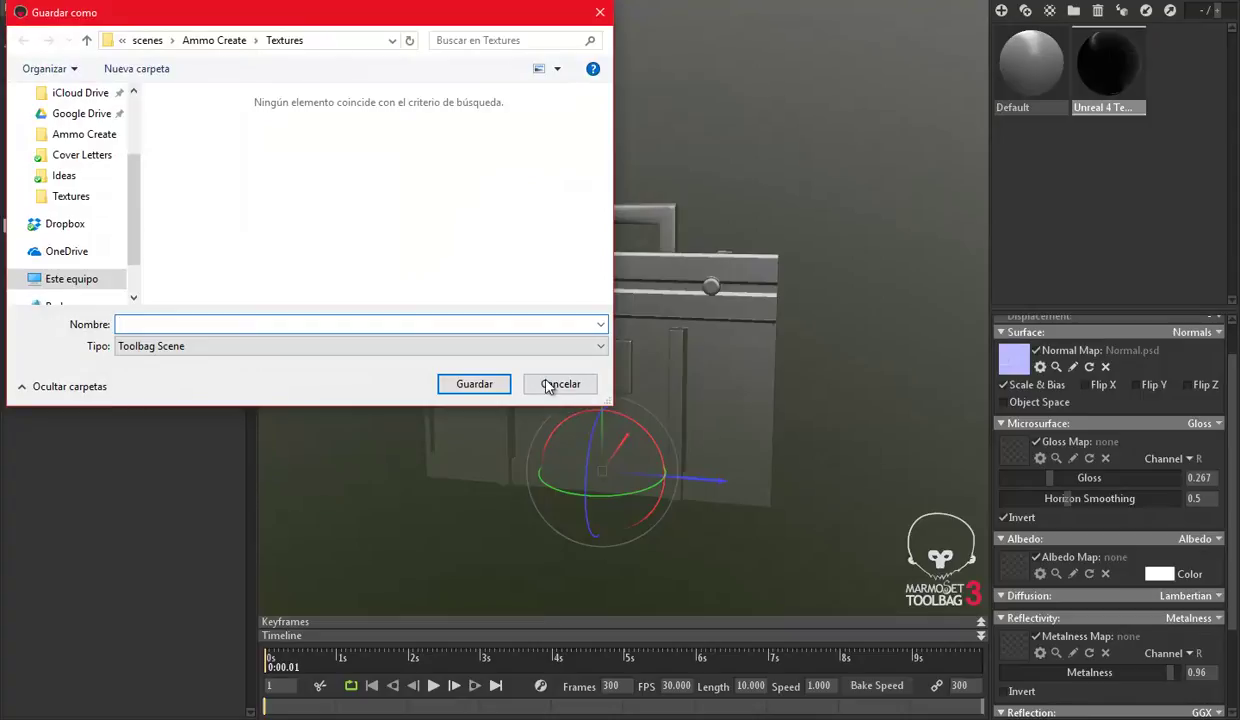
left_click(214, 40)
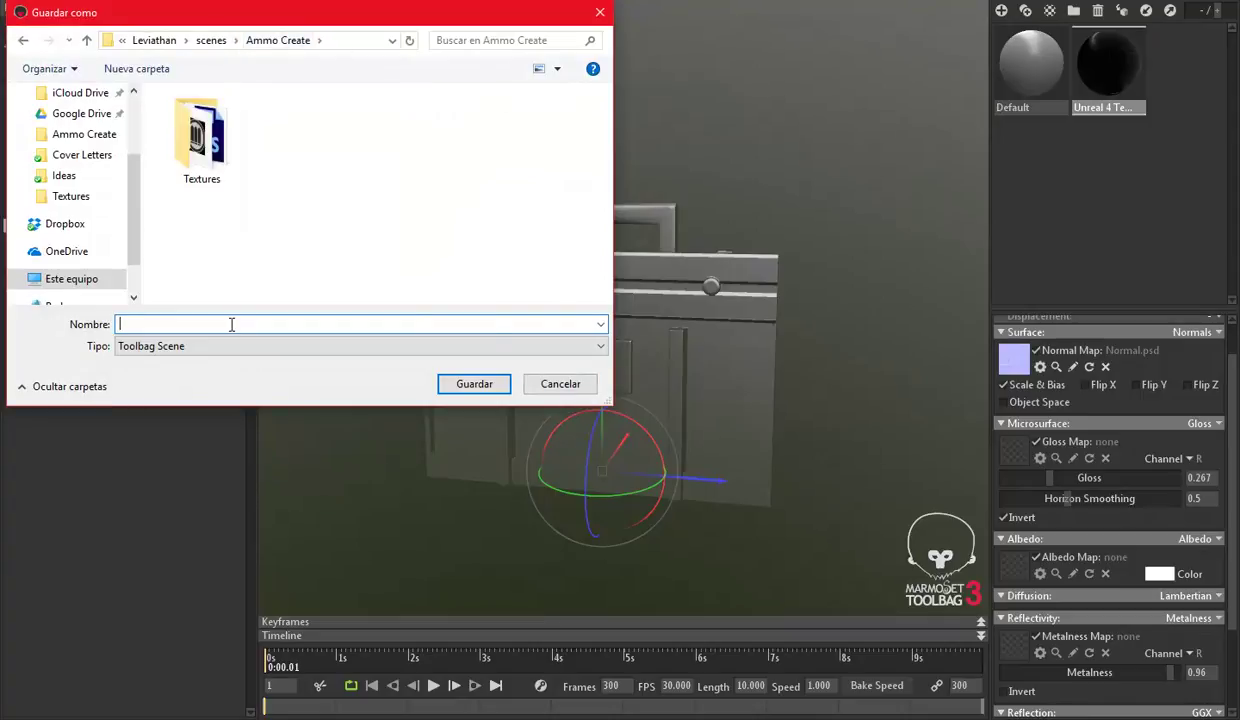
type("Ammo Crate ")
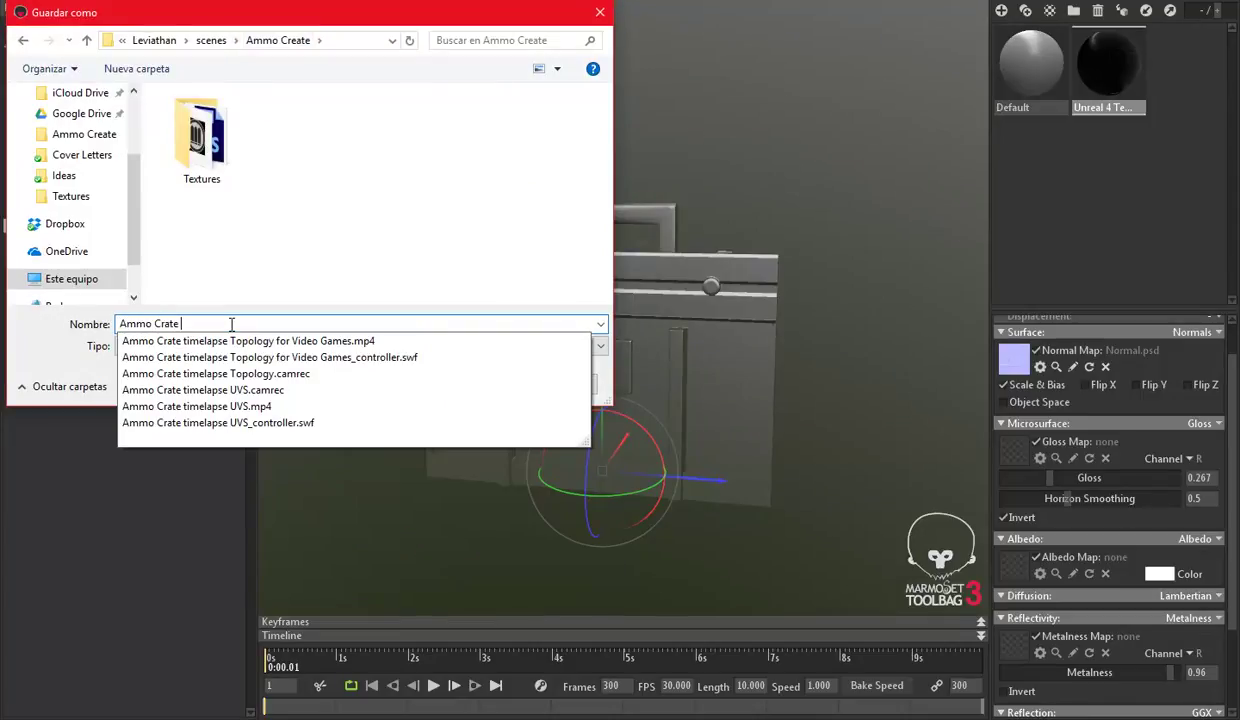
type("Render")
key("Return")
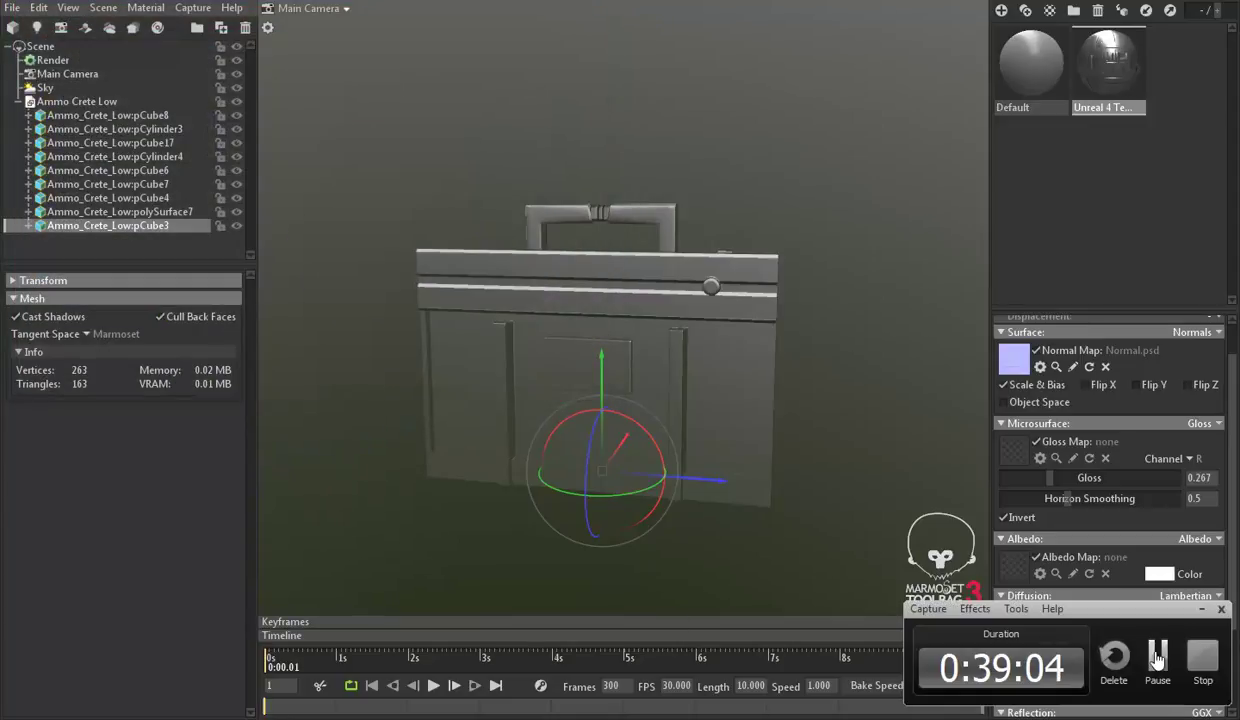
mouse_move(702, 447)
left_mouse_down()
mouse_move(696, 398)
mouse_move(716, 443)
mouse_move(652, 394)
left_mouse_up()
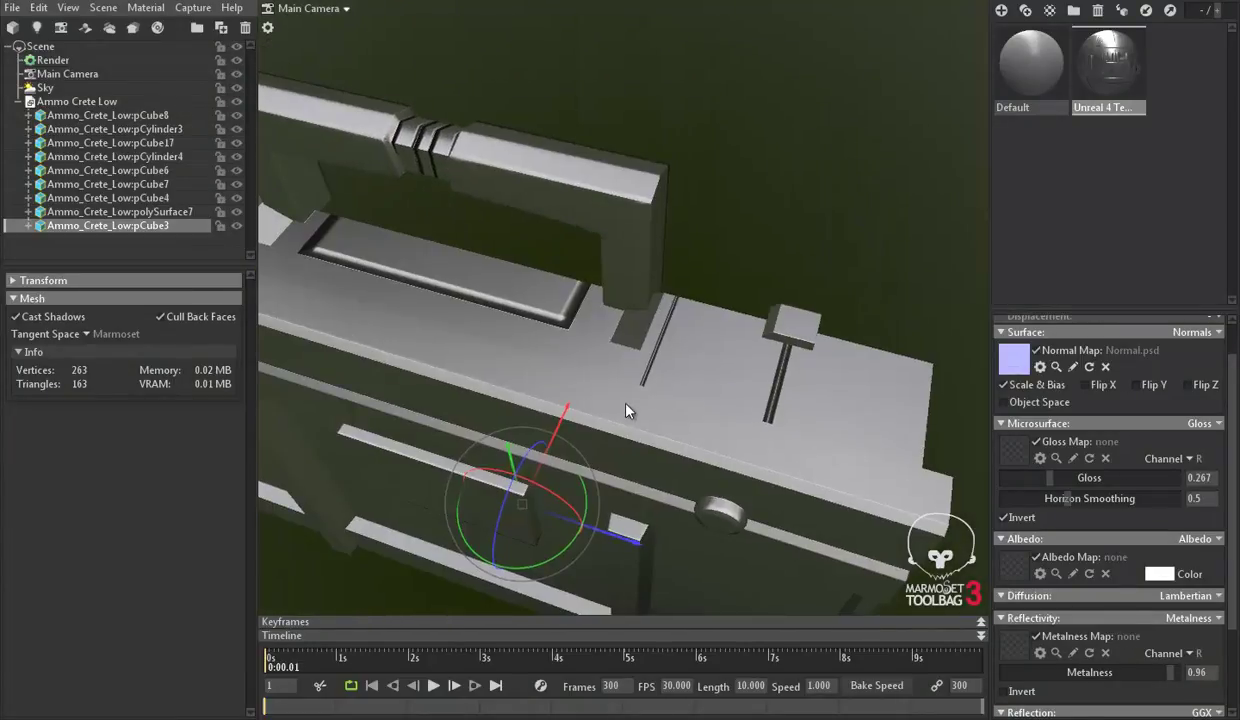
left_click_drag(652, 394, 623, 393)
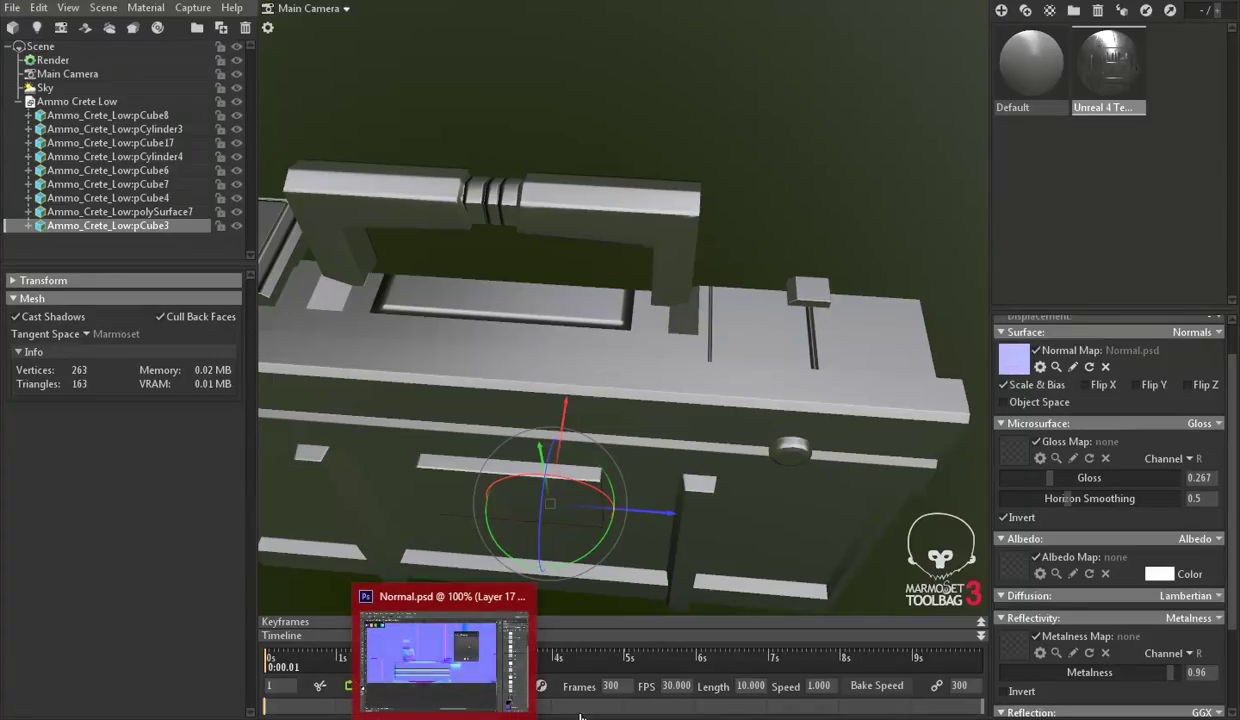
Step: Bring Maya back up and select the small latch box in the viewport
left_click(650, 655)
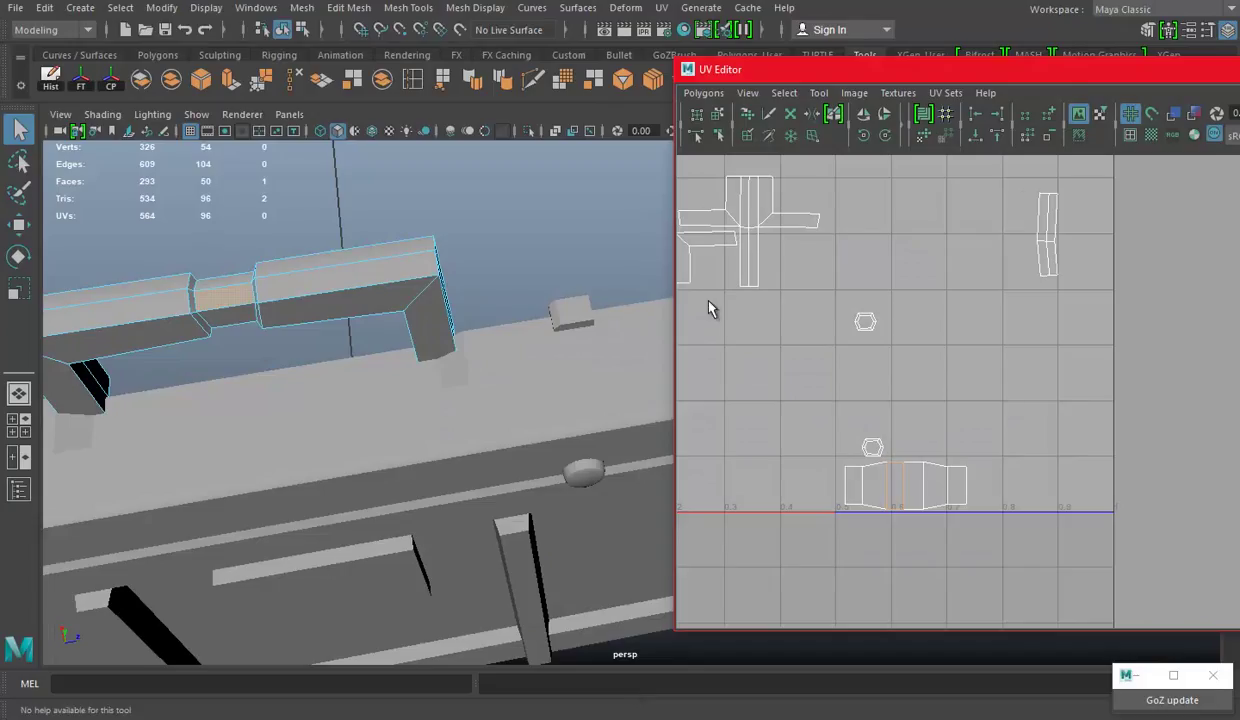
left_click_drag(600, 340, 479, 374)
left_click(443, 333)
left_click_drag(382, 349, 466, 390)
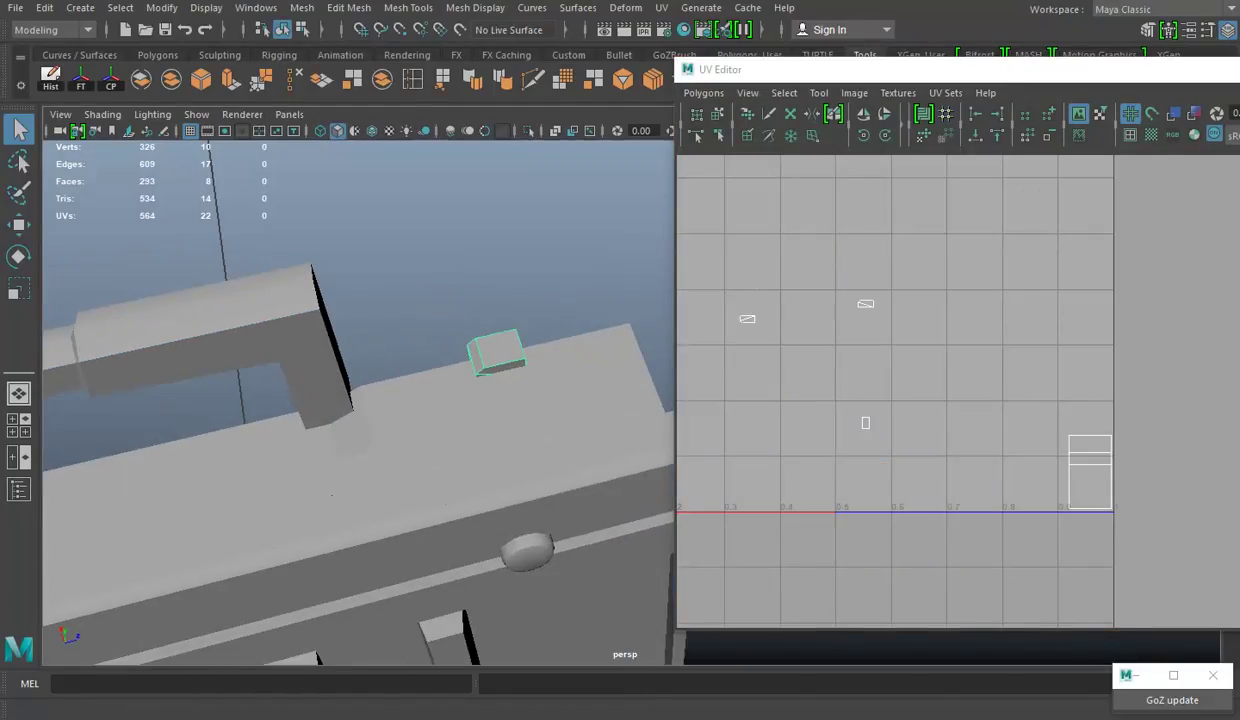
key("alt+Tab")
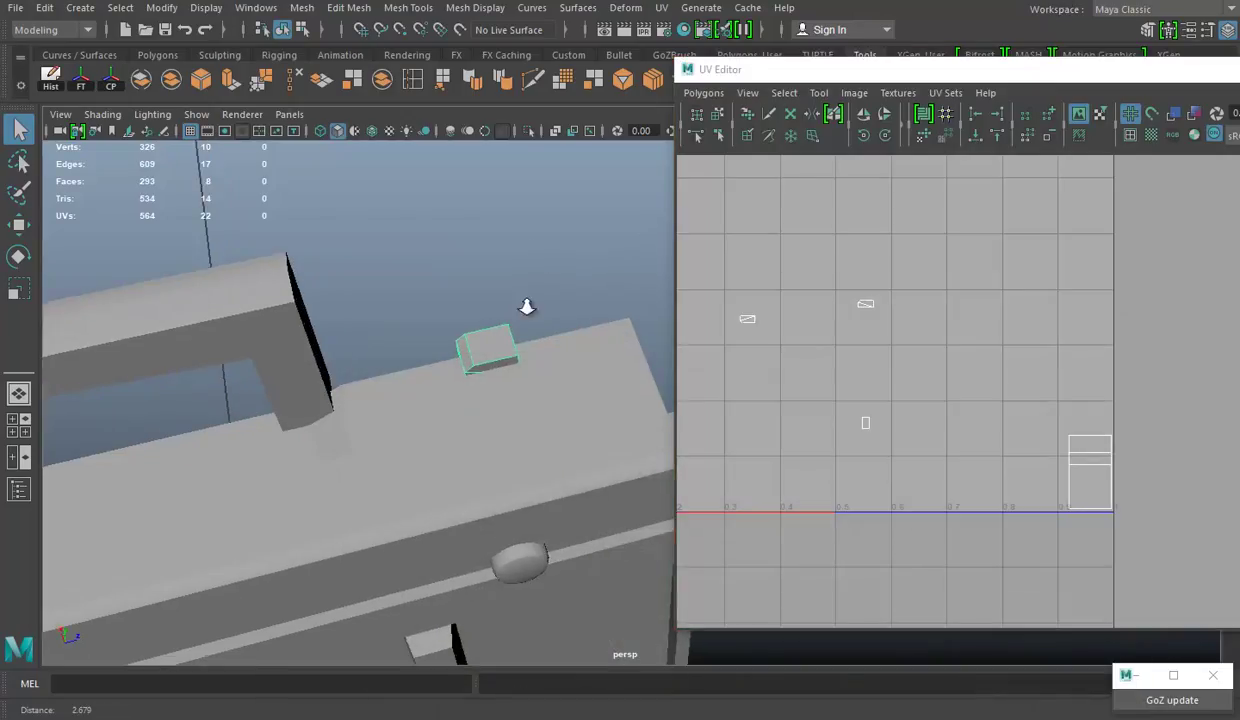
mouse_move(526, 305)
left_mouse_down()
mouse_move(457, 363)
mouse_move(537, 313)
left_mouse_up()
Step: Switch to Face mode and select the box's front face to locate its UVs
right_click(443, 333)
left_click(443, 325)
right_click(537, 313)
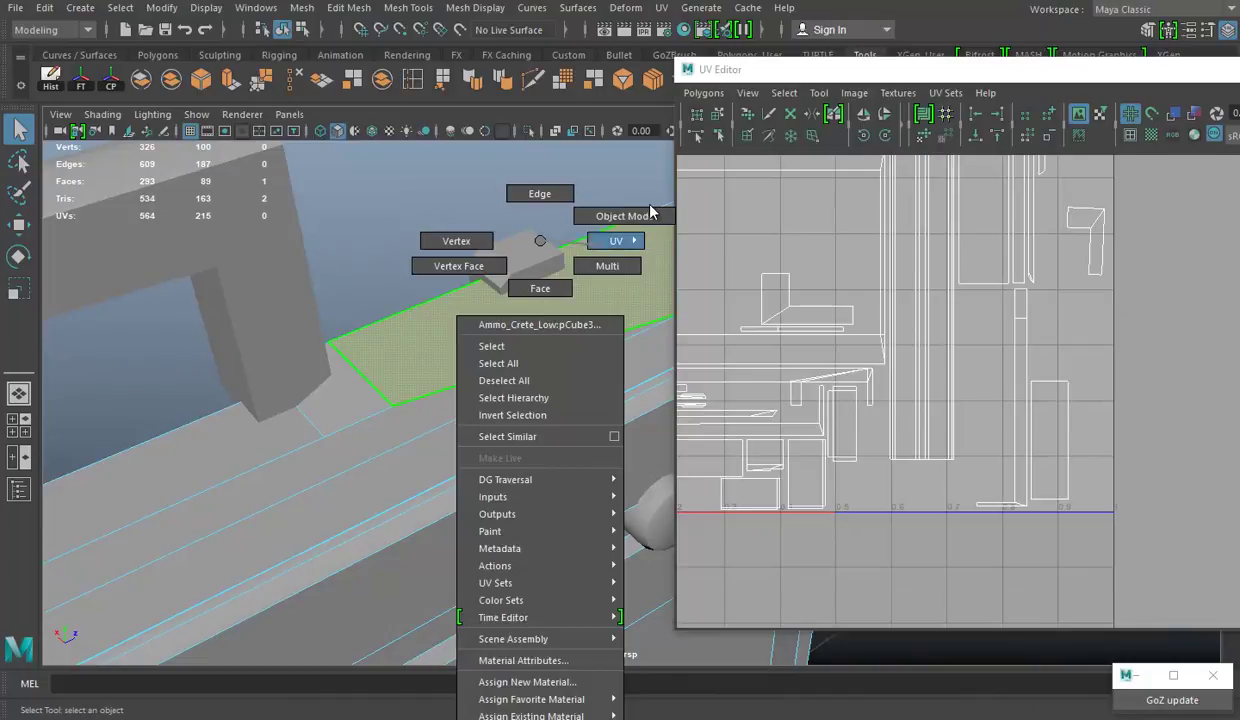
left_click(651, 212)
left_click(501, 249)
left_click_drag(512, 230, 451, 343)
right_click(393, 230)
left_click(393, 270)
left_click(412, 332)
left_click(415, 335)
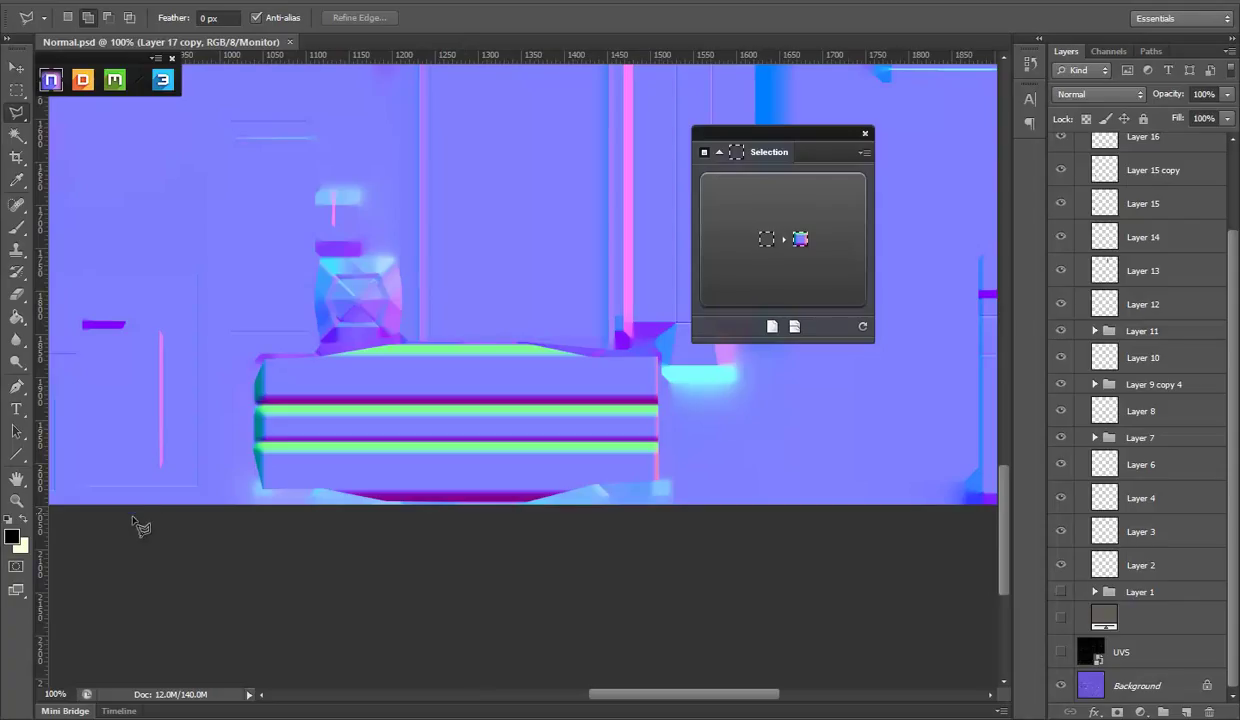
Step: Show the UVS layer, add a new layer and marquee a thin strip atop the box's rectangle
left_click(1062, 651)
left_click_drag(781, 518, 435, 534)
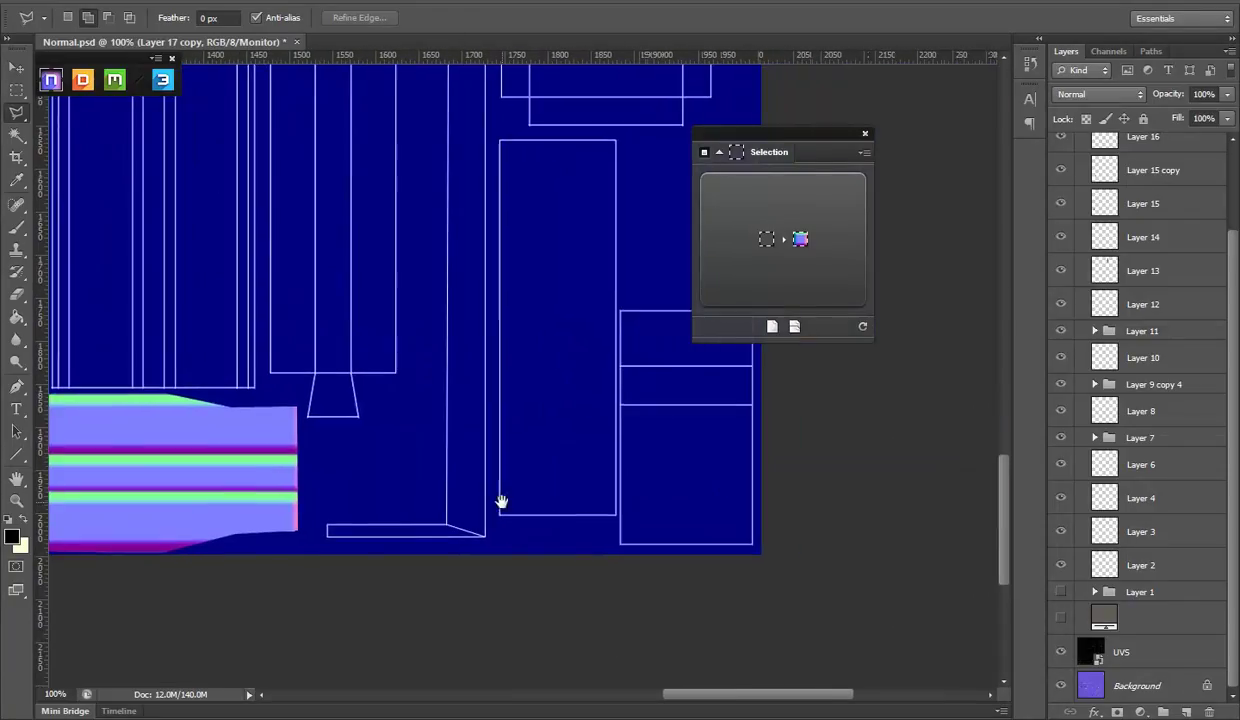
scroll(1115, 502, "up", 3)
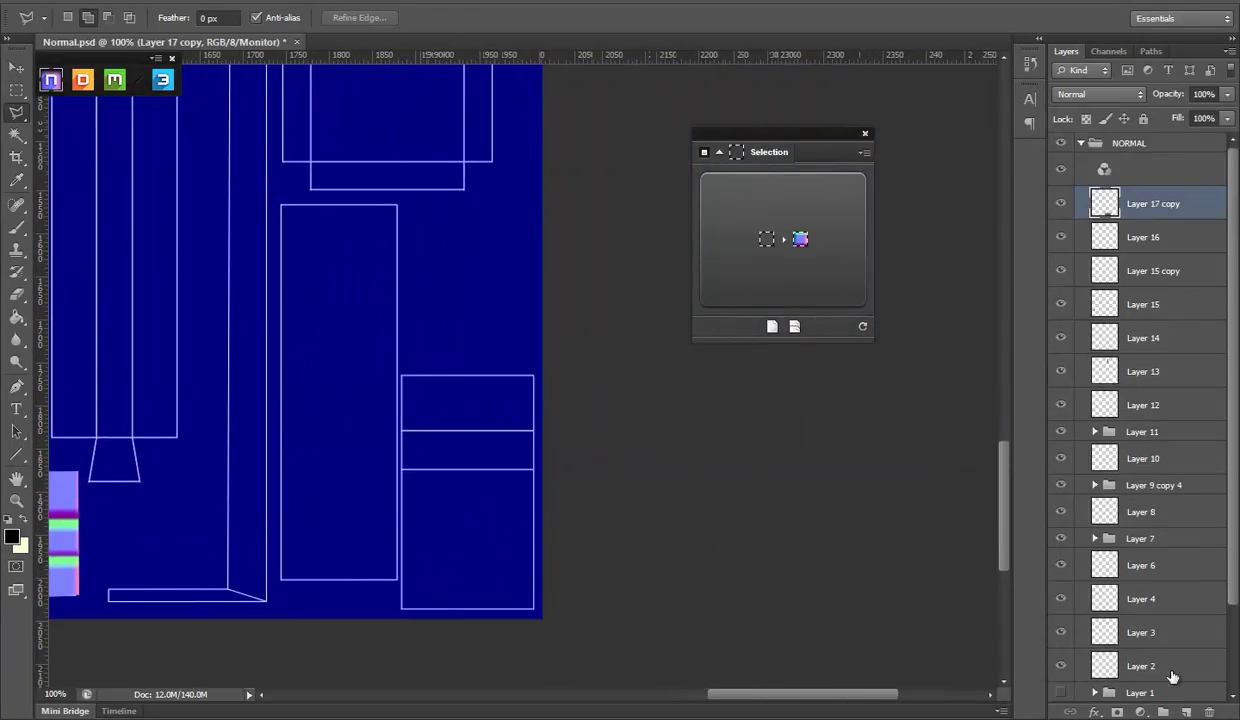
left_click(1186, 712)
left_click(17, 92)
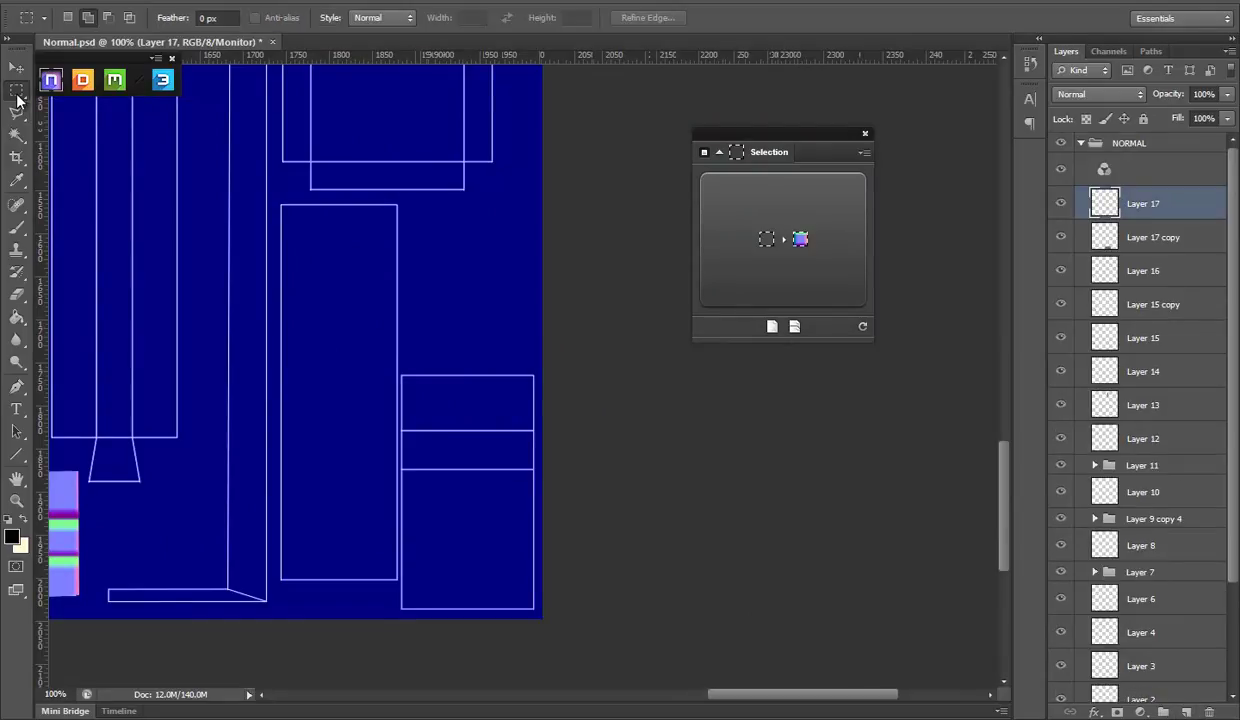
mouse_move(401, 376)
left_mouse_down()
mouse_move(438, 391)
mouse_move(533, 387)
left_mouse_up()
Step: Convert the strip into an nDo bevel layer with a Half Round curve at size 6
left_click(747, 284)
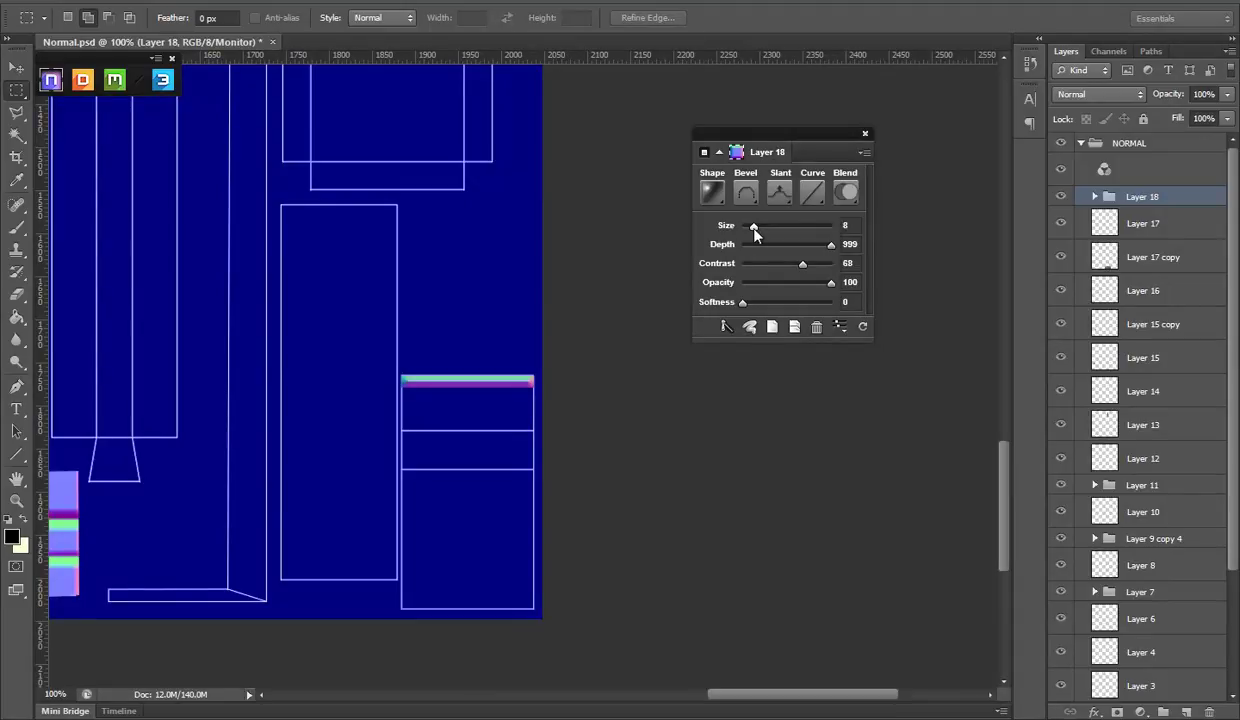
left_click(810, 194)
left_click(733, 258)
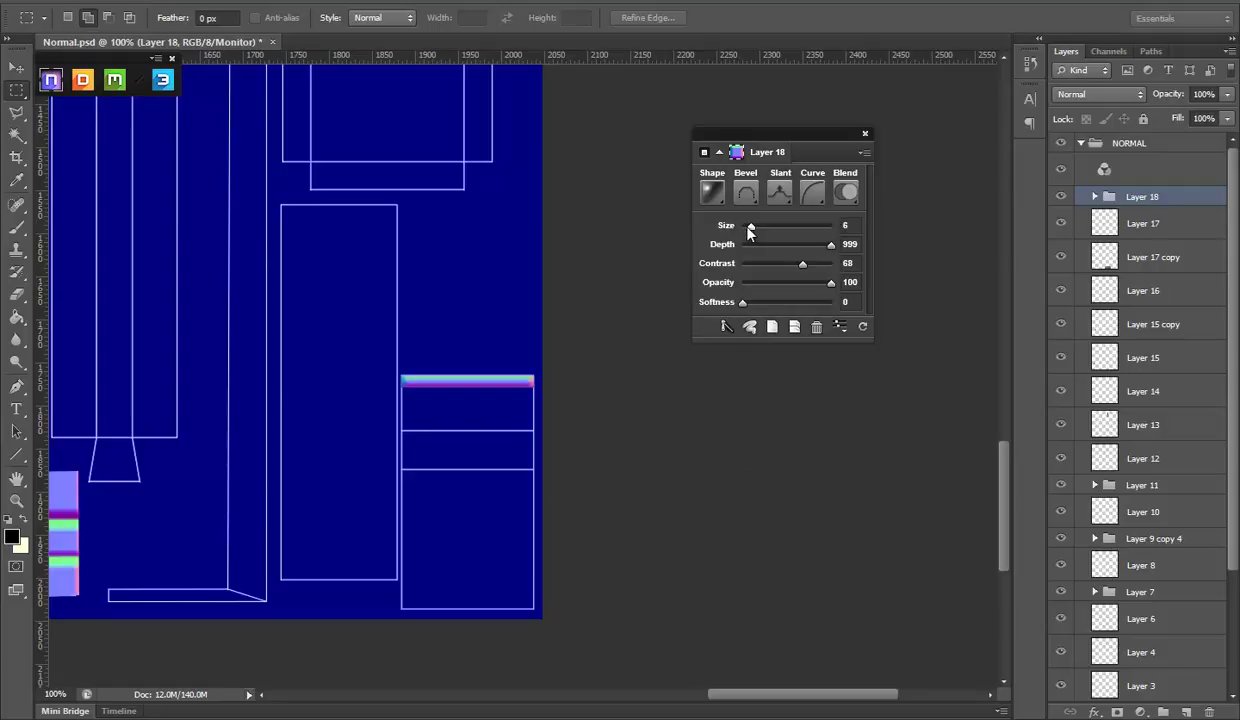
Step: Alt-drag Layer 18 copies into seven stacked grooves, hide UVS and inspect them in Marmoset
left_click(16, 67)
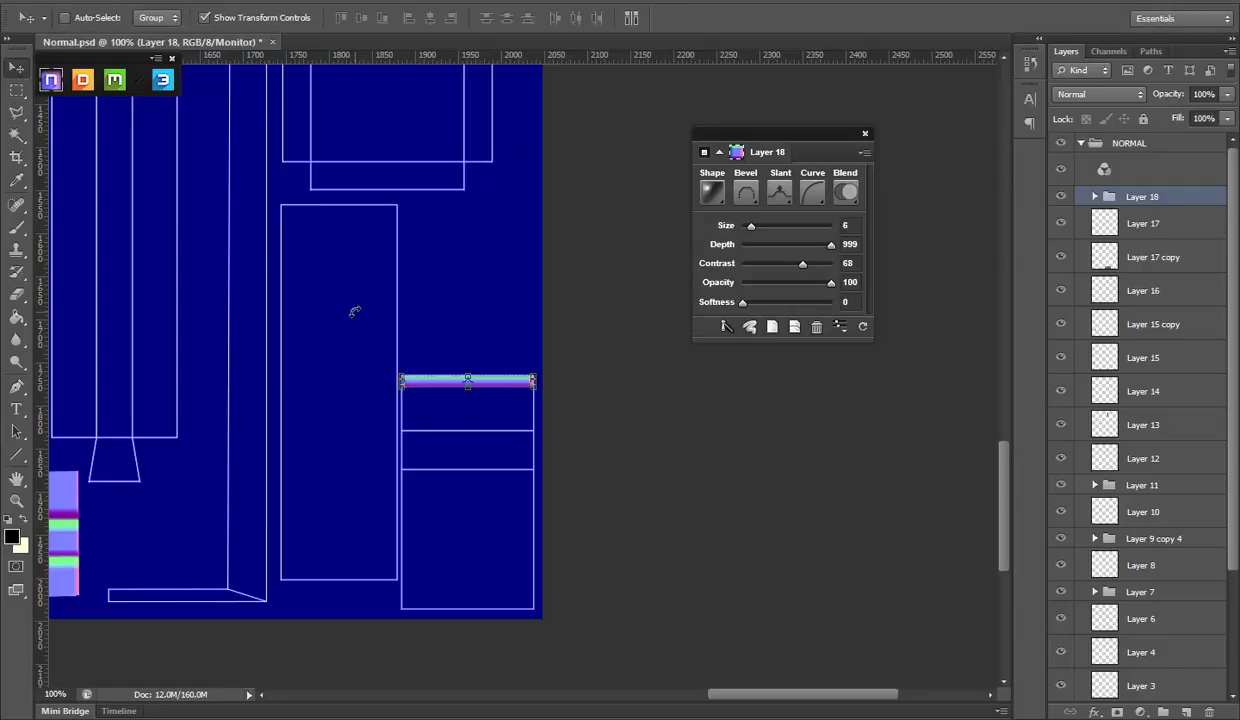
left_click_drag(503, 455, 505, 469)
mouse_move(505, 468)
left_mouse_down()
mouse_move(501, 451)
mouse_move(500, 500)
mouse_move(470, 466)
left_mouse_up()
key("Return")
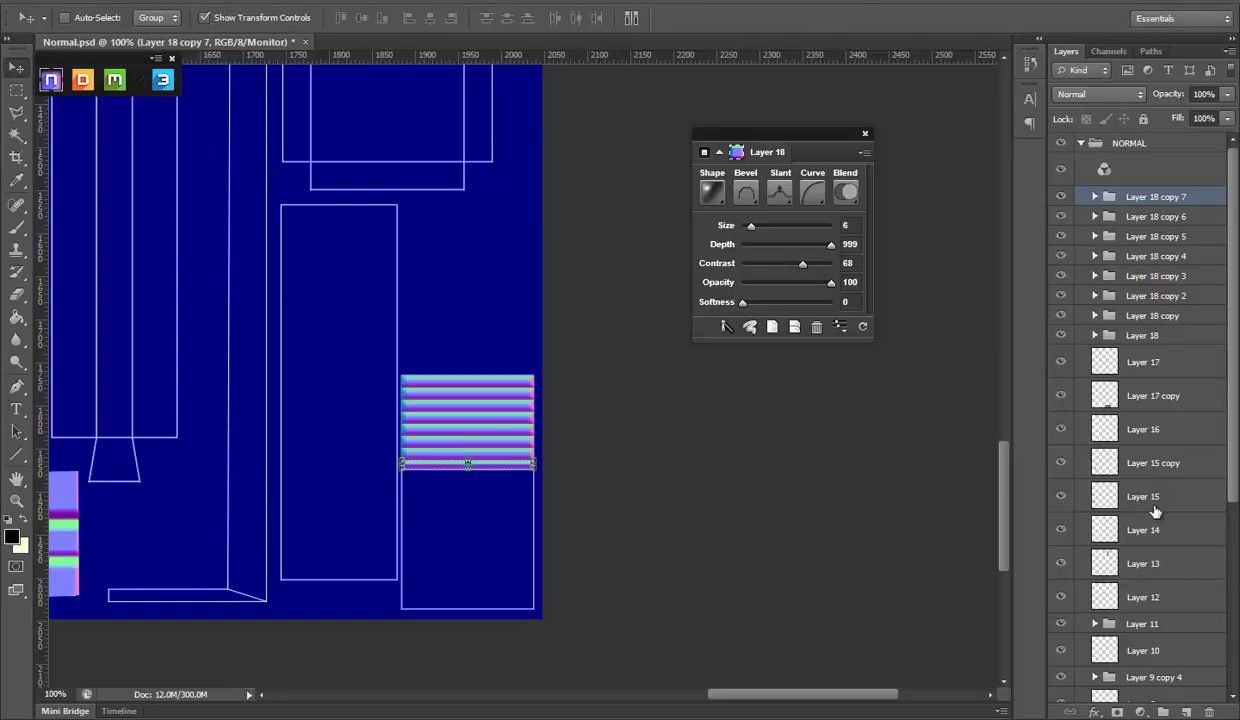
scroll(1150, 512, "down", 5)
left_click(1060, 651)
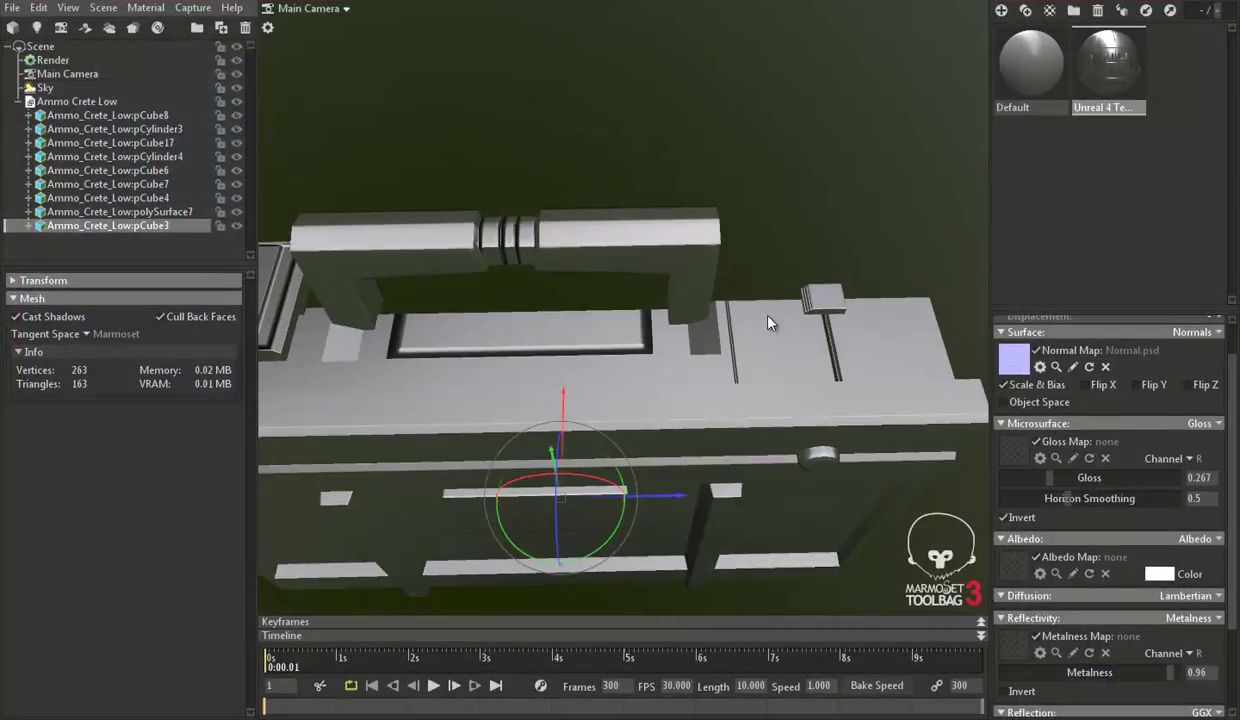
mouse_move(668, 450)
left_mouse_down()
mouse_move(803, 421)
mouse_move(842, 371)
mouse_move(535, 377)
mouse_move(694, 368)
mouse_move(678, 360)
left_mouse_up()
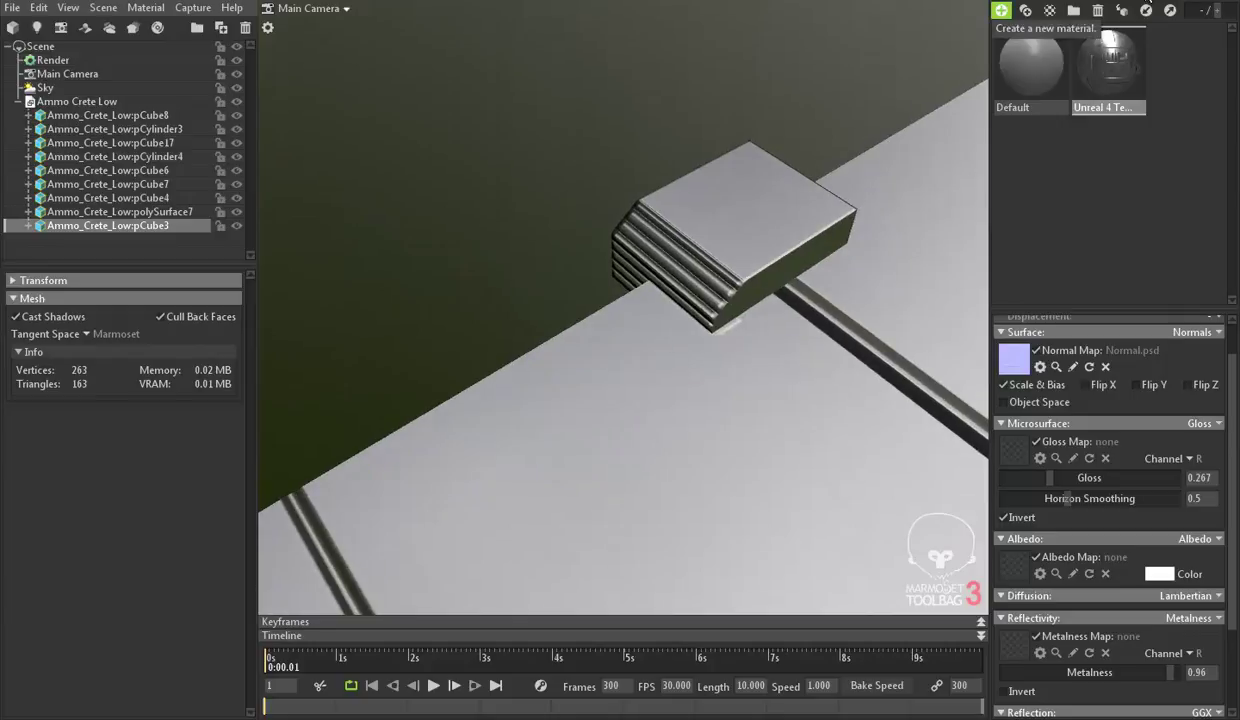
key("alt+Tab")
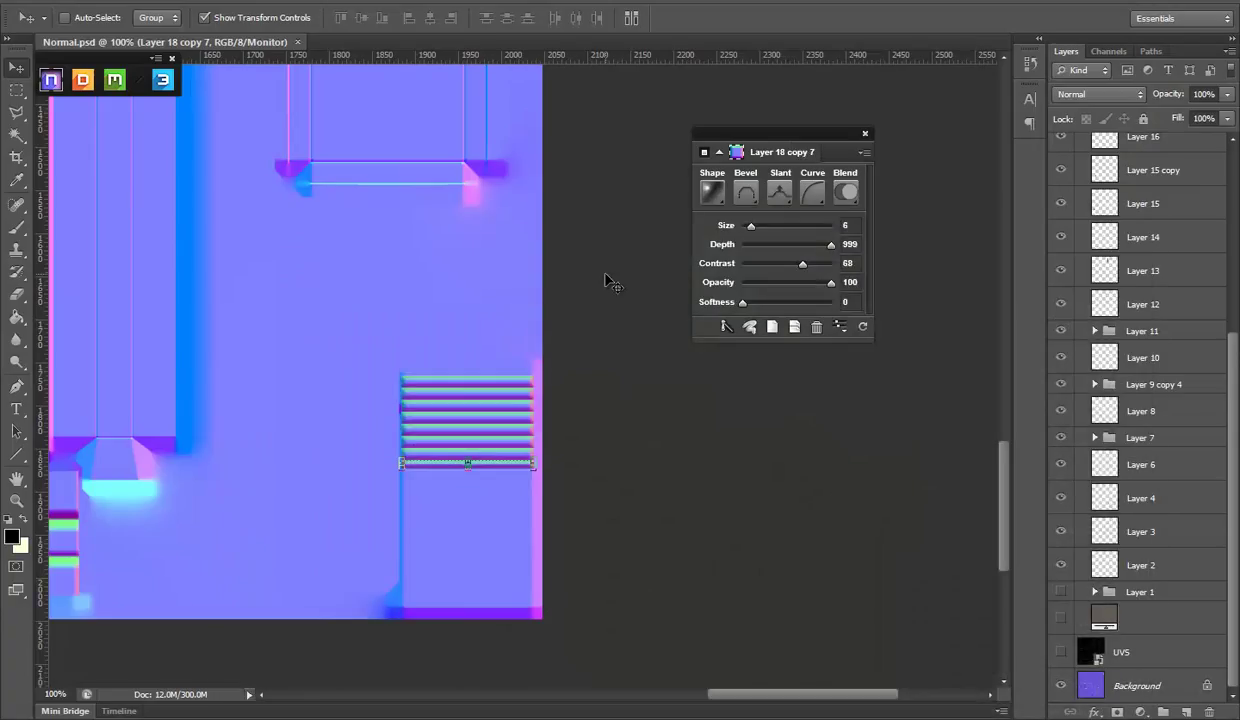
Step: Delete the duplicate strip layers, Layer 18 copy through copy 7, keeping only Layer 18
key("alt+Tab")
scroll(1100, 425, "up", 5)
key("Delete")
left_click(1133, 197)
key("Delete")
left_click(1185, 197)
key("Delete")
key("Delete")
left_click(1187, 200)
key("Delete")
key("Delete")
left_click(1183, 205)
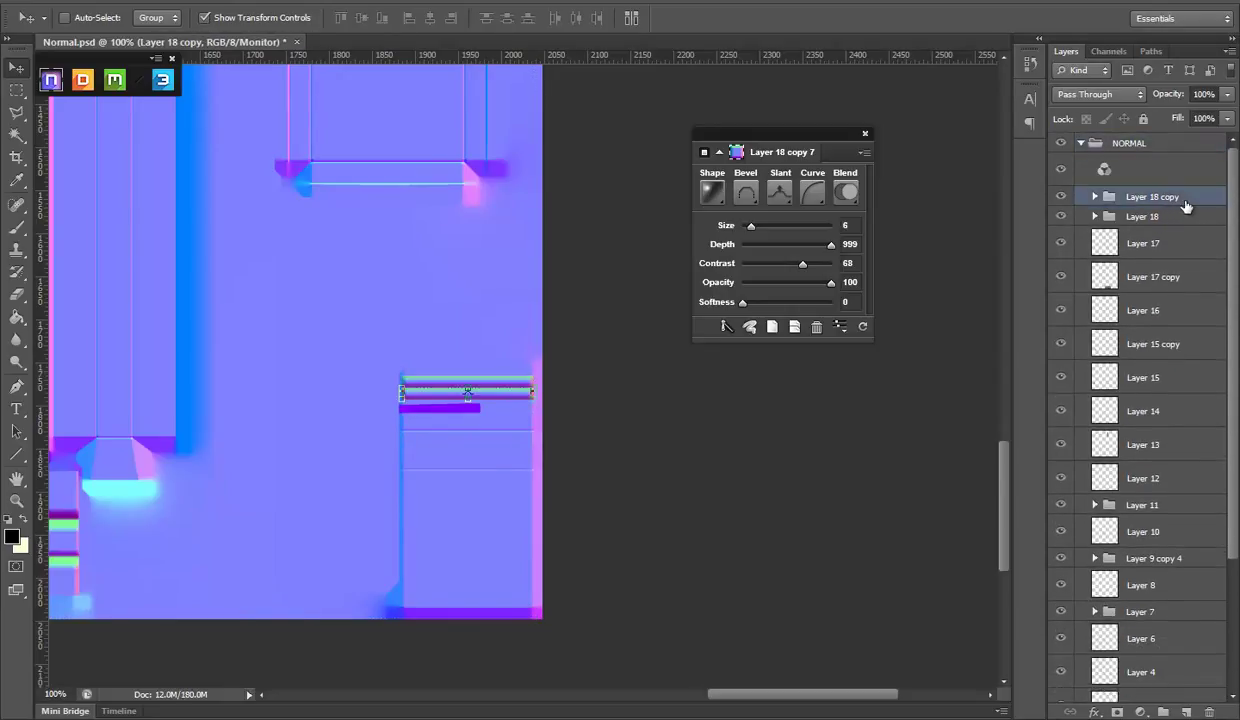
key("Delete")
Step: Set Layer 18's nDo Slant to Down and orbit the Marmoset view to check the groove
left_click(789, 203)
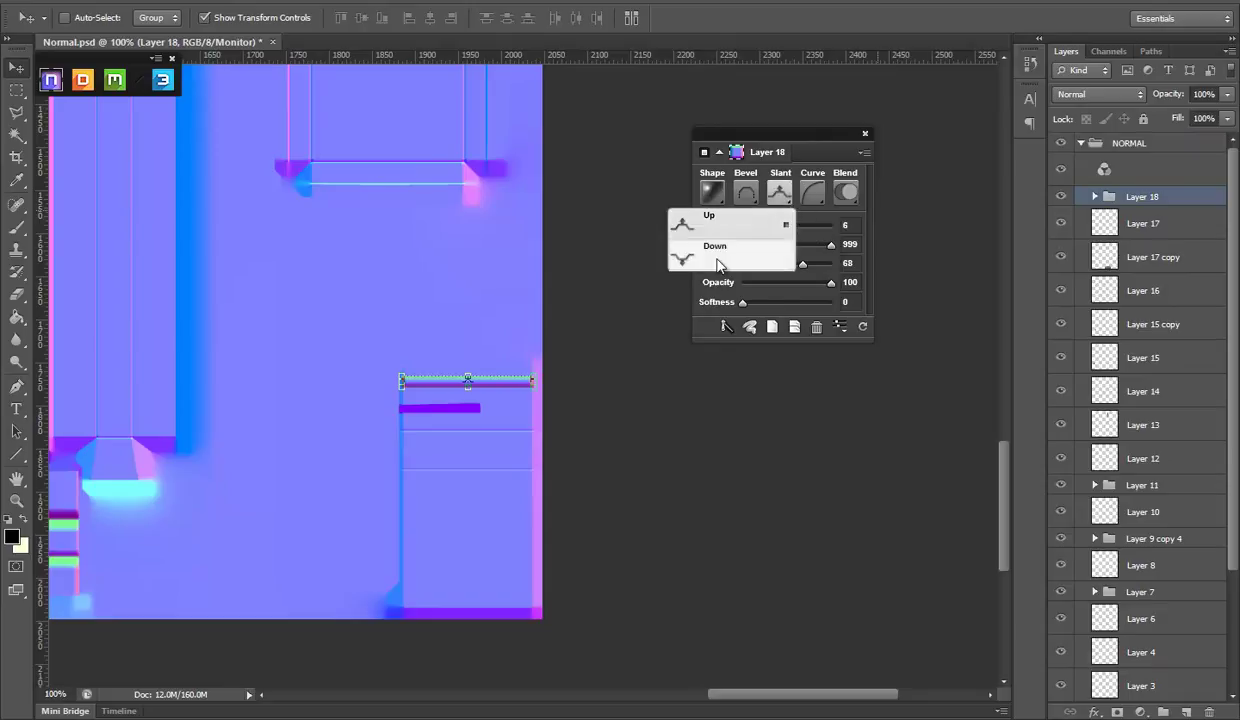
left_click(730, 255)
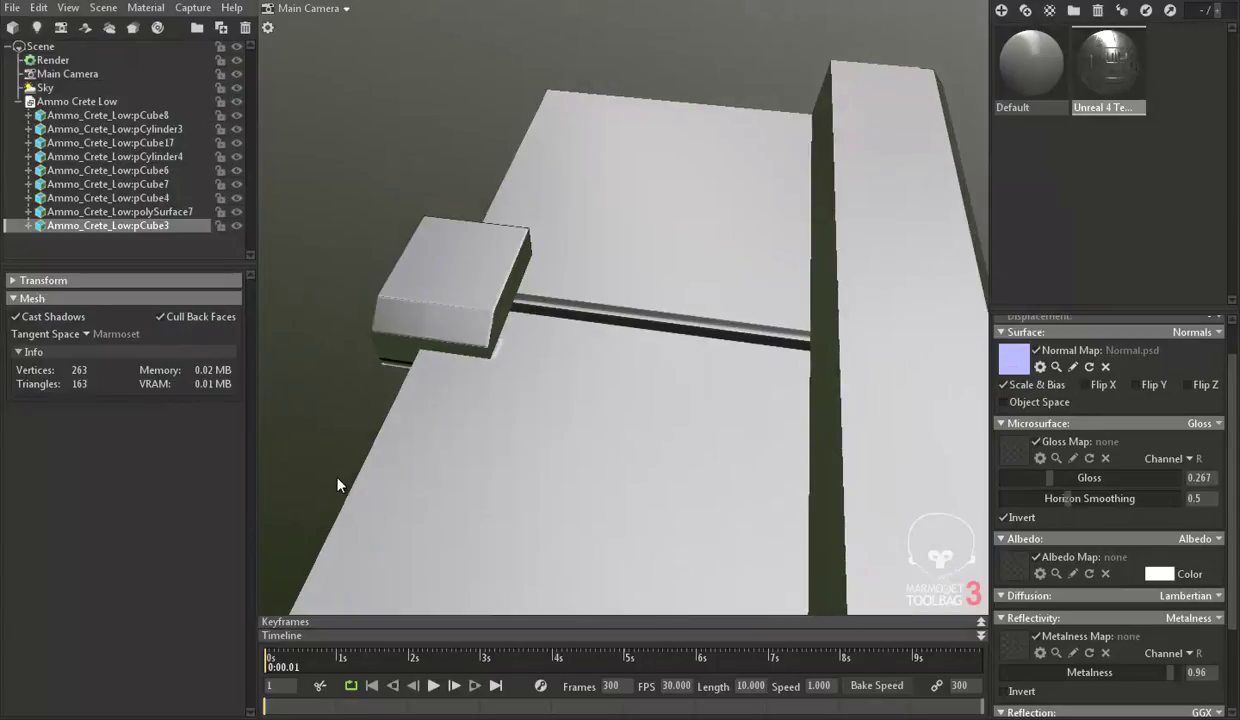
left_click_drag(337, 485, 650, 437)
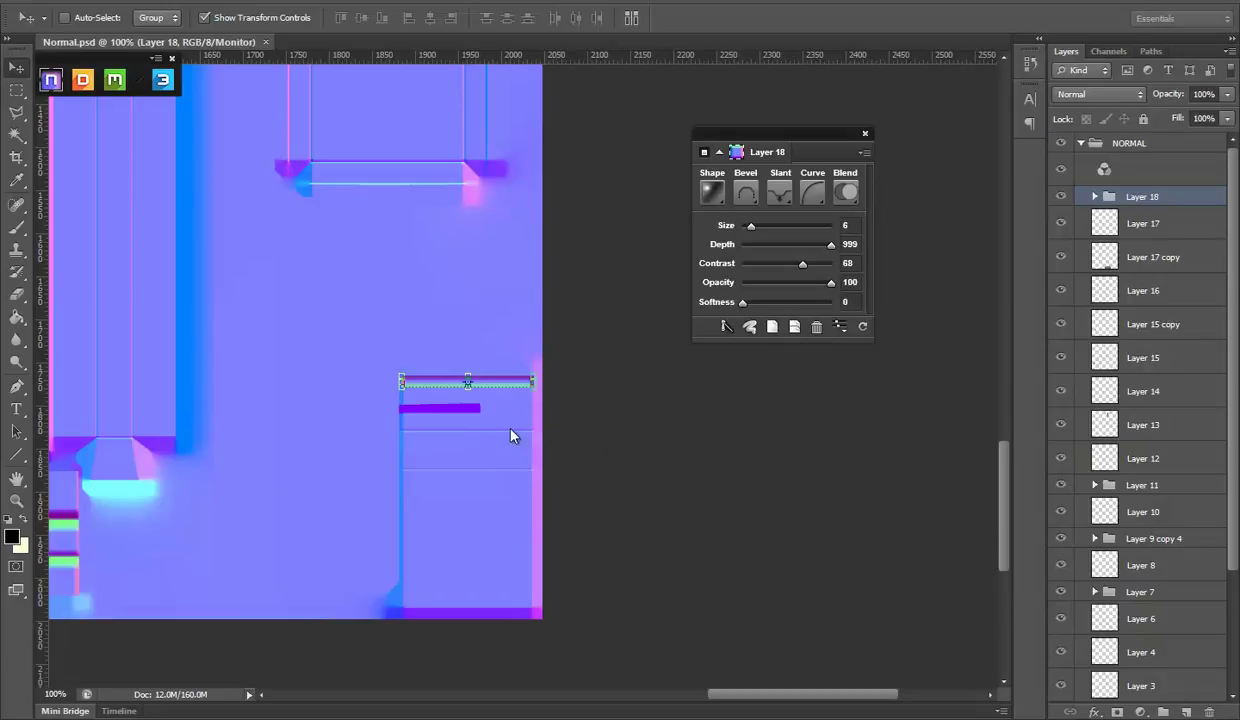
Step: Duplicate the groove strip slightly lower and set the original Layer 18's Slant to Up
left_click_drag(560, 474, 560, 485)
scroll(1115, 608, "down", 5)
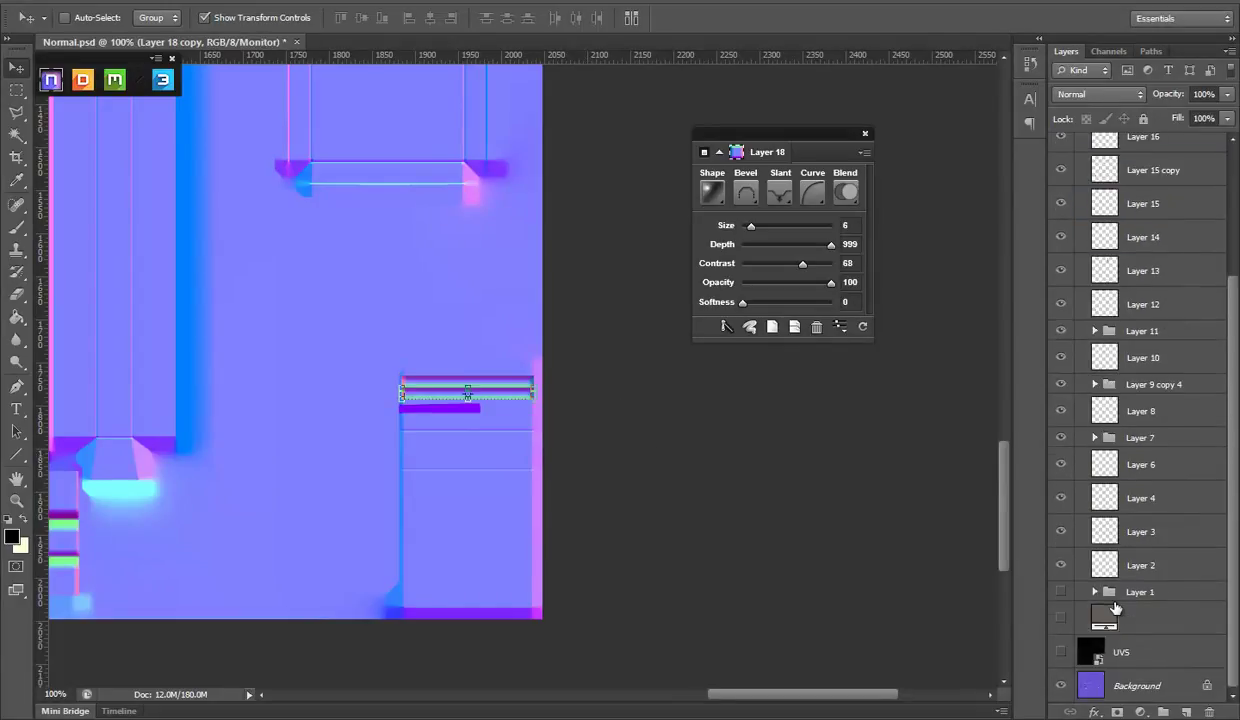
left_click(1061, 651)
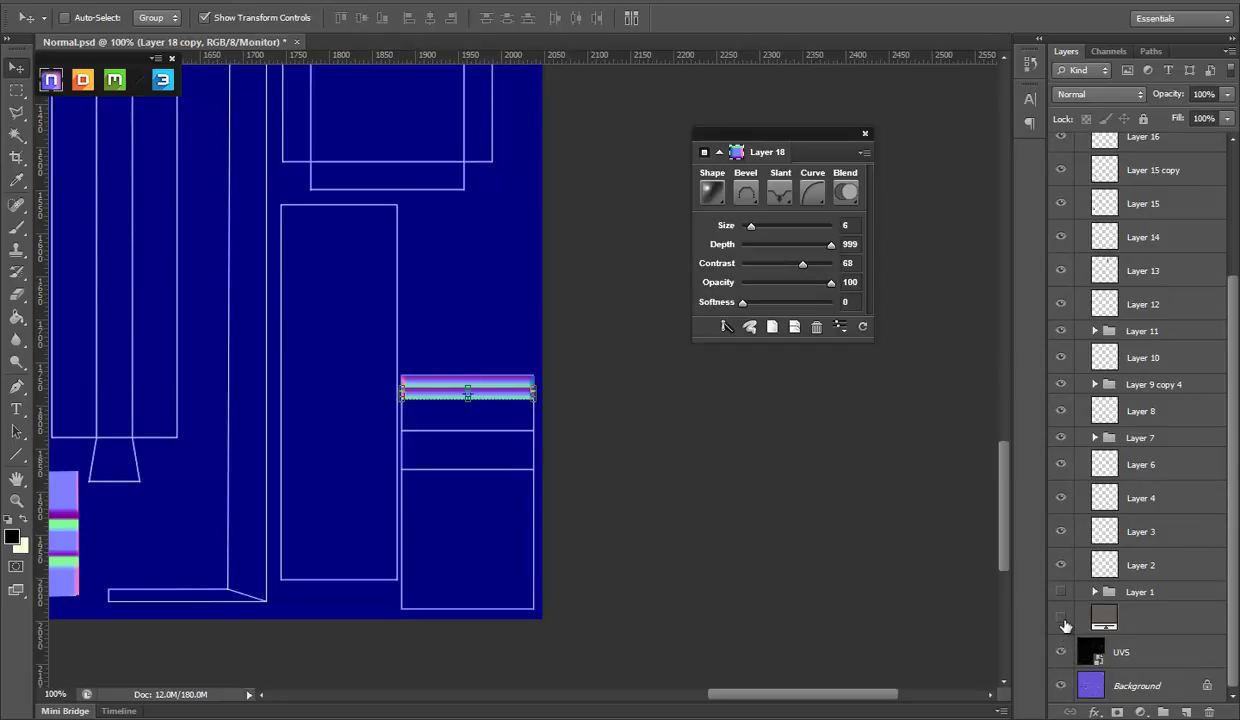
scroll(1068, 618, "up", 5)
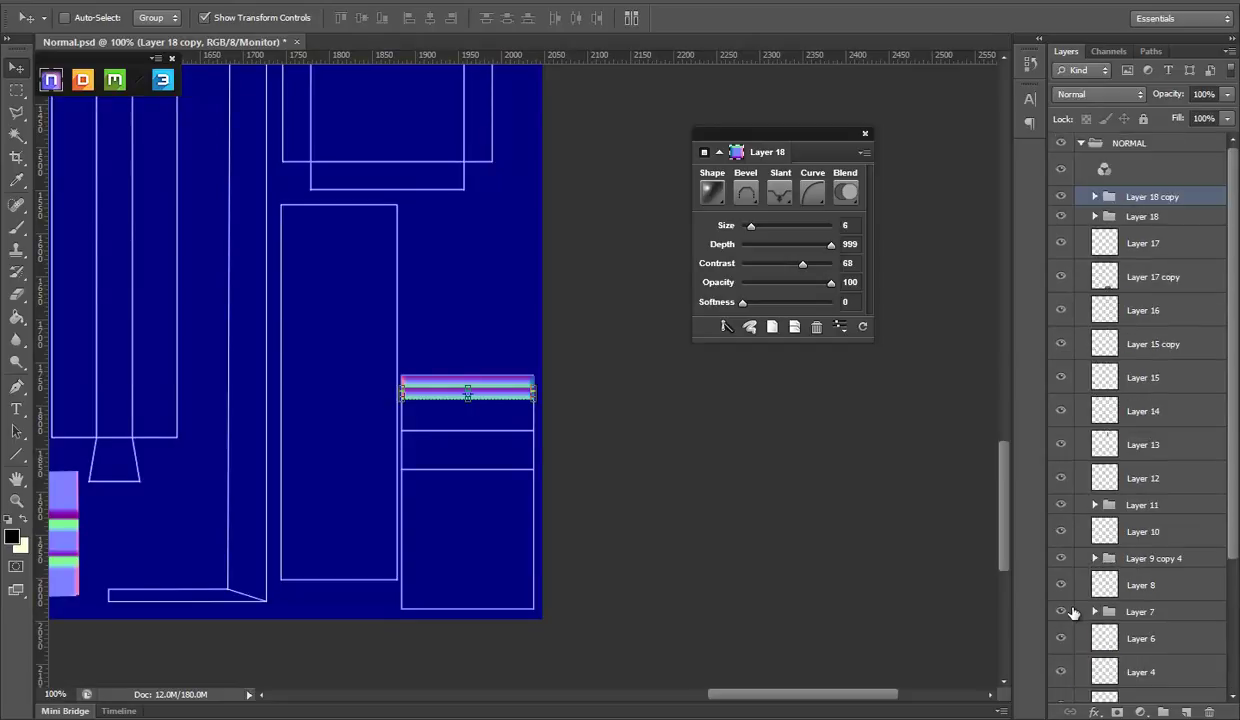
left_click(1160, 216)
left_click(775, 195)
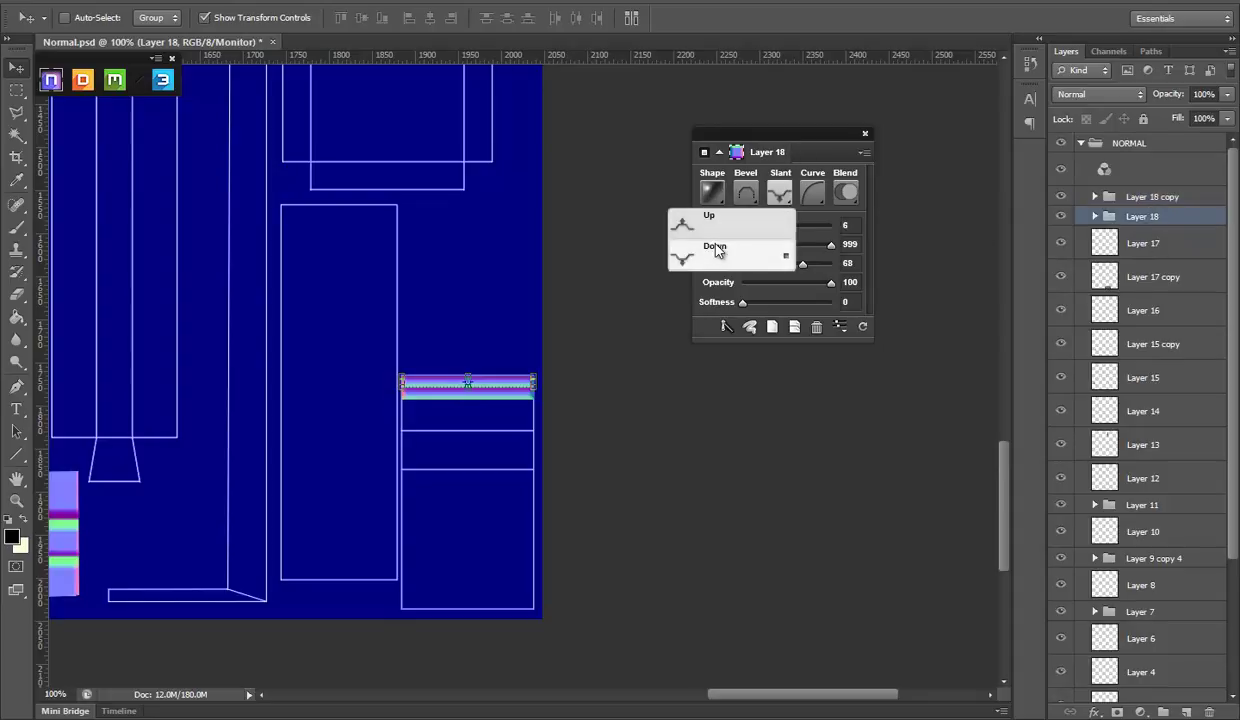
left_click(708, 211)
Step: Select both strip layers and Alt-drag the pair down to duplicate it
left_click(1157, 198)
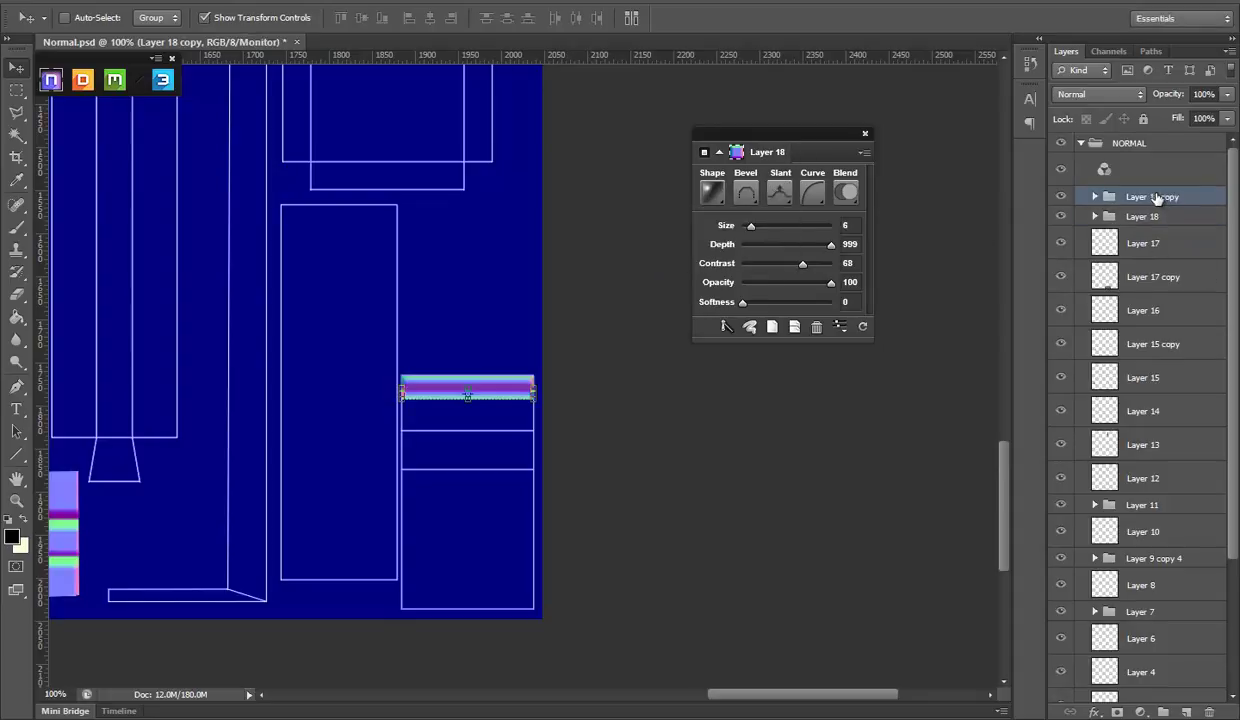
left_click(1143, 218, "shift")
left_click_drag(518, 446, 519, 477)
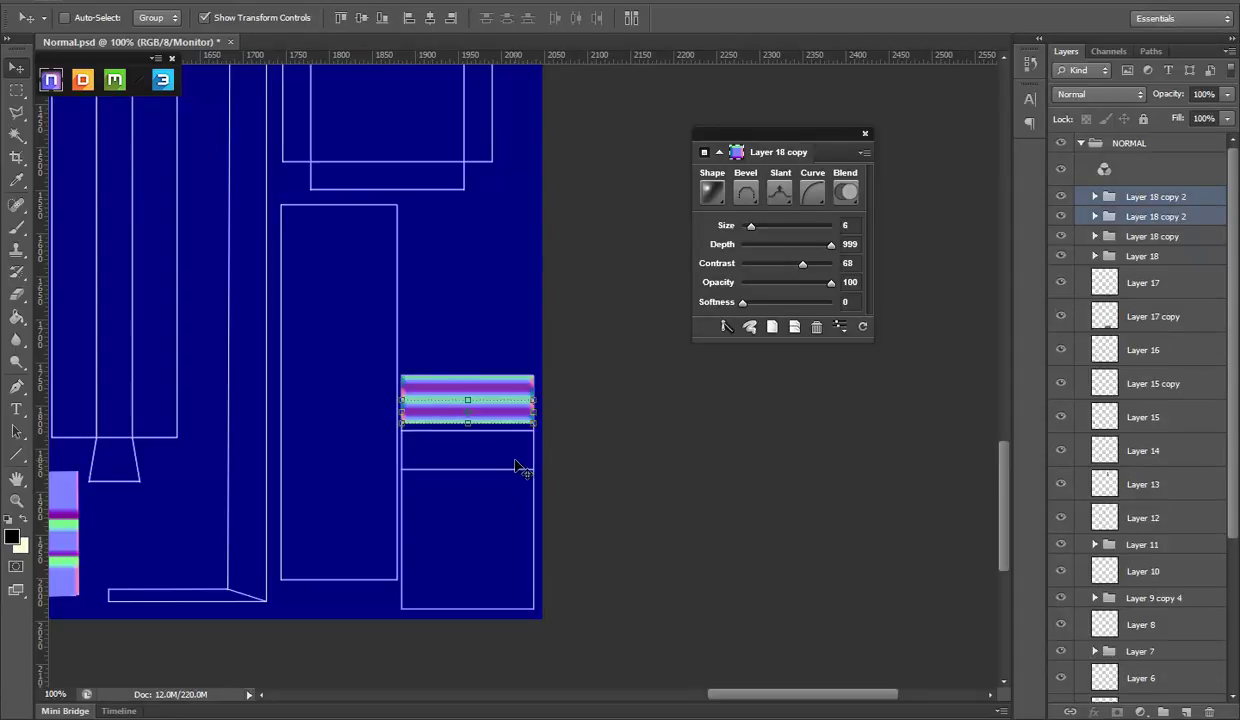
key("alt+f")
key("Escape")
Step: Delete that duplicated pair and re-duplicate the strip pair about 24 px lower
left_click(1161, 212)
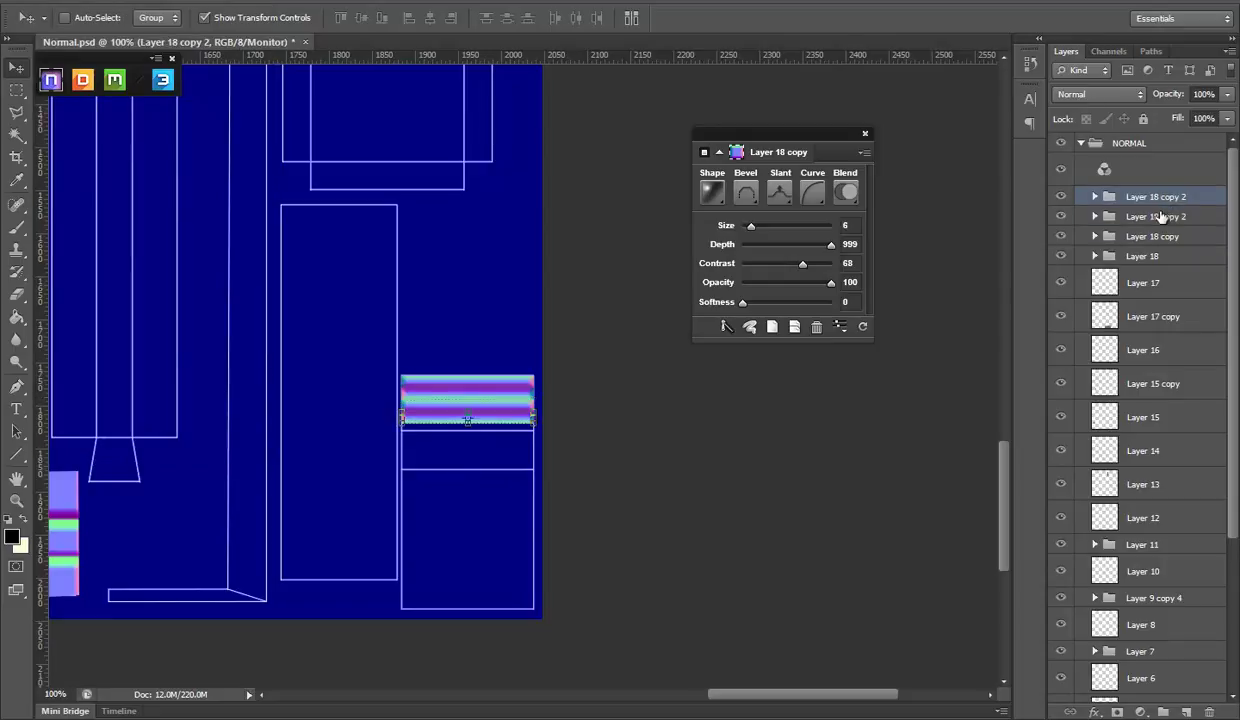
left_click(1161, 217, "shift")
key("Delete")
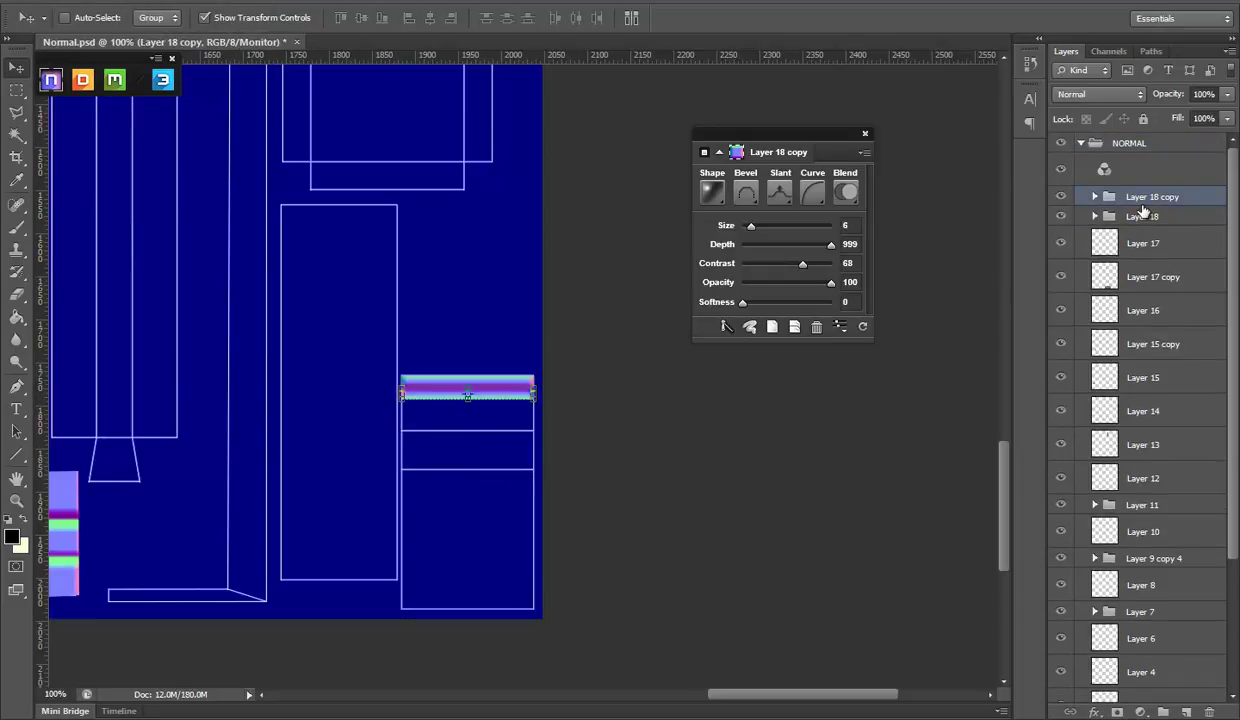
left_click(1143, 216)
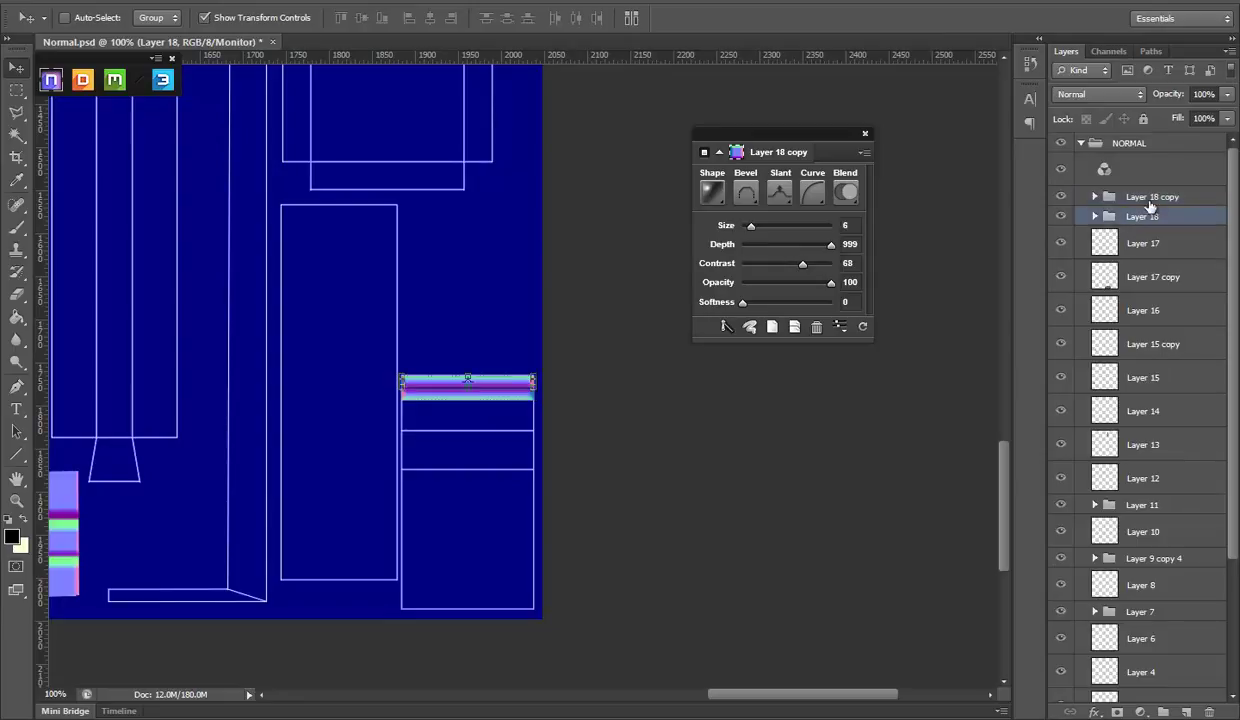
left_click_drag(618, 449, 620, 487)
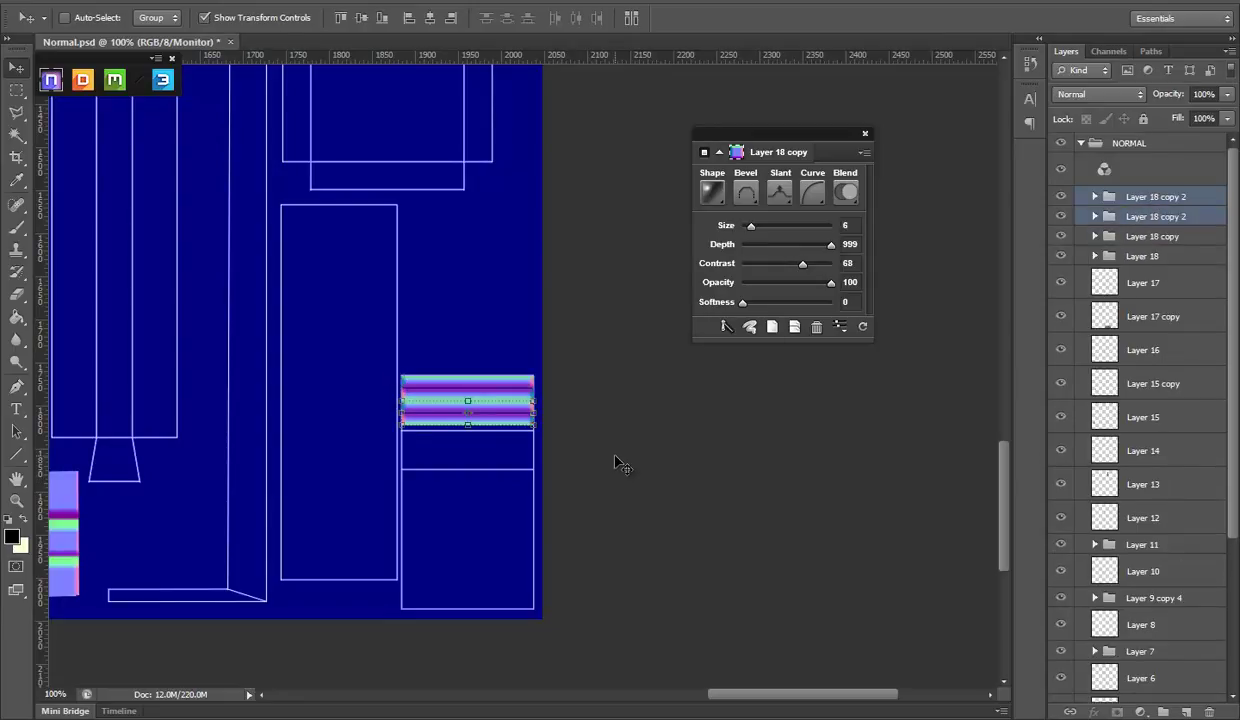
Step: Duplicate the strip pair several more times, each roughly 28–31 px further down
key("Down")
left_click_drag(613, 472, 617, 489)
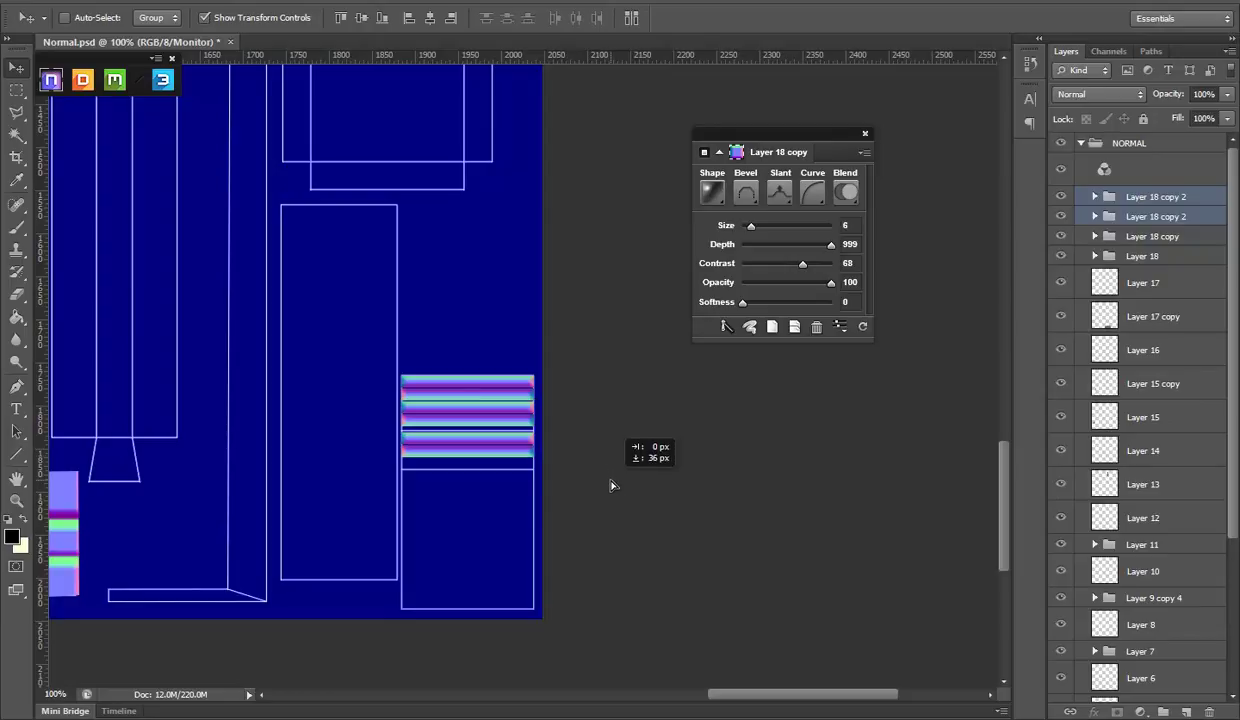
key("Up")
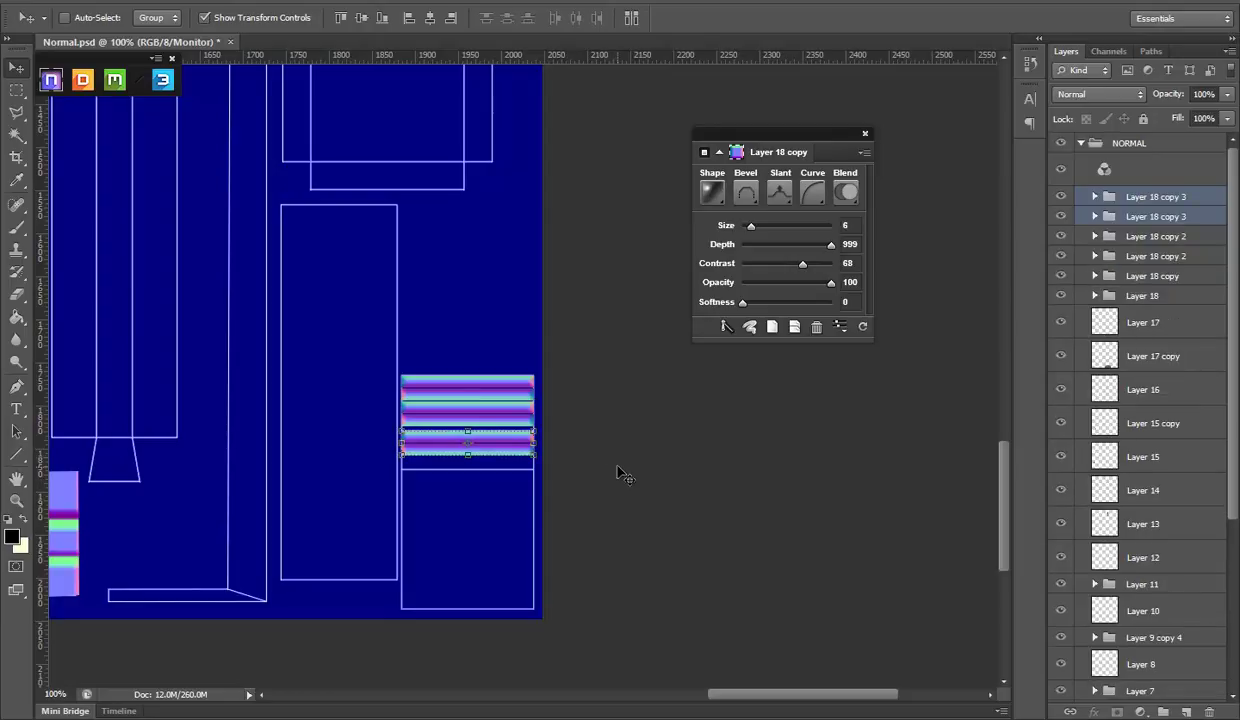
key("Up")
key("Up")
key("Up")
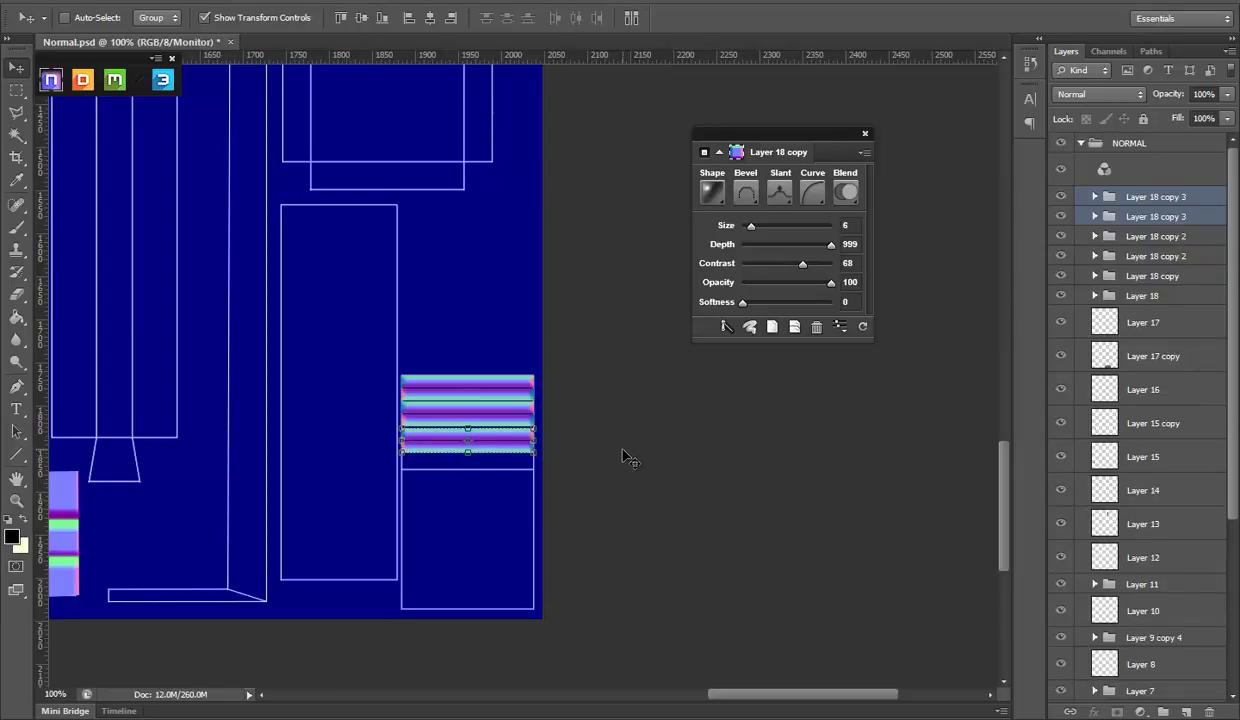
left_click_drag(622, 458, 616, 486)
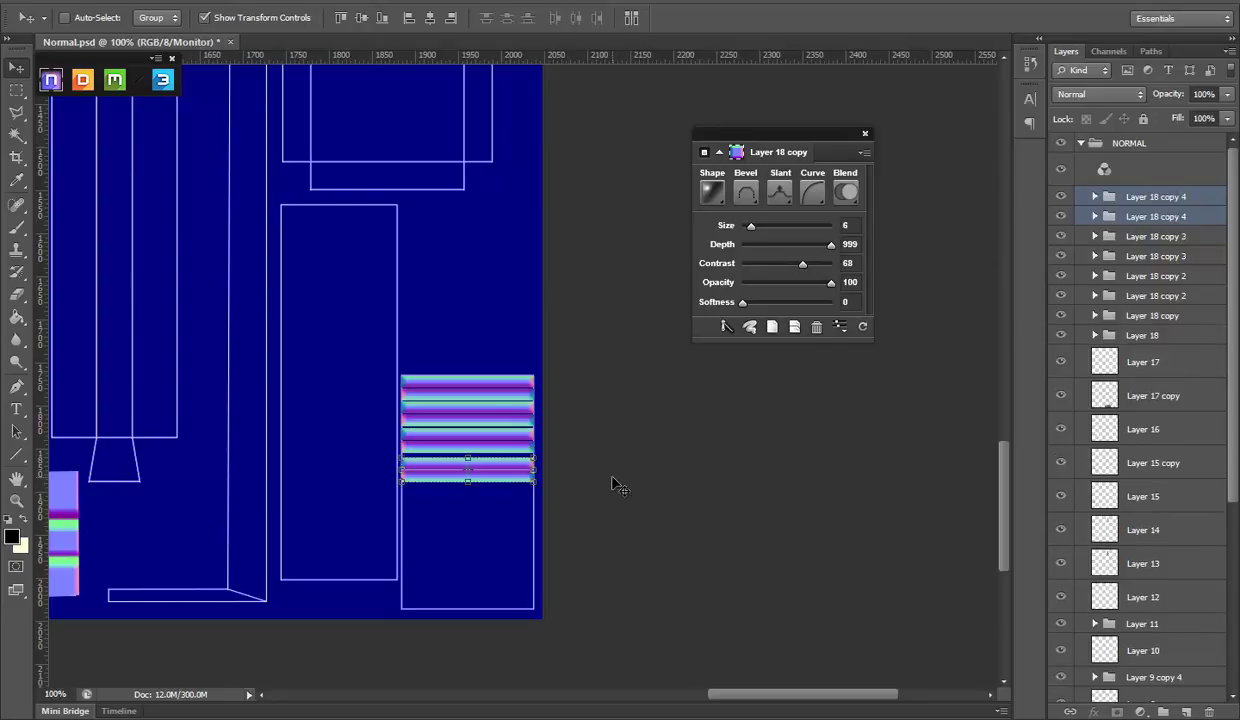
left_click_drag(606, 462, 609, 493)
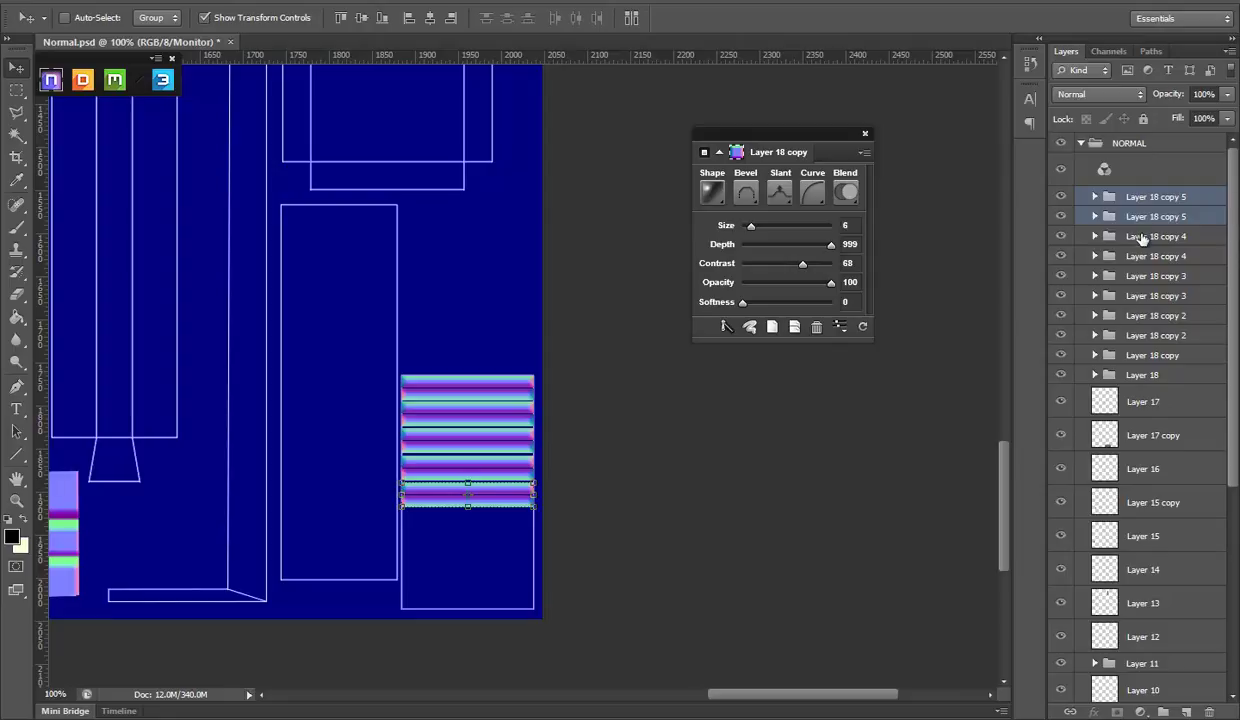
Step: Move the Layer 18 copy 5 stripe rows down 31 px and add another copy below
left_click(1142, 237)
left_click(1145, 257, "shift")
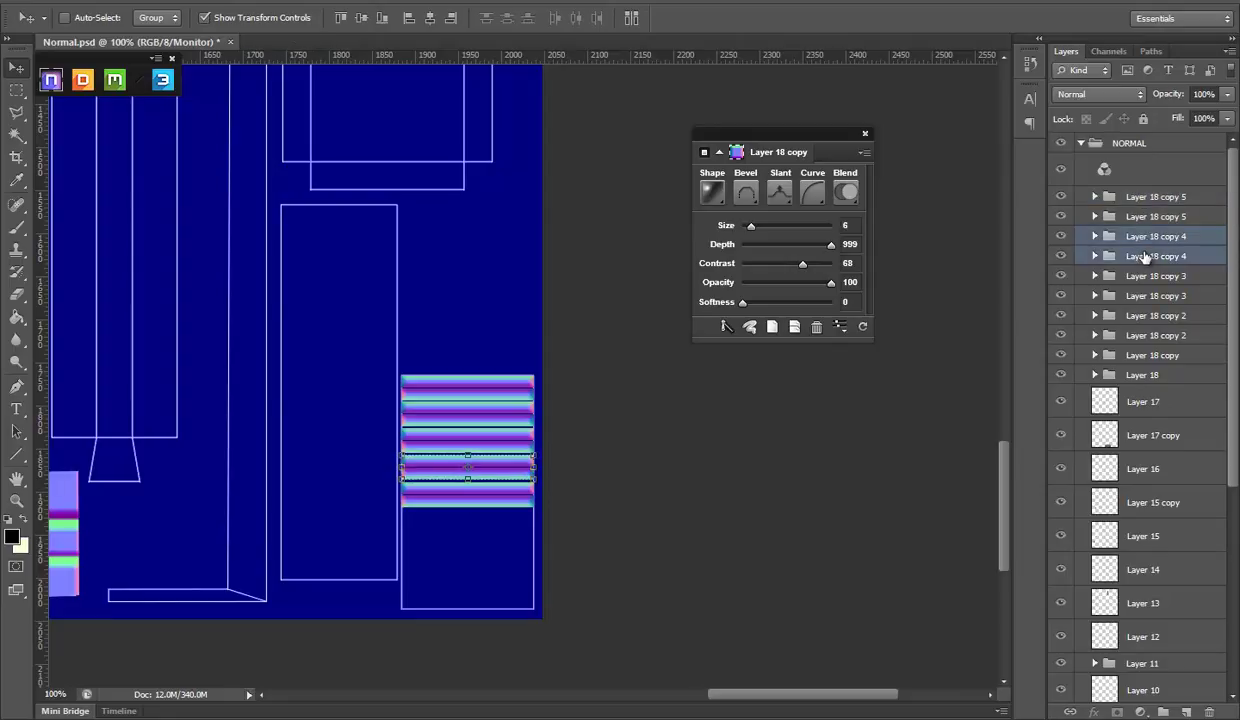
left_click(1150, 198)
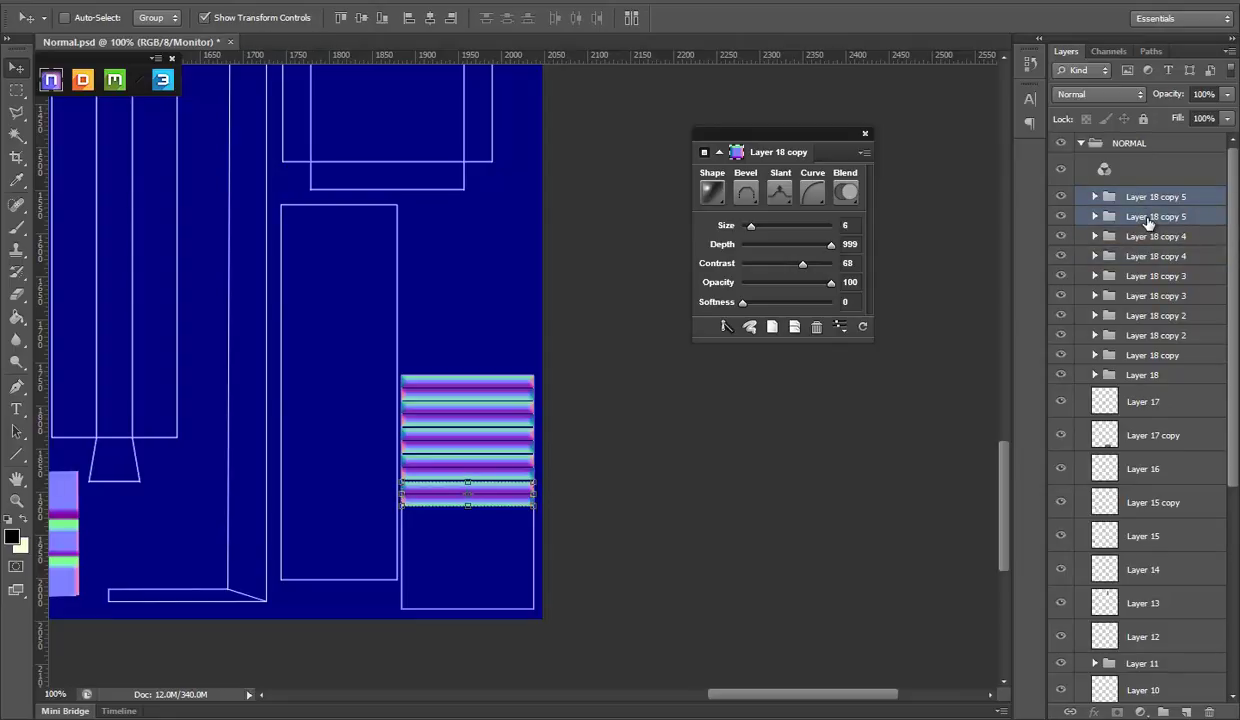
mouse_move(668, 488)
left_mouse_down()
mouse_move(650, 509)
mouse_move(667, 531)
left_mouse_up()
left_click(668, 533, "alt")
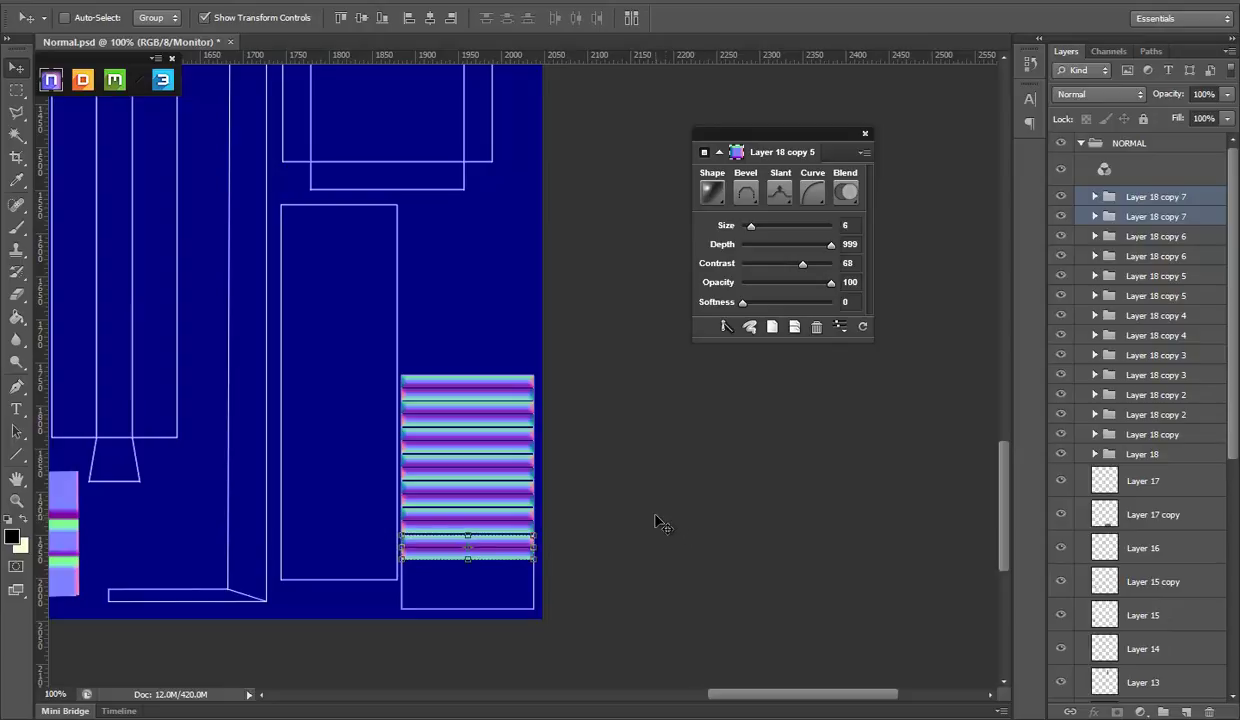
left_click_drag(650, 538, 648, 568)
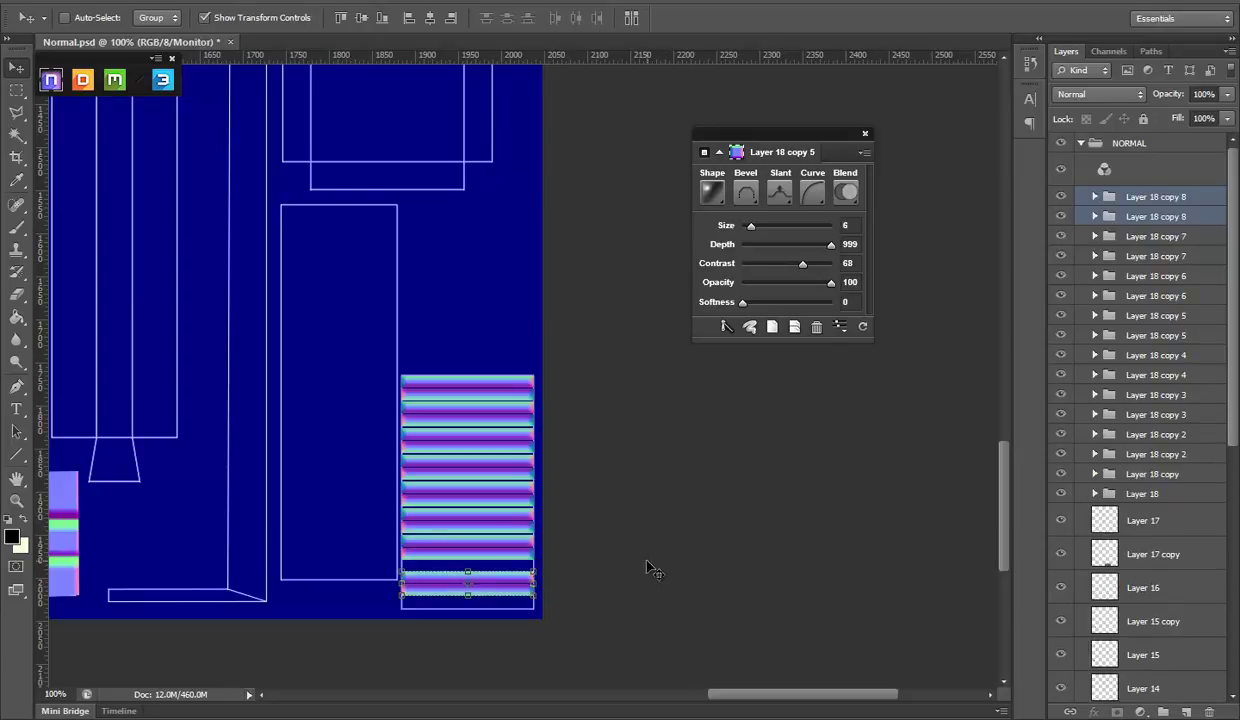
left_click_drag(648, 568, 644, 545)
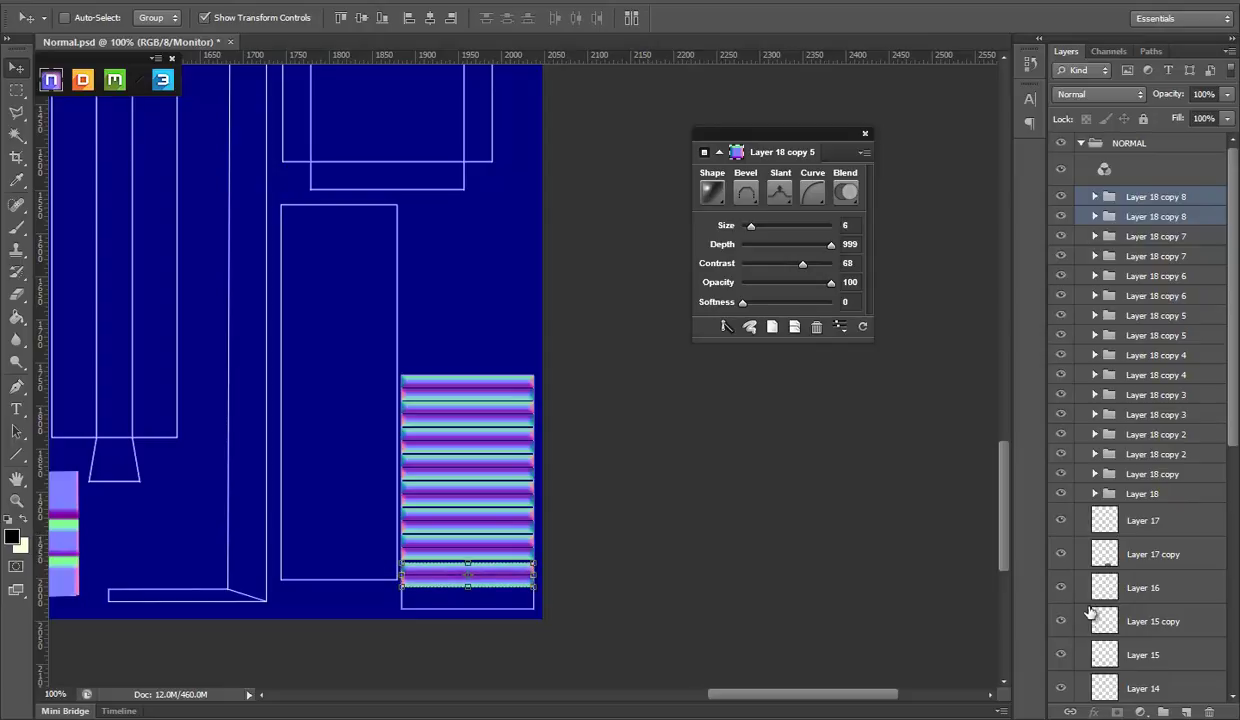
Step: Delete the extra stripe copies from copy 8 down, stopping at Layer 18 copy 4
key("Delete")
left_click(1138, 200)
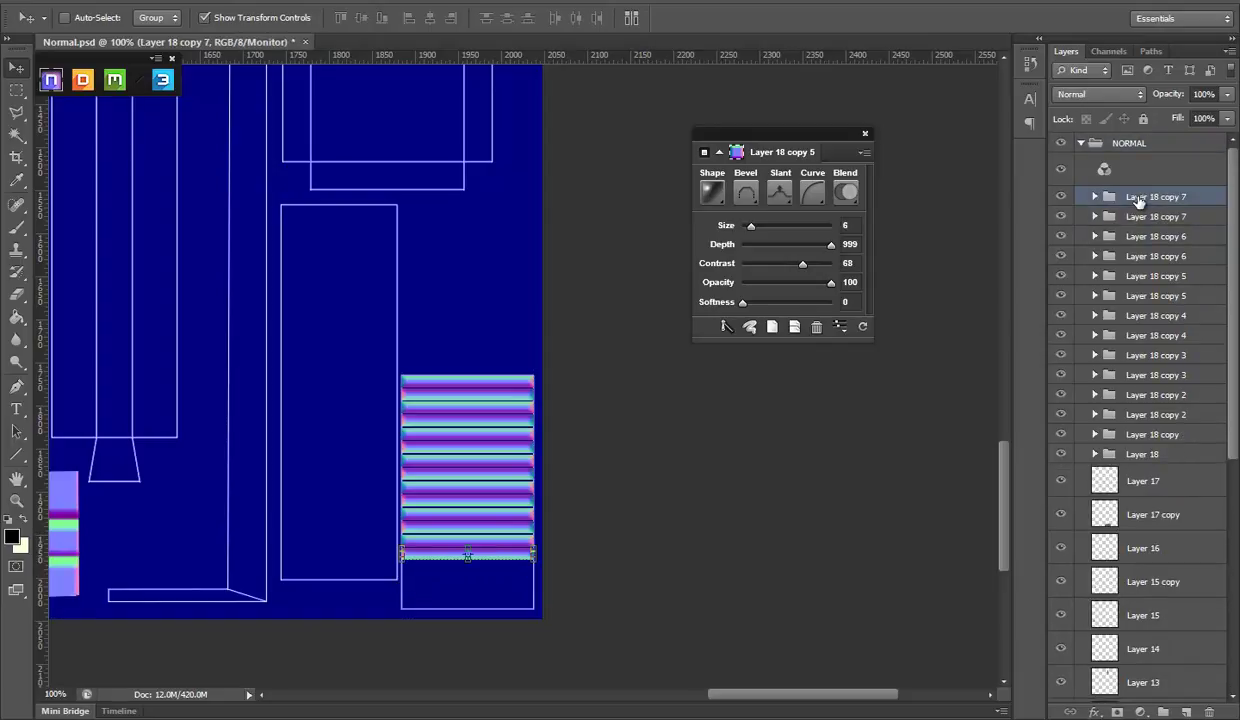
key("Delete")
left_click(1137, 200)
key("Delete")
left_click(1136, 198)
key("Delete")
left_click(1136, 198)
key("Delete")
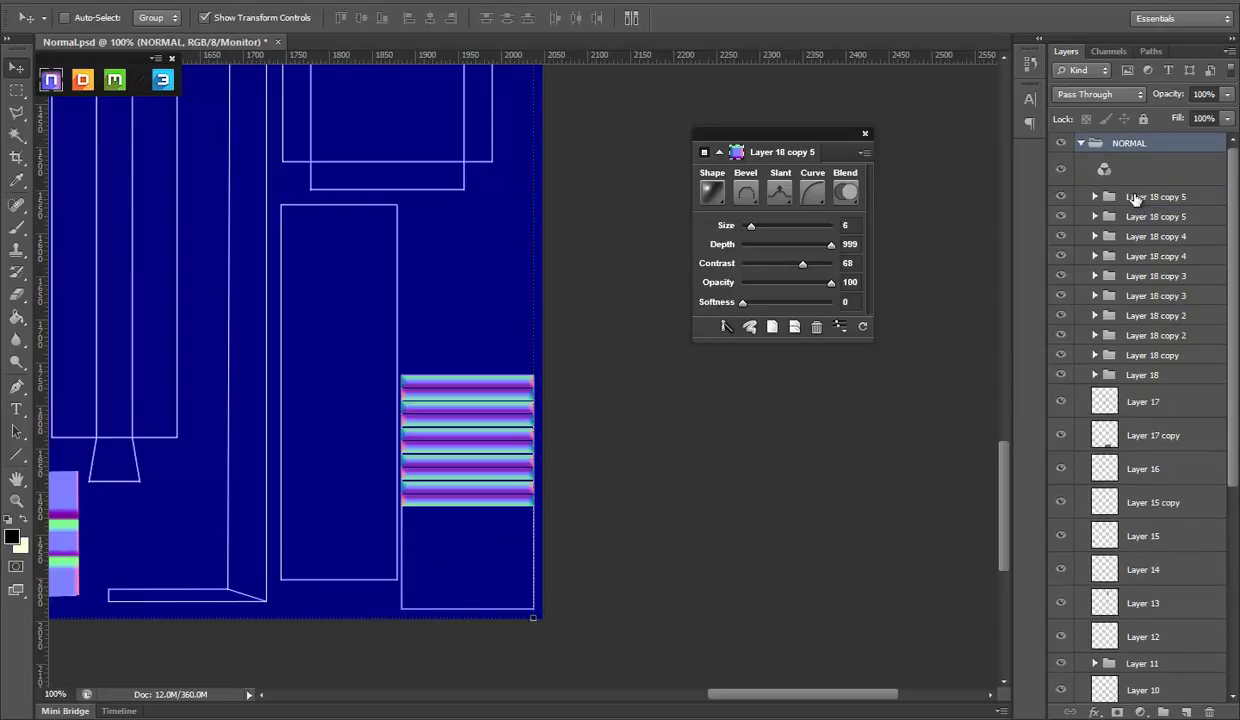
left_click(1137, 201)
key("Delete")
left_click(1137, 201)
key("Delete")
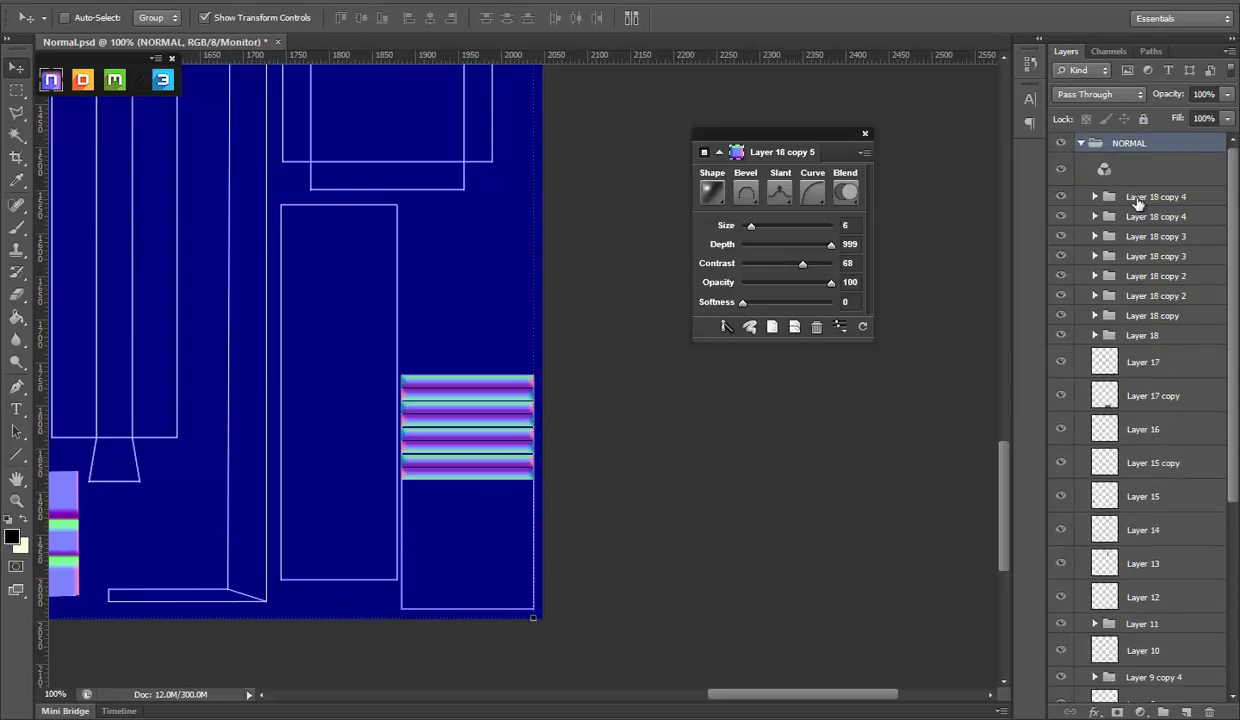
key("Delete")
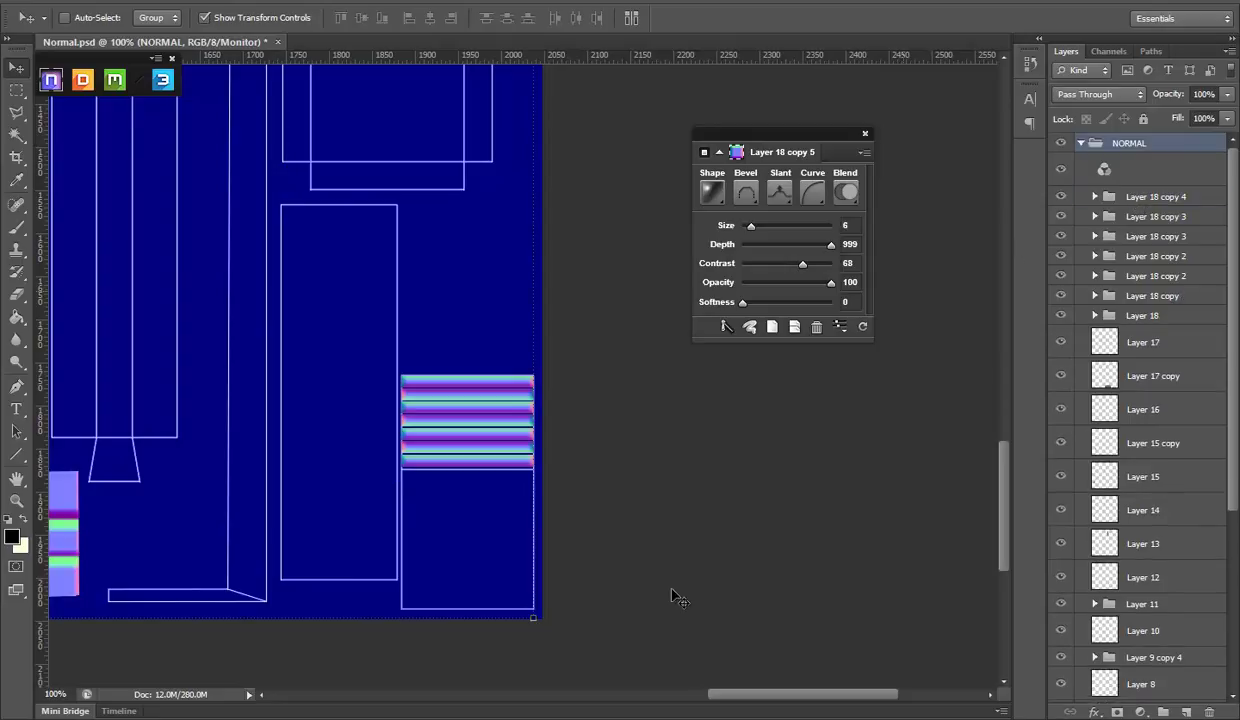
Step: Hide the UVS layer, save Normal.psd, and switch to the Marmoset Toolbag preview
scroll(1152, 545, "down", 5)
left_click(1061, 651)
key("ctrl+s")
key("alt+Tab")
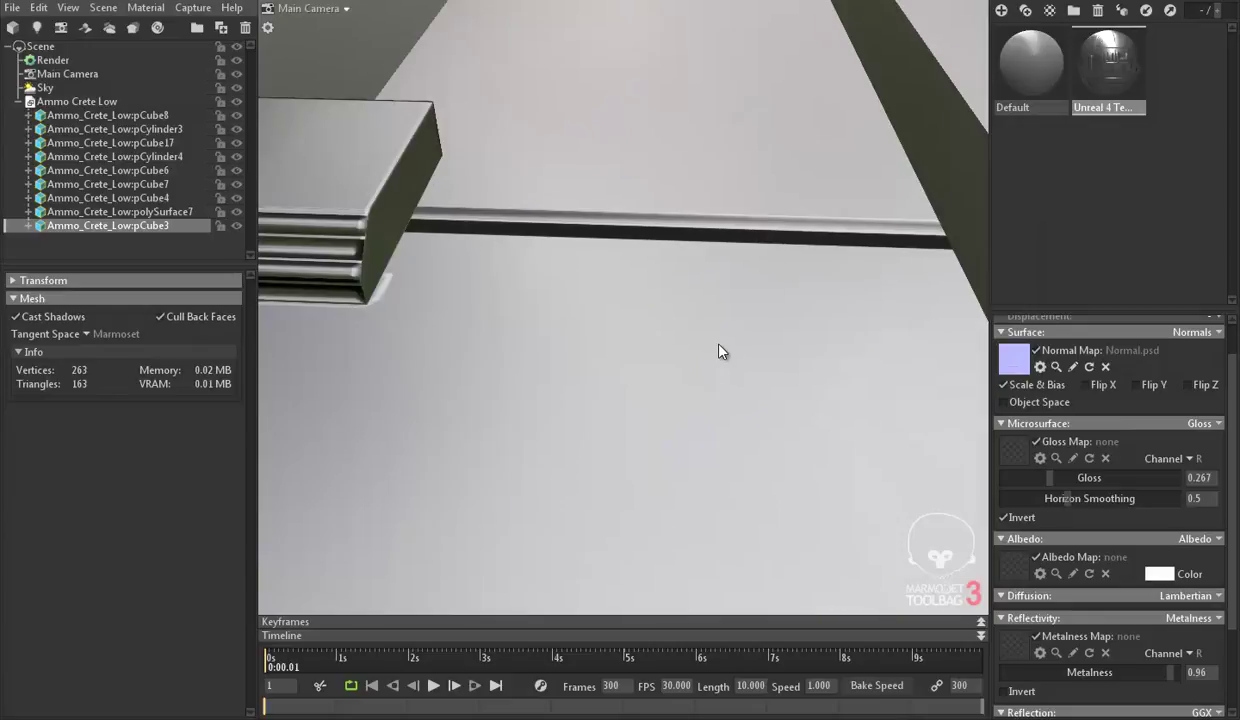
Step: Orbit in and out around the grooved latch block on the crate's top surface
mouse_move(752, 348)
left_mouse_down()
mouse_move(628, 400)
mouse_move(864, 379)
mouse_move(600, 343)
mouse_move(657, 381)
left_mouse_up()
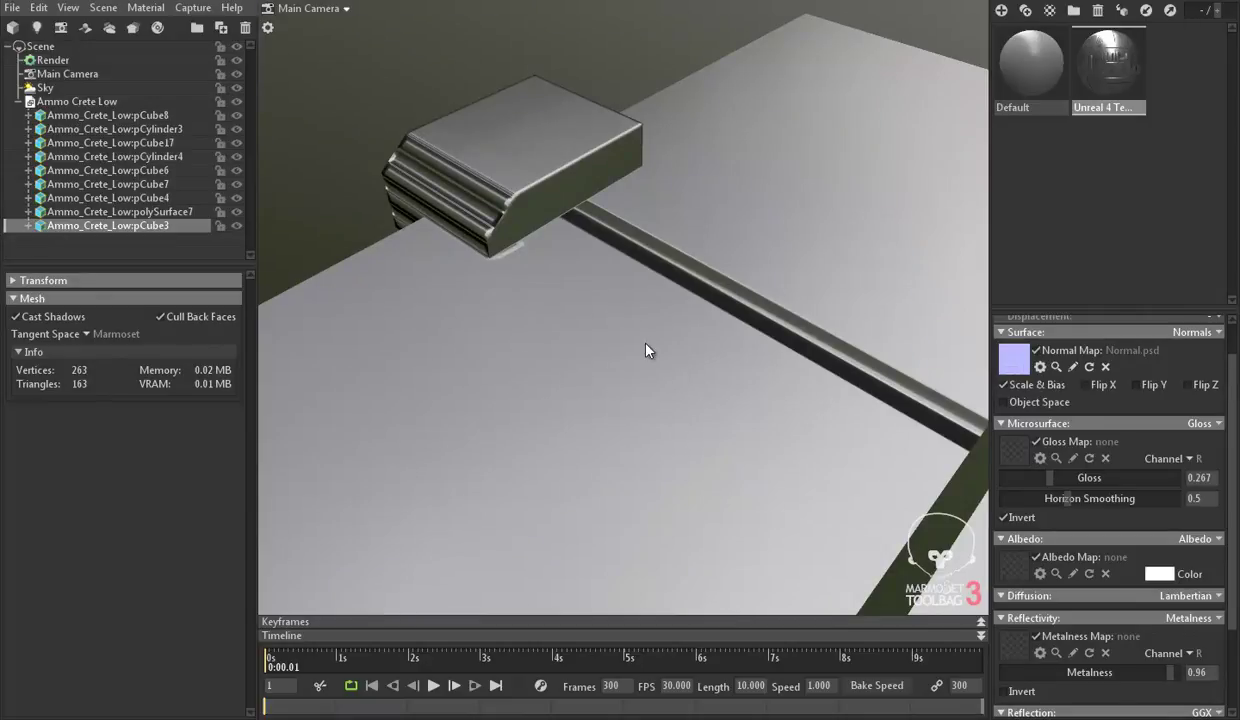
mouse_move(660, 386)
left_mouse_down()
mouse_move(689, 352)
mouse_move(637, 434)
left_mouse_up()
mouse_move(544, 608)
left_mouse_down()
mouse_move(775, 291)
mouse_move(739, 332)
mouse_move(773, 349)
left_mouse_up()
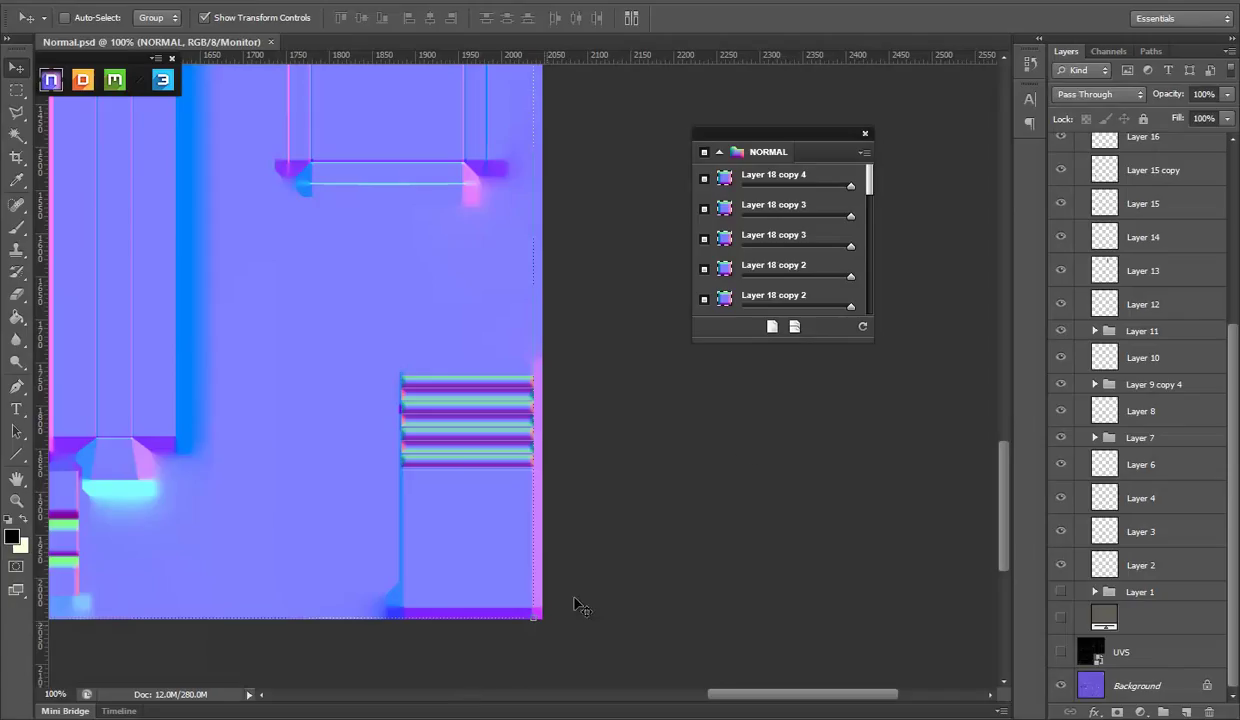
Step: Select Layer 18 copy 4 through Layer 18 and merge them into one layer
scroll(1122, 313, "up", 5)
left_click(1181, 202)
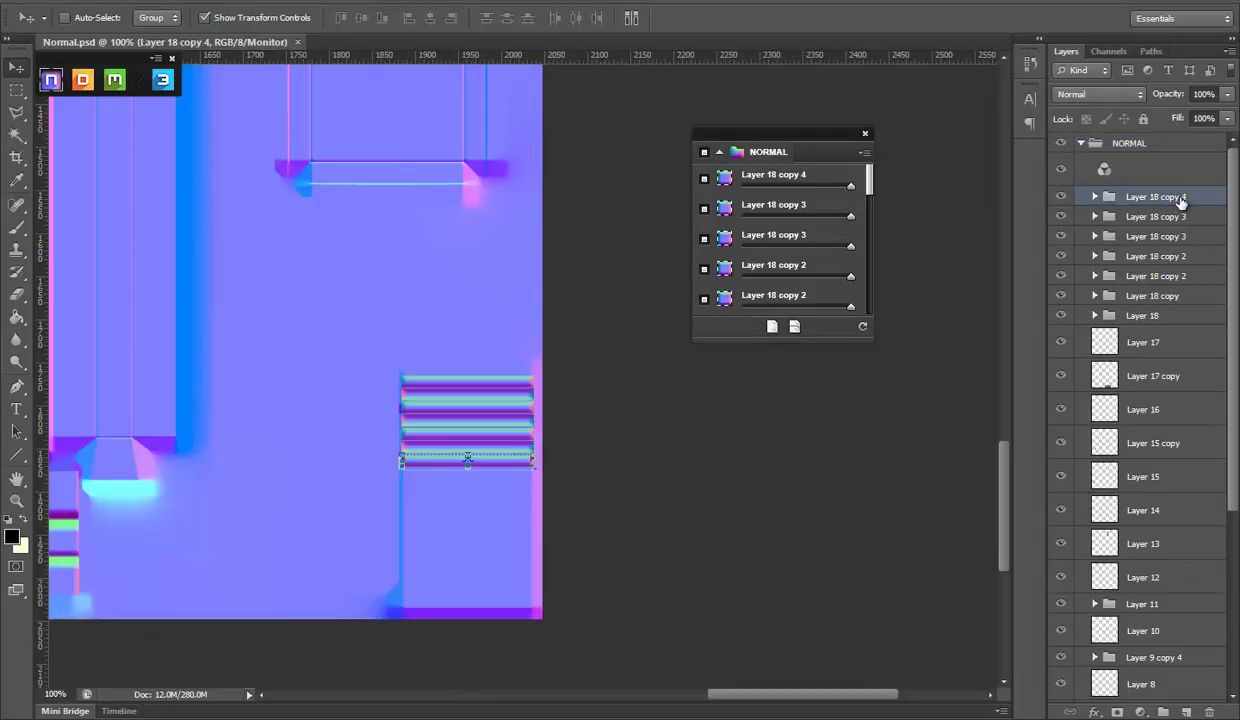
left_click(1165, 218)
left_click(1164, 257)
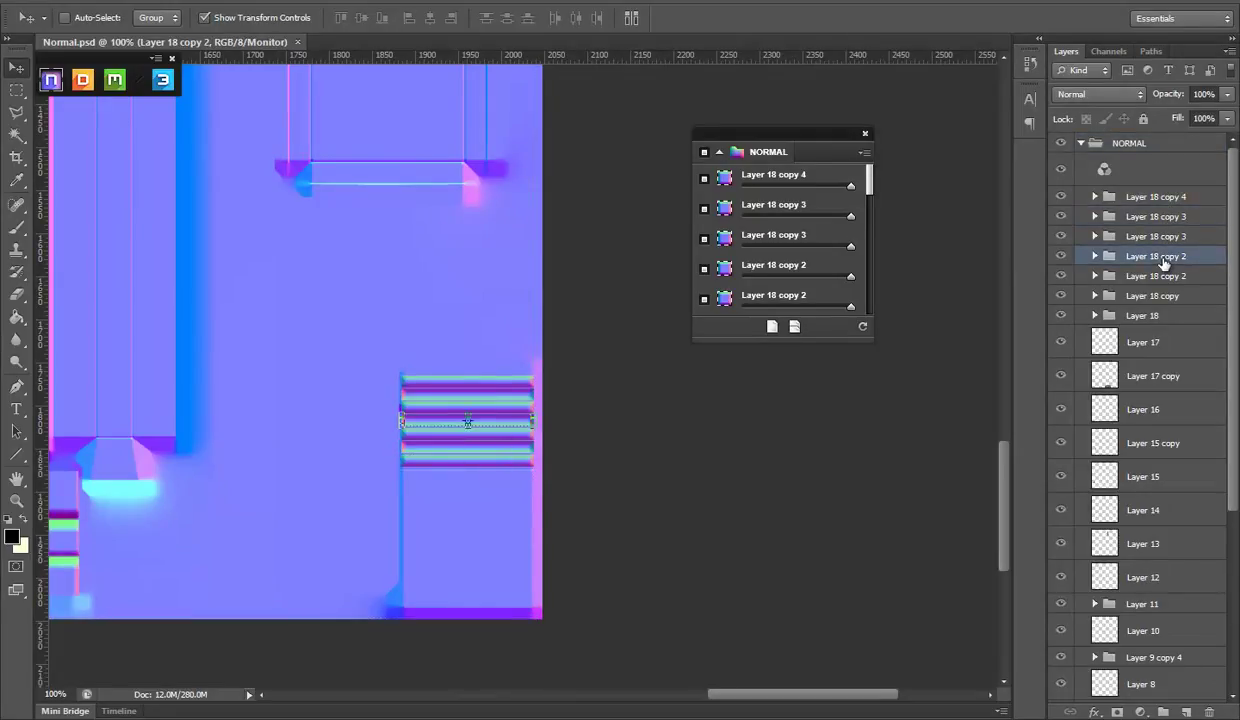
left_click(1159, 280)
left_click(1155, 298)
left_click(1150, 316)
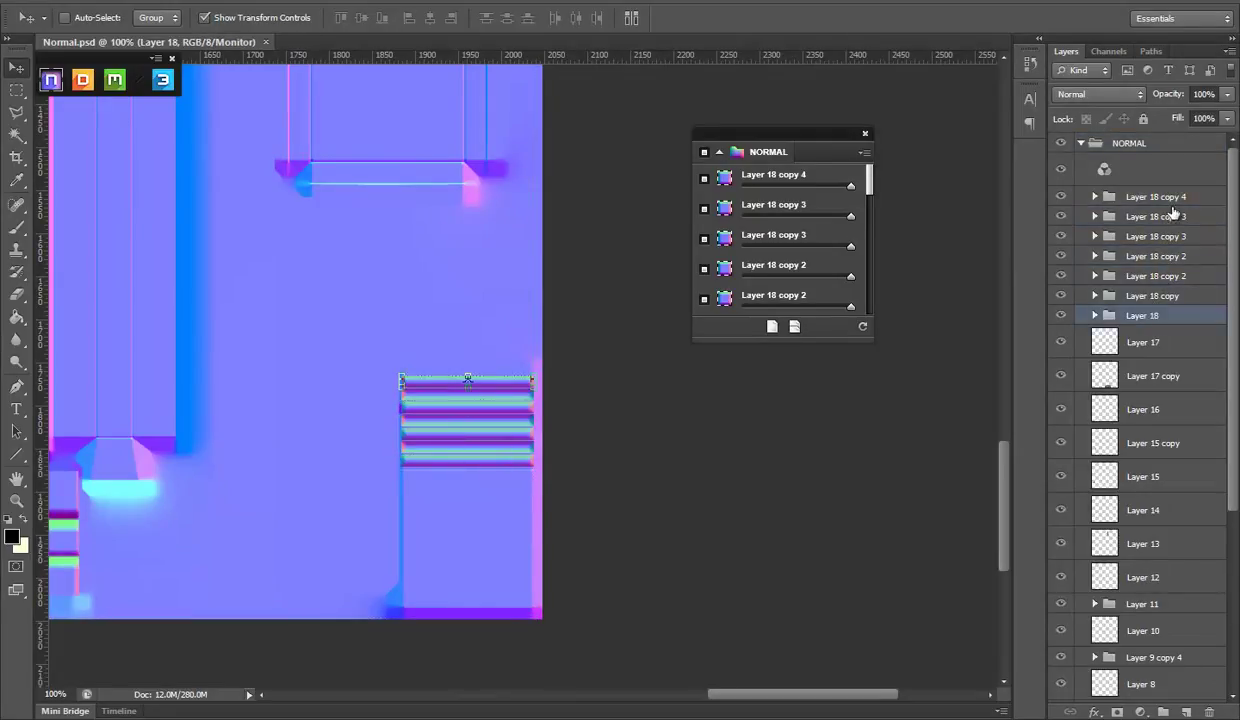
left_click(1120, 198, "shift")
right_click(1120, 198)
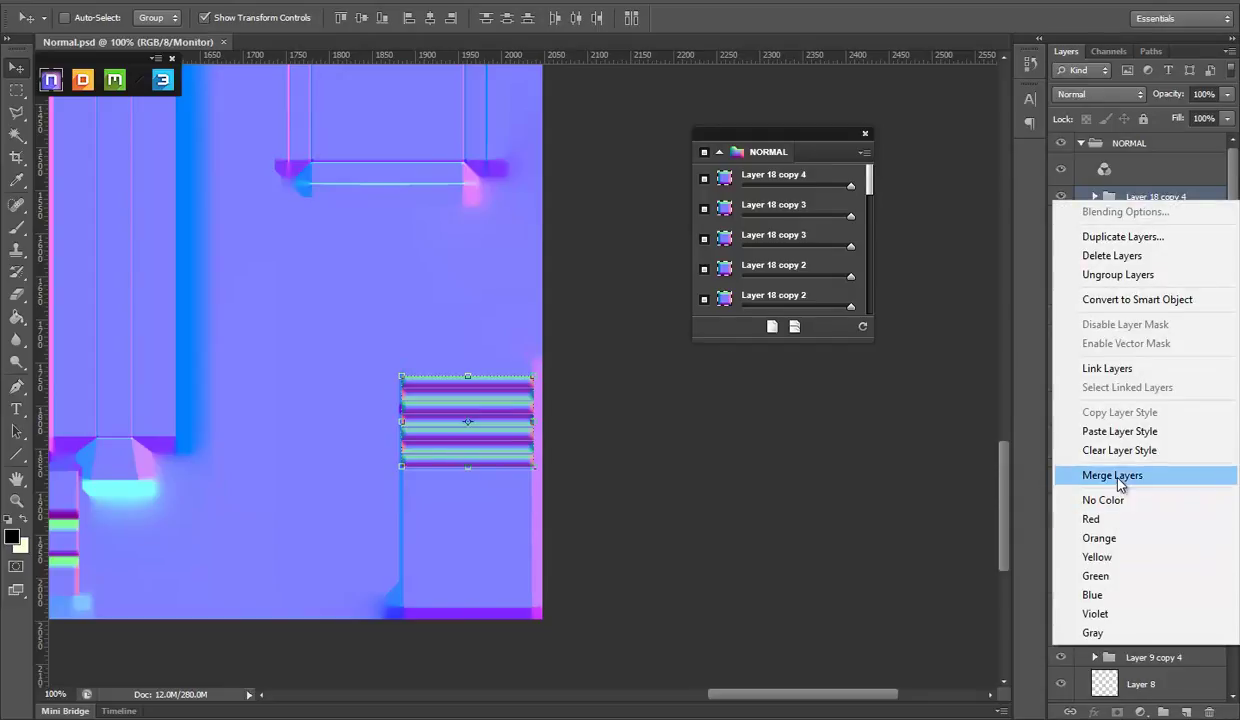
left_click(1112, 475)
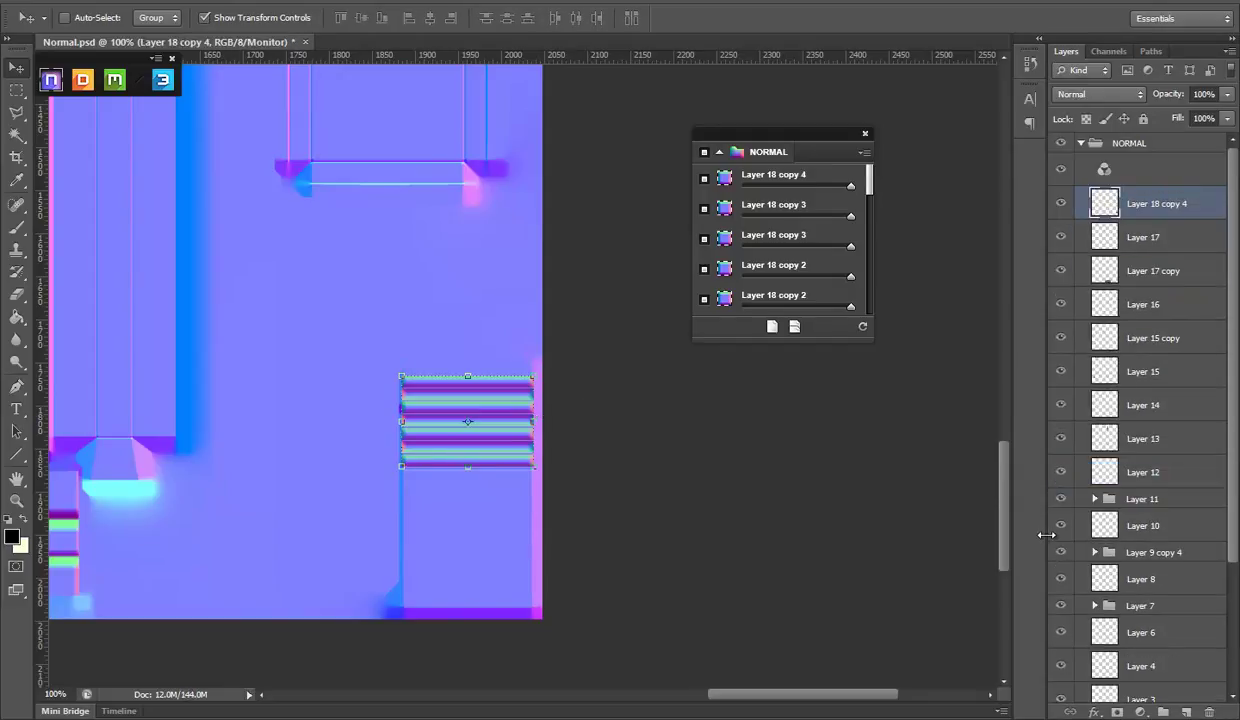
Step: Show the UV wireframe and narrow the merged groove block to about 145 px wide
scroll(1046, 540, "down", 1)
scroll(1052, 540, "down", 1)
scroll(663, 412, "up", 2)
scroll(1175, 533, "down", 3)
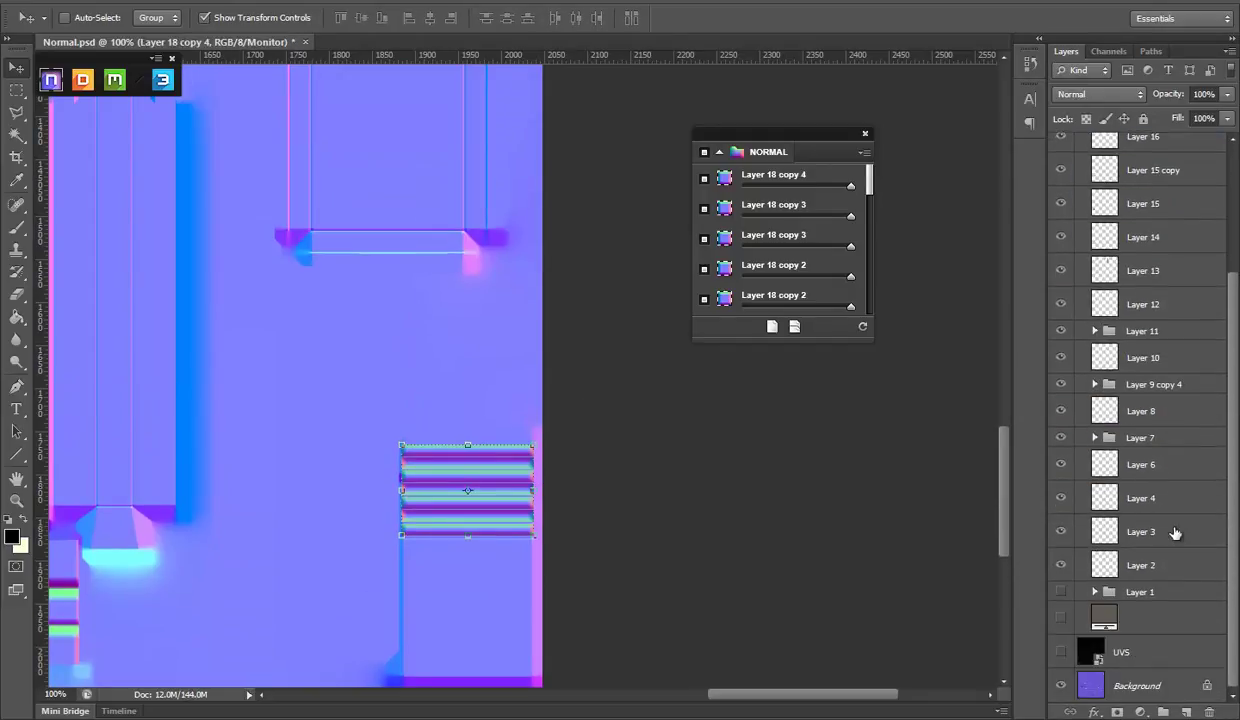
left_click(1064, 652)
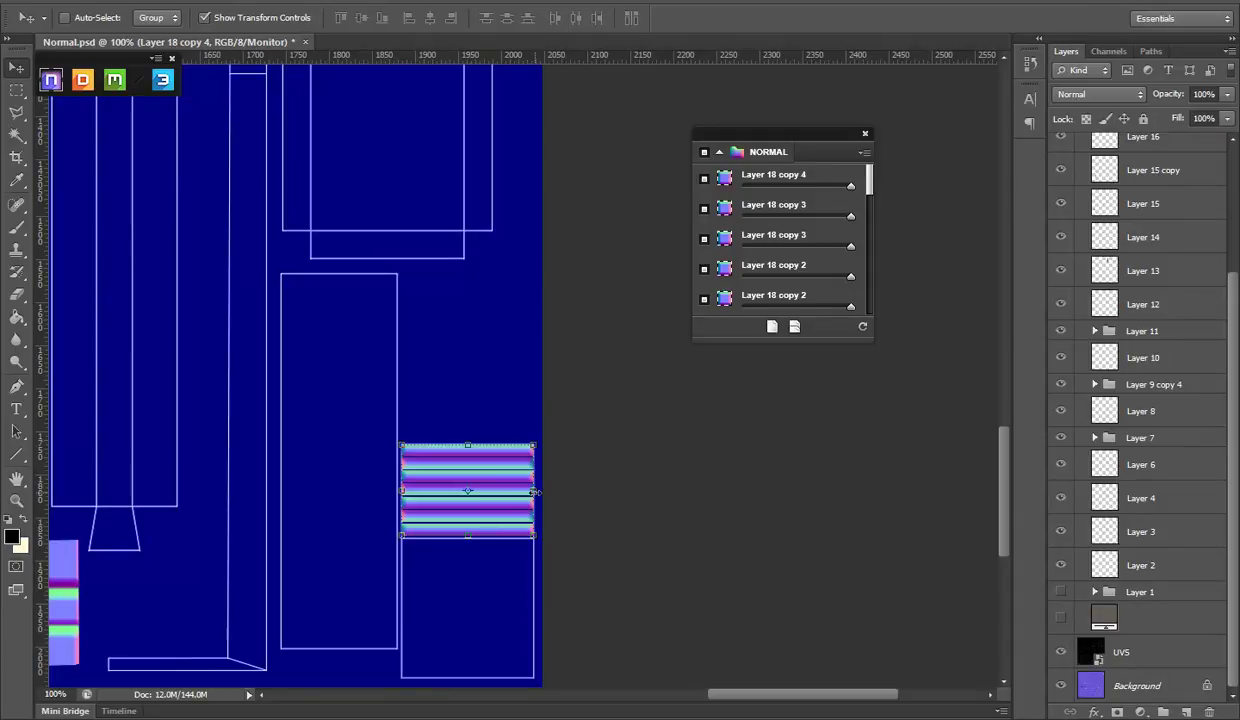
left_click_drag(535, 492, 531, 492)
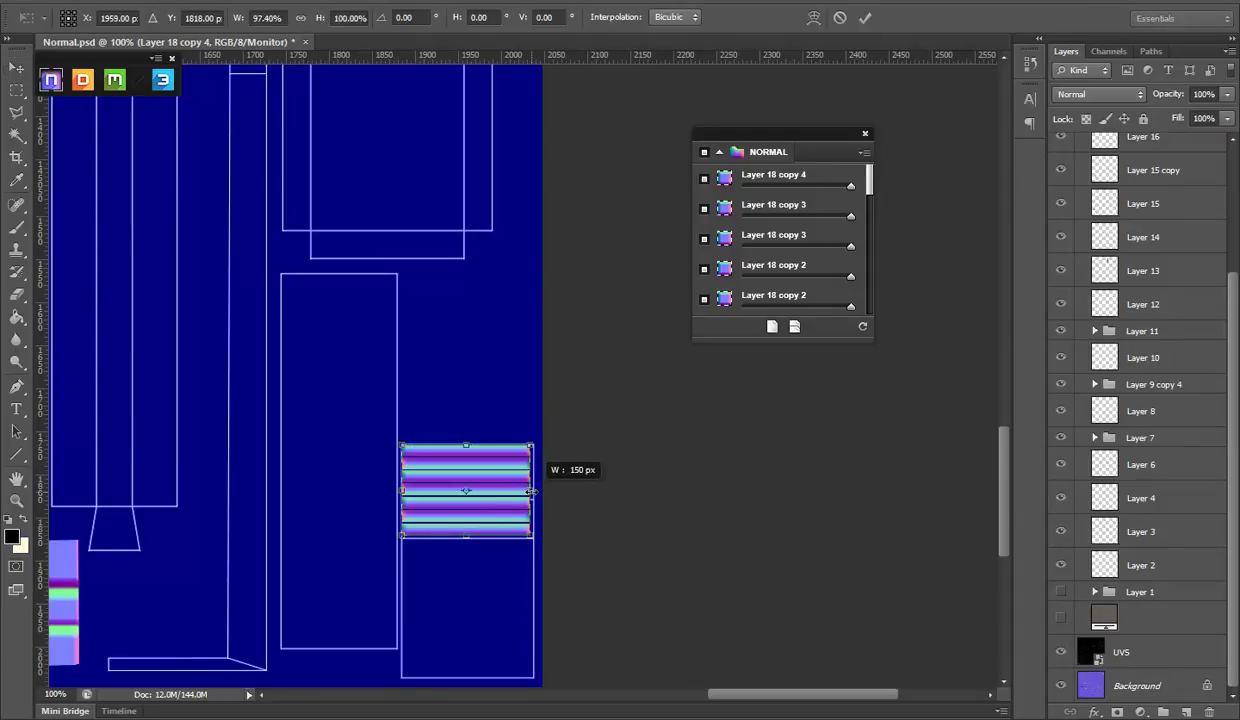
left_click_drag(400, 492, 405, 492)
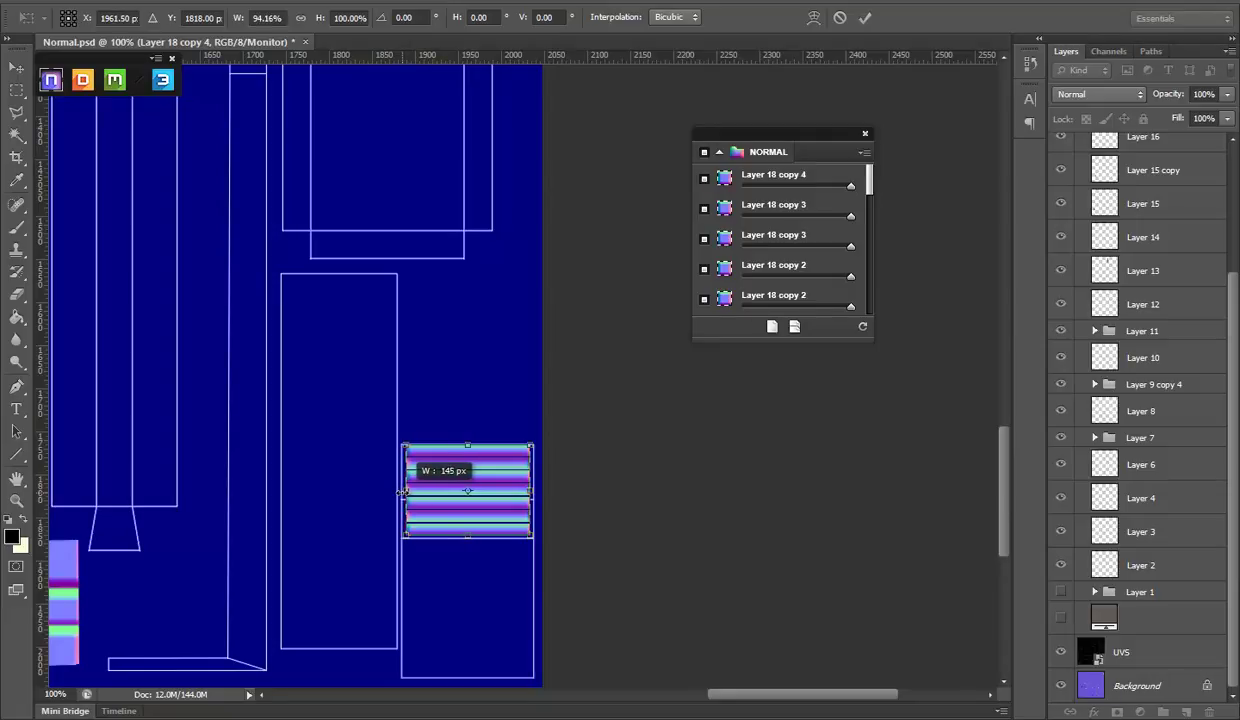
key("Return")
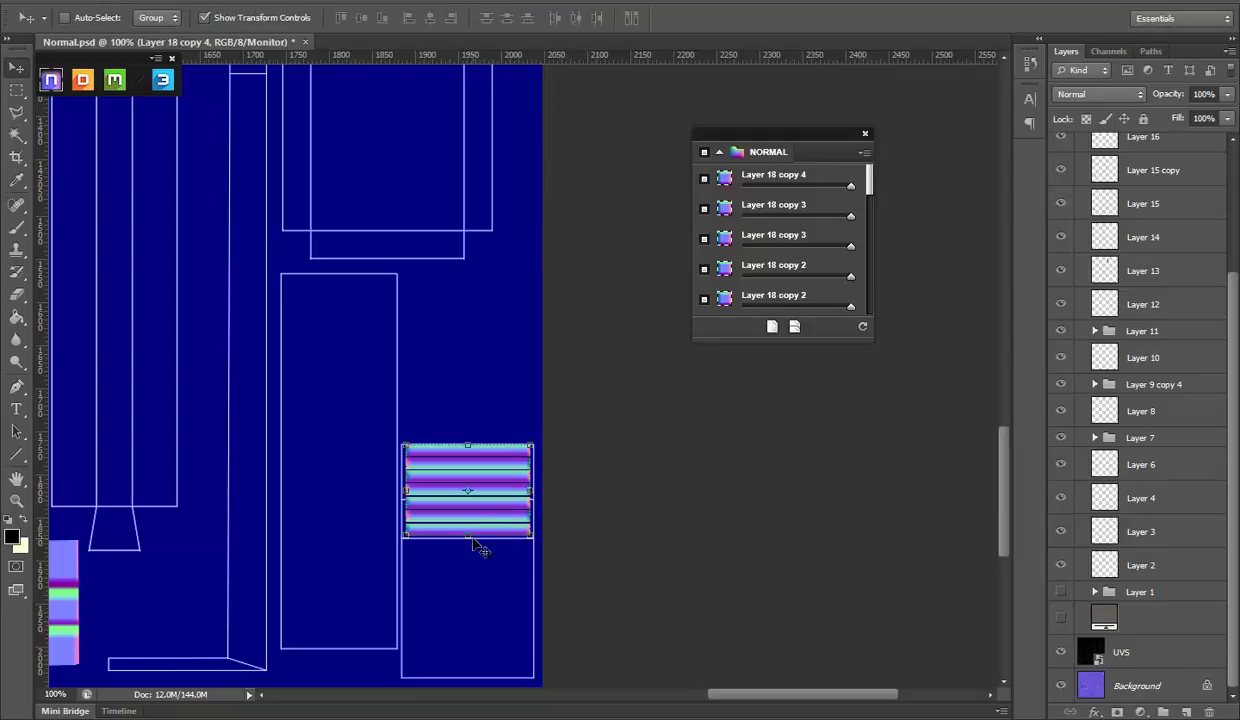
Step: Re-transform the groove block to settle its width at 147 px
key("ctrl+t")
left_click_drag(408, 490, 405, 490)
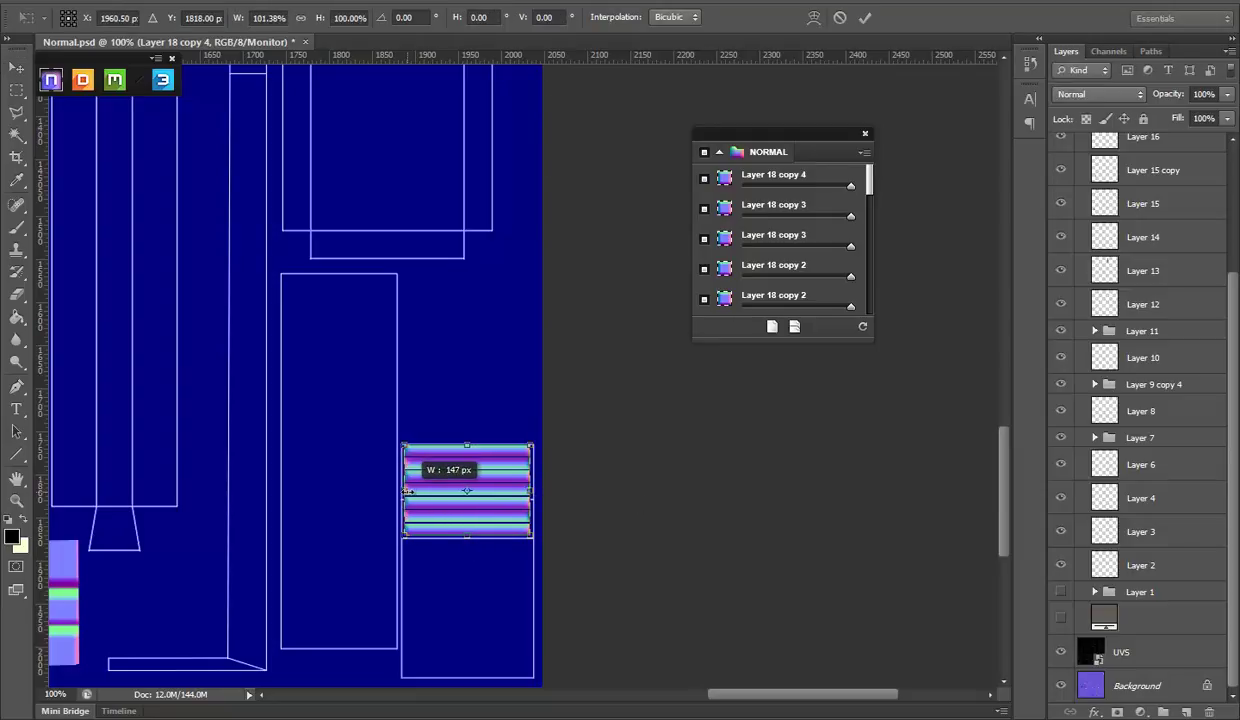
key("Return")
key("ctrl+t")
left_click_drag(531, 490, 533, 490)
key("Return")
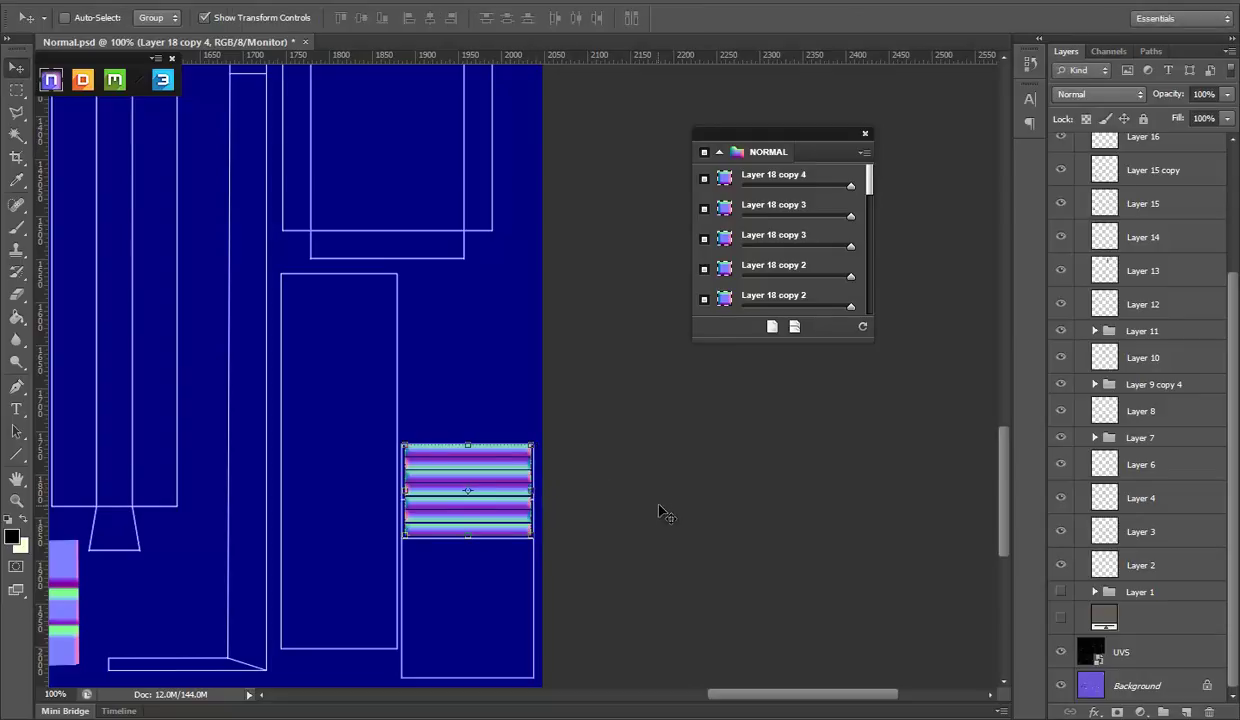
Step: Hide the UV wireframe and view the whole board in Marmoset Toolbag
left_click(1061, 651)
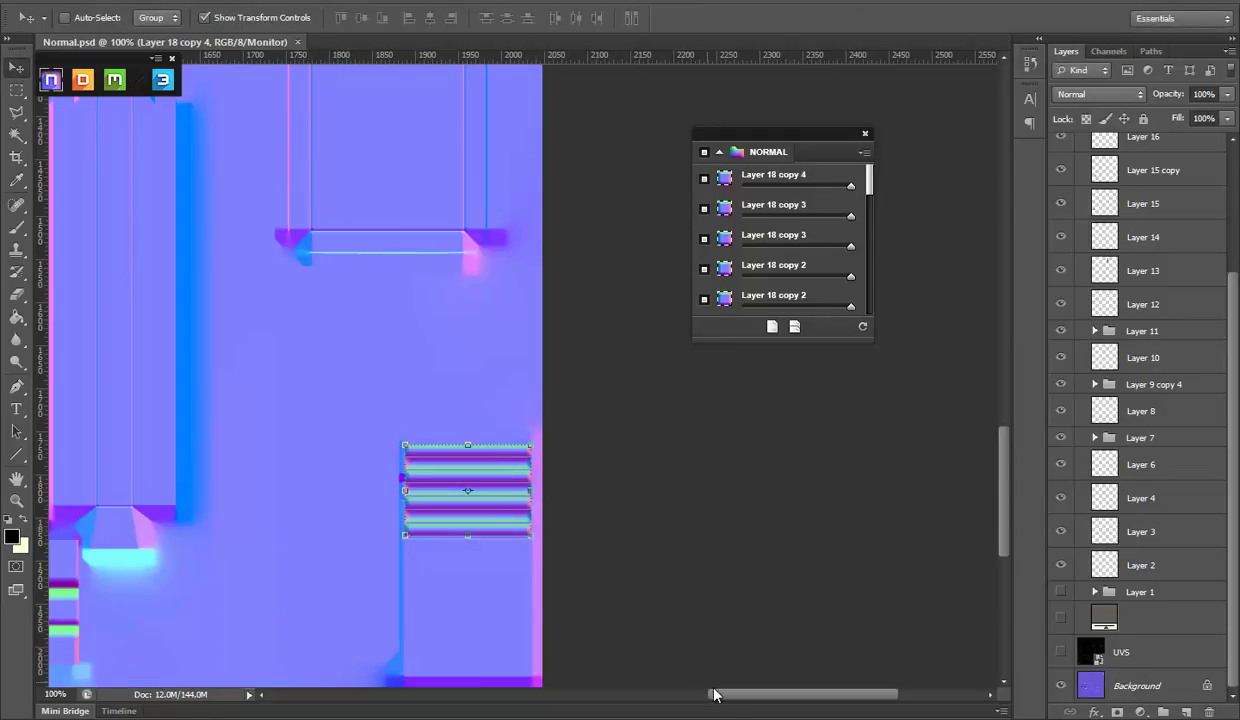
key("alt+Tab")
mouse_move(735, 343)
left_mouse_down()
mouse_move(767, 318)
mouse_move(618, 388)
mouse_move(570, 330)
left_mouse_up()
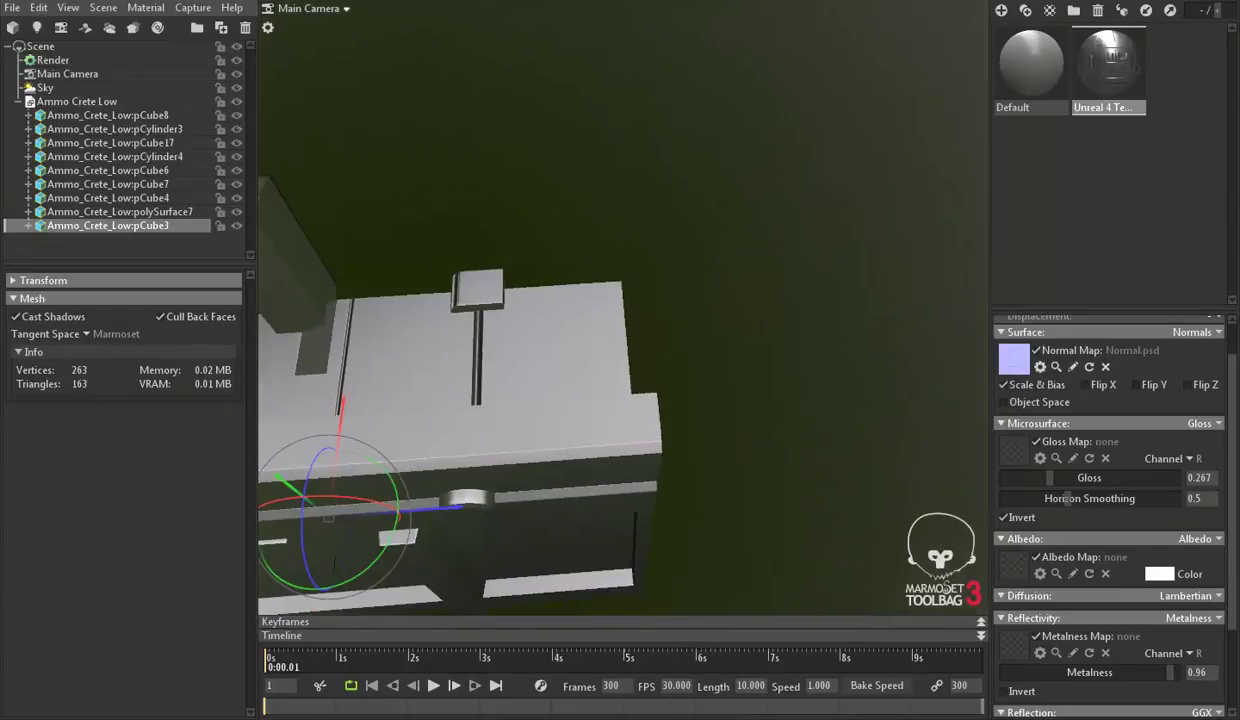
Step: Compare with the reference sketch, orbit the crate's lid and front, and deselect pCube3
key("alt+Tab")
key("alt+Tab")
mouse_move(566, 402)
left_mouse_down()
mouse_move(602, 358)
mouse_move(650, 390)
left_mouse_up()
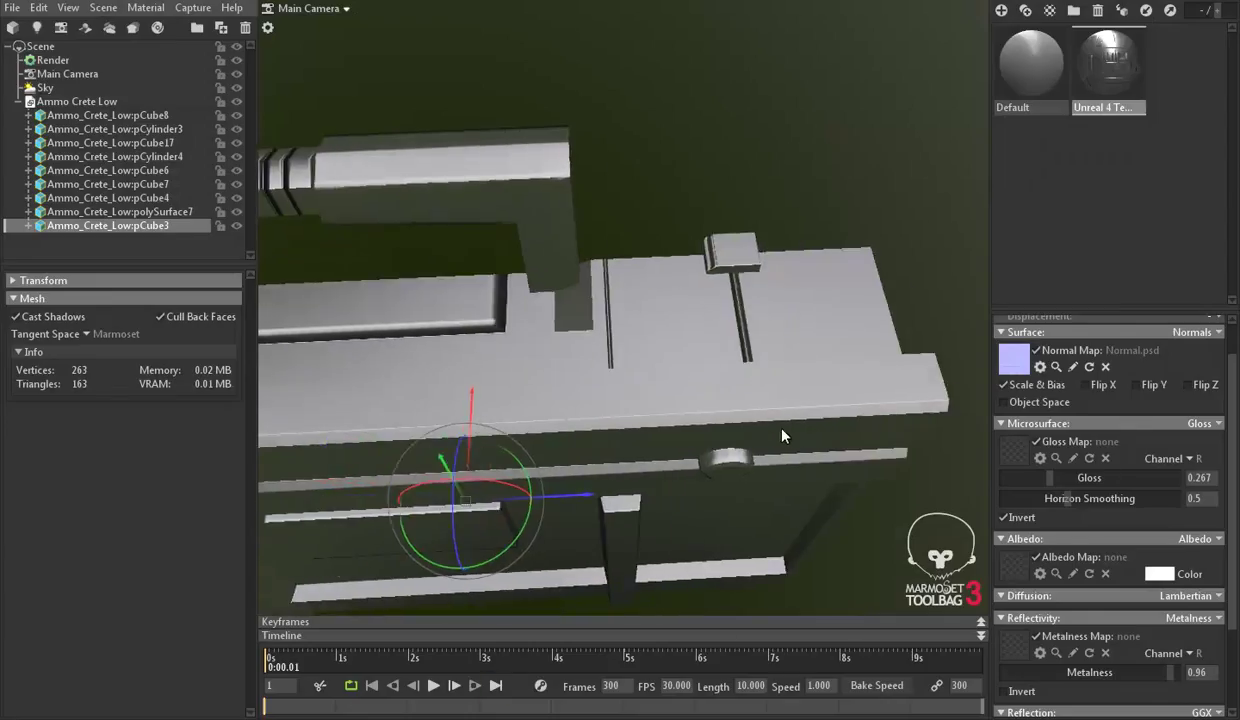
left_click_drag(570, 480, 884, 320)
left_click(884, 320)
mouse_move(691, 378)
left_mouse_down()
mouse_move(697, 357)
mouse_move(714, 421)
mouse_move(786, 429)
mouse_move(683, 451)
mouse_move(659, 410)
mouse_move(444, 690)
left_mouse_up()
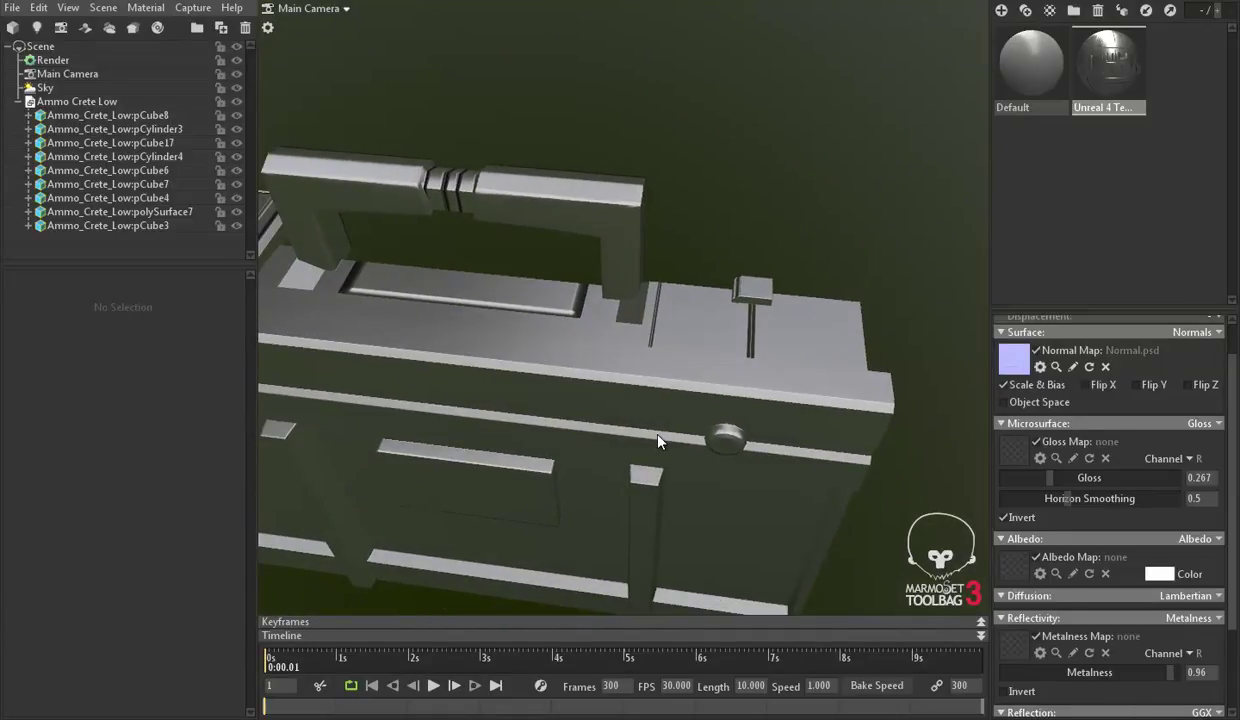
key("alt+Tab")
Step: Zoom out to 50% over the texture and show the UV wireframe
left_click(16, 500)
left_click(304, 429, "alt")
left_click(648, 343)
left_click_drag(725, 421, 673, 537)
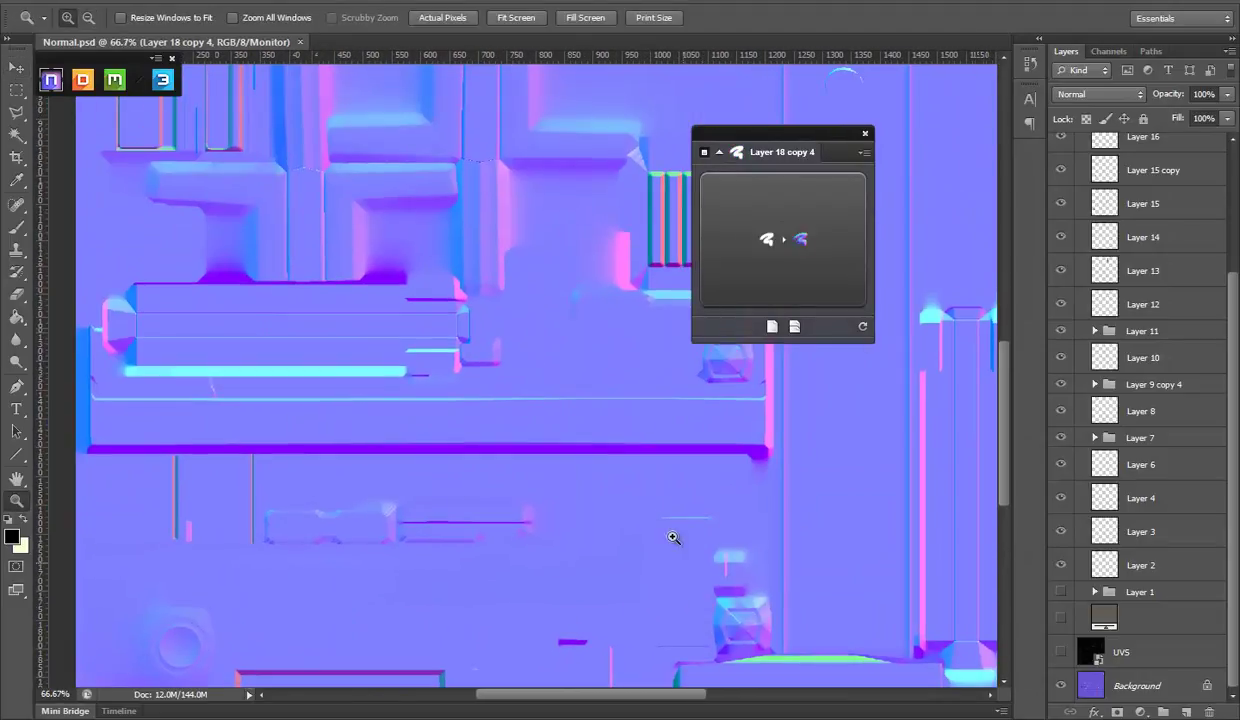
left_click(673, 537, "alt")
left_click(1061, 651)
Step: Pan to the upper-left UV shells, zoom to 200%, and hide the UV wireframe
scroll(440, 487, "up", 3)
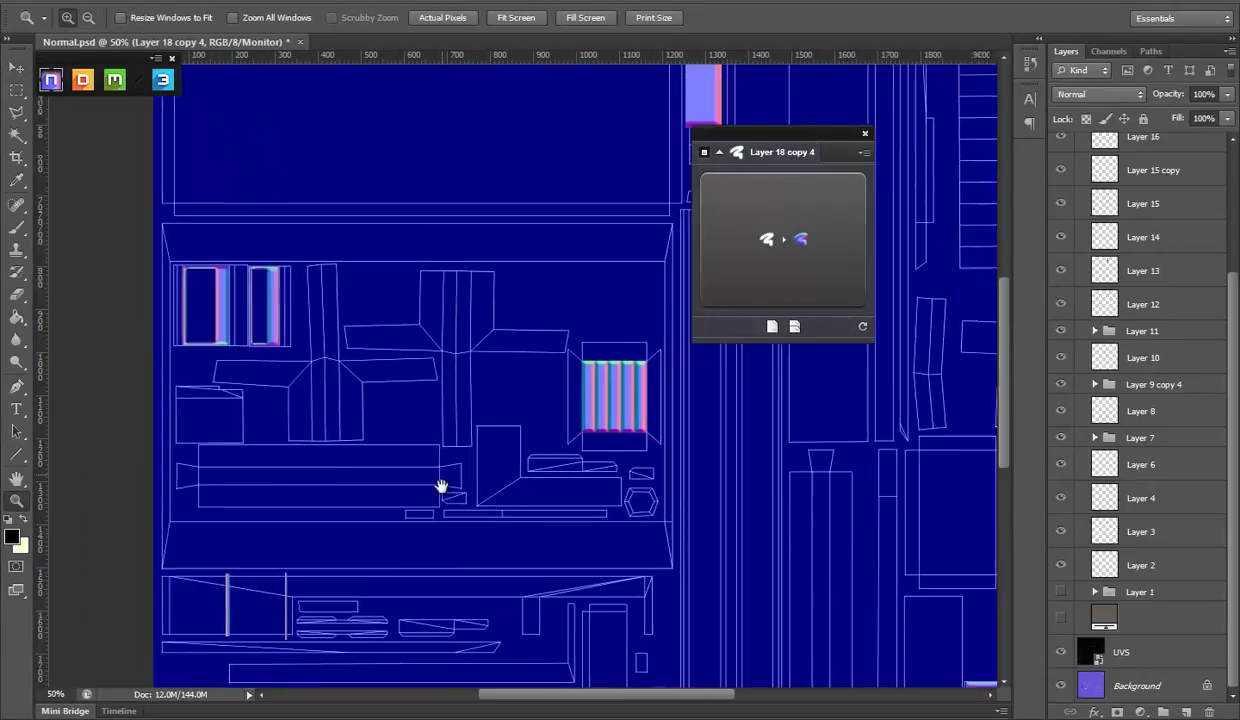
scroll(457, 476, "right", 3)
scroll(230, 485, "right", 3)
scroll(465, 136, "right", 3)
scroll(465, 136, "down", 5)
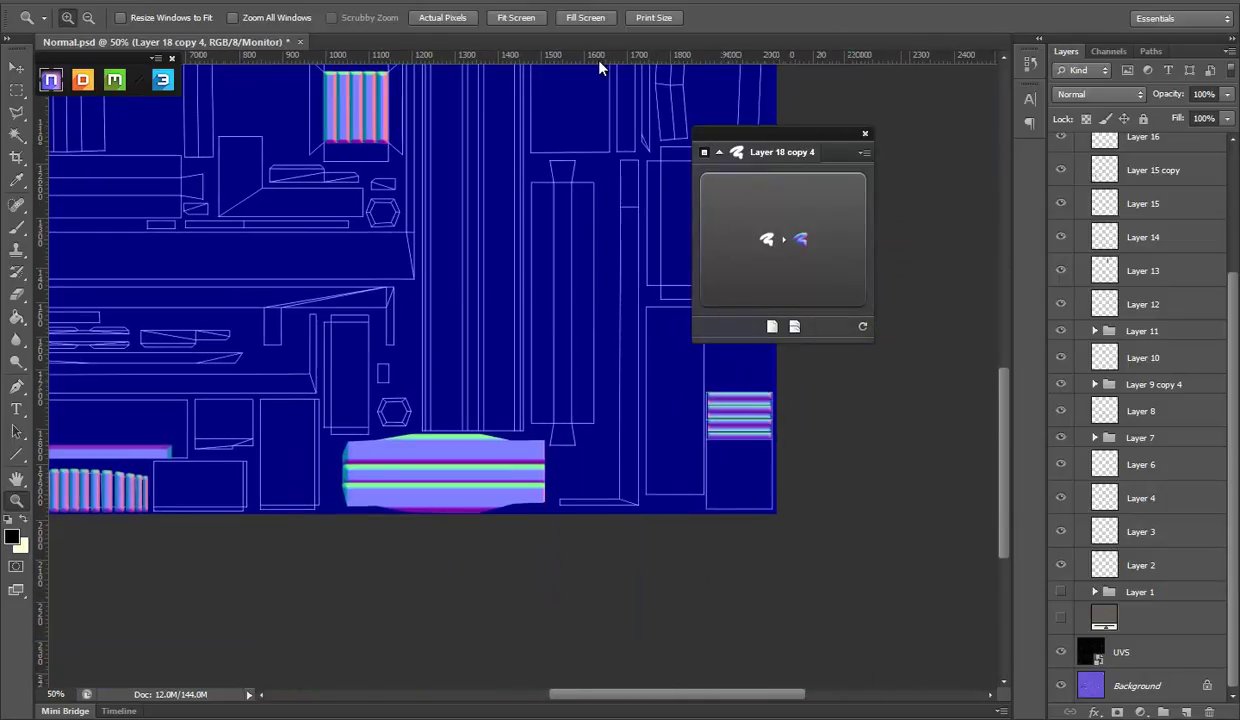
scroll(410, 307, "left", 5)
mouse_move(456, 290)
left_mouse_down()
mouse_move(501, 296)
mouse_move(548, 360)
mouse_move(535, 310)
mouse_move(595, 281)
left_mouse_up()
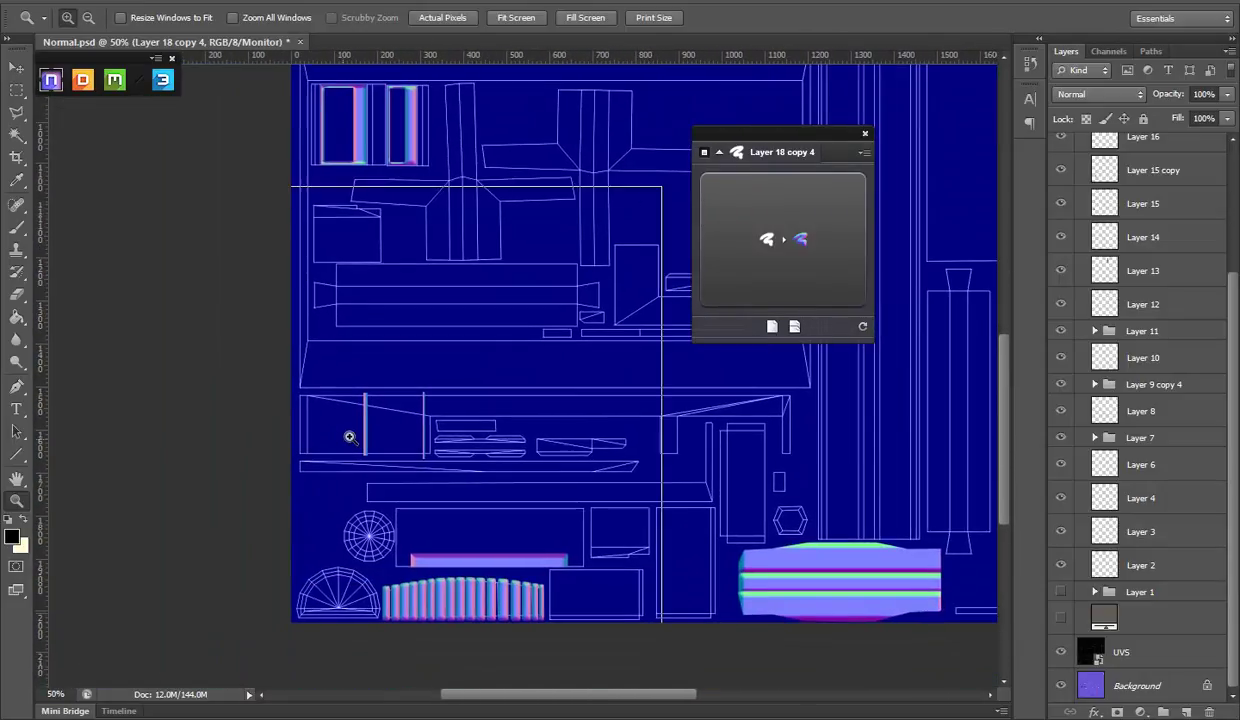
left_click(335, 427)
left_click(378, 429)
left_click(1060, 649)
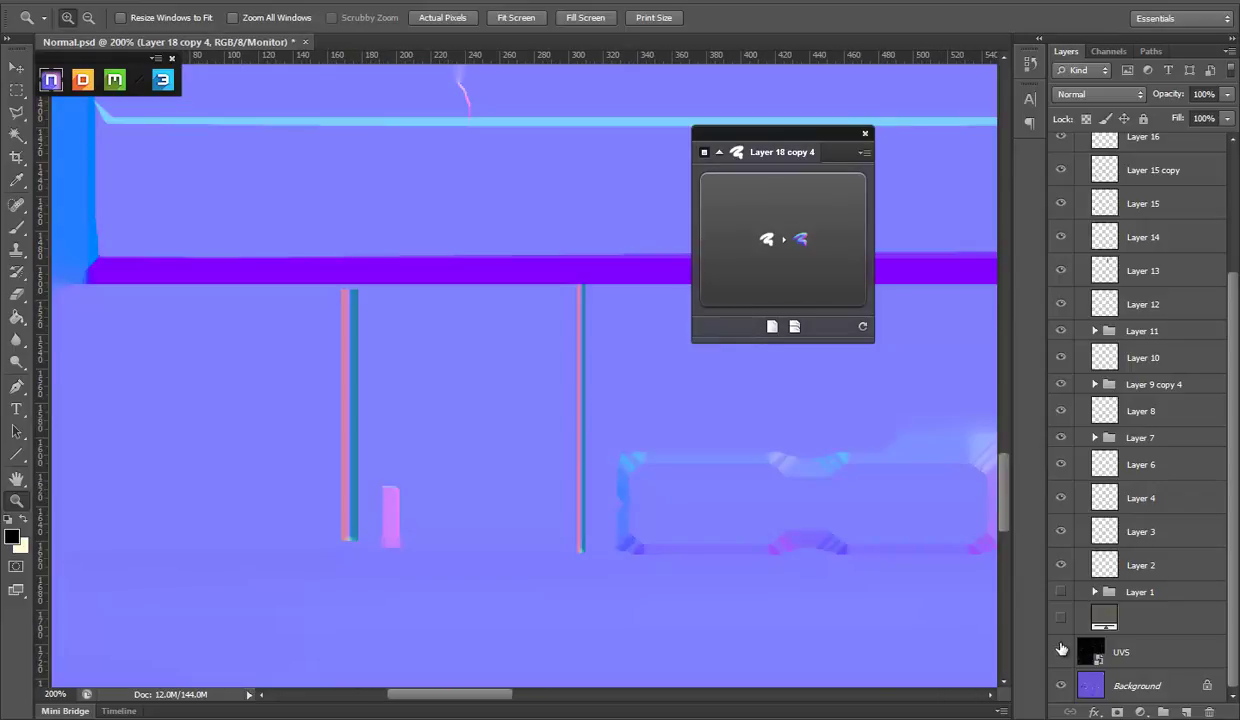
scroll(1128, 541, "up", 5)
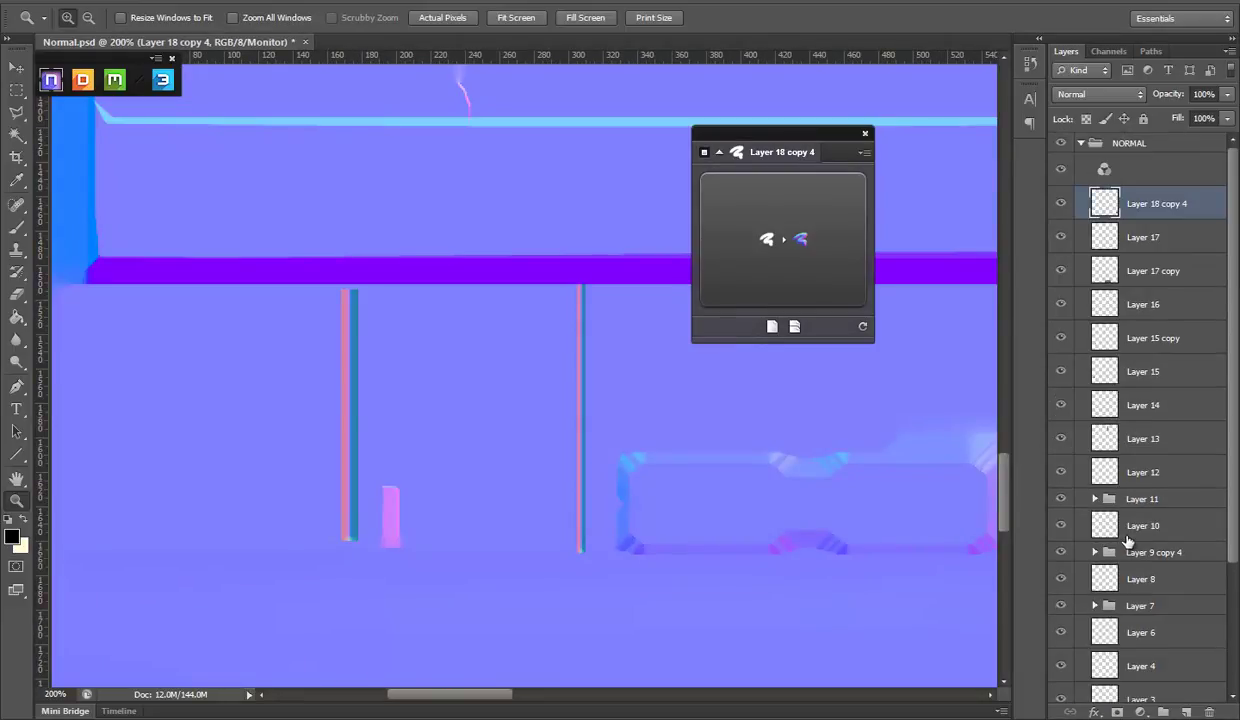
Step: On a new layer, marquee the latch plate area below the left strap and generate an nDo bevel
left_click(1187, 711)
left_click(16, 92)
scroll(1137, 448, "down", 2)
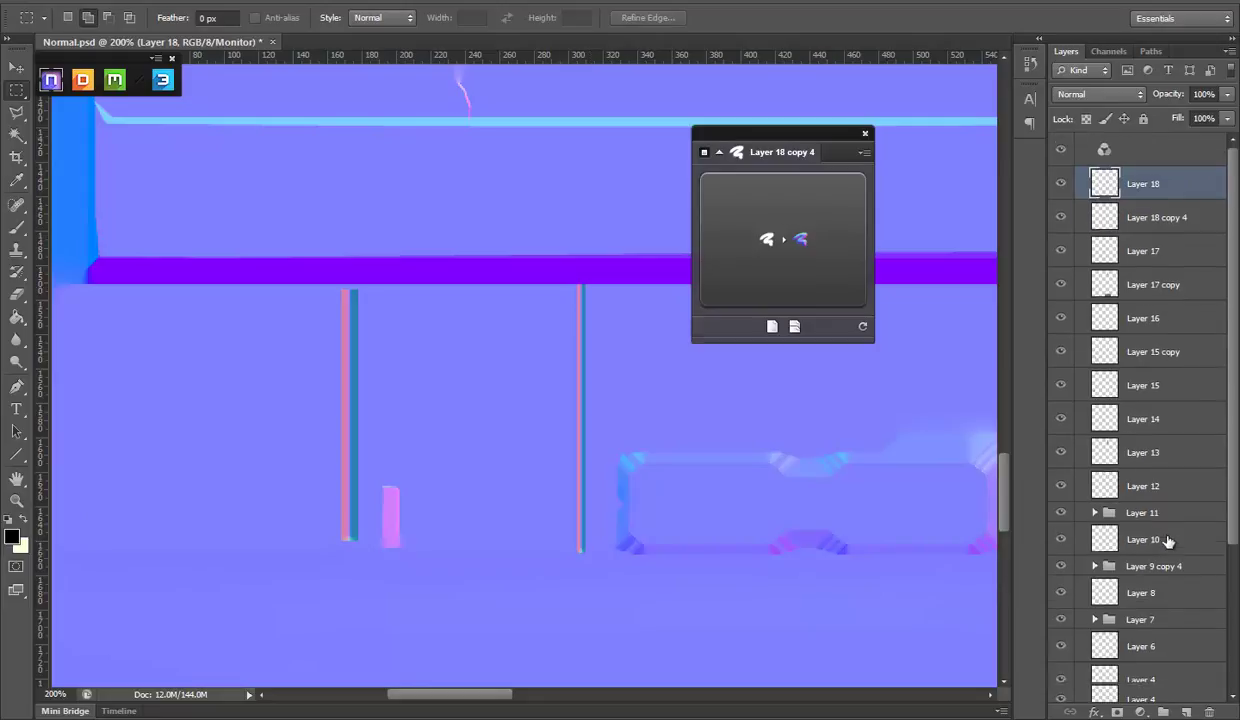
scroll(1168, 543, "down", 3)
left_click(1060, 652)
left_click_drag(287, 457, 421, 551)
left_click(421, 551)
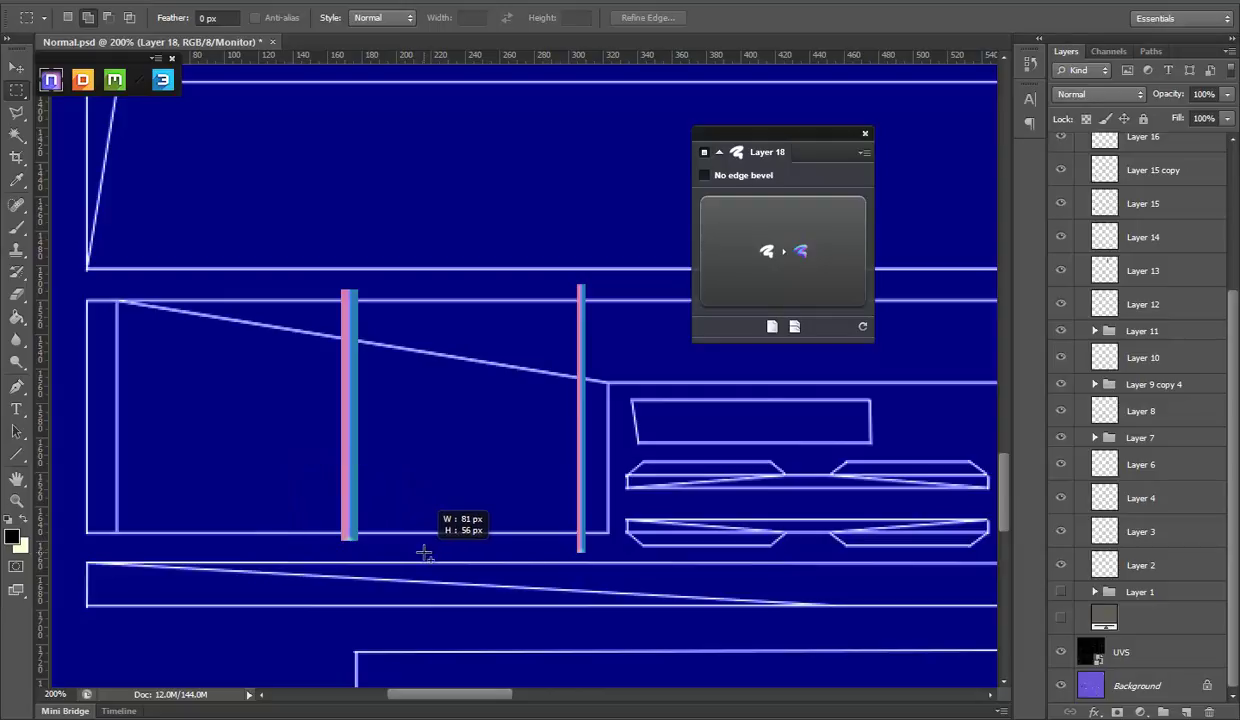
left_click(803, 289)
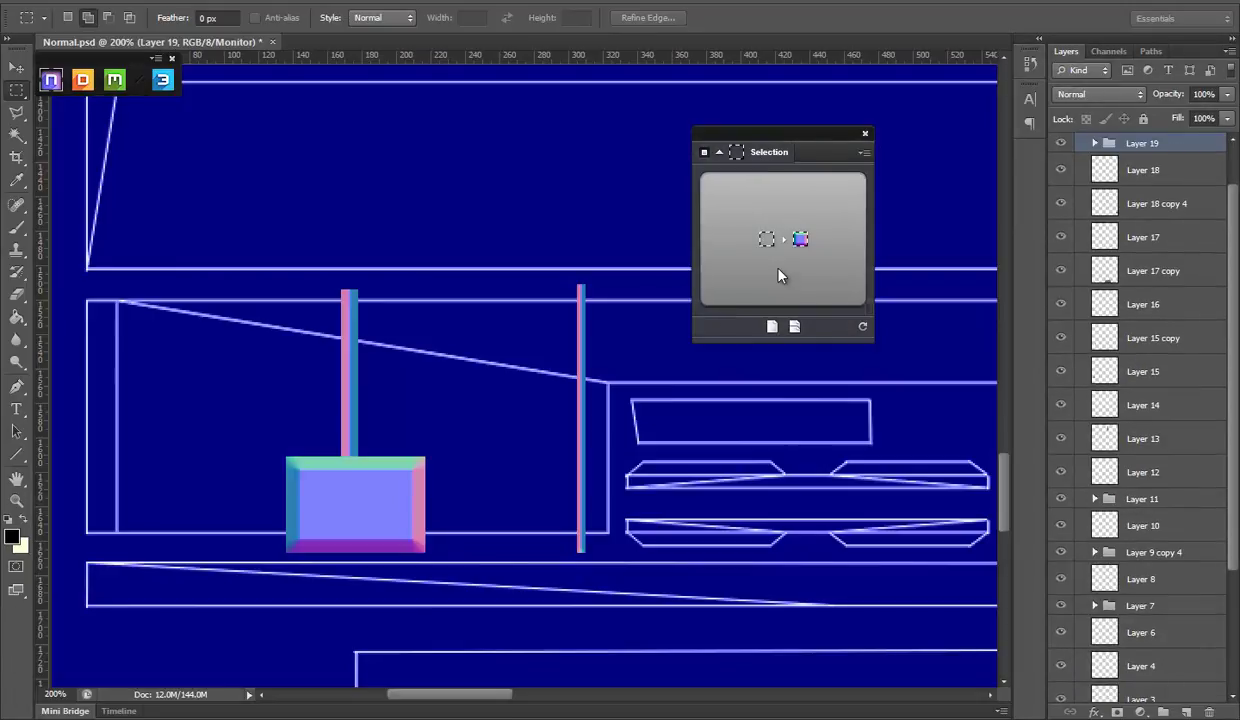
Step: Set the nDo bevel to Groove, size 11, slanting down
left_click(746, 192)
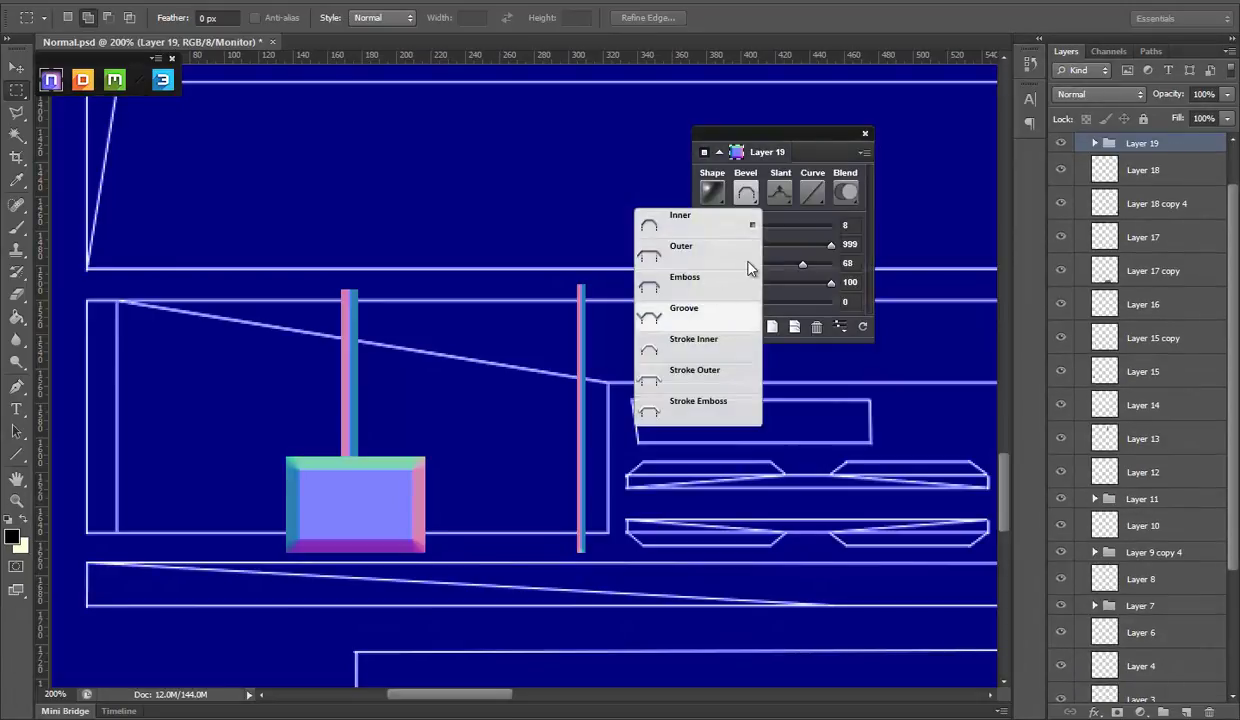
left_click_drag(753, 226, 759, 226)
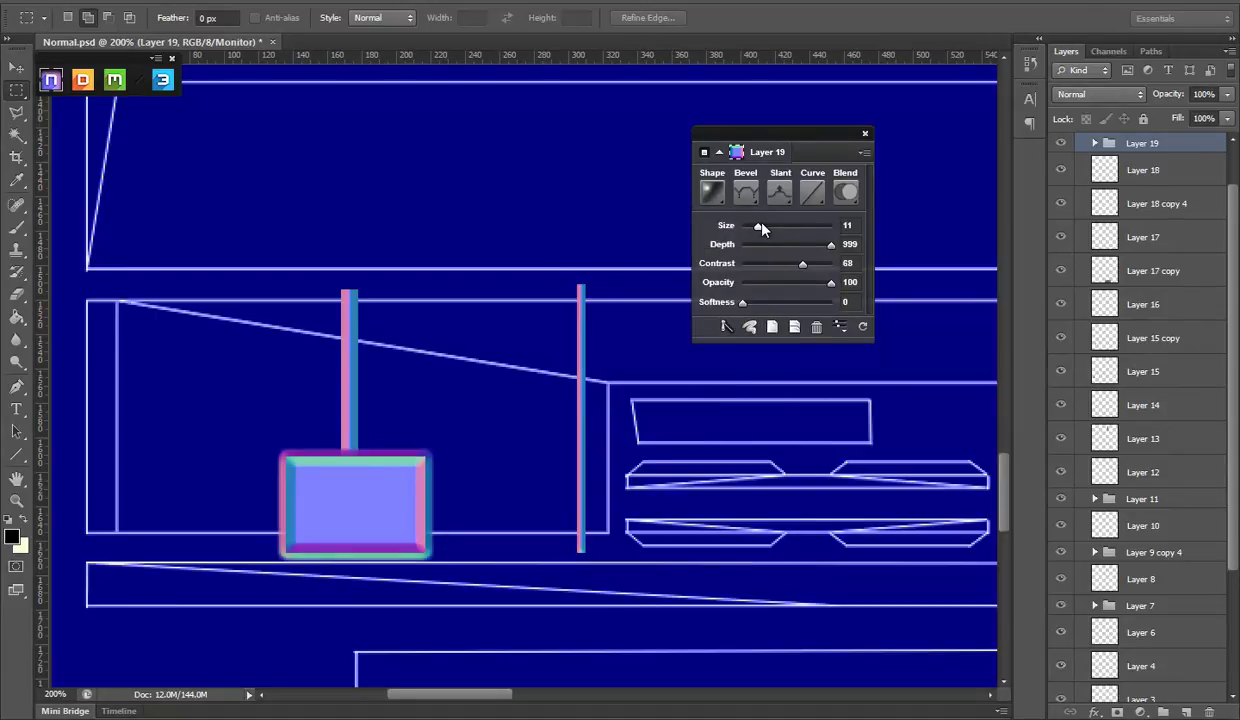
left_click(779, 193)
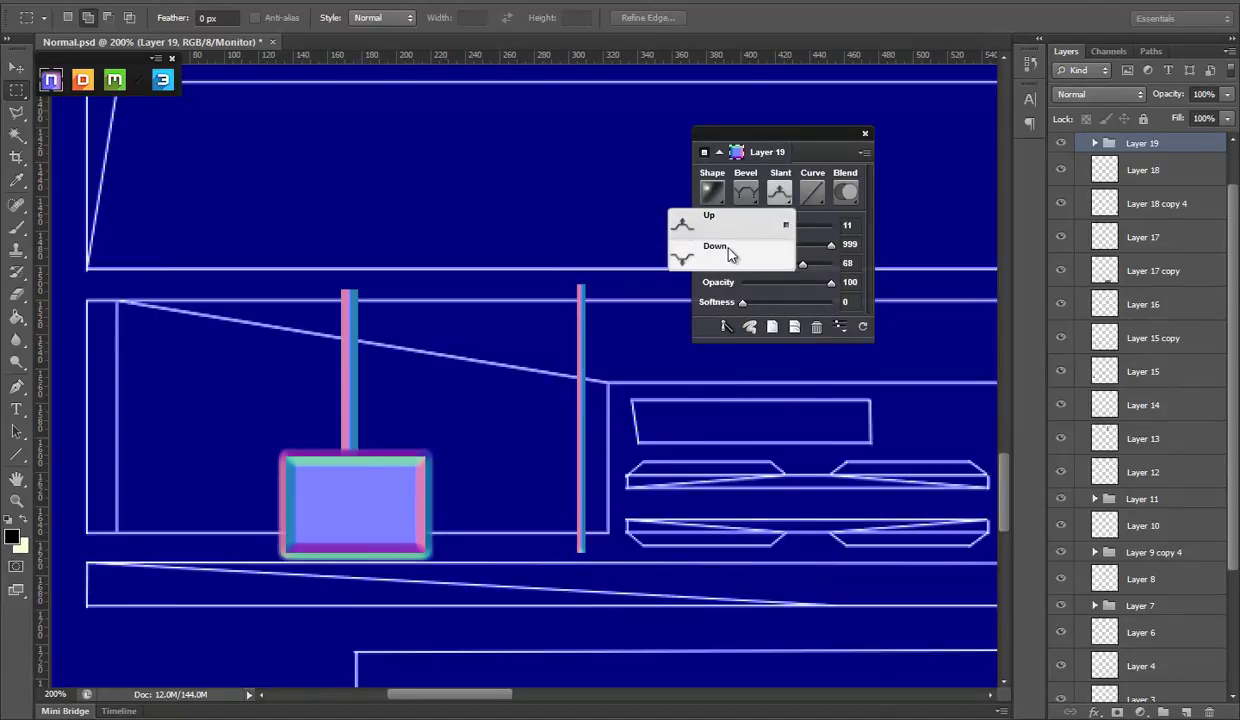
left_click(720, 247)
scroll(1178, 560, "down", 1)
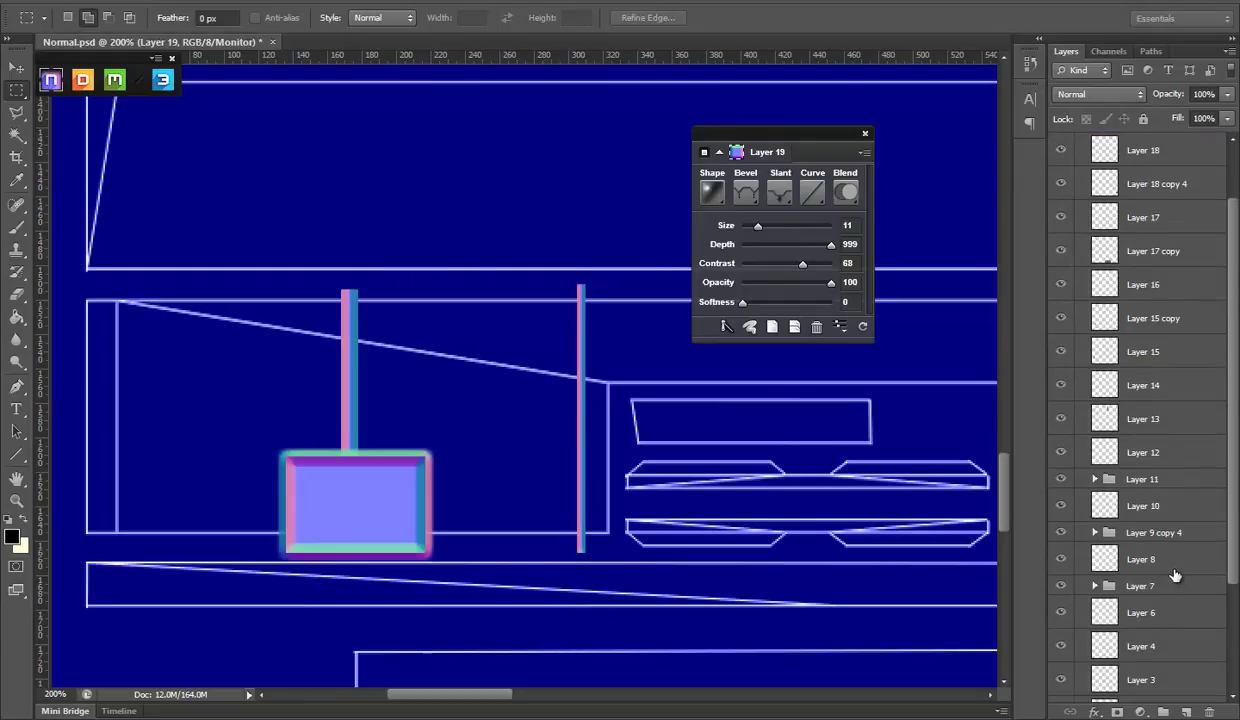
scroll(1174, 573, "down", 2)
scroll(1174, 573, "down", 1)
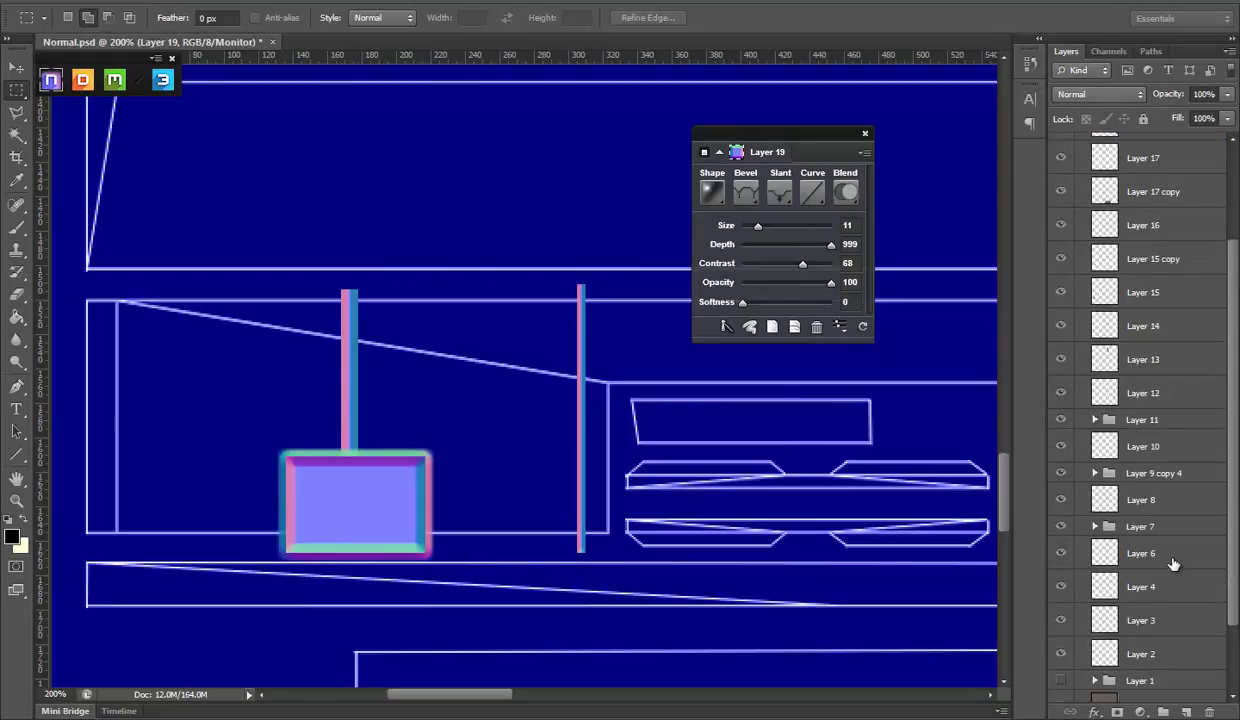
scroll(1178, 545, "up", 5)
Step: Merge the Layer 19 group and delete a strip along the plate's bottom edge
right_click(1150, 196)
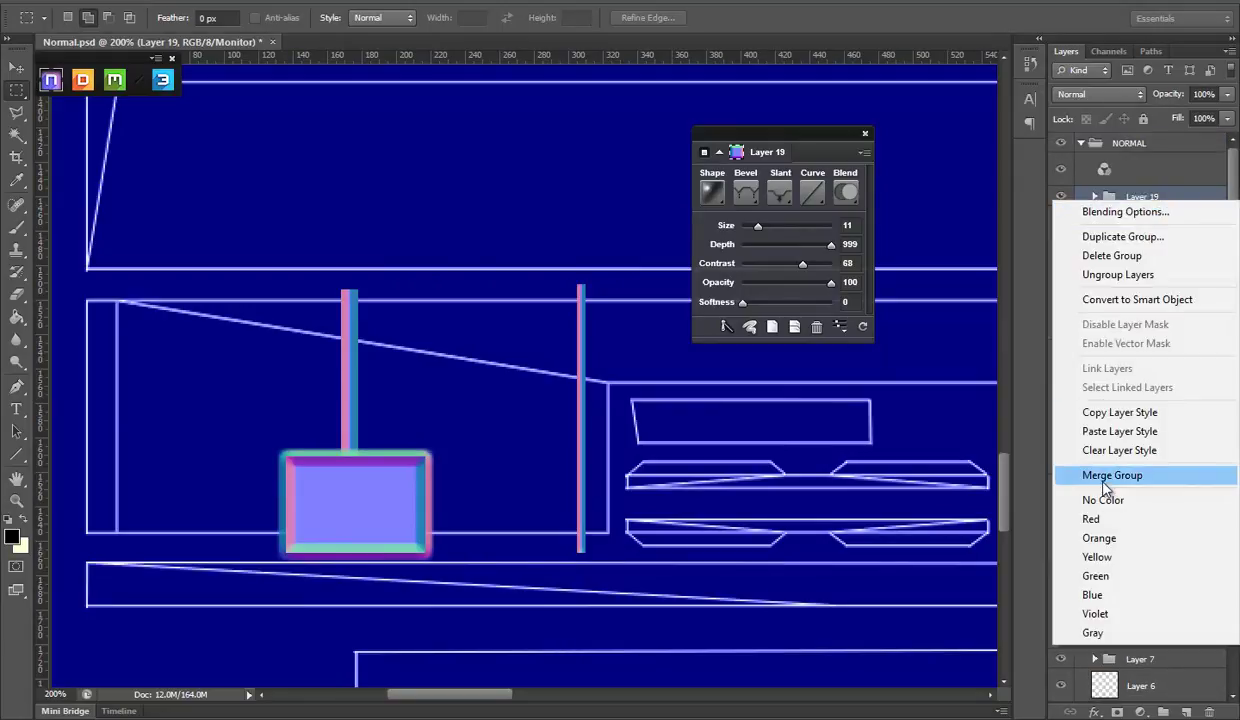
left_click(1093, 476)
left_click_drag(499, 626, 227, 537)
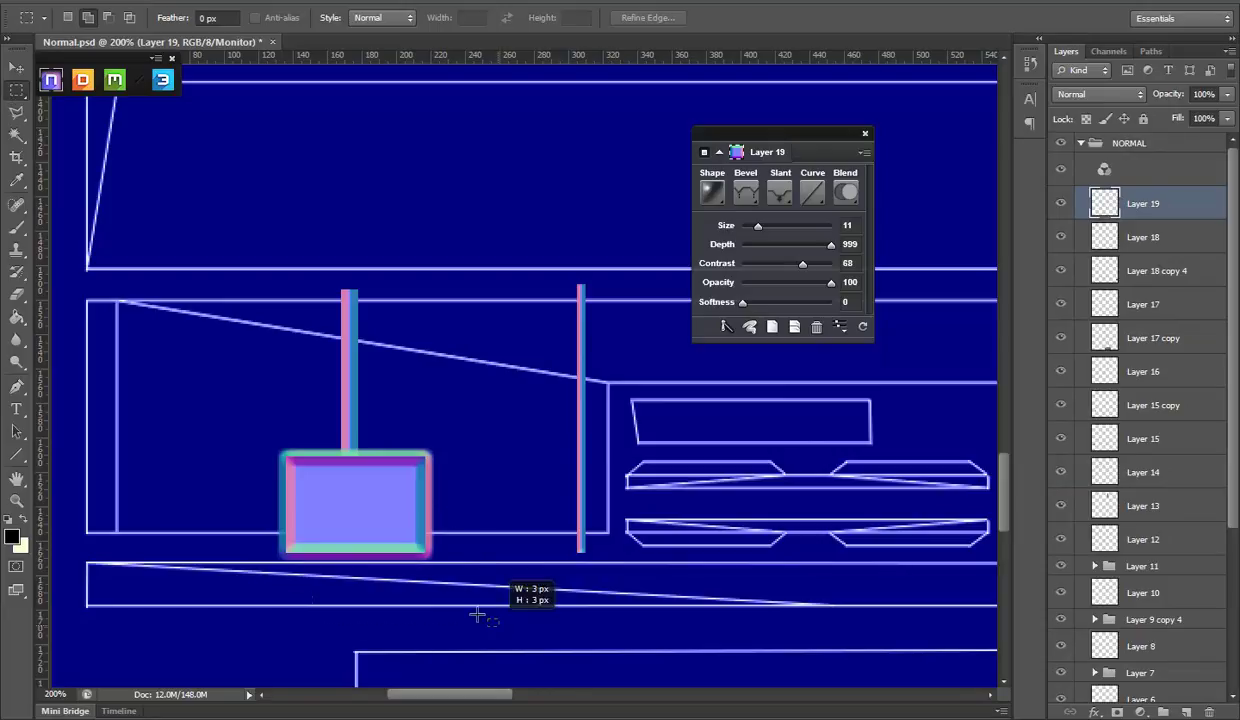
key("Delete")
right_click(481, 355)
left_click(520, 368)
Step: Hide the UVS layer and inspect the bevelled plate on the crate in Marmoset
scroll(1140, 420, "down", 5)
left_click(1061, 653)
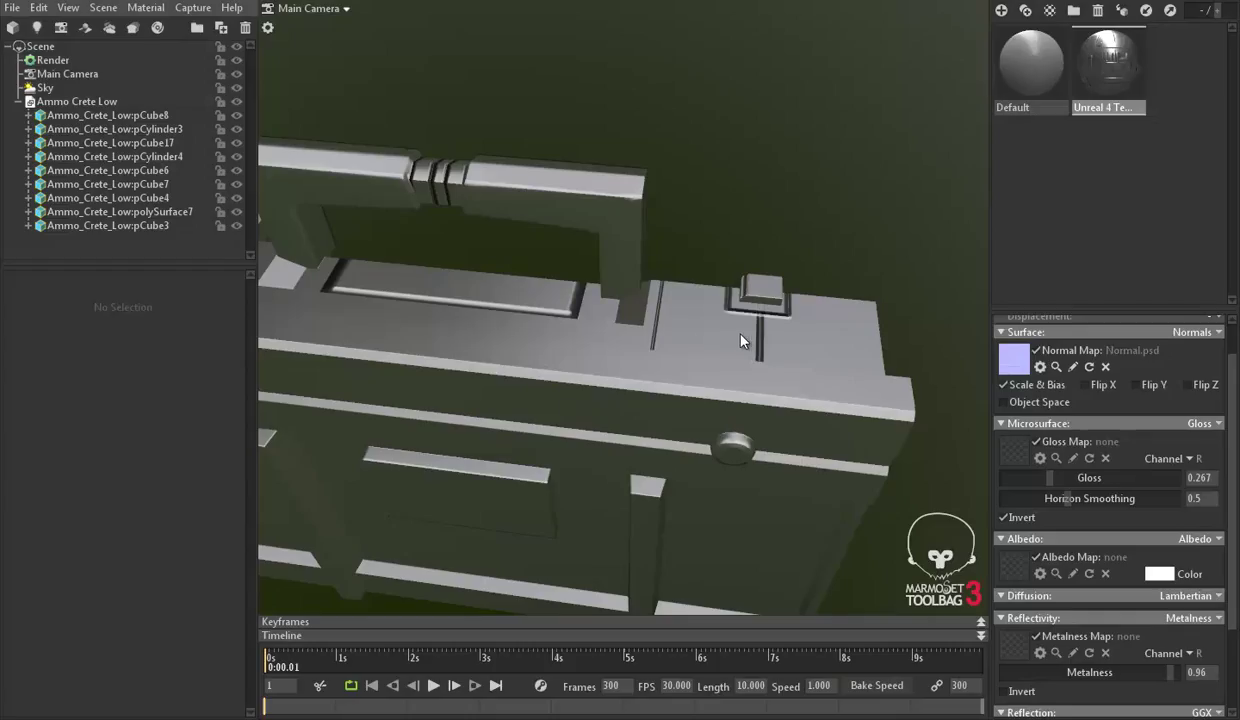
mouse_move(740, 340)
left_mouse_down()
mouse_move(739, 396)
mouse_move(717, 418)
mouse_move(631, 346)
mouse_move(643, 368)
left_mouse_up()
scroll(643, 368, "up", 2)
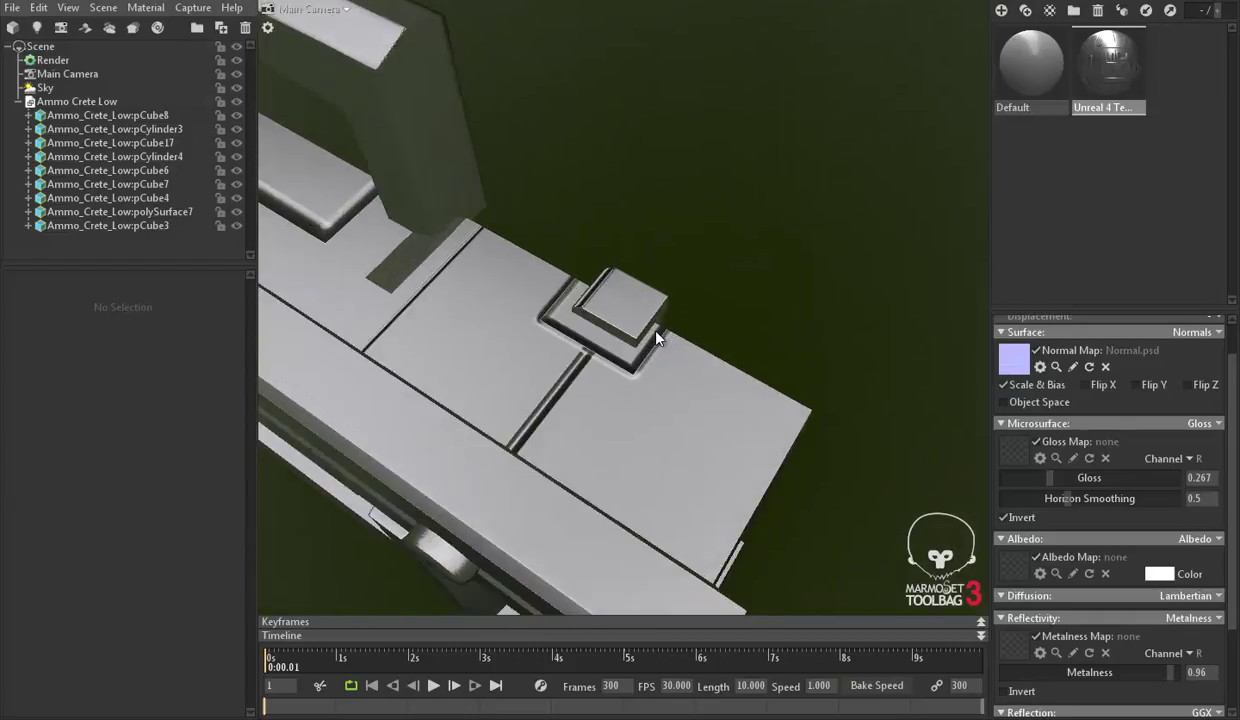
scroll(656, 338, "up", 2)
scroll(664, 360, "up", 2)
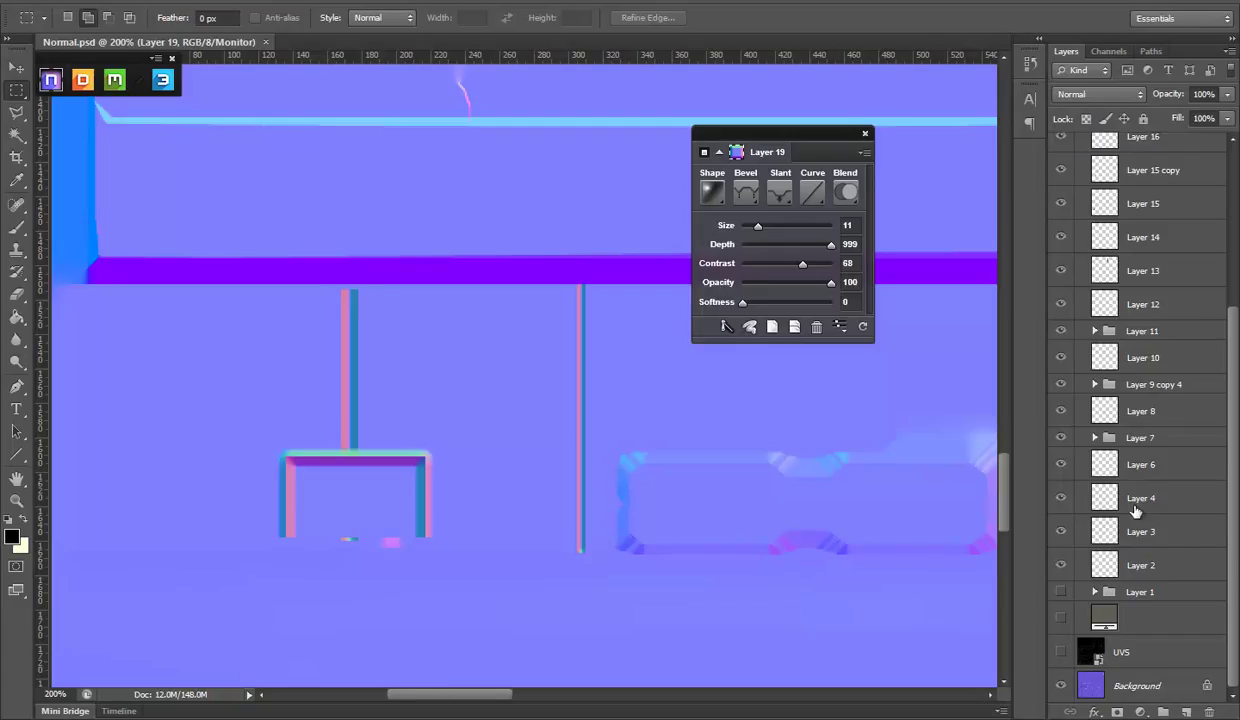
scroll(1136, 511, "up", 5)
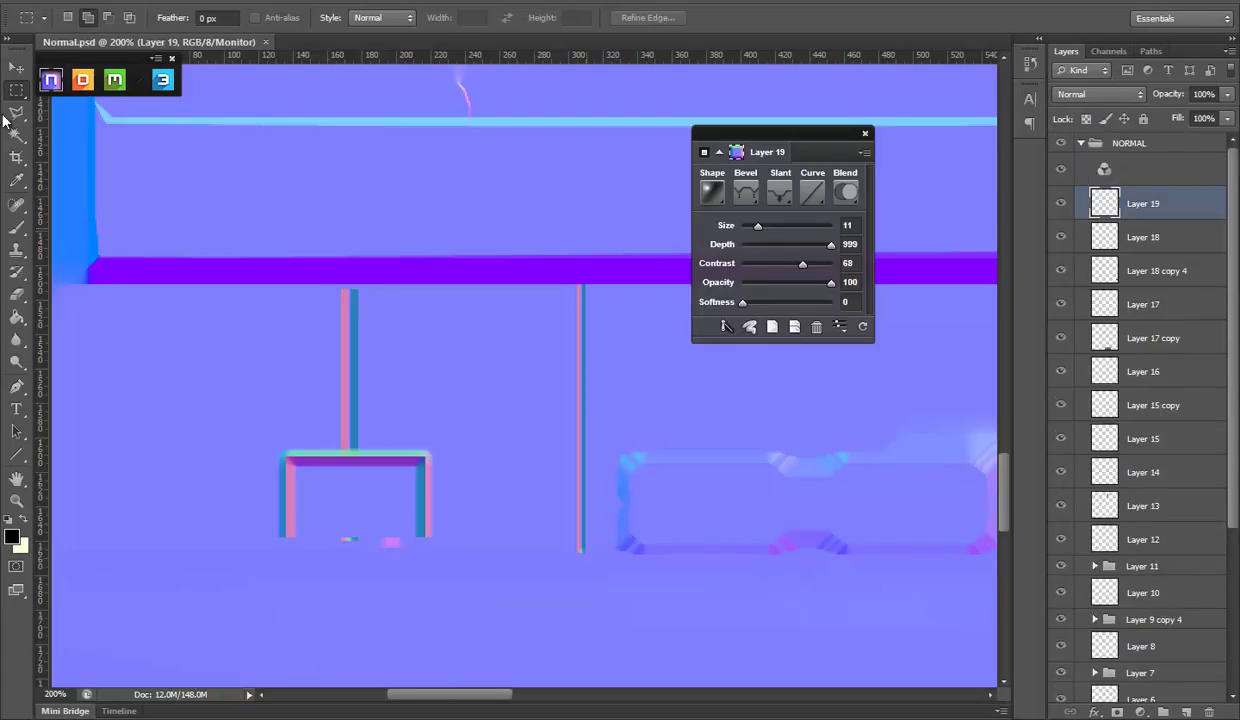
Step: Shorten the plate from the top, pull its left edge in, and save with the transform applied
left_click(16, 67)
scroll(1160, 530, "down", 3)
scroll(1130, 590, "down", 2)
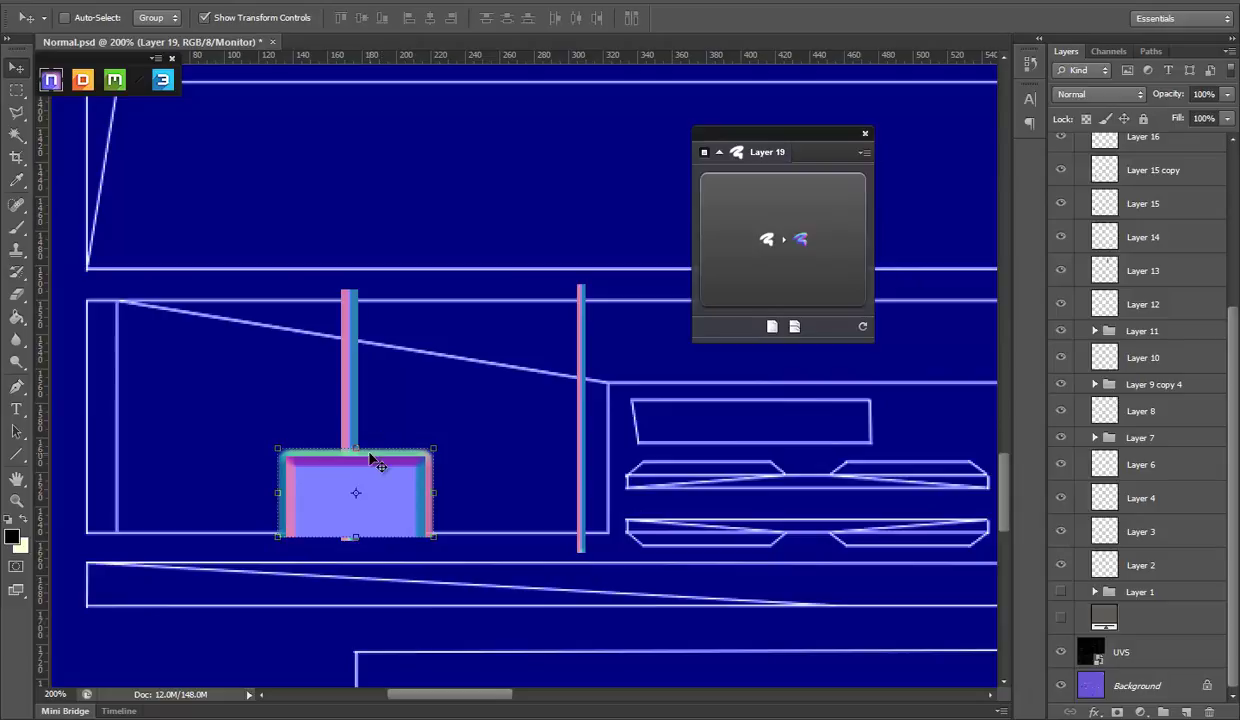
left_click_drag(371, 449, 371, 469)
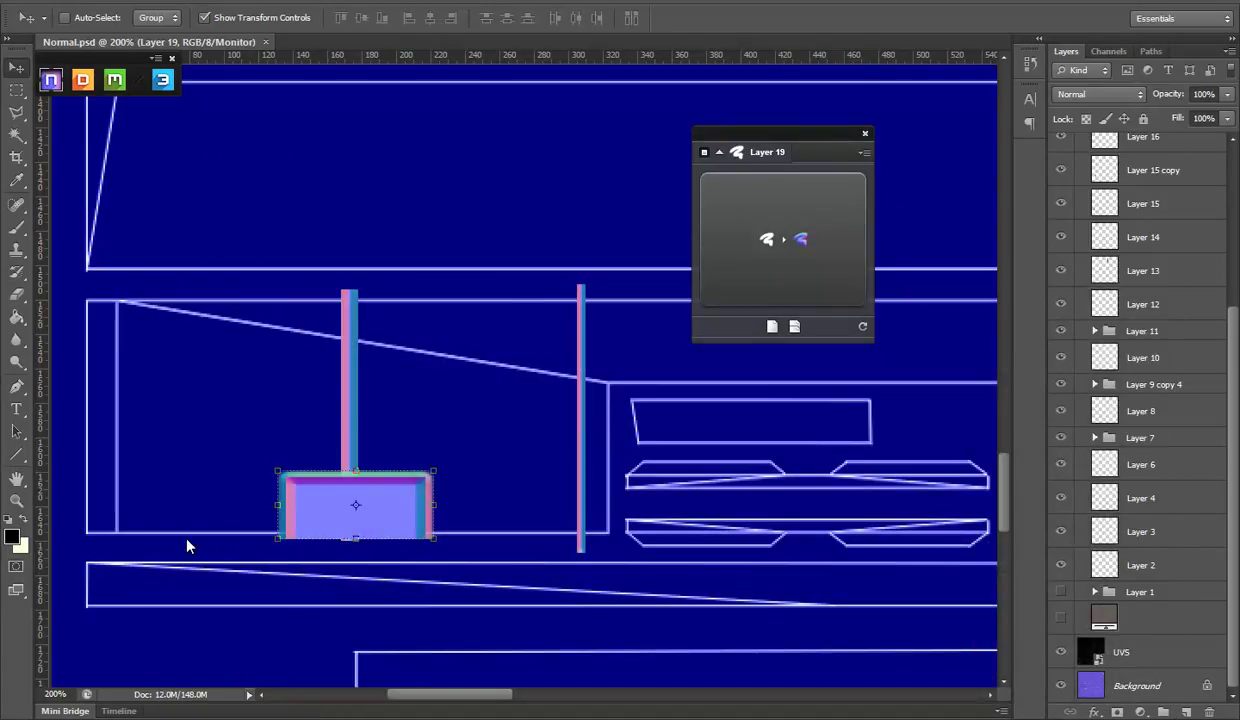
left_click_drag(265, 505, 278, 493)
key("ctrl+s")
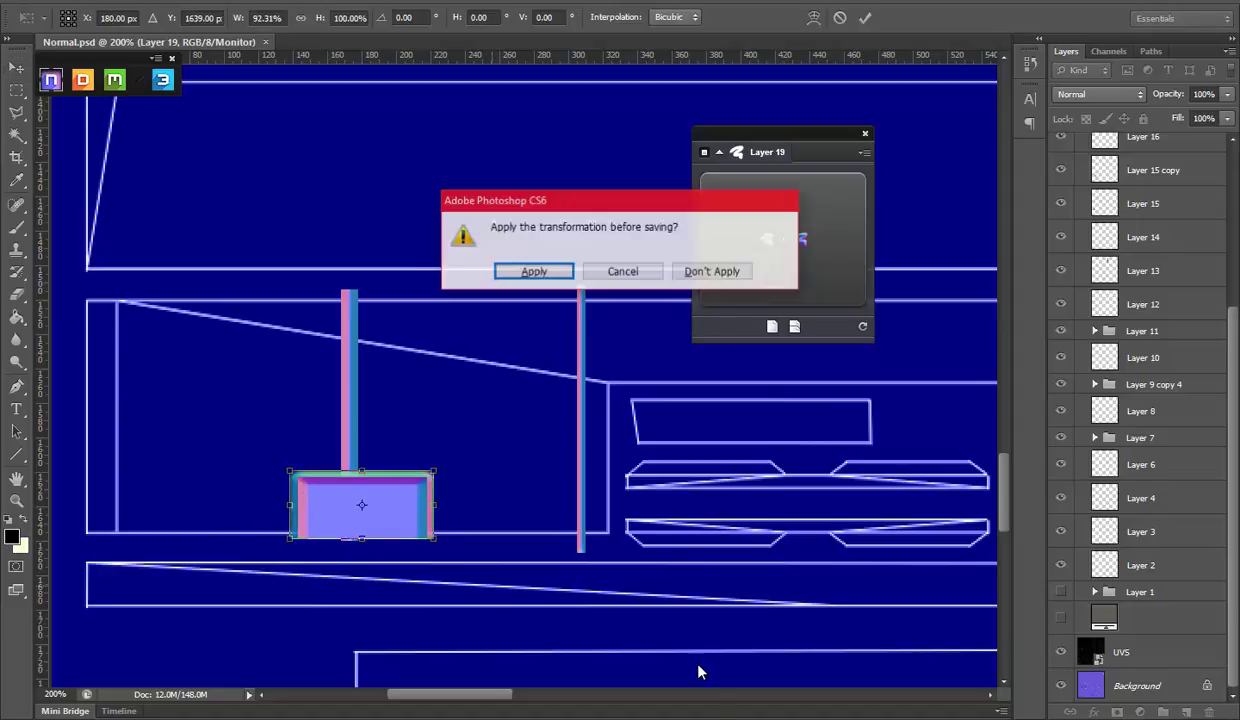
left_click(533, 271)
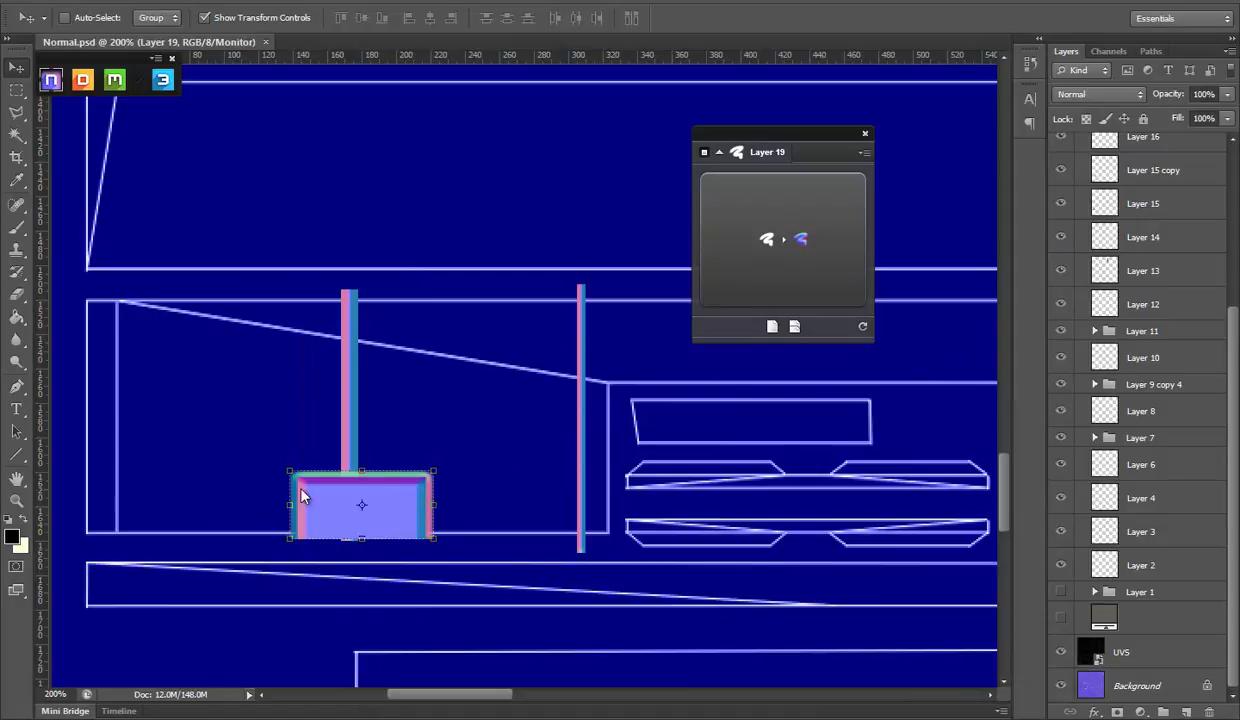
Step: Narrow the plate from its right edge to 88.10% width and save Normal.psd
key("ctrl+t")
left_click_drag(433, 505, 413, 506)
key("ctrl+s")
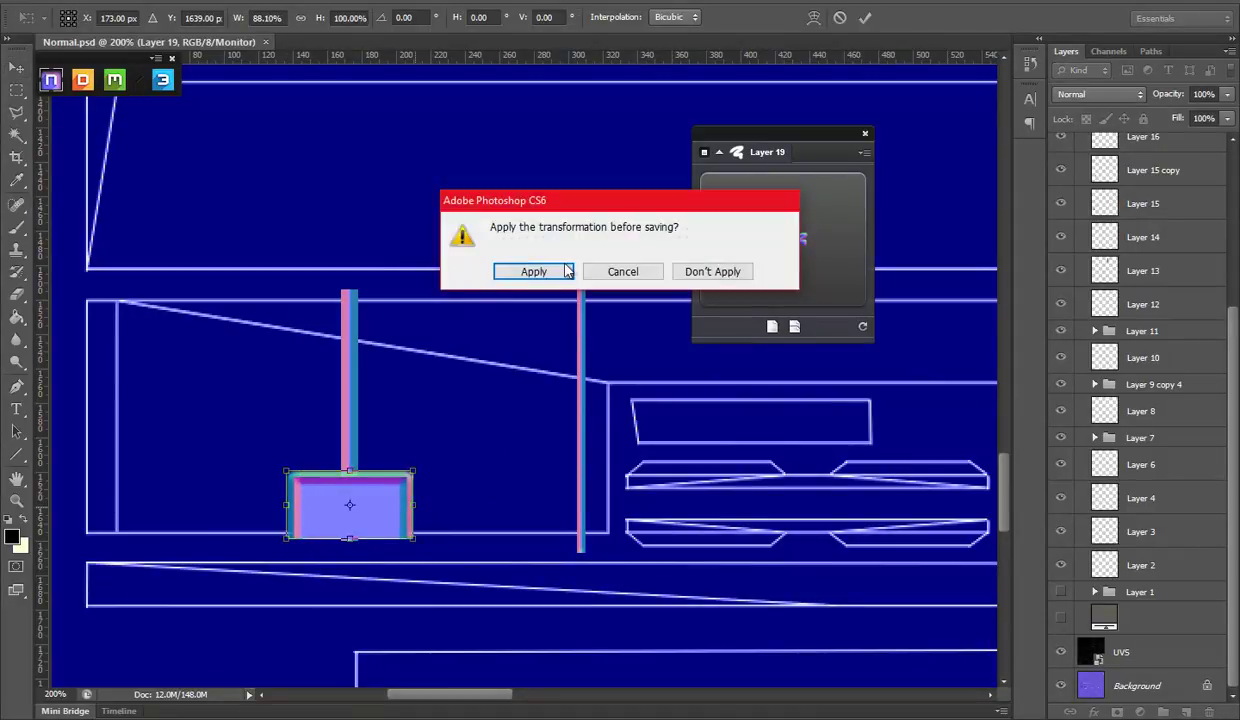
left_click(565, 271)
Step: Hide the UVS layer and orbit Marmoset's camera around the whole crate with its latch plate
key("alt+Tab")
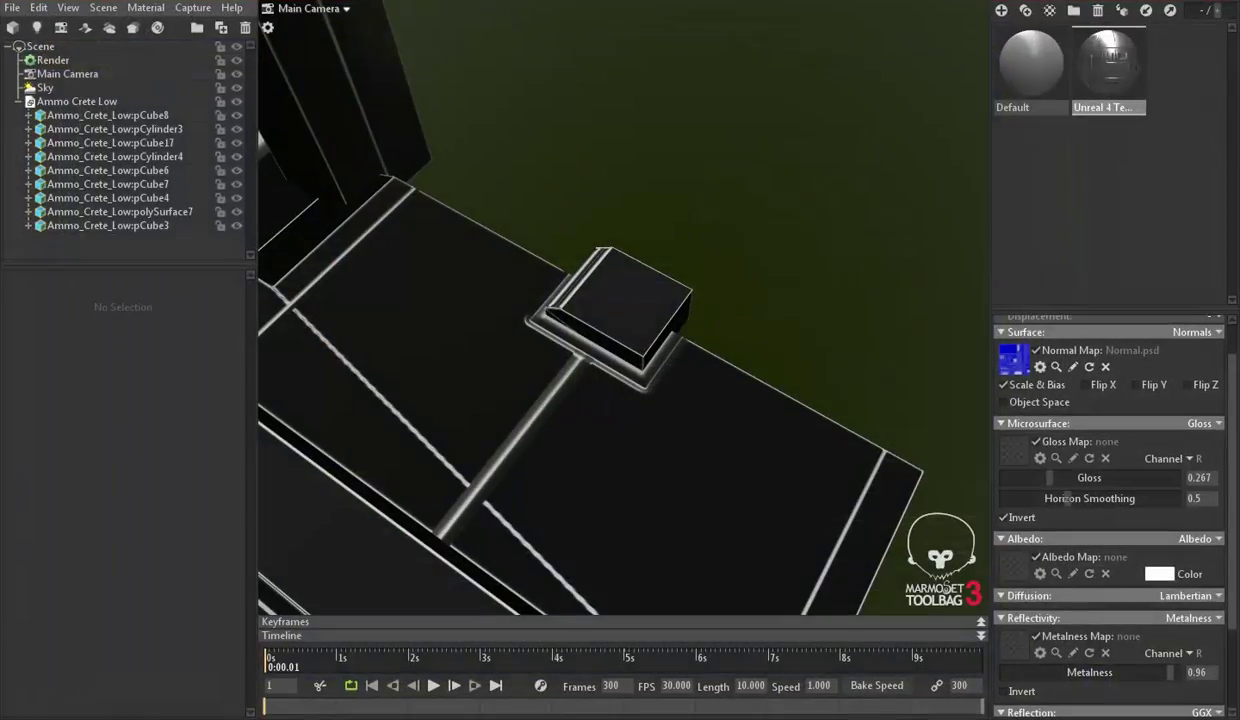
mouse_move(687, 540)
left_mouse_down()
mouse_move(659, 407)
mouse_move(741, 629)
left_mouse_up()
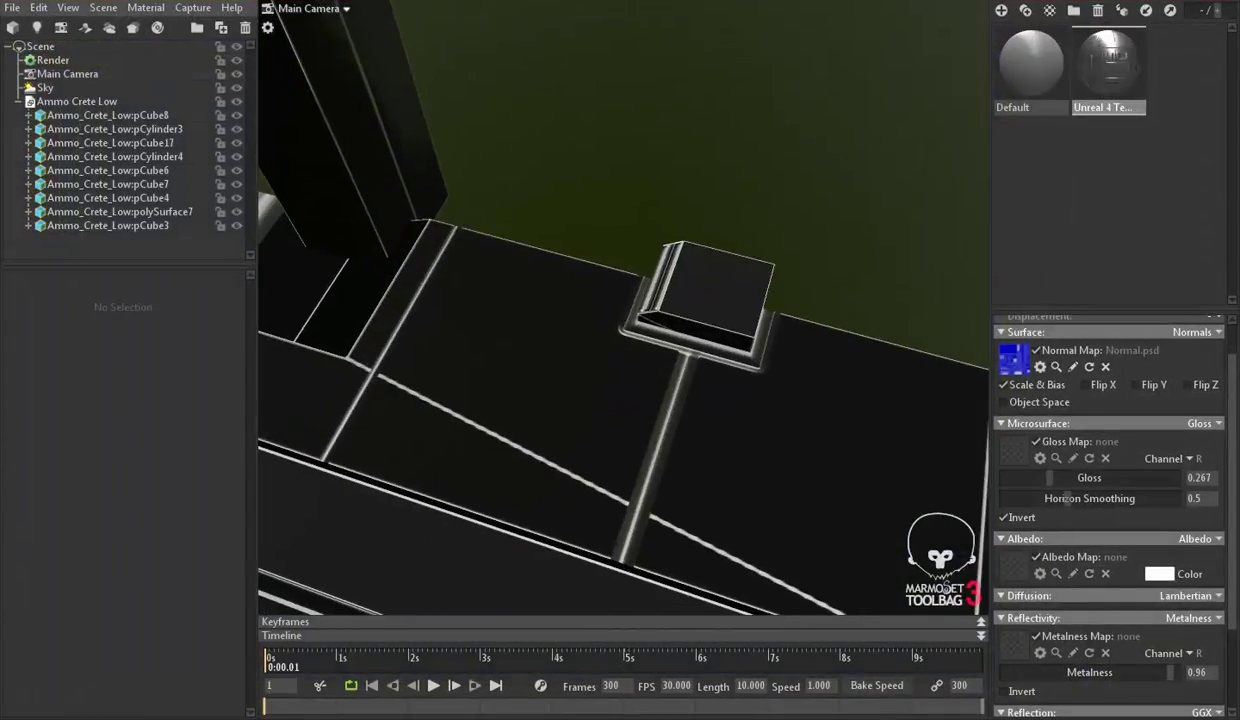
key("alt+Tab")
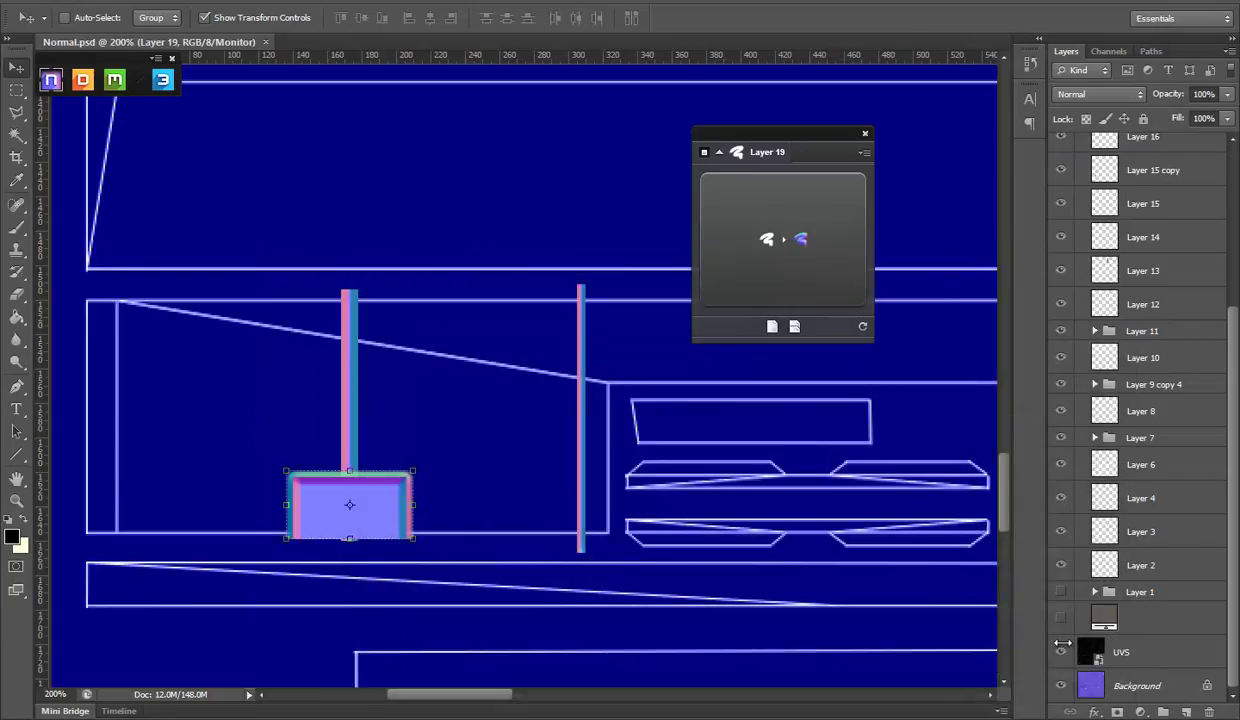
left_click(1061, 652)
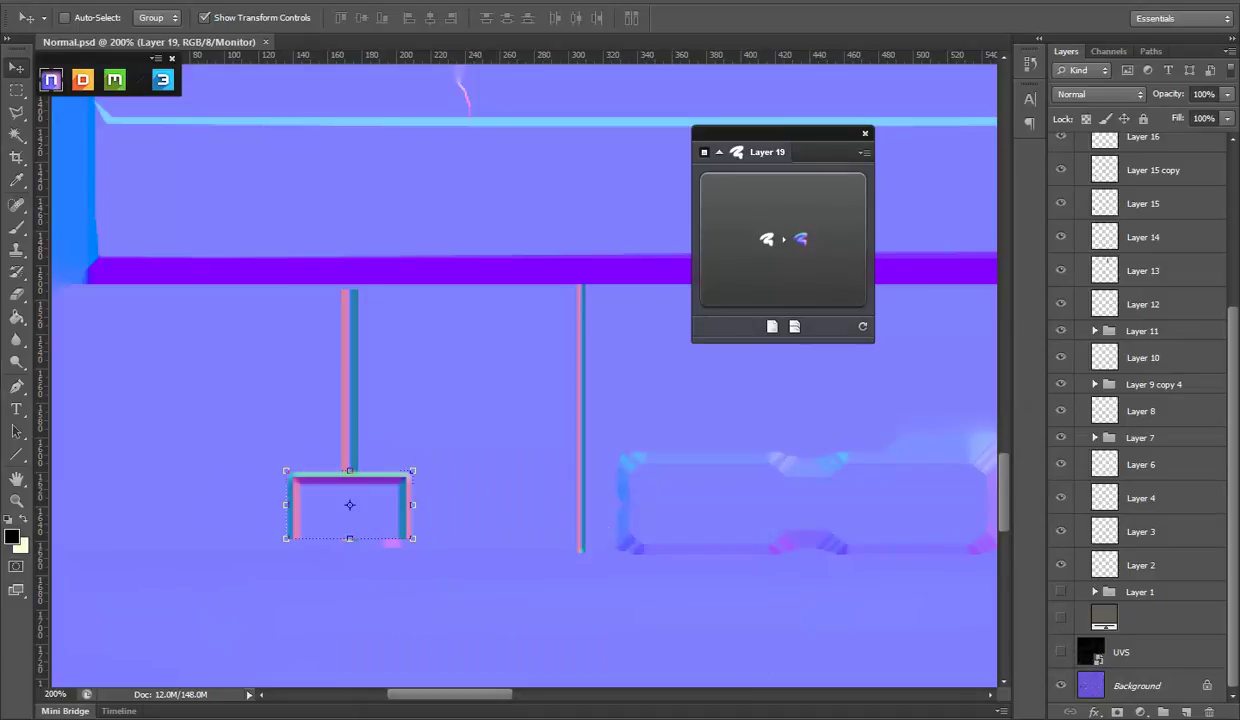
key("alt+Tab")
mouse_move(678, 487)
left_mouse_down()
mouse_move(739, 460)
mouse_move(583, 460)
mouse_move(733, 465)
mouse_move(797, 379)
mouse_move(830, 432)
left_mouse_up()
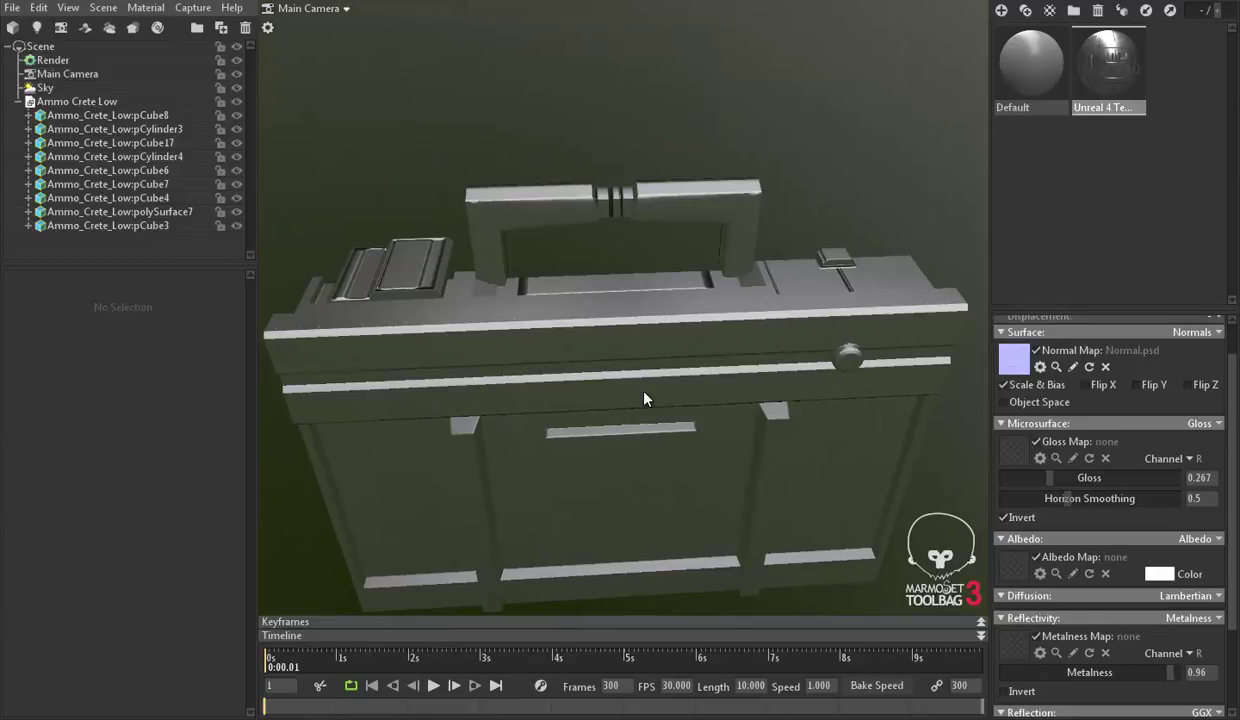
left_click_drag(644, 397, 651, 417)
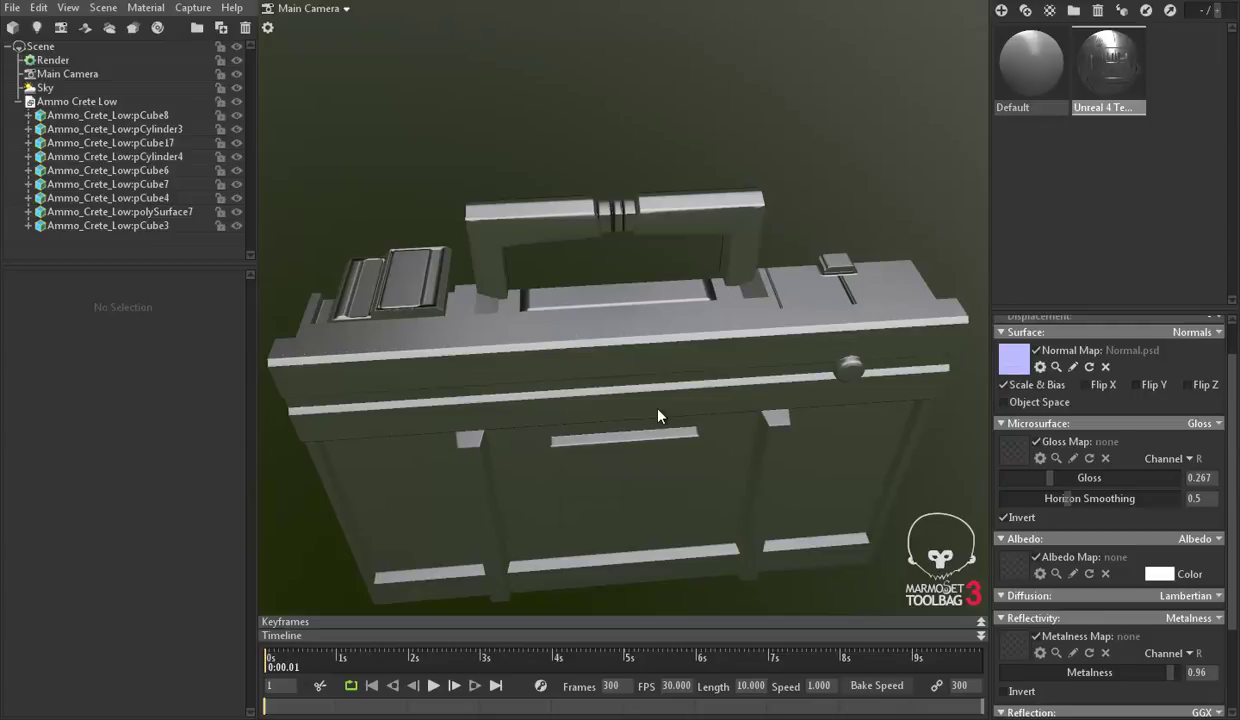
Step: Orbit and zoom the Marmoset view onto the crate's top, side and knob
left_click_drag(658, 415, 617, 382)
scroll(542, 346, "up", 3)
scroll(796, 330, "up", 3)
mouse_move(796, 330)
left_mouse_down()
mouse_move(900, 277)
mouse_move(874, 189)
mouse_move(850, 230)
mouse_move(692, 324)
mouse_move(703, 338)
mouse_move(576, 269)
mouse_move(613, 349)
mouse_move(645, 305)
mouse_move(626, 310)
left_mouse_up()
scroll(629, 318, "up", 2)
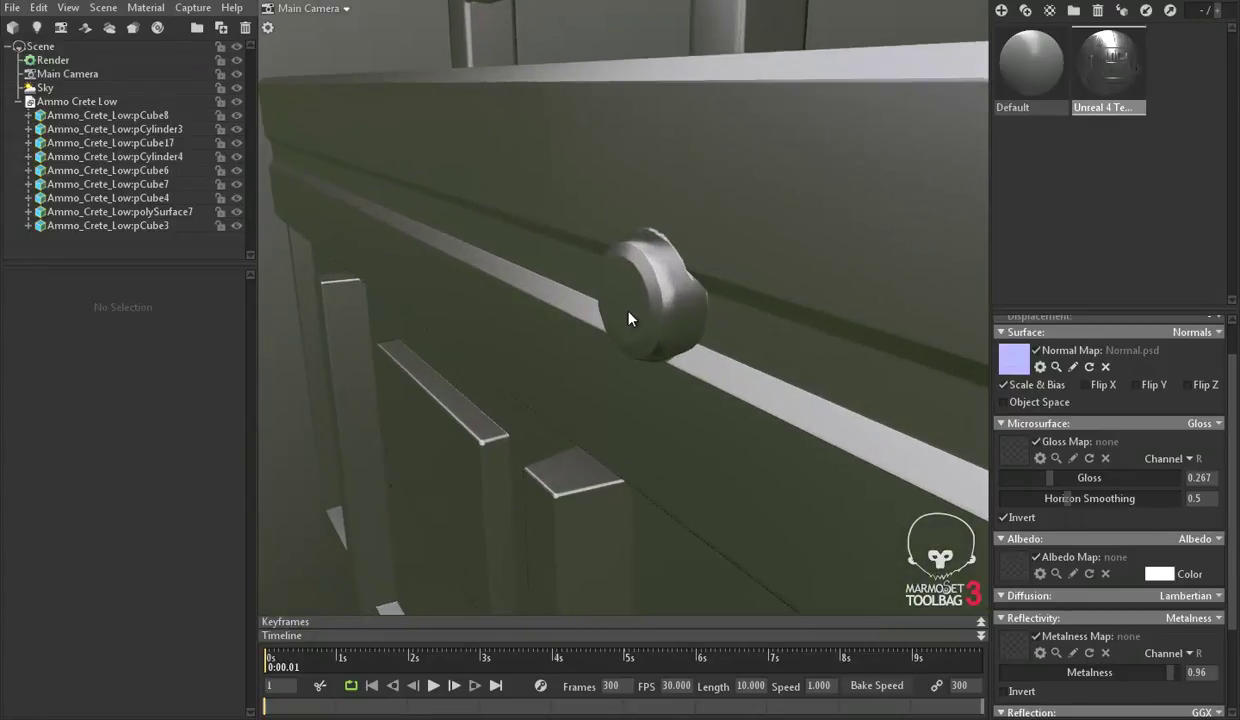
scroll(629, 318, "up", 1)
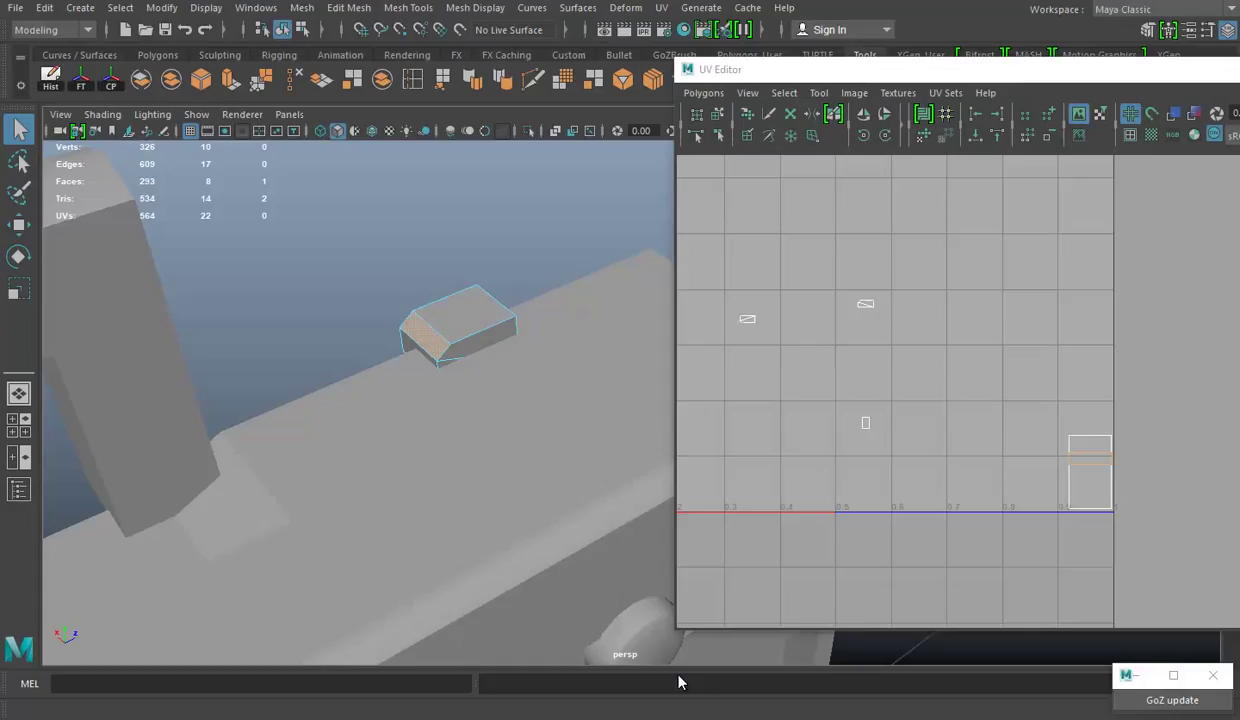
Step: Select the small round knob and frame the view on it
mouse_move(543, 393)
left_mouse_down()
mouse_move(479, 385)
mouse_move(410, 213)
left_mouse_up()
left_click(410, 213)
right_click(410, 213)
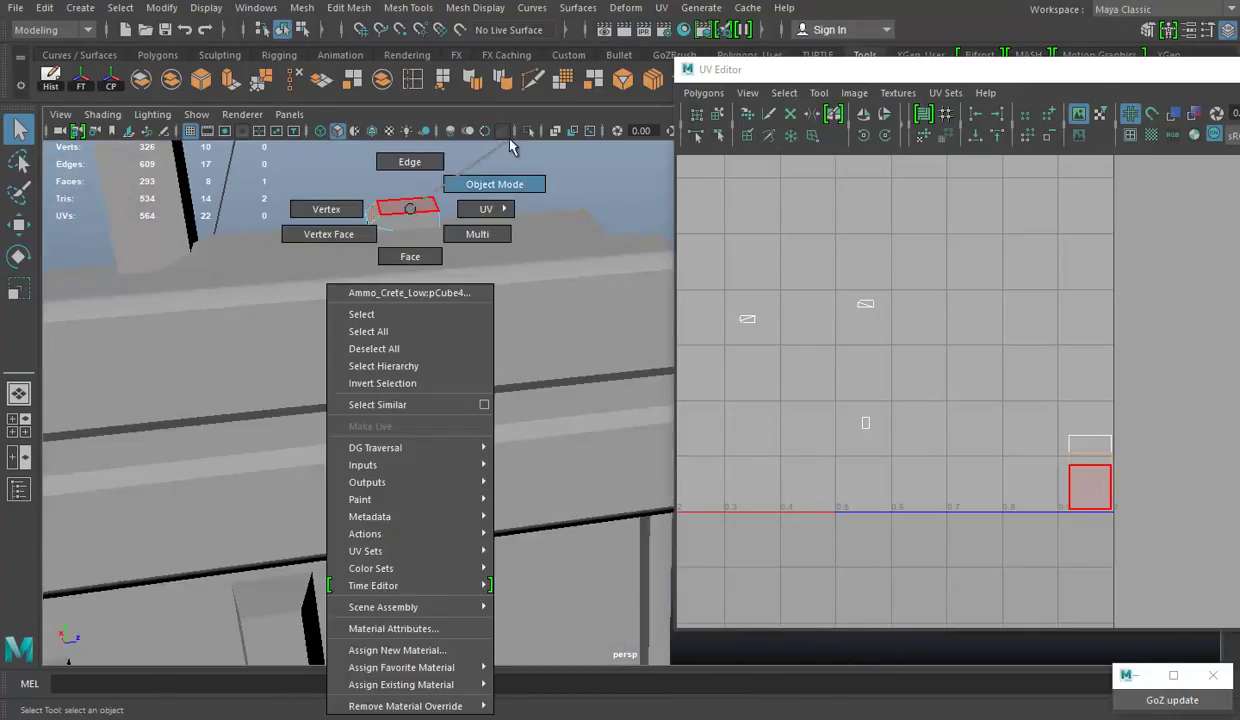
left_click(410, 415)
key("f")
key("f")
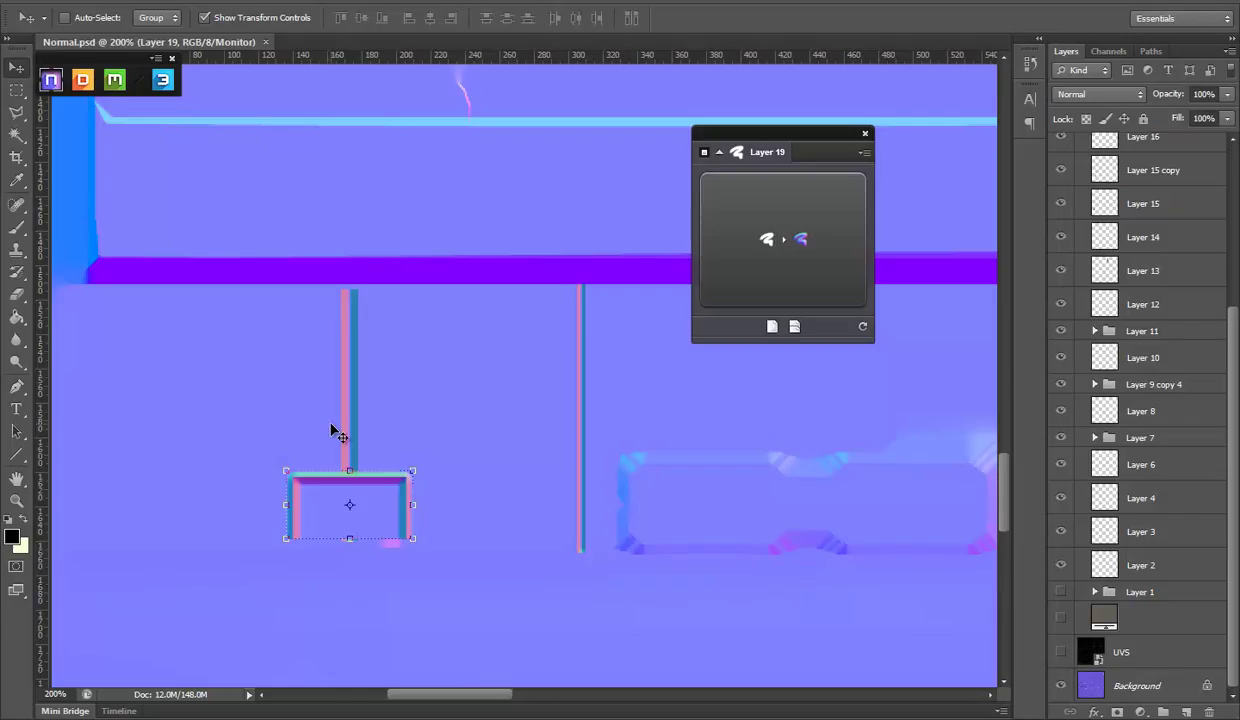
Step: Show the UVS wireframe, zoom out, and add empty Layer 20 above Layer 19
left_click(16, 500)
left_click(684, 549, "alt")
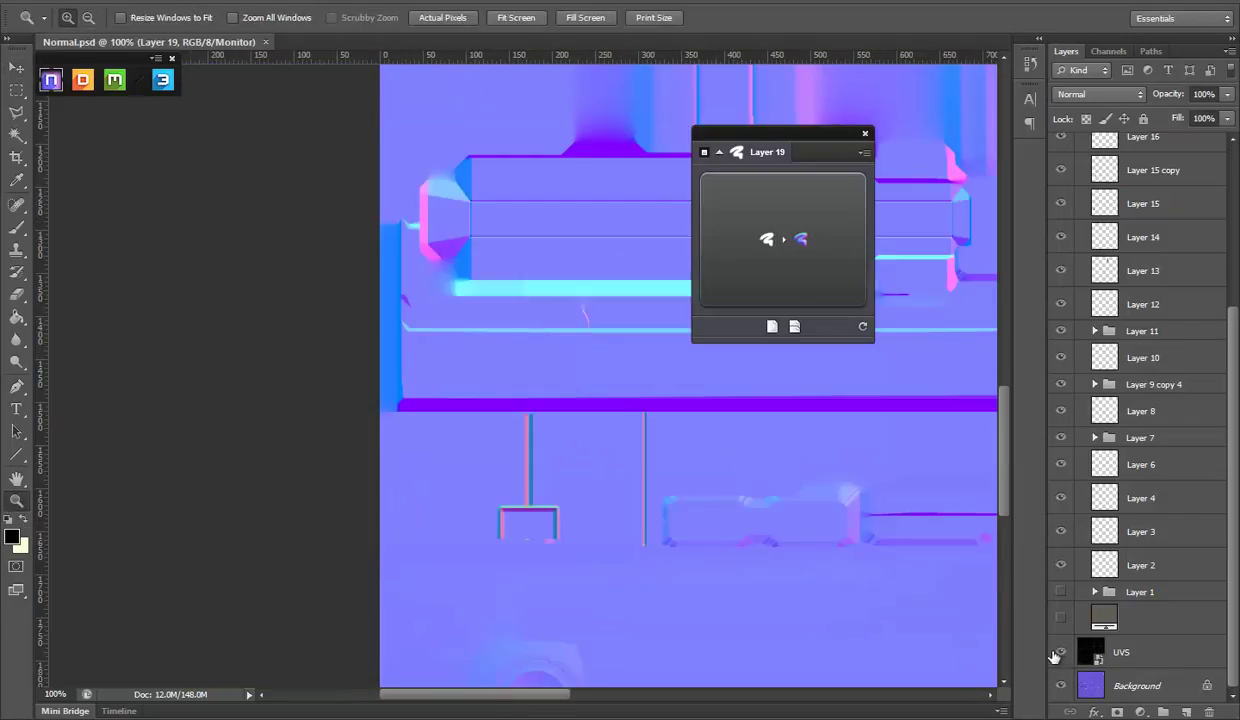
scroll(415, 498, "up", 3)
scroll(401, 559, "right", 10)
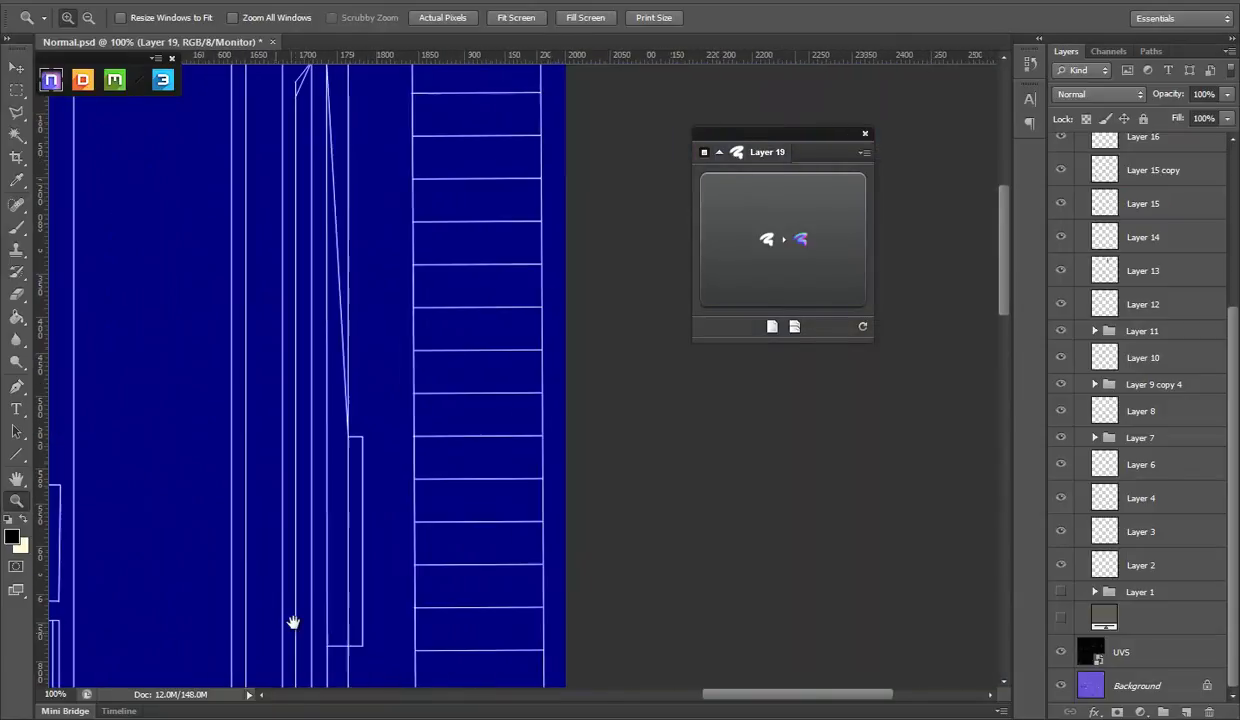
left_click(510, 307, "alt")
scroll(1163, 304, "up", 3)
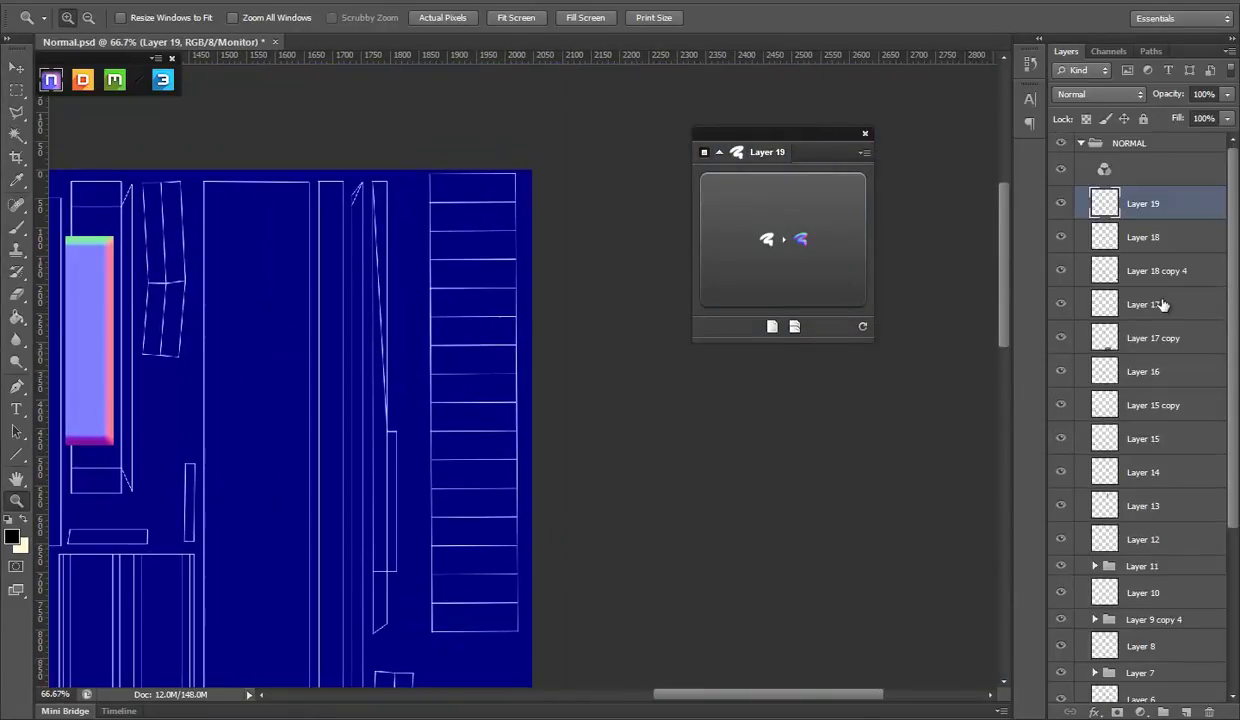
left_click(1188, 711)
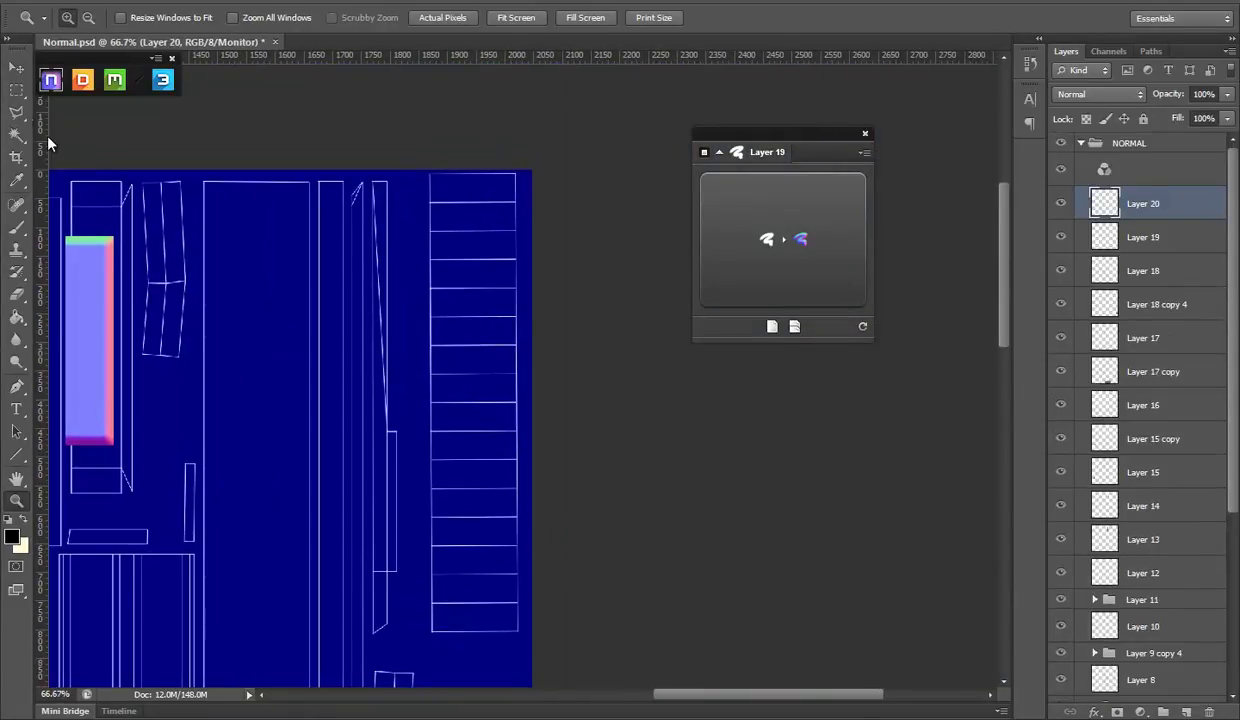
left_click(16, 89)
Step: Marquee the top box of the UV column and zoom in on it
mouse_move(461, 236)
left_mouse_down()
mouse_move(461, 207)
mouse_move(514, 204)
left_mouse_up()
key("z")
left_click(491, 199)
left_click_drag(513, 250, 519, 274)
key("v")
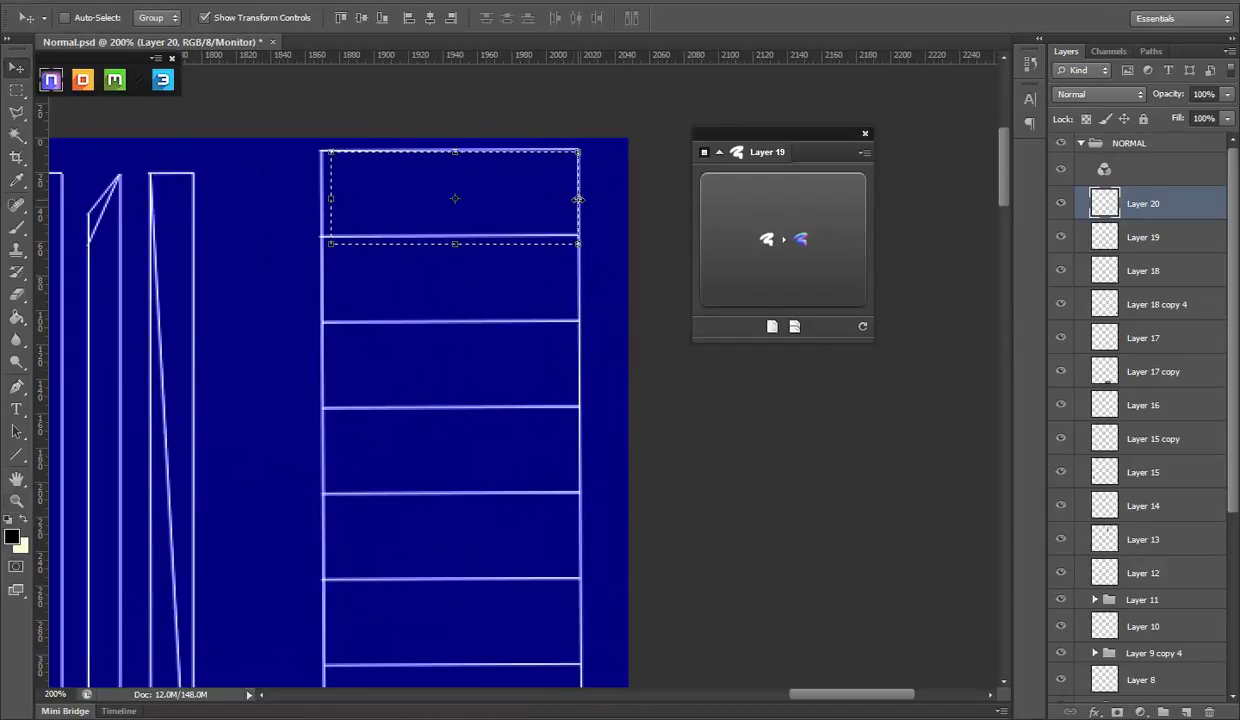
left_click(574, 203)
left_click(588, 271)
Step: Turn the selection into a Chisel NDo bevel fitted to the box, then duplicate it 60 px lower
left_click(764, 244)
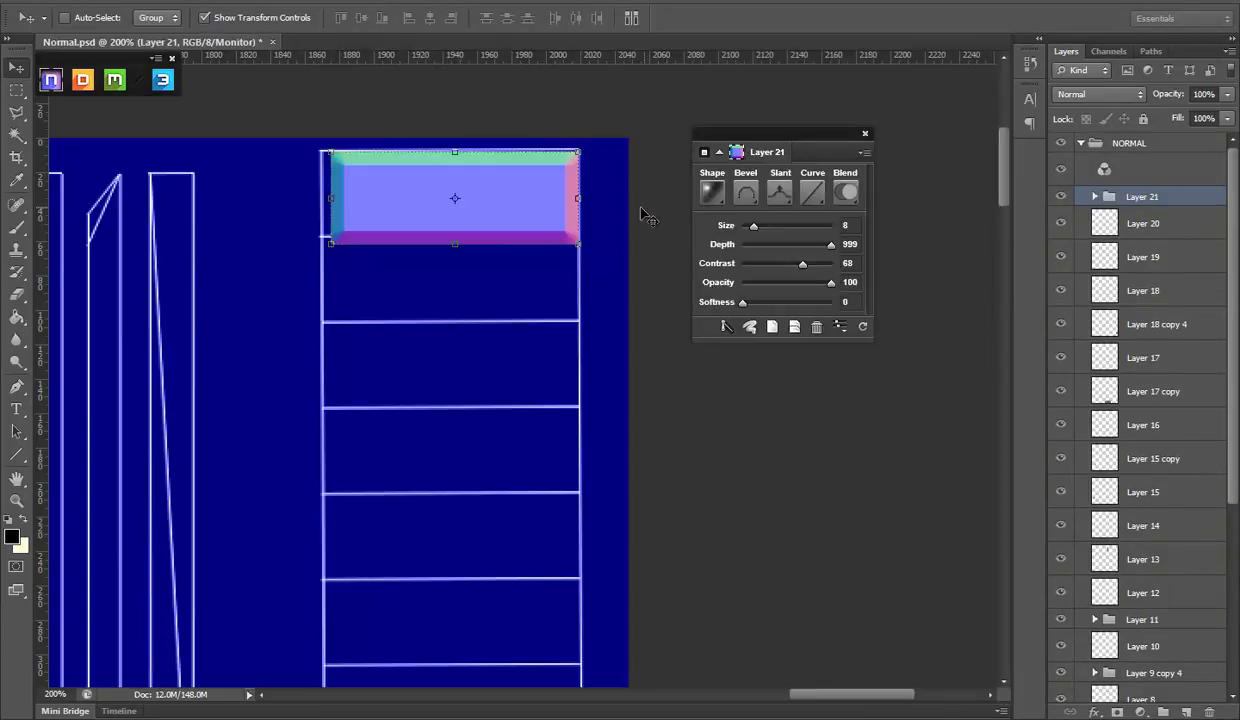
left_click(702, 193)
left_click(660, 248)
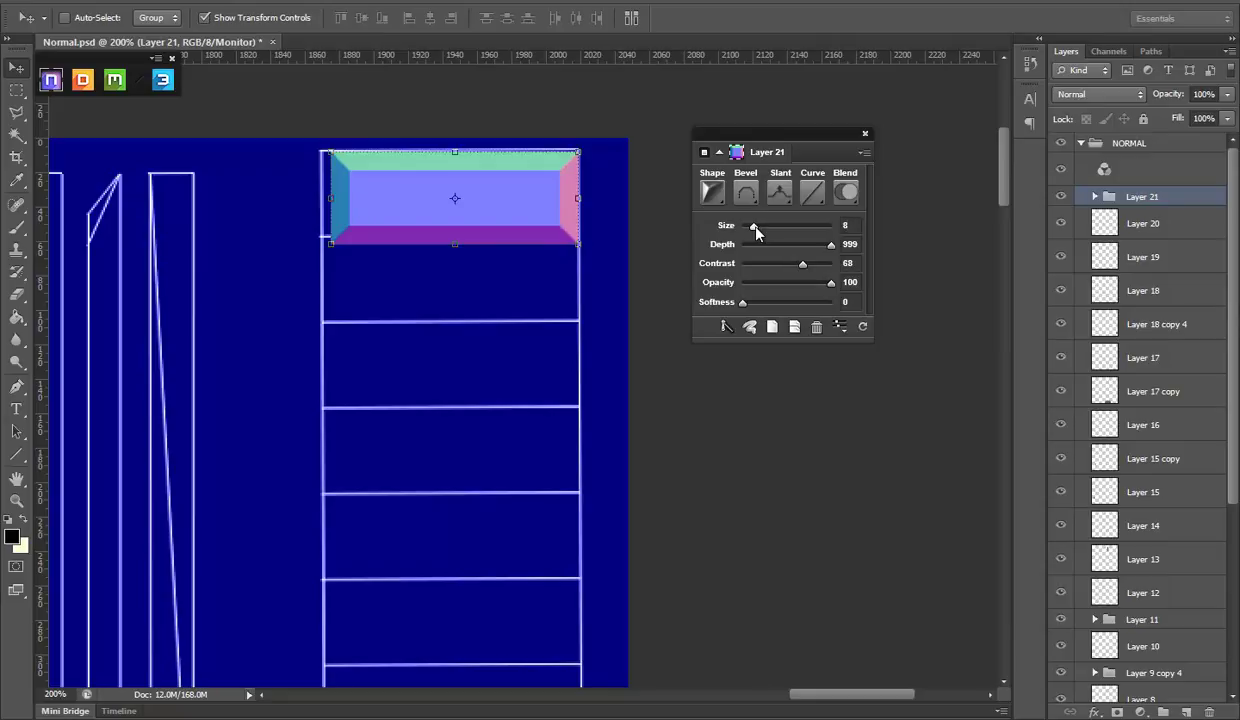
left_click_drag(331, 198, 325, 198)
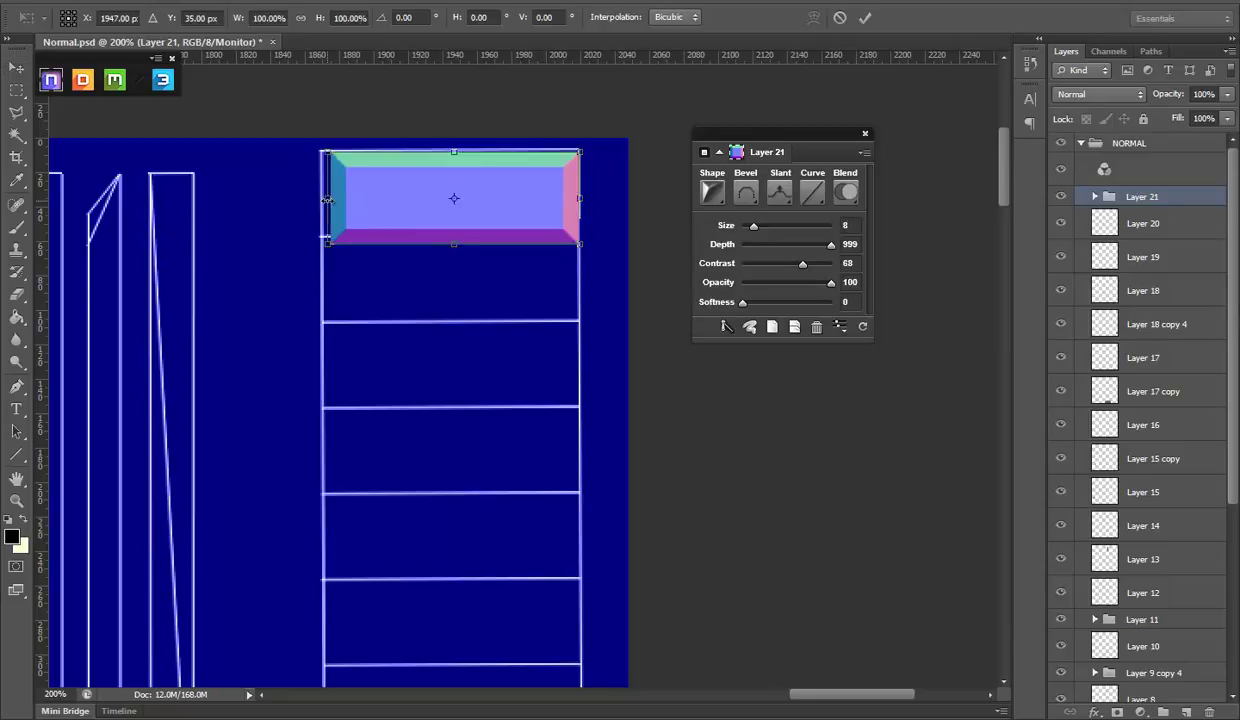
left_click_drag(586, 196, 583, 197)
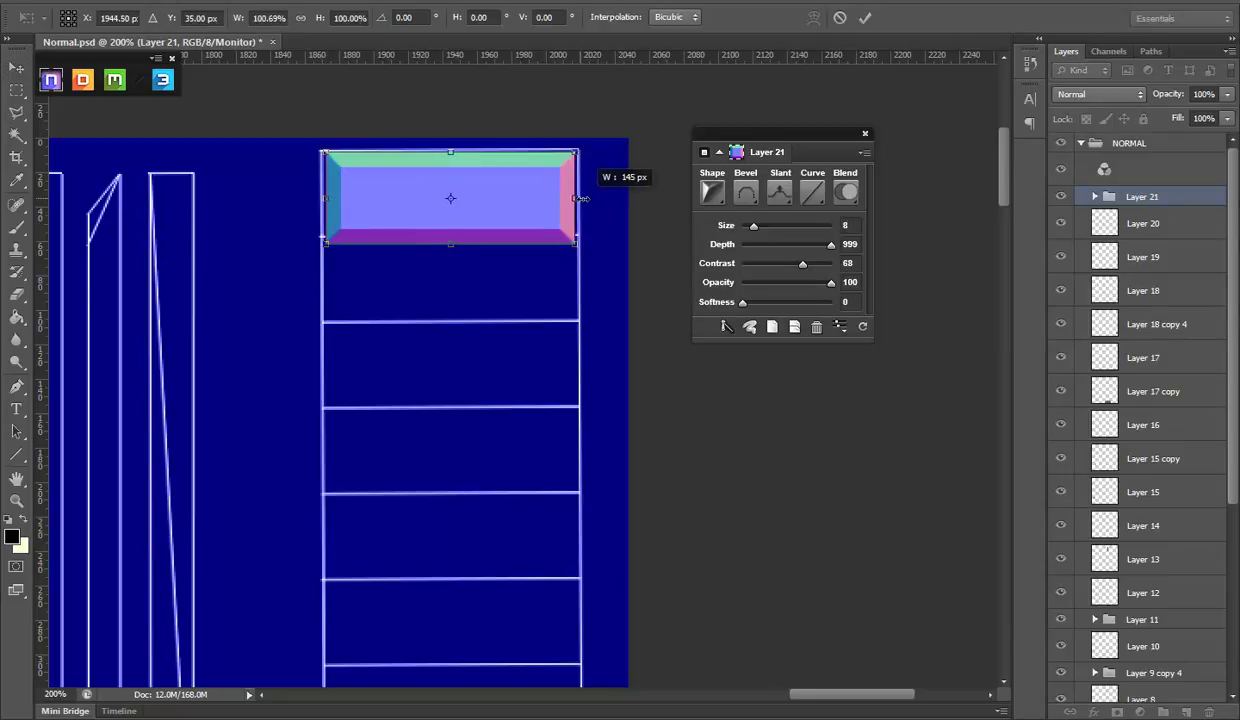
key("Return")
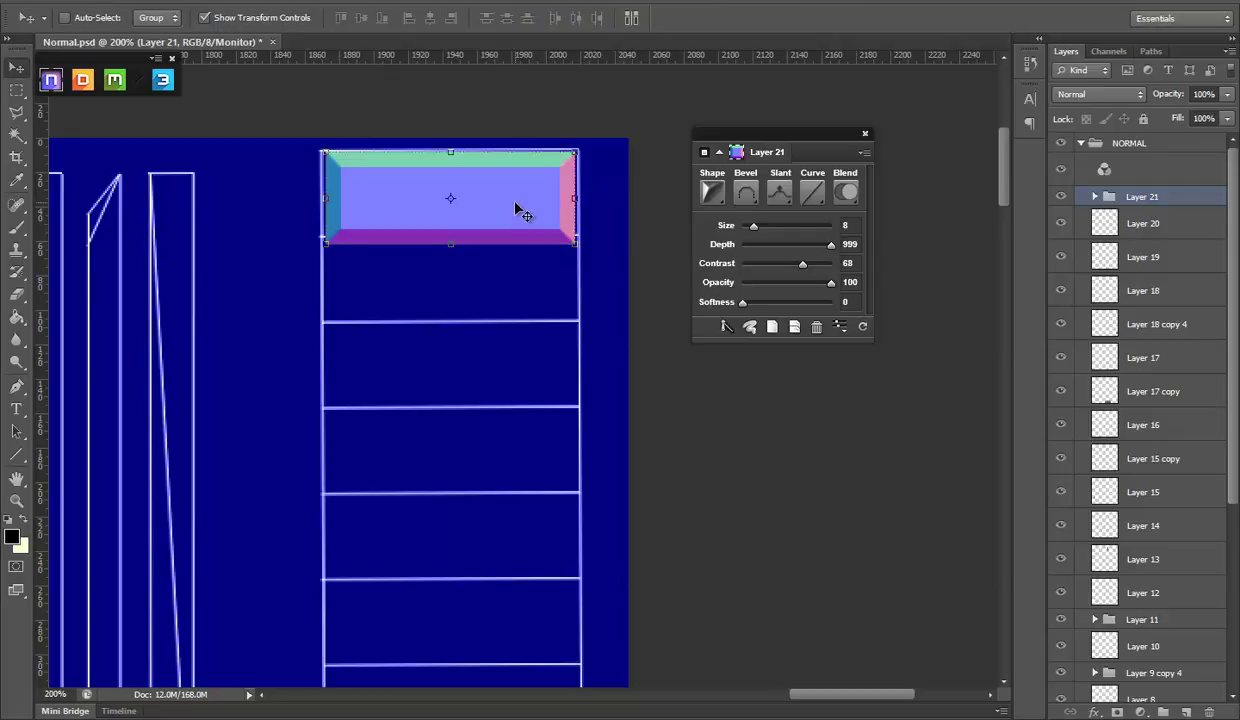
left_click_drag(534, 208, 538, 396)
Step: Select the three bevel strip layers and align them with the column's top boxes
key("z")
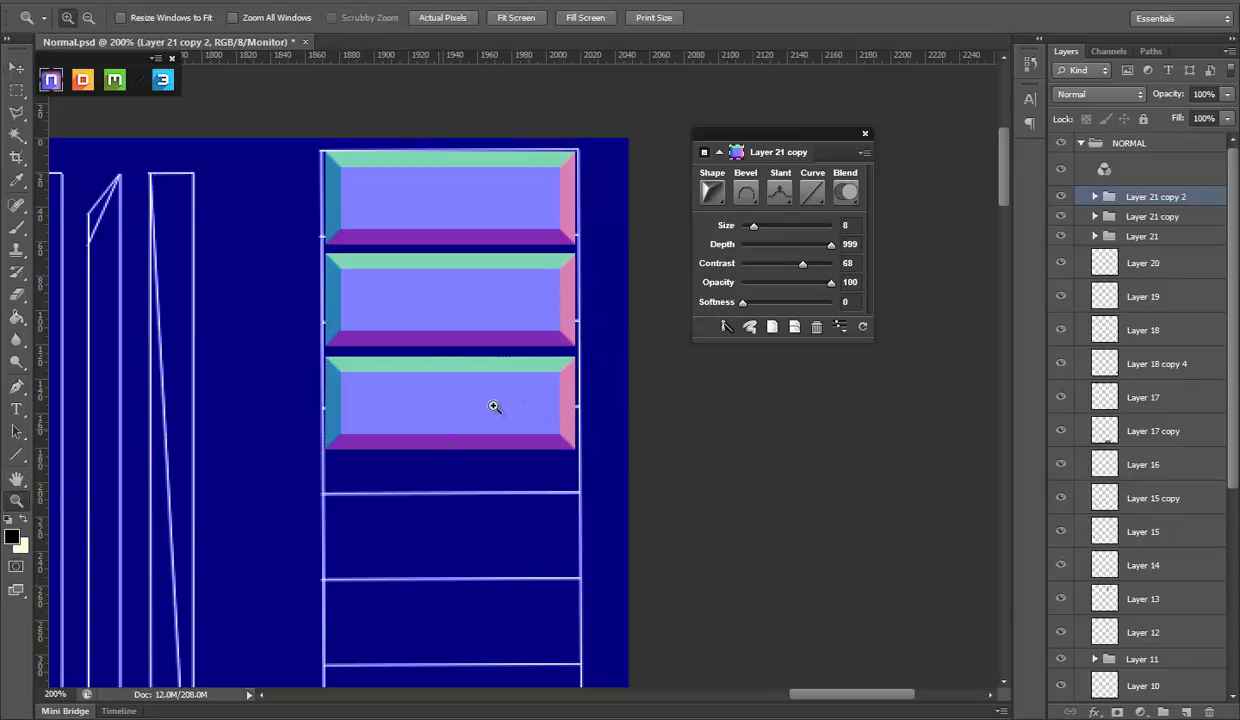
left_click(424, 407, "alt")
left_click_drag(452, 323, 446, 276)
key("v")
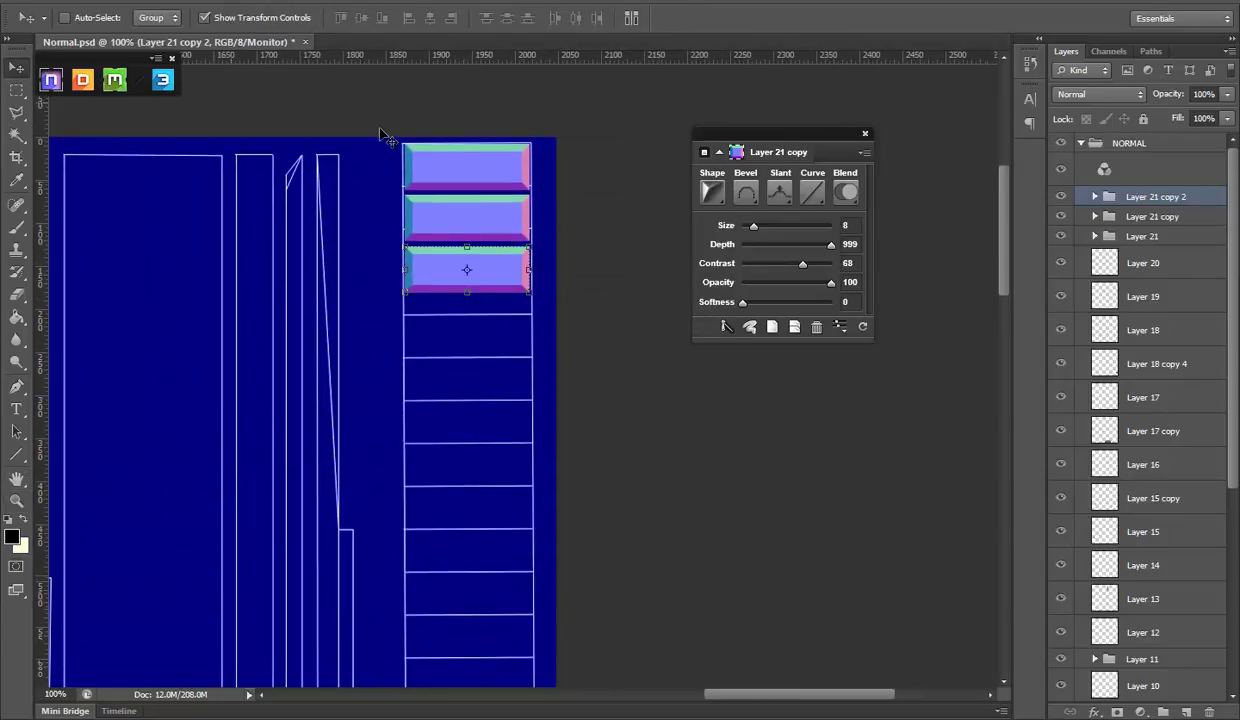
left_click(1137, 236, "shift")
left_click_drag(545, 399, 545, 341)
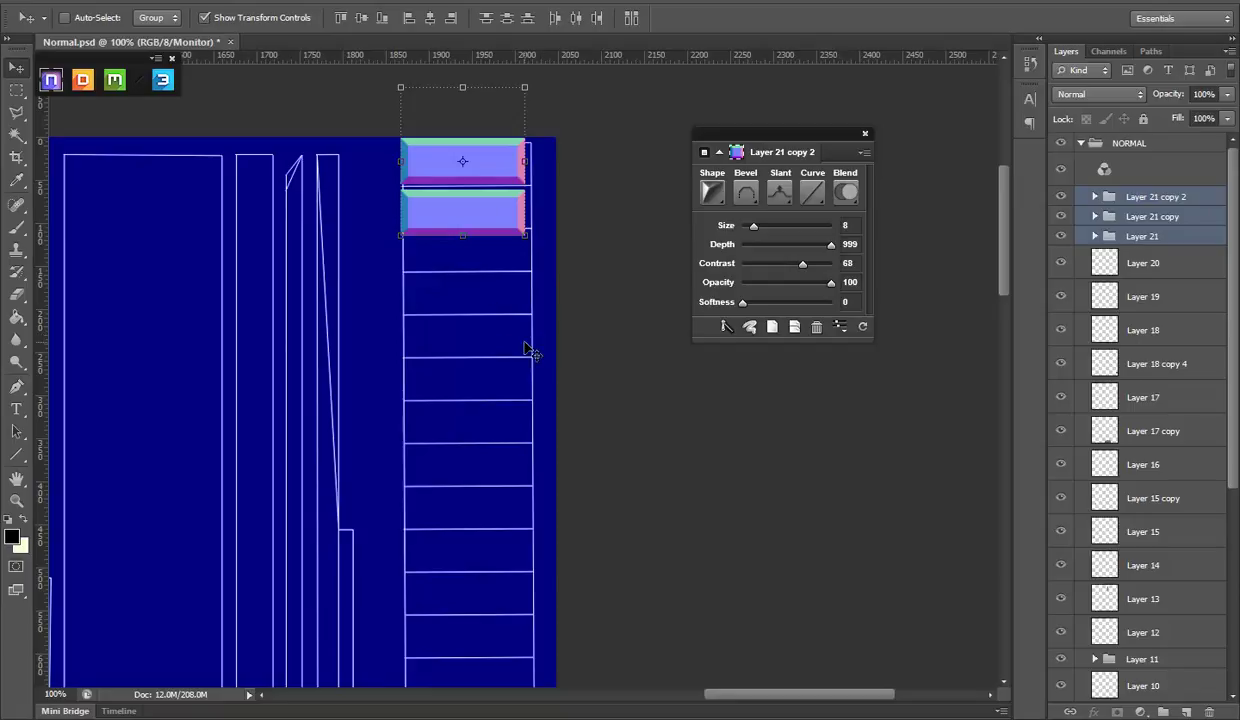
mouse_move(487, 272)
left_mouse_down()
mouse_move(522, 293)
mouse_move(533, 346)
left_mouse_up()
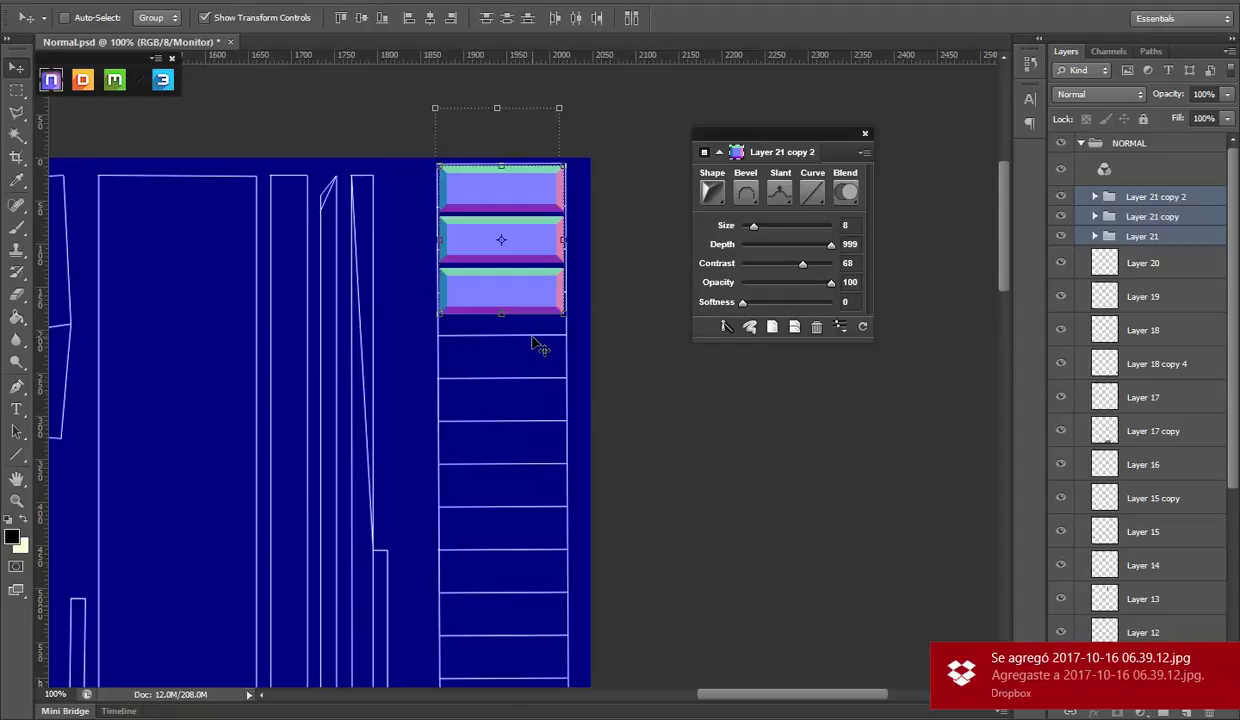
Step: Duplicate the strips down the column into the remaining boxes and select the extra bottom copy
left_click_drag(530, 361, 531, 517)
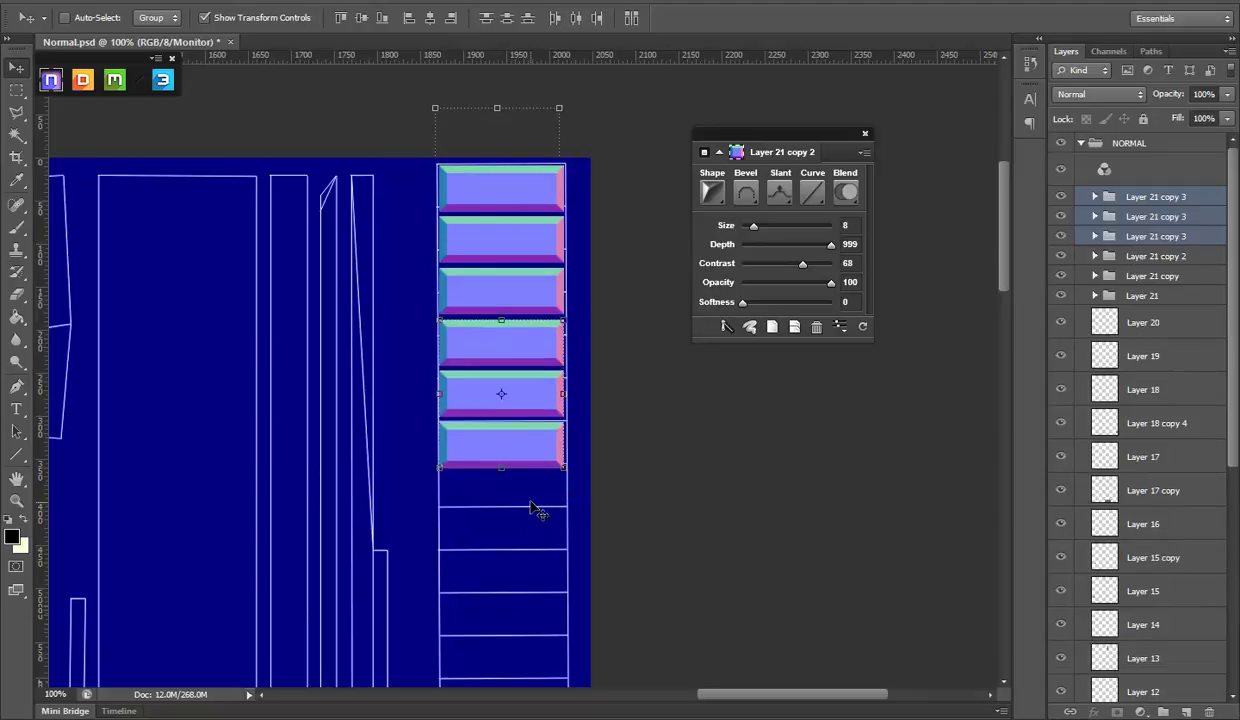
left_click_drag(657, 502, 657, 341)
mouse_move(557, 357)
left_mouse_down()
mouse_move(558, 550)
mouse_move(639, 429)
mouse_move(639, 329)
mouse_move(590, 642)
mouse_move(604, 668)
left_mouse_up()
key("Down")
key("Down")
key("Down")
key("Down")
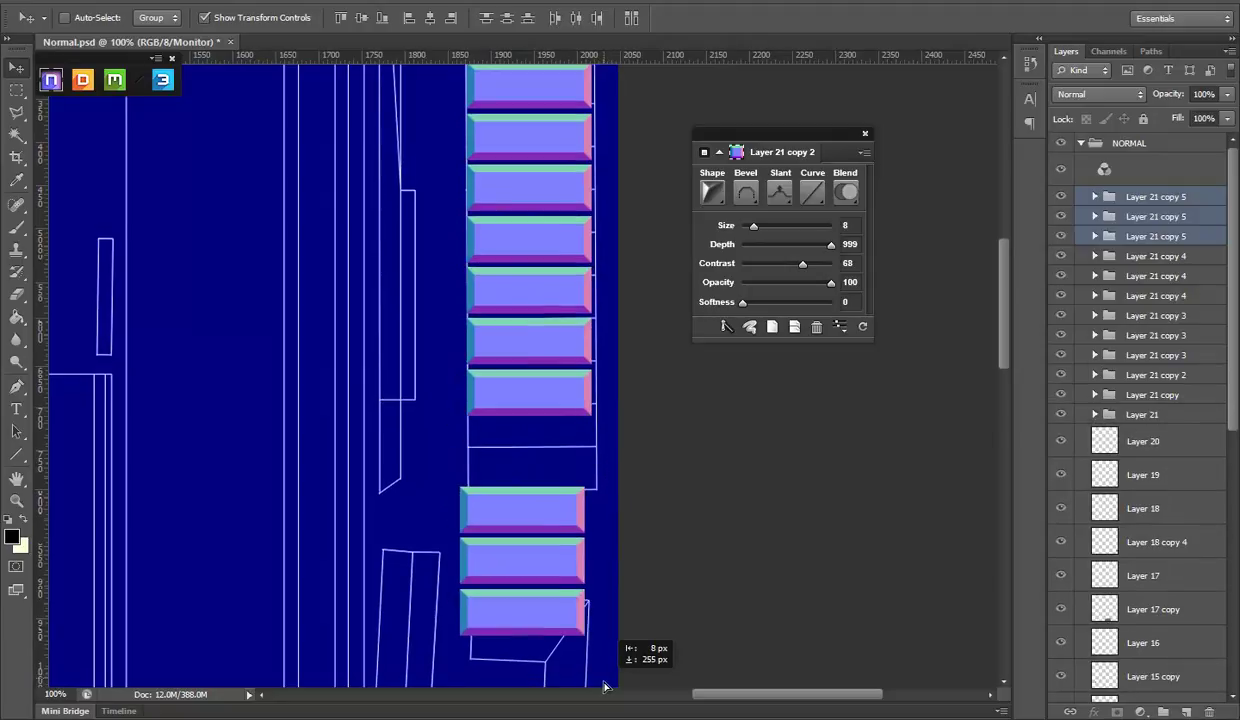
left_click_drag(632, 443, 633, 433)
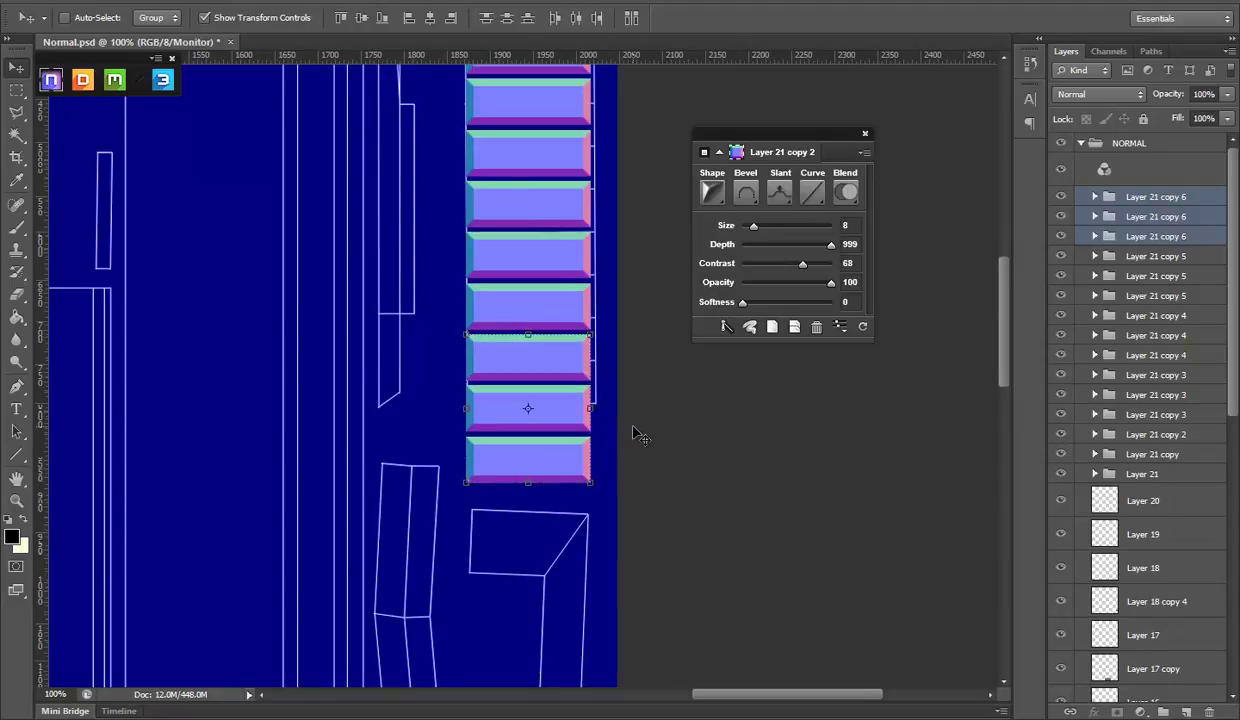
left_click(1172, 201)
Step: Delete the extra bottom bevel strip and zoom out to the whole layout
left_click(1170, 203)
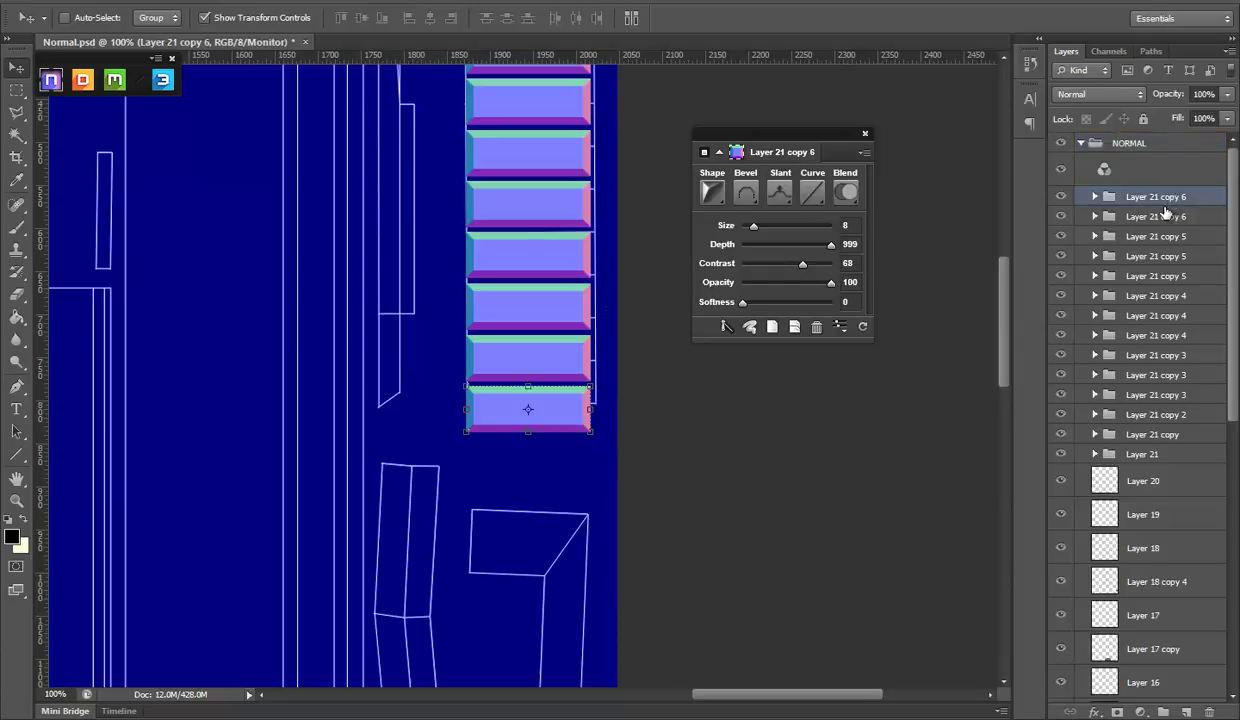
key("Delete")
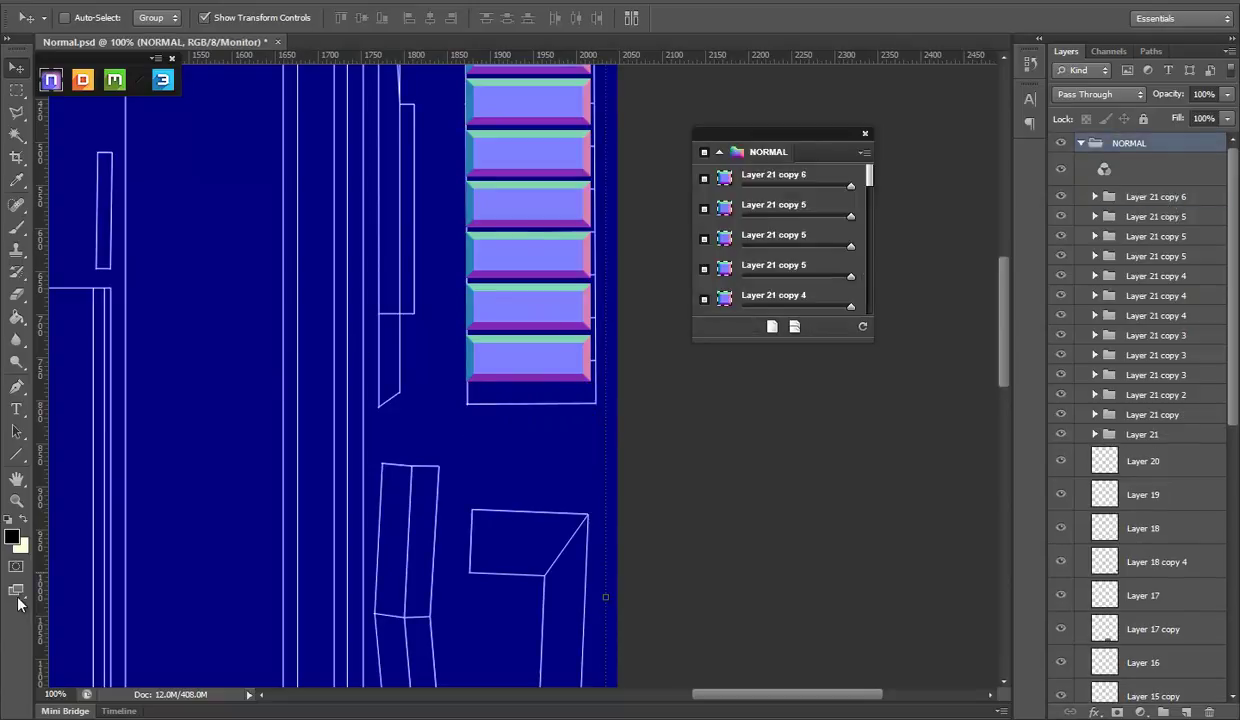
left_click(17, 501)
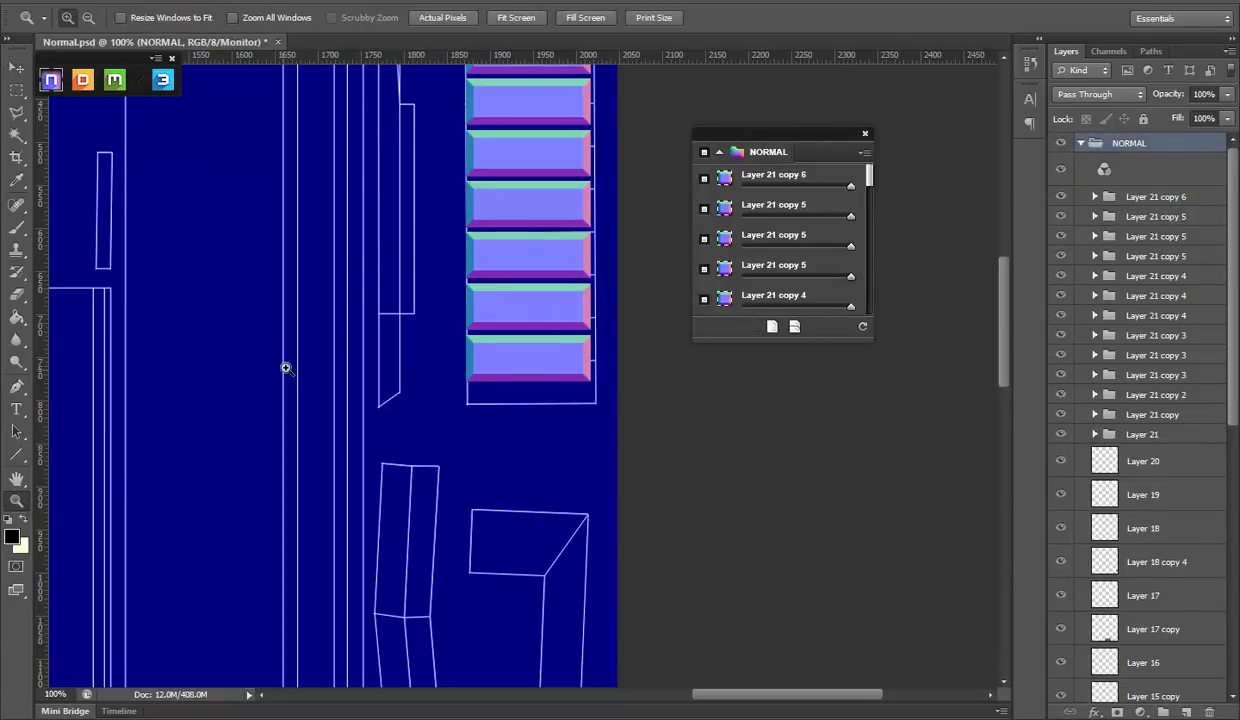
left_click(446, 257, "alt")
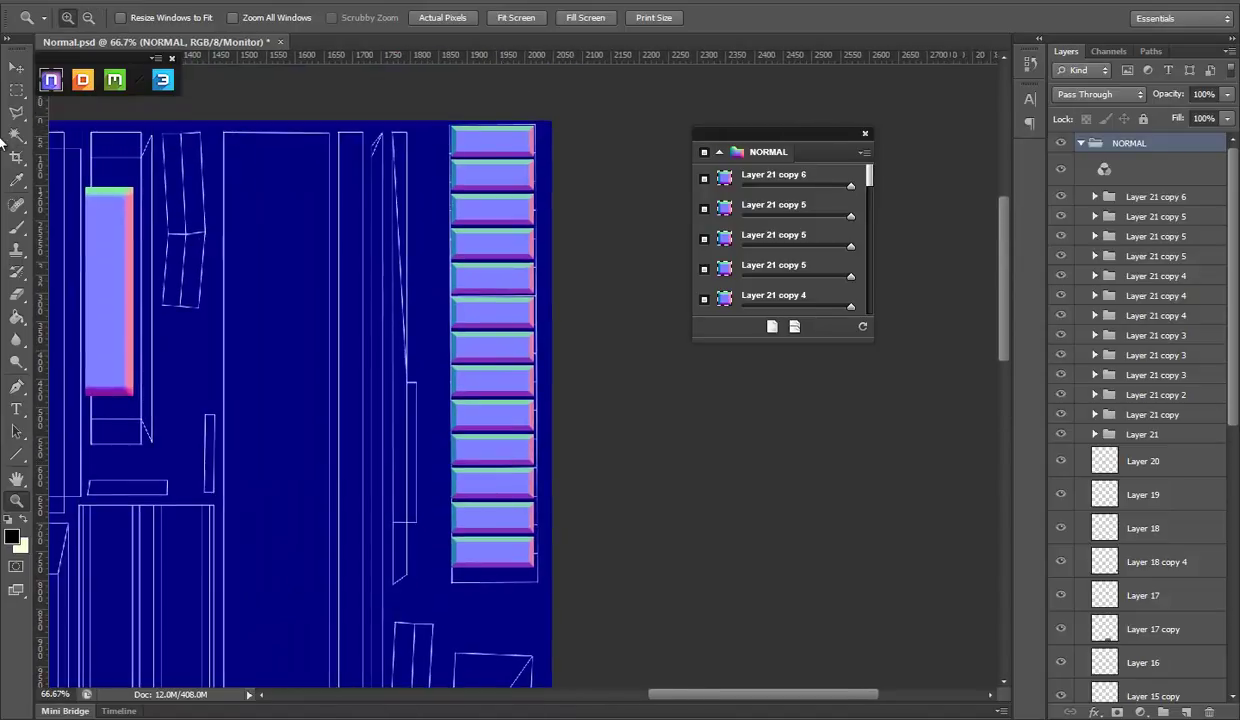
Step: Merge all the bevel strip layers into one layer, Layer 21 copy 6
left_click(16, 67)
left_click(1120, 196)
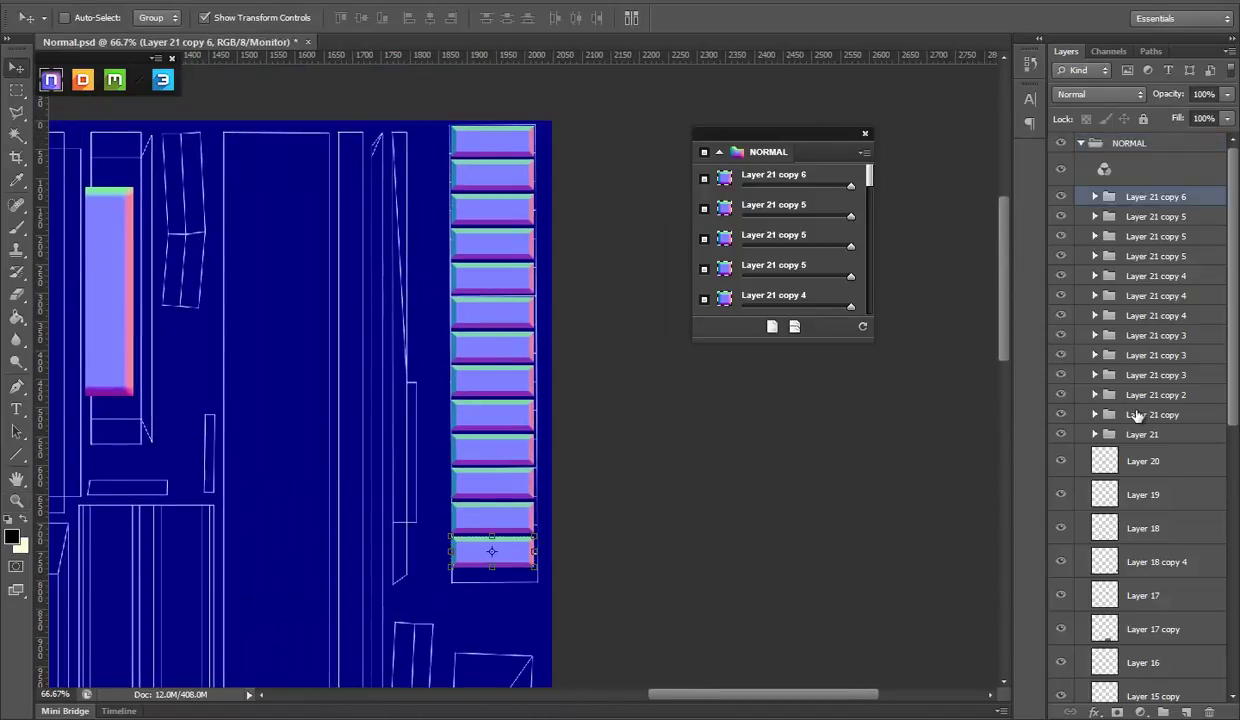
left_click(1152, 436)
left_click(1110, 198, "shift")
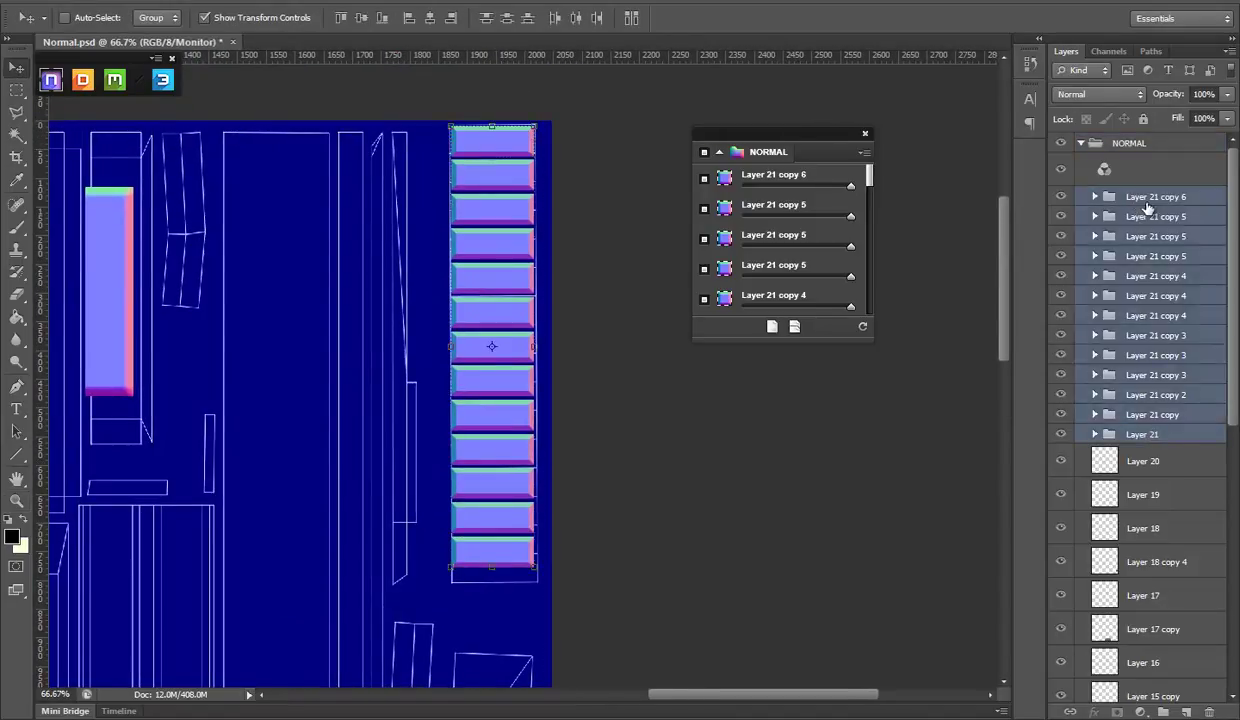
right_click(1146, 205)
left_click(1112, 478)
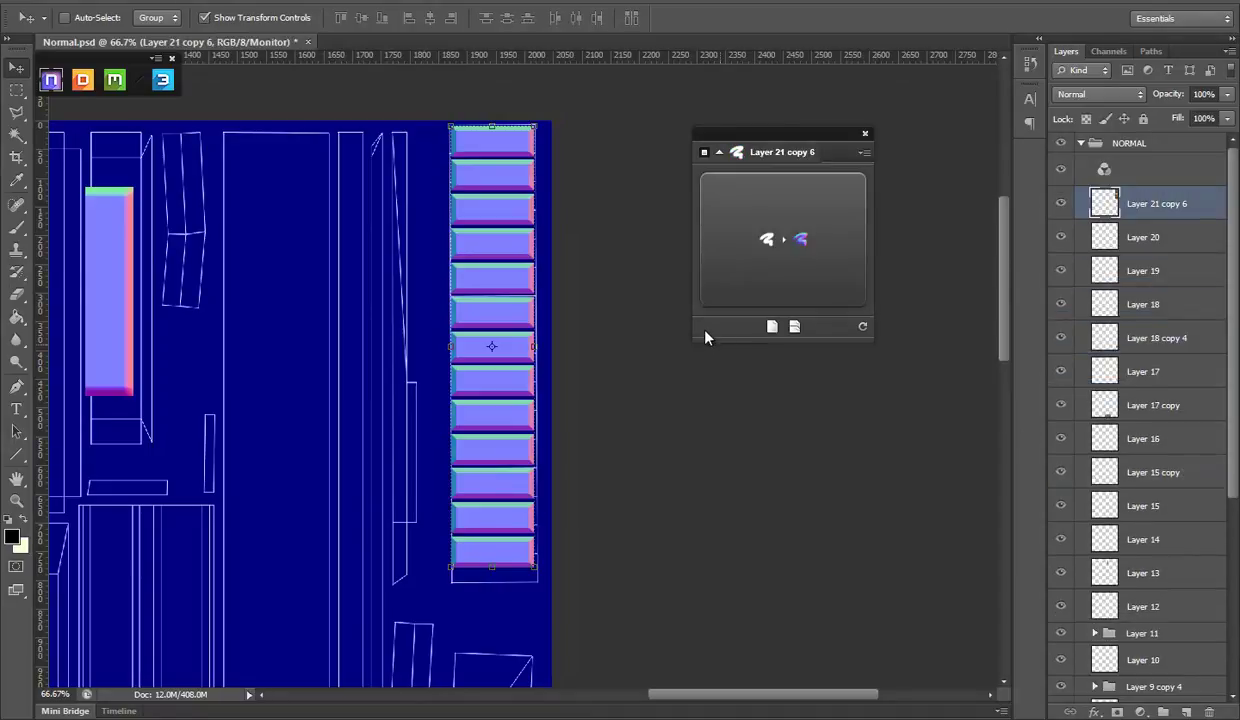
key("alt+bracketleft")
Step: Nudge the tile column right and down, then stretch it about 102% taller to fill the UV column
left_click(16, 90)
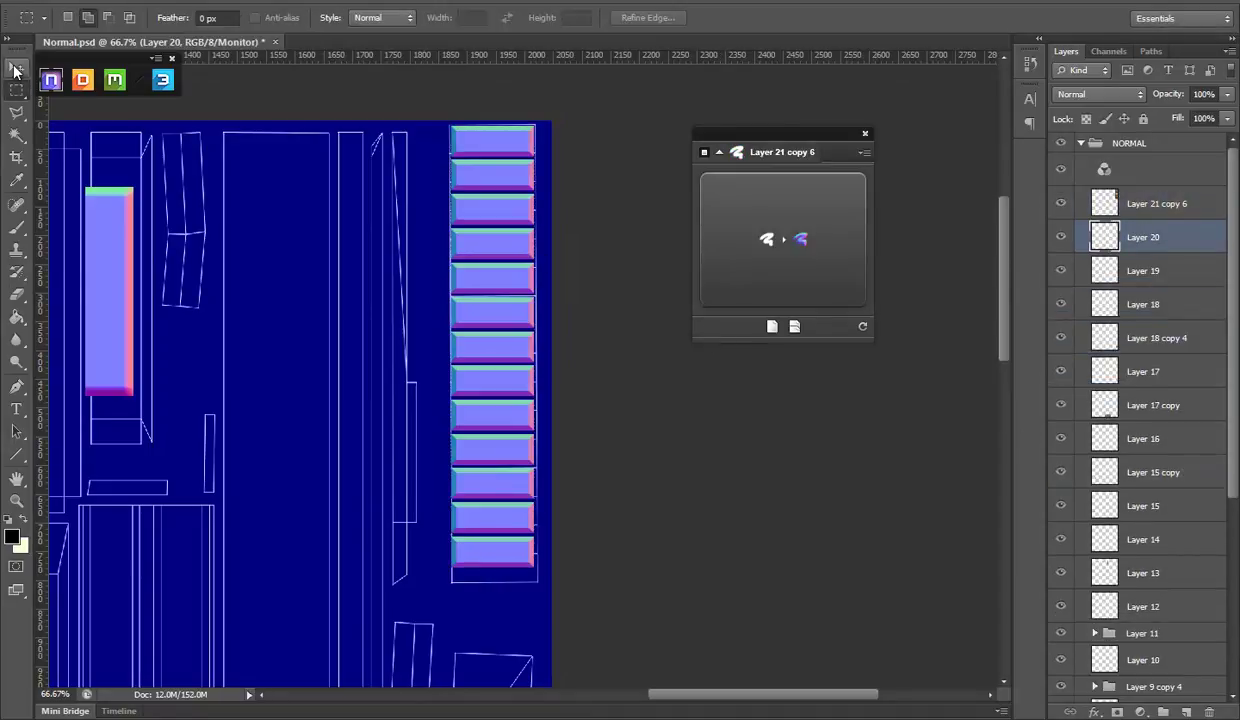
left_click(16, 67)
key("alt+bracketright")
key("Right")
key("Right")
key("Right")
key("Down")
key("Down")
key("Down")
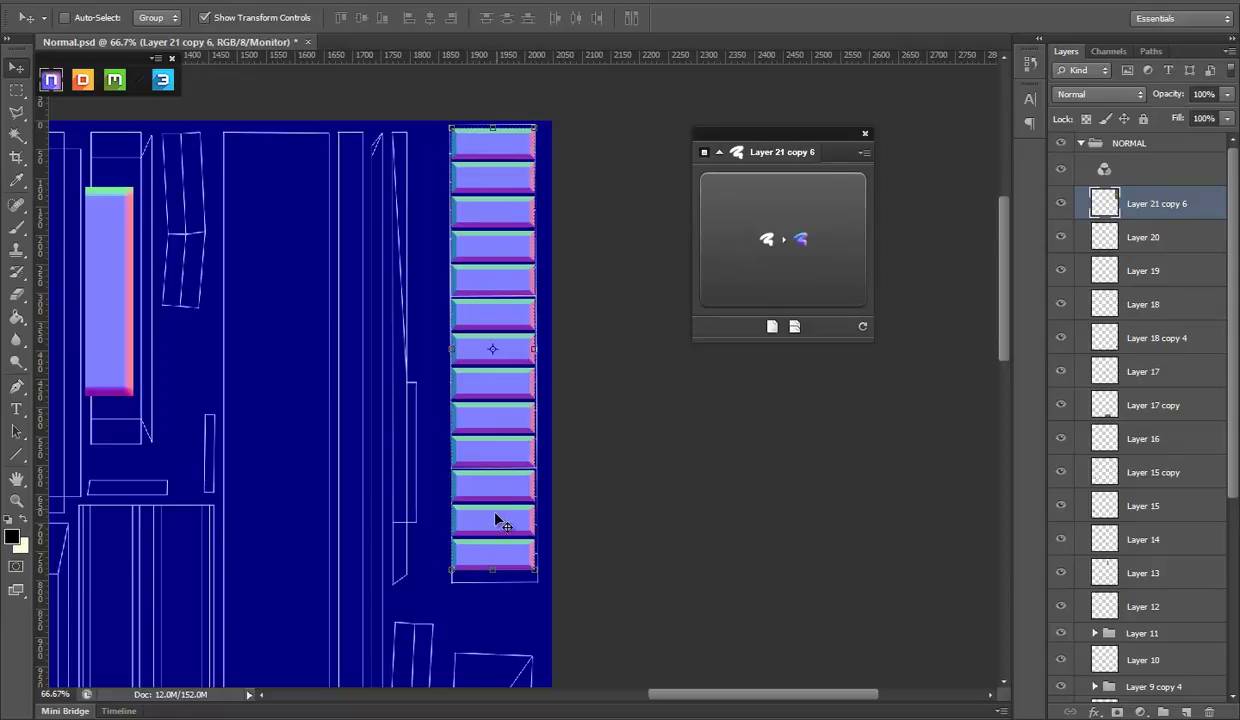
left_click_drag(493, 570, 494, 572)
left_click_drag(494, 127, 497, 125)
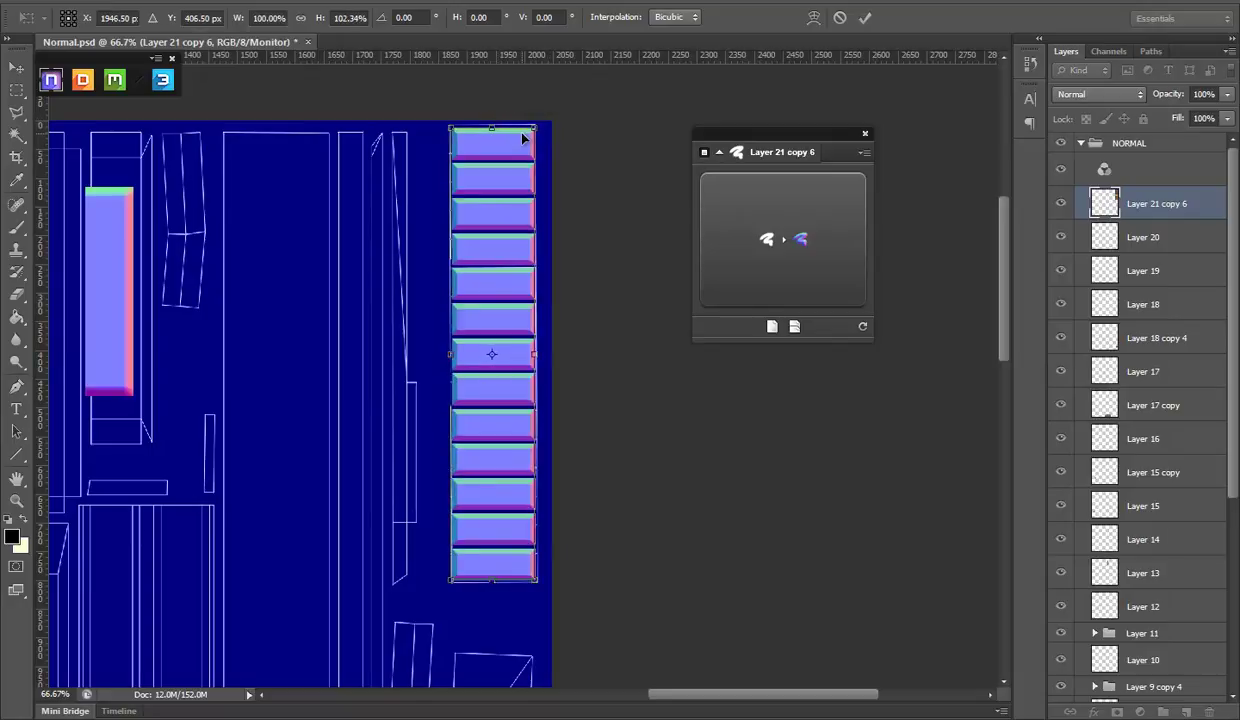
key("Return")
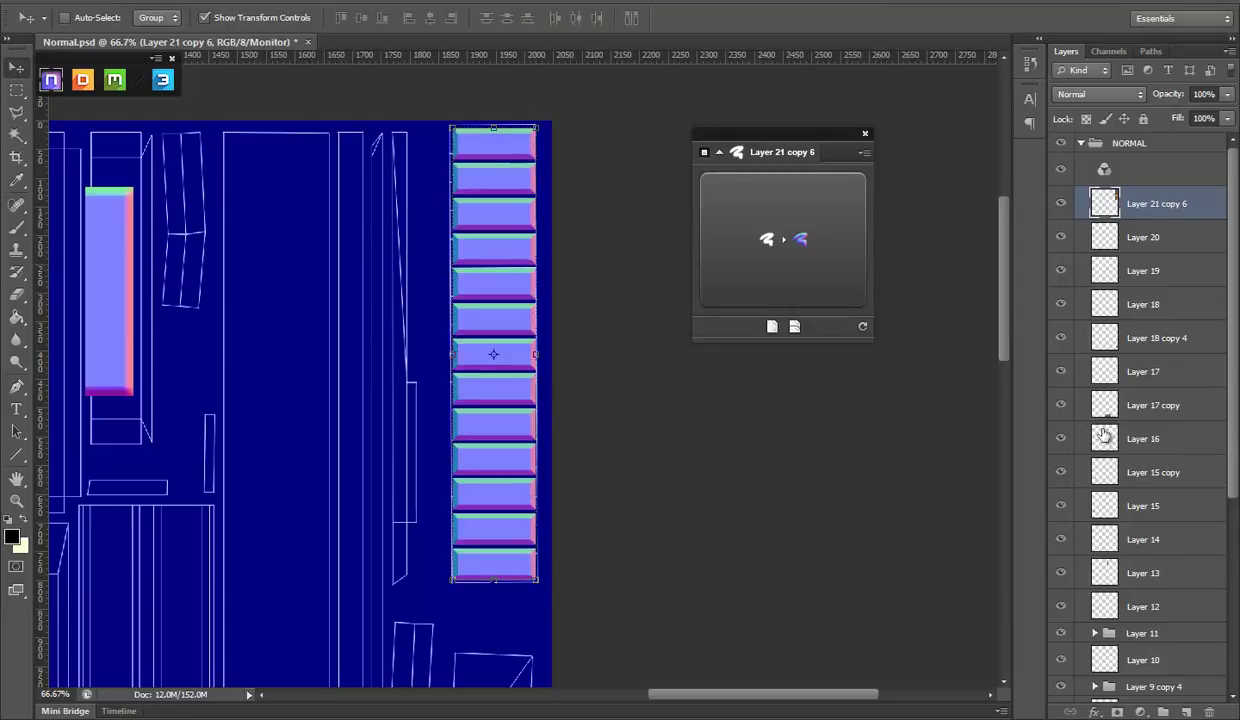
Step: Hide the UVS layer and check the bevelled tiles on the crate in Marmoset
scroll(1200, 558, "down", 5)
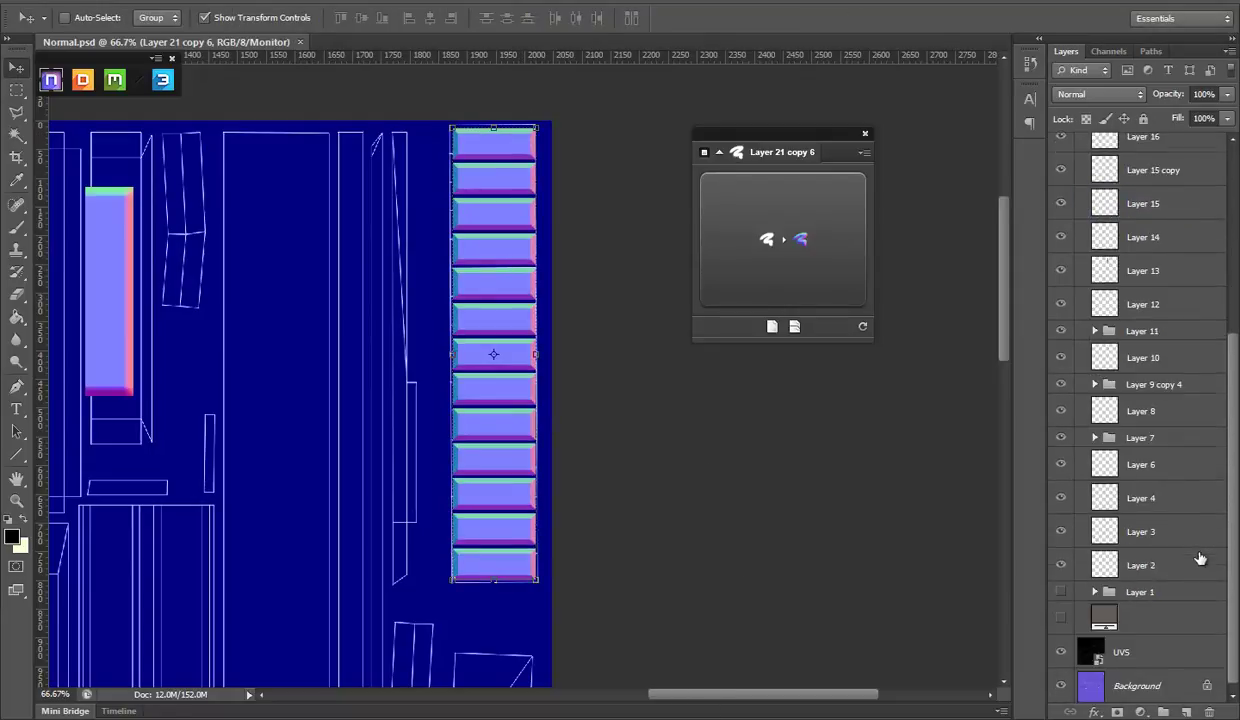
left_click(1066, 655)
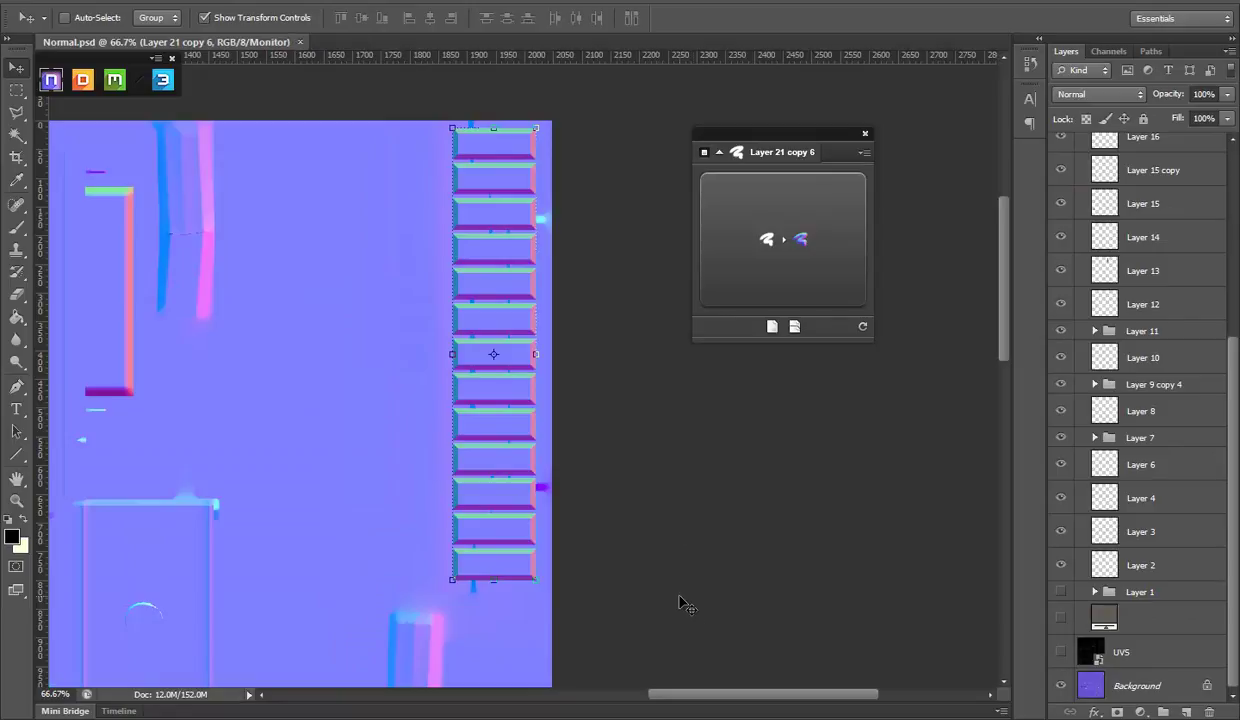
key("alt+Tab")
mouse_move(673, 596)
left_mouse_down()
mouse_move(727, 408)
mouse_move(753, 382)
mouse_move(839, 390)
mouse_move(676, 339)
mouse_move(620, 257)
mouse_move(764, 318)
mouse_move(811, 390)
mouse_move(637, 376)
mouse_move(695, 332)
mouse_move(690, 294)
mouse_move(667, 271)
left_mouse_up()
Step: Zoom out to the bottom of the UV layout and compare it with Maya's UVs
left_click(23, 498)
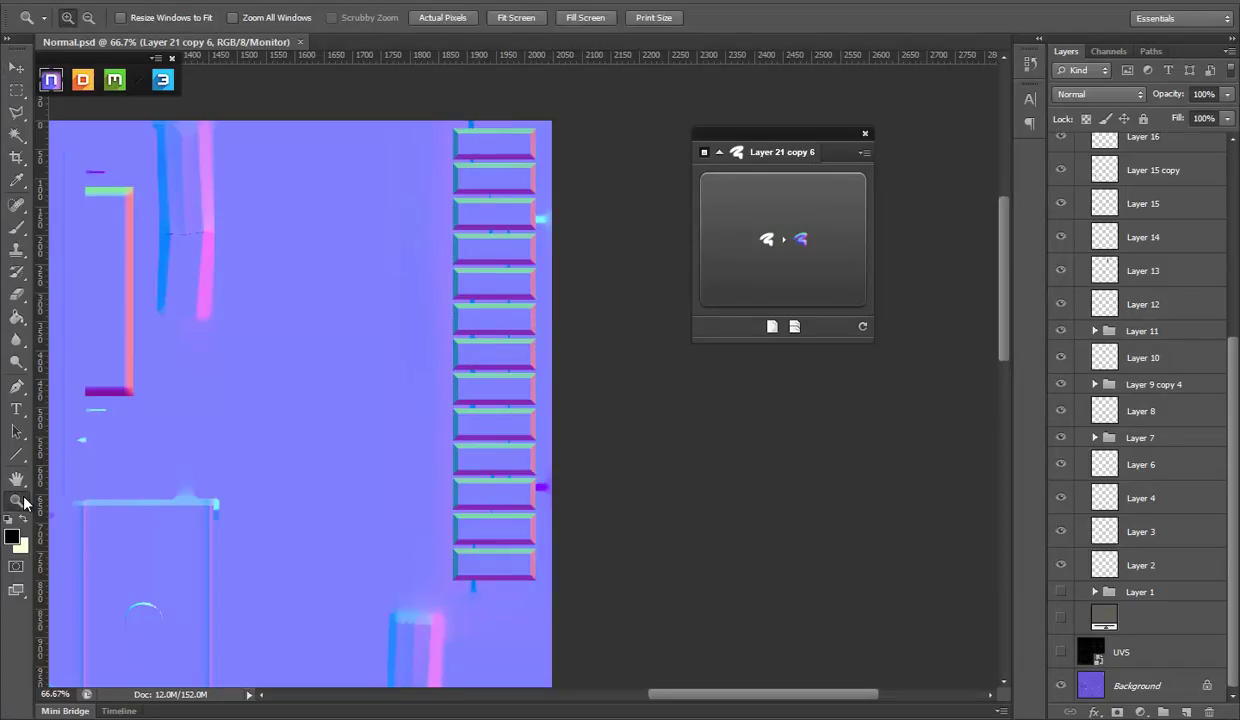
left_click(316, 476, "alt")
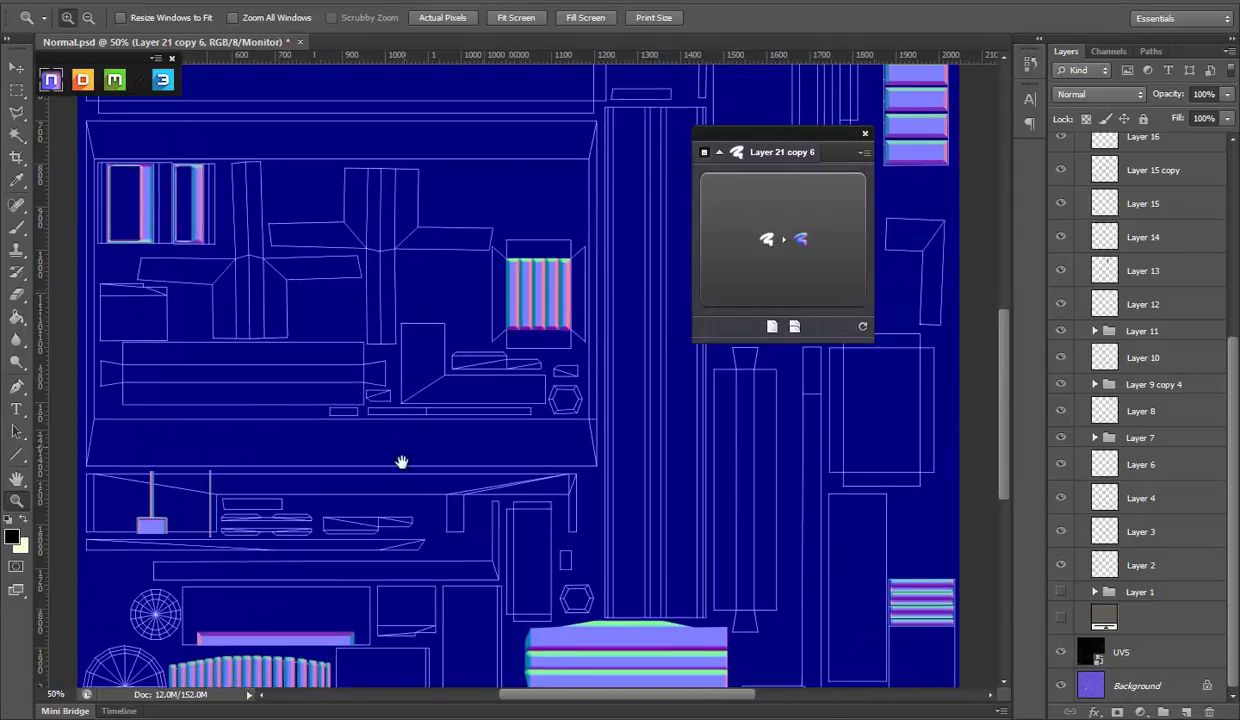
left_click_drag(401, 462, 410, 327)
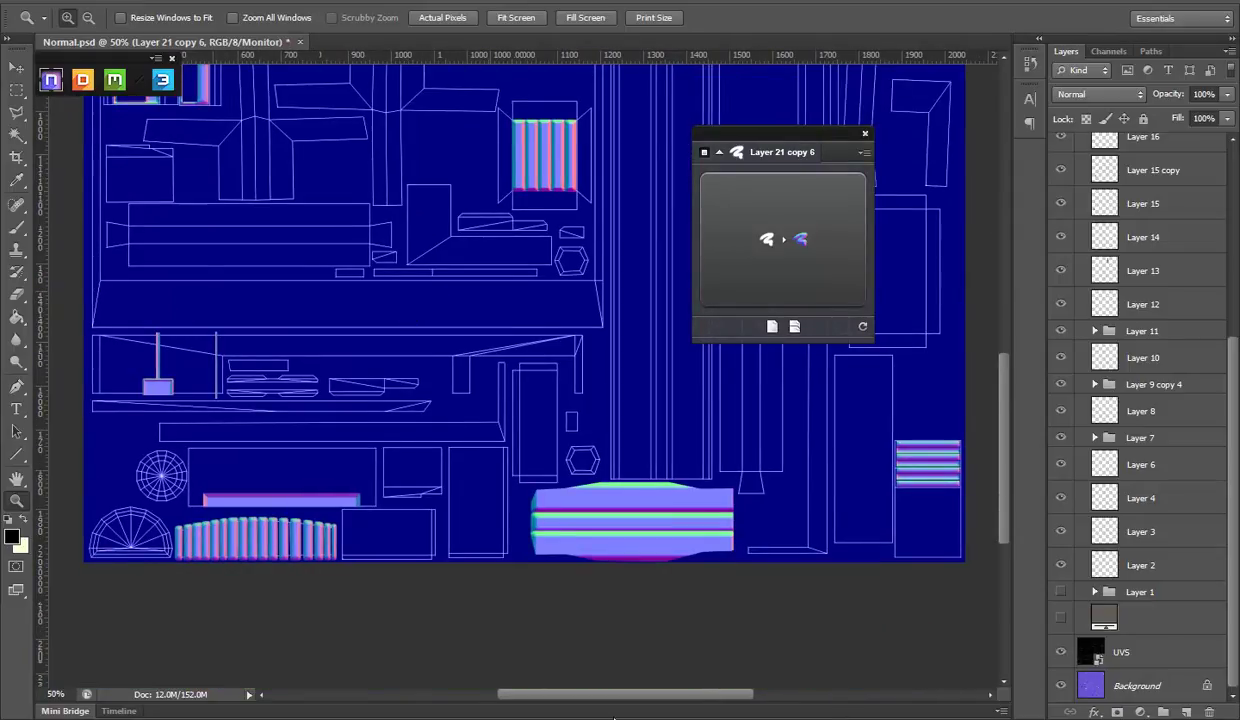
left_click(631, 664)
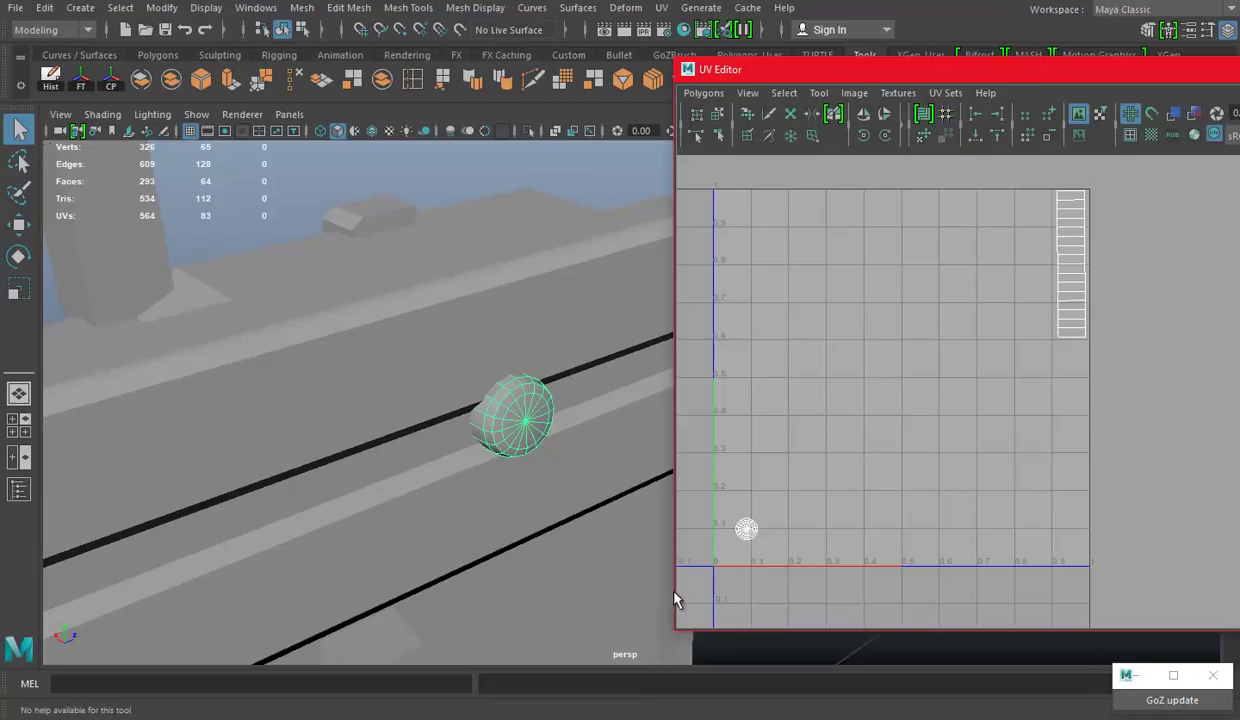
key("alt+Tab")
Step: Zoom to 100% on the round UV shell and add a new empty layer
left_click(558, 420)
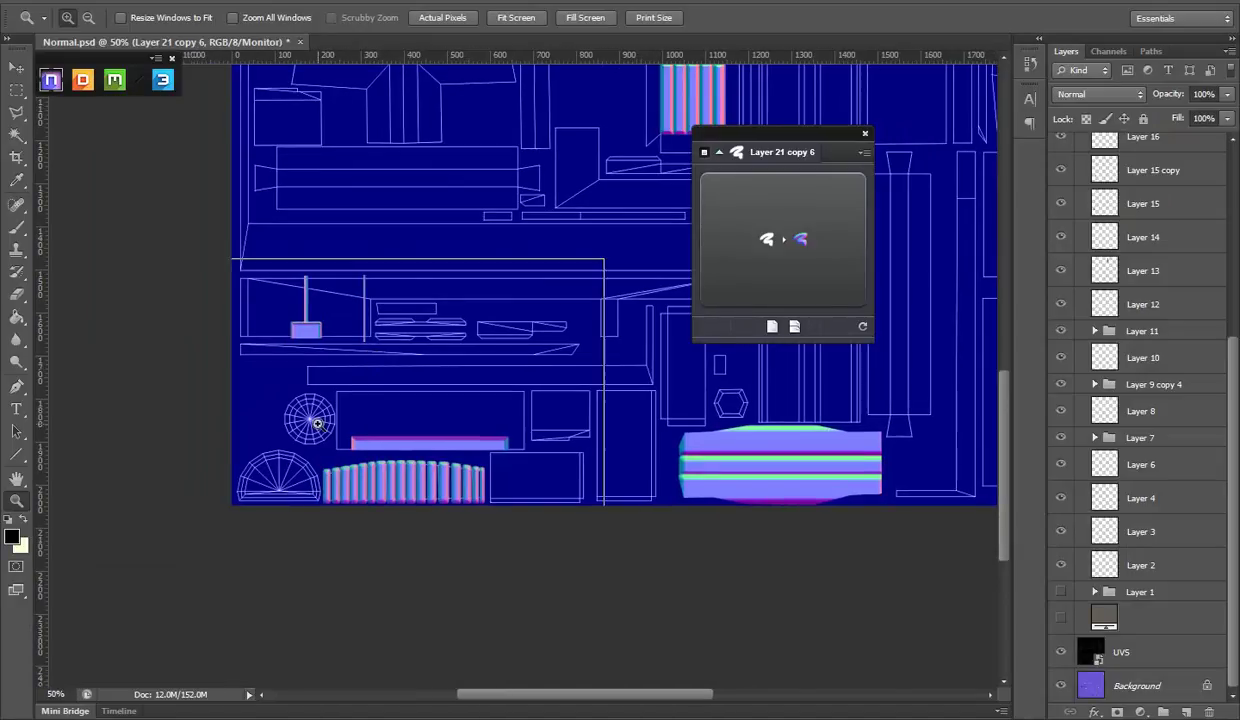
left_click(558, 420)
scroll(1212, 379, "up", 5)
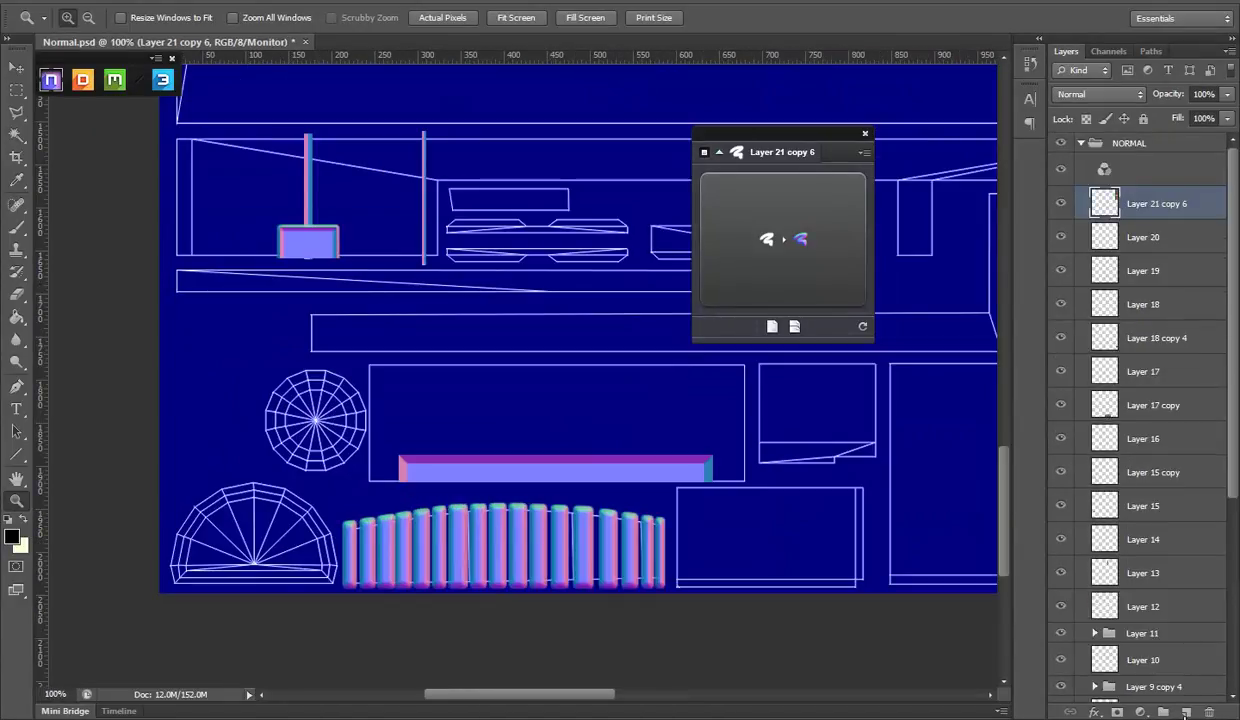
left_click(1185, 712)
left_click(17, 91)
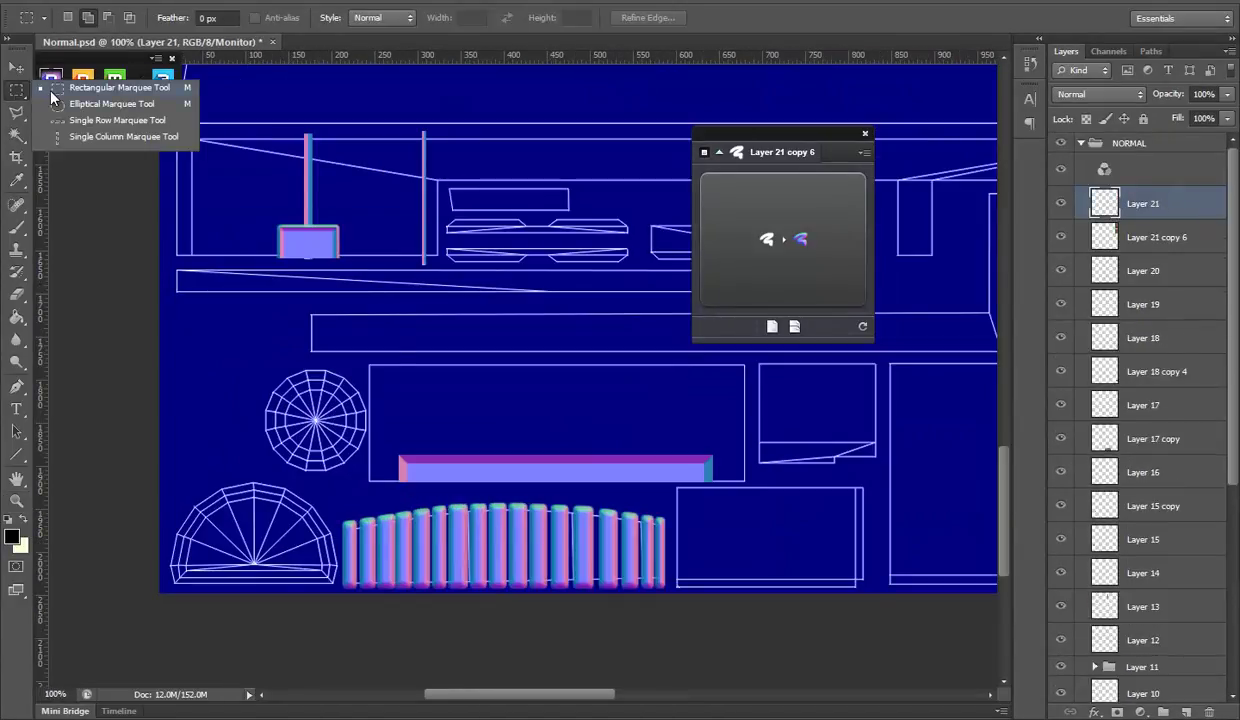
Step: Draw an elliptical selection over the round UV shell and convert it to an NDo bevel
left_click(57, 105)
left_click_drag(305, 402, 353, 458)
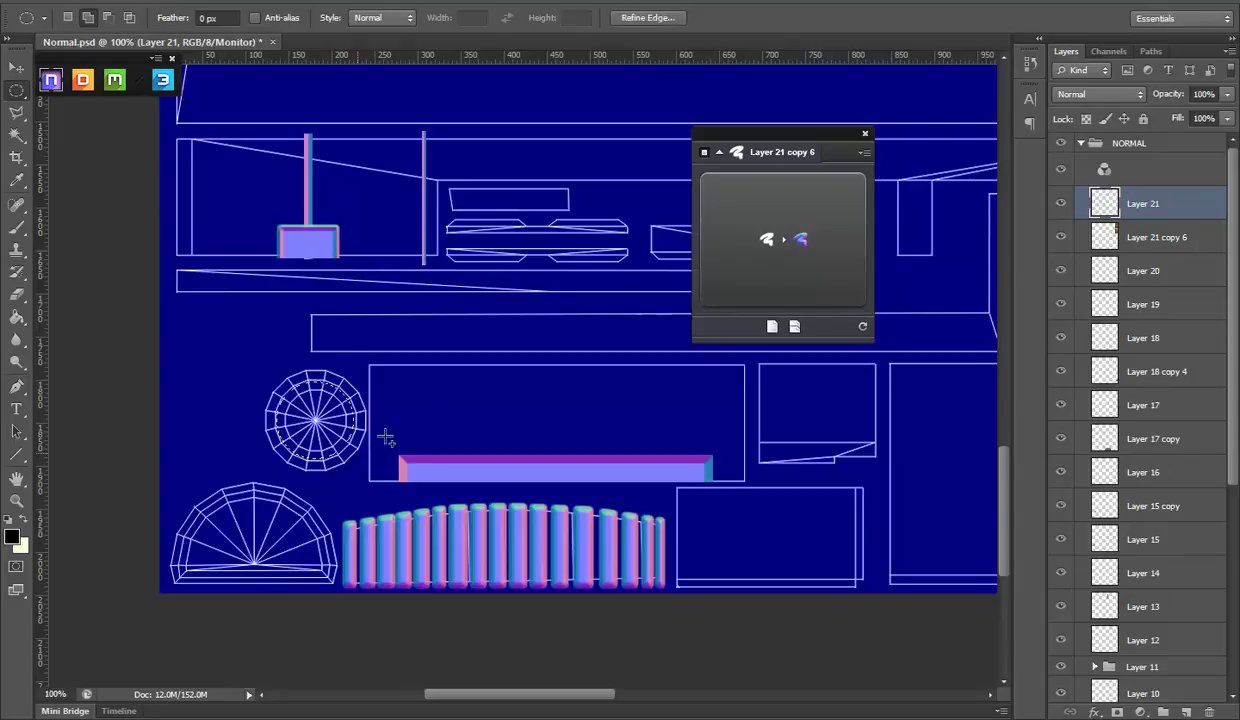
left_click(815, 270)
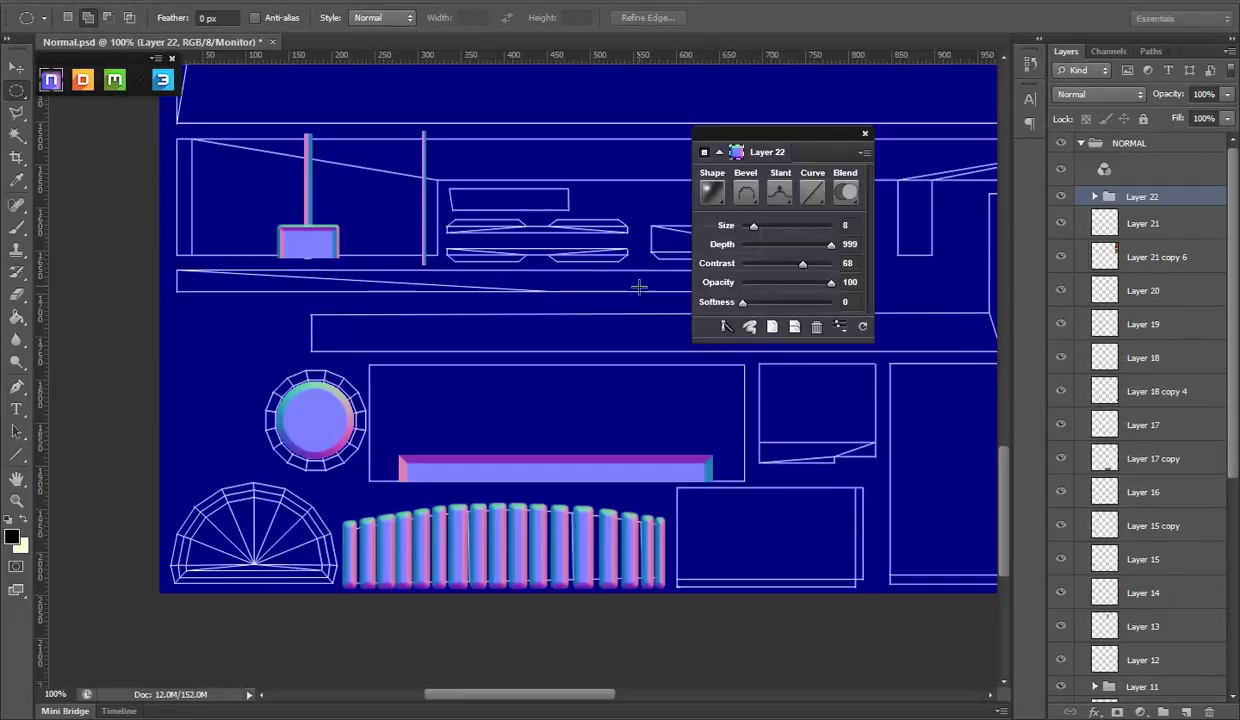
Step: Set the bevel to Slant Down, half-round curve and size 10, then add a new layer
left_click(733, 193)
left_click(783, 196)
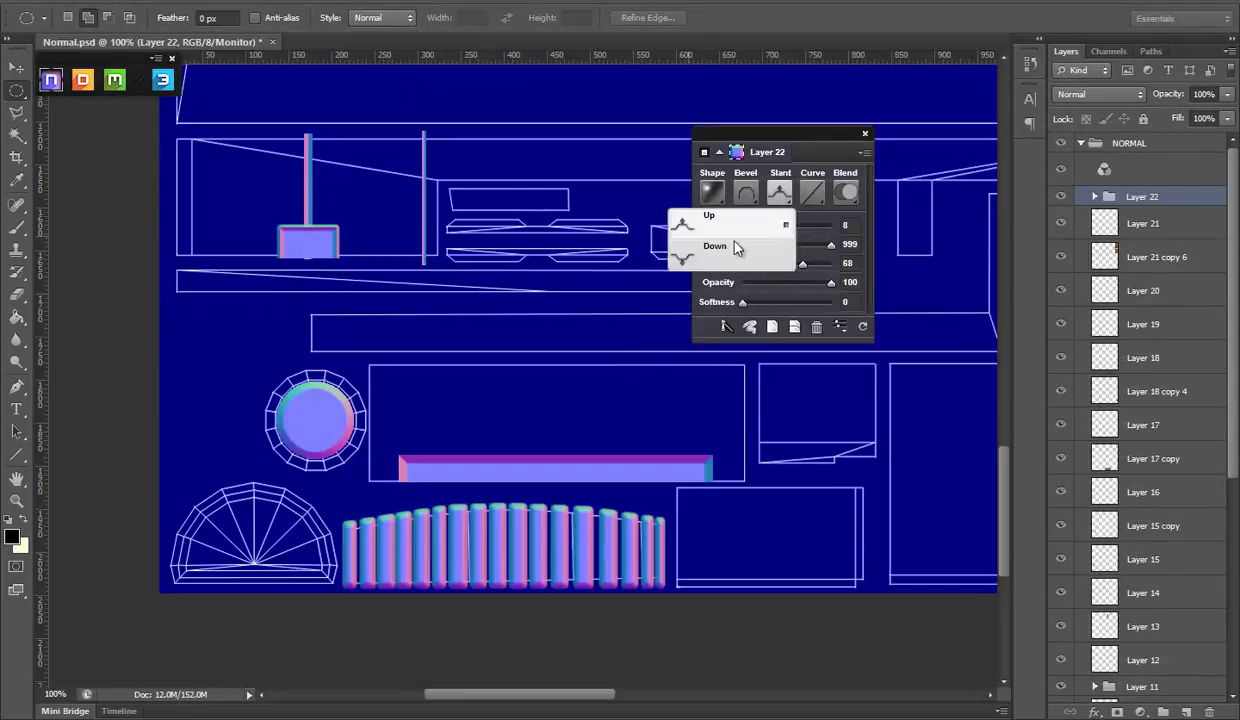
left_click(740, 243)
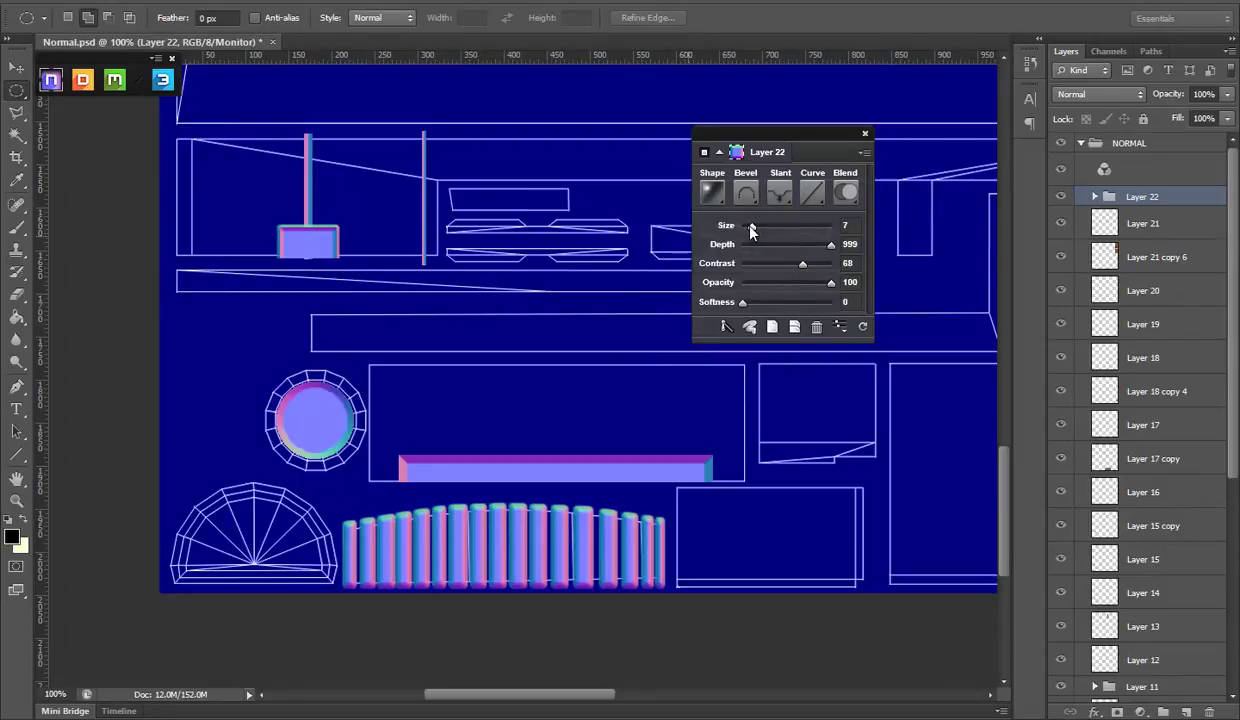
left_click(812, 193)
left_click(729, 252)
left_click_drag(751, 226, 755, 226)
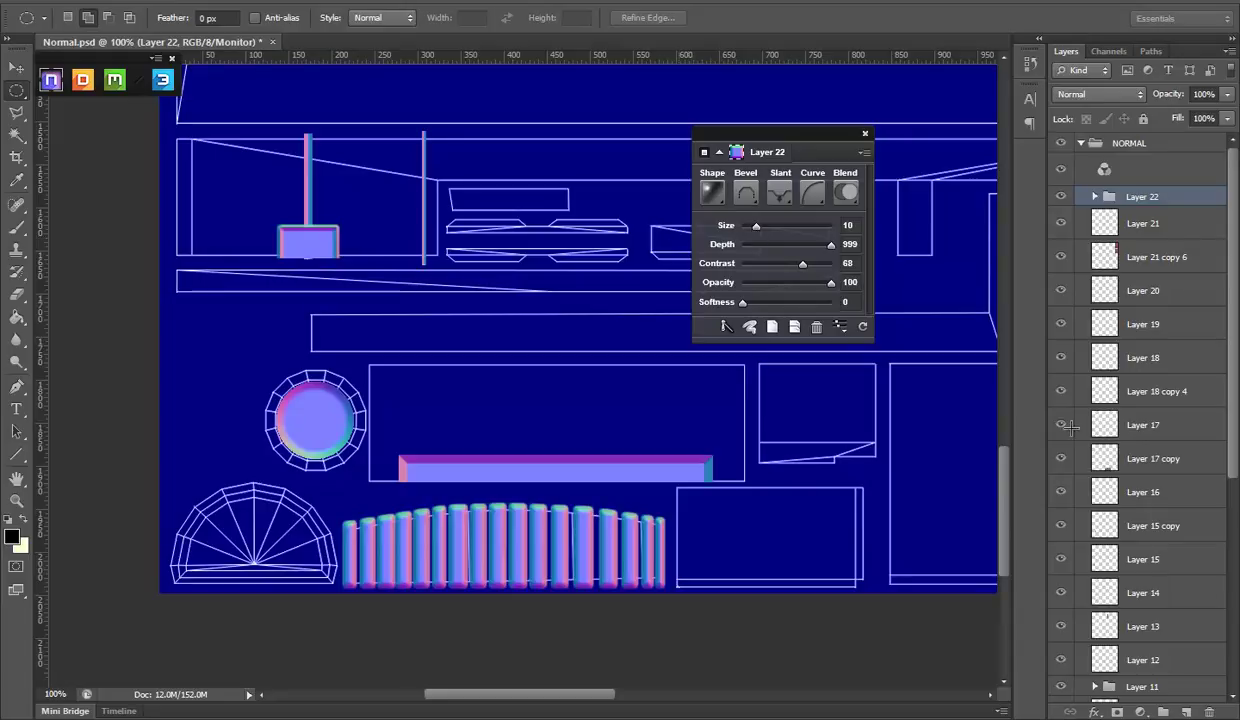
left_click(1186, 711)
Step: Hide the first disc, select a 47 px circle on the shell, and bevel it at size 16
left_click(1061, 230)
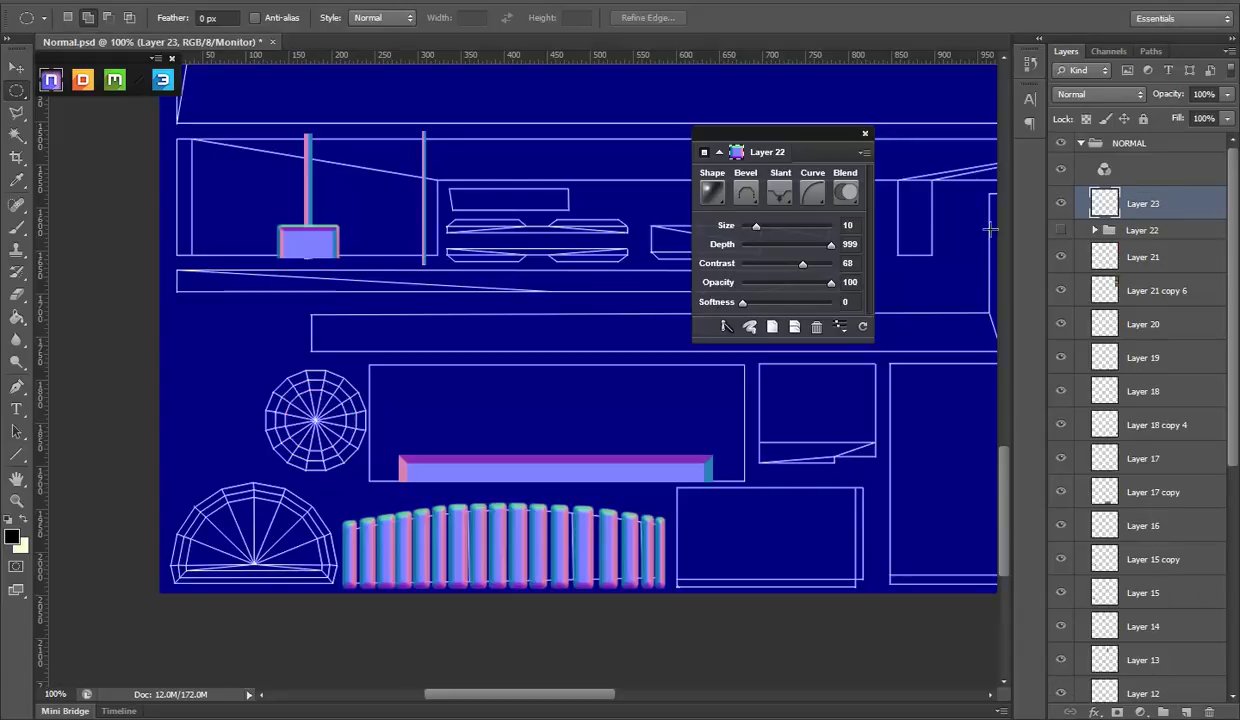
left_click_drag(365, 457, 338, 443)
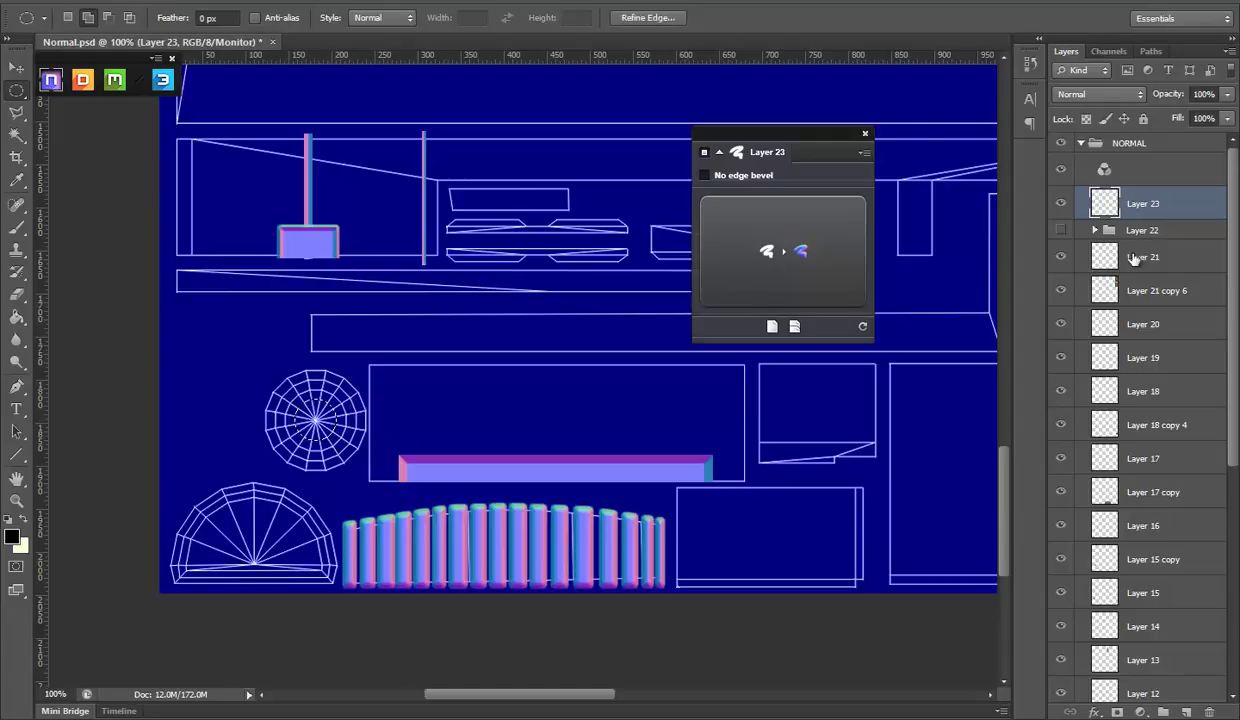
left_click(763, 262)
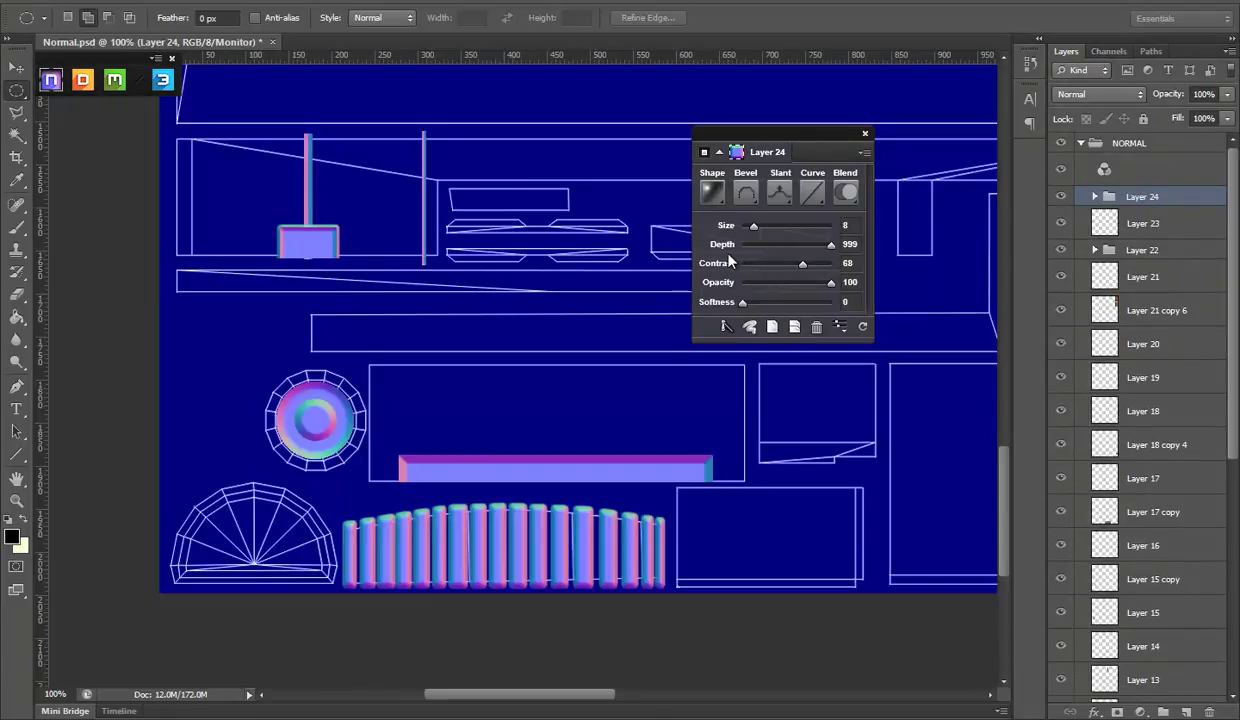
left_click_drag(754, 227, 760, 228)
Step: Set the bevel shape to Smooth and hide the UV wireframe to preview the disc
left_click(712, 192)
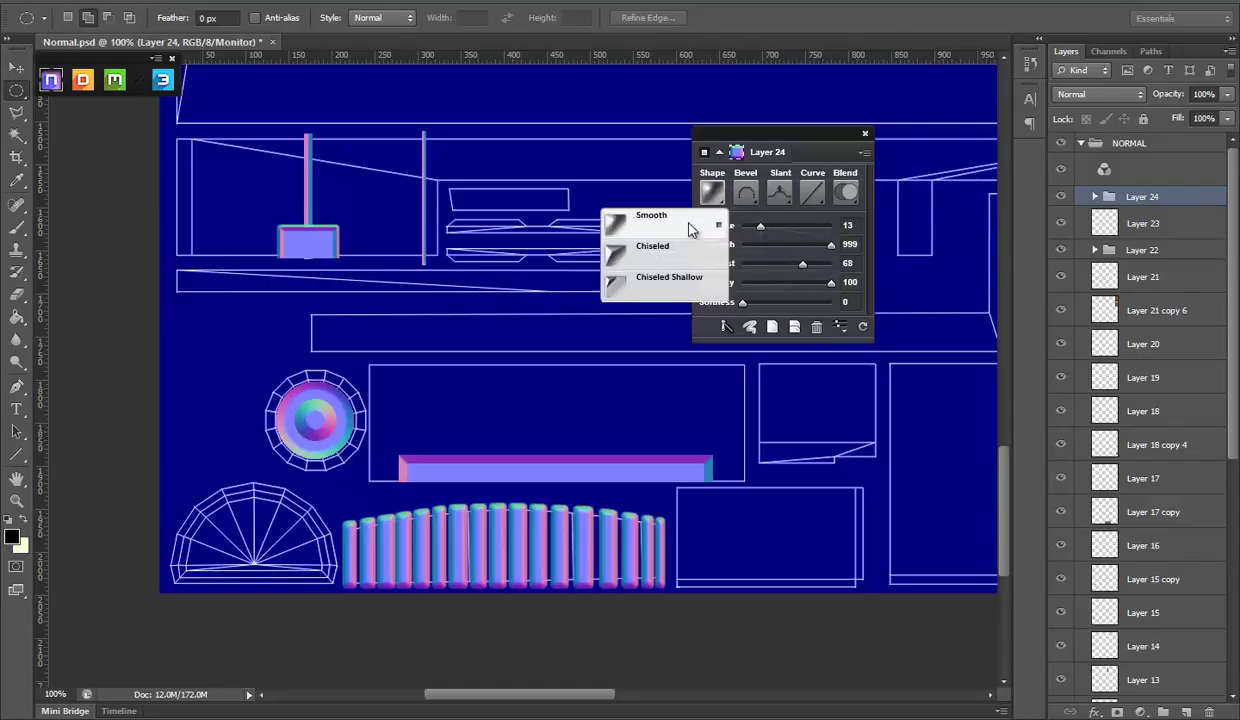
left_click(675, 247)
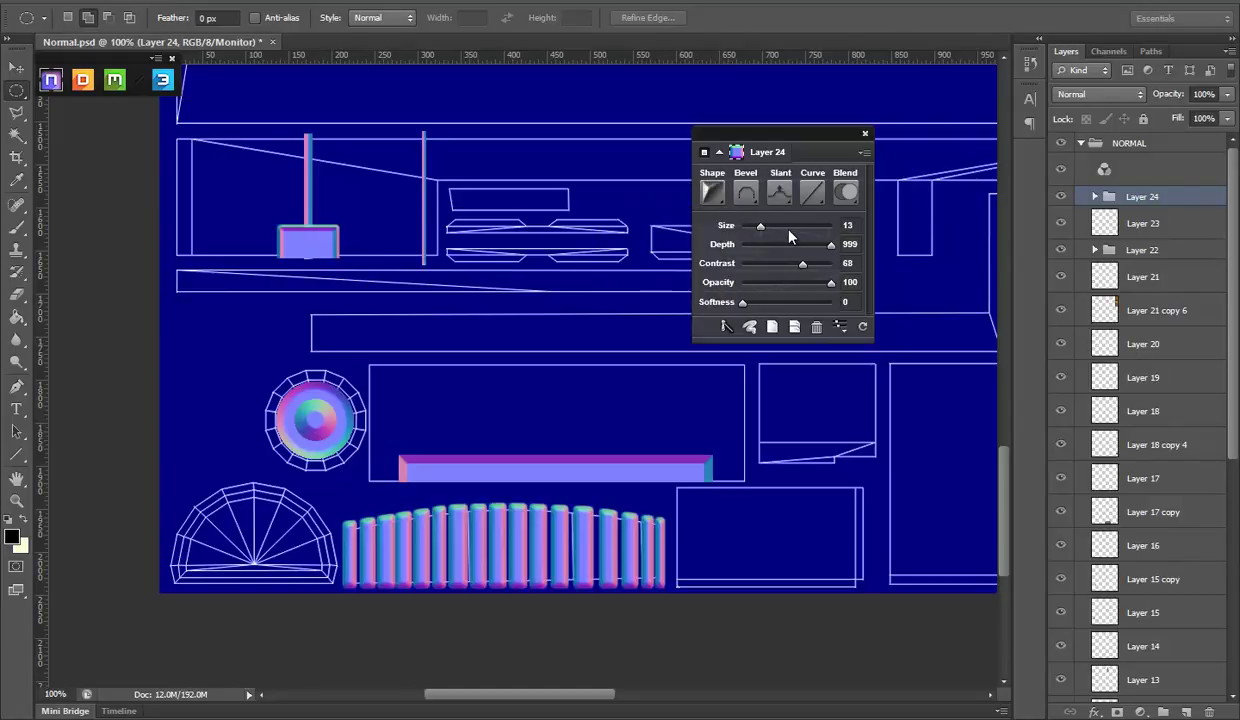
left_click(705, 190)
left_click(677, 222)
scroll(1209, 526, "down", 5)
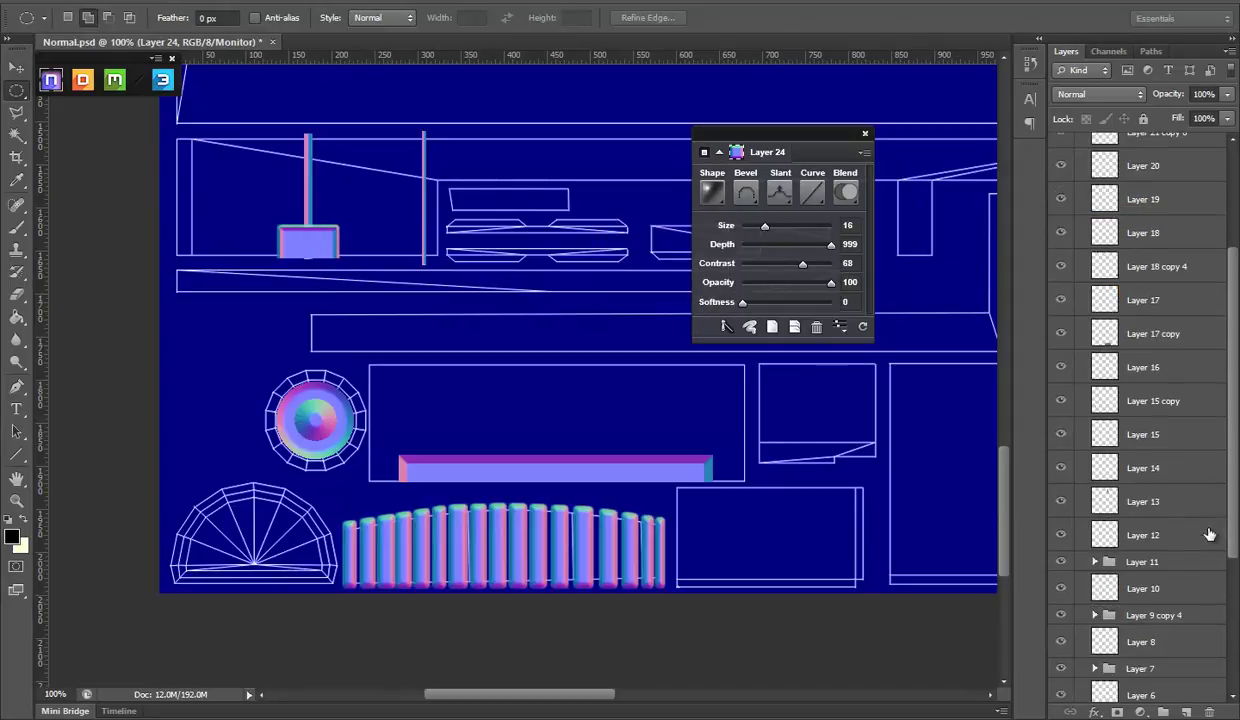
scroll(1209, 526, "down", 5)
left_click(1060, 652)
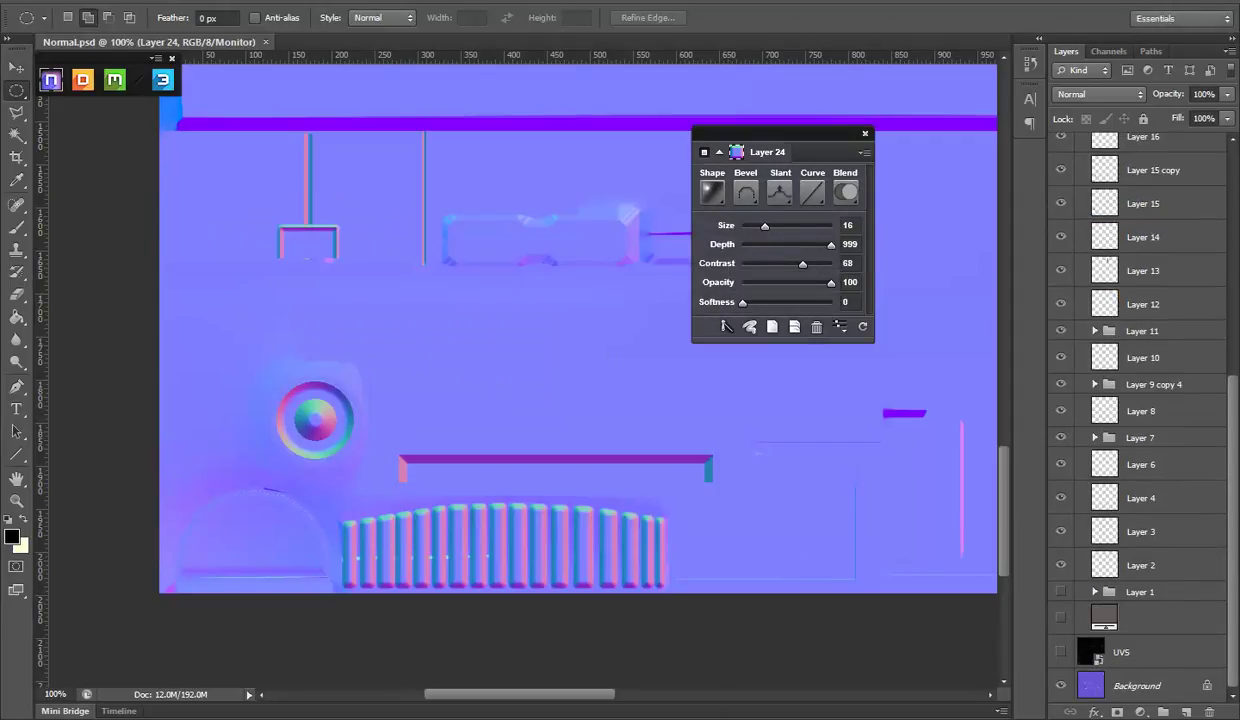
key("alt+Tab")
mouse_move(728, 321)
left_mouse_down()
mouse_move(686, 291)
mouse_move(625, 322)
mouse_move(565, 324)
mouse_move(664, 351)
mouse_move(857, 358)
left_mouse_up()
scroll(631, 370, "down", 5)
left_click_drag(743, 354, 688, 353)
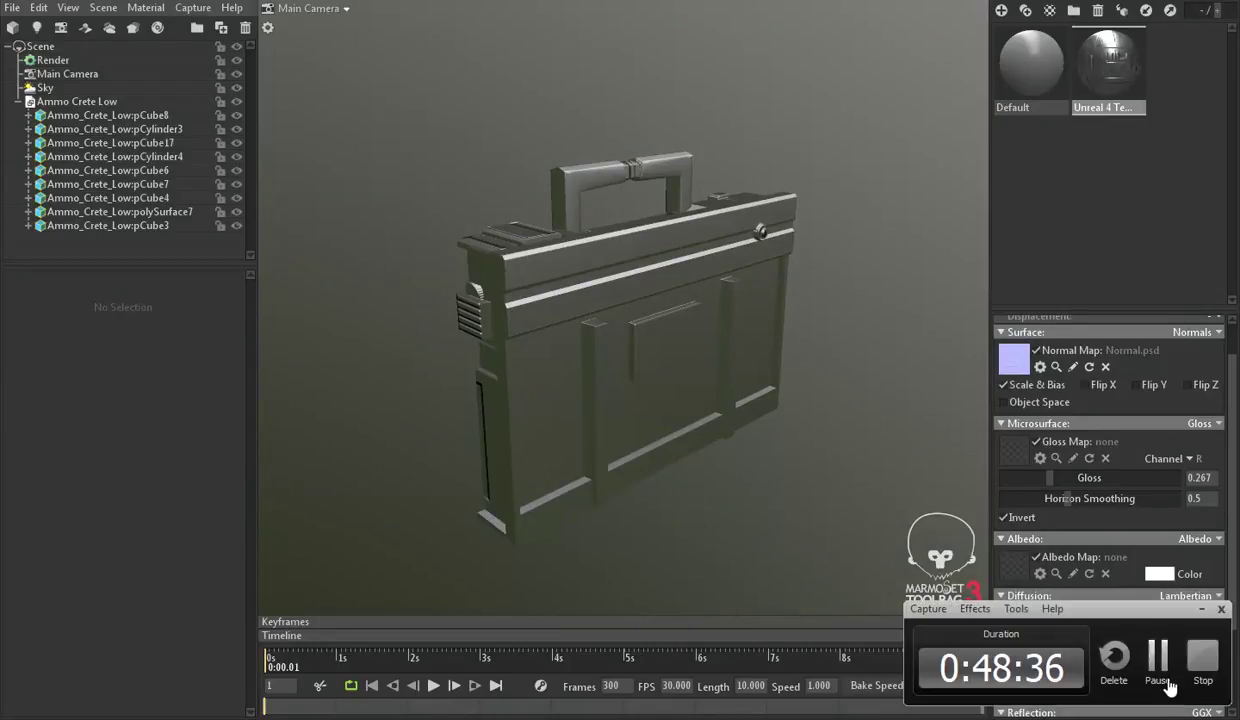
mouse_move(583, 336)
left_mouse_down()
mouse_move(540, 335)
mouse_move(697, 305)
mouse_move(642, 388)
mouse_move(628, 315)
mouse_move(656, 346)
mouse_move(736, 288)
mouse_move(631, 299)
mouse_move(506, 361)
mouse_move(838, 332)
mouse_move(686, 268)
mouse_move(757, 272)
left_mouse_up()
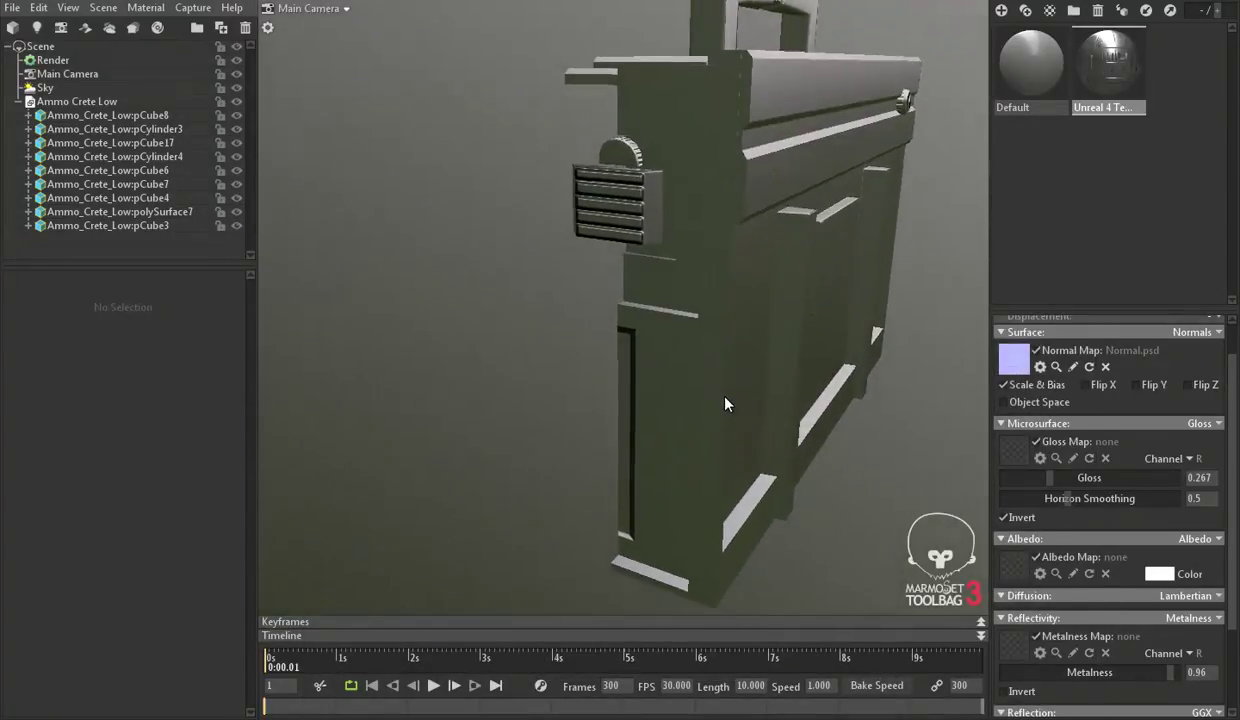
left_click_drag(726, 404, 719, 400)
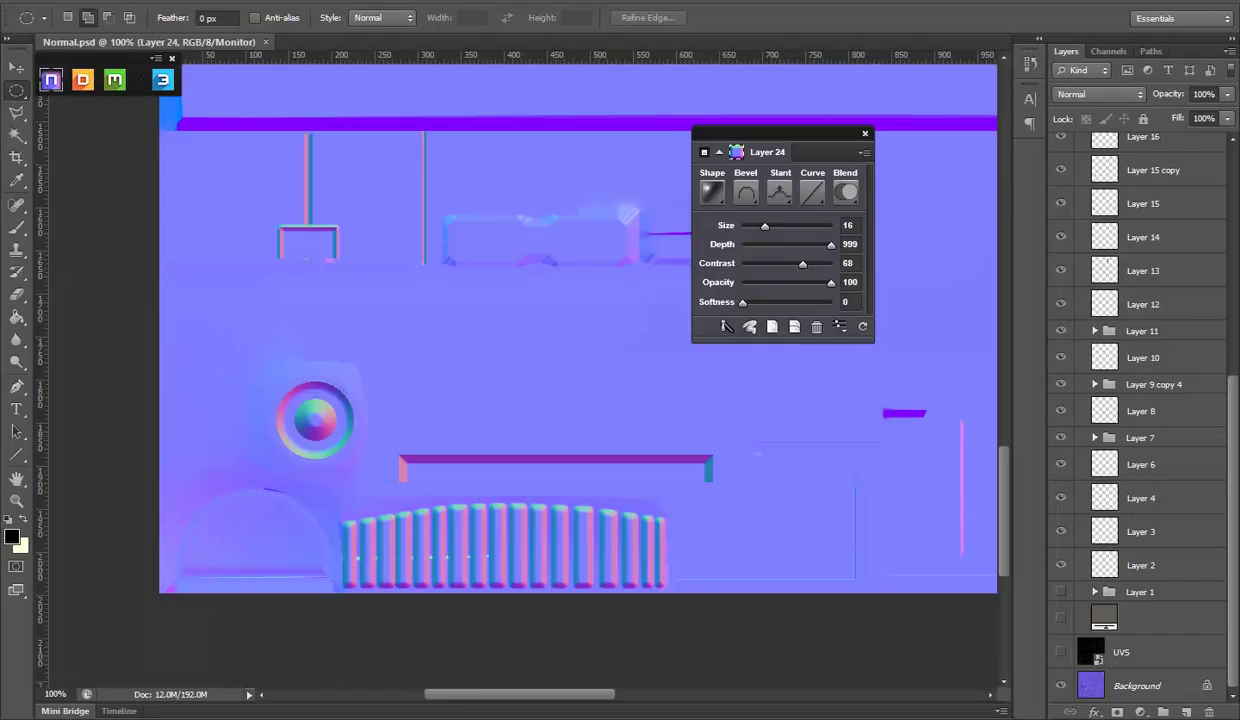
Step: Select the crate's vertical strip face in Maya, then show the UVS wireframe in Photoshop
left_click(614, 690)
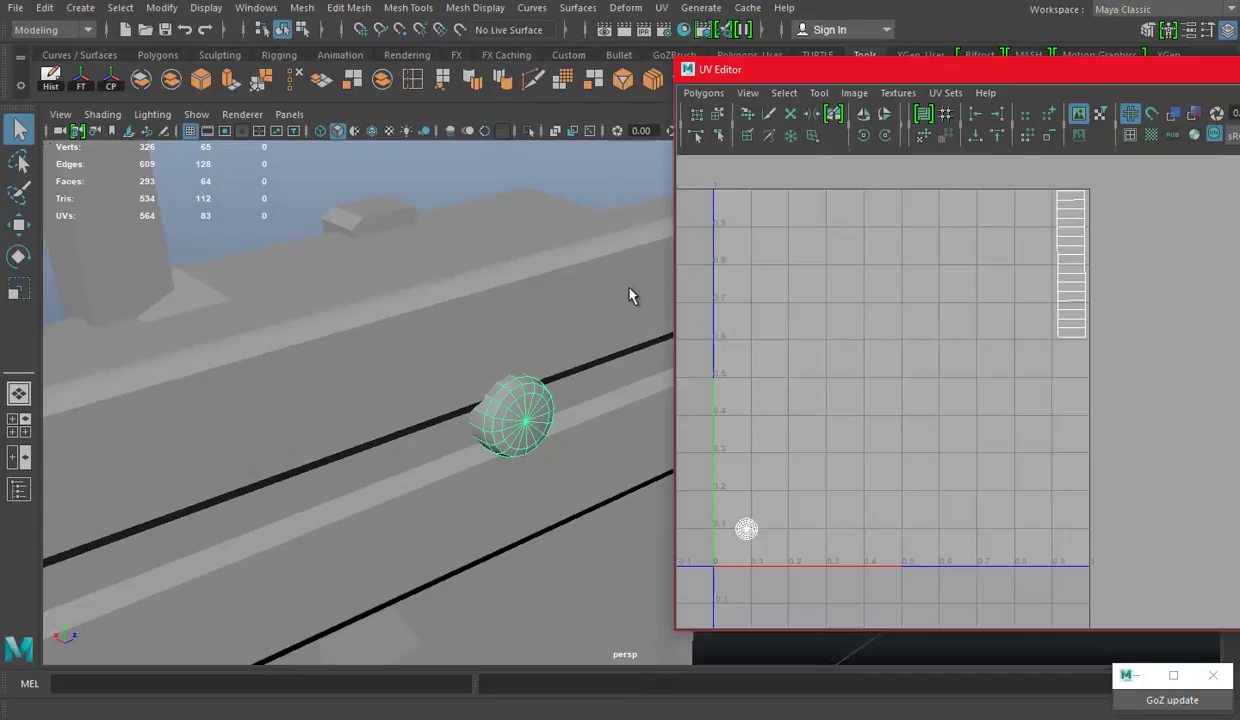
right_click(540, 340)
mouse_move(518, 312)
left_mouse_down()
mouse_move(460, 269)
mouse_move(298, 290)
mouse_move(323, 356)
mouse_move(349, 291)
left_mouse_up()
left_click(383, 352)
right_click(347, 287)
left_click(347, 287)
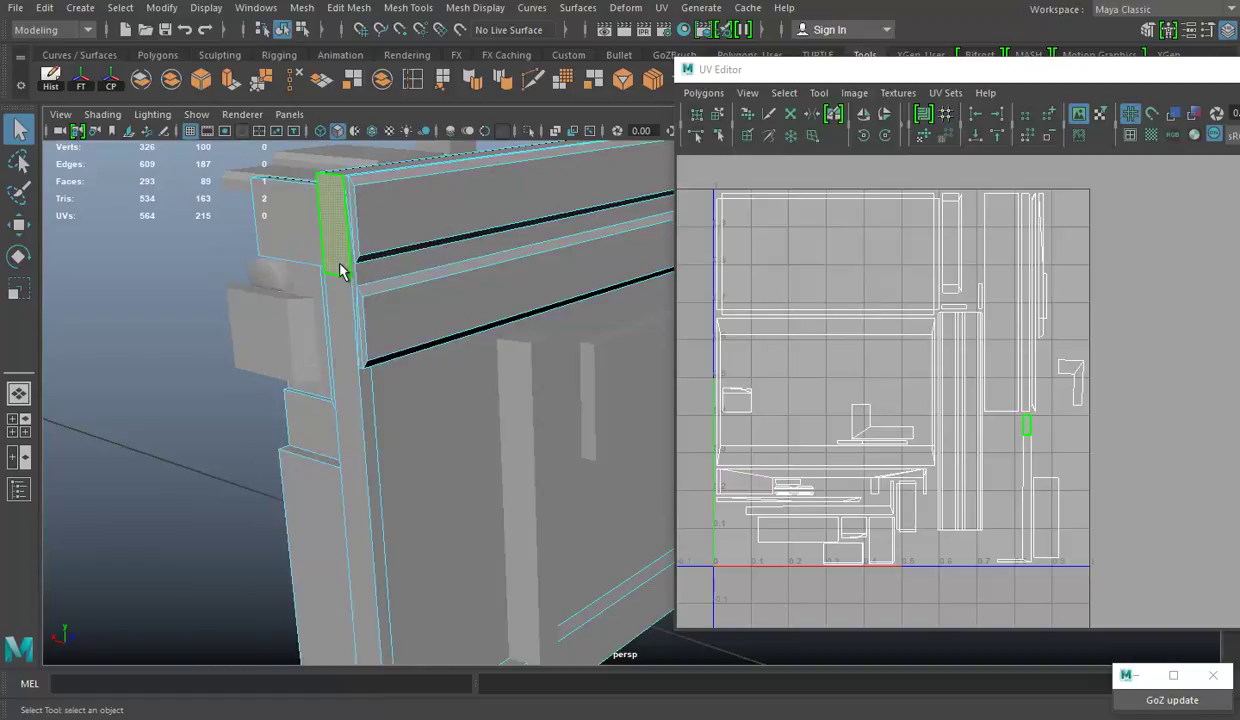
left_click(340, 280)
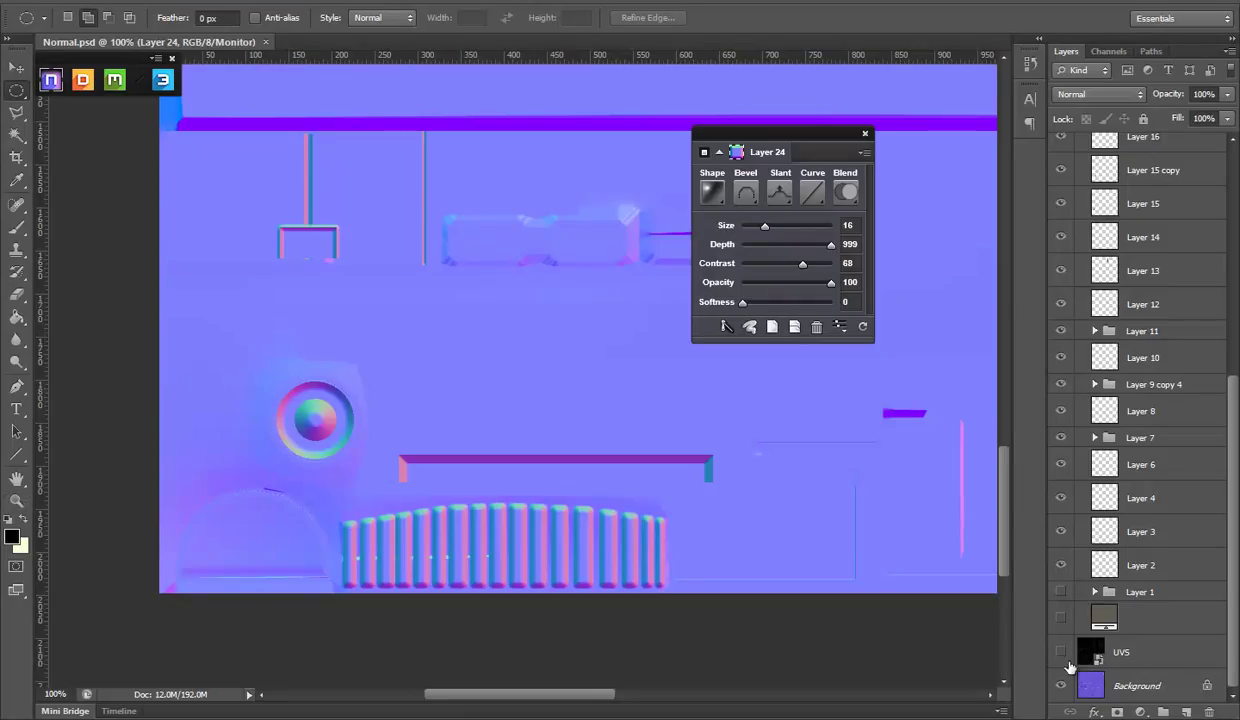
left_click(1062, 651)
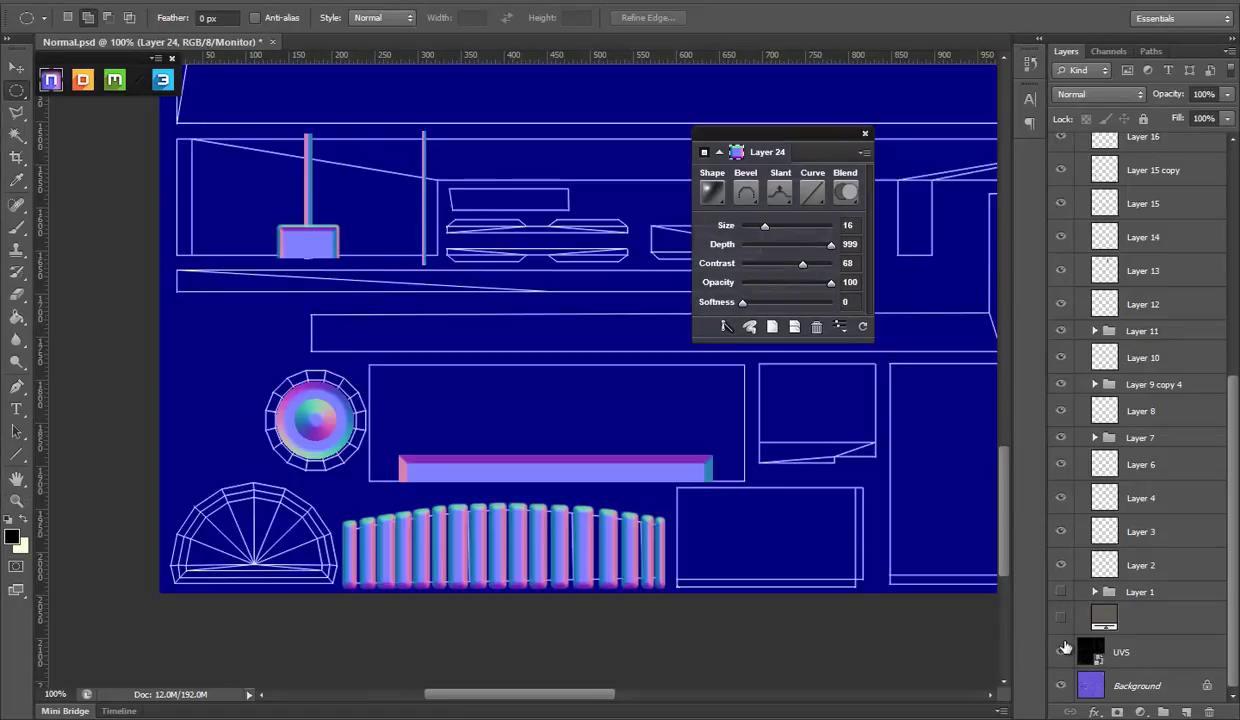
Step: Zoom and pan the canvas onto the vertical strip's UV shell at 100%
left_click(16, 500)
left_click(509, 413, "alt")
mouse_move(485, 498)
left_mouse_down()
mouse_move(426, 614)
mouse_move(595, 457)
left_mouse_up()
left_click(550, 390, "alt")
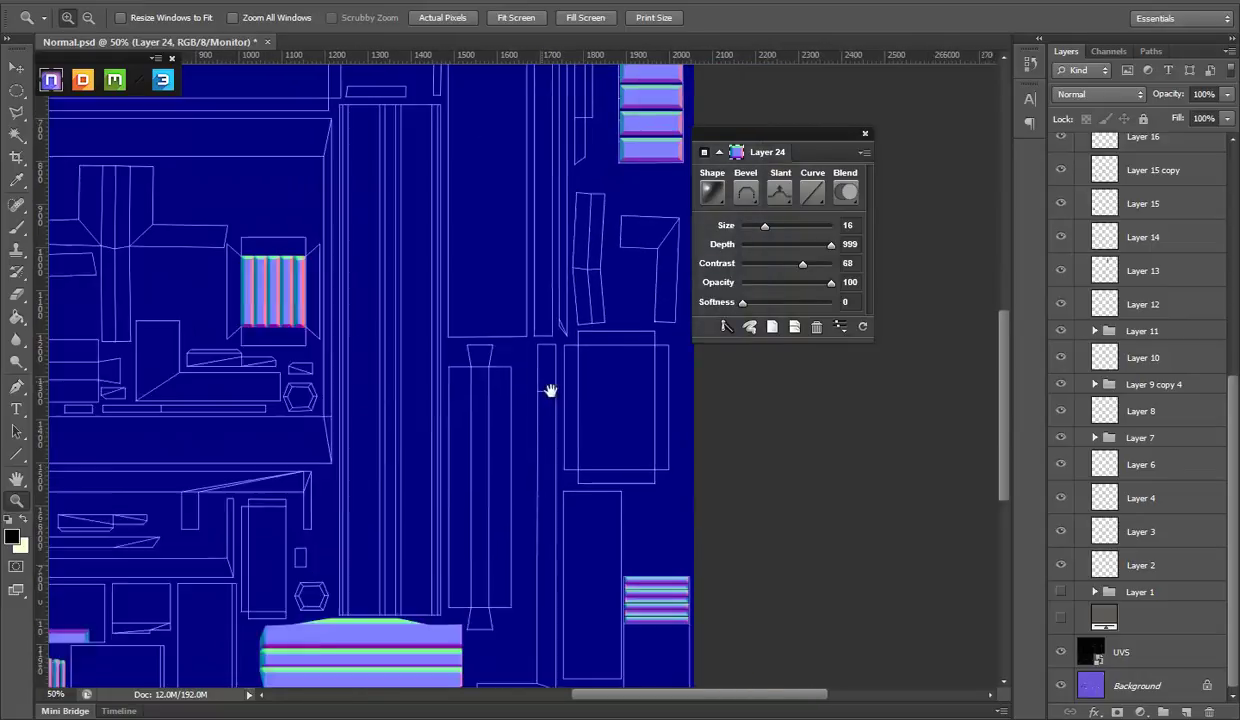
left_click(528, 366)
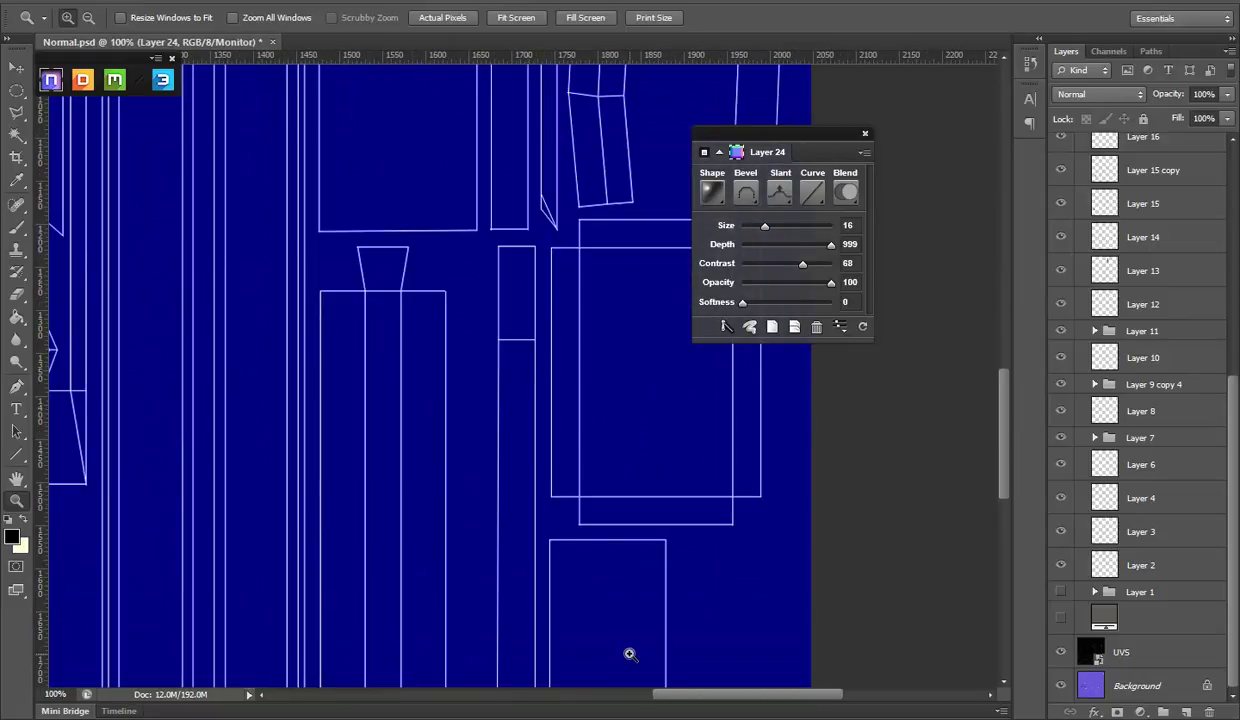
scroll(1108, 567, "up", 5)
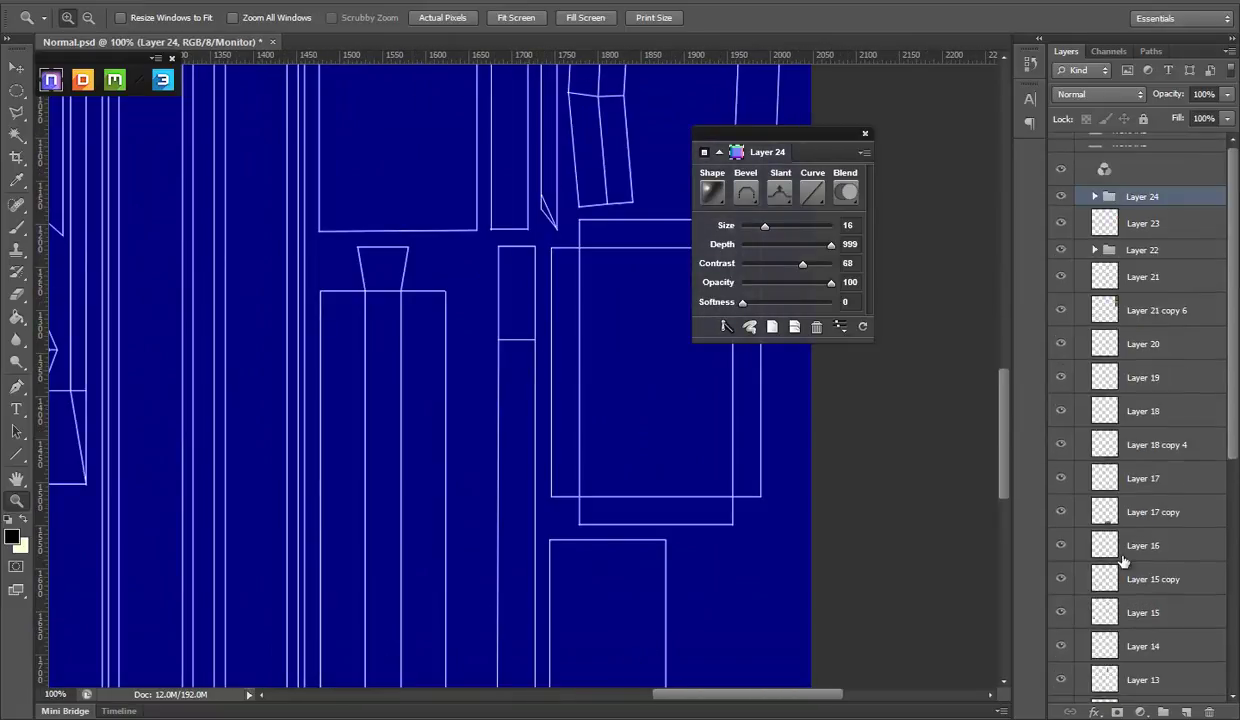
Step: Add a new layer, marquee a small rectangle on the strip shell, and convert it to an NDo bevel
left_click(1186, 712)
left_click_drag(16, 90, 62, 96)
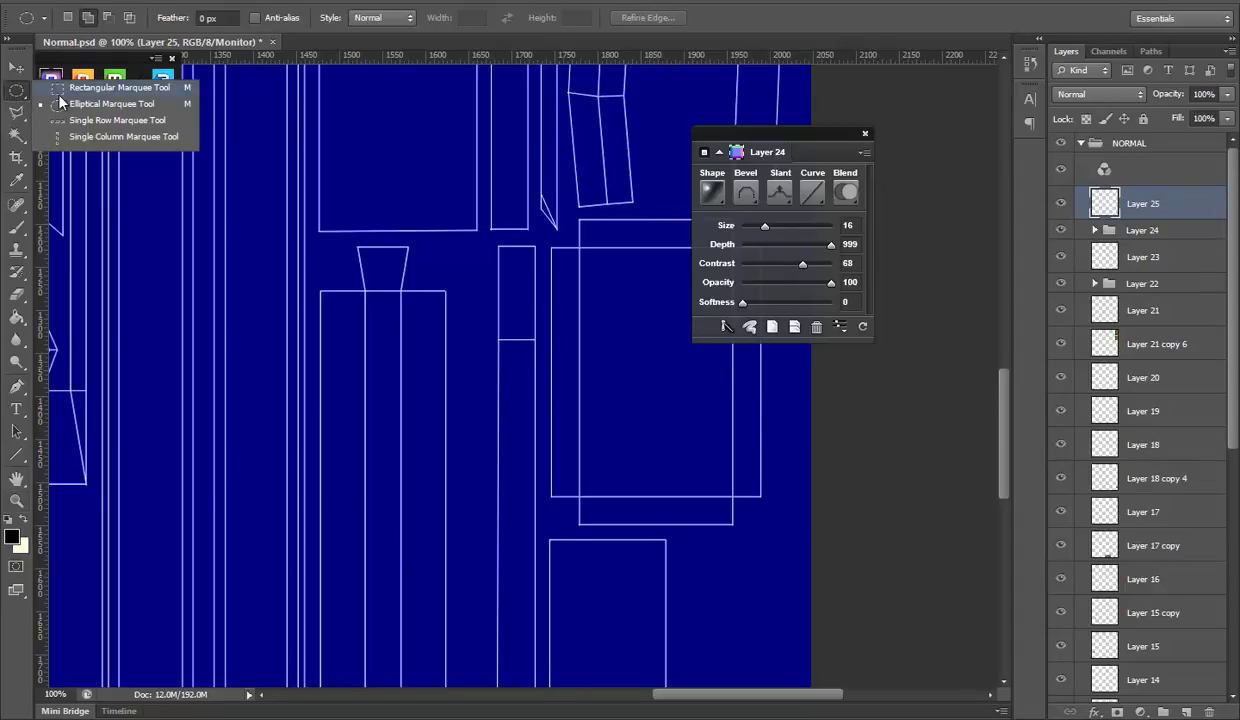
left_click_drag(480, 378, 539, 397)
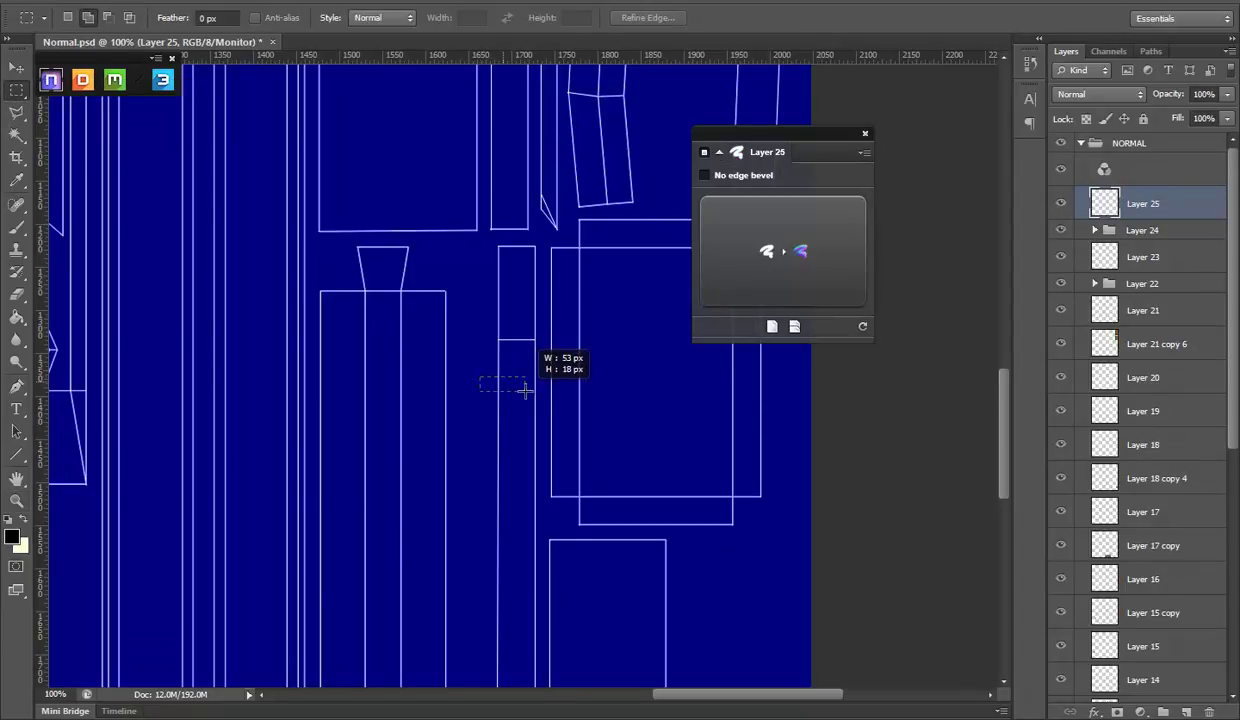
left_click_drag(539, 397, 536, 400)
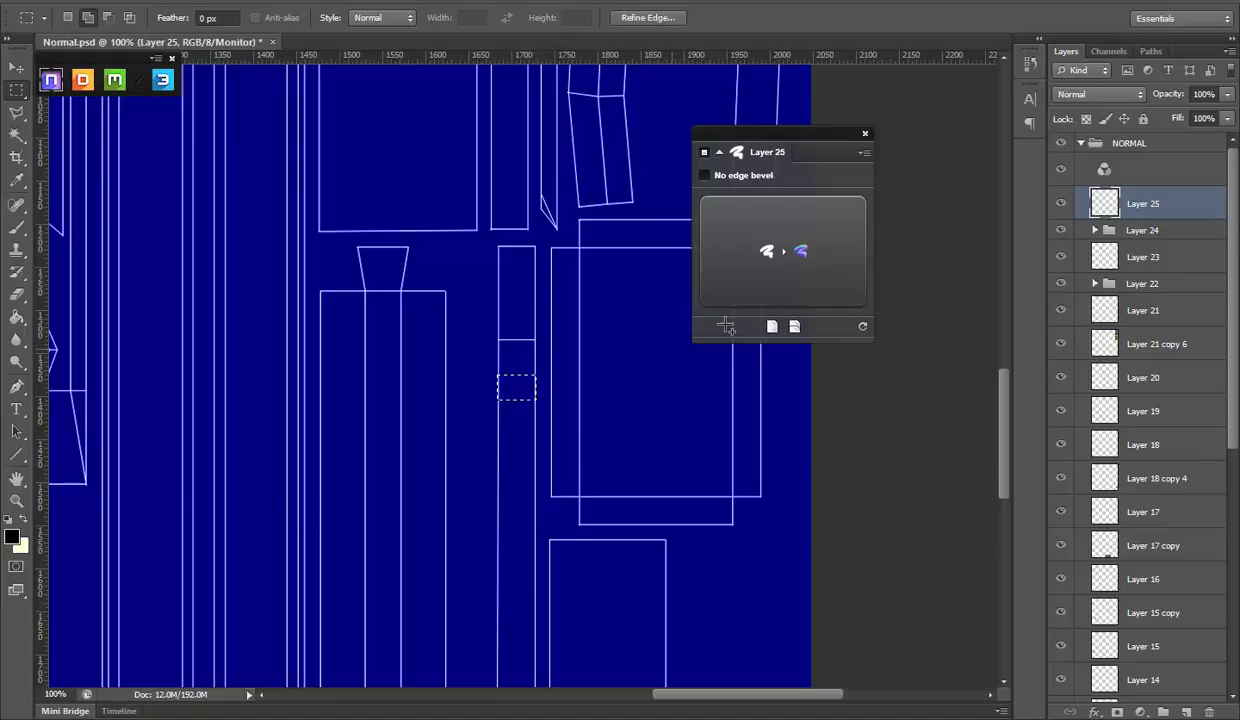
left_click(822, 265)
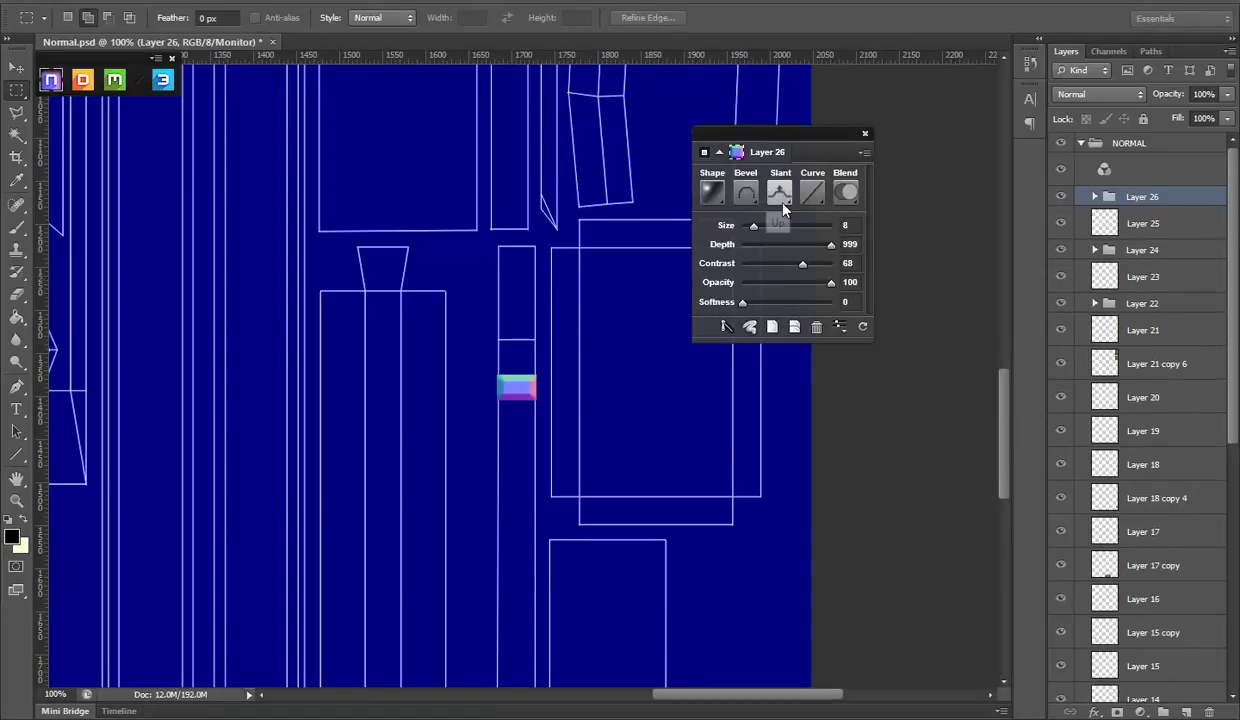
Step: Set the NDo bevel patch to slant Down with a Chiseled shape at size 5
left_click(779, 194)
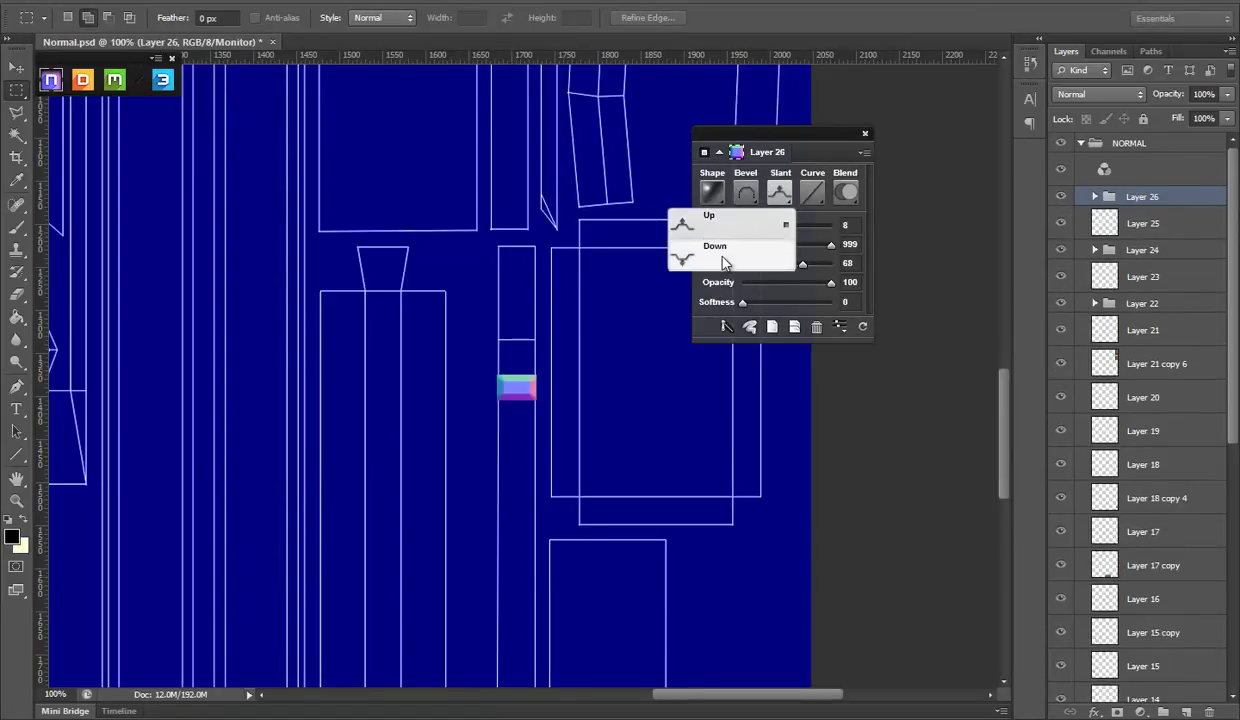
left_click(724, 258)
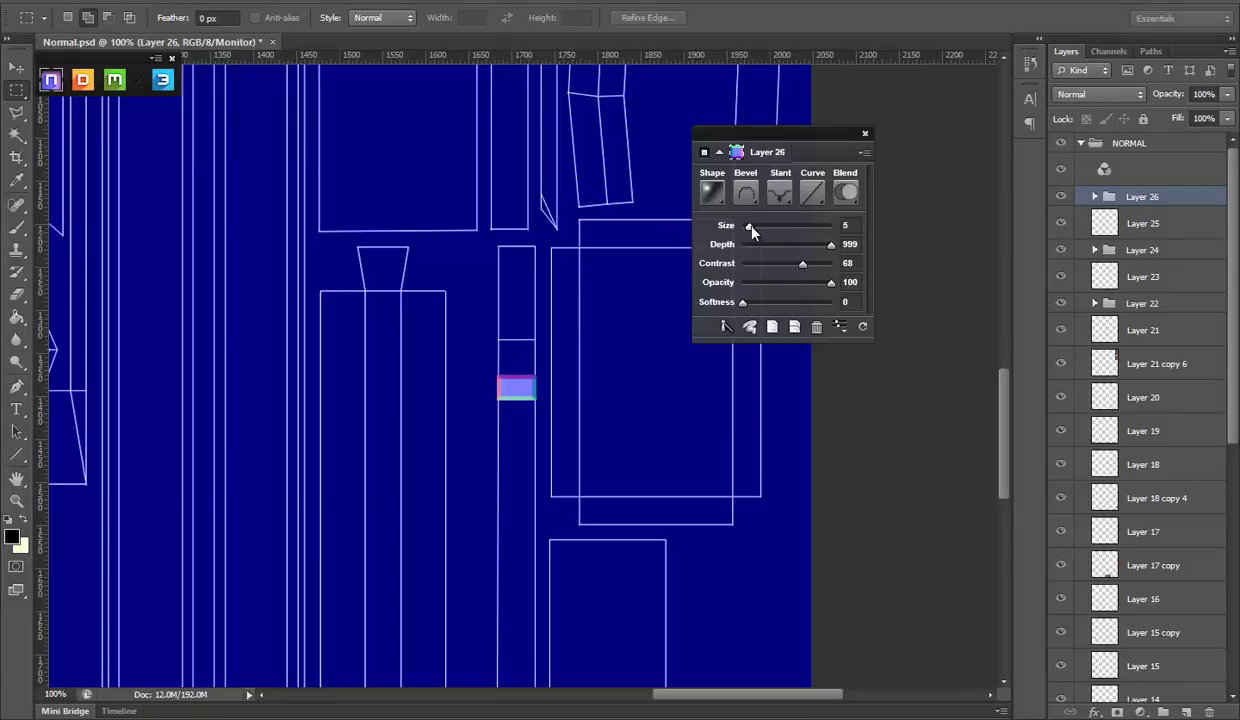
left_click_drag(750, 227, 755, 227)
left_click(712, 194)
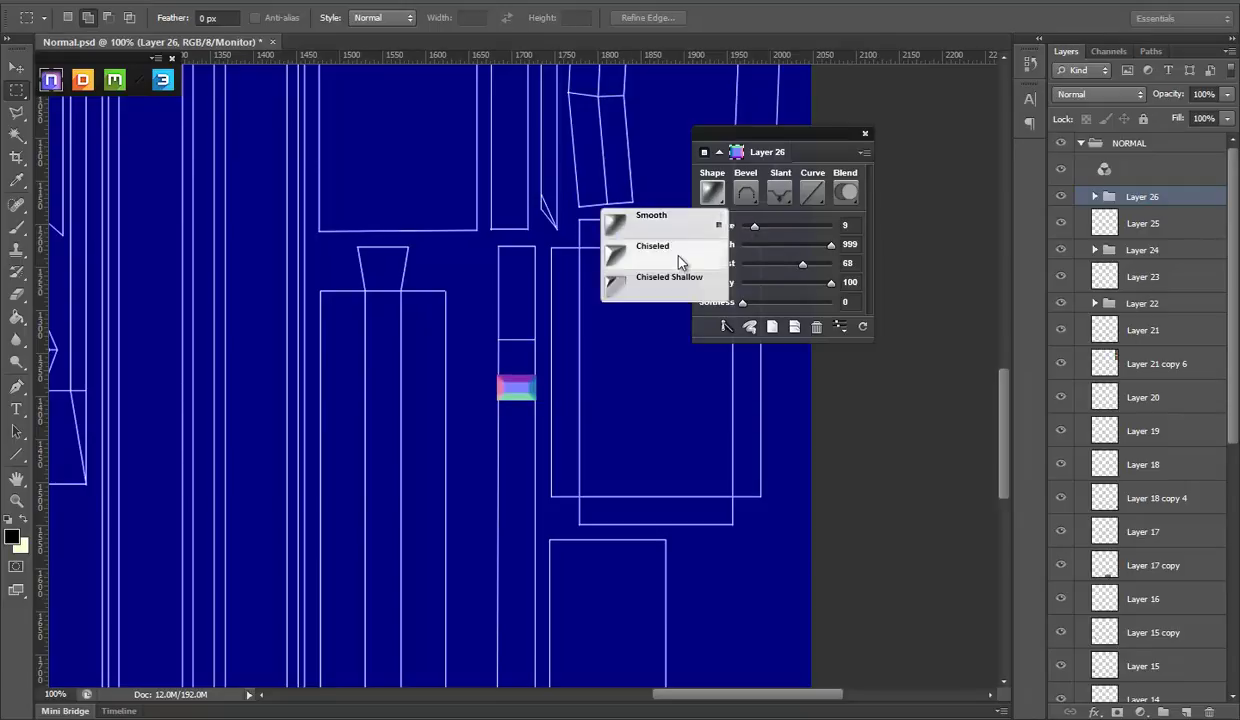
left_click(676, 250)
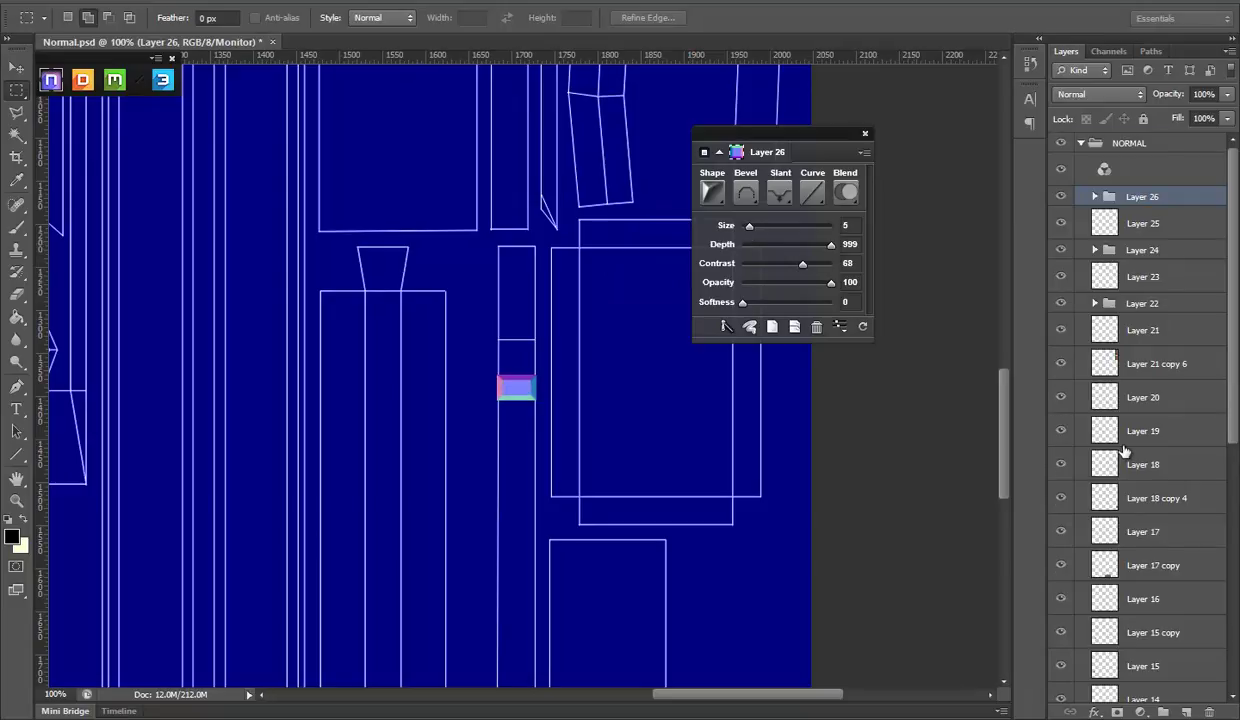
Step: Scroll to check the result, then zoom toward 200% on the bevel patch
scroll(1088, 440, "down", 5)
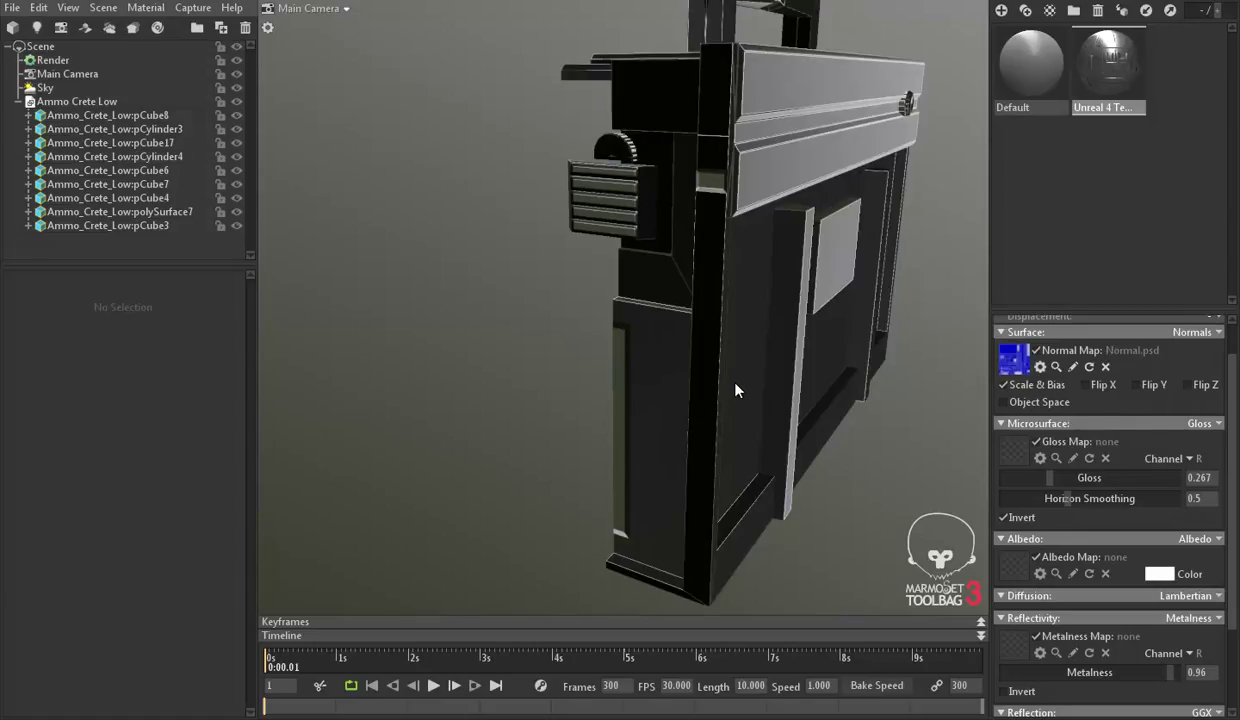
scroll(735, 390, "up", 2)
scroll(747, 346, "up", 2)
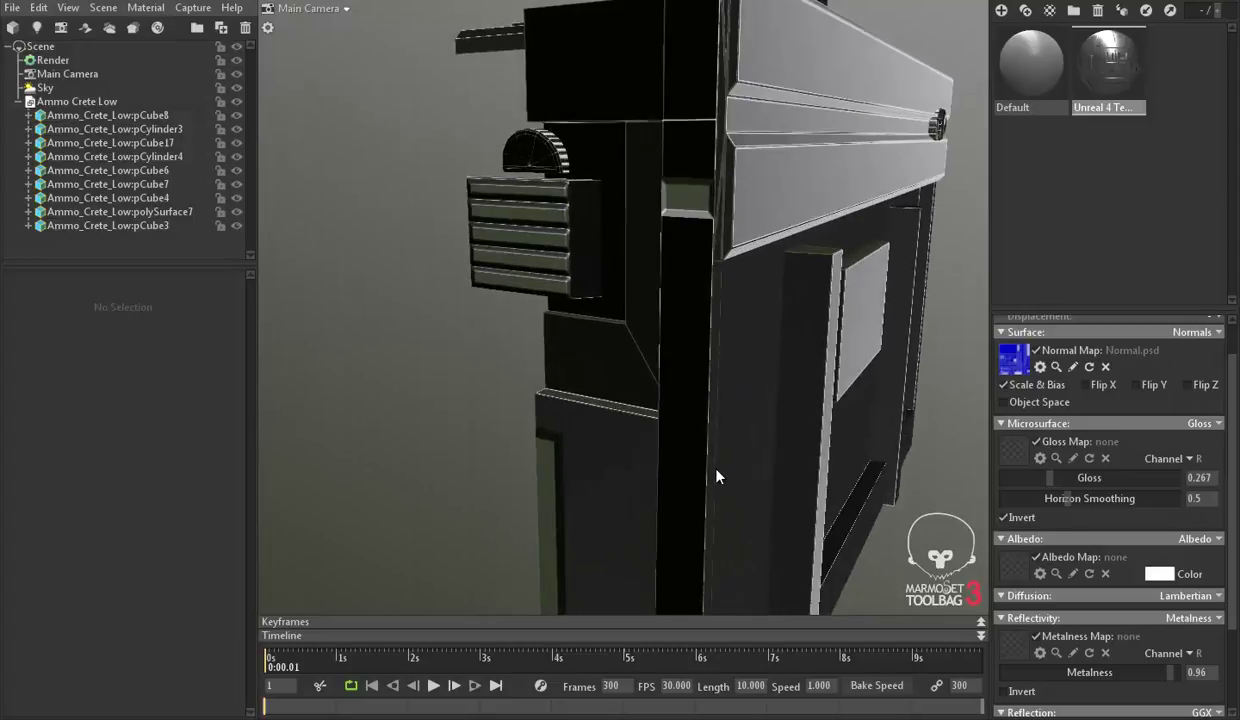
scroll(714, 476, "up", 2)
scroll(742, 429, "up", 2)
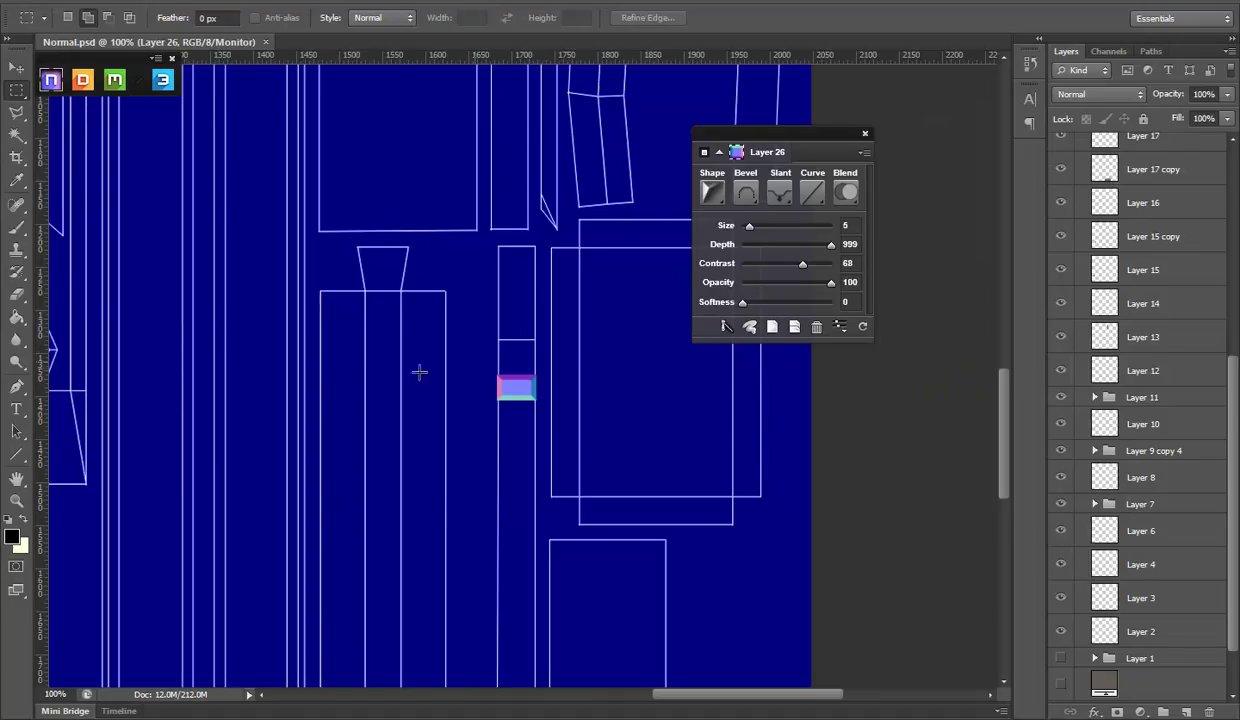
left_click(15, 500)
Step: At 200% zoom, squash the bevel patch into a 15 px high band
left_click(515, 413)
key("v")
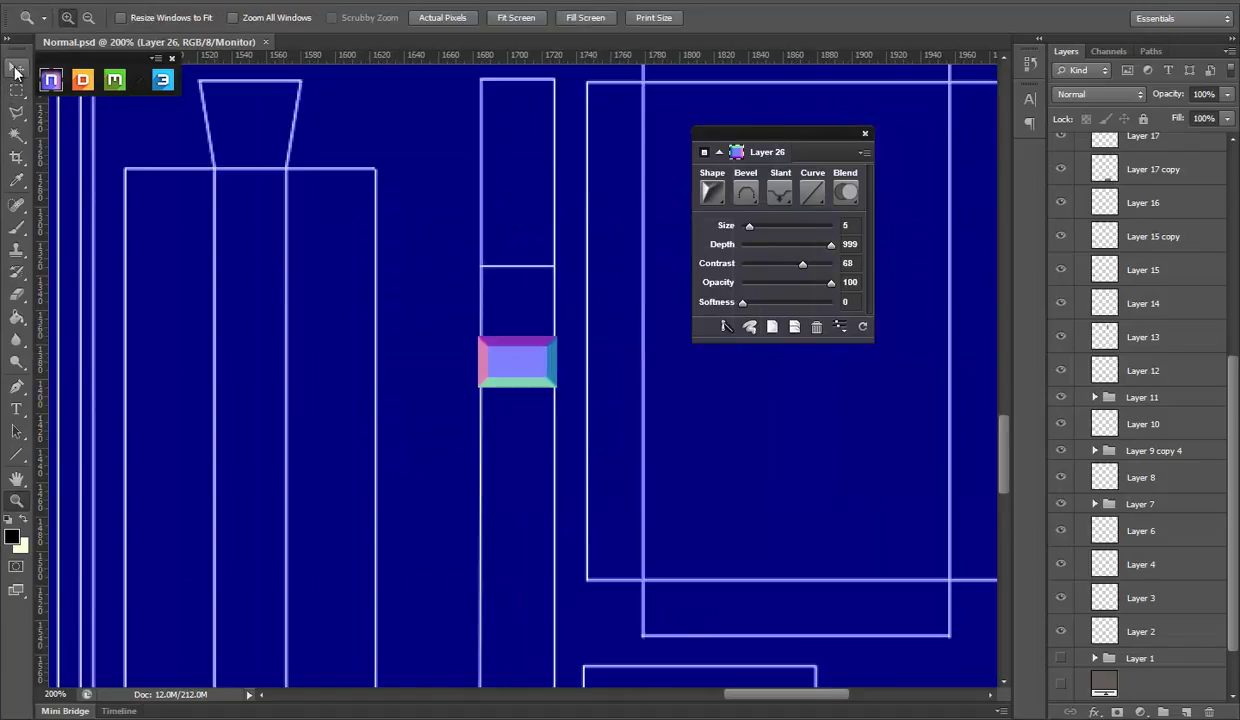
mouse_move(515, 328)
left_mouse_down()
mouse_move(517, 350)
mouse_move(540, 351)
left_mouse_up()
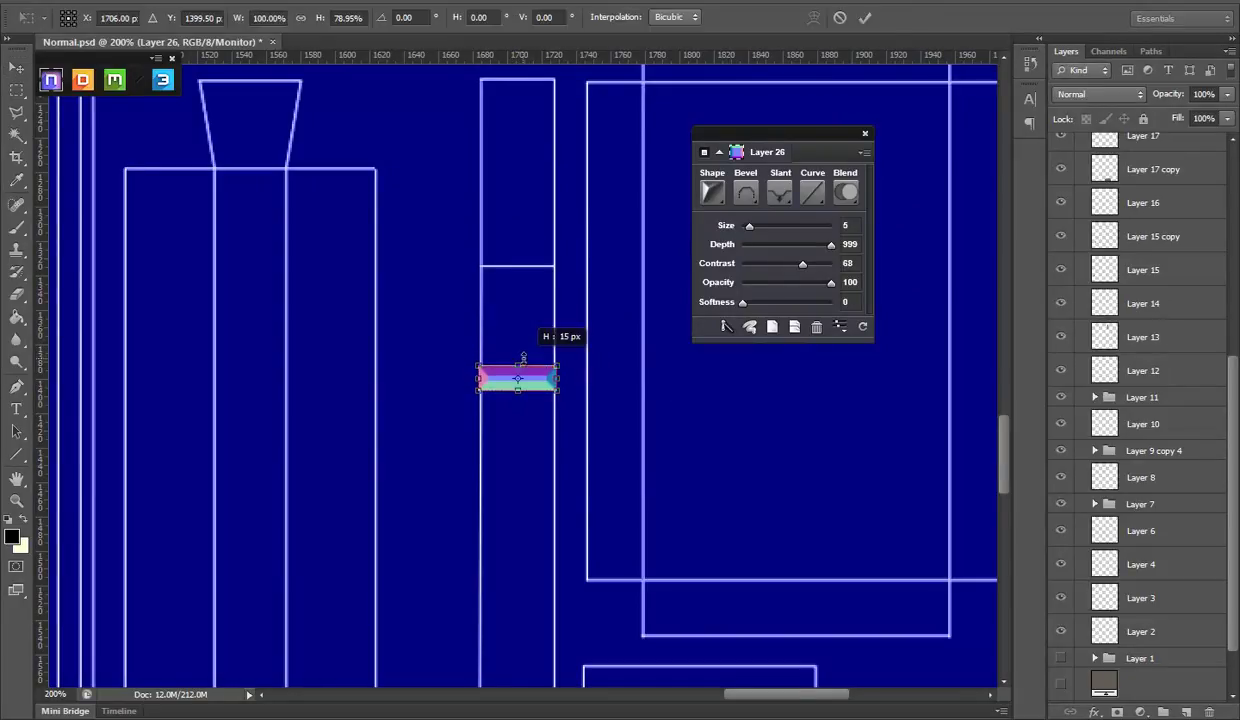
left_click_drag(624, 476, 630, 302)
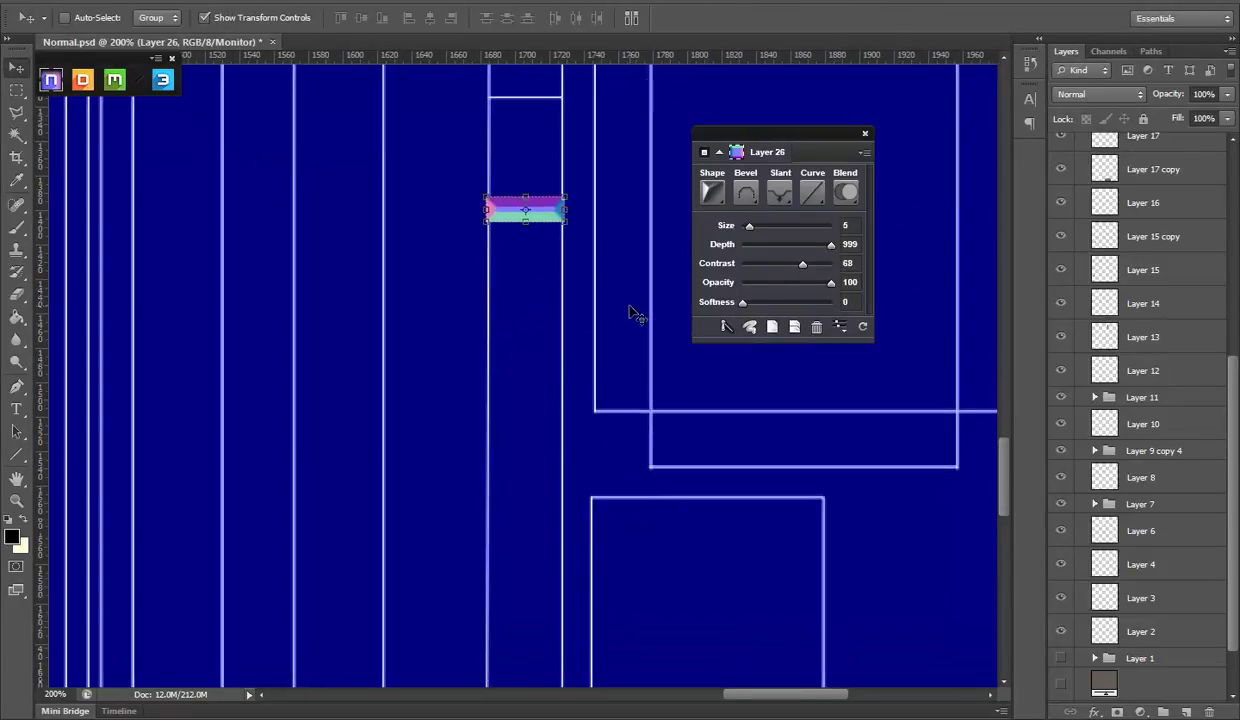
Step: Nudge the band with arrow keys onto the strip shell and save Normal.psd
key("Down")
key("Down")
key("Down")
key("Down")
key("Down")
key("Down")
key("Down")
key("Down")
key("Down")
key("Down")
key("Down")
key("Down")
key("Down")
key("Down")
key("Down")
key("Down")
key("Down")
key("Down")
key("Down")
key("Down")
key("Down")
key("Down")
key("Down")
key("Down")
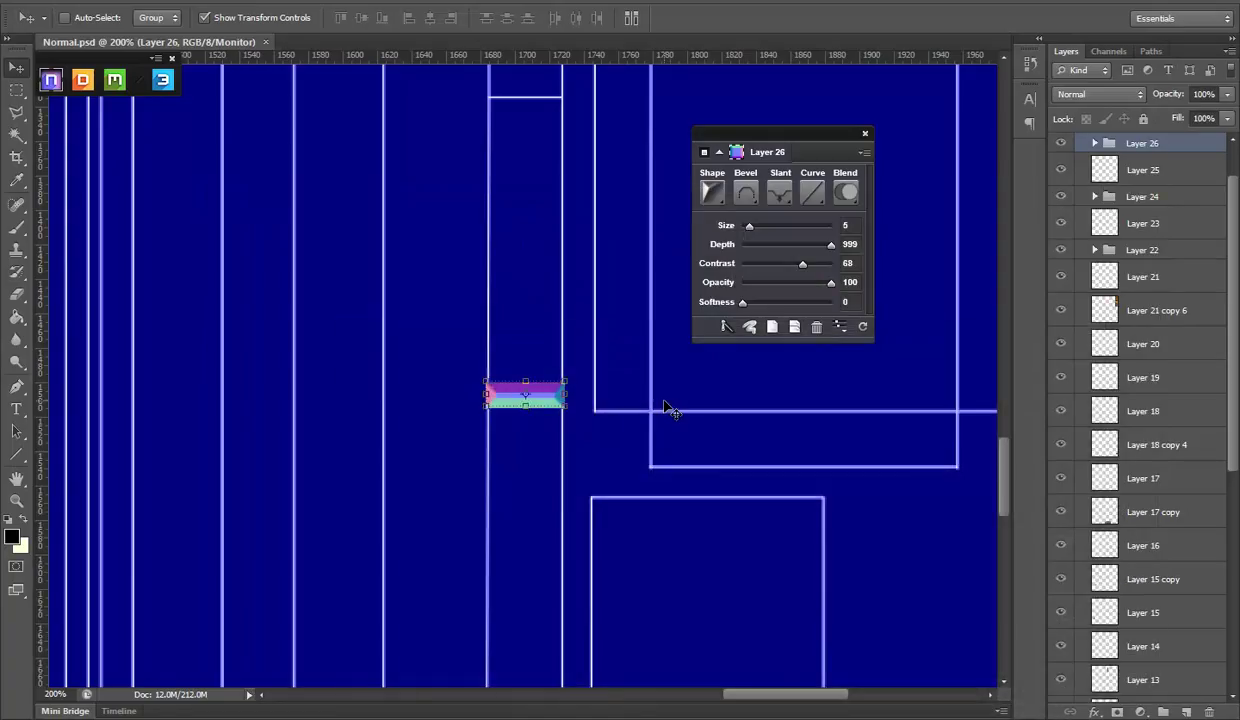
key("Up")
key("Up")
key("Up")
key("Up")
key("Up")
key("Up")
key("Up")
key("Up")
key("Up")
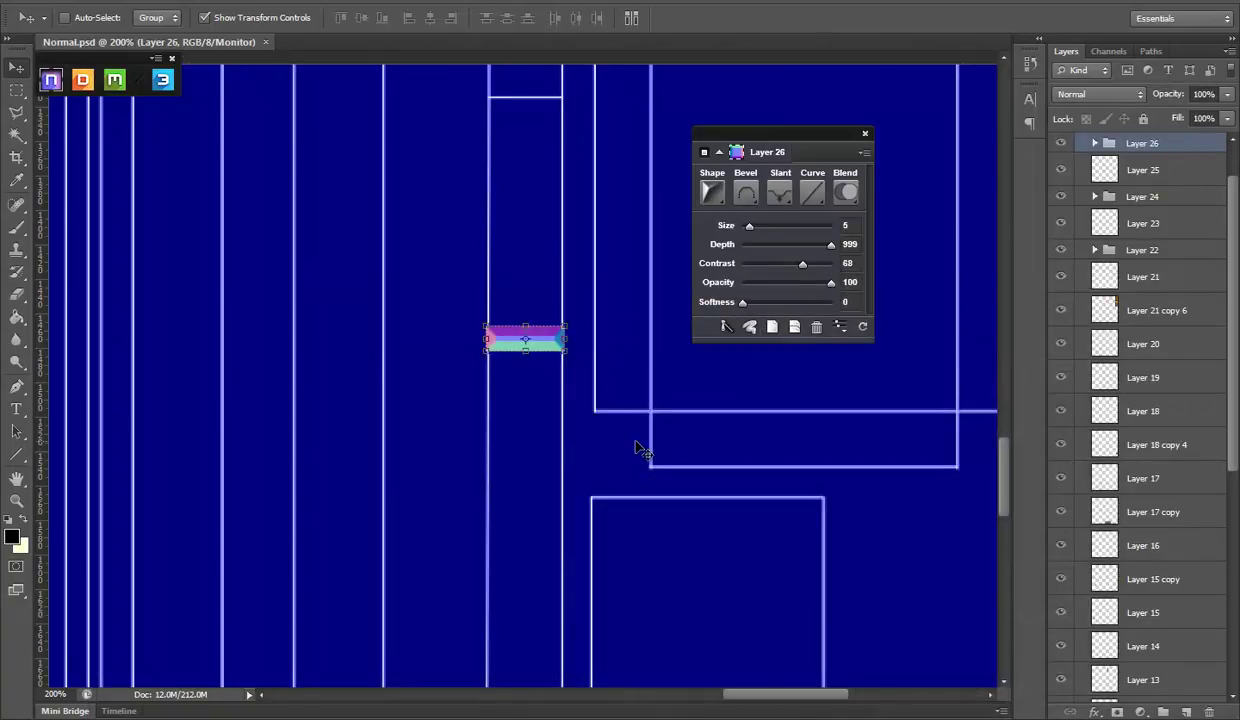
key("Up")
key("Up")
key("Up")
key("Up")
key("Up")
key("Up")
key("Up")
key("Up")
key("Up")
key("ctrl+s")
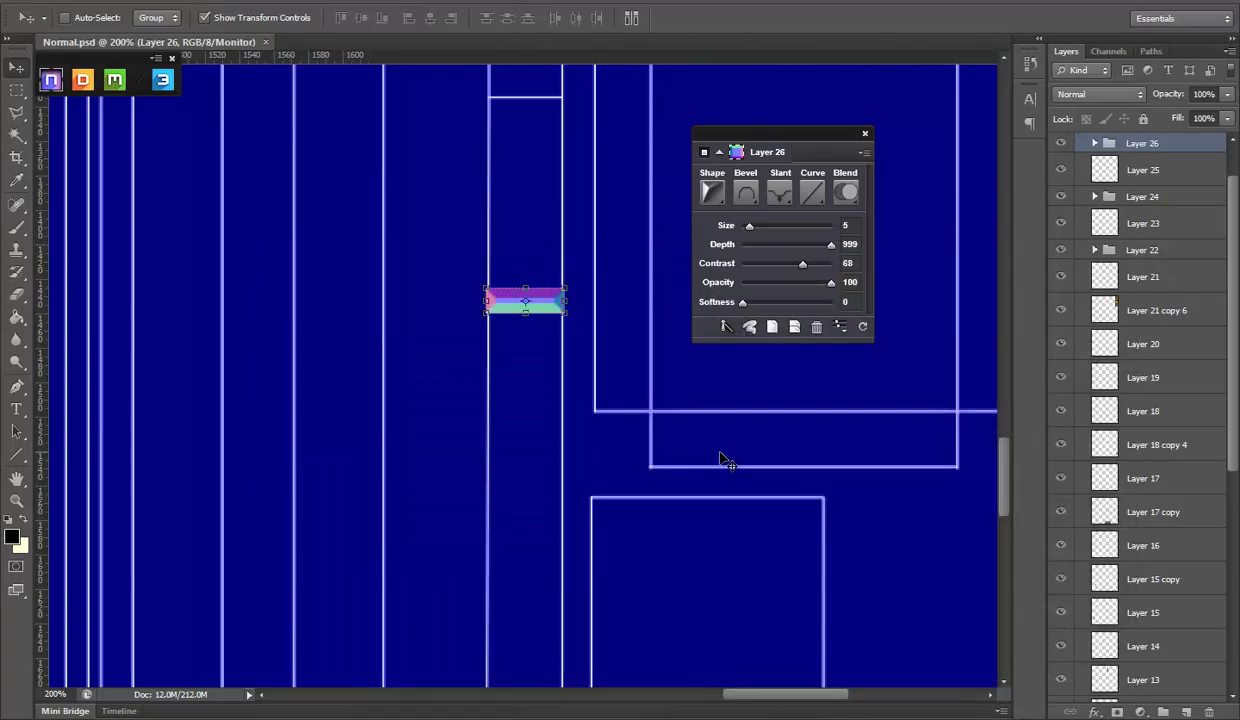
key("Up")
key("Up")
key("Up")
key("Up")
key("Up")
key("Up")
key("Up")
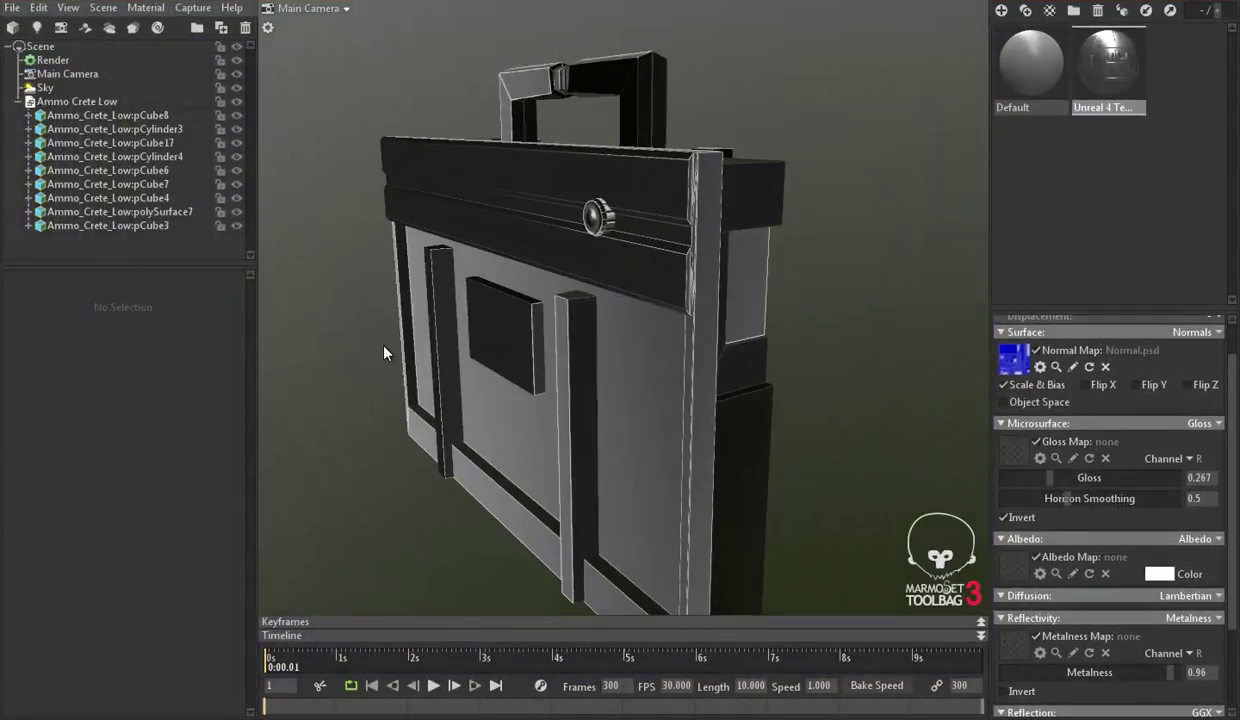
Step: Zoom out to 100% and dismiss the cannot-paint-on-group error
left_click_drag(383, 352, 736, 368)
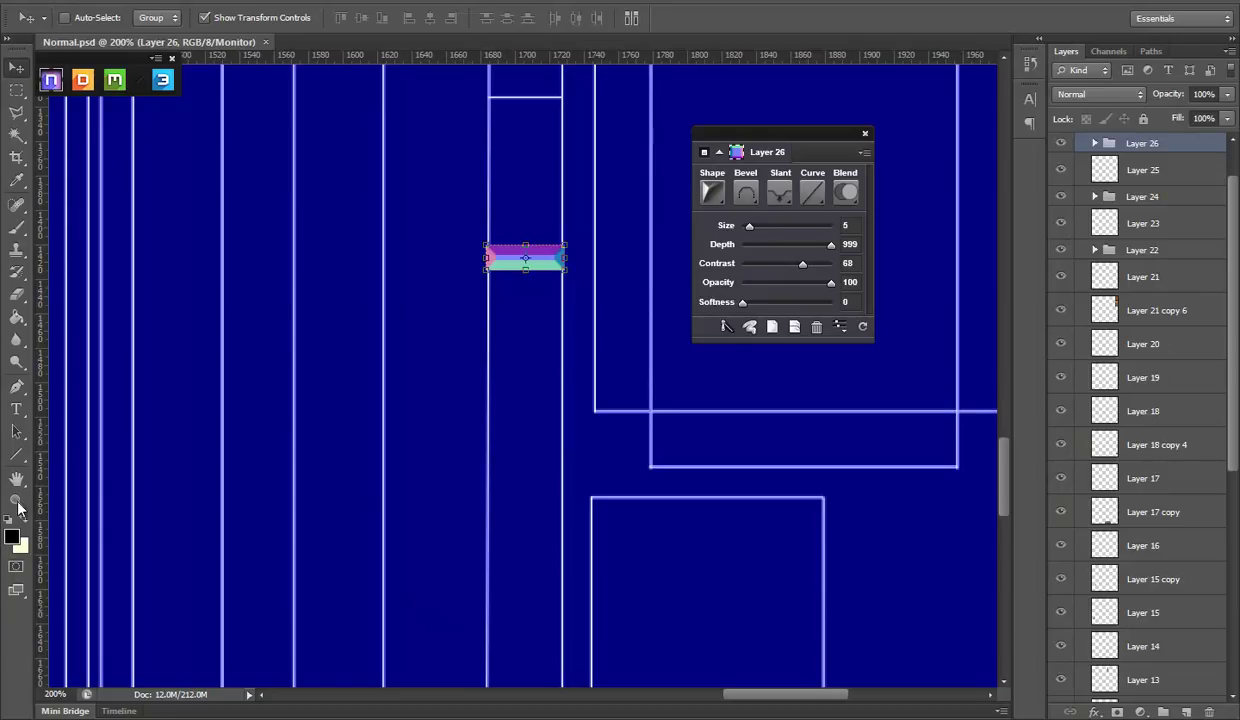
left_click(22, 499)
left_click(449, 388, "alt")
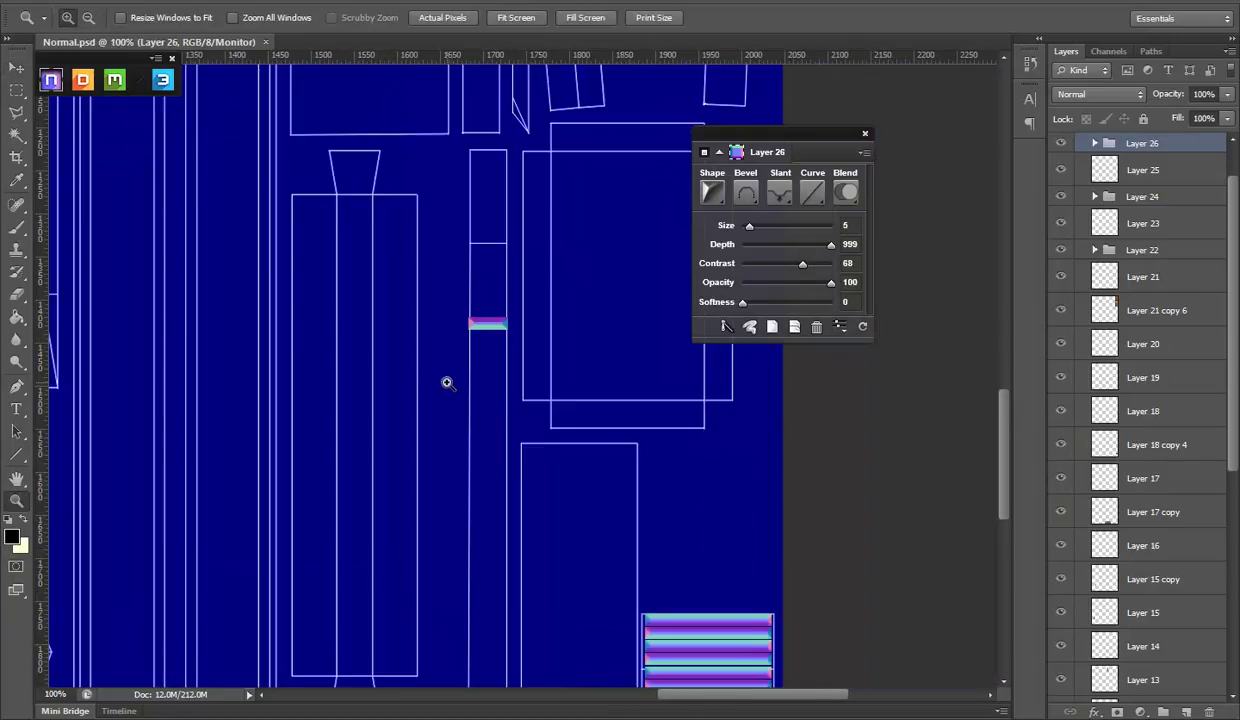
left_click(16, 230)
left_click(531, 280)
left_click(584, 312)
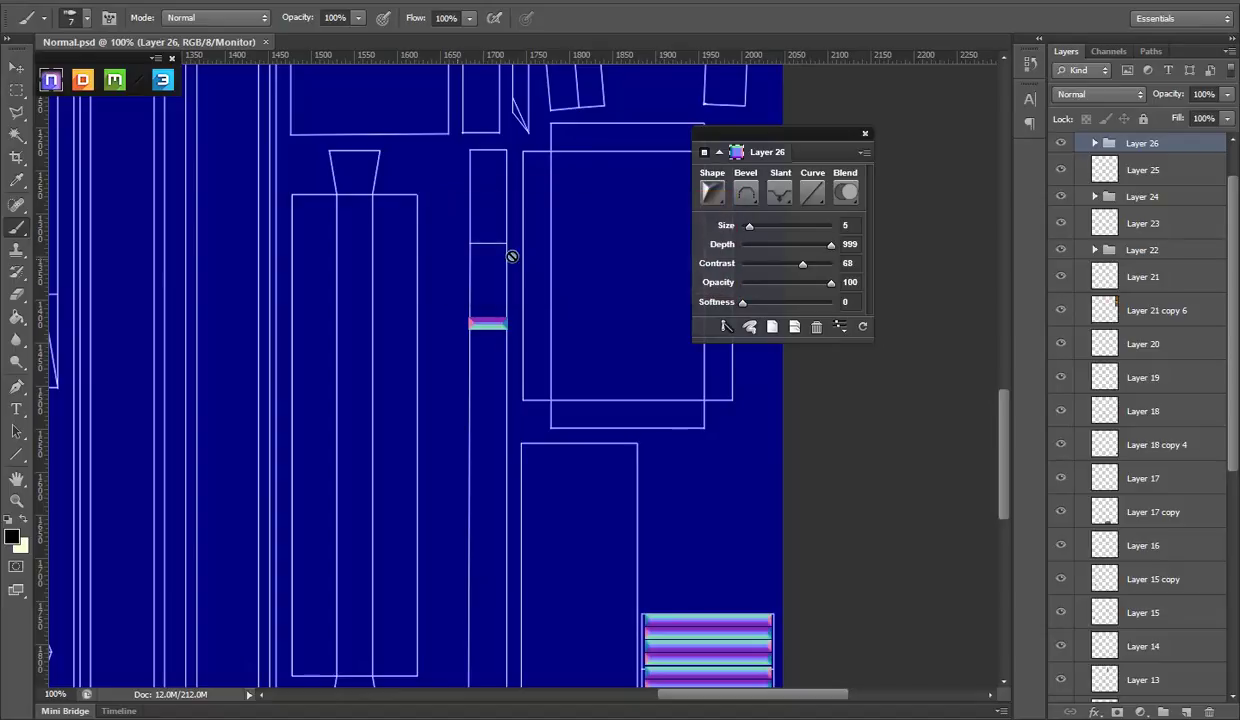
Step: Merge the Layer 26 group into one layer and bring Maya back to the front
right_click(1143, 146)
left_click(1136, 416)
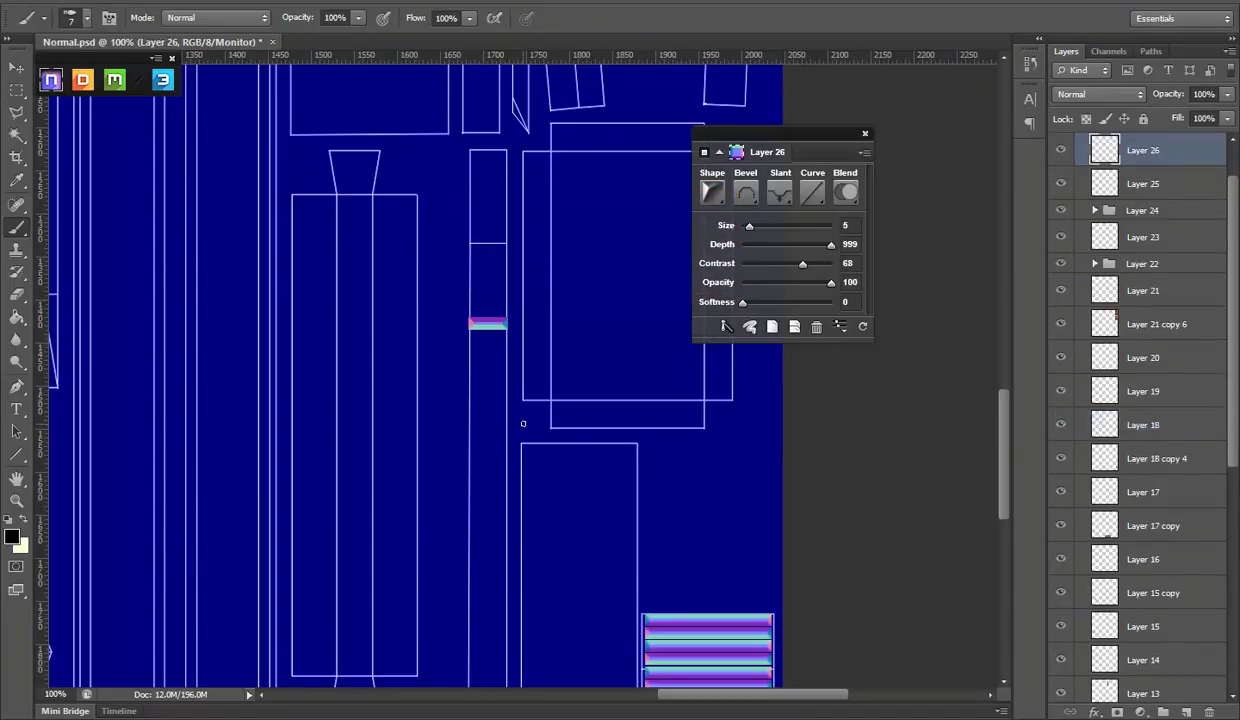
left_click(672, 637)
mouse_move(476, 415)
left_mouse_down()
mouse_move(443, 366)
mouse_move(260, 376)
mouse_move(415, 346)
left_mouse_up()
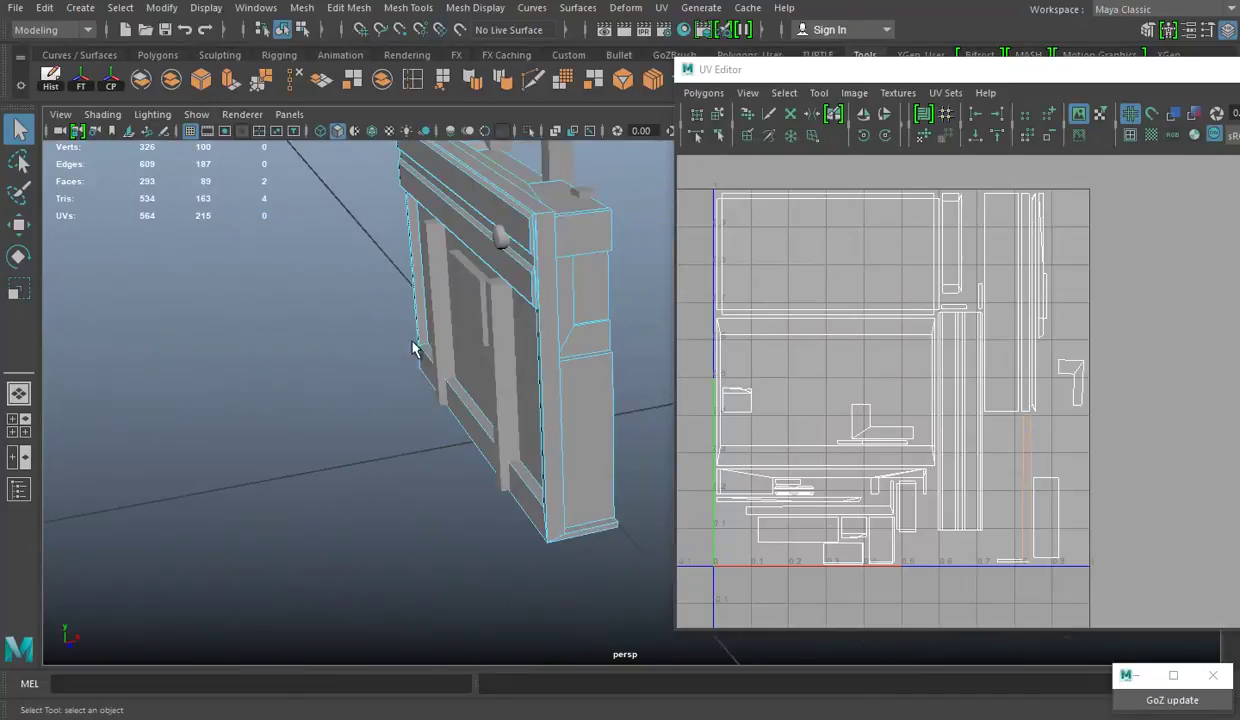
Step: Select the crate's side and bottom strip faces to locate their UV shells, then deselect
left_click(540, 297)
left_click(540, 297)
mouse_move(468, 426)
left_mouse_down()
mouse_move(634, 391)
mouse_move(481, 386)
mouse_move(581, 374)
mouse_move(429, 368)
mouse_move(493, 354)
mouse_move(371, 483)
mouse_move(471, 465)
mouse_move(507, 396)
mouse_move(523, 421)
mouse_move(529, 470)
mouse_move(506, 462)
mouse_move(508, 407)
mouse_move(382, 429)
mouse_move(327, 415)
mouse_move(341, 413)
mouse_move(434, 520)
mouse_move(476, 437)
mouse_move(496, 540)
left_mouse_up()
mouse_move(315, 450)
left_mouse_down()
mouse_move(470, 557)
mouse_move(421, 424)
mouse_move(367, 345)
left_mouse_up()
left_click(588, 601)
left_click(560, 600, "ctrl")
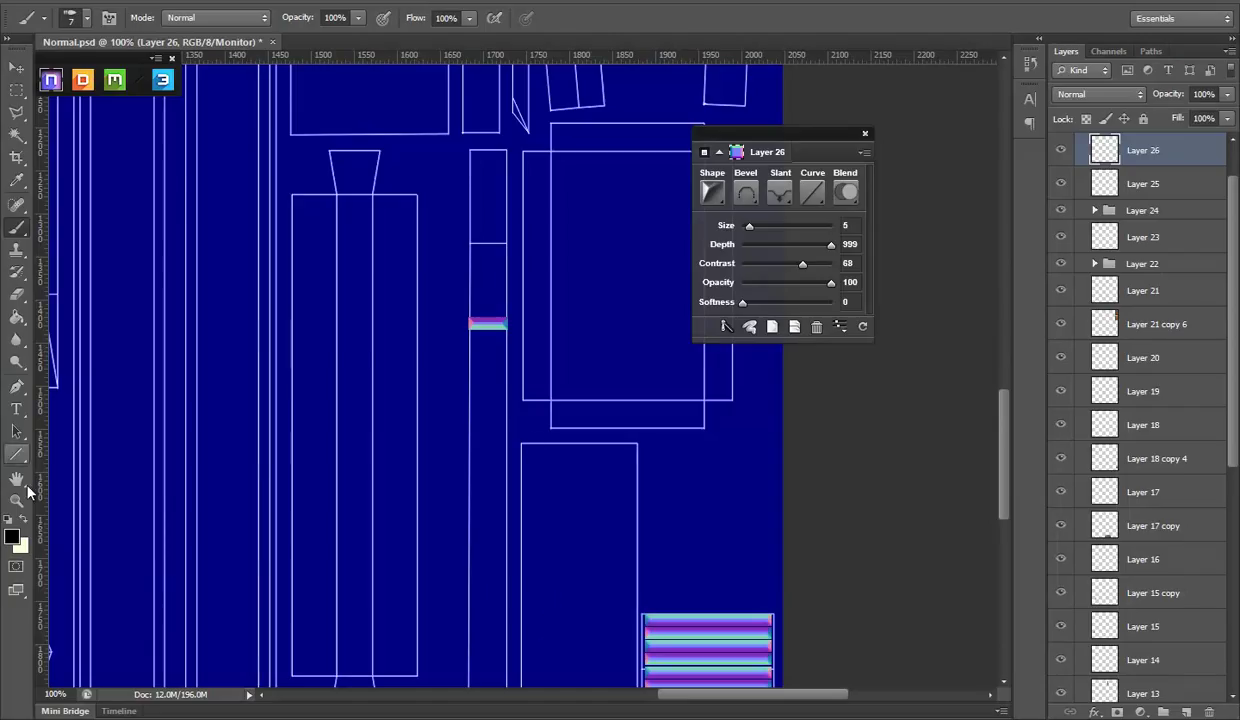
left_click(17, 500)
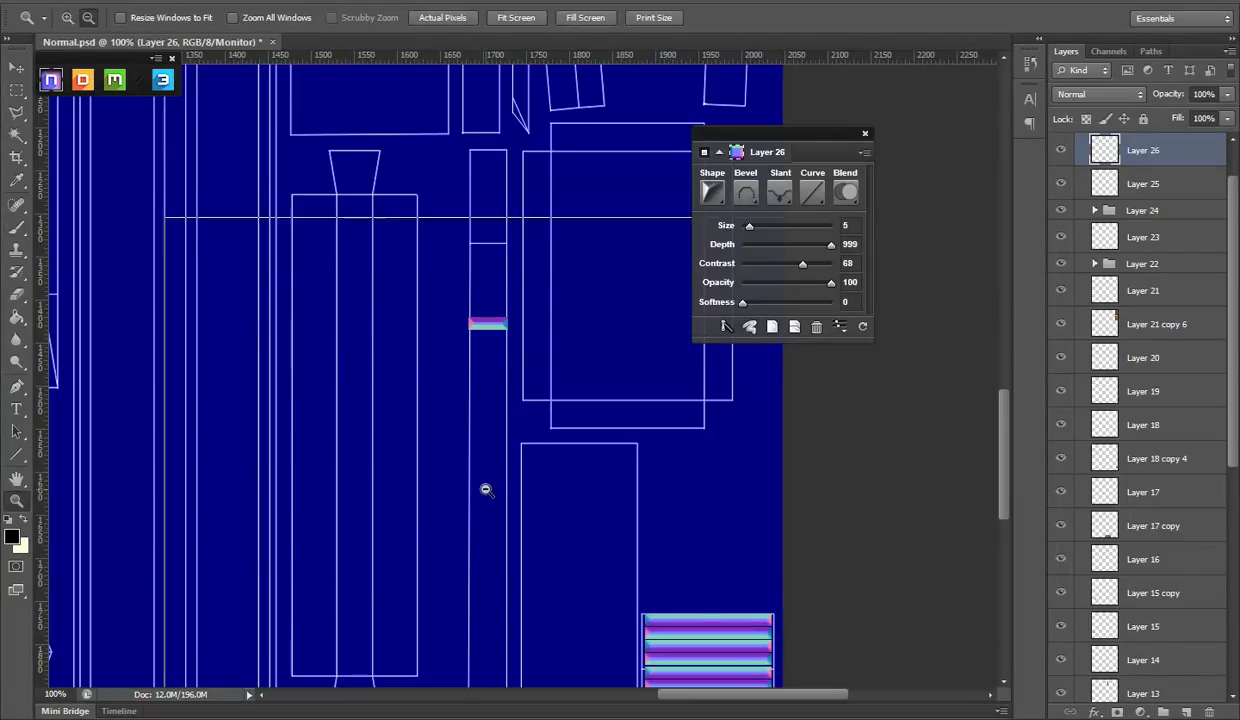
Step: At 66.67% zoom, duplicate the bevel strip into Layer 26 copy
left_click(484, 490, "alt")
left_click(17, 67)
left_click_drag(505, 337, 382, 356)
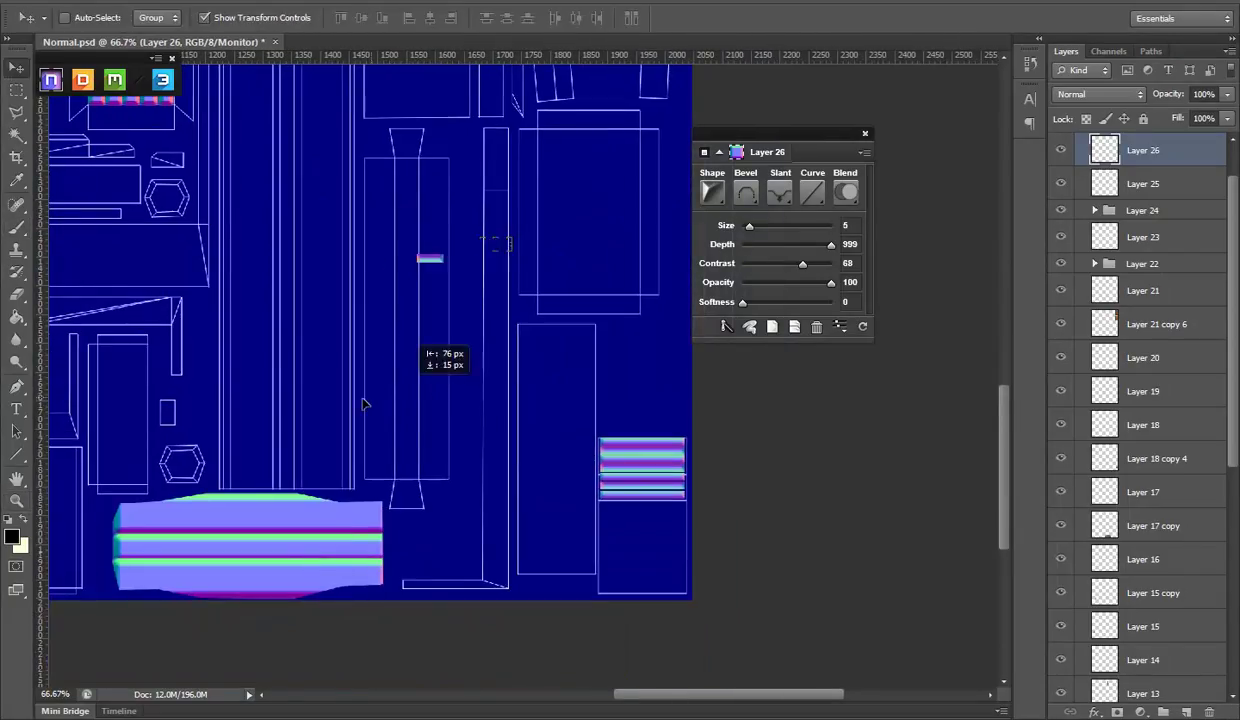
key("ctrl+z")
mouse_move(505, 378)
left_mouse_down()
mouse_move(332, 388)
mouse_move(581, 396)
mouse_move(700, 425)
mouse_move(318, 443)
left_mouse_up()
scroll(526, 424, "left", 3)
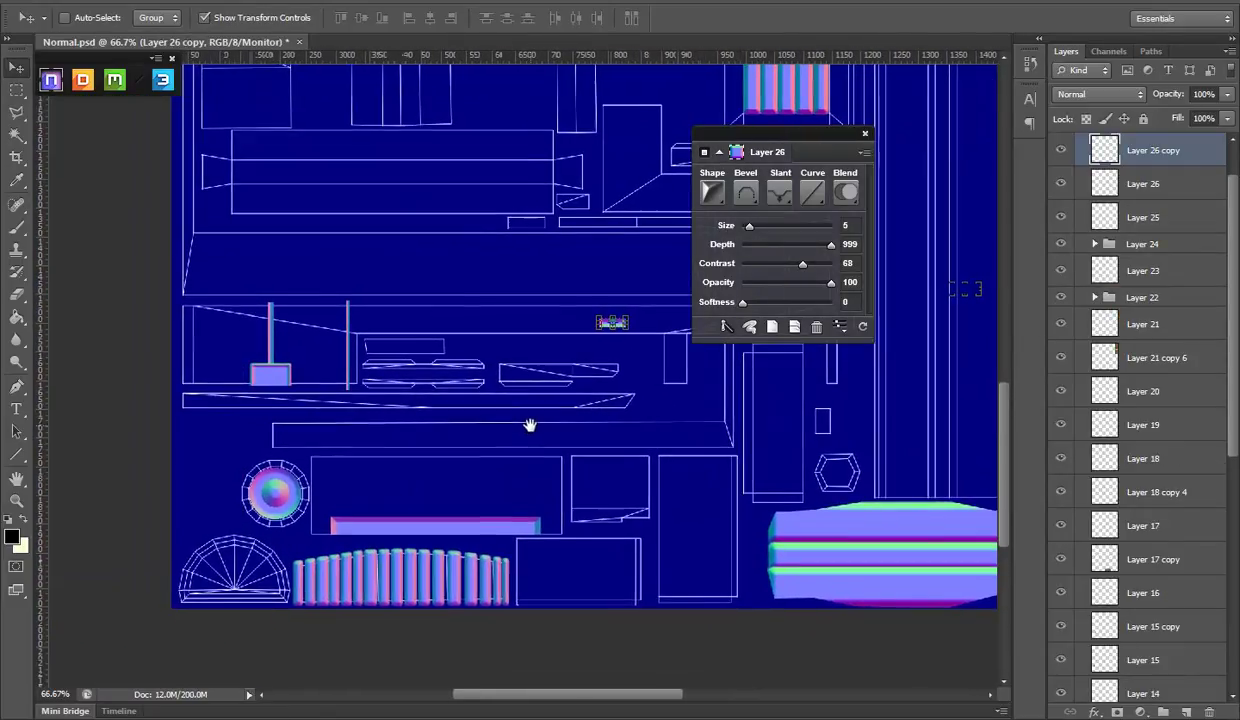
Step: Rotate the copied strip 90° upright and zoom in to 100%
key("ctrl+t")
left_click_drag(512, 366, 435, 428)
key("Return")
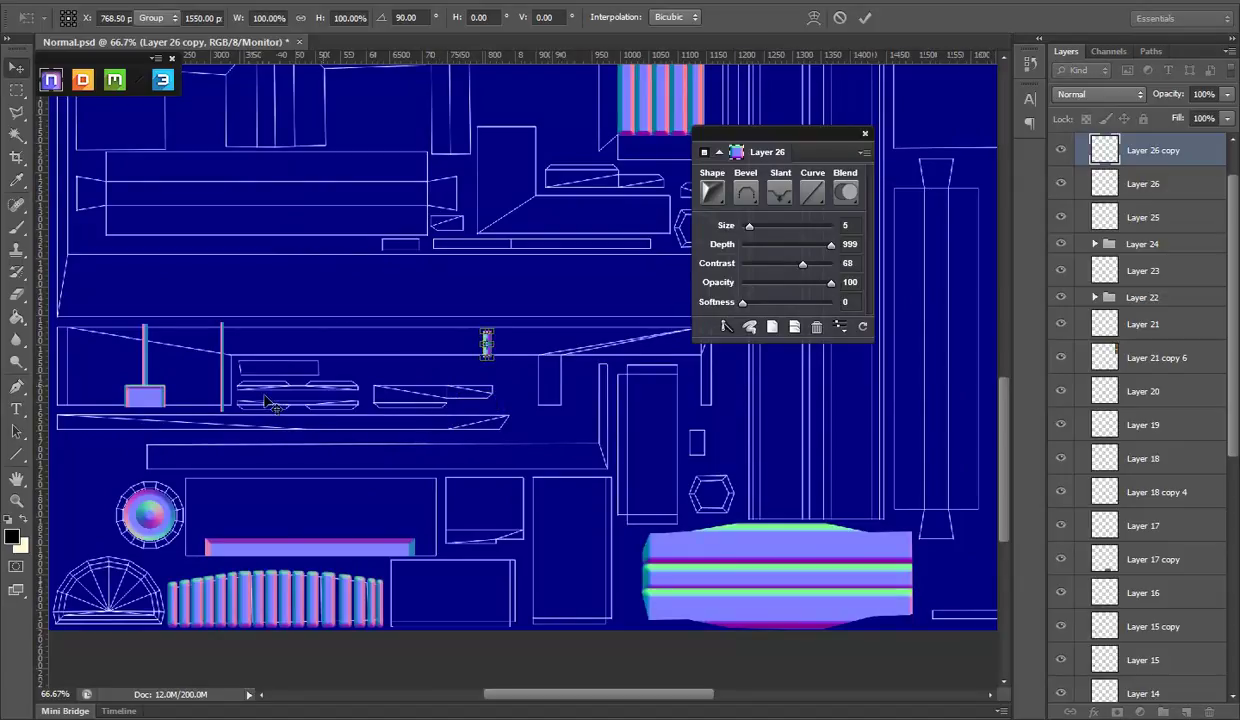
left_click(17, 502)
left_click(516, 437)
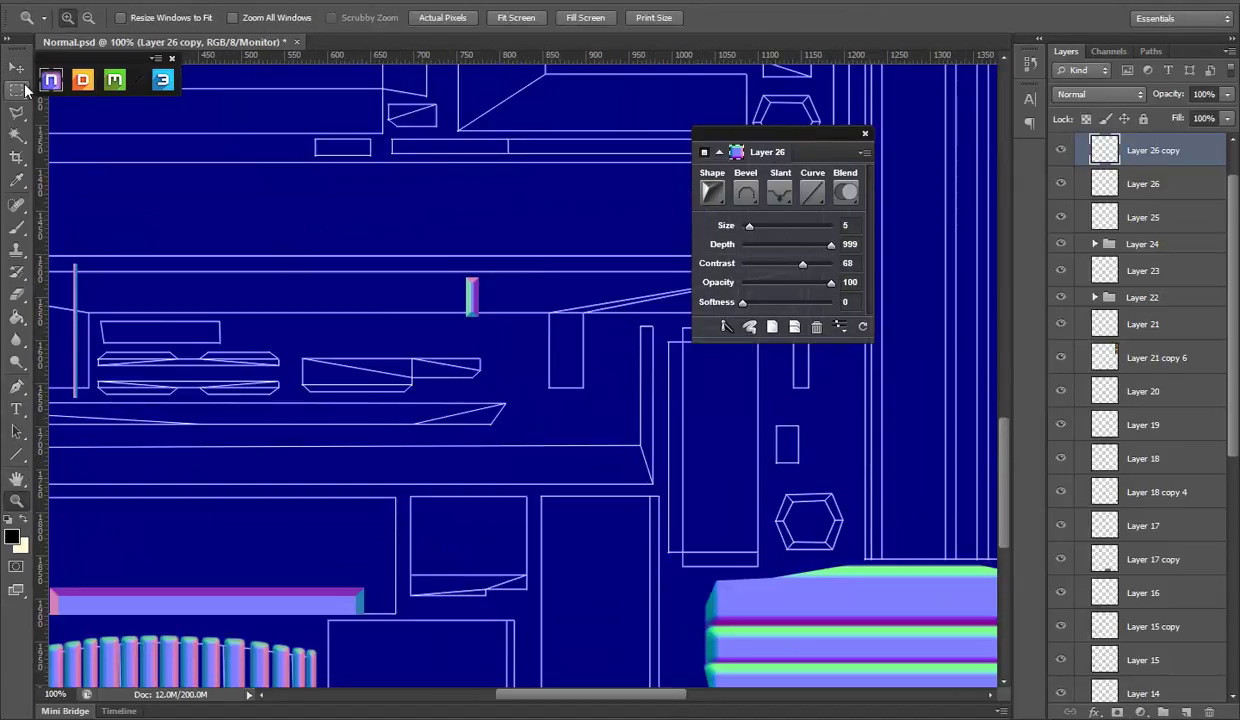
Step: Move the upright strip onto the long horizontal UV shell and nudge it left into place
left_click(17, 67)
scroll(332, 244, "down", 2)
scroll(332, 244, "right", 3)
left_click_drag(430, 337, 444, 529)
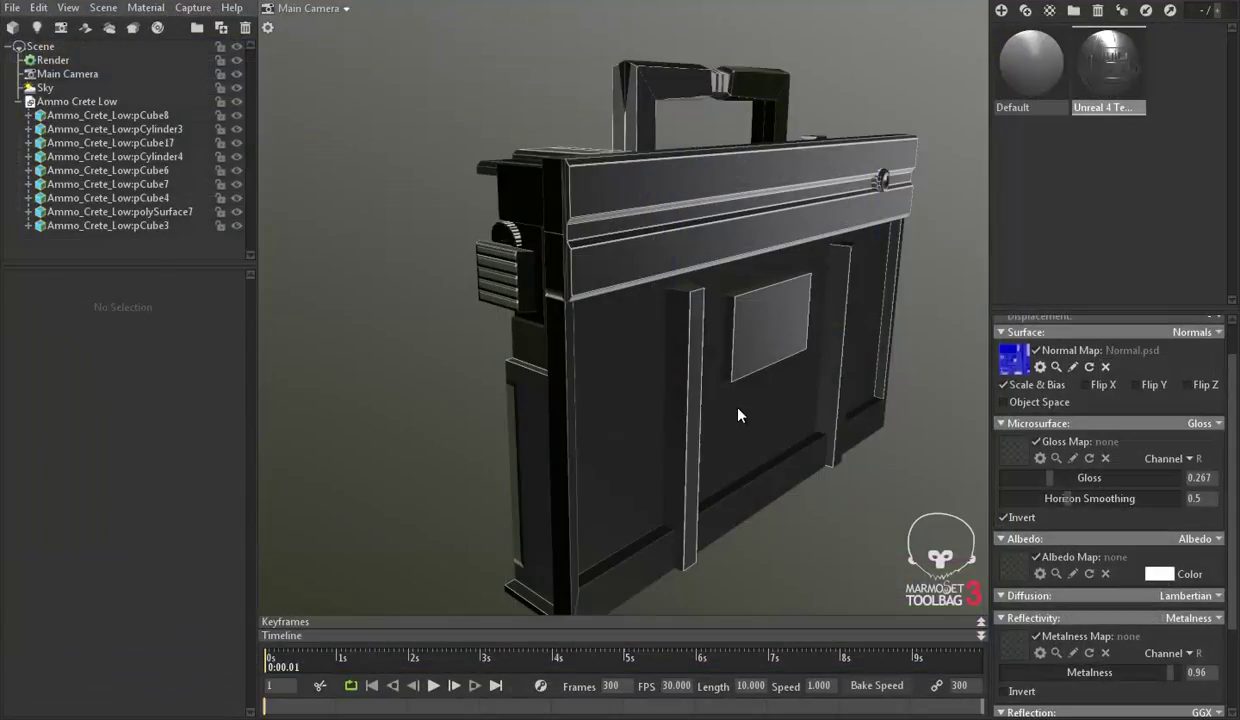
mouse_move(739, 410)
left_mouse_down()
mouse_move(455, 395)
mouse_move(675, 415)
mouse_move(808, 410)
mouse_move(537, 407)
mouse_move(443, 388)
mouse_move(512, 338)
mouse_move(537, 350)
mouse_move(643, 499)
left_mouse_up()
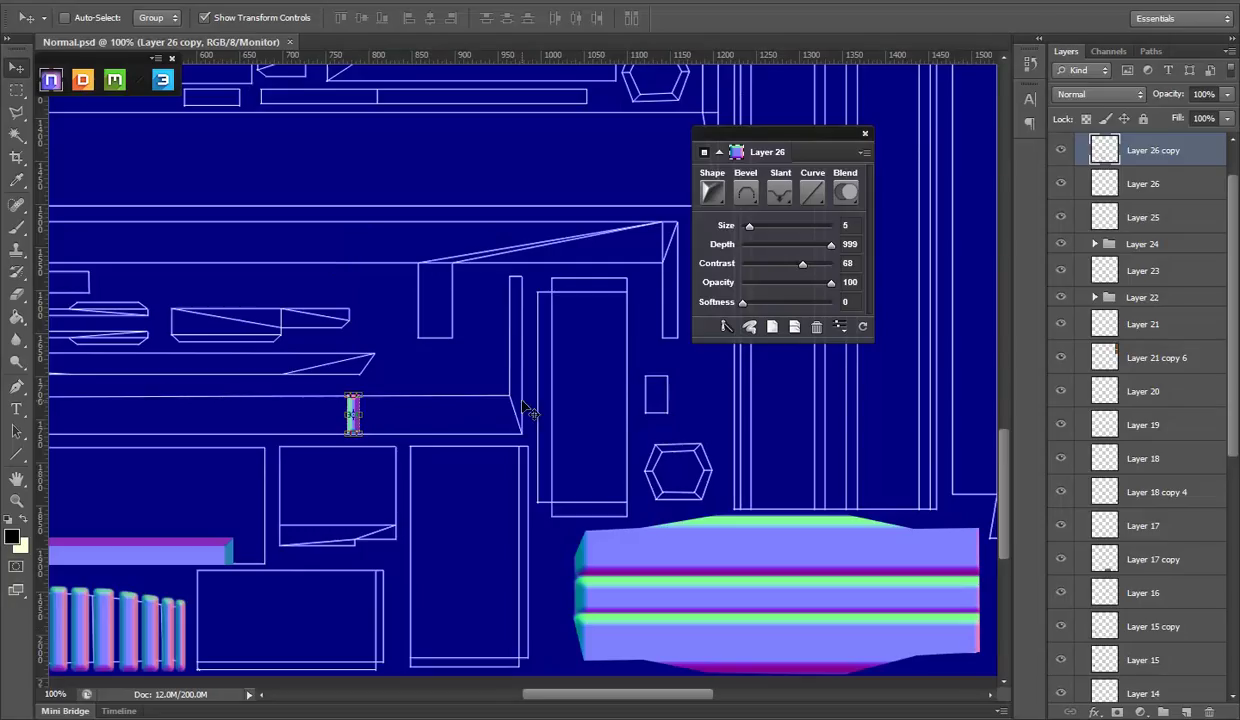
mouse_move(281, 481)
left_mouse_down()
mouse_move(609, 471)
mouse_move(636, 483)
left_mouse_up()
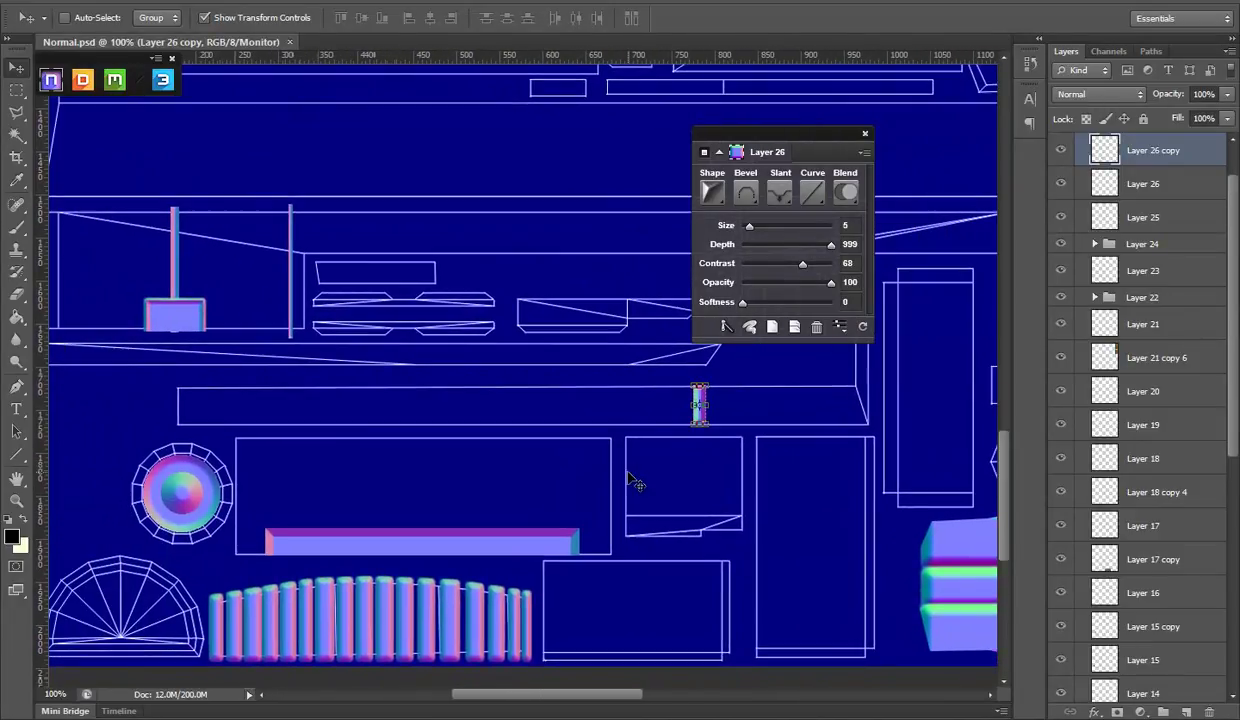
key("Left")
key("Left")
key("Left")
key("Left")
key("Left")
key("Left")
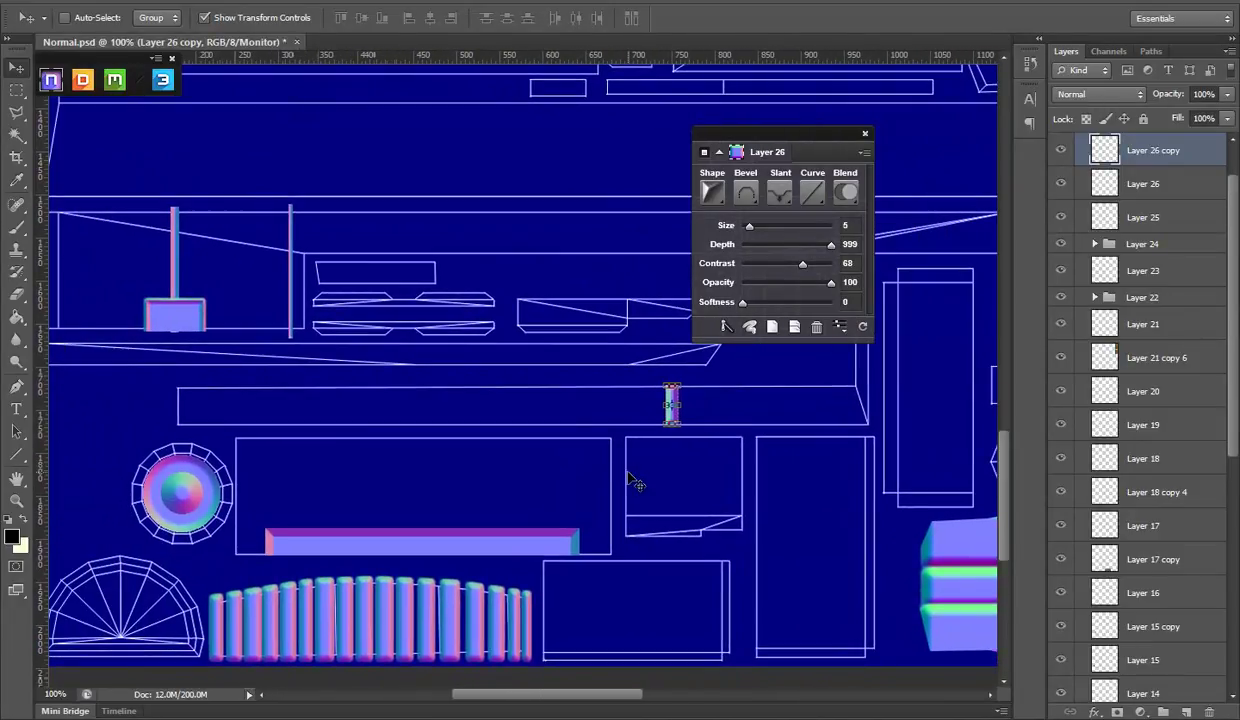
key("Left")
key("Left")
key("Left")
key("Left")
key("Left")
key("Left")
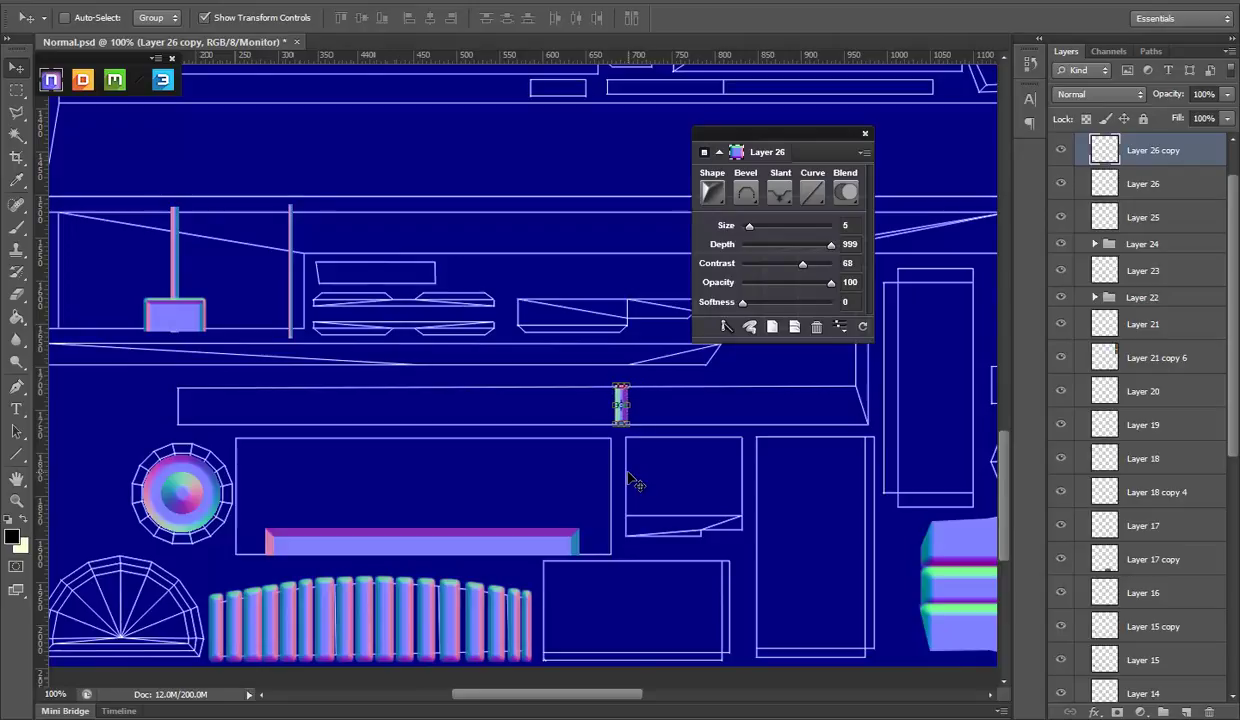
key("Left")
key("Left")
key("Left")
key("Left")
key("Left")
key("Left")
key("Left")
key("Left")
key("Left")
key("Left")
key("Left")
key("Left")
key("Left")
key("Left")
key("Left")
key("Left")
key("Left")
key("Left")
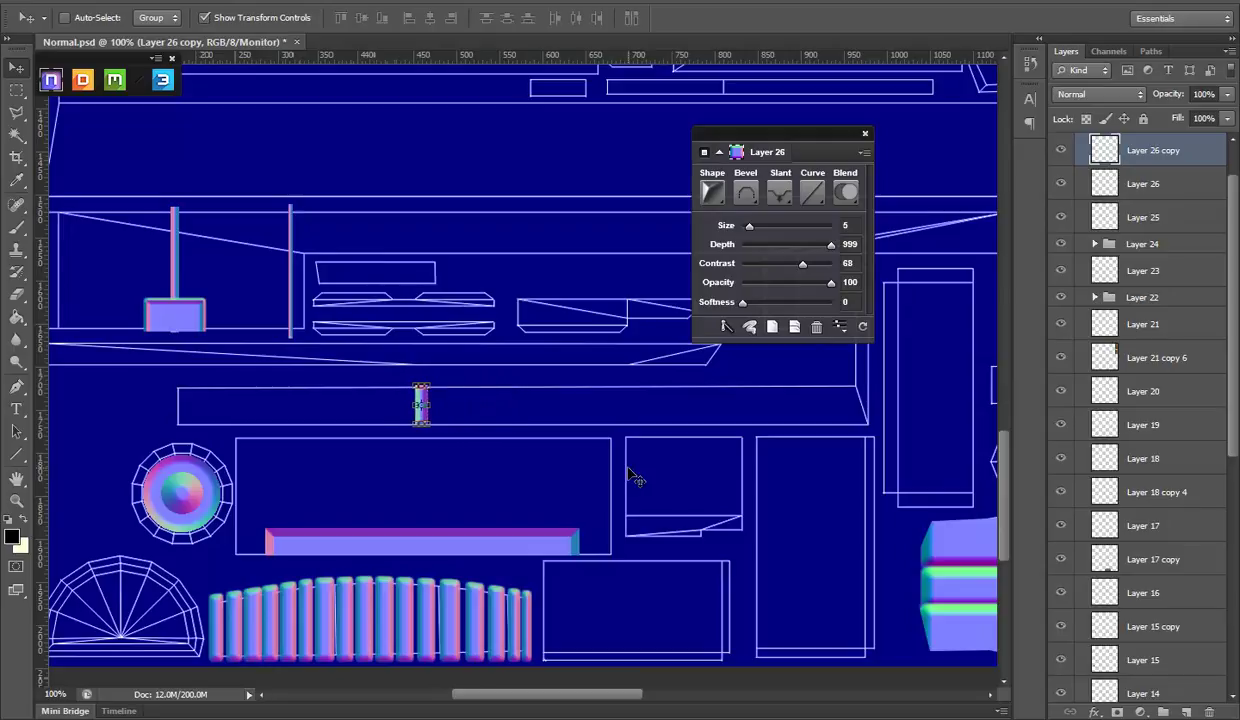
key("Left")
key("Left")
key("Left")
key("Left")
key("Left")
key("Left")
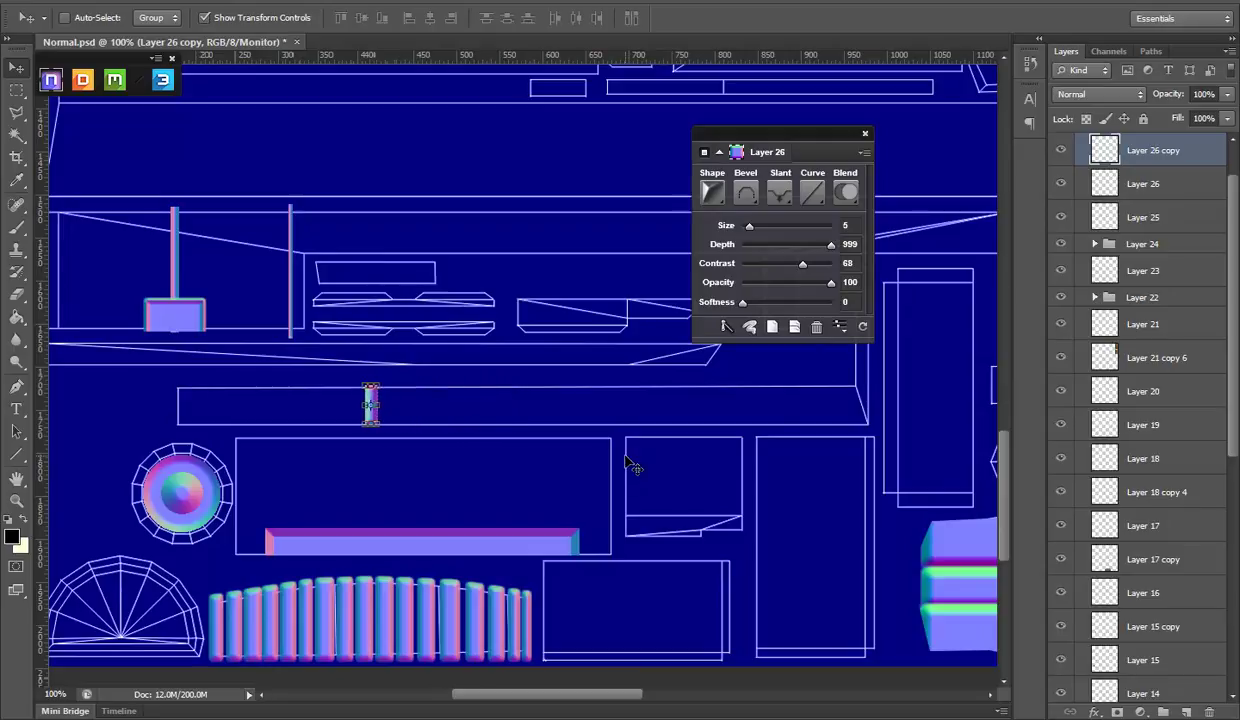
Step: Save Normal.psd and view the crate at a three-quarter angle in Marmoset Toolbag
key("ctrl+s")
key("alt+Tab")
mouse_move(720, 560)
left_mouse_down()
mouse_move(645, 496)
mouse_move(592, 512)
mouse_move(712, 511)
mouse_move(700, 407)
mouse_move(750, 343)
mouse_move(656, 390)
mouse_move(666, 631)
left_mouse_up()
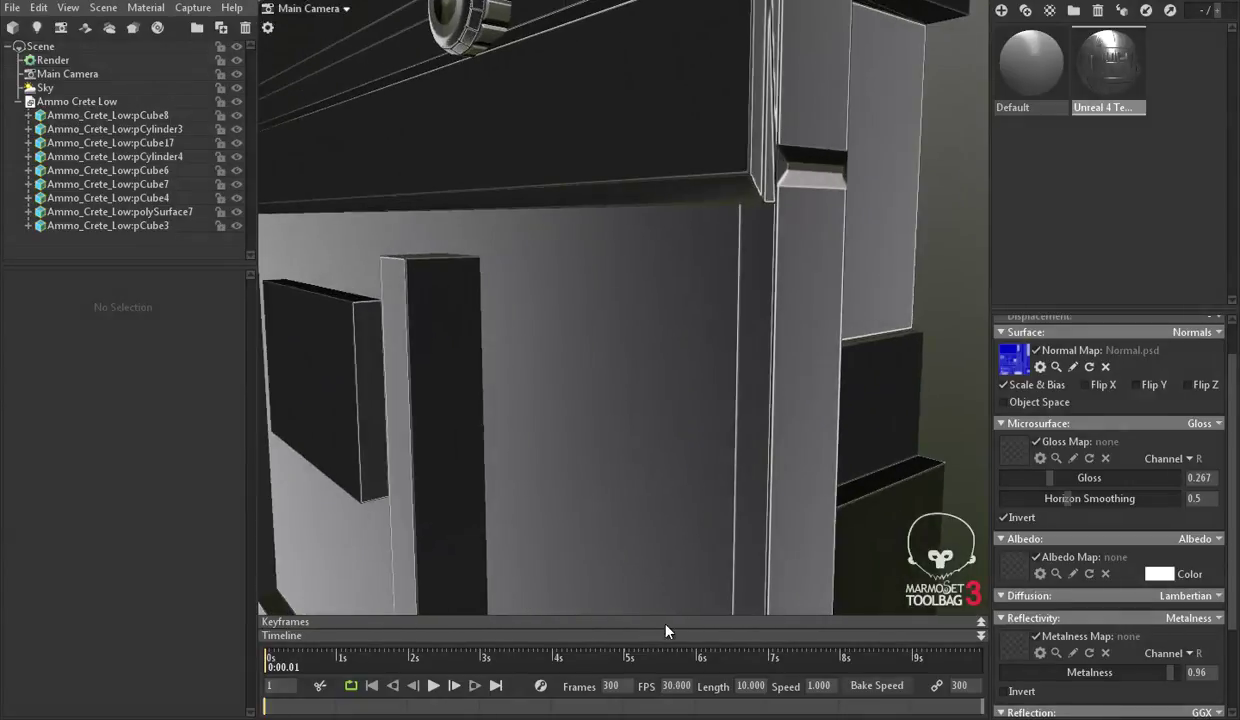
Step: Alternate between Photoshop and Marmoset to compare the bevels, orbiting toward a frontal view
key("alt+Tab")
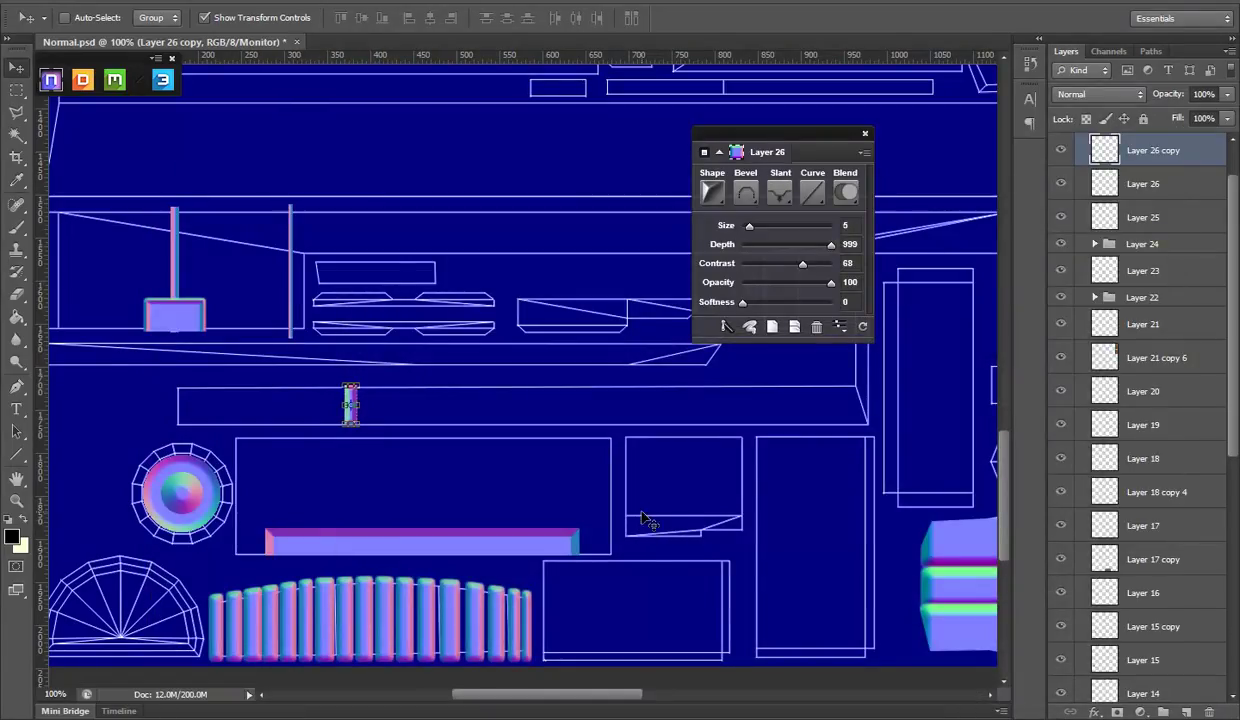
key("alt+Tab")
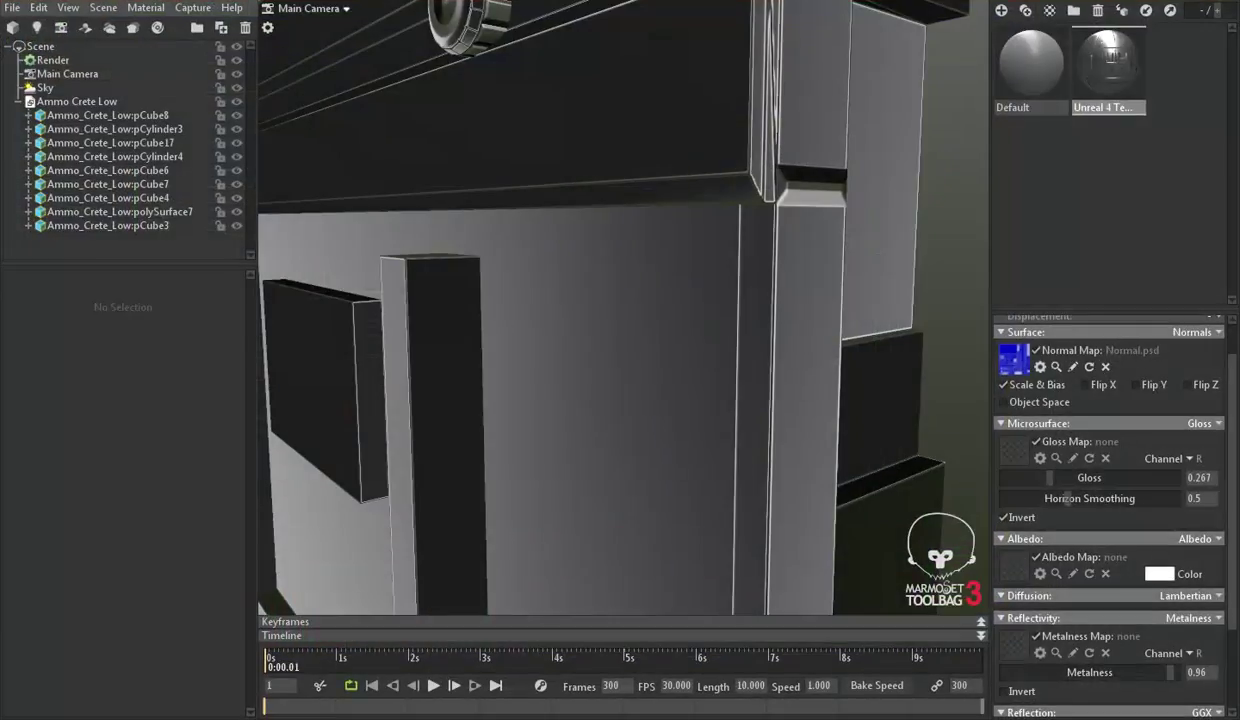
key("alt+Tab")
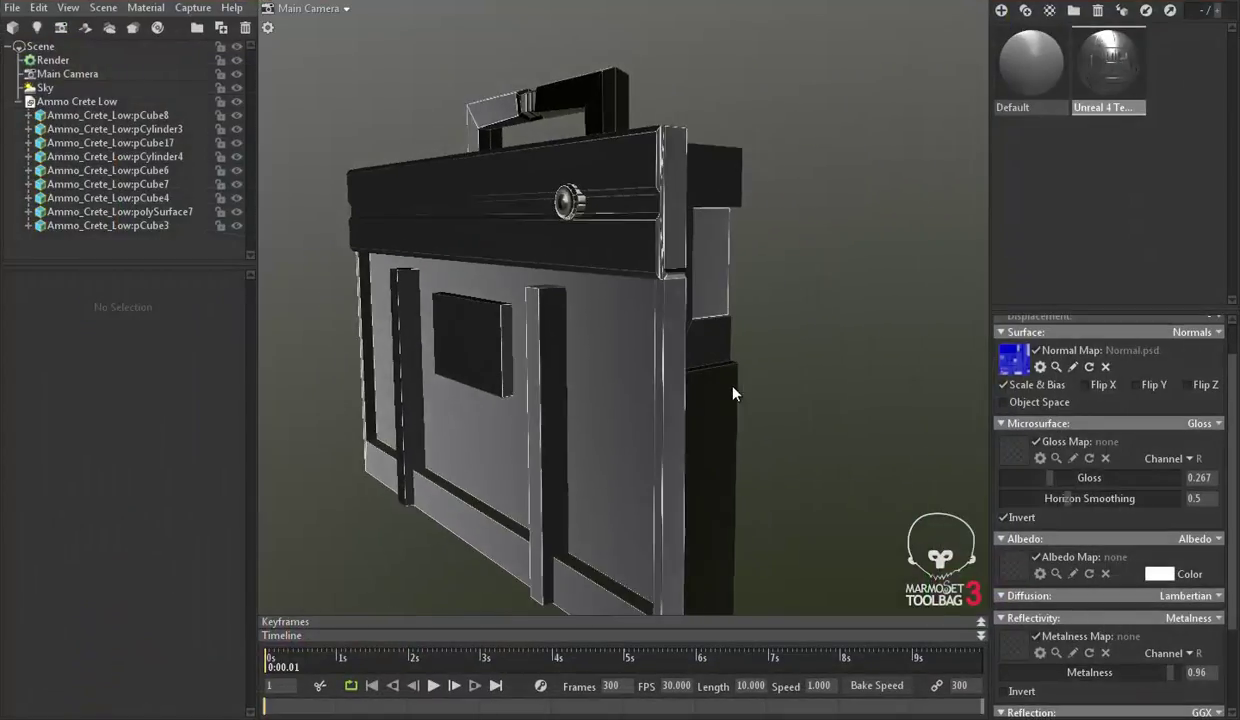
mouse_move(709, 373)
left_mouse_down()
mouse_move(644, 446)
mouse_move(702, 468)
mouse_move(725, 418)
mouse_move(772, 413)
mouse_move(744, 405)
left_mouse_up()
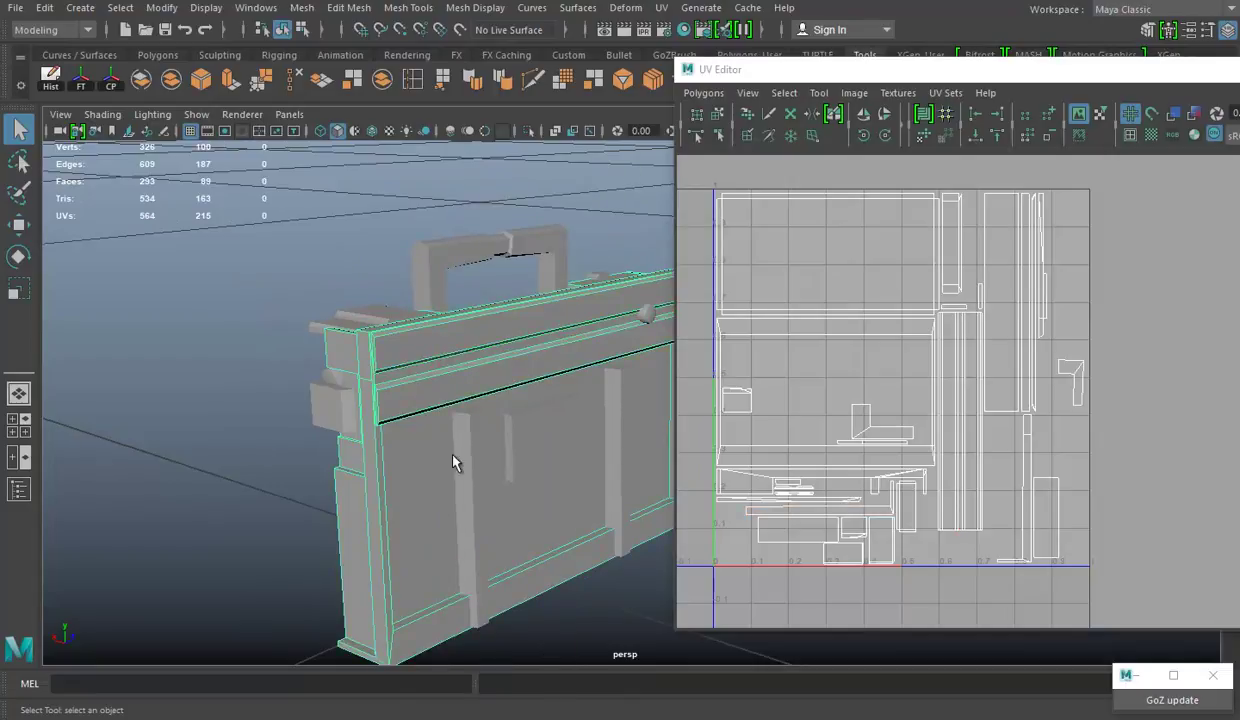
Step: Select the crate handle, then a panel face, and frame that face in the viewport
left_click_drag(452, 462, 399, 410)
right_click(453, 259)
left_click(433, 348)
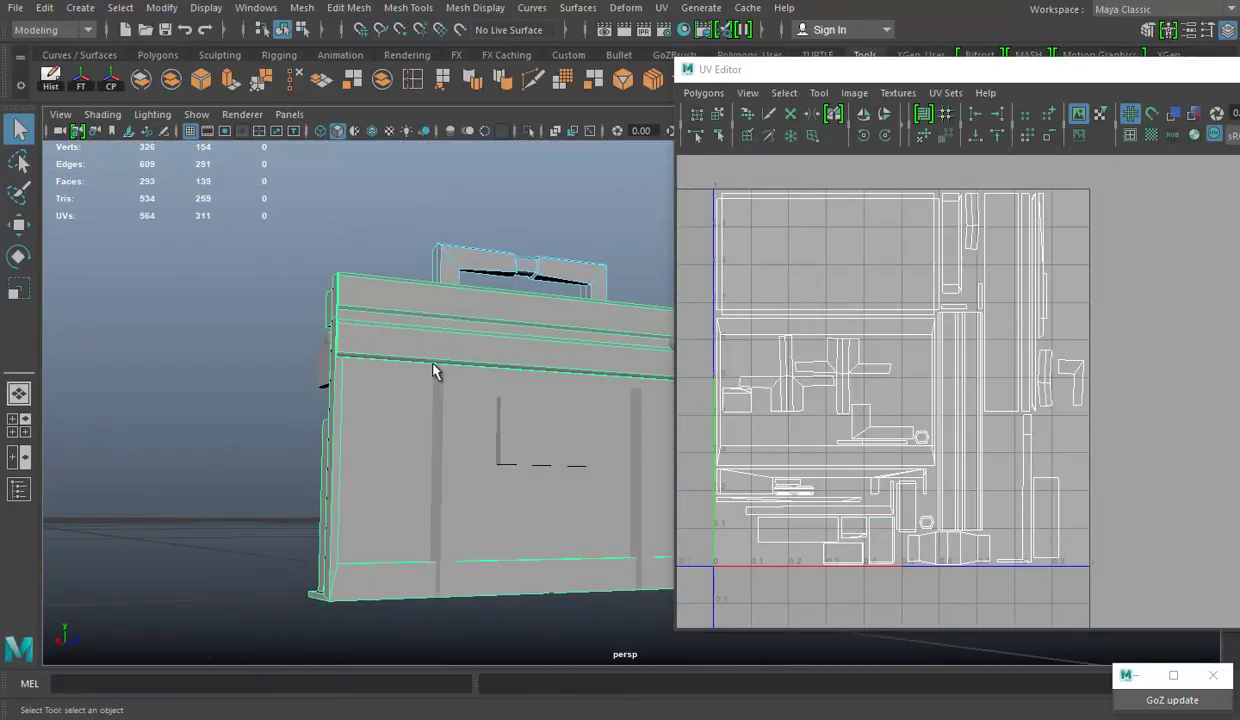
mouse_move(447, 320)
left_mouse_down()
mouse_move(361, 347)
mouse_move(424, 250)
left_mouse_up()
key("F11")
left_click(346, 357)
key("f")
Step: Pick a panel edge and switch the UV Editor to UV selection to locate it
right_click(280, 240)
left_click(278, 224)
left_click(292, 252)
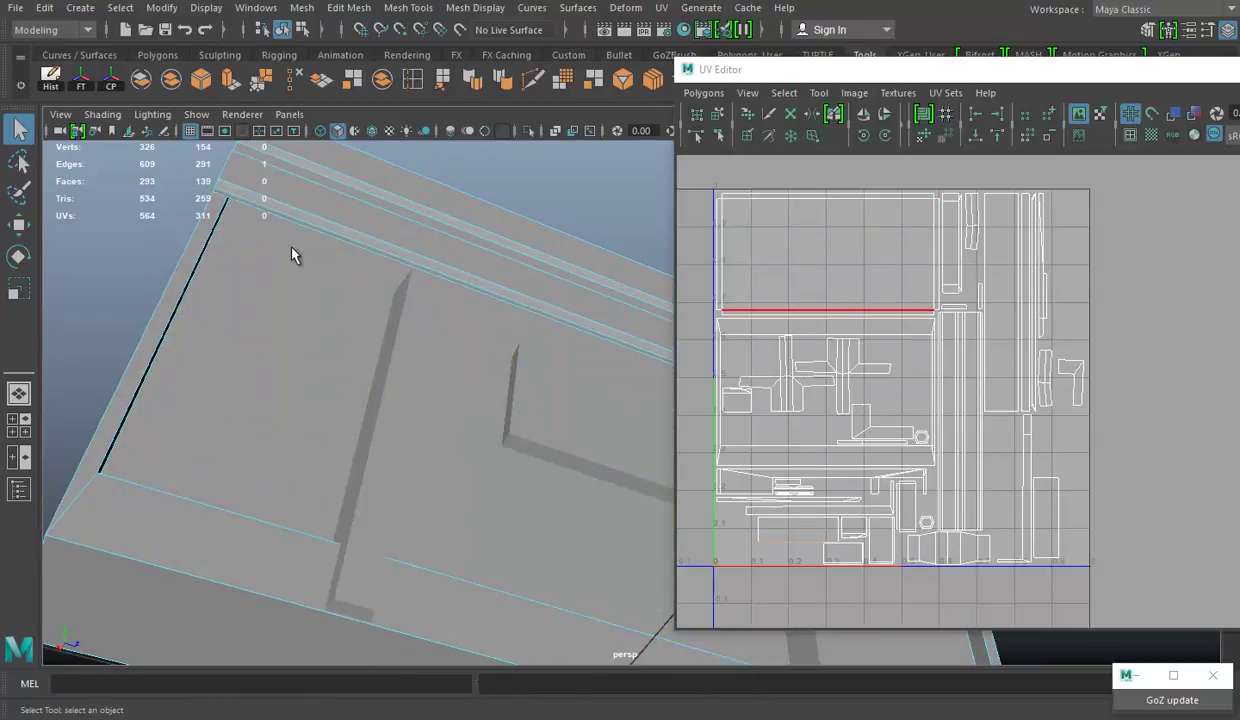
right_click(770, 202)
left_click(803, 203)
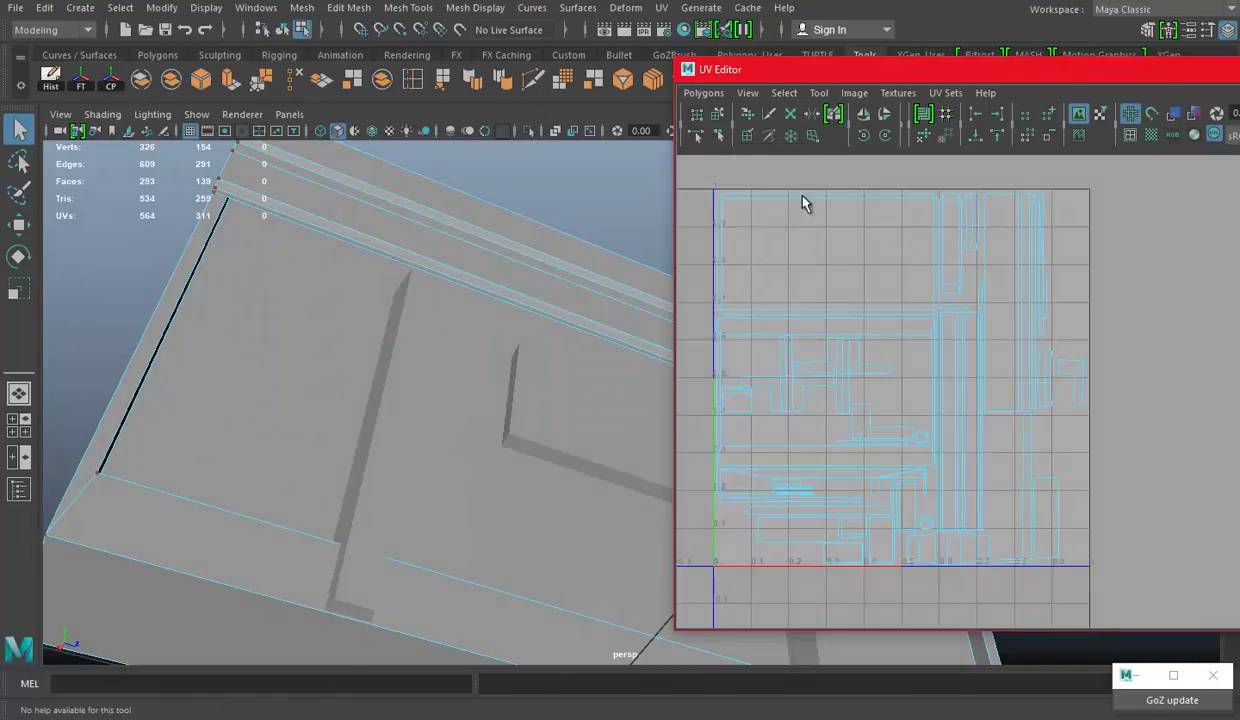
key("w")
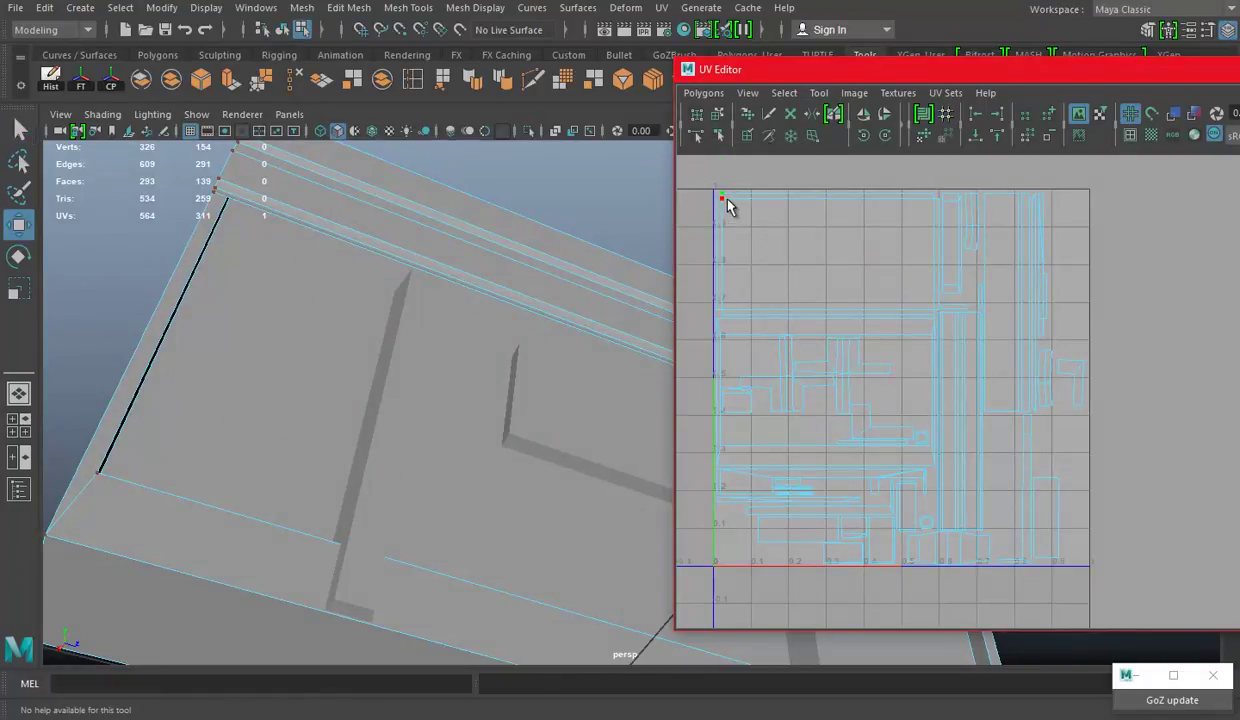
mouse_move(390, 335)
left_mouse_down()
mouse_move(451, 471)
mouse_move(508, 389)
mouse_move(659, 368)
mouse_move(506, 352)
mouse_move(480, 320)
left_mouse_up()
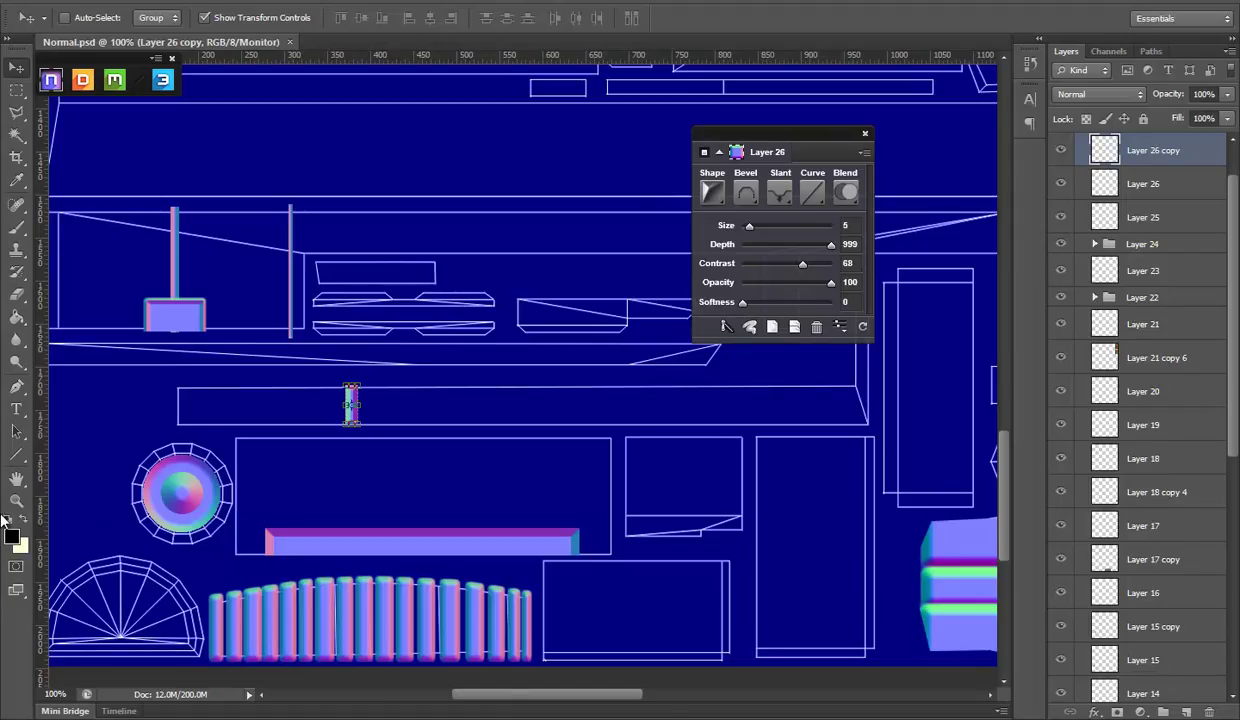
Step: Zoom out to 66.67% on the large top-left shell and add empty Layer 27
left_click(18, 502)
left_click(493, 380, "alt")
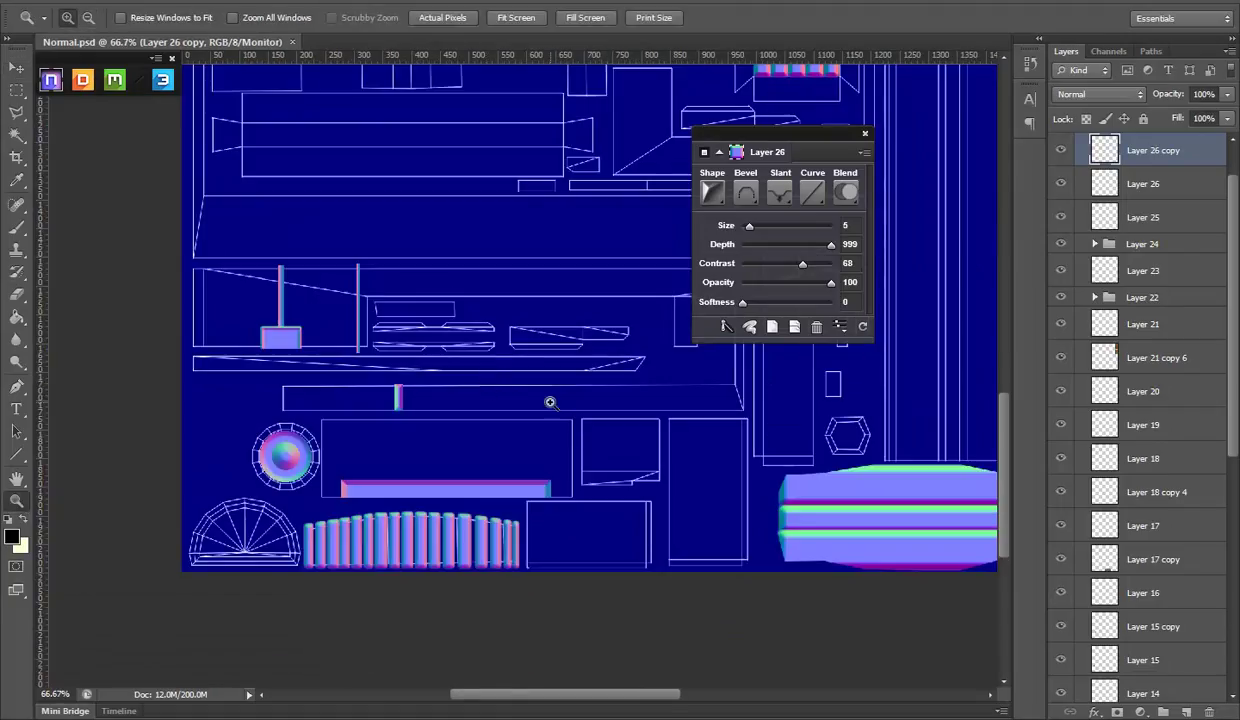
scroll(548, 401, "up", 5)
mouse_move(529, 340)
left_mouse_down()
mouse_move(410, 353)
mouse_move(432, 515)
left_mouse_up()
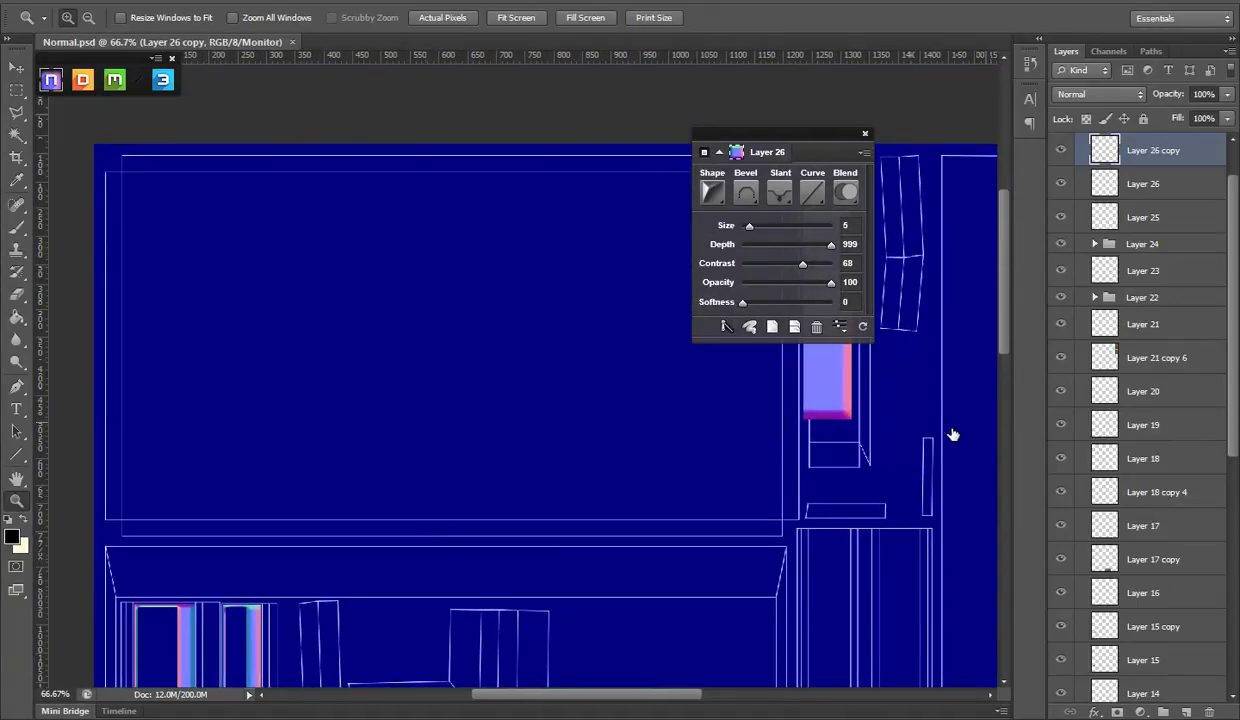
left_click(1185, 712)
left_click_drag(418, 305, 362, 292)
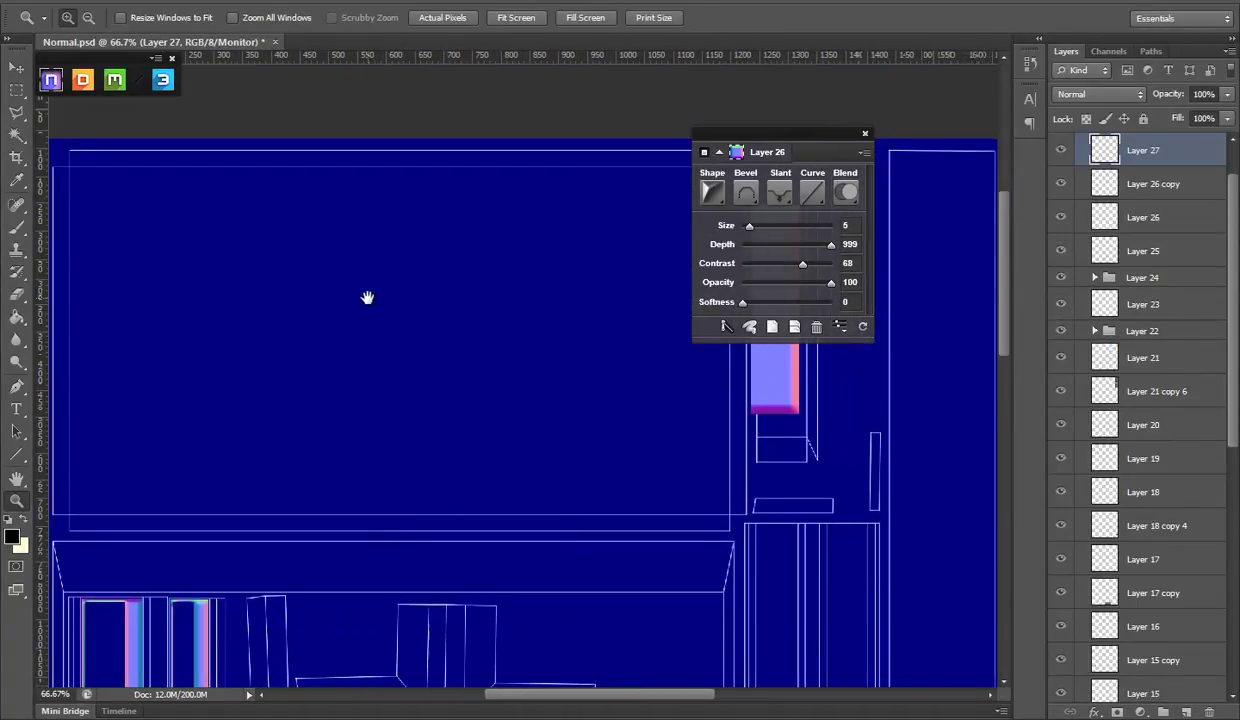
Step: Draw a thin 34 × 598 px vertical marquee inside the large top-left UV shell
left_click(14, 90)
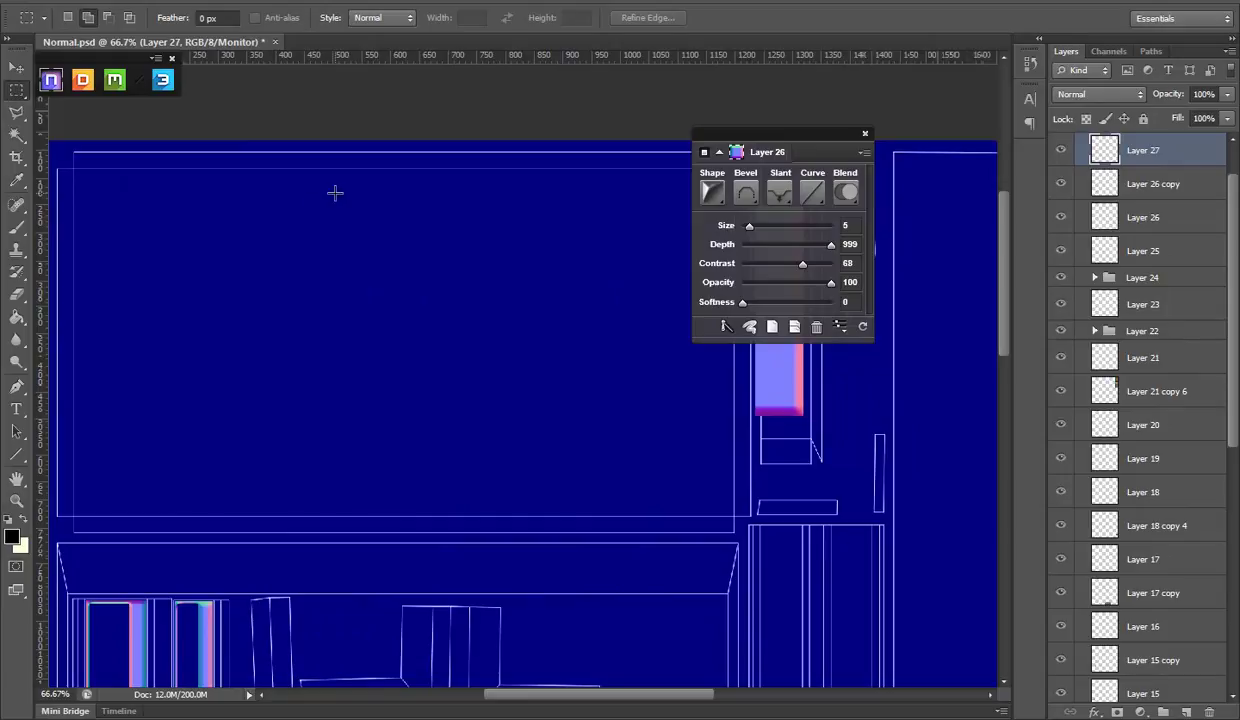
scroll(1174, 429, "down", 5)
scroll(1100, 550, "down", 5)
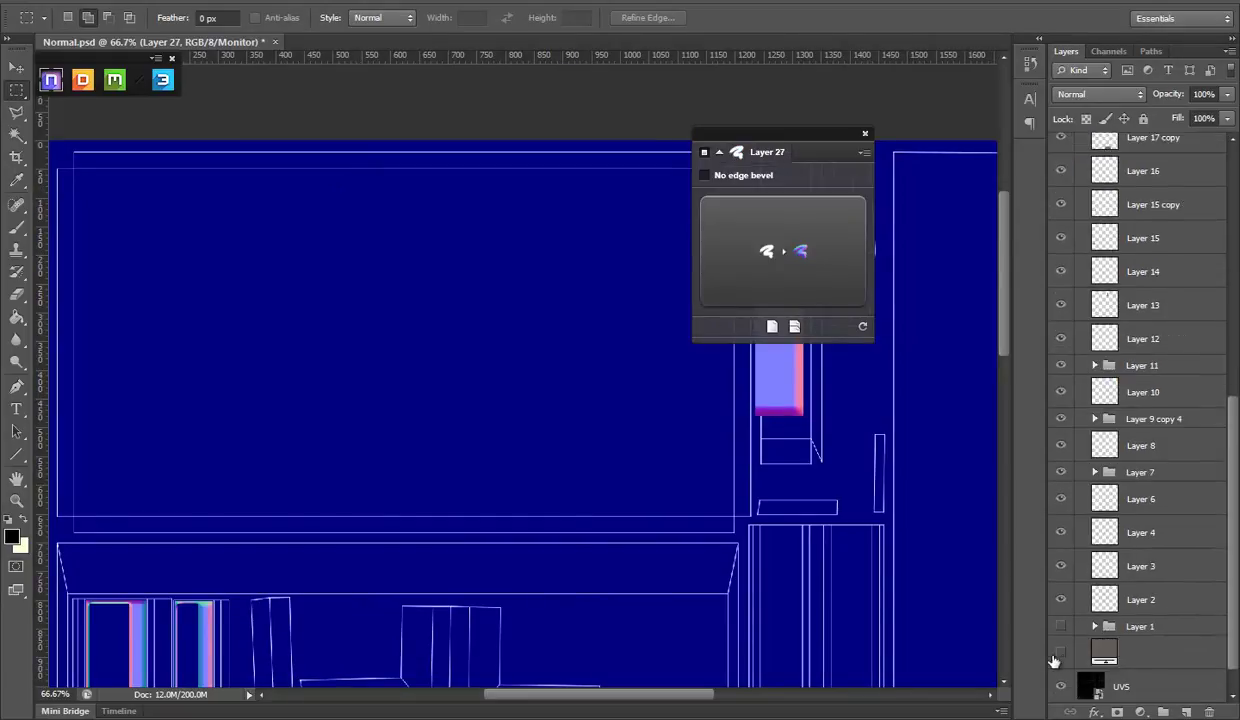
left_click(1062, 686)
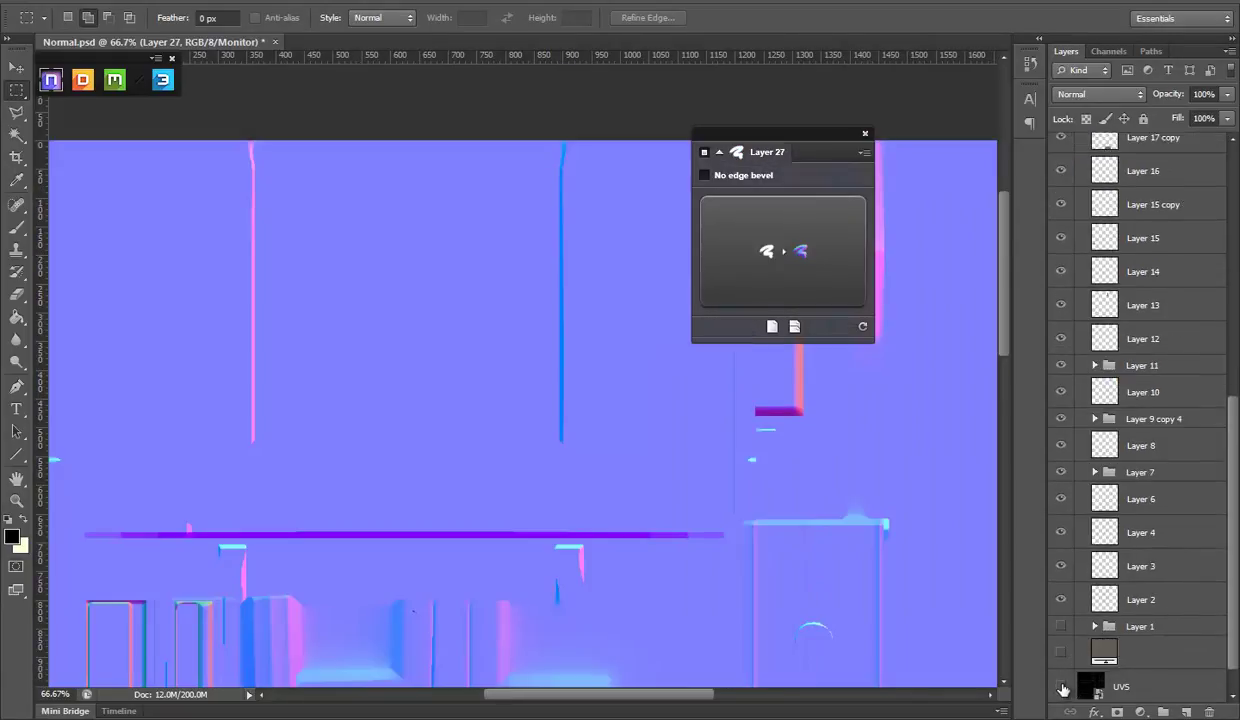
left_click(1062, 686)
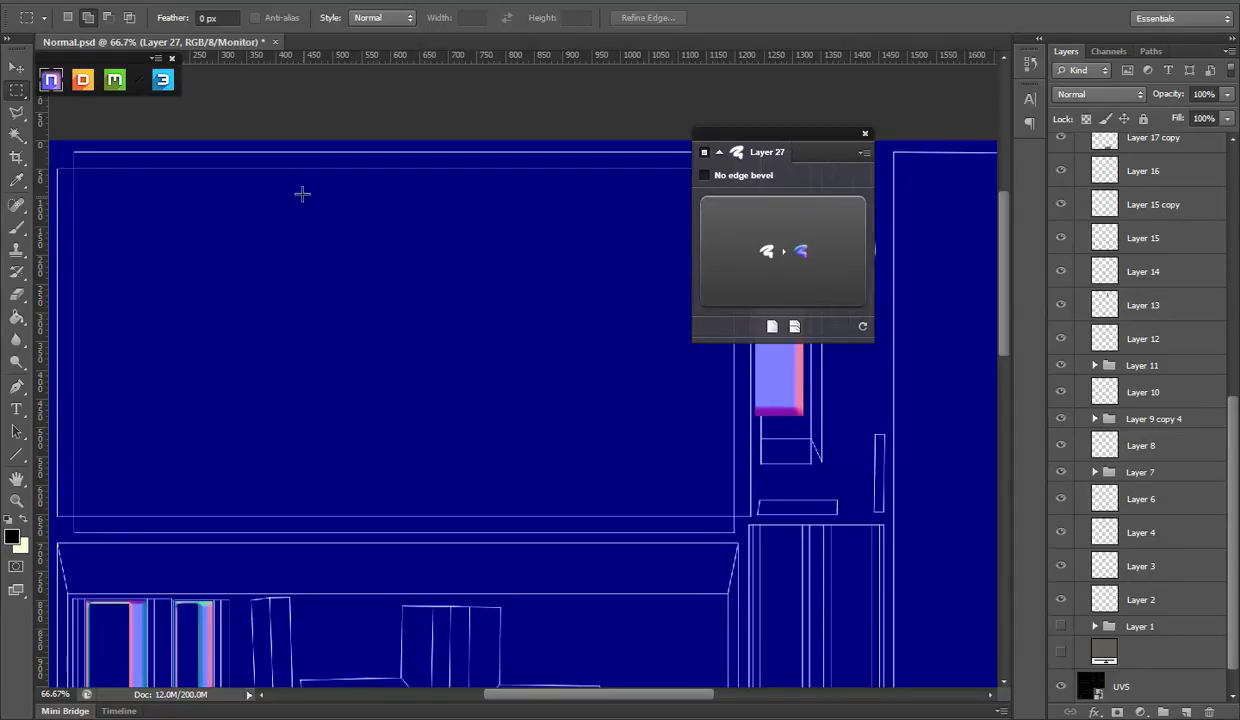
mouse_move(374, 251)
left_mouse_down()
mouse_move(410, 222)
mouse_move(451, 512)
mouse_move(406, 513)
left_mouse_up()
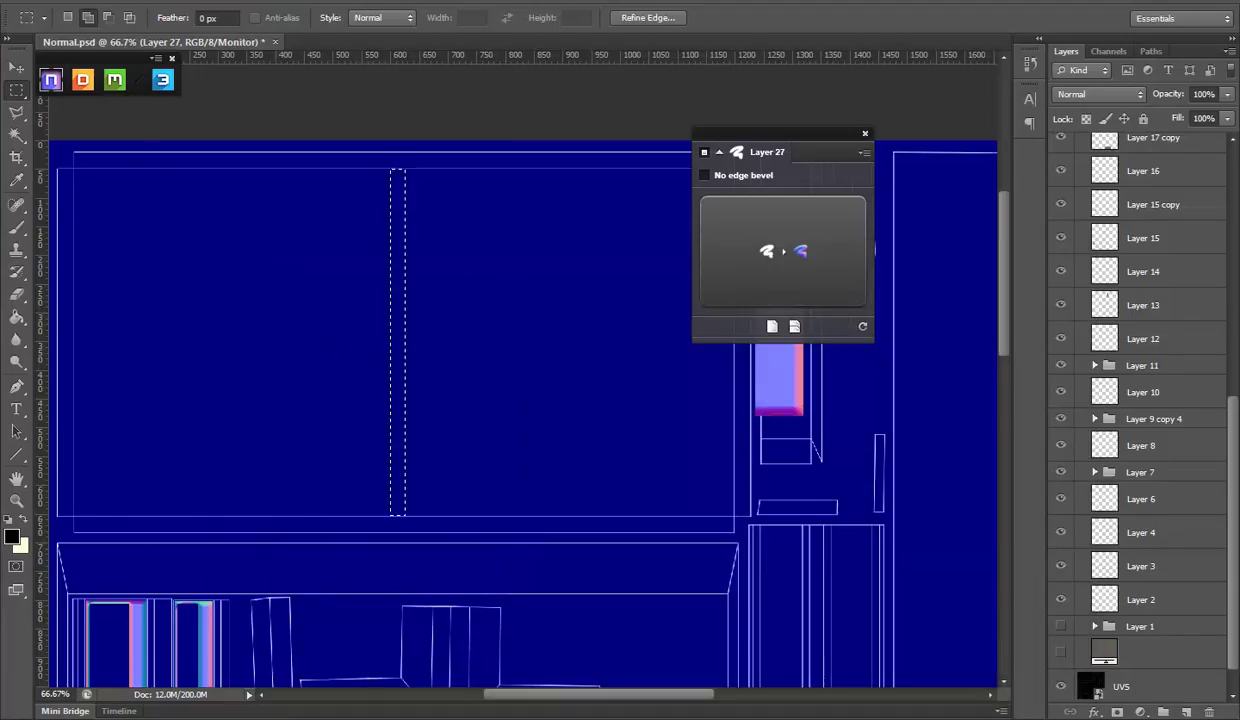
Step: Turn the selection into NDo bevel strip Layer 28 with a V slant and Chiseled shape
left_click(796, 239)
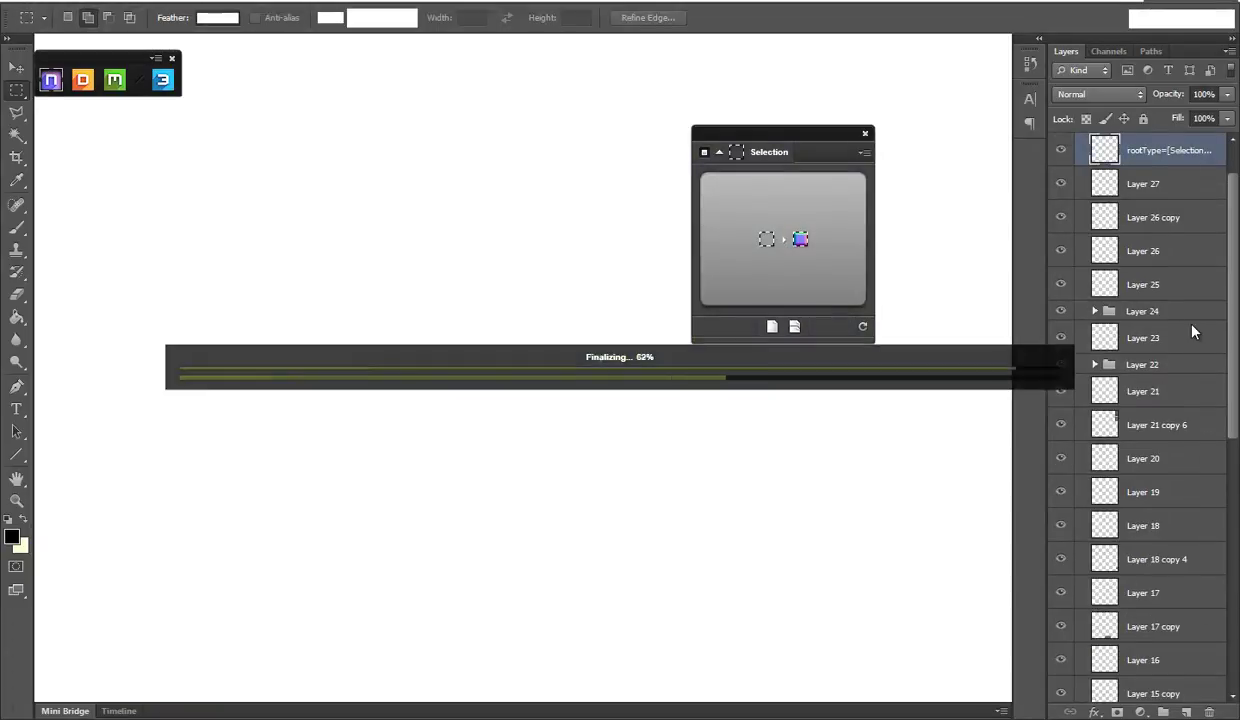
left_click(791, 201)
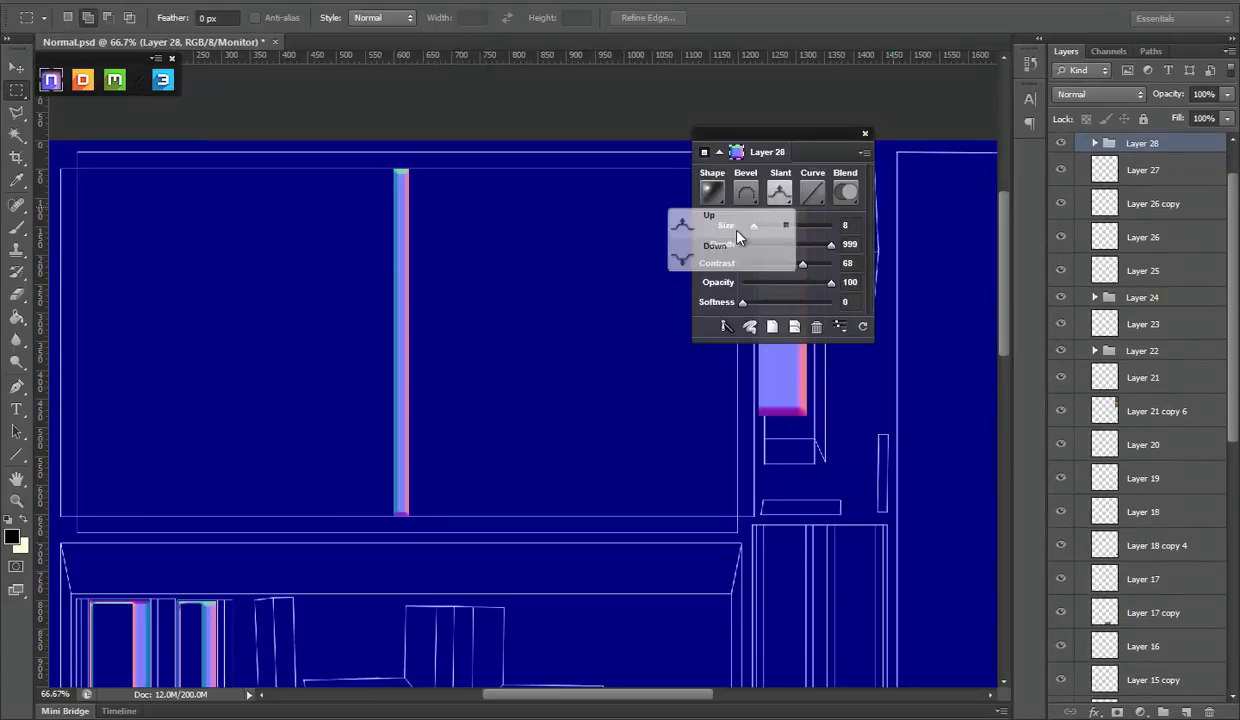
left_click(725, 244)
left_click(711, 196)
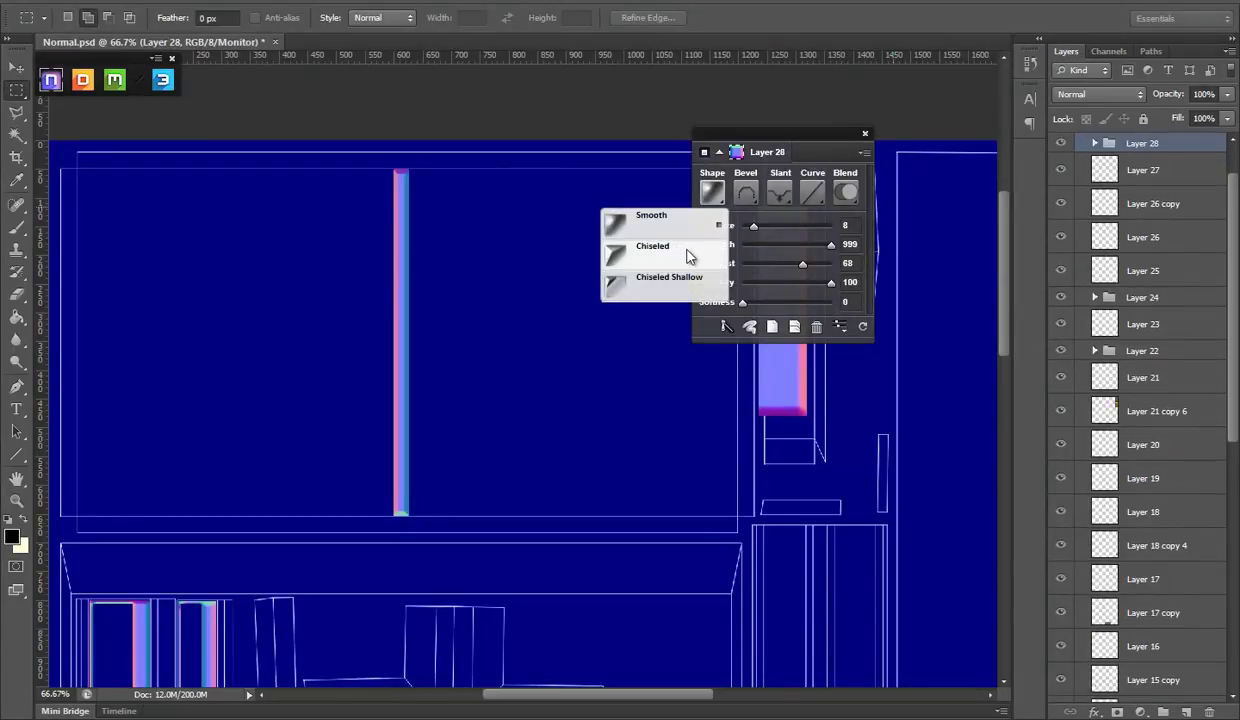
left_click(682, 255)
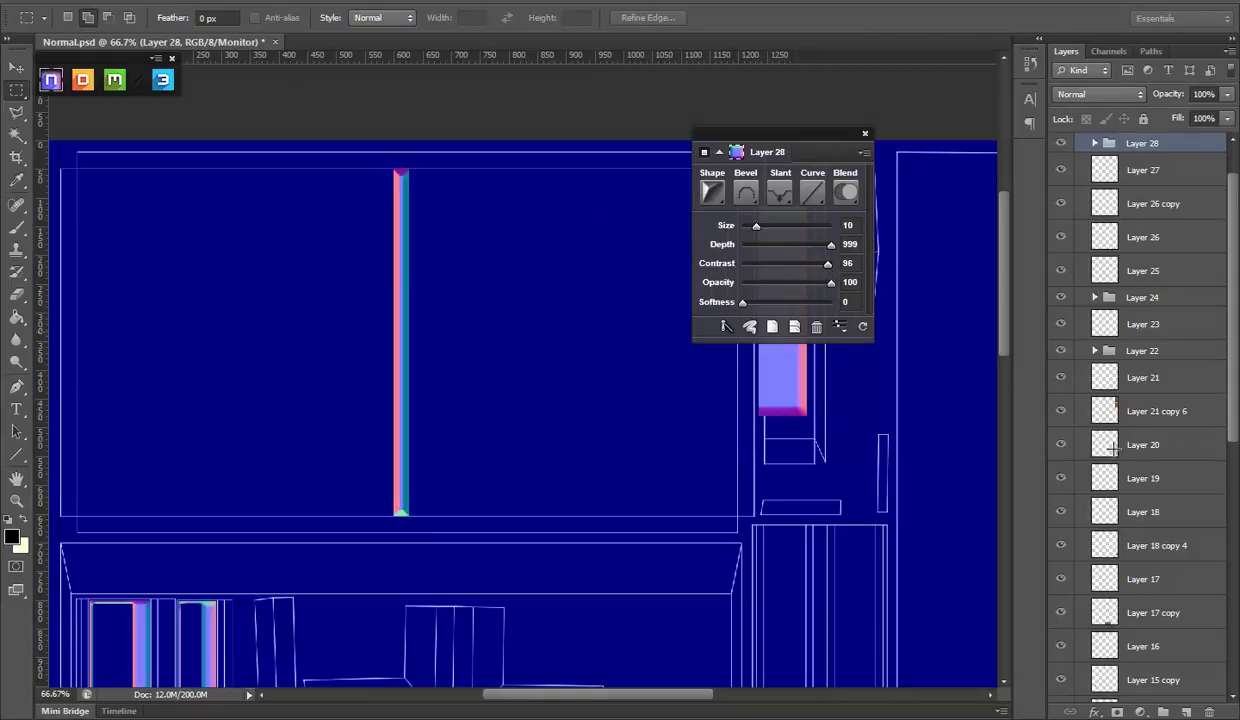
Step: Hide the UVS wireframe layer and save Normal.psd
scroll(1066, 504, "down", 2)
scroll(1066, 520, "down", 3)
scroll(1069, 543, "down", 2)
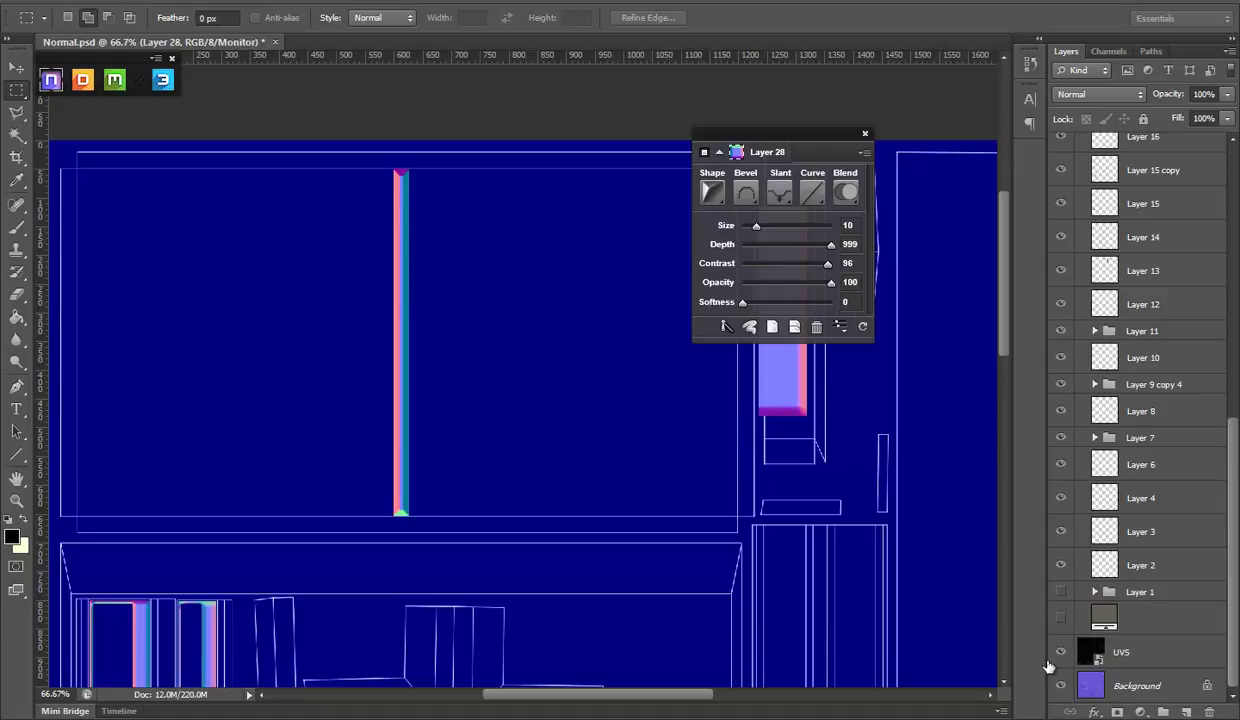
left_click(1061, 651)
key("ctrl+s")
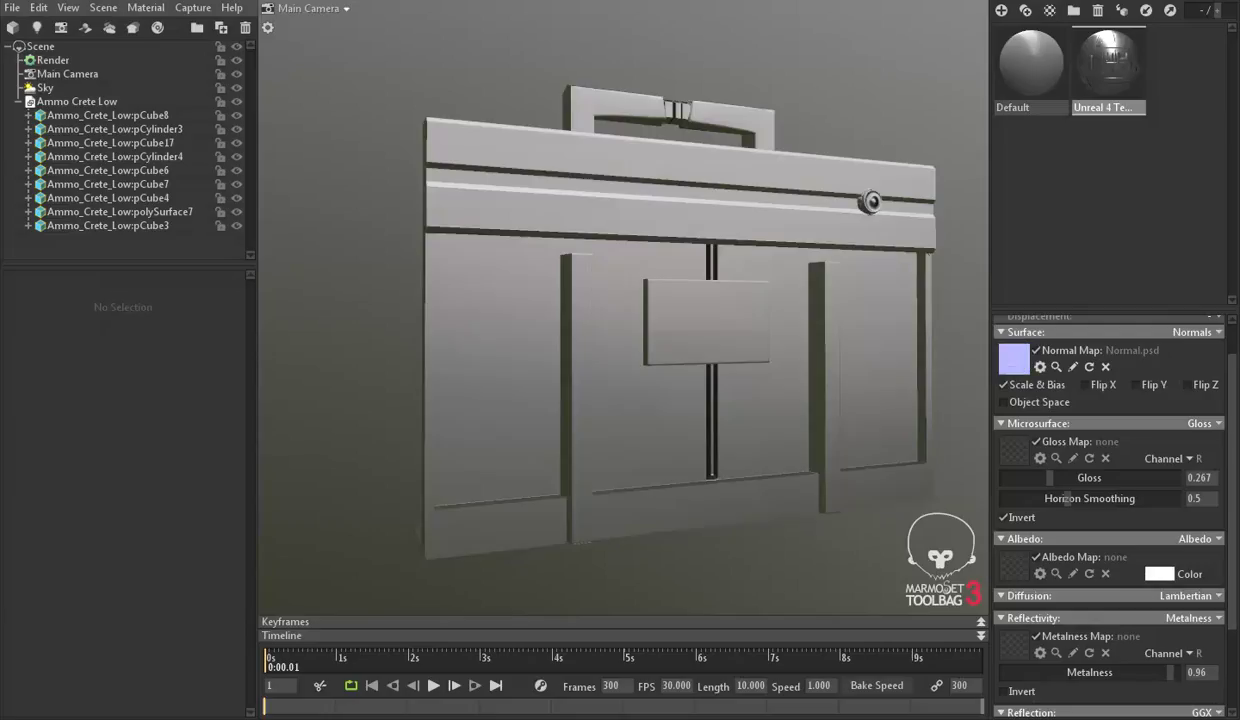
Step: View the crate straight on in Marmoset, then show the UVS wireframe again in Photoshop
mouse_move(798, 482)
left_mouse_down()
mouse_move(737, 496)
mouse_move(711, 487)
mouse_move(718, 512)
left_mouse_up()
key("alt+Tab")
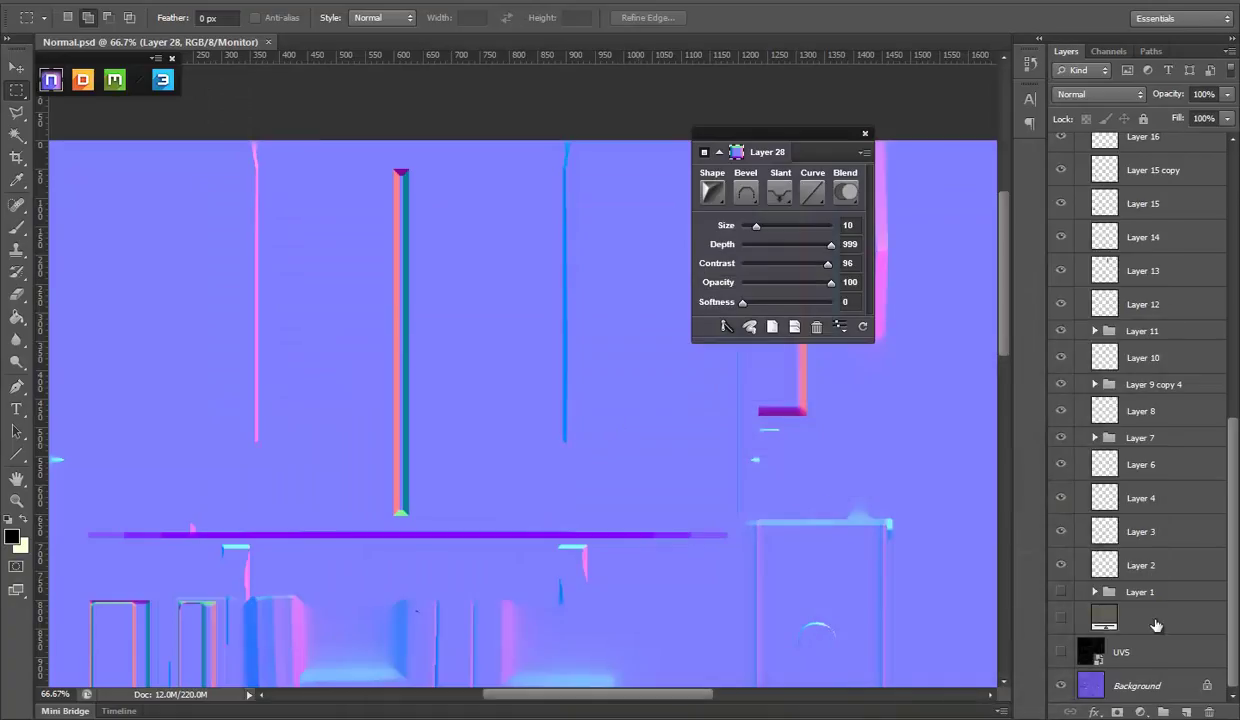
left_click(1061, 651)
scroll(1143, 434, "up", 5)
scroll(1145, 430, "up", 5)
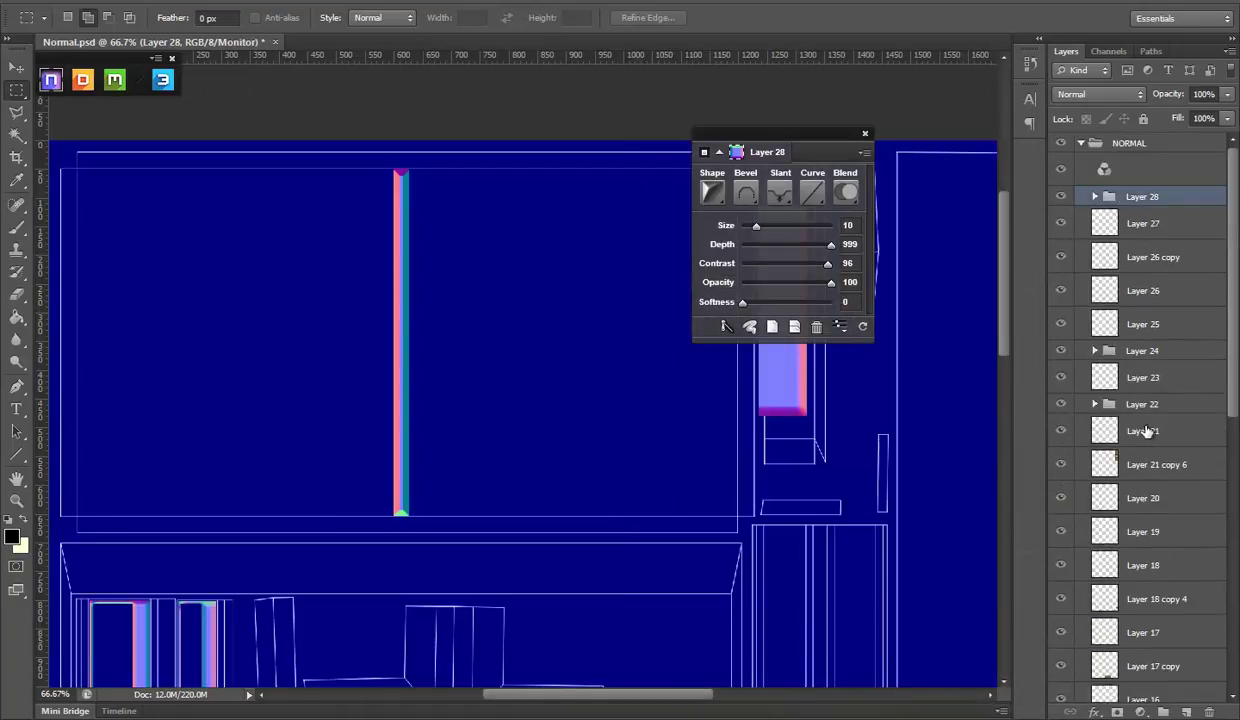
Step: Shift the Layer 28 bevel strip about 8 px right, save, and check the crate in Marmoset
left_click(18, 65)
left_click_drag(381, 318, 389, 320)
key("ctrl+s")
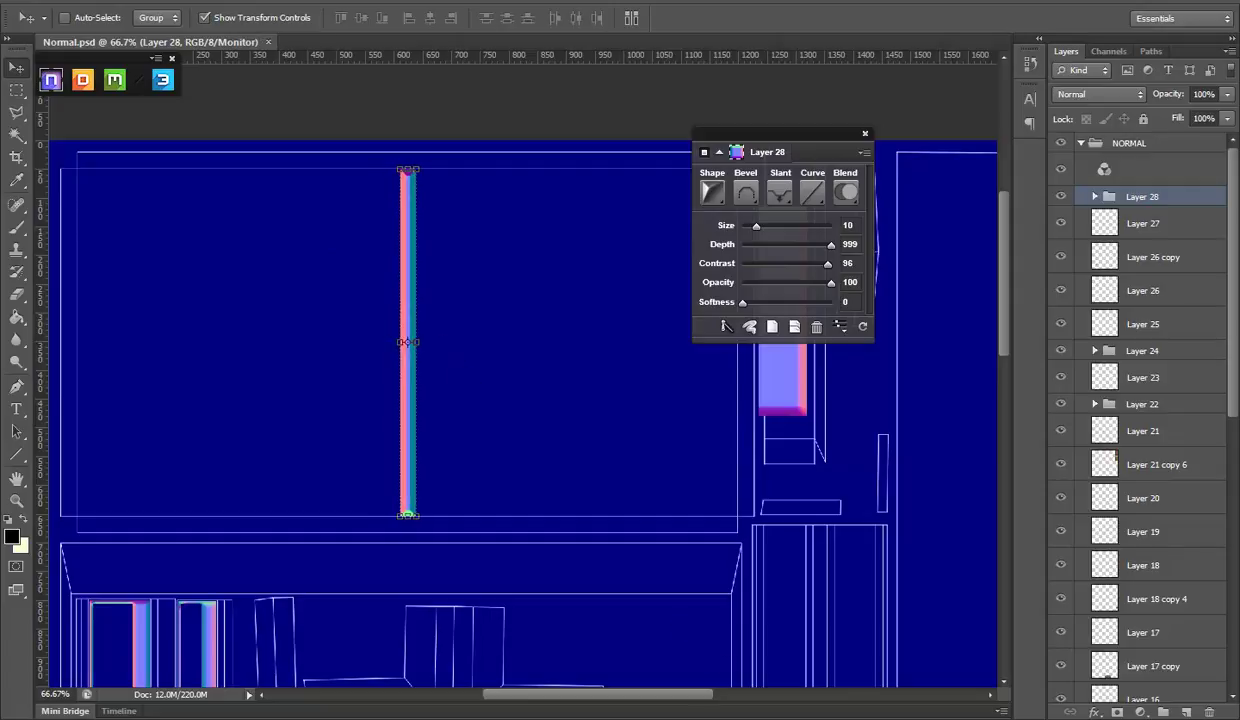
key("alt+Tab")
scroll(705, 428, "up", 3)
mouse_move(714, 434)
left_mouse_down()
mouse_move(715, 378)
mouse_move(708, 435)
left_mouse_up()
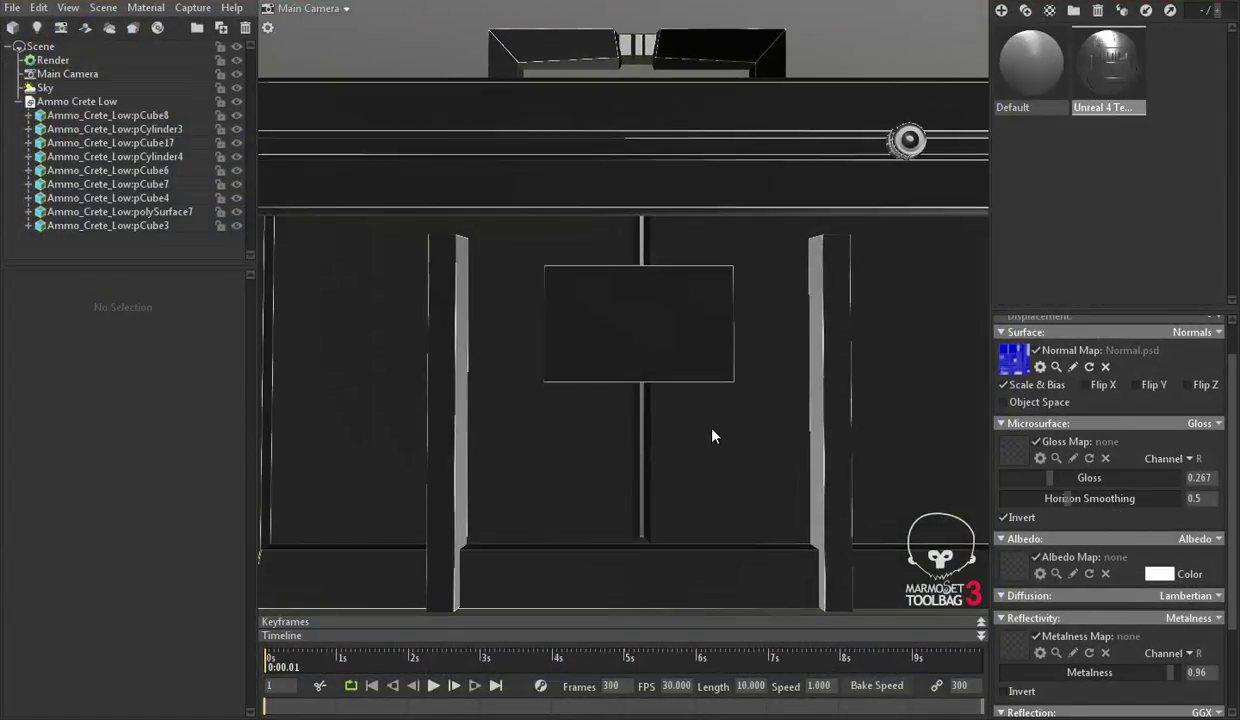
scroll(705, 410, "down", 3)
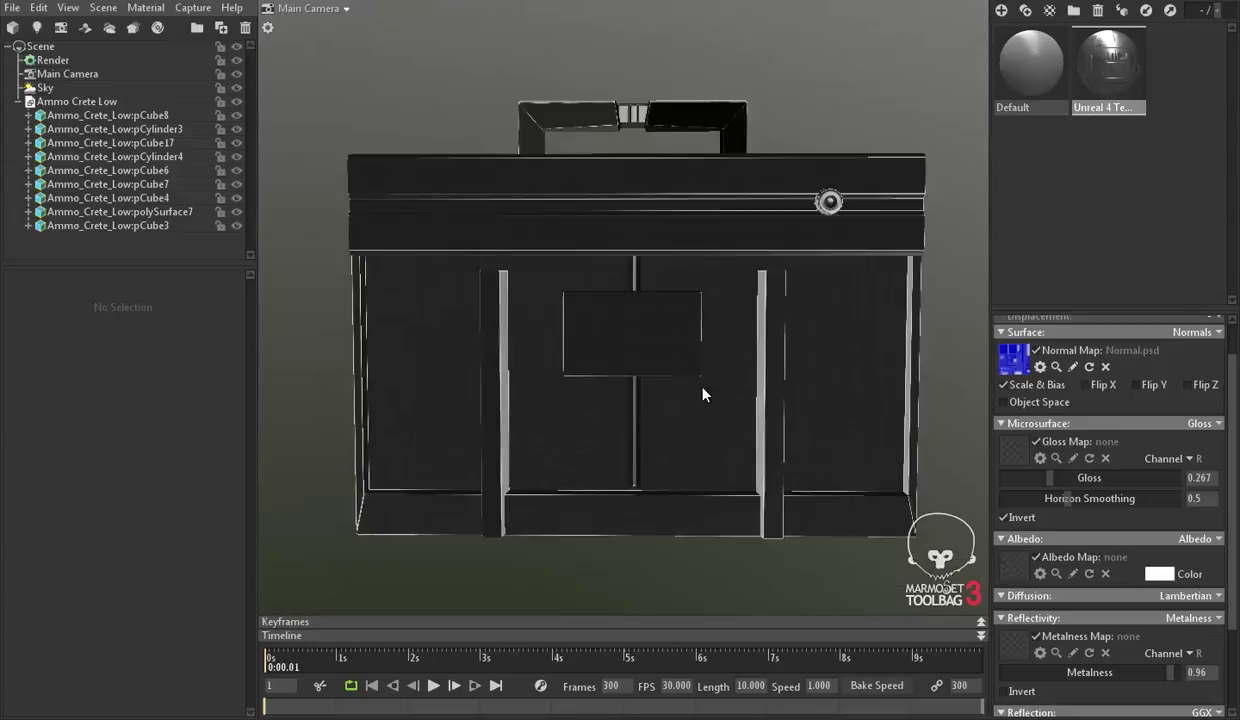
scroll(703, 390, "down", 2)
scroll(702, 383, "down", 1)
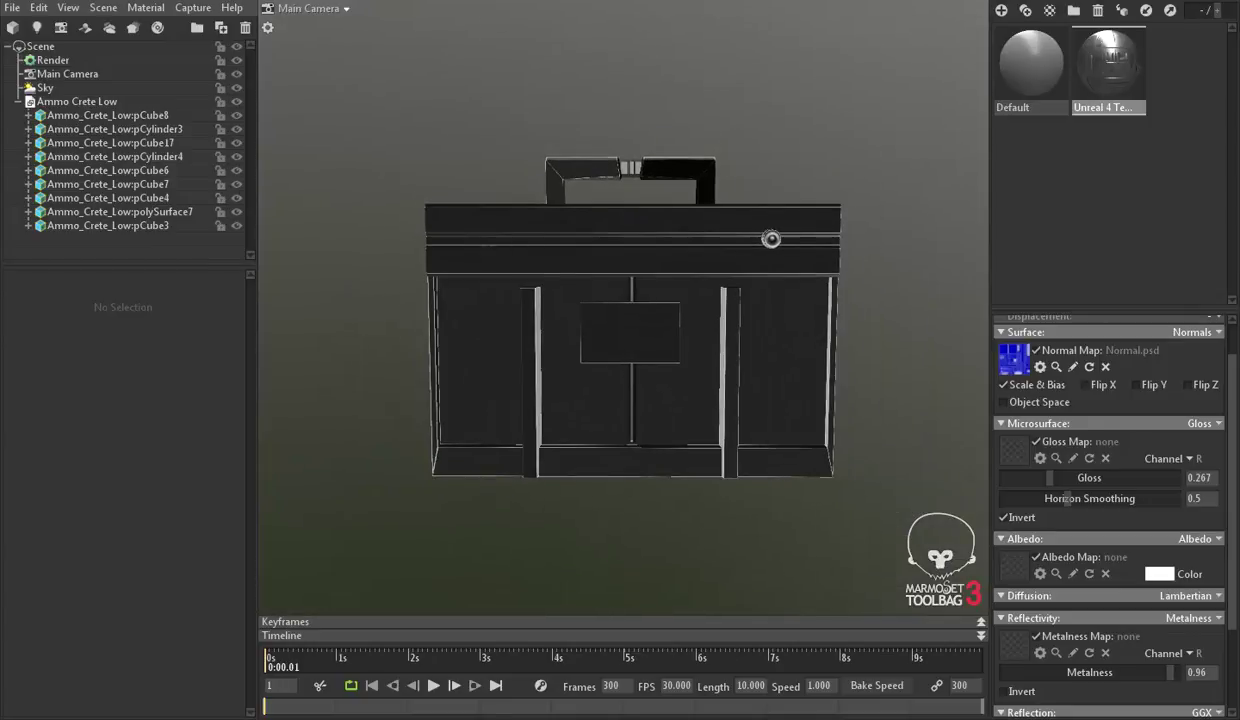
key("alt+Tab")
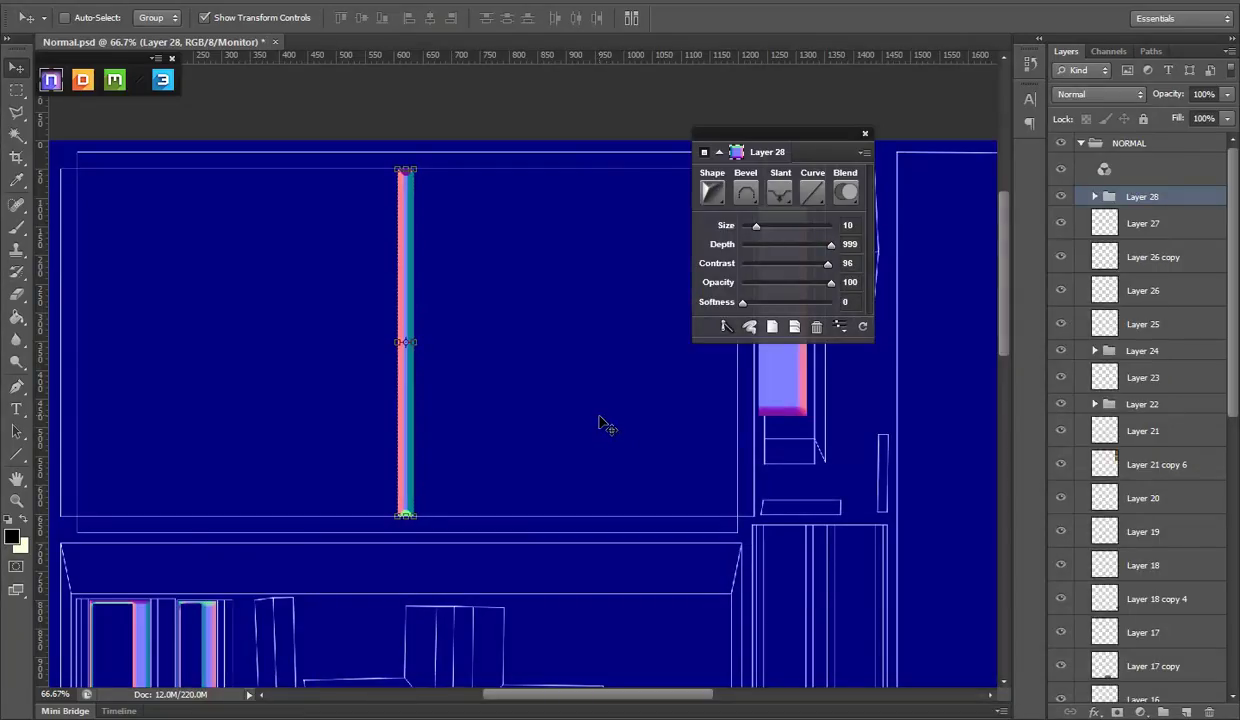
Step: Nudge the strip one pixel right, then left, saving and rechecking the crate in Marmoset
key("alt+Tab")
key("alt+Tab")
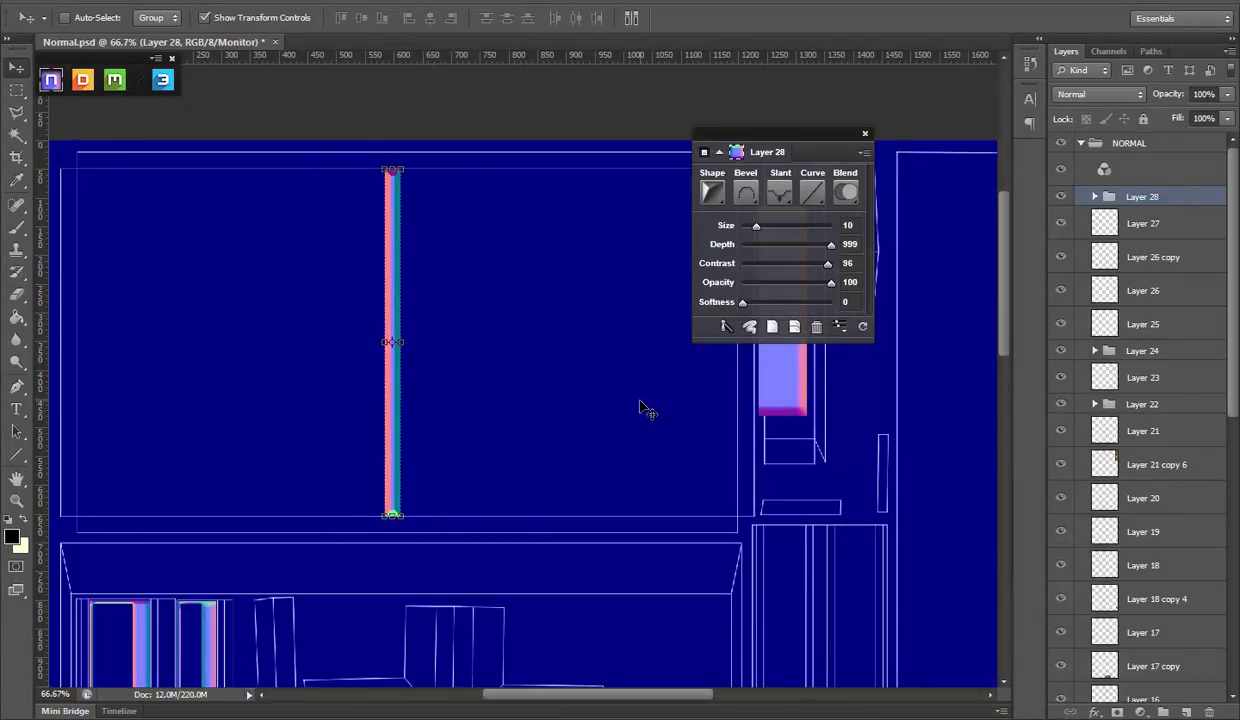
key("alt+Tab")
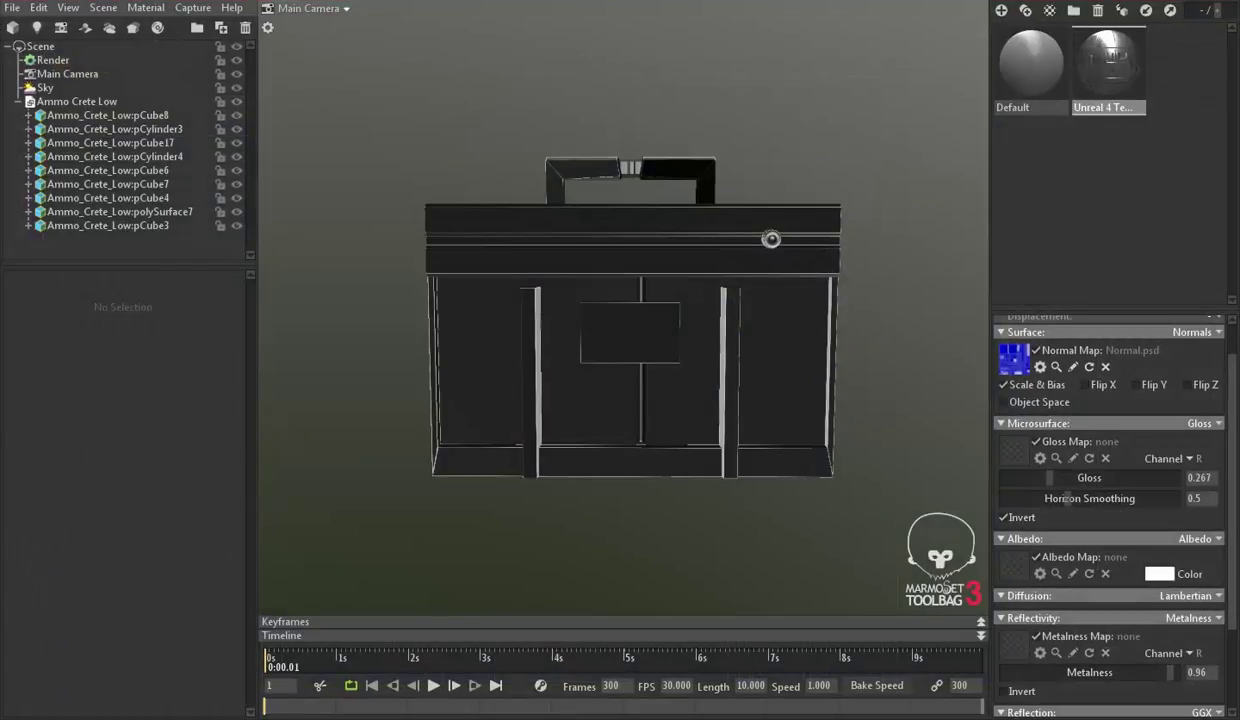
key("alt+Tab")
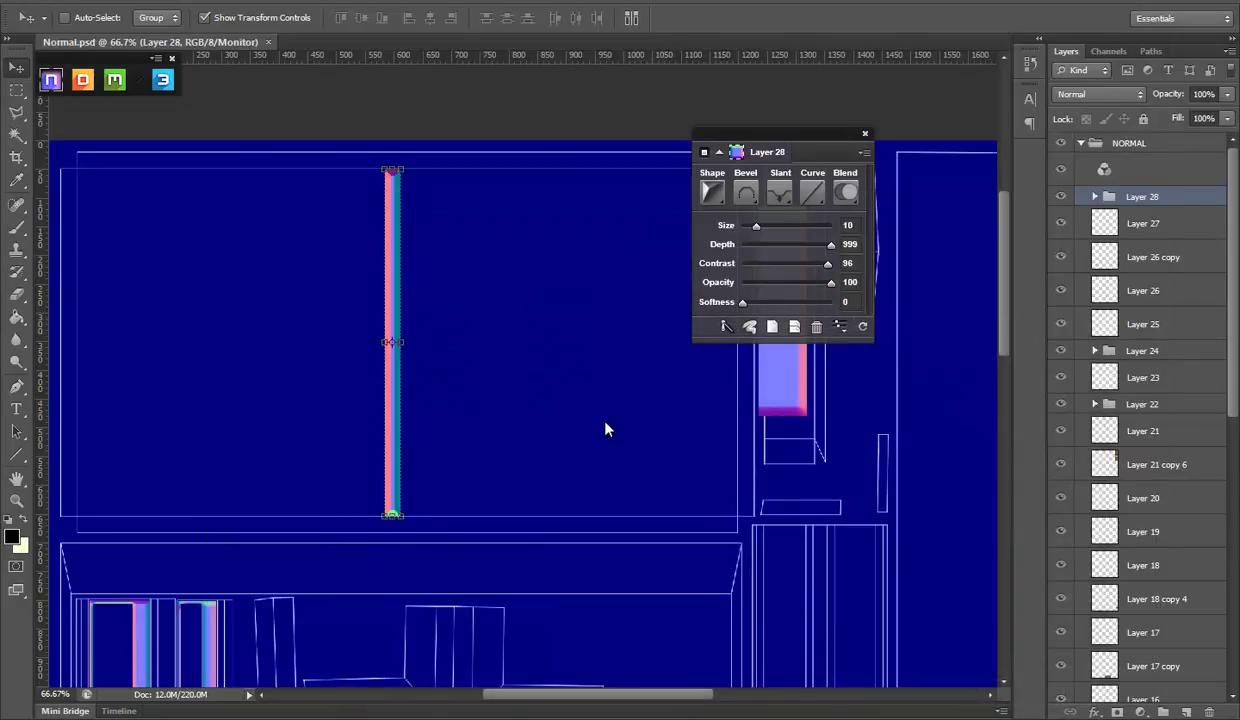
key("alt+Tab")
key("alt+Tab")
key("Right")
key("Right")
key("Right")
key("Right")
key("Right")
key("Right")
key("Right")
key("Right")
key("Right")
key("Right")
key("Right")
key("Right")
key("Right")
key("Right")
key("Right")
key("Right")
key("Right")
key("Right")
key("ctrl+s")
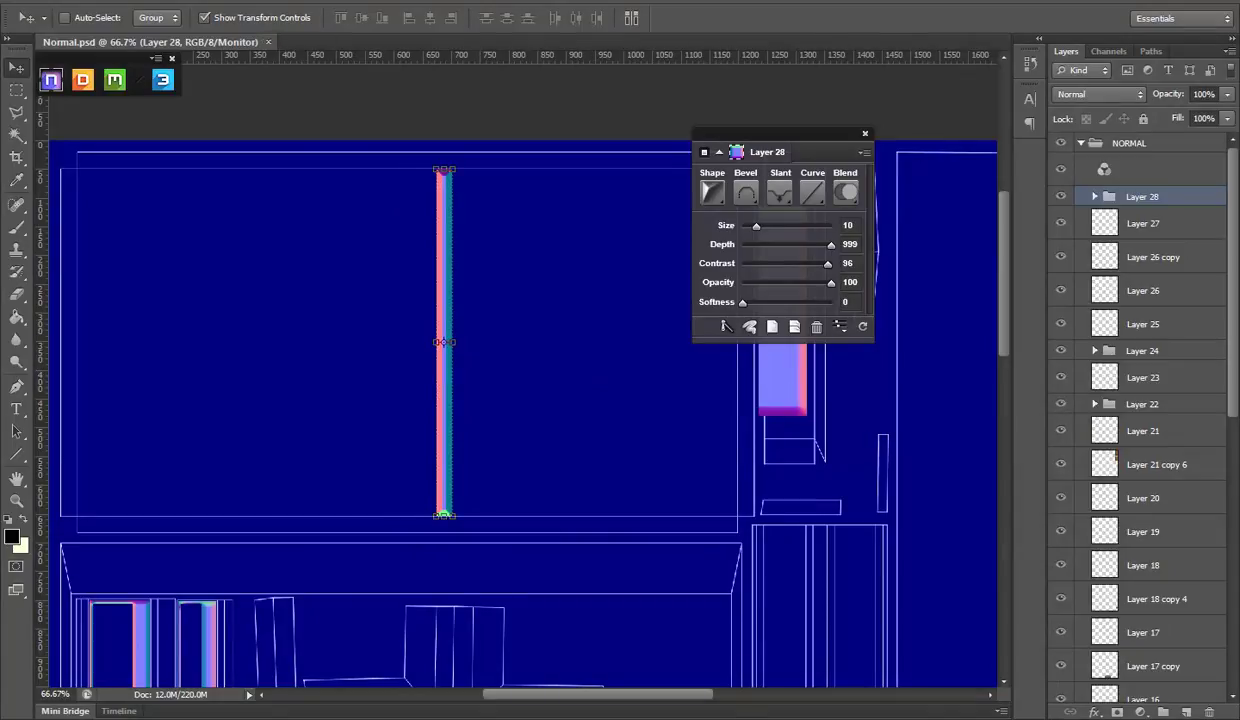
key("alt+Tab")
key("alt+Tab")
key("Left")
key("Left")
key("Left")
key("Left")
key("Left")
Step: Keep nudging the strip left a pixel at a time, saving and comparing in Marmoset
key("Left")
key("Left")
key("Left")
key("Left")
key("Left")
key("ctrl+s")
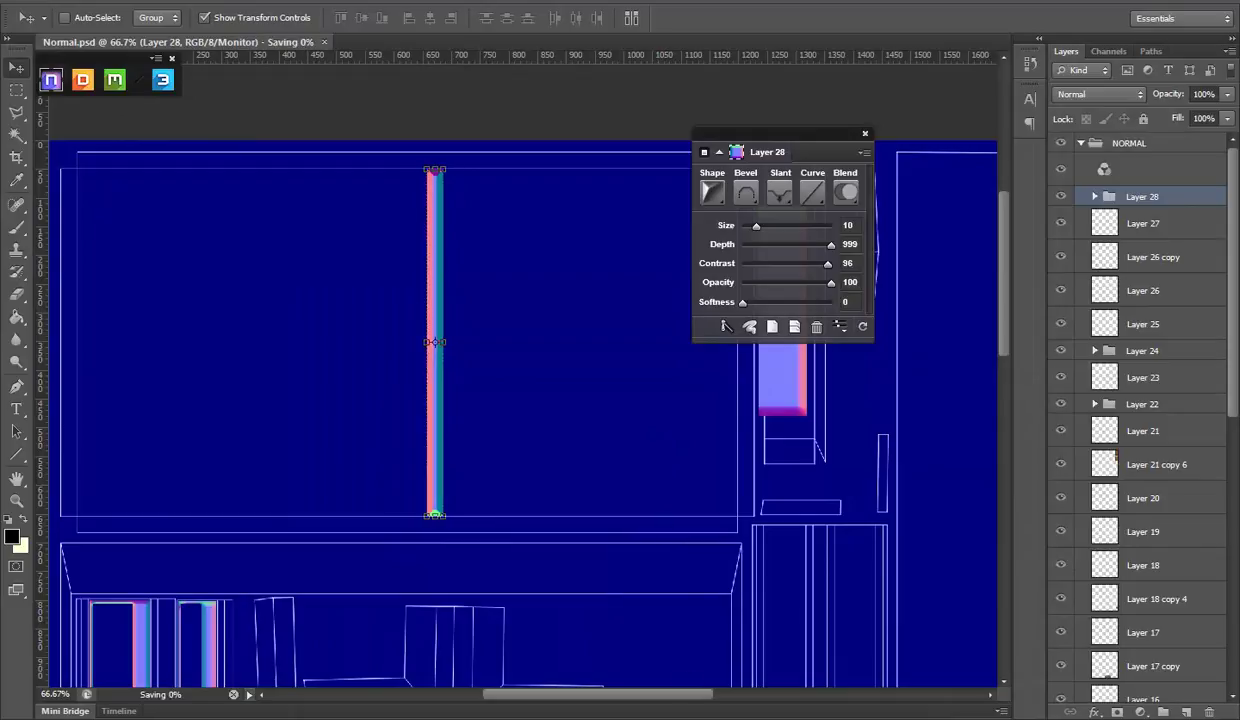
key("alt+Tab")
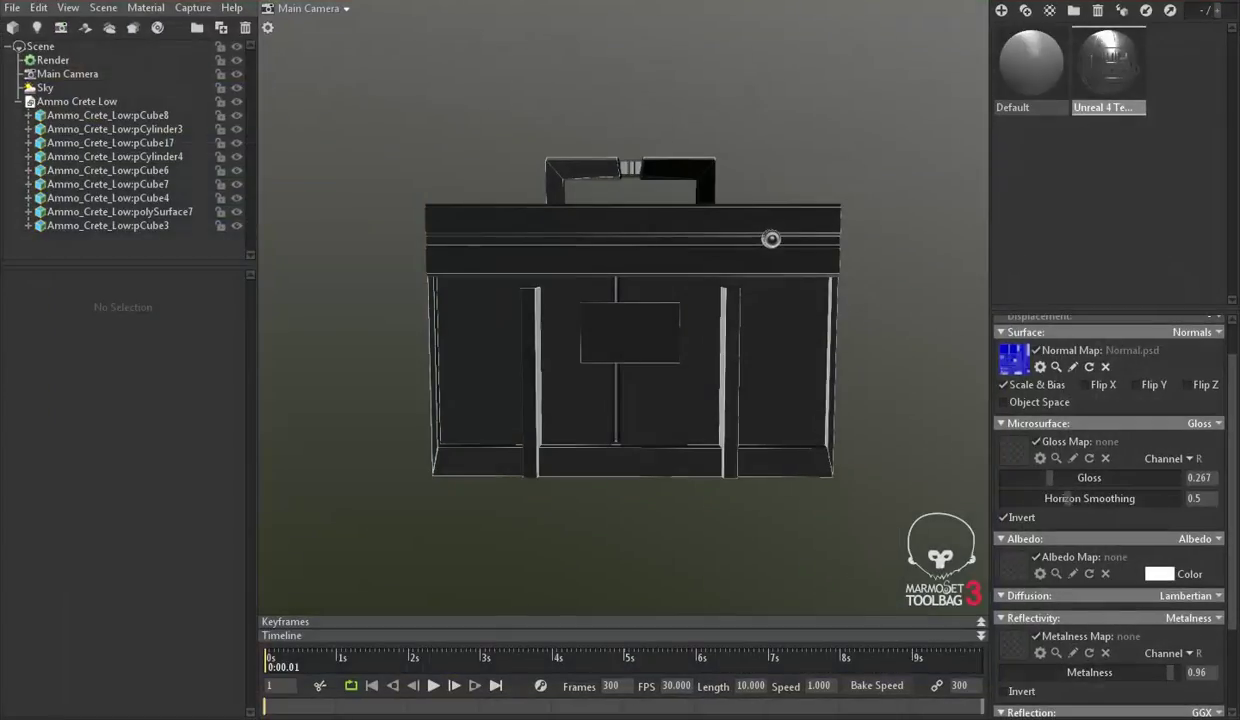
key("alt+Tab")
key("Left")
key("Left")
key("Left")
key("Left")
key("ctrl+s")
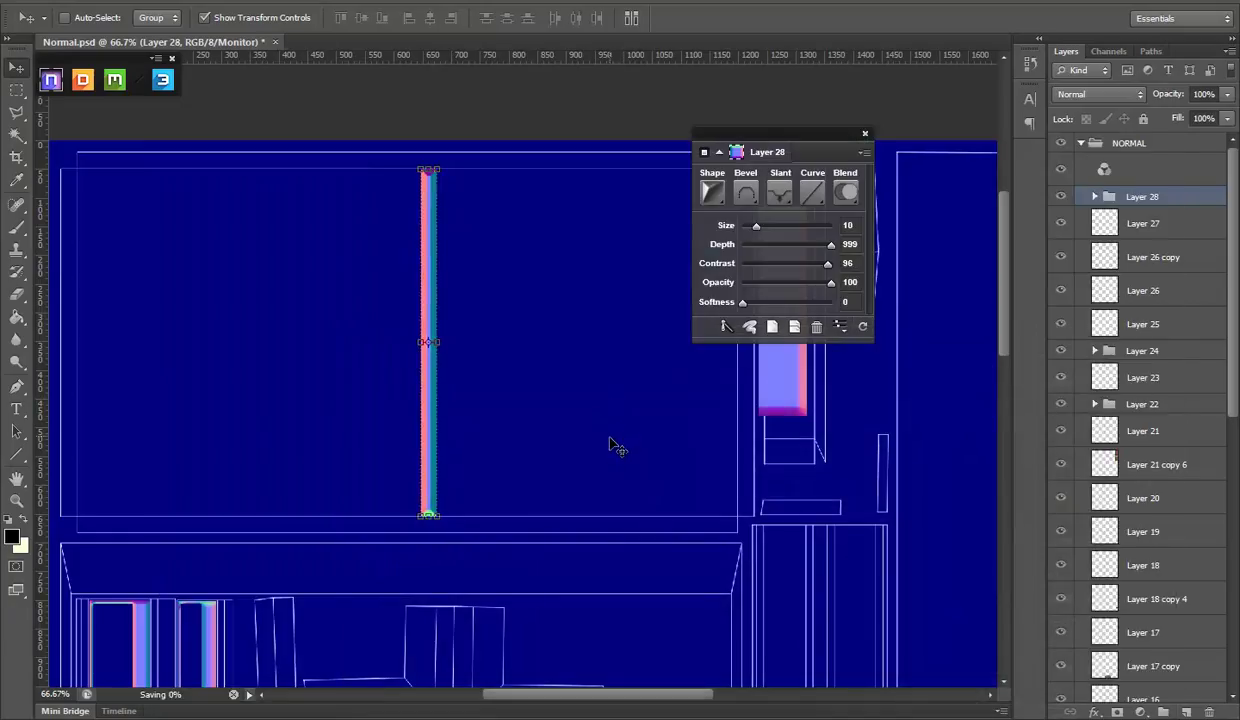
key("alt+Tab")
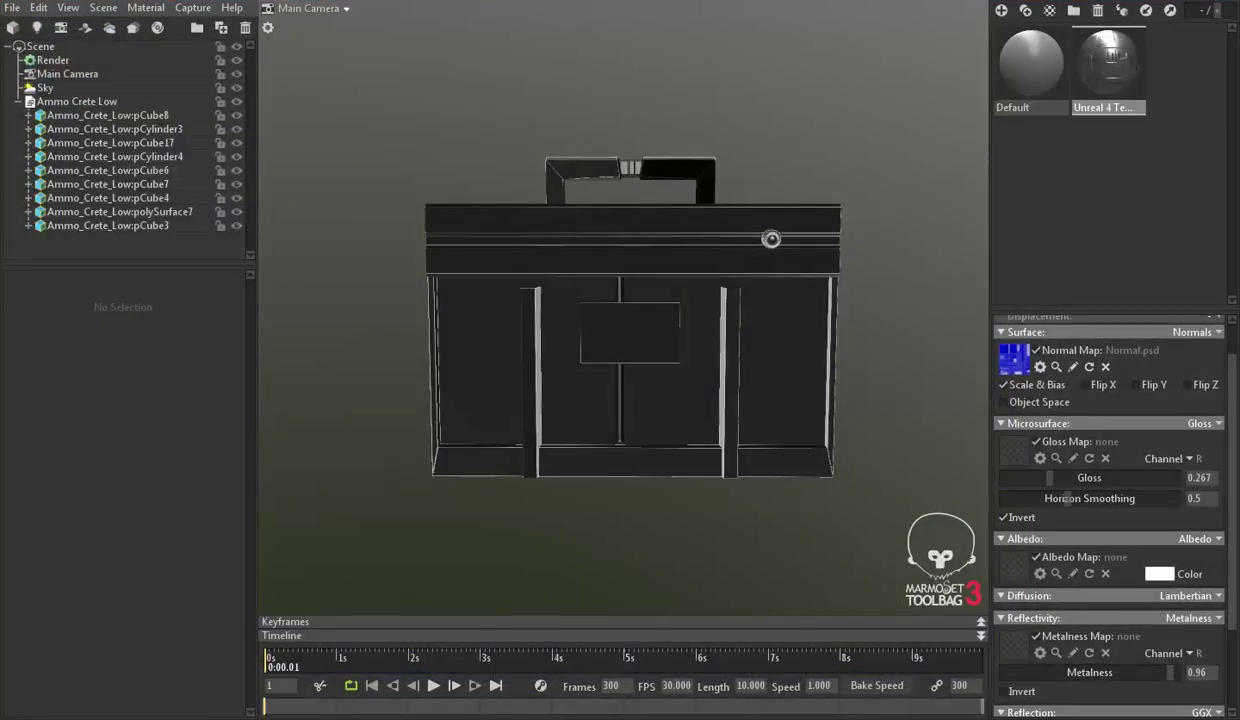
key("alt+Tab")
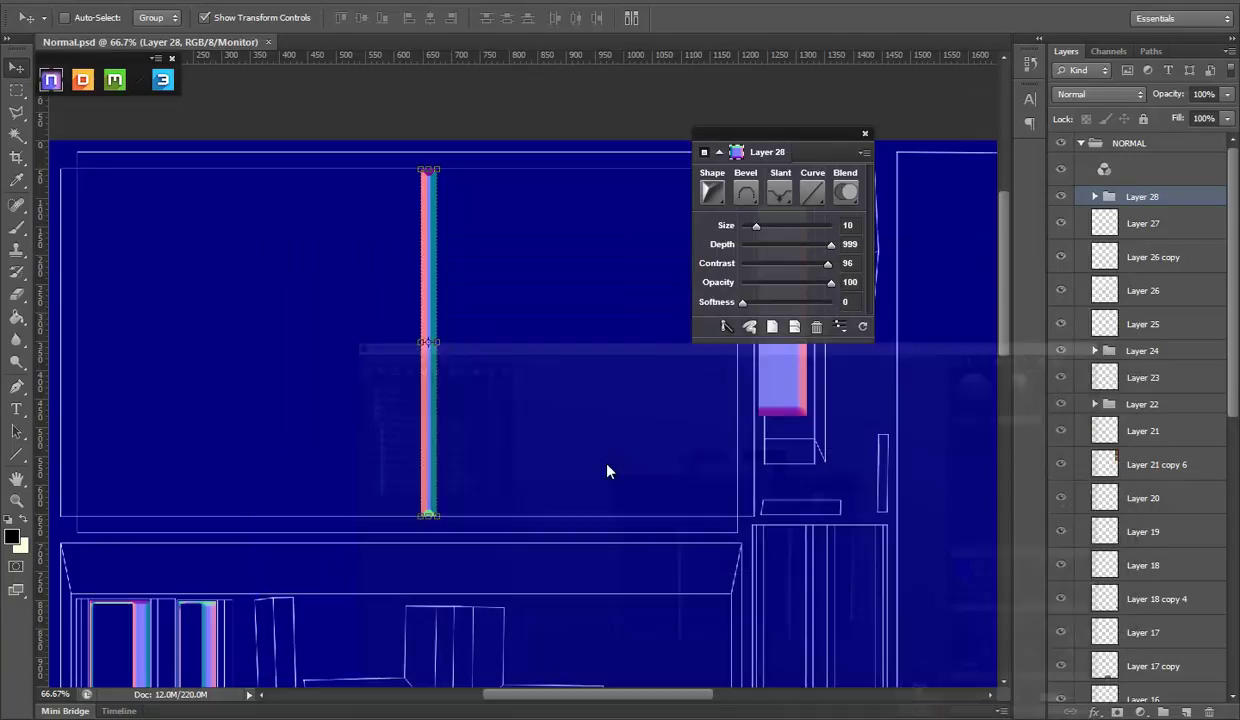
key("Left")
key("Left")
key("Left")
key("Left")
key("ctrl+s")
key("alt+Tab")
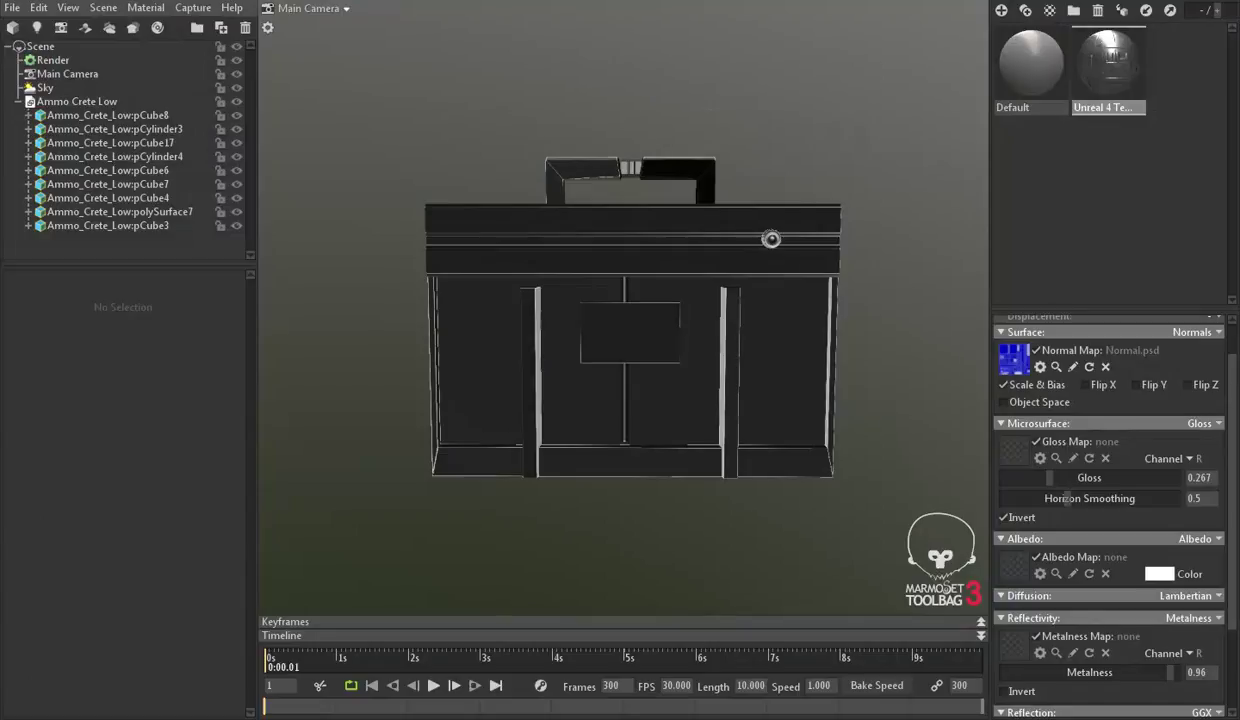
key("alt+Tab")
key("Left")
key("Left")
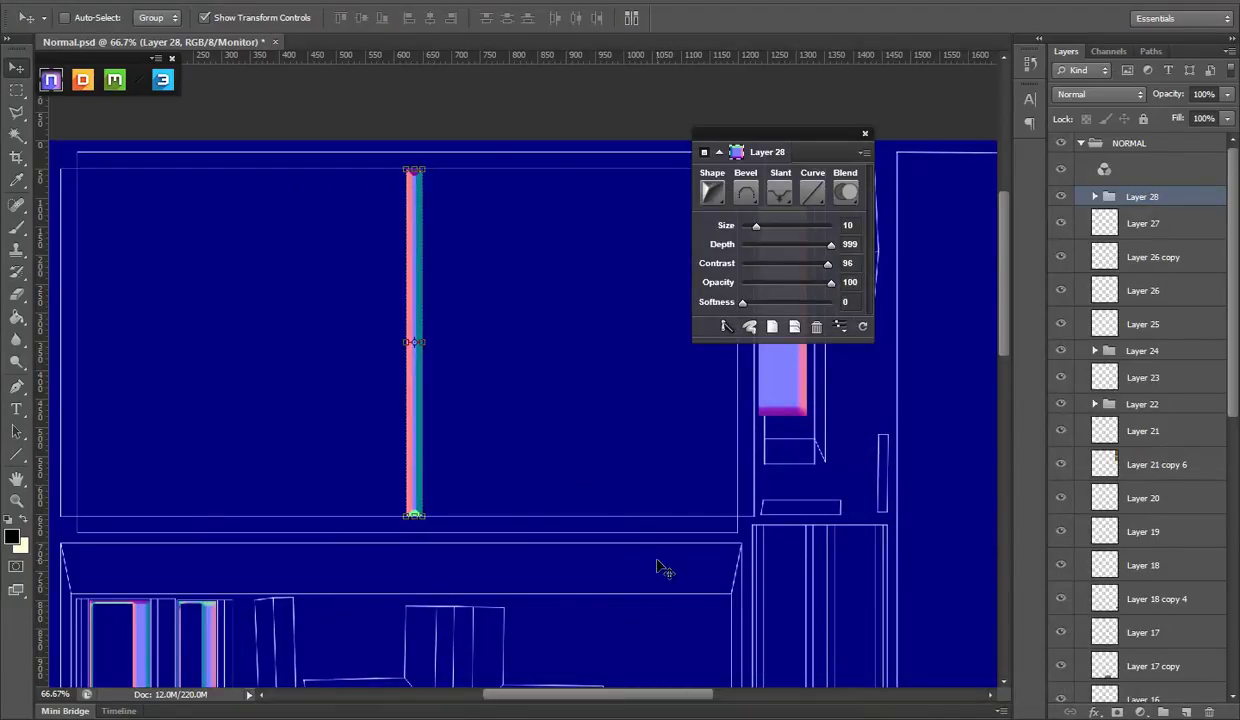
key("alt+Tab")
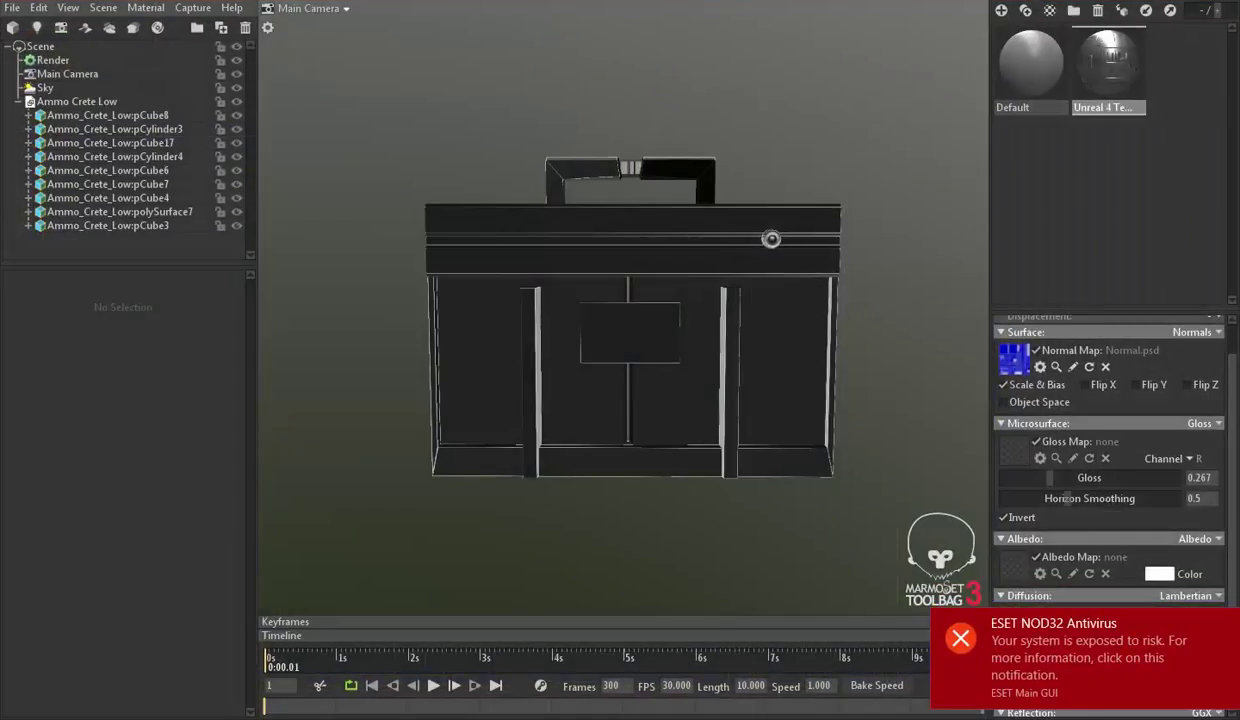
Step: Inspect the crate's left side, then hide the UVS wireframe layer and save Normal.psd
mouse_move(627, 452)
left_mouse_down()
mouse_move(834, 341)
mouse_move(801, 312)
mouse_move(636, 477)
left_mouse_up()
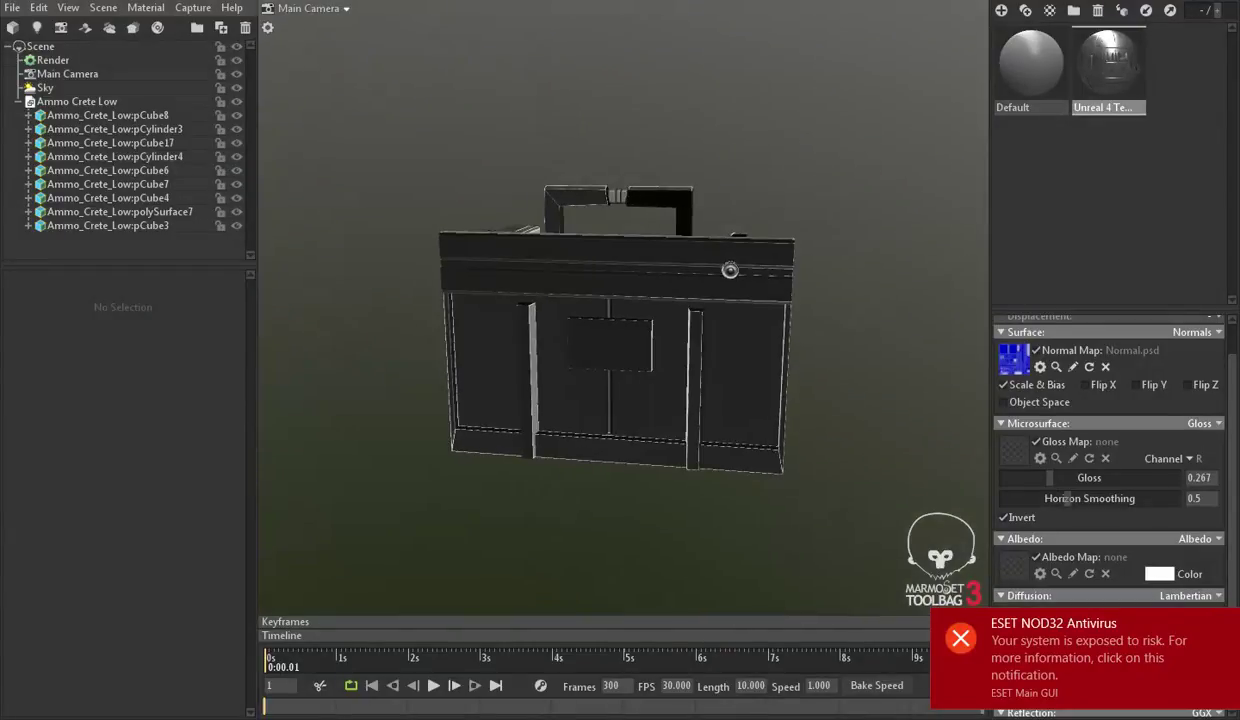
key("alt+Tab")
scroll(1100, 640, "down", 5)
scroll(1118, 648, "down", 5)
left_click(1061, 651)
key("ctrl+s")
key("alt+Tab")
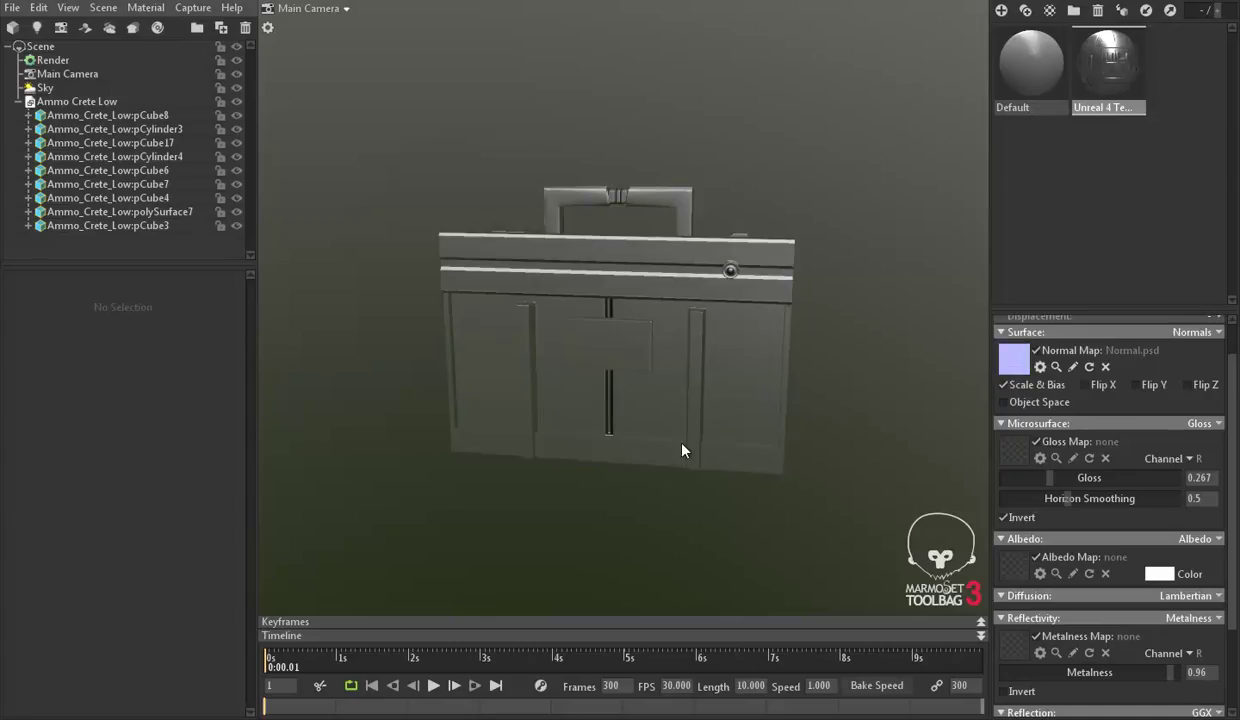
scroll(690, 420, "up", 2)
scroll(710, 470, "up", 4)
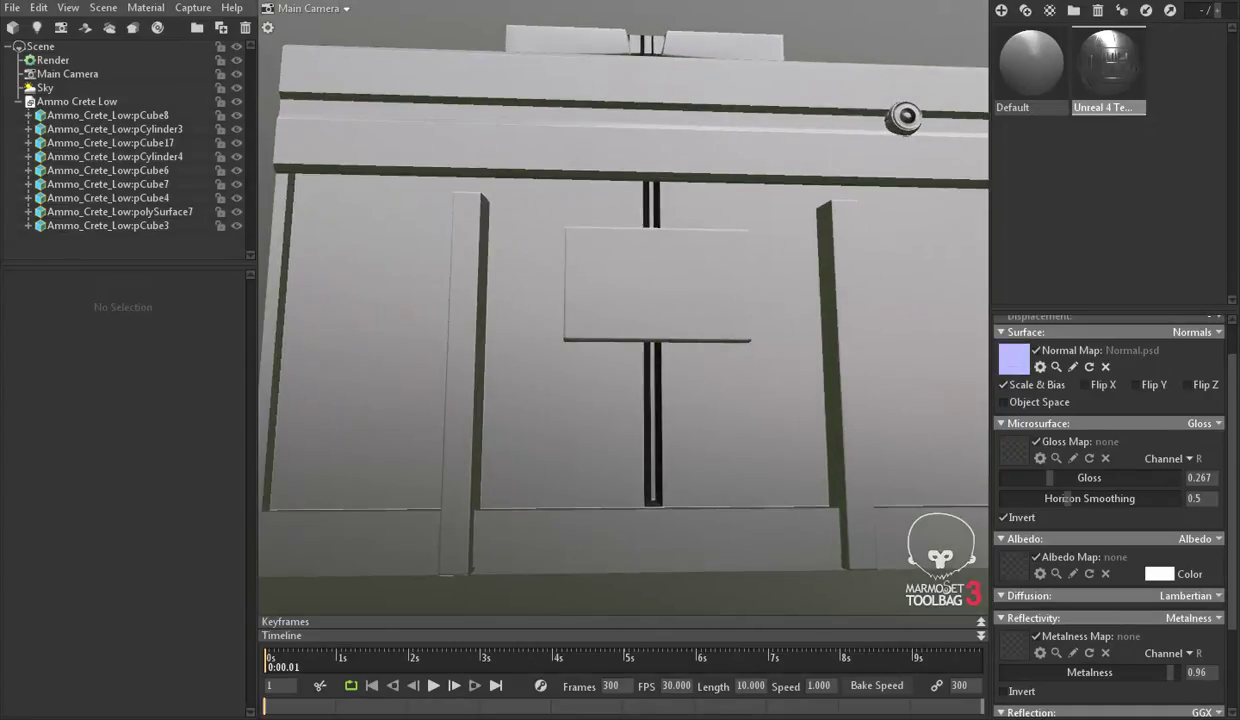
key("alt+Tab")
Step: Squeeze the Layer 28 strip to 50% width and view the narrower strip in Marmoset
left_click_drag(428, 341, 402, 344)
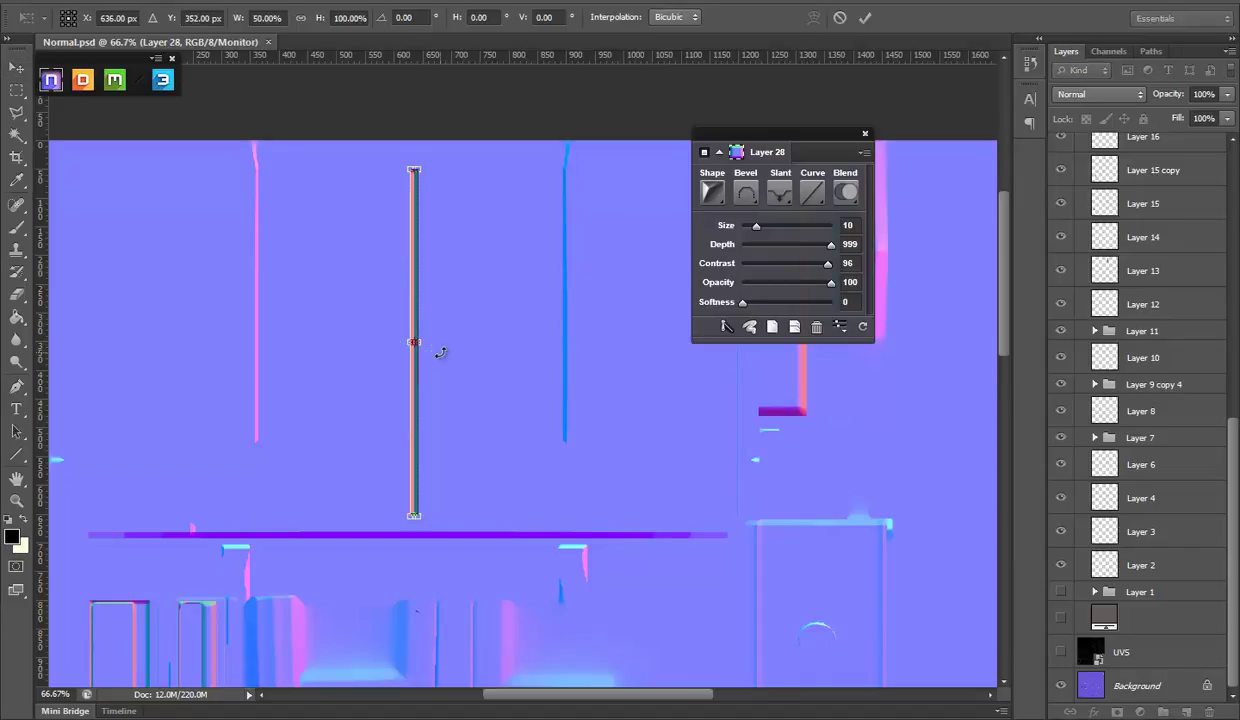
key("Return")
key("alt+Tab")
scroll(682, 407, "down", 2)
scroll(680, 361, "down", 5)
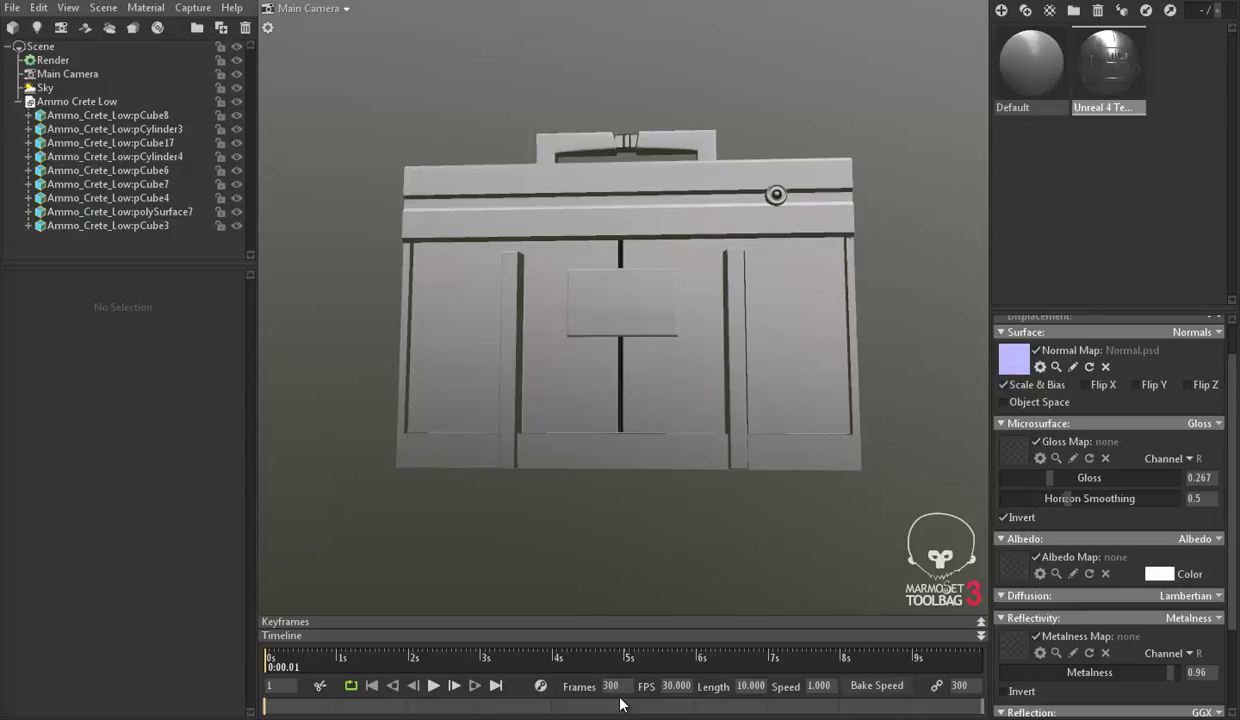
scroll(617, 312, "up", 3)
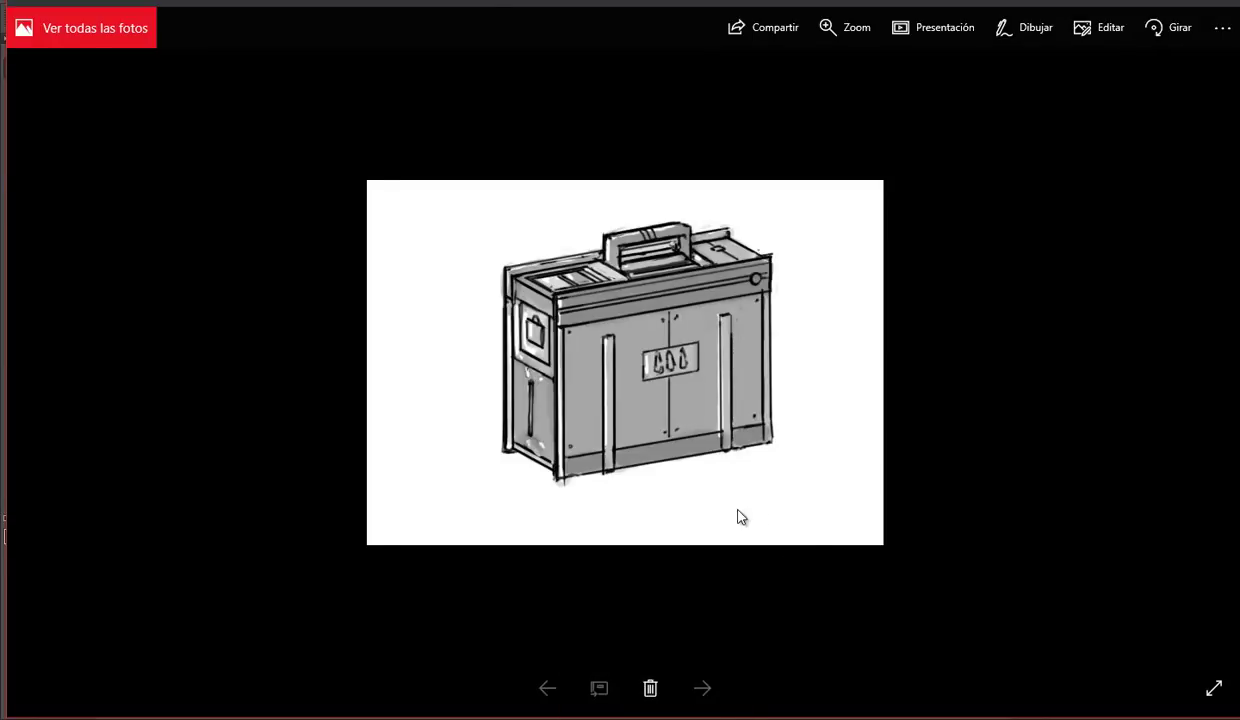
Step: Unlock the Ammo Sign background as Layer 0 and convert it into an NDo normal map
left_click(900, 716)
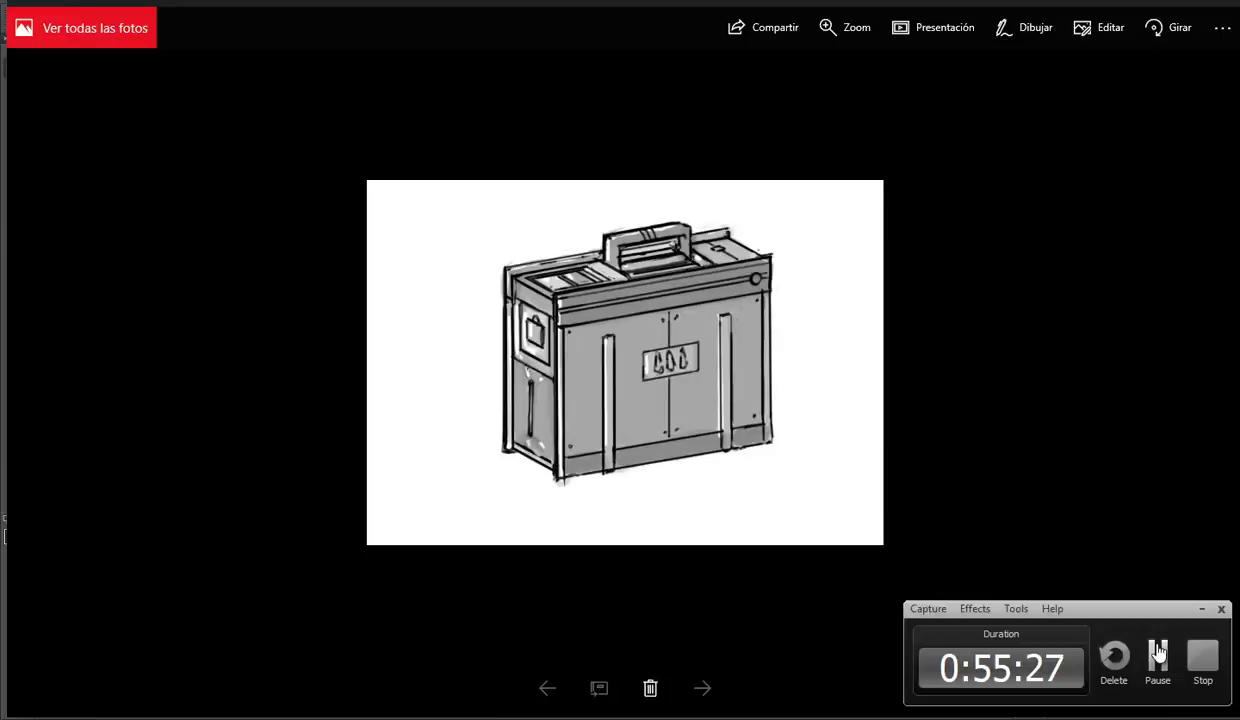
left_click(1210, 652)
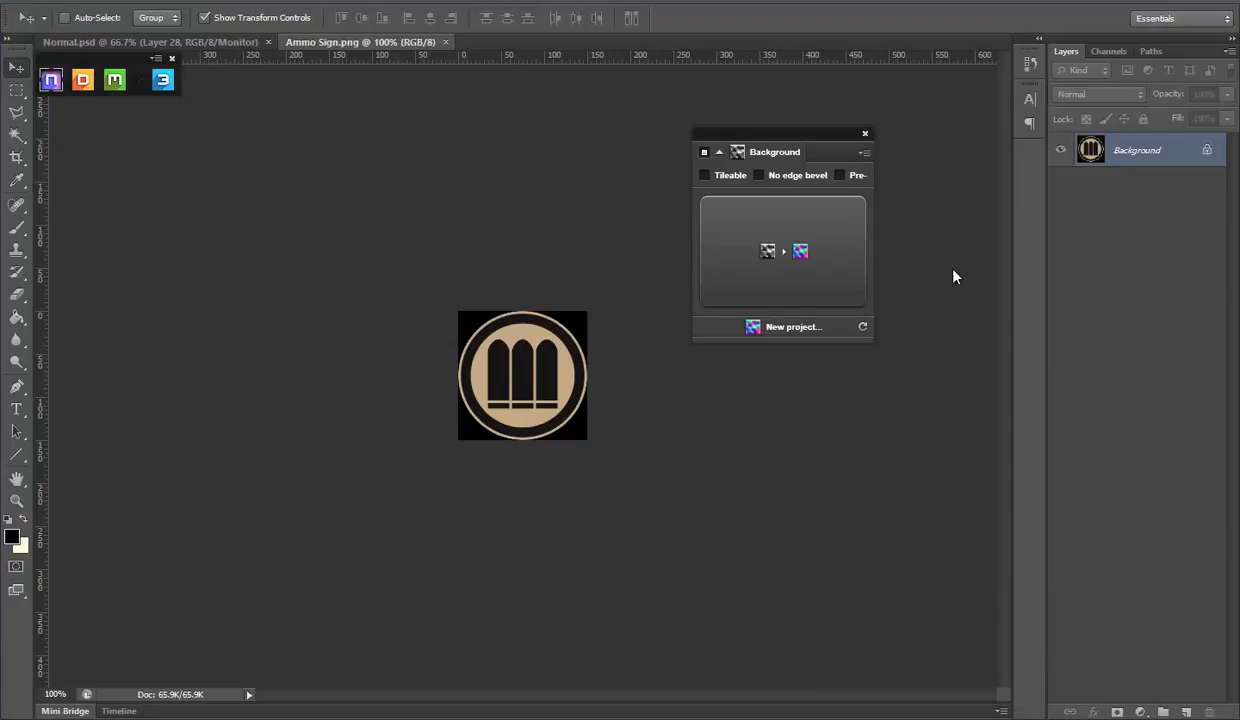
double_click(1132, 148)
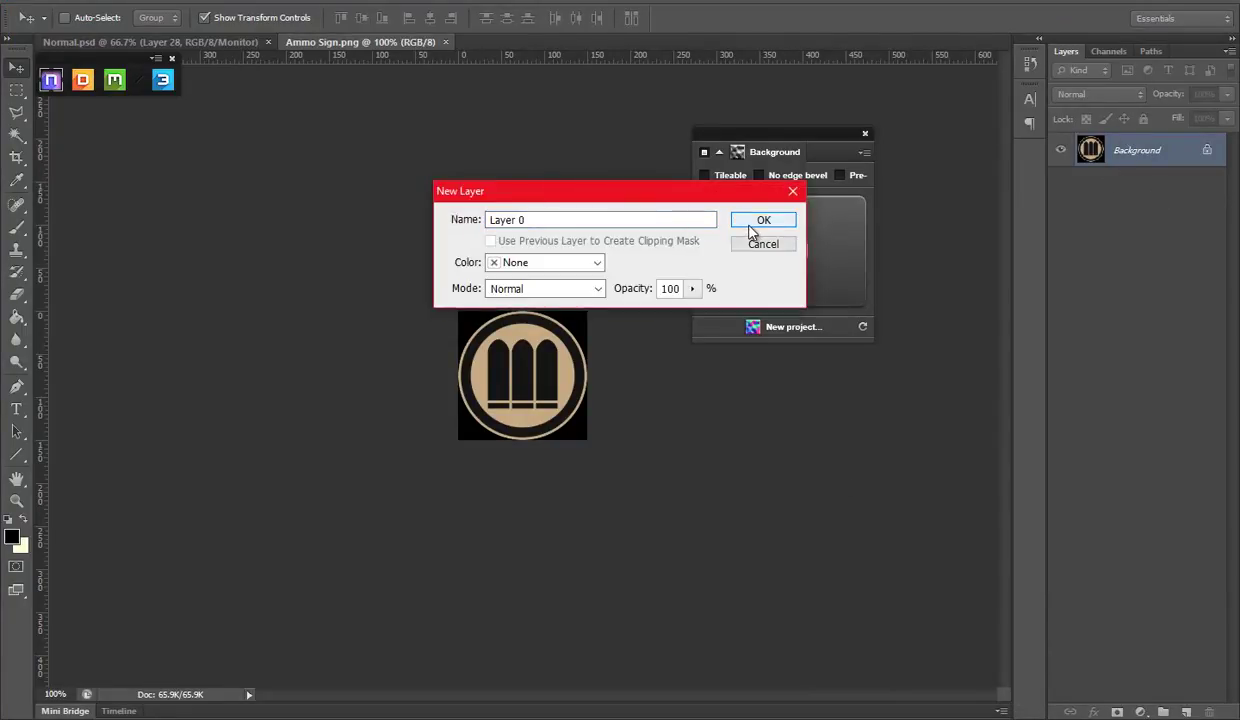
left_click(760, 219)
left_click(797, 262)
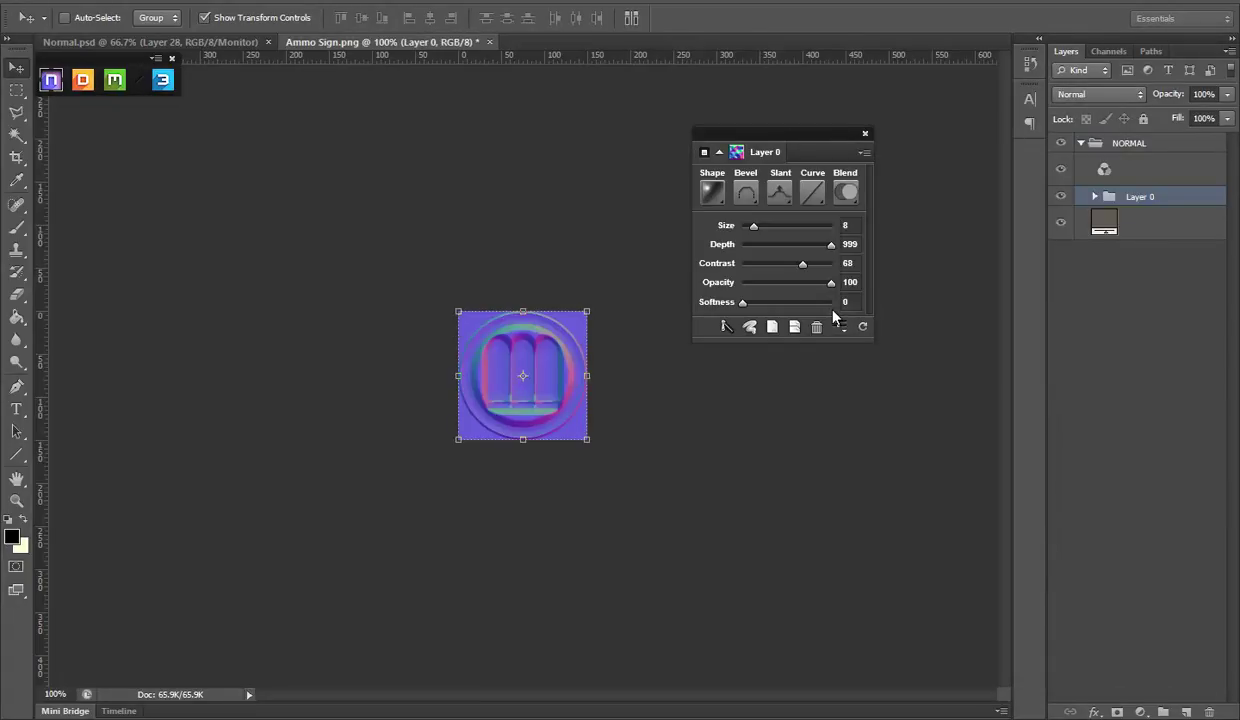
Step: Give the emblem bevel size 10, slant Down and Smooth shape, then drag it into Normal.psd
left_click_drag(760, 229, 755, 229)
left_click(779, 192)
left_click(733, 255)
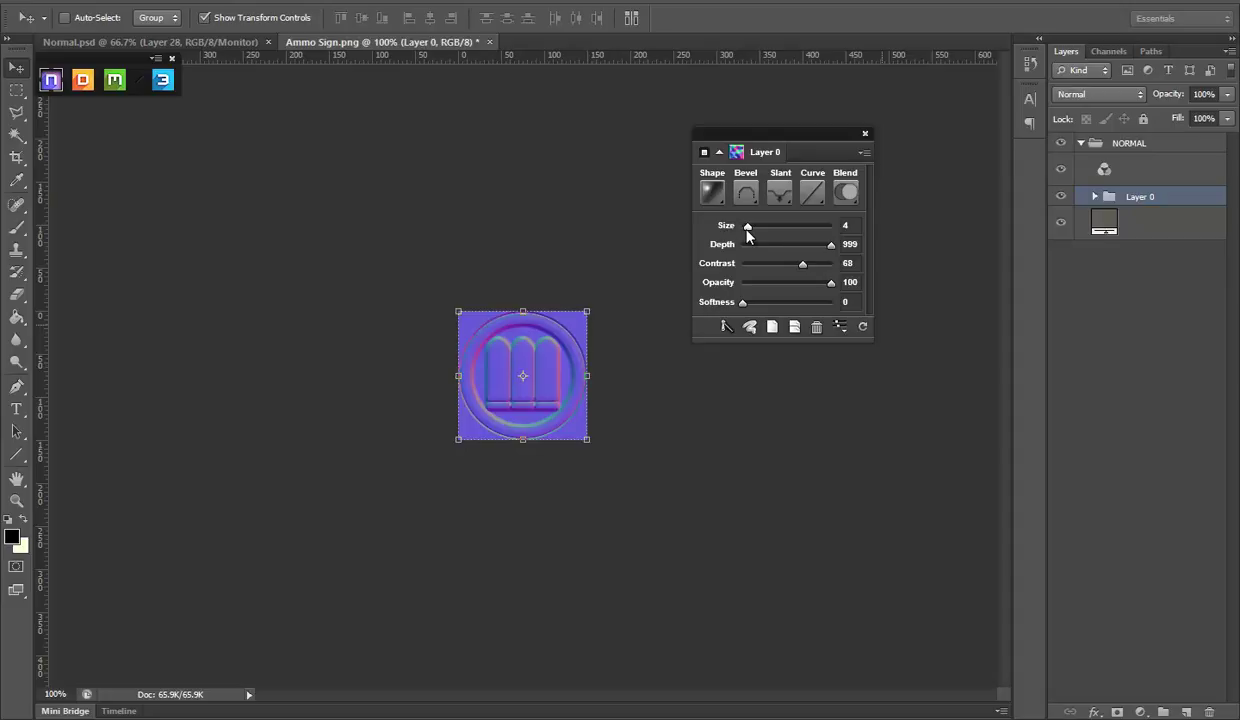
left_click_drag(751, 226, 756, 226)
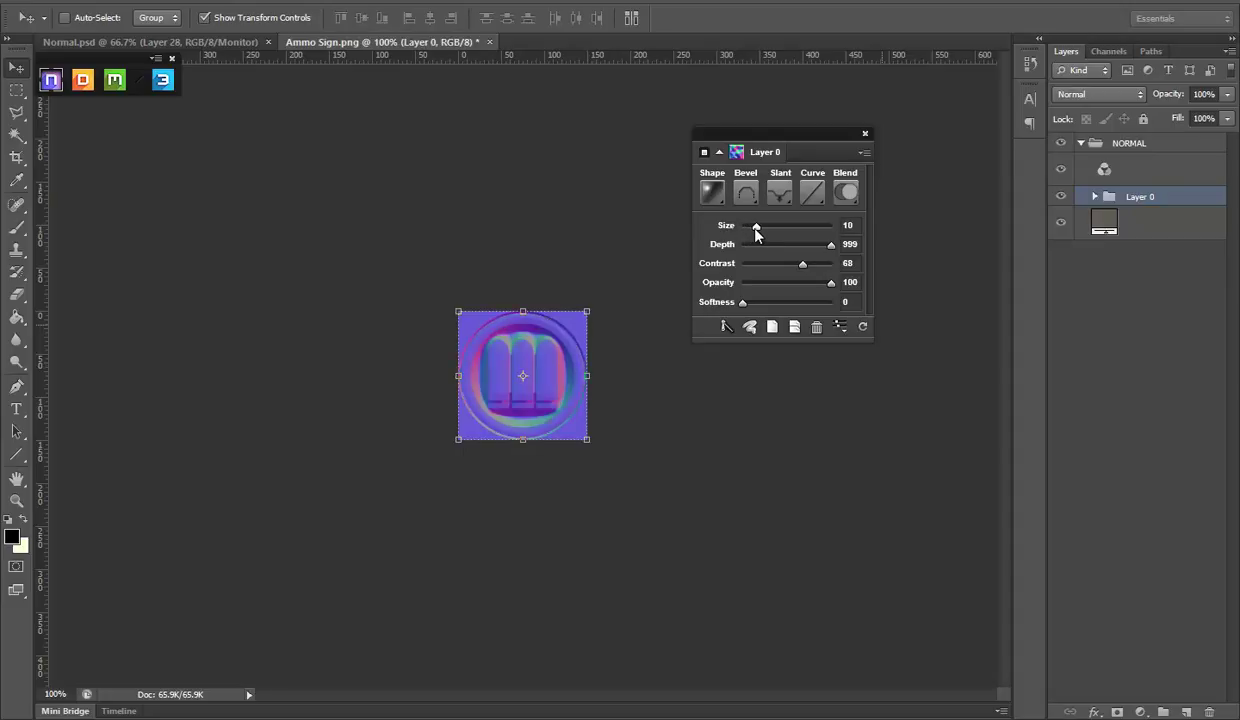
left_click(717, 196)
left_click(686, 246)
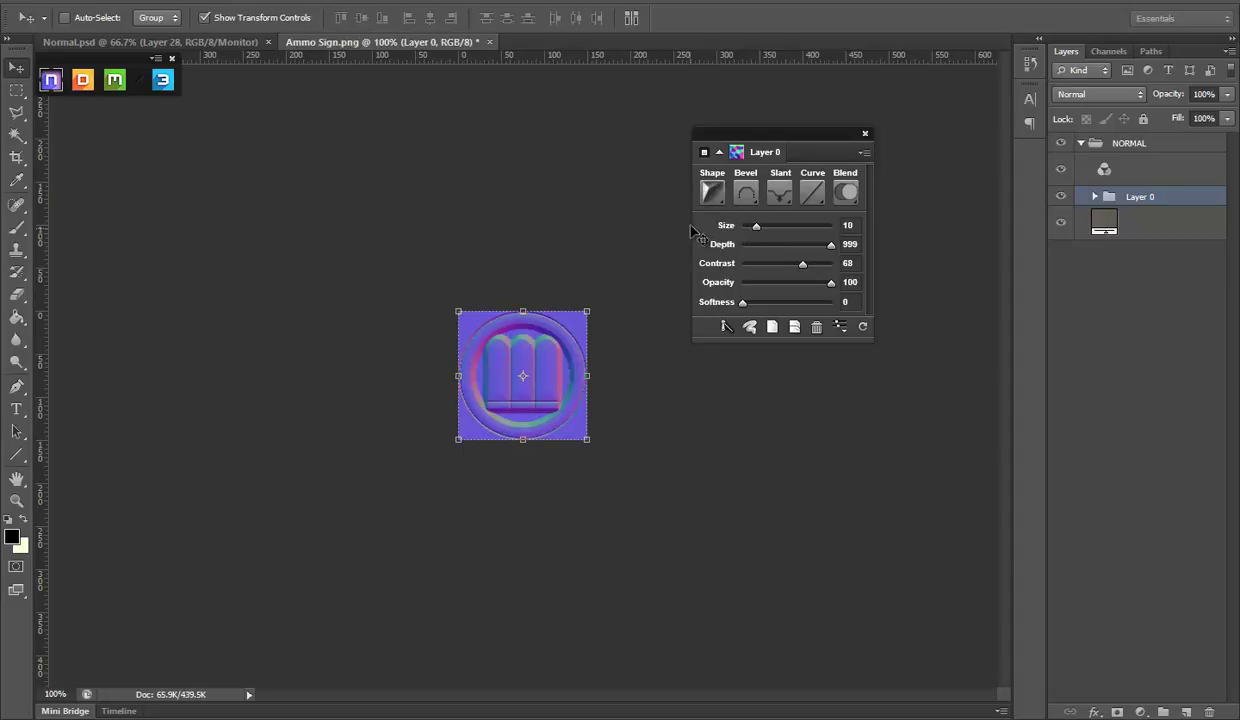
left_click(710, 195)
left_click(686, 222)
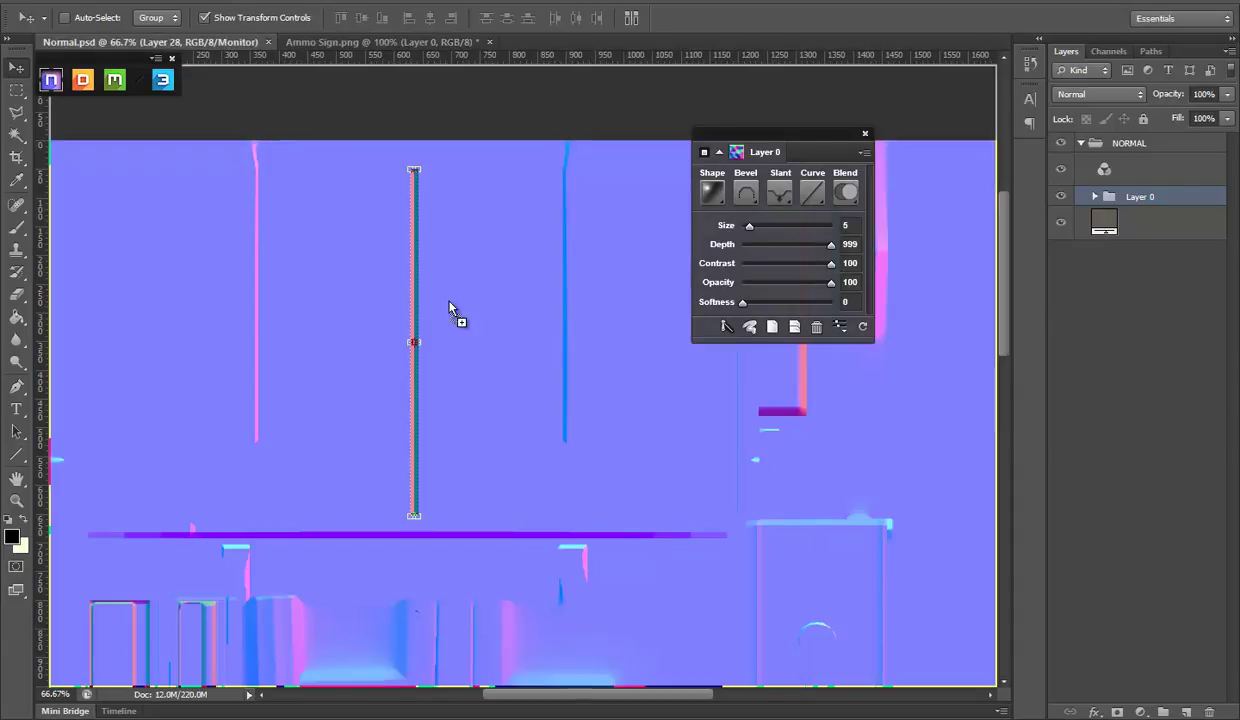
mouse_move(231, 52)
left_mouse_down()
mouse_move(462, 318)
mouse_move(510, 344)
left_mouse_up()
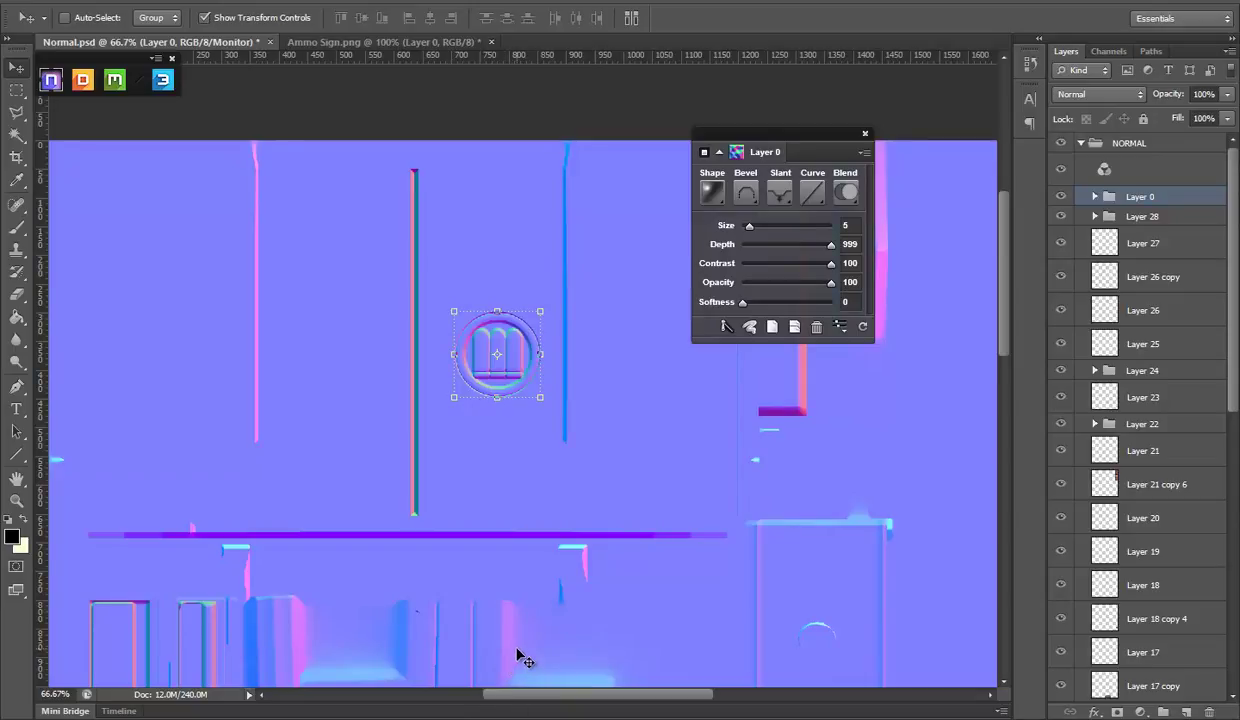
Step: Save Normal.psd and orbit the Marmoset crate to look at the emblem
key("ctrl+s")
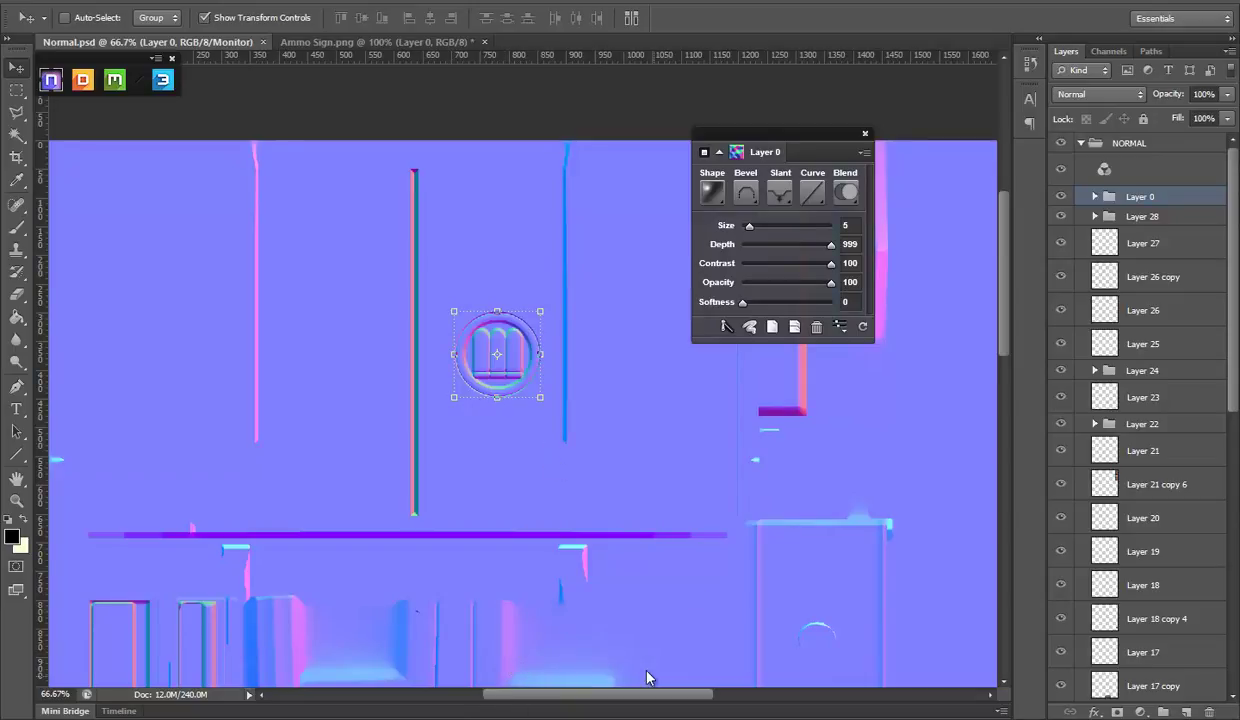
key("alt+Tab")
mouse_move(656, 522)
left_mouse_down()
mouse_move(629, 468)
mouse_move(589, 472)
left_mouse_up()
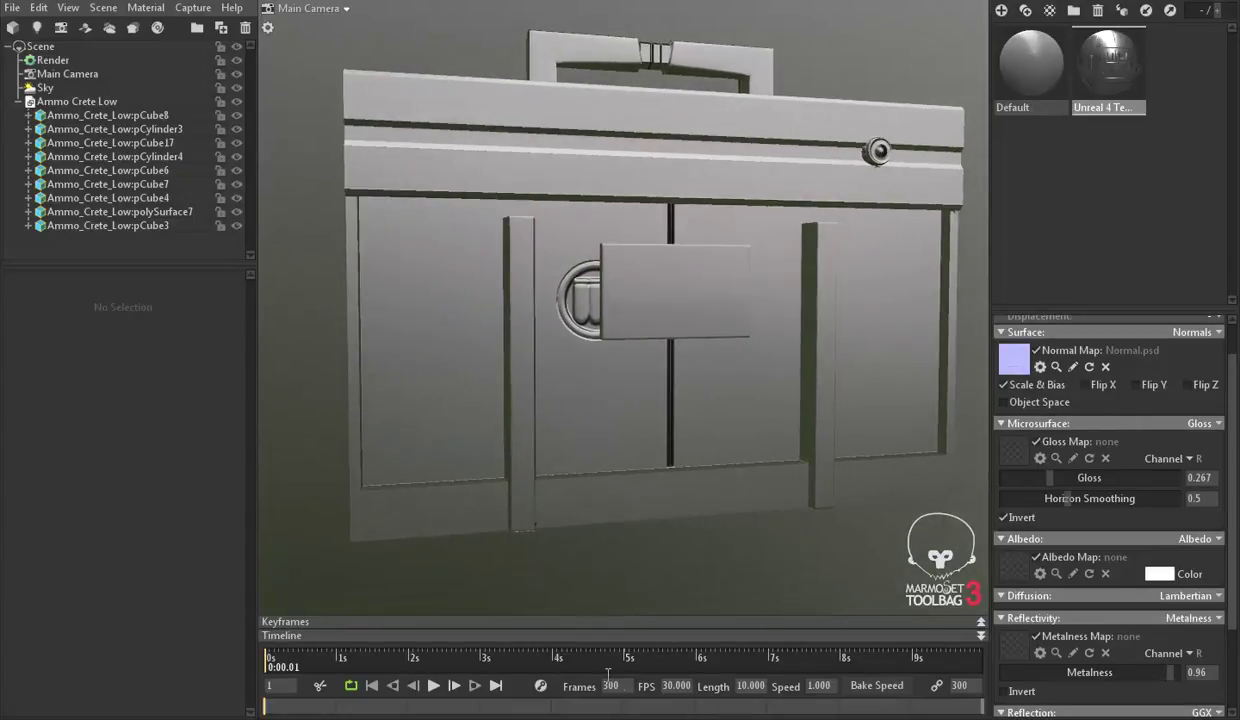
key("alt+Tab")
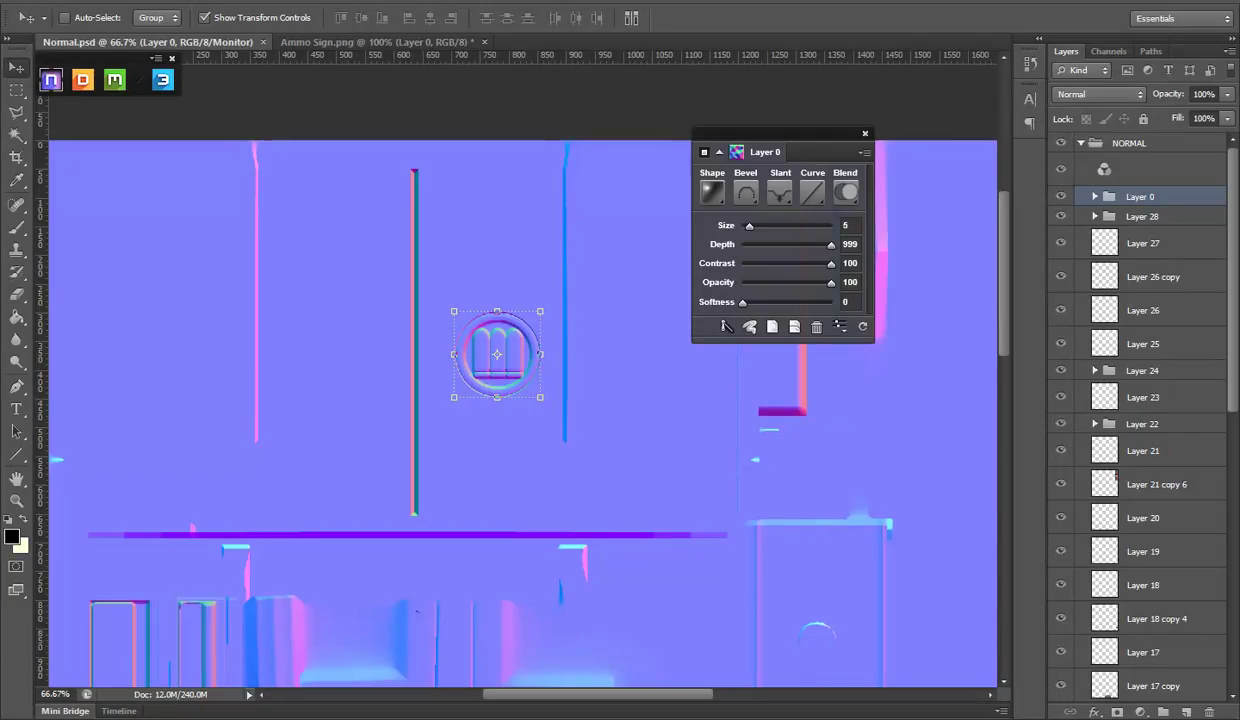
Step: In Maya, select the crate's badge face in Face mode to show its UV shell
left_click(636, 650)
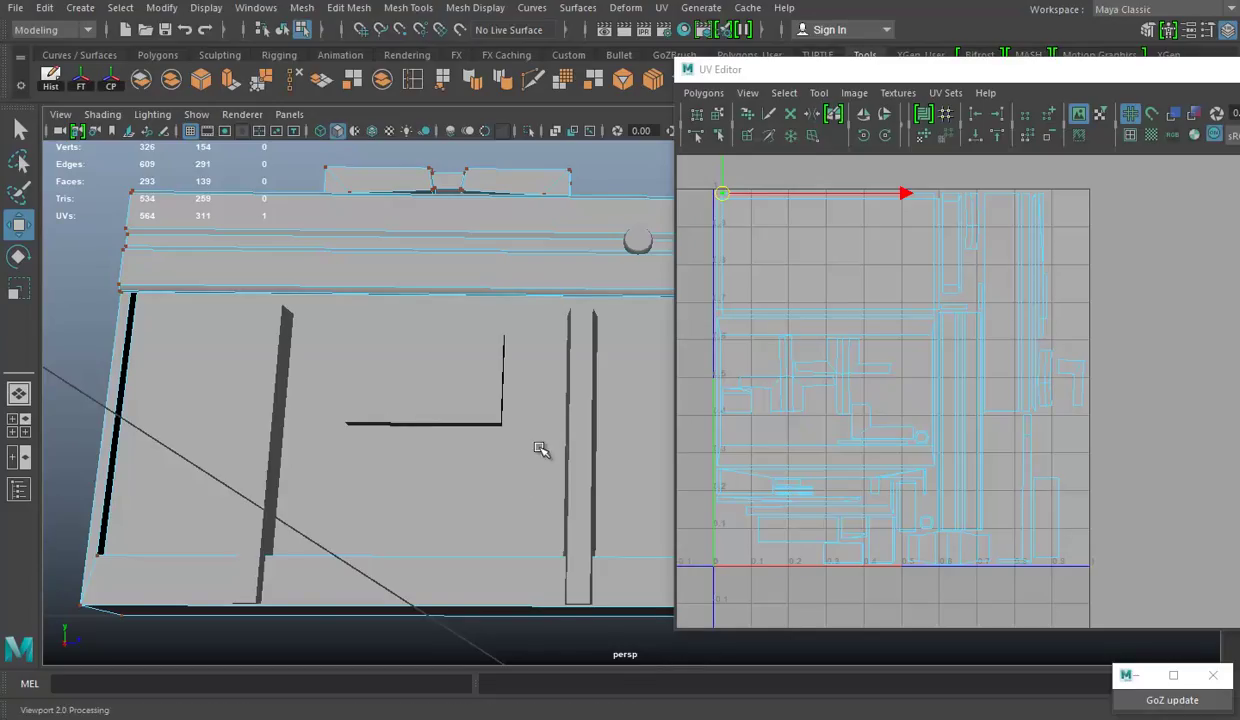
right_click(455, 250)
left_click(471, 288)
left_click(429, 388)
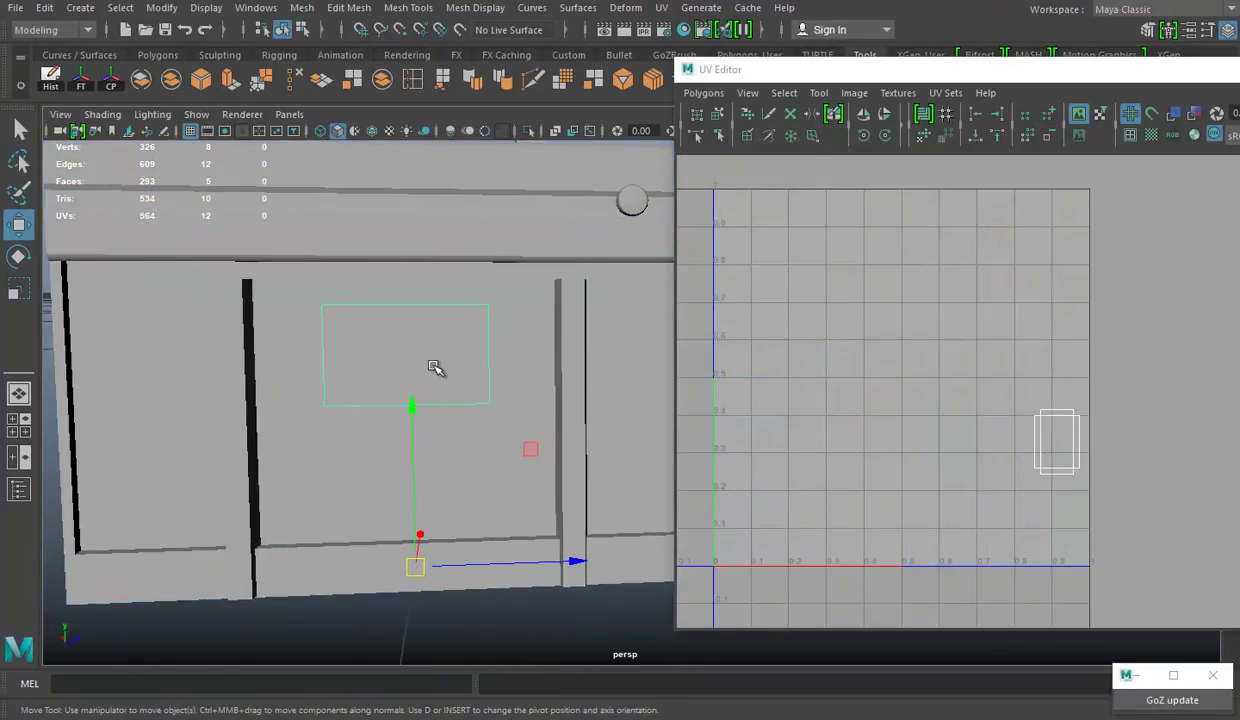
left_click(720, 476)
scroll(781, 437, "down", 1)
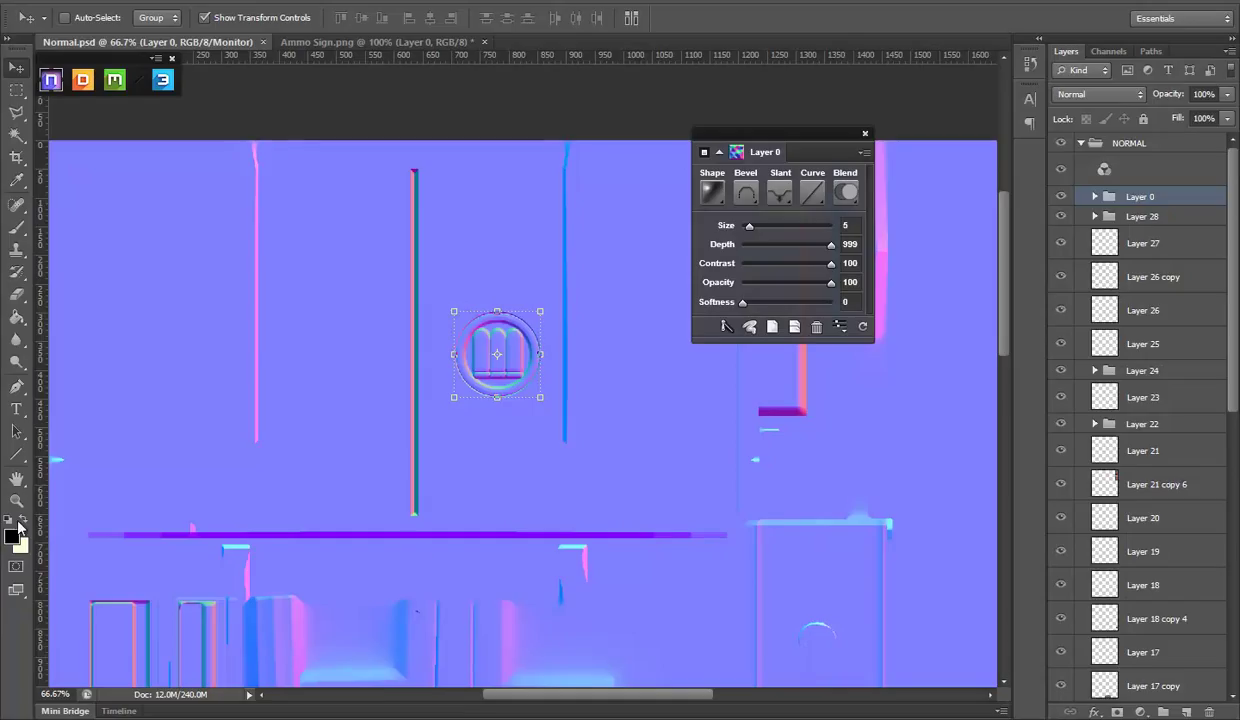
Step: Zoom the canvas out to 50% and show the UVS wireframe overlay
key("z")
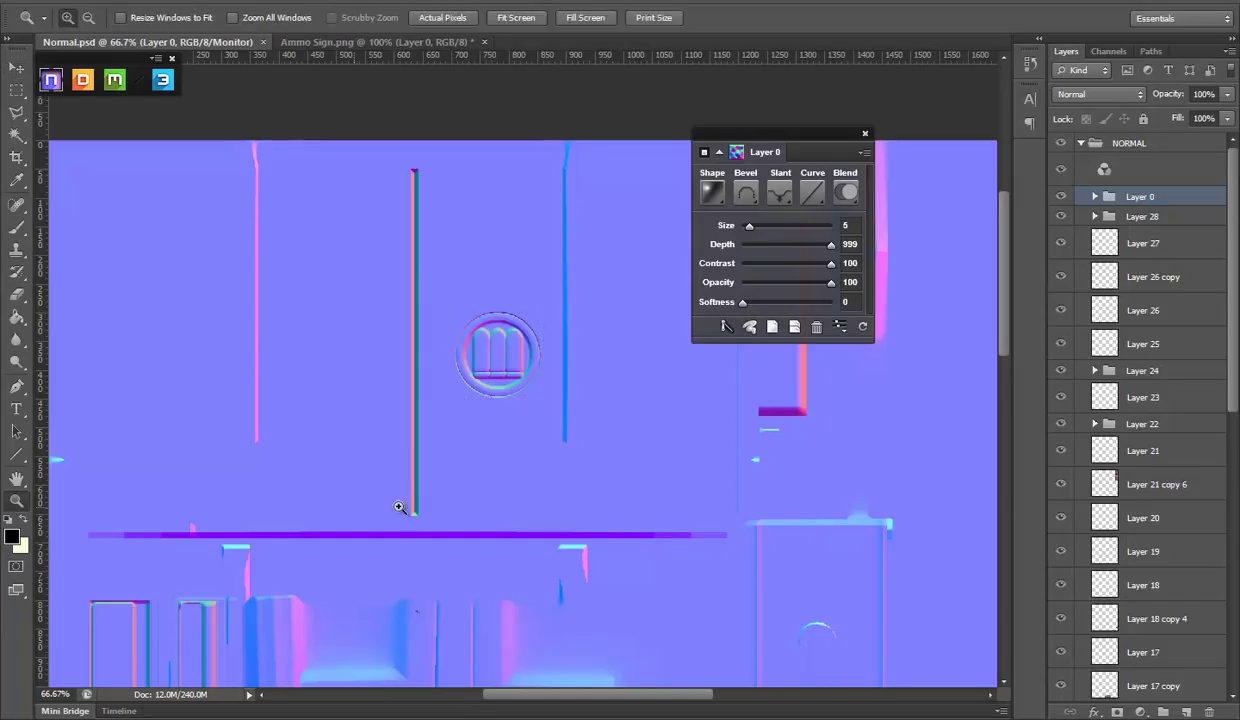
left_click(550, 497, "alt")
scroll(1140, 560, "down", 5)
scroll(1140, 560, "down", 5)
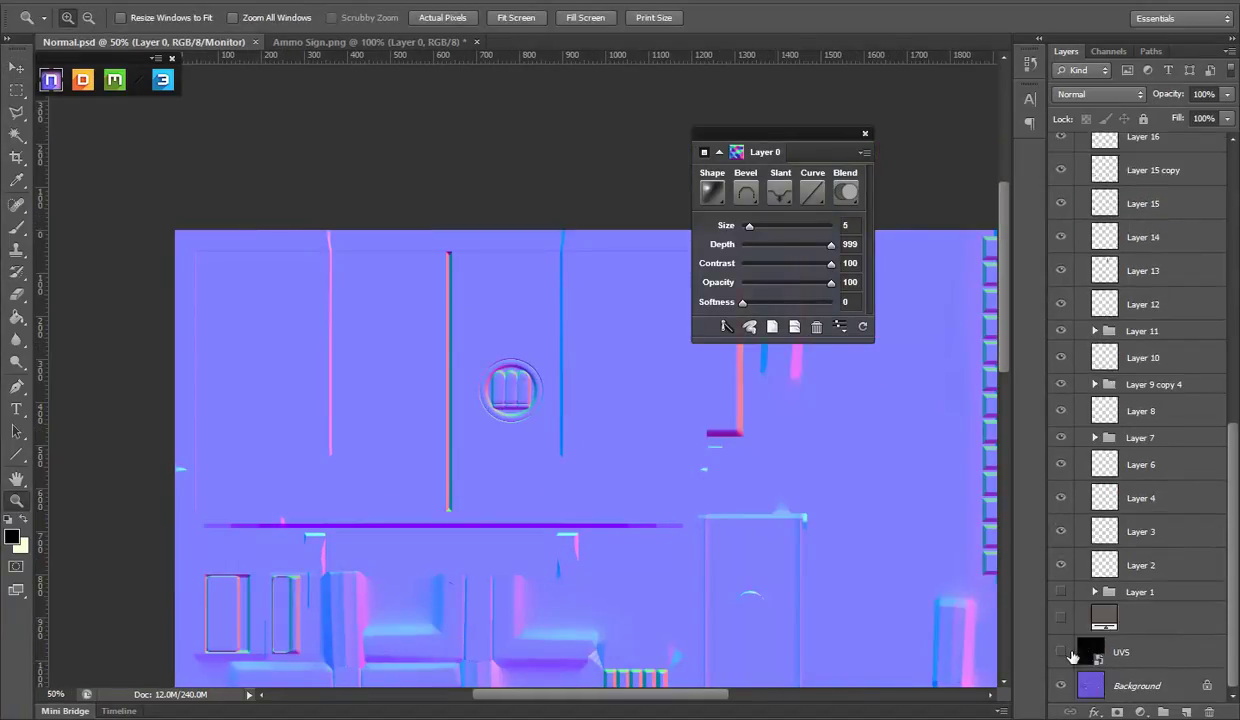
left_click(1061, 651)
left_click_drag(695, 478, 253, 248)
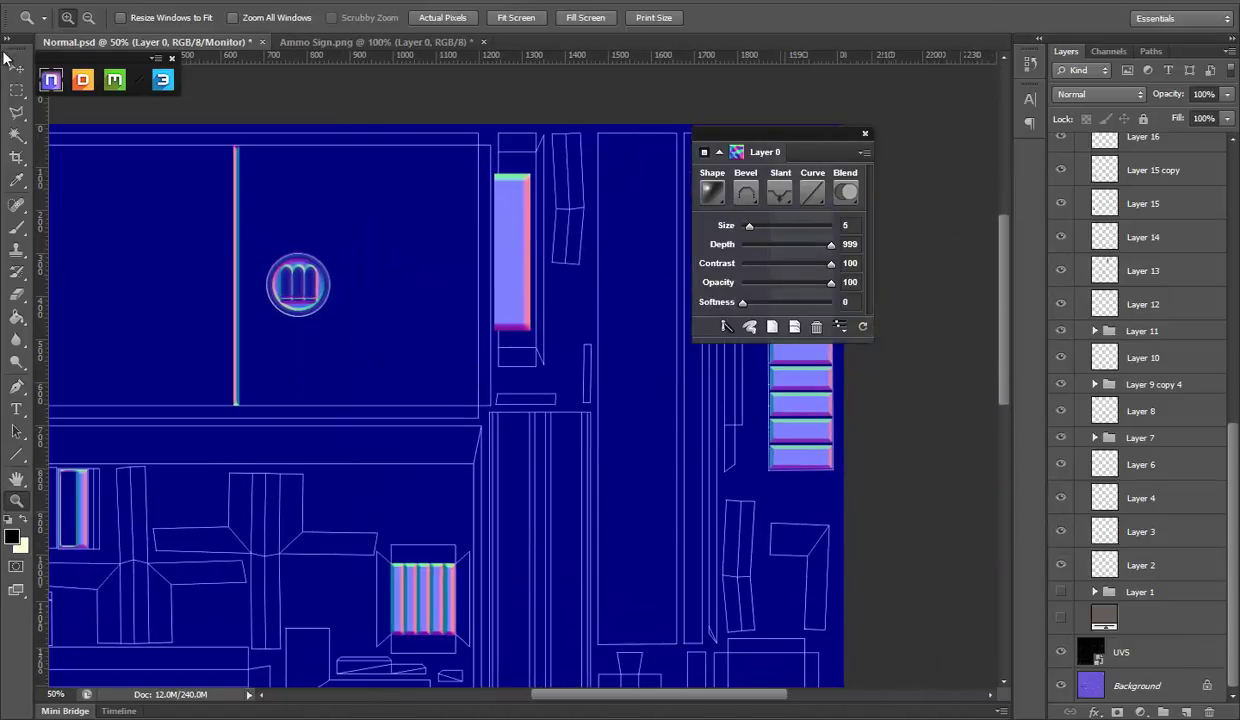
Step: Move the emblem onto the badge UV island, viewed at 100%
left_click(16, 66)
left_click_drag(384, 416, 258, 290)
mouse_move(221, 220)
left_mouse_down()
mouse_move(653, 558)
mouse_move(576, 421)
mouse_move(576, 470)
mouse_move(600, 500)
left_mouse_up()
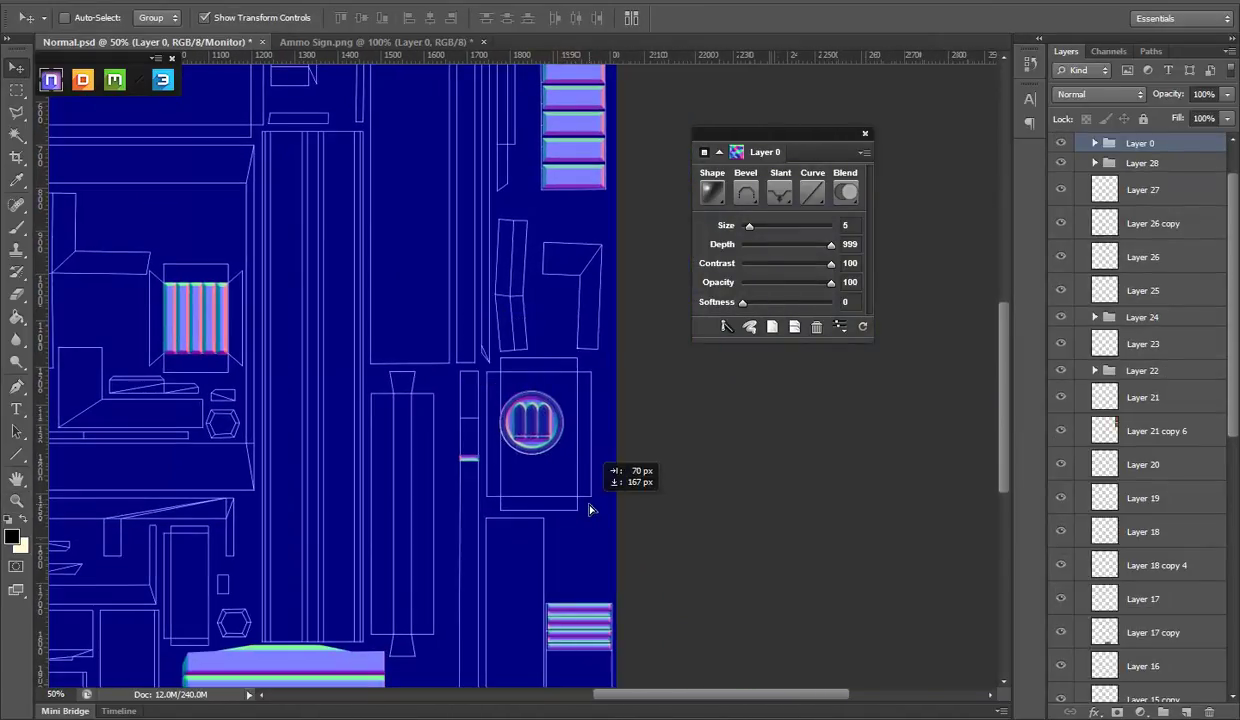
left_click(16, 500)
left_click(520, 455)
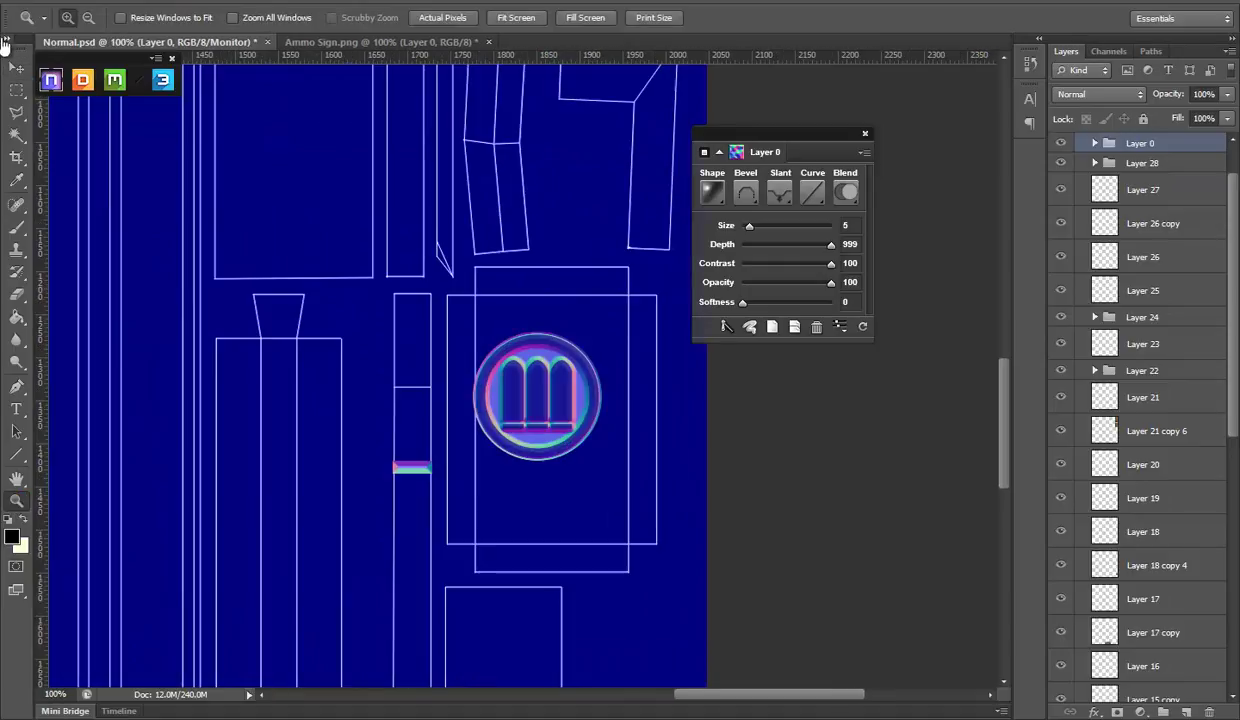
left_click(16, 66)
left_click_drag(715, 415, 664, 397)
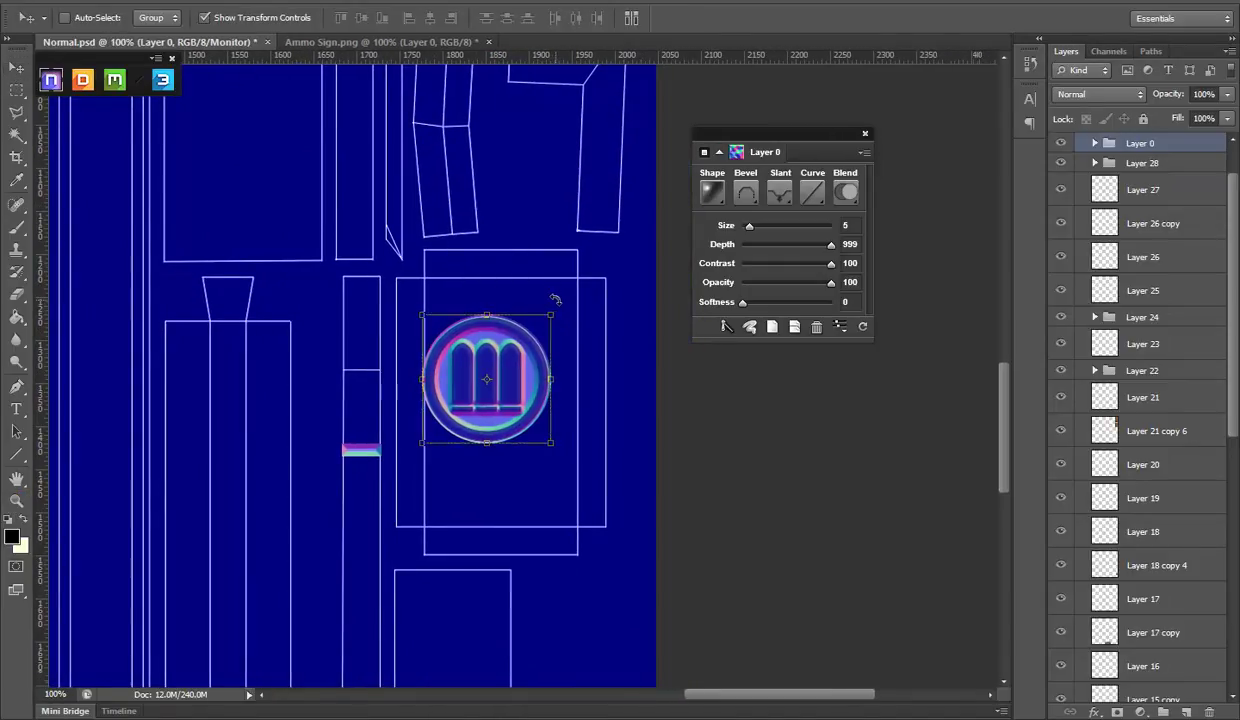
Step: Rotate the emblem 90° counter-clockwise, fit it inside the badge outline, and hide UVS
left_click_drag(555, 299, 356, 266)
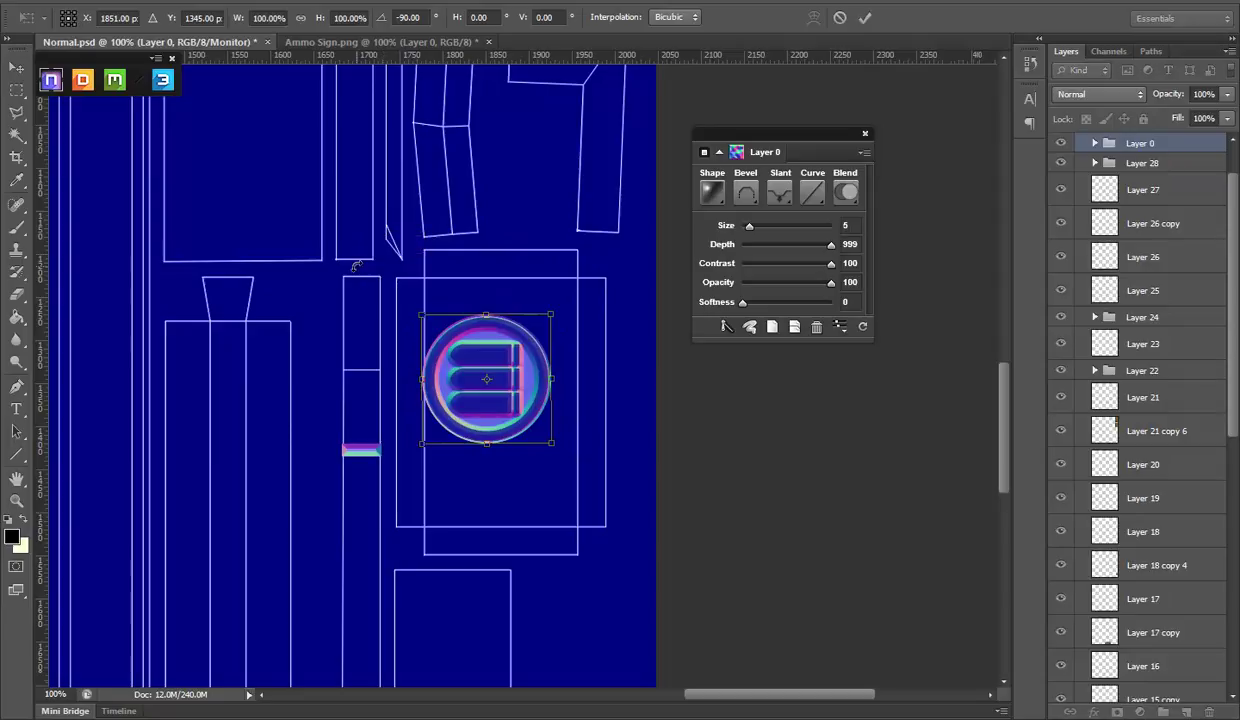
key("Return")
left_click_drag(515, 352, 531, 385)
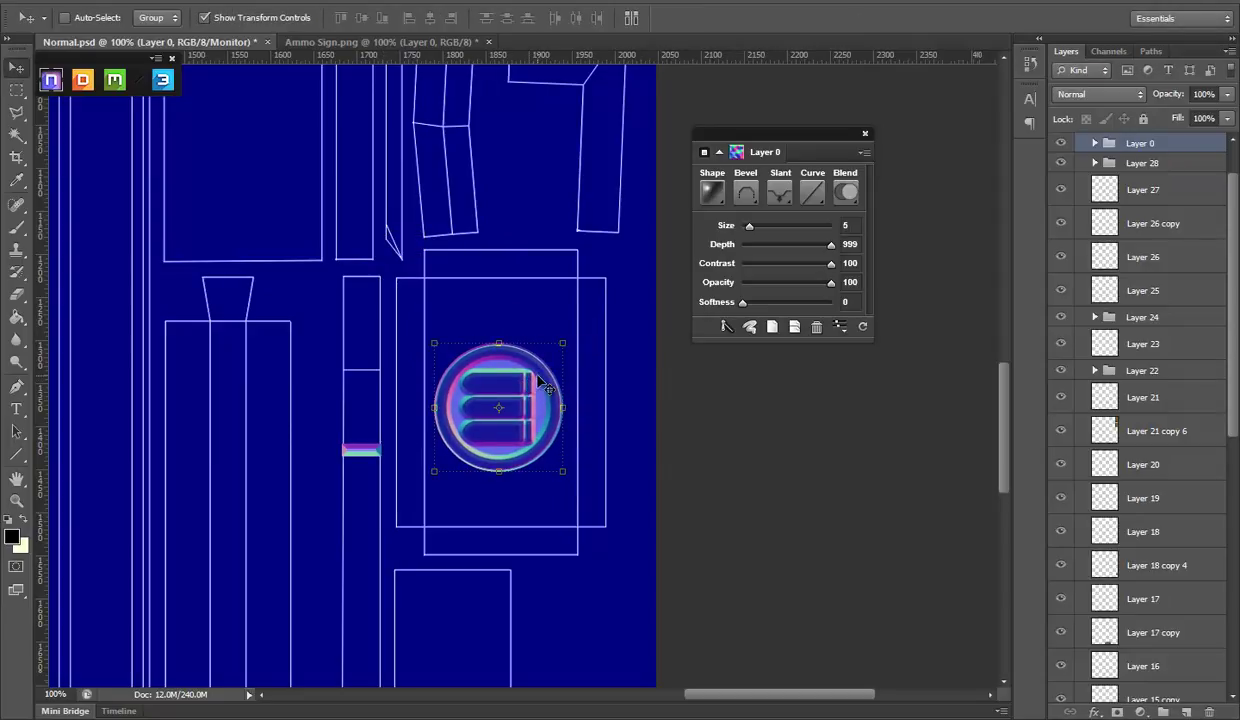
key("Up")
key("Left")
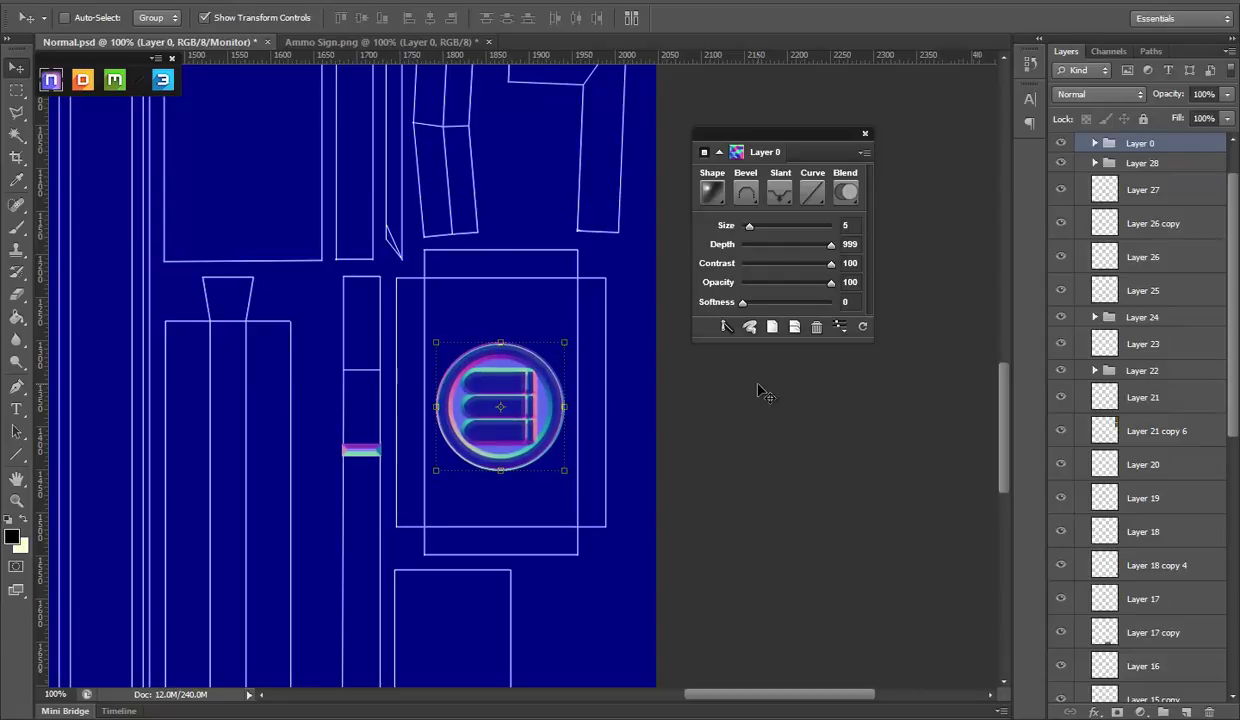
scroll(1190, 600, "down", 5)
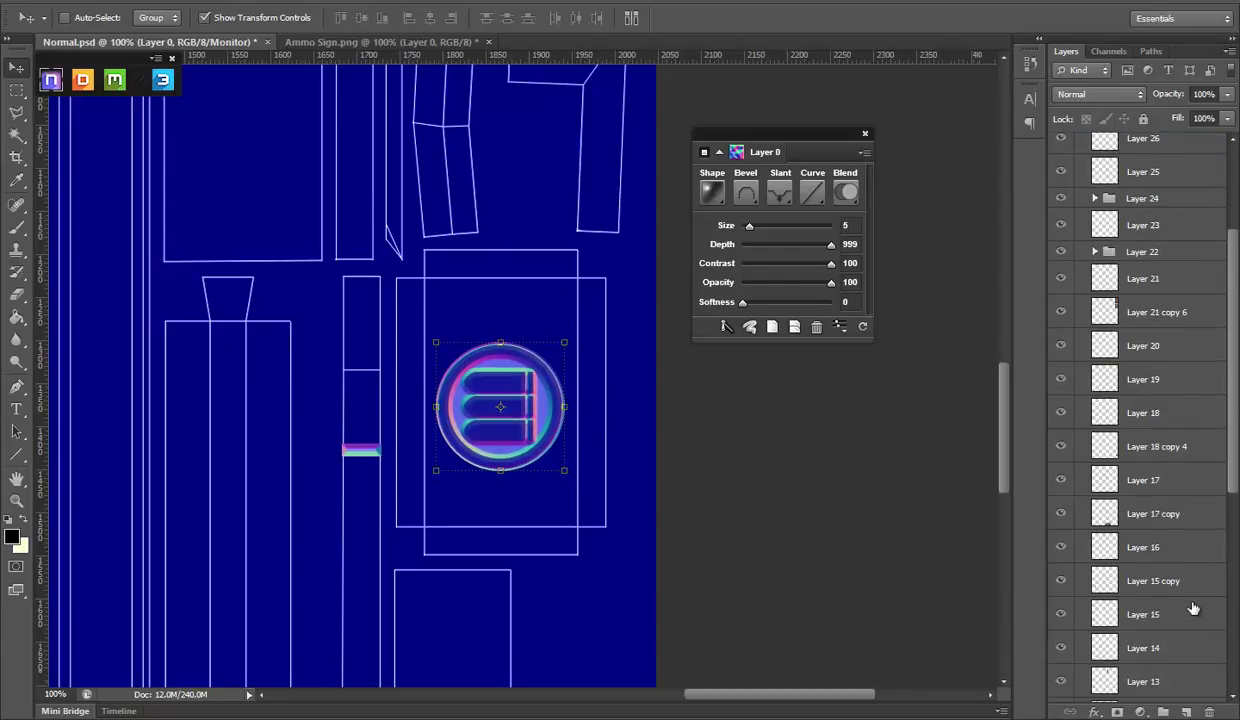
scroll(1107, 627, "down", 5)
left_click(1061, 652)
Step: Save Normal.psd, then zoom and orbit Marmoset to view the badge head-on and three-quarter
key("ctrl+s")
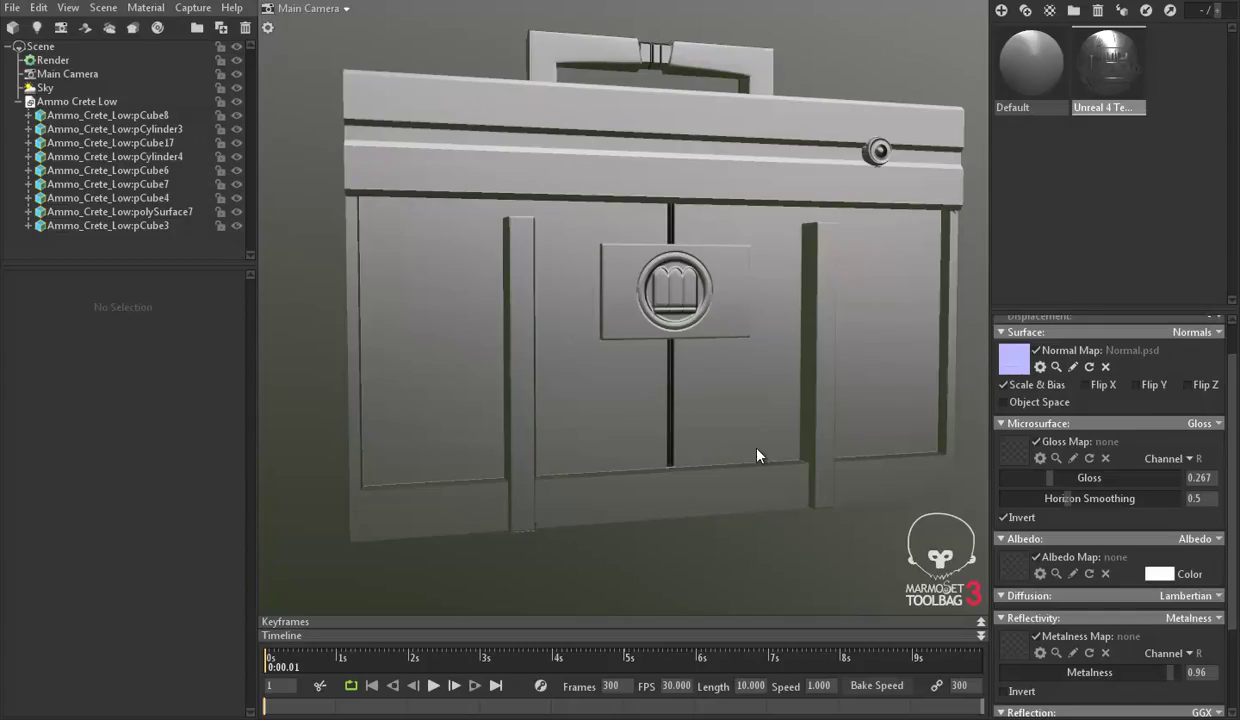
scroll(757, 455, "up", 2)
scroll(706, 435, "up", 3)
scroll(711, 429, "up", 3)
scroll(733, 451, "up", 3)
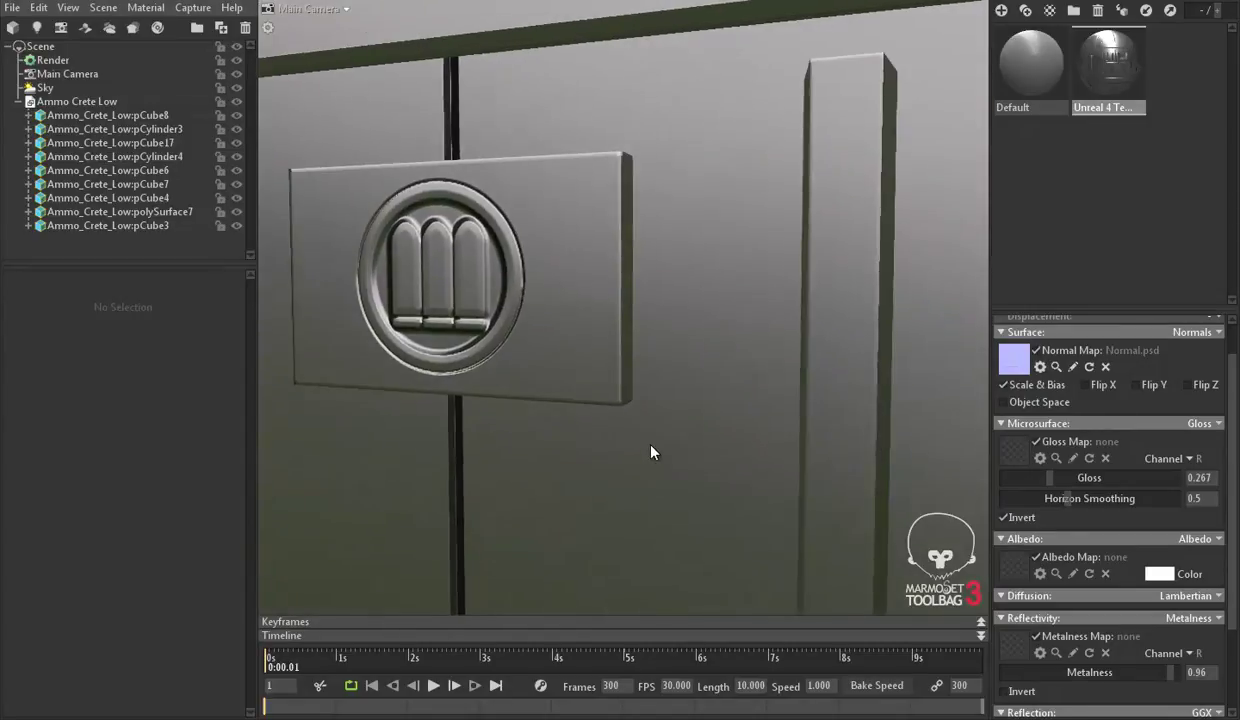
left_click_drag(651, 453, 667, 458)
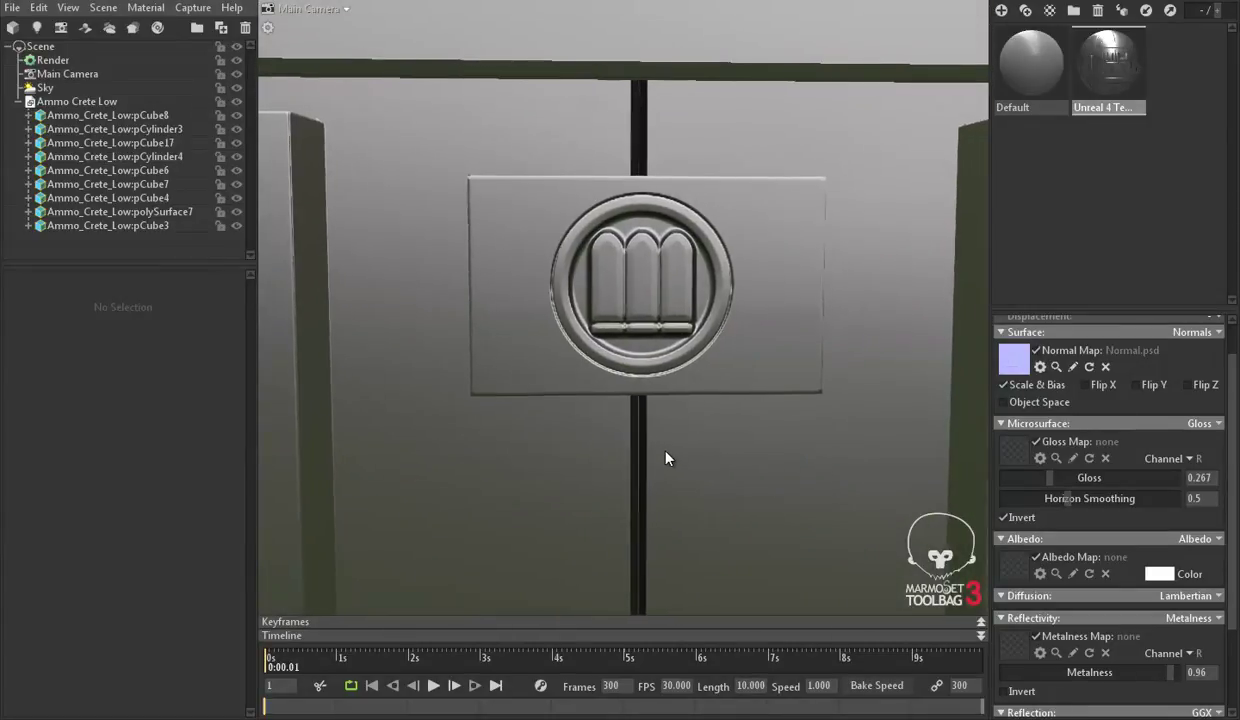
scroll(722, 510, "down", 5)
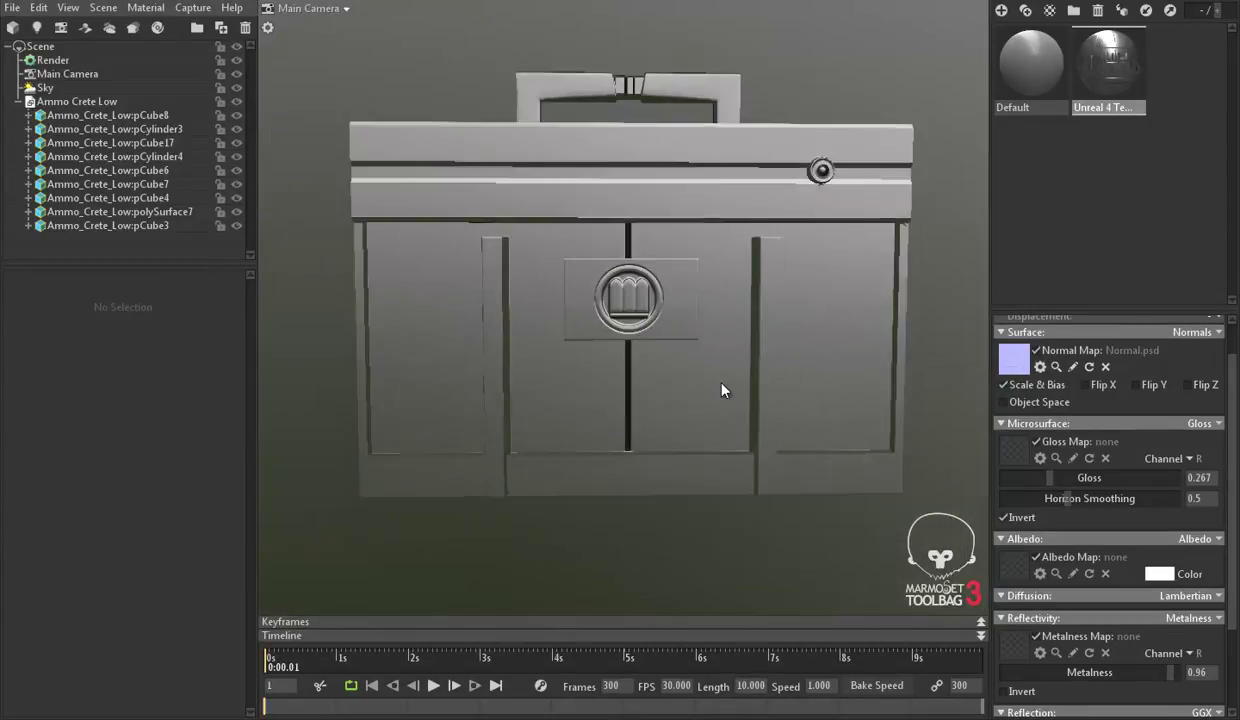
scroll(725, 388, "down", 2)
mouse_move(720, 354)
left_mouse_down()
mouse_move(838, 396)
mouse_move(728, 396)
left_mouse_up()
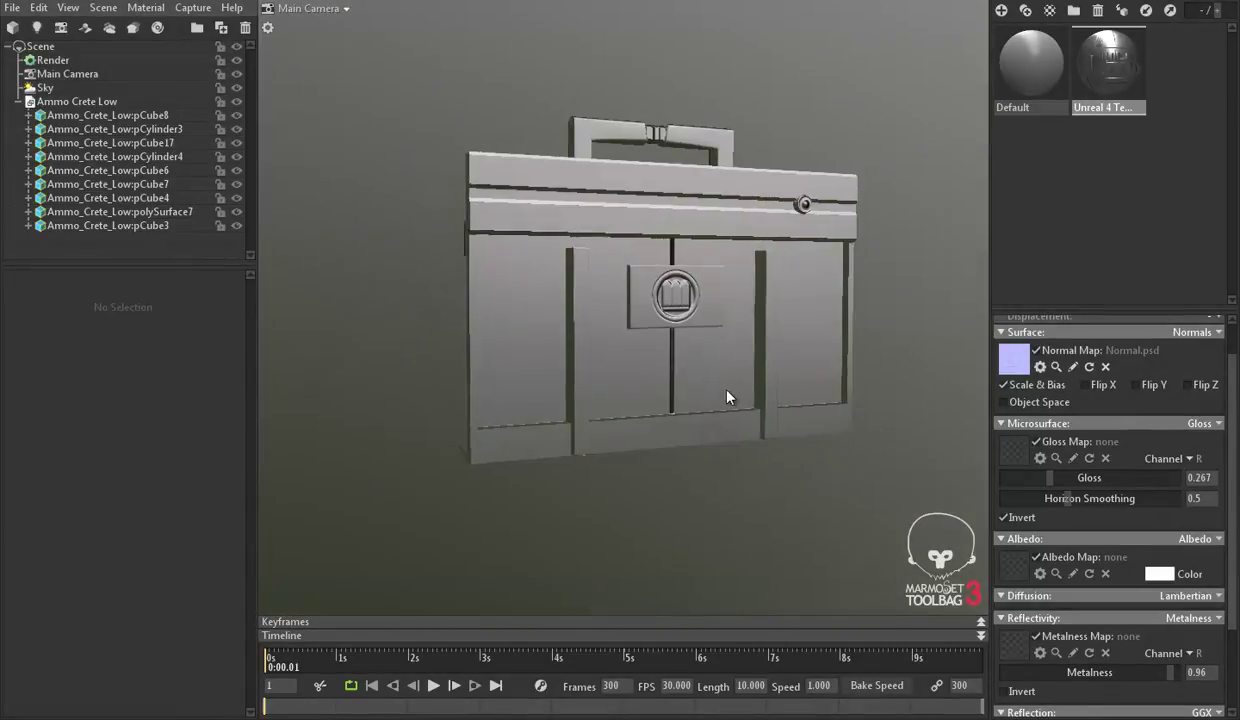
scroll(720, 451, "up", 3)
scroll(664, 532, "up", 1)
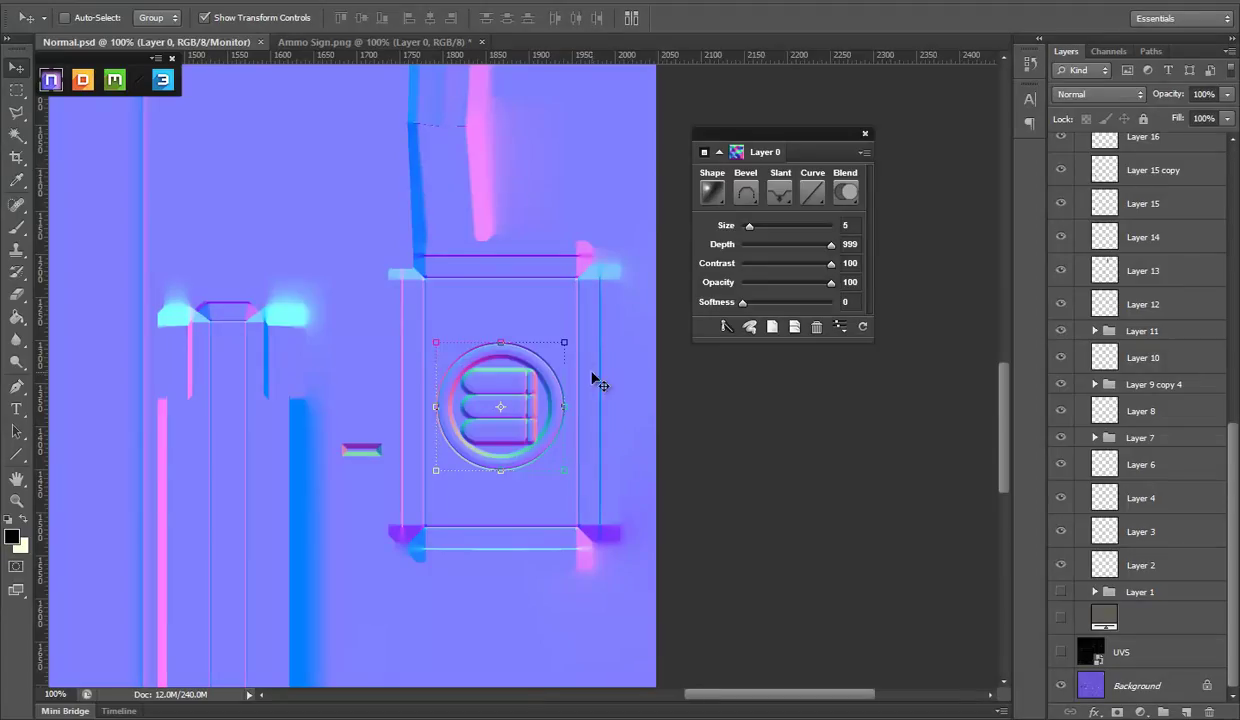
Step: Scale the Layer 0 ammo emblem up to about 114% and commit
left_click_drag(567, 340, 578, 325)
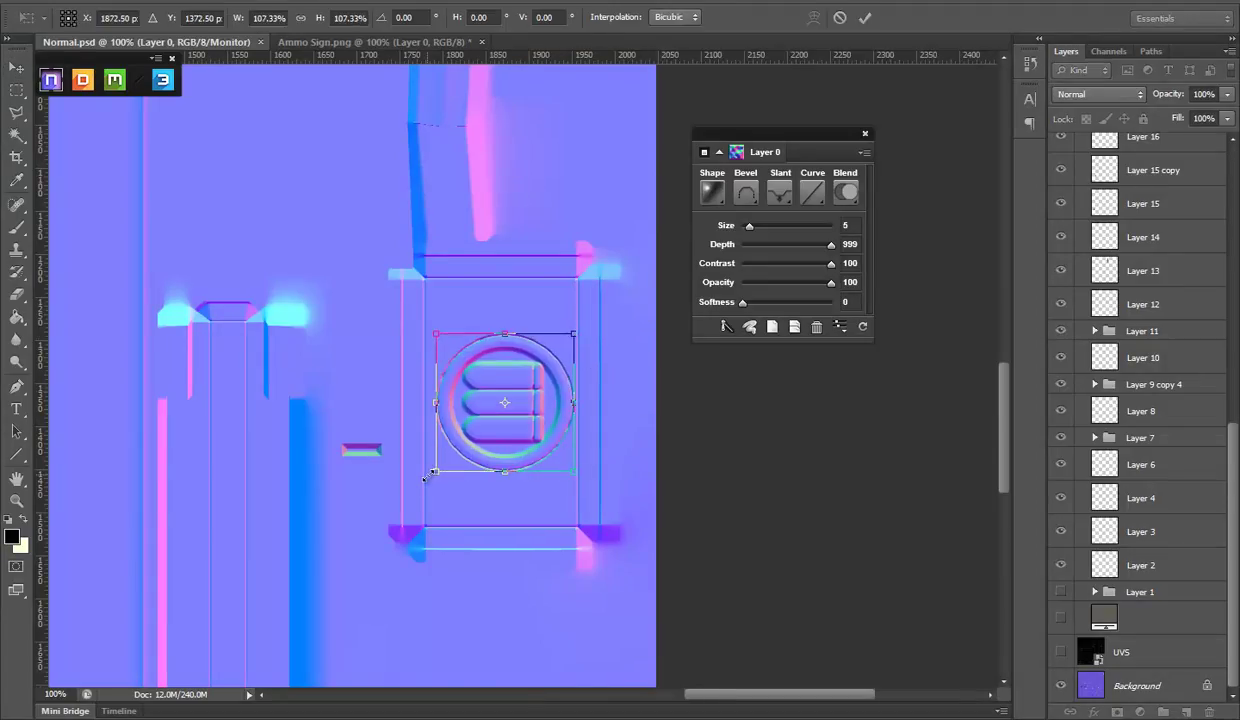
left_click_drag(430, 470, 429, 480)
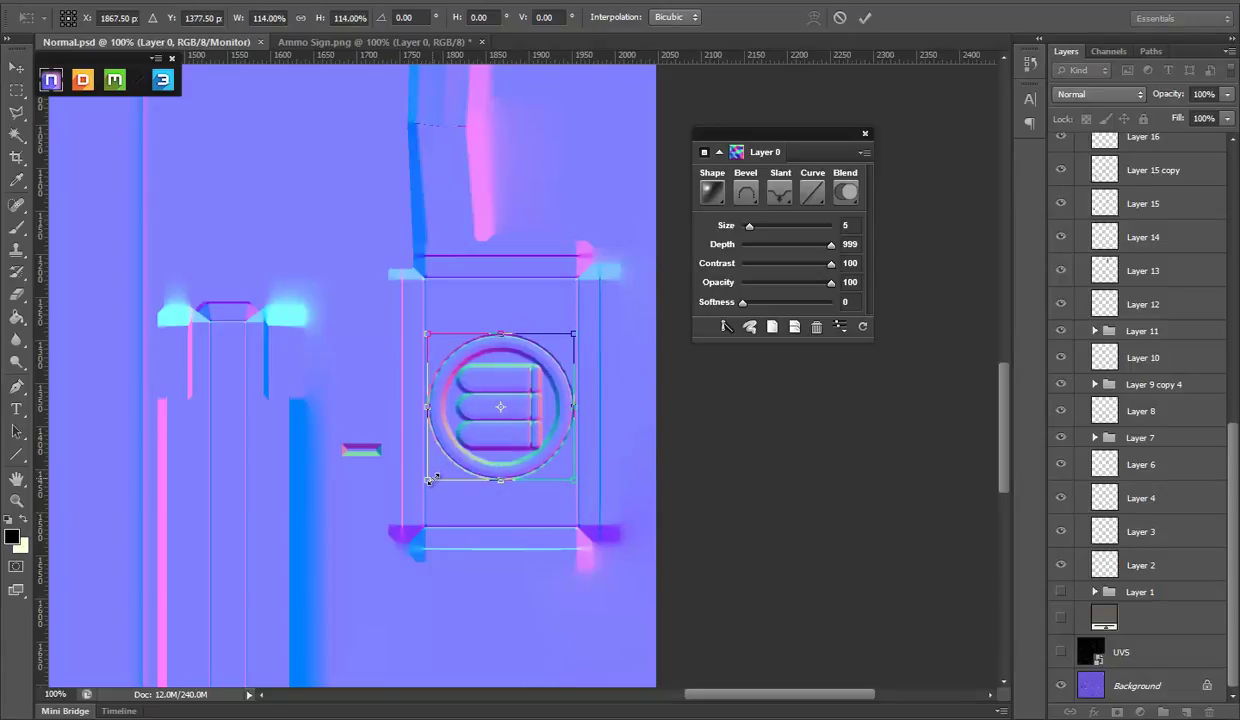
key("Return")
key("alt+Tab")
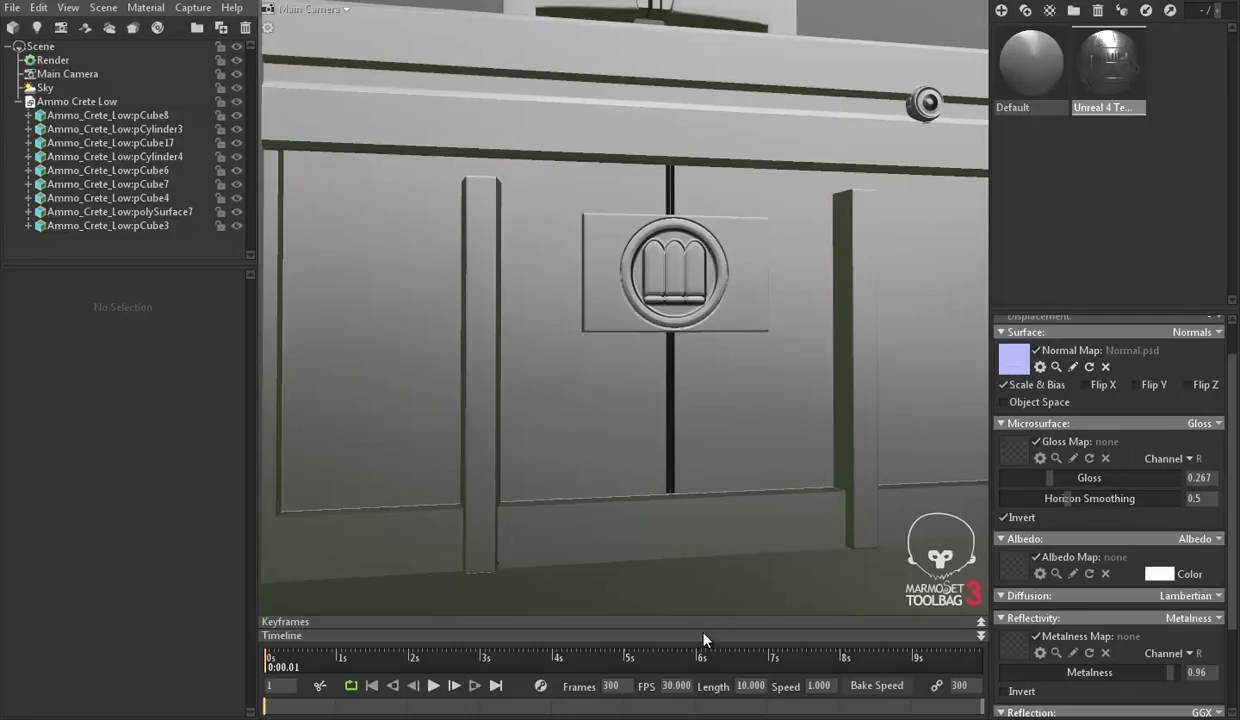
scroll(793, 480, "down", 1)
scroll(766, 479, "down", 3)
scroll(733, 424, "down", 2)
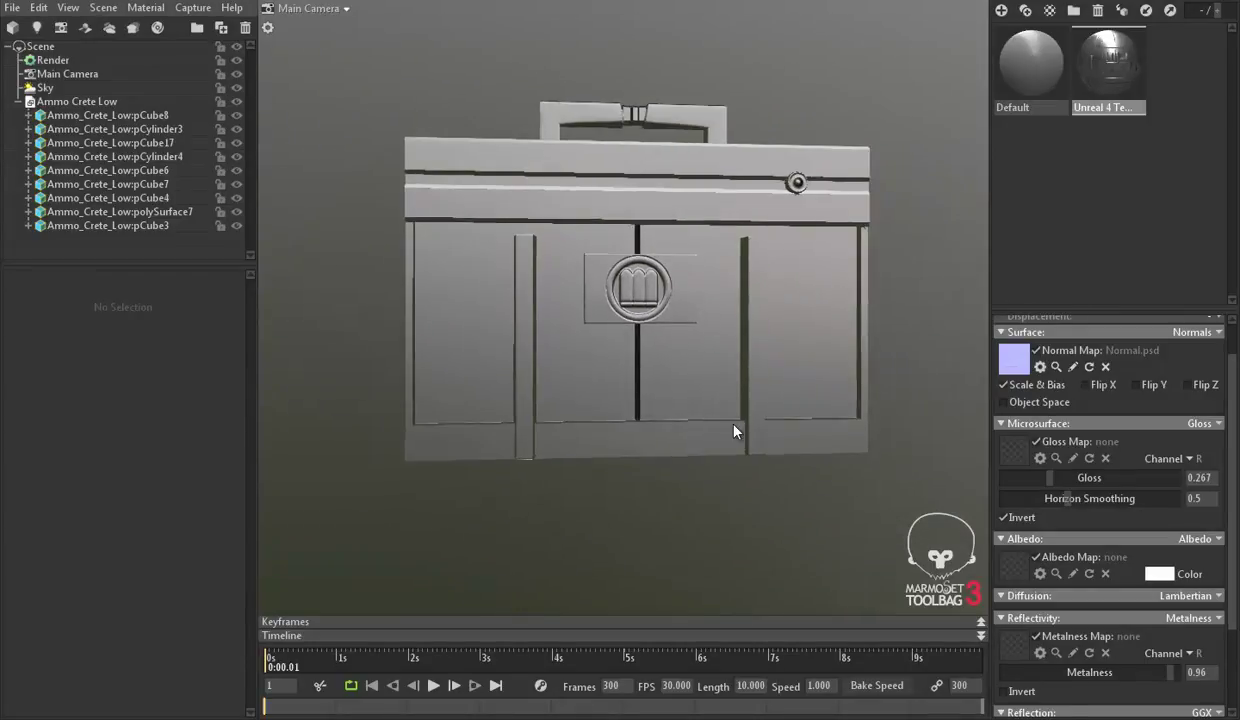
scroll(736, 429, "down", 3)
mouse_move(700, 477)
left_mouse_down()
mouse_move(630, 295)
mouse_move(653, 410)
mouse_move(689, 476)
mouse_move(769, 465)
mouse_move(826, 314)
mouse_move(858, 371)
mouse_move(905, 412)
mouse_move(919, 465)
mouse_move(790, 468)
mouse_move(667, 415)
mouse_move(764, 365)
mouse_move(501, 390)
mouse_move(578, 367)
mouse_move(595, 404)
mouse_move(507, 396)
mouse_move(468, 371)
mouse_move(966, 387)
mouse_move(883, 379)
mouse_move(789, 425)
mouse_move(850, 390)
mouse_move(476, 396)
mouse_move(667, 393)
mouse_move(624, 373)
mouse_move(515, 374)
mouse_move(713, 387)
mouse_move(905, 374)
mouse_move(927, 393)
mouse_move(905, 437)
mouse_move(858, 437)
mouse_move(825, 415)
mouse_move(797, 421)
mouse_move(744, 367)
mouse_move(764, 421)
mouse_move(758, 490)
mouse_move(733, 379)
mouse_move(637, 404)
mouse_move(653, 338)
mouse_move(705, 322)
mouse_move(747, 219)
mouse_move(783, 288)
mouse_move(770, 274)
mouse_move(759, 286)
mouse_move(845, 477)
mouse_move(770, 402)
mouse_move(776, 291)
mouse_move(720, 360)
mouse_move(659, 313)
mouse_move(728, 293)
mouse_move(733, 376)
mouse_move(592, 338)
mouse_move(542, 340)
mouse_move(642, 360)
mouse_move(896, 338)
mouse_move(689, 352)
mouse_move(590, 472)
left_mouse_up()
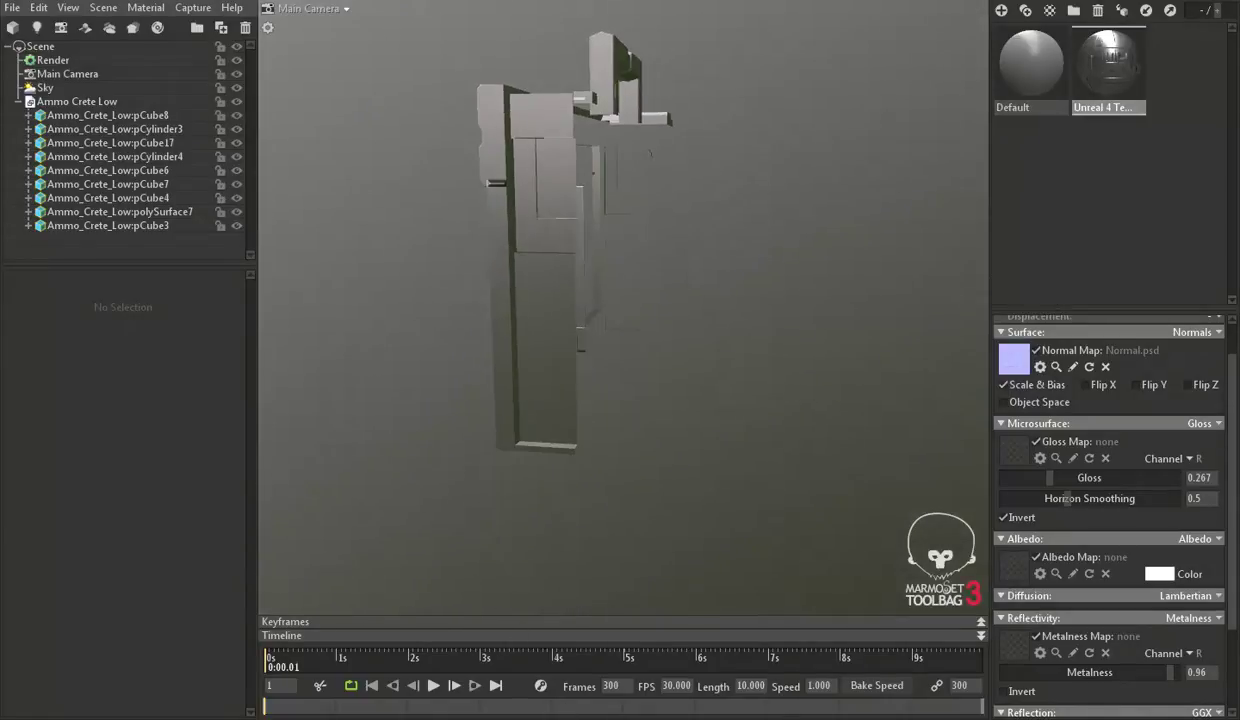
Step: In Maya, orbit to the crate's side and pick its narrow side face in face mode
left_click(678, 664)
mouse_move(368, 346)
left_mouse_down()
mouse_move(509, 370)
mouse_move(282, 335)
left_mouse_up()
left_click(340, 325)
left_click(363, 287)
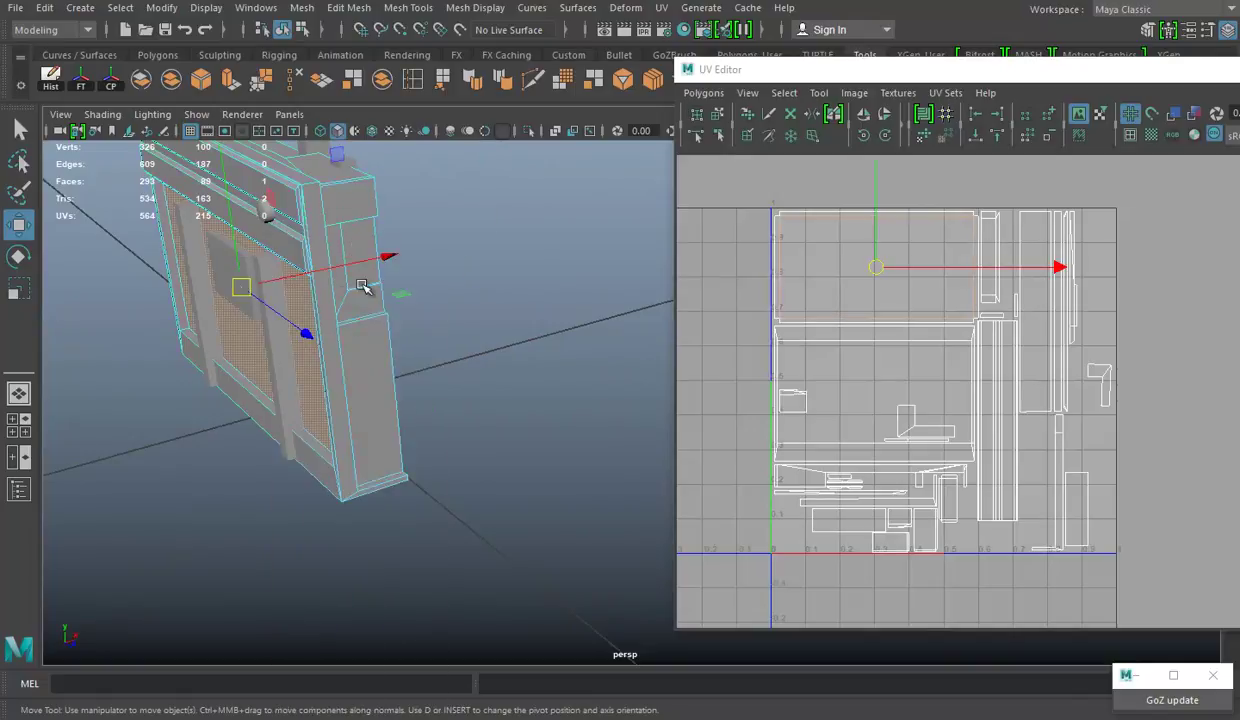
left_click(362, 350)
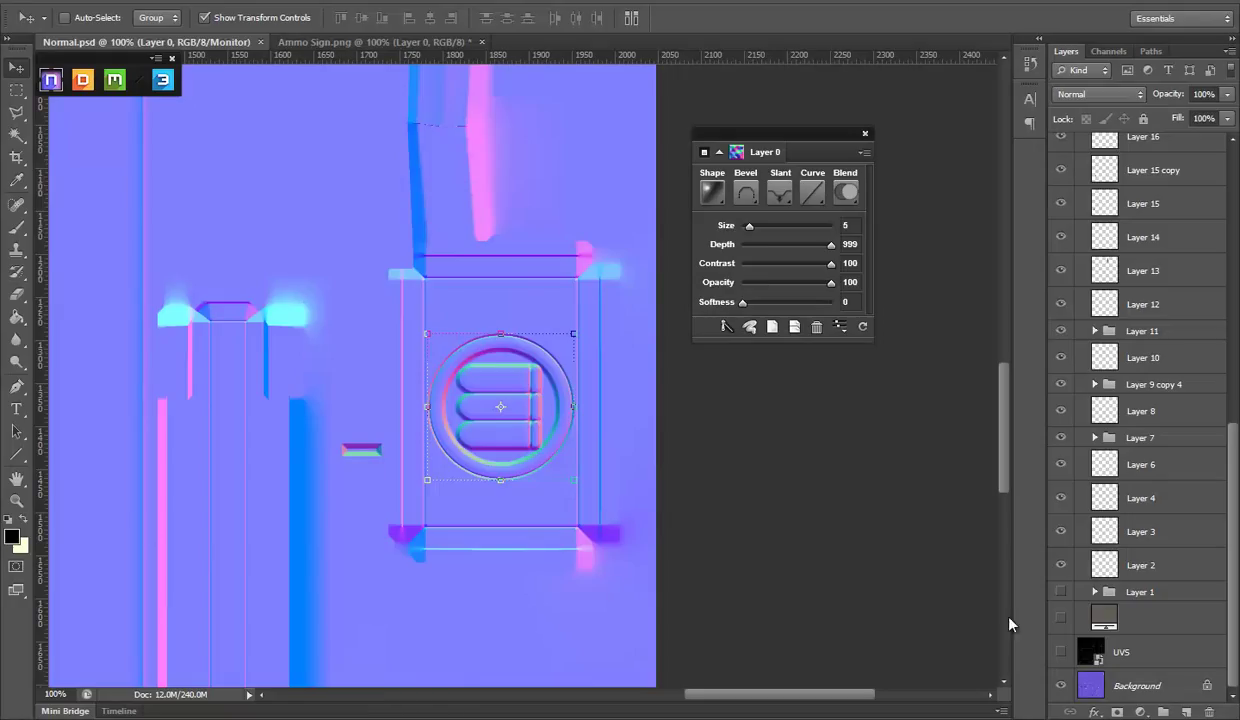
Step: Show the UV wireframe and frame the side-face shell area on the canvas
left_click(1060, 651)
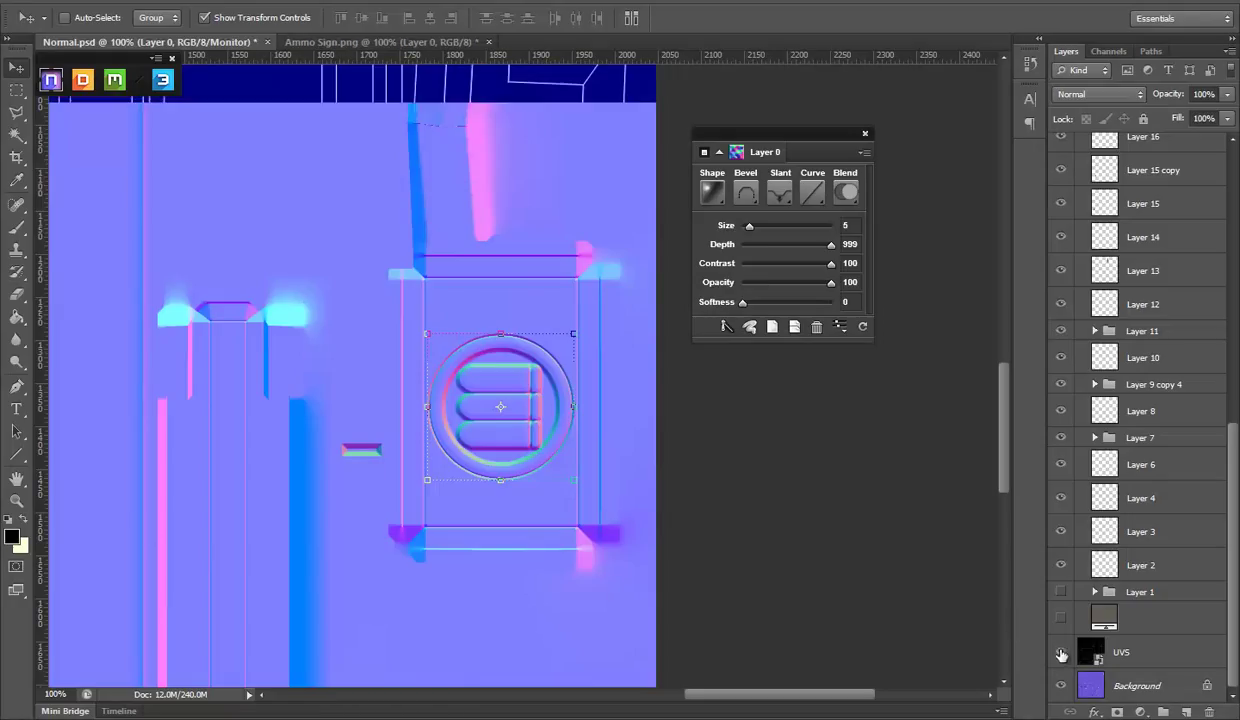
left_click(16, 500)
left_click(415, 430, "alt")
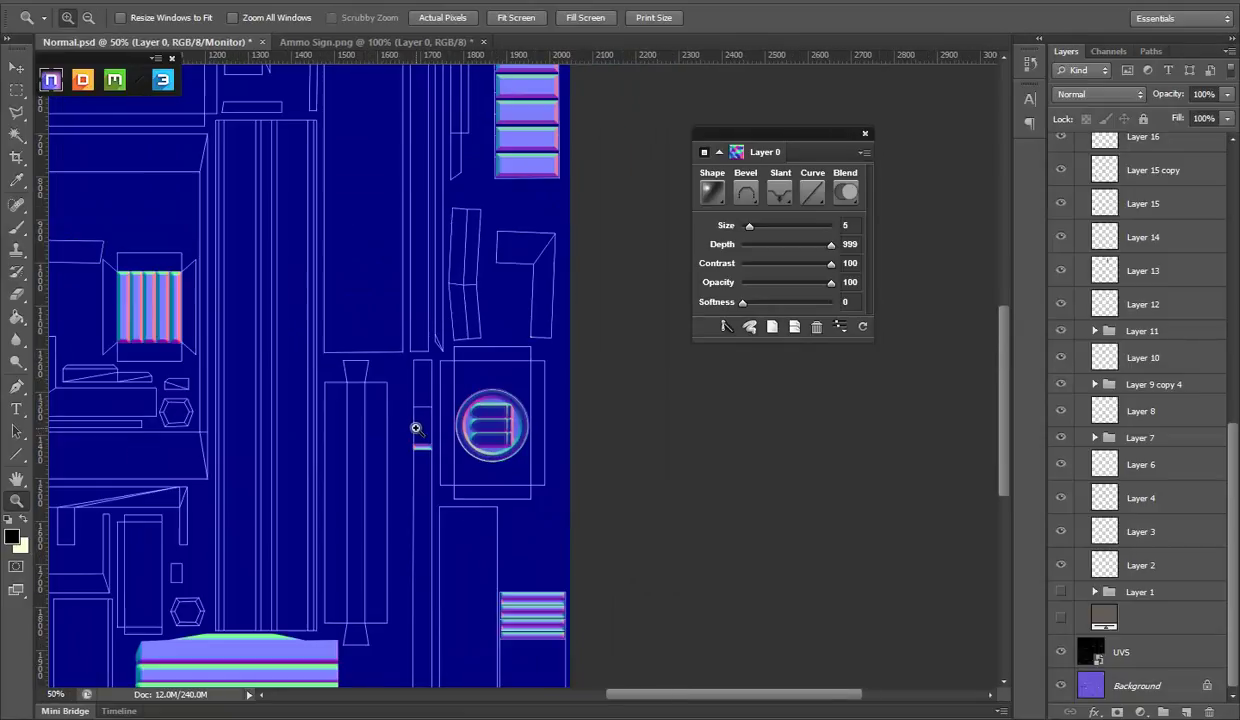
left_click_drag(430, 475, 498, 298)
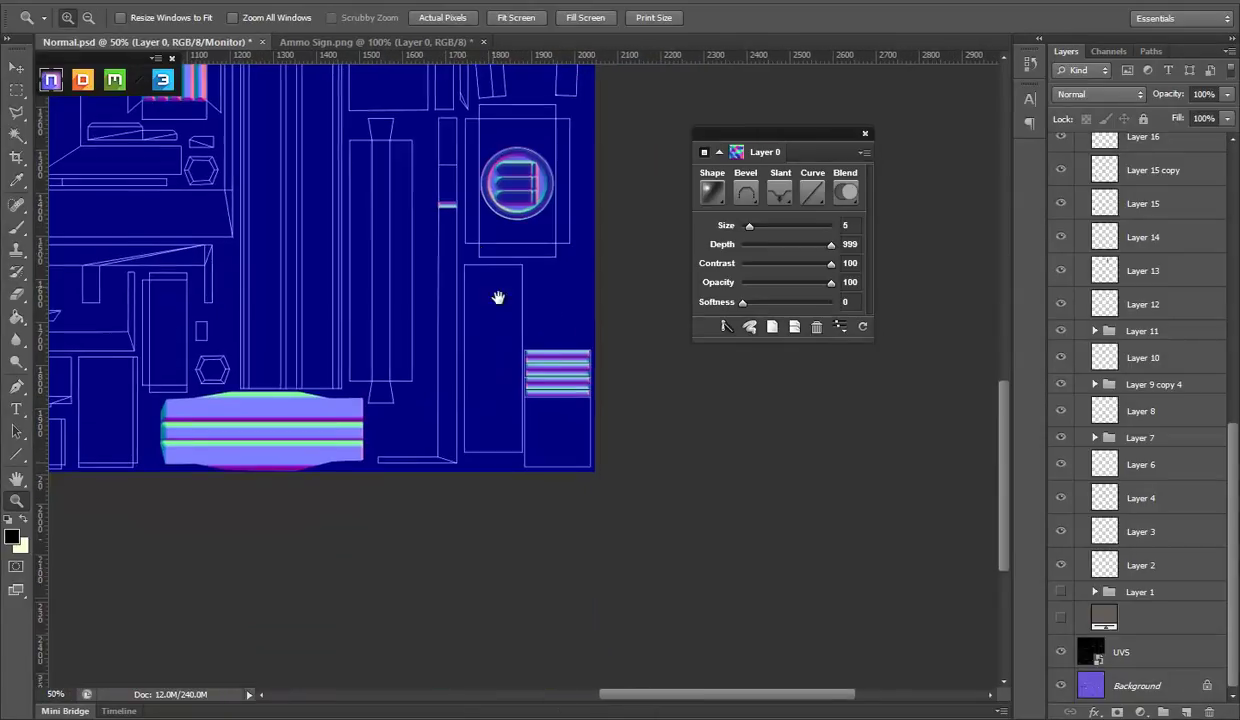
left_click(510, 353)
scroll(1141, 660, "up", 5)
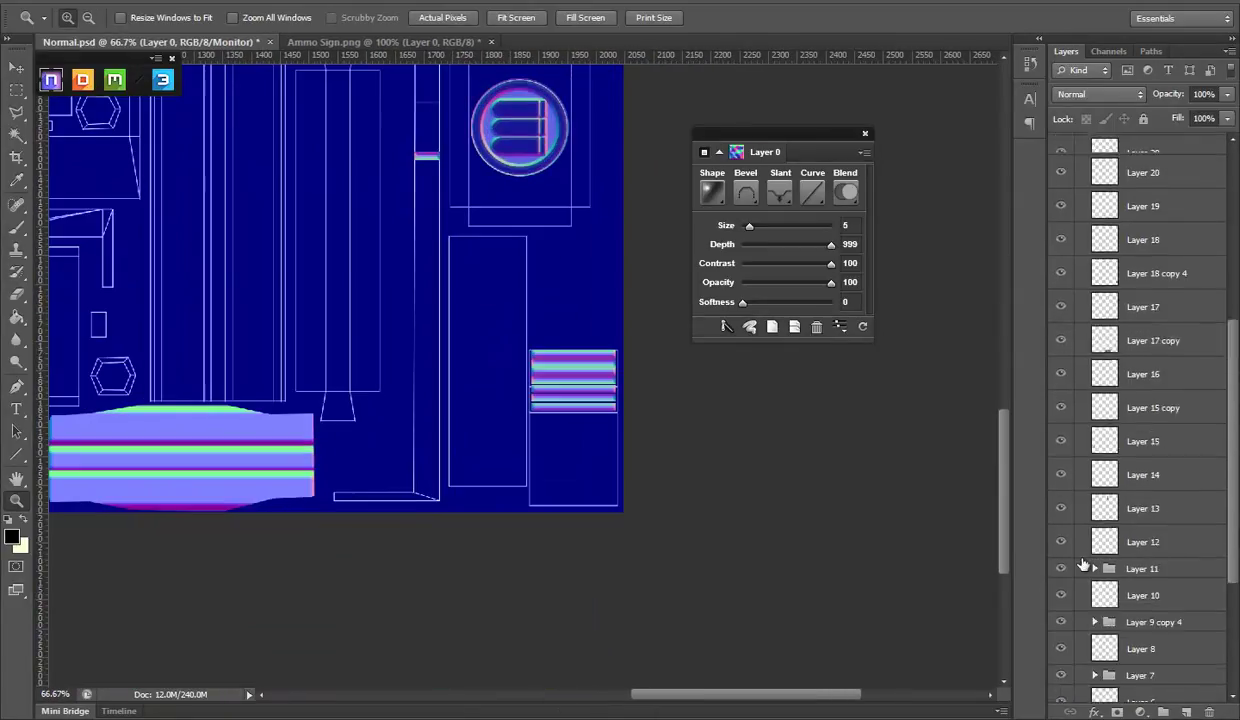
scroll(1100, 557, "up", 5)
Step: On a new layer, turn a rectangular strip selection into an nDo Chiseled bevel, size 6
left_click(1180, 712)
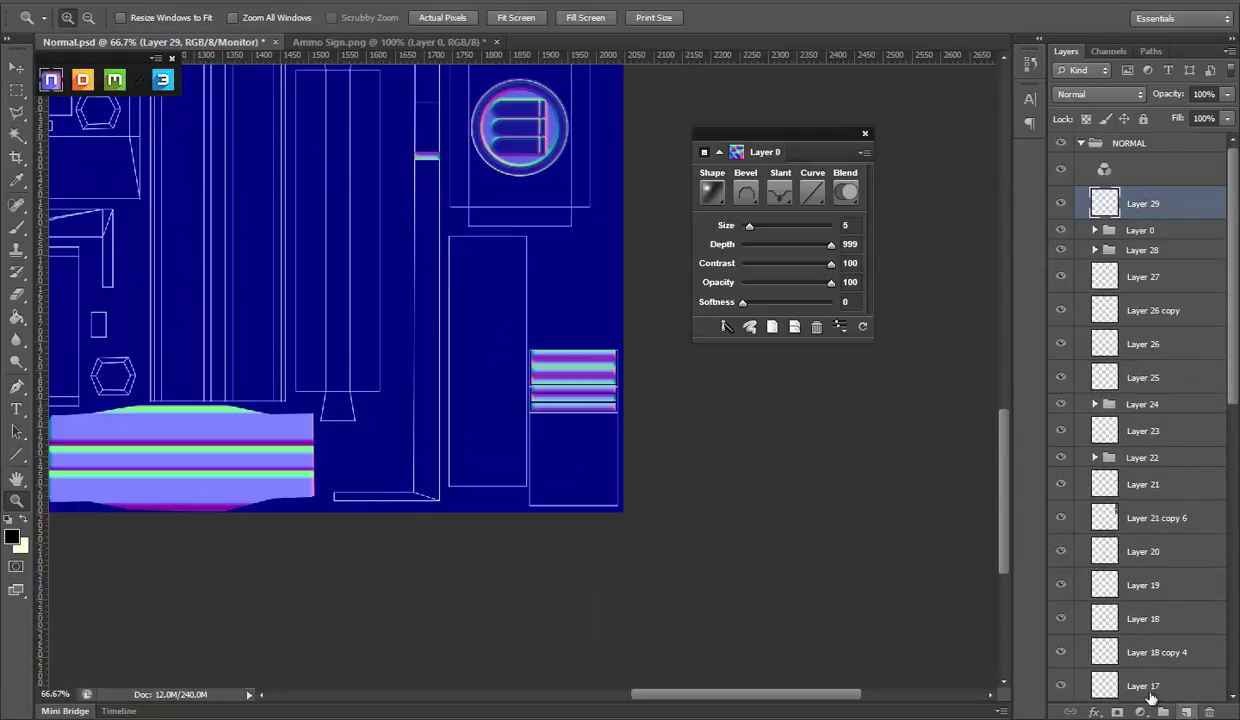
left_click(14, 90)
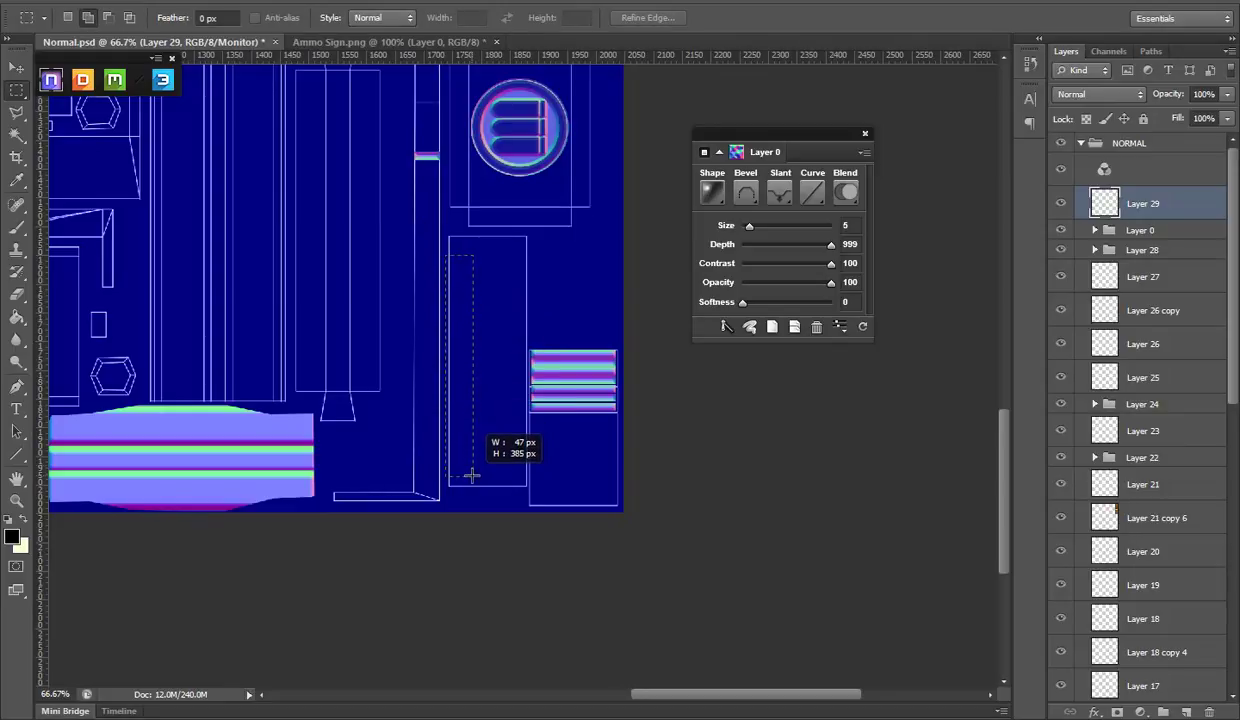
left_click(749, 326)
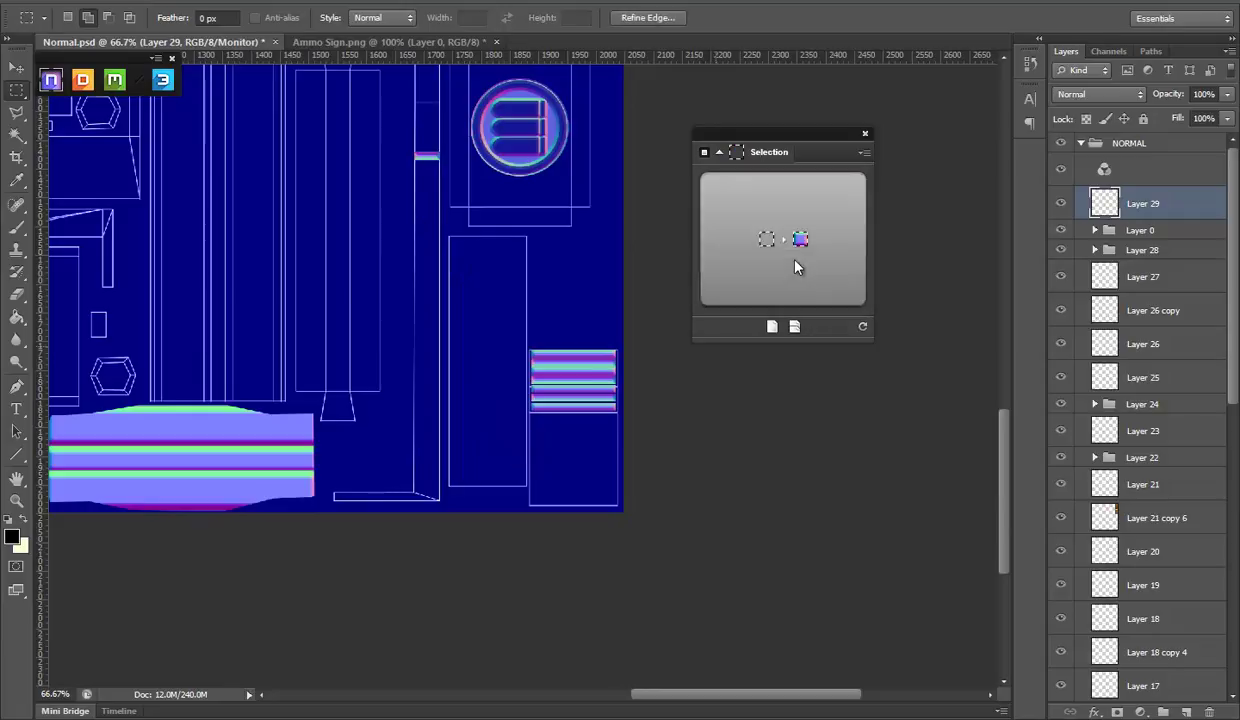
left_click(769, 251)
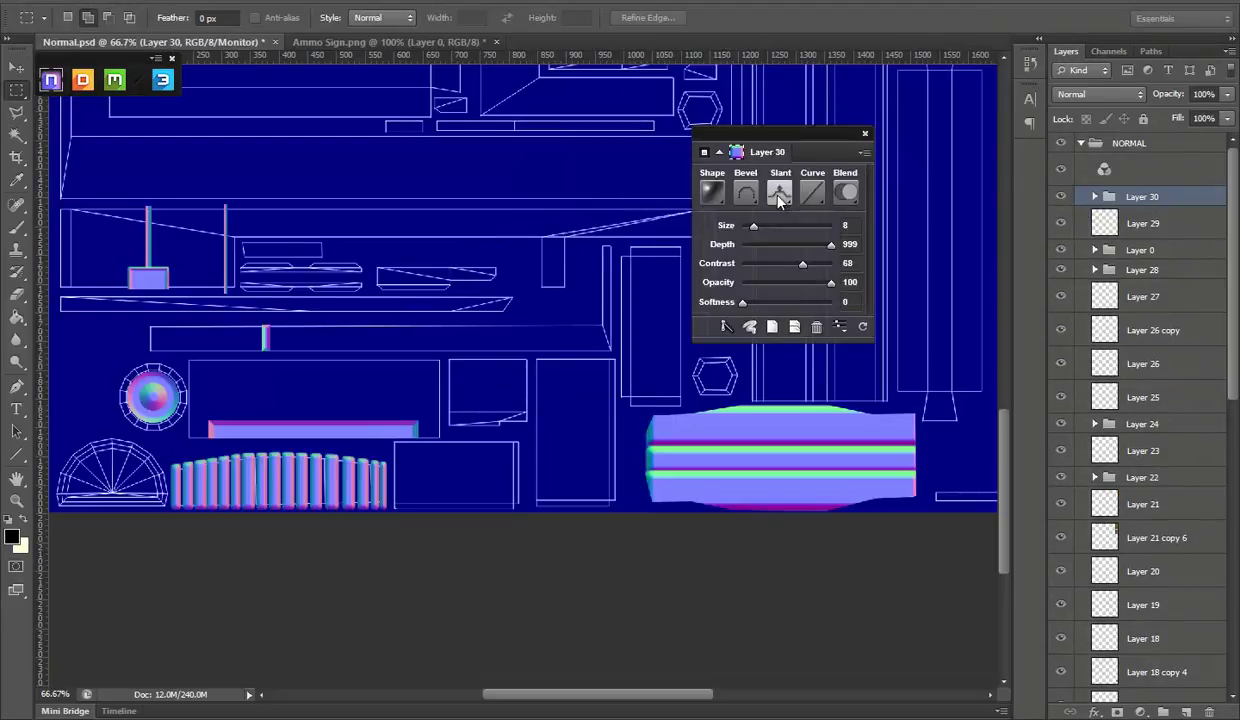
left_click(779, 192)
left_click_drag(853, 353, 458, 345)
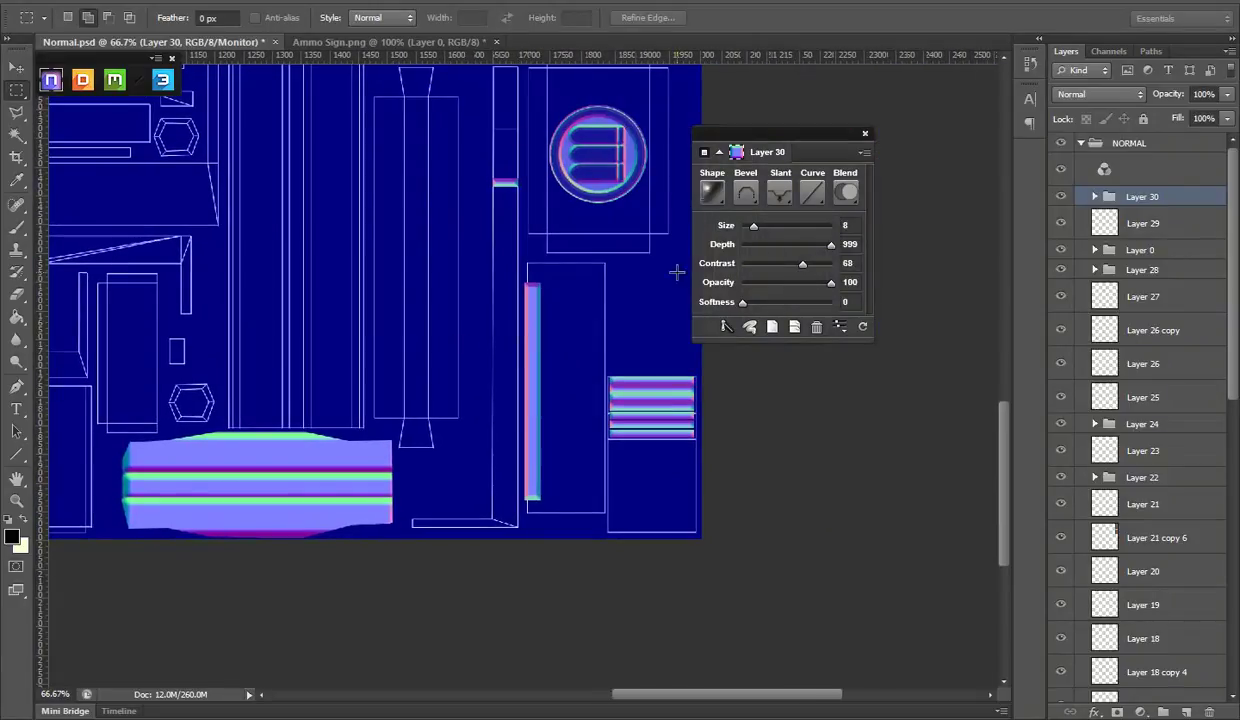
left_click(714, 194)
left_click(652, 282)
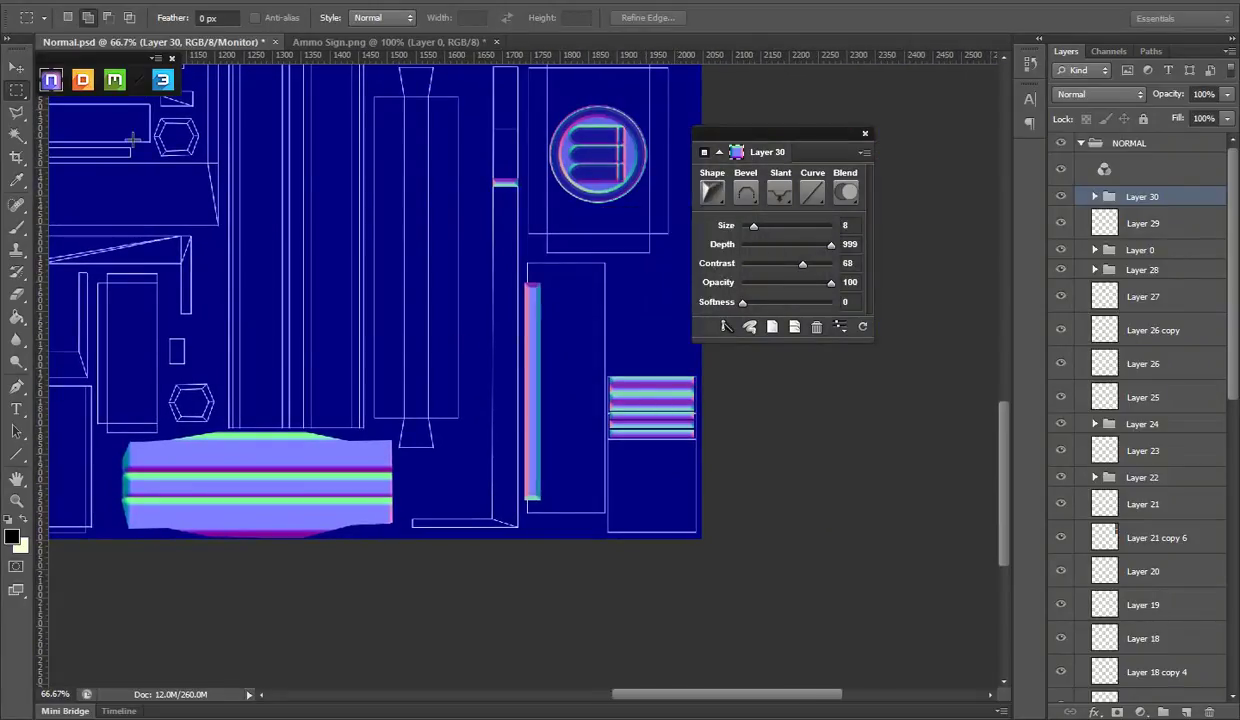
left_click(759, 228)
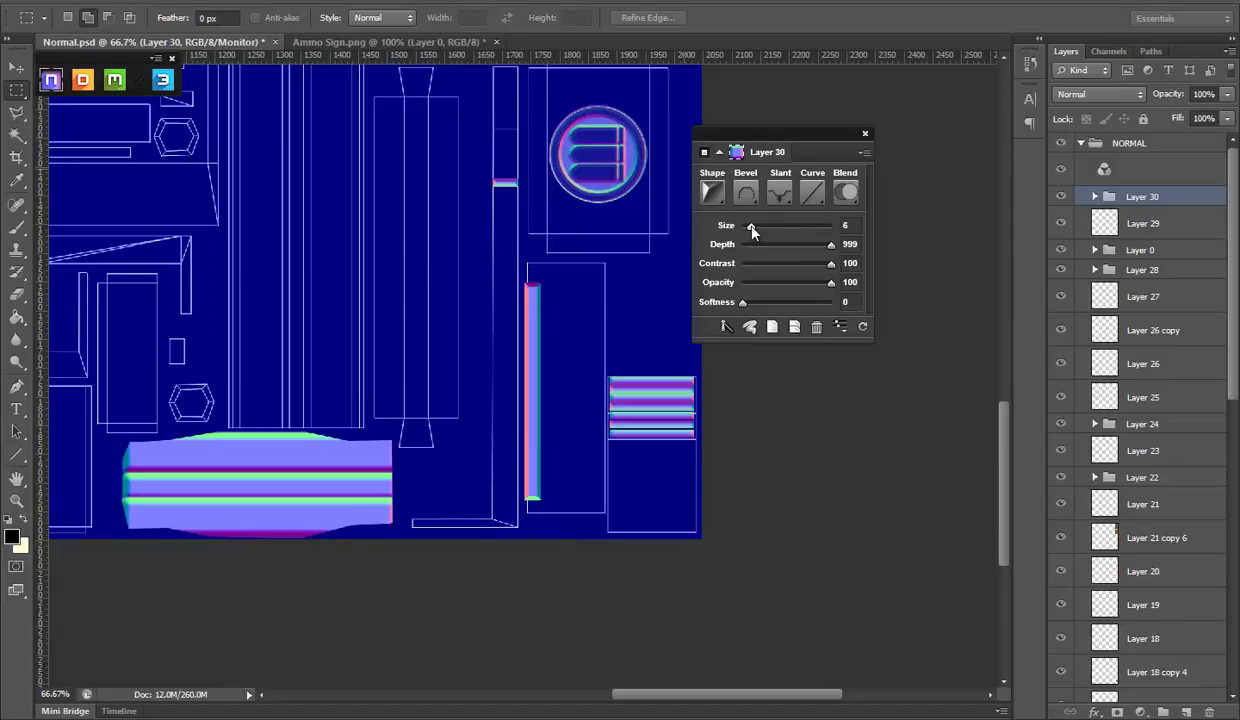
Step: Hide the UV wireframe, save Normal.psd, and check the new strip in Marmoset
scroll(1066, 395, "down", 5)
scroll(1066, 395, "down", 5)
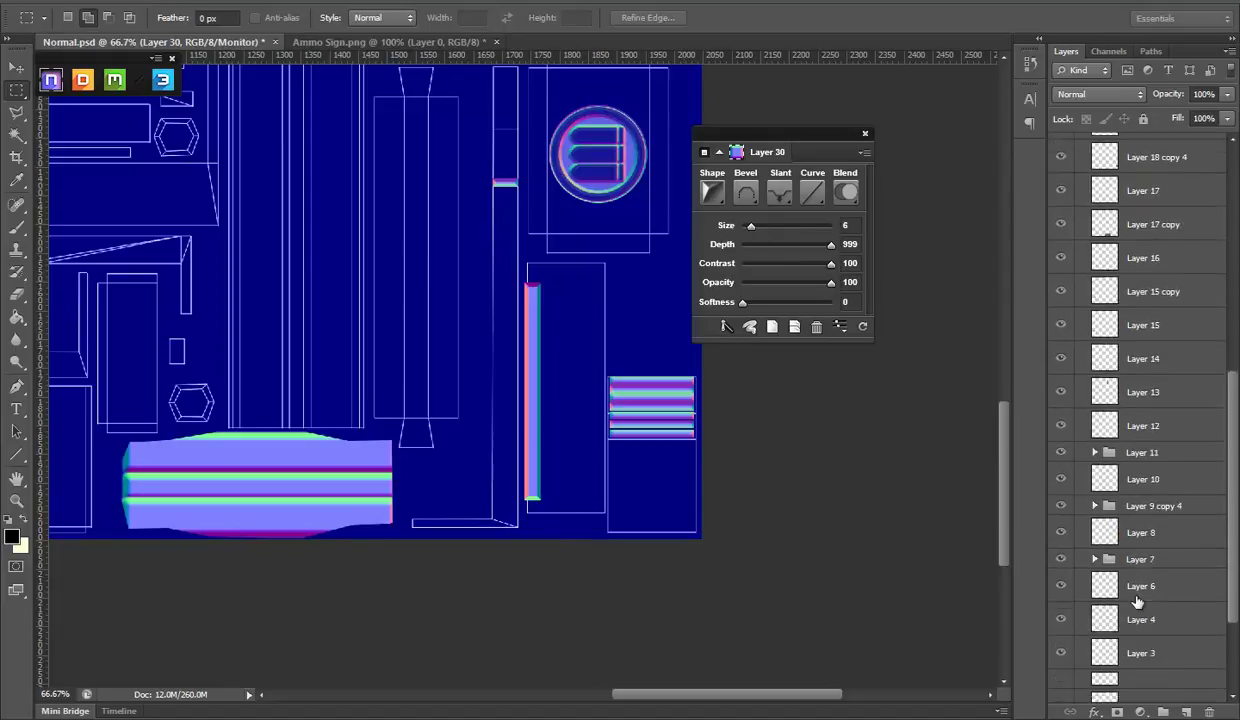
scroll(1066, 395, "down", 3)
left_click(1061, 652)
key("ctrl+s")
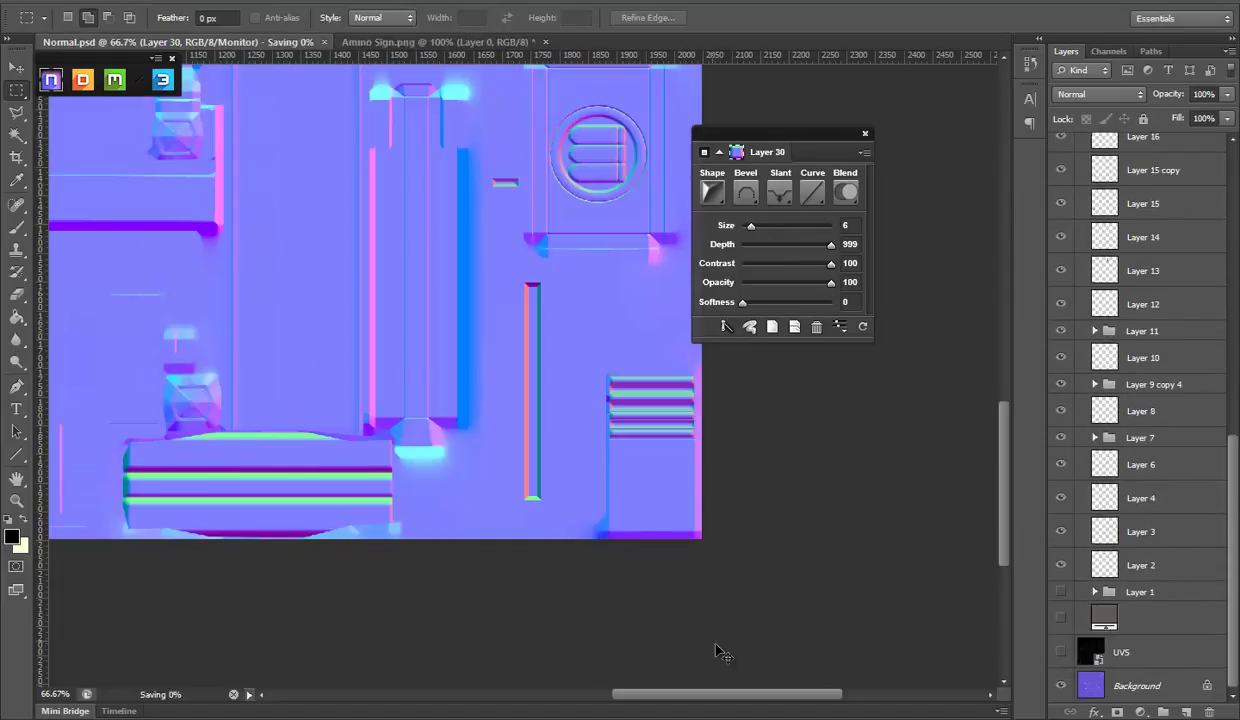
key("alt+Tab")
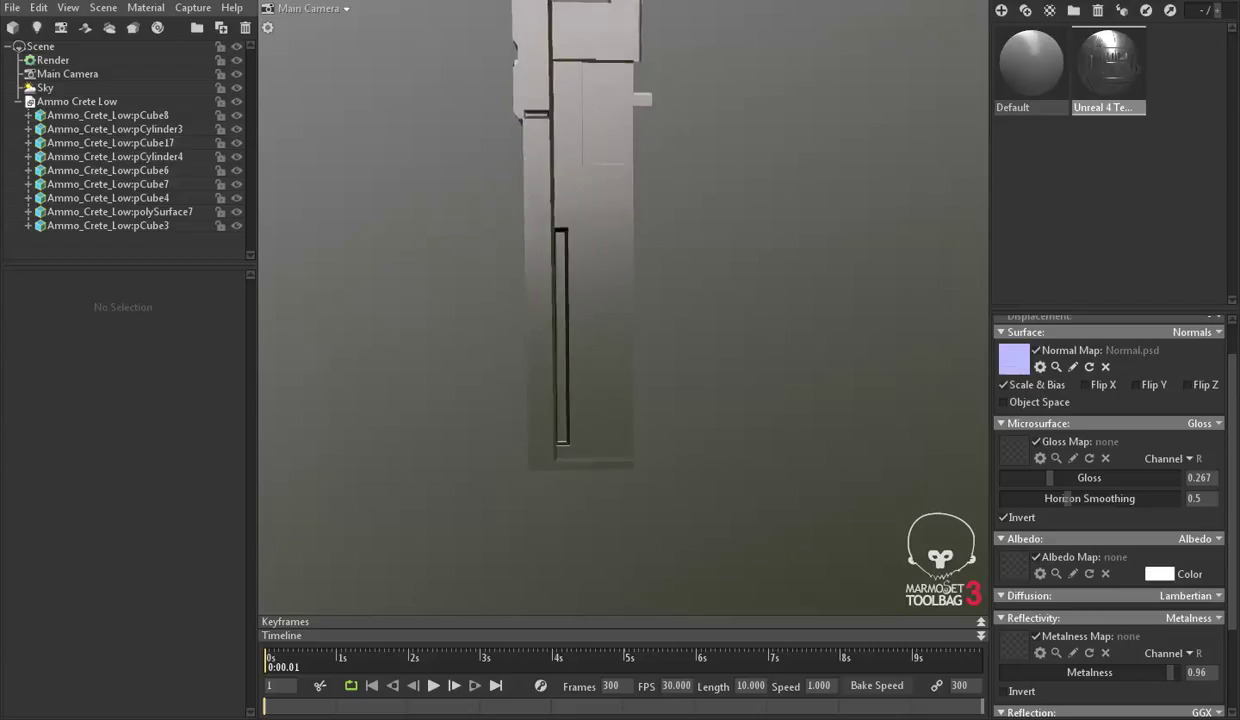
key("alt+Tab")
Step: Show the UV wireframe and nudge the vertical bevel strip to the right
left_click(1061, 652)
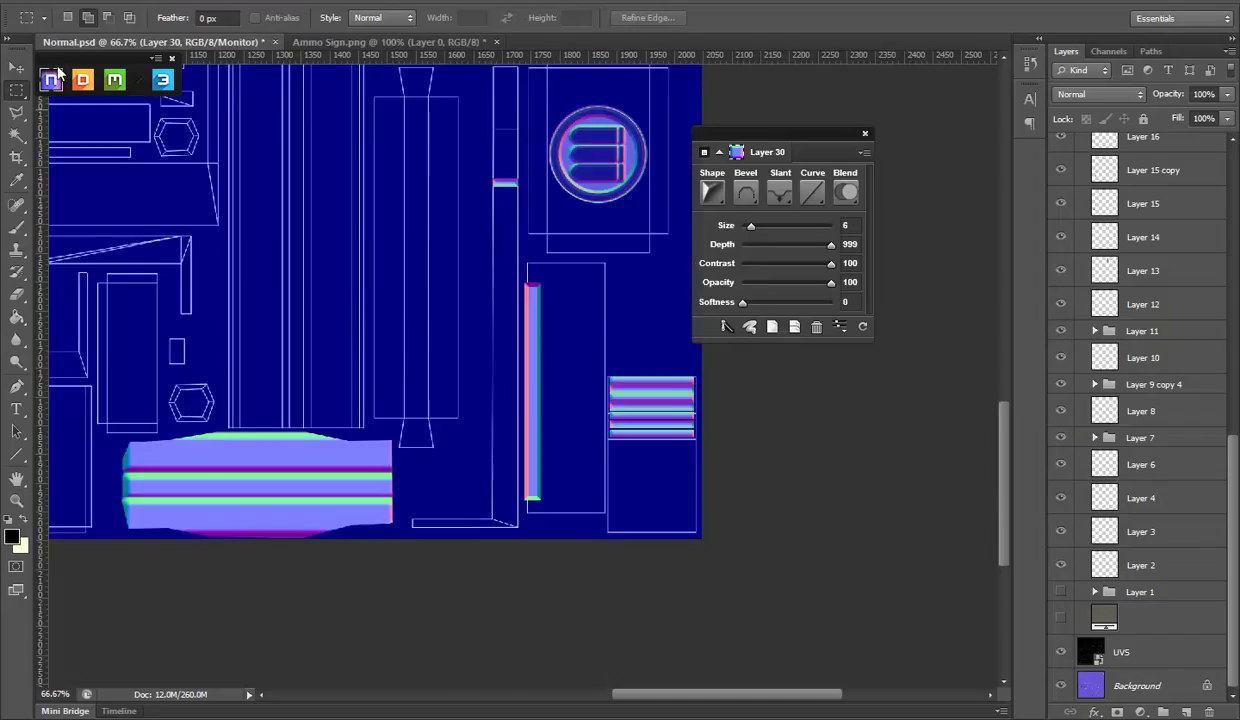
left_click(20, 72)
key("shift+Right")
key("shift+Right")
key("shift+Right")
key("shift+Right")
key("shift+Right")
key("shift+Right")
key("shift+Right")
key("shift+Right")
key("shift+Right")
key("shift+Right")
key("shift+Right")
key("Right")
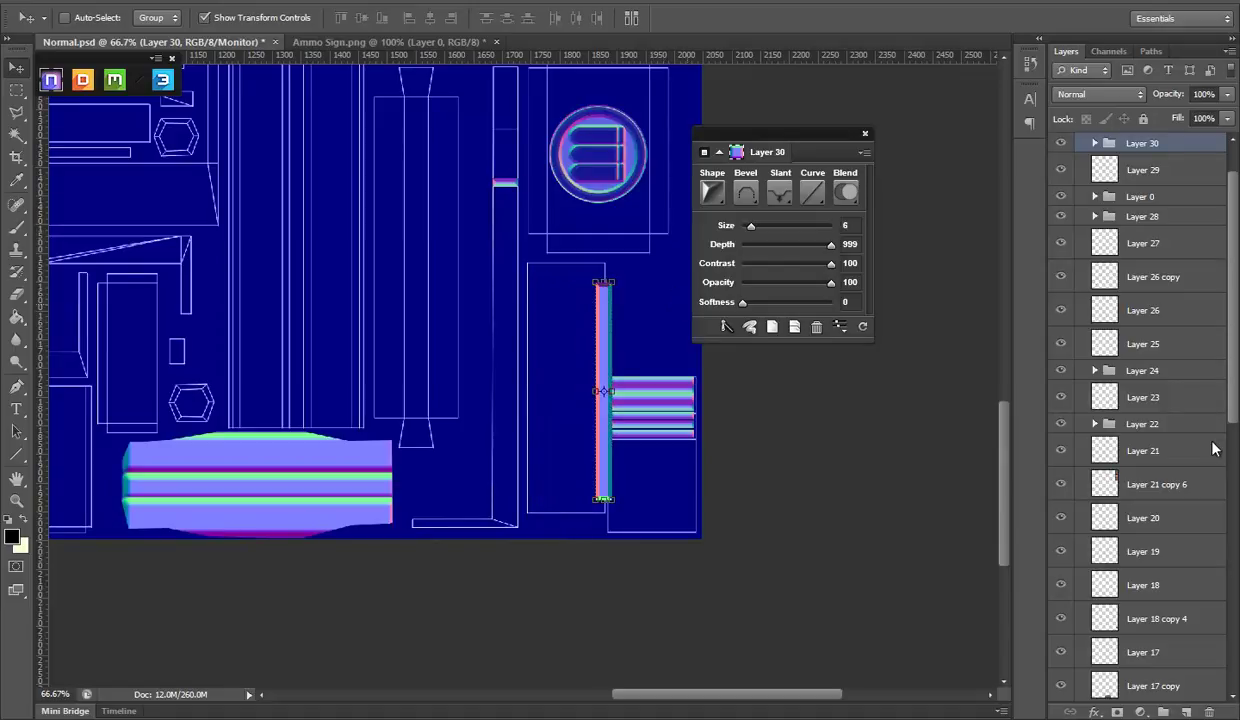
left_click(17, 500)
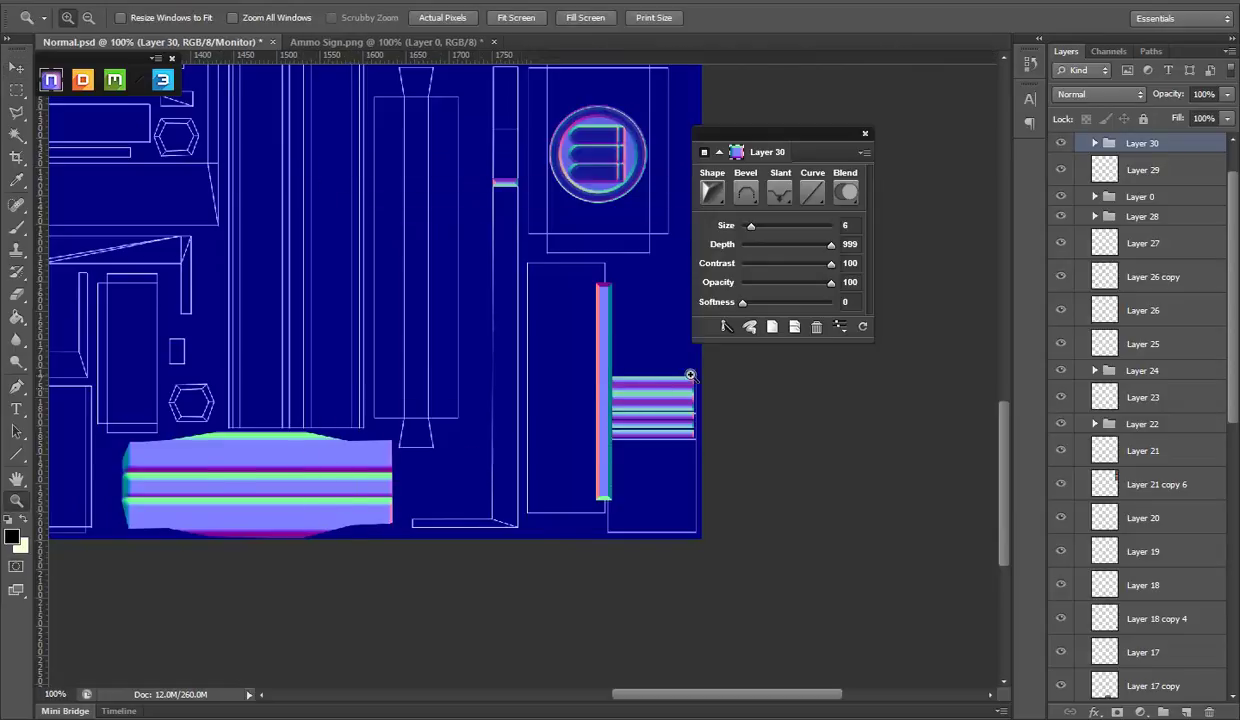
left_click(690, 373)
Step: Merge the strip's group (Layer 30) into a single layer
left_click(24, 90)
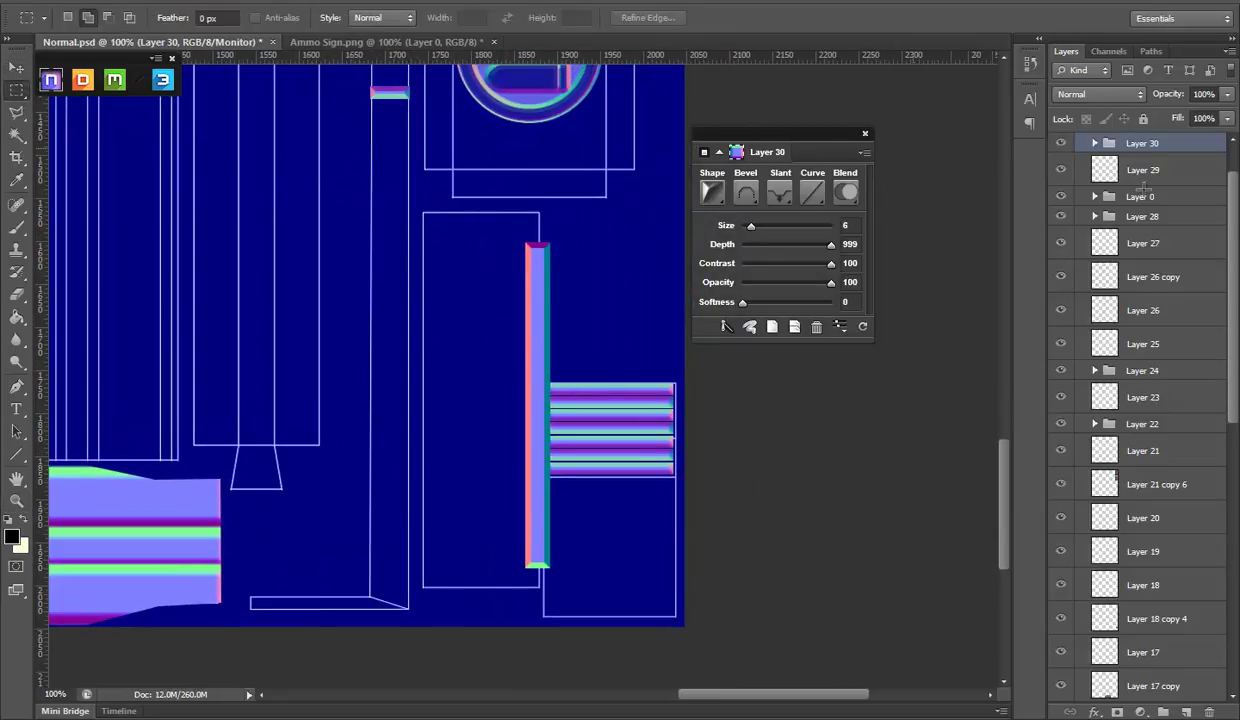
right_click(1152, 146)
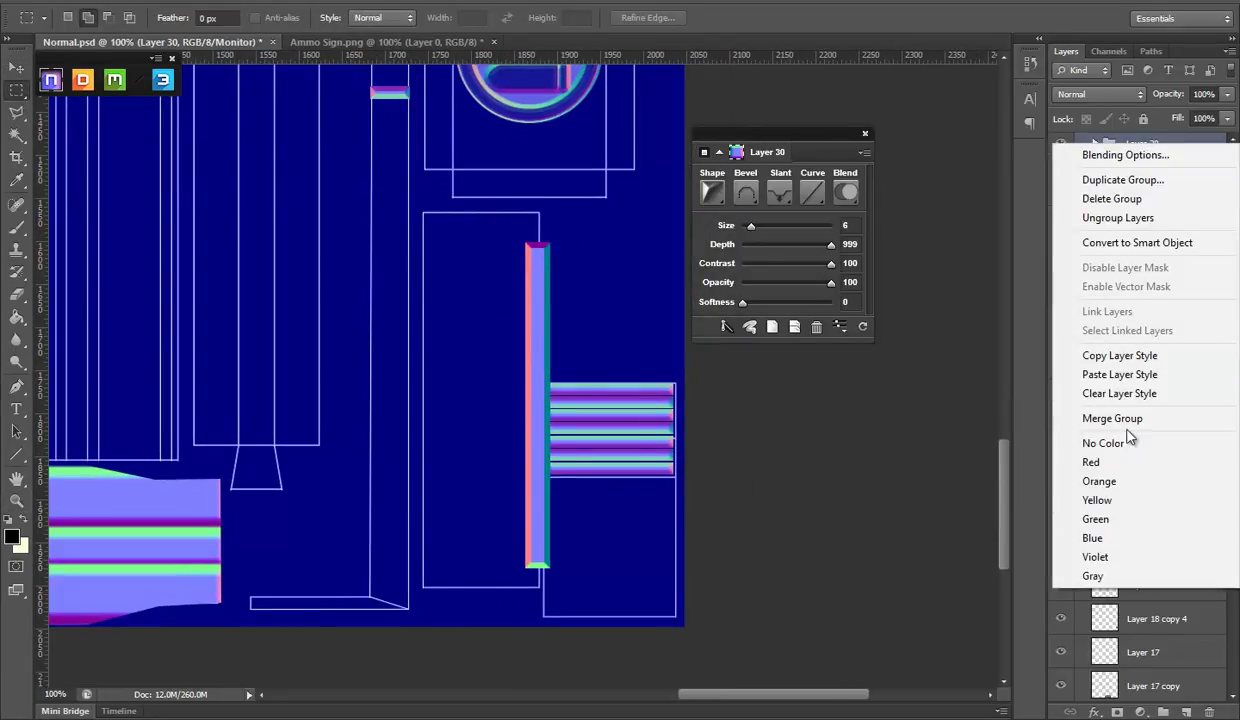
left_click(1125, 420)
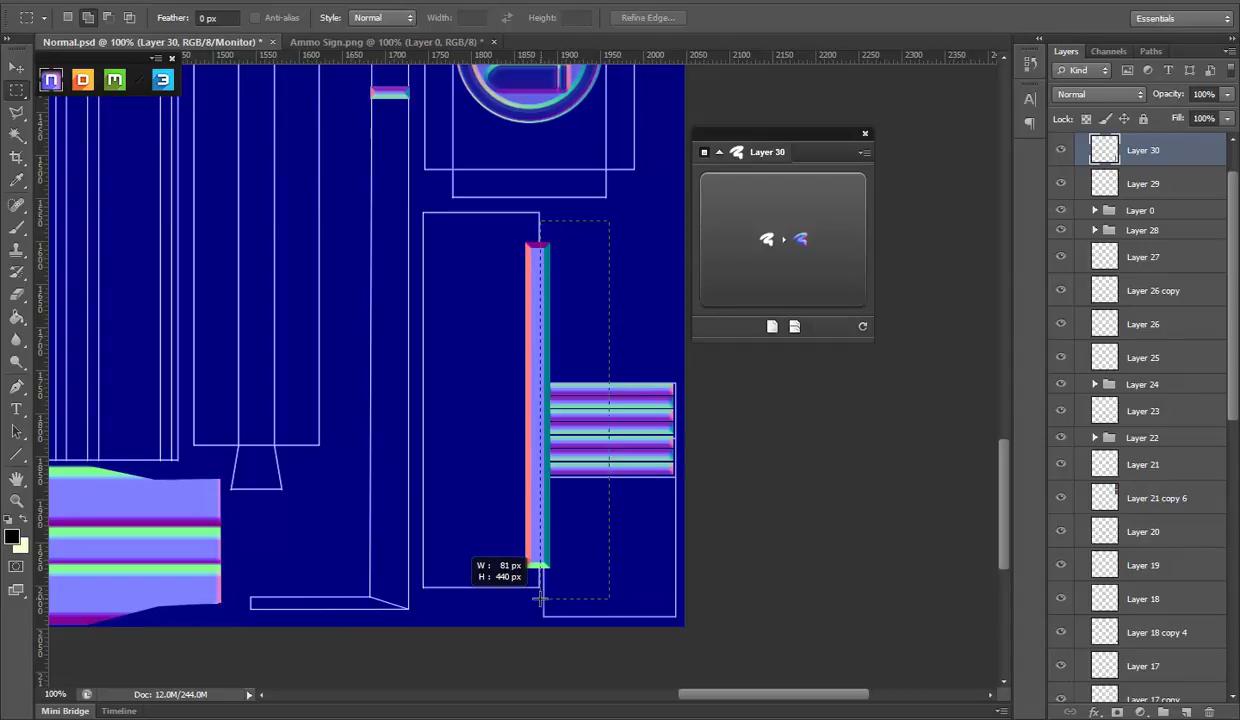
left_click(576, 283)
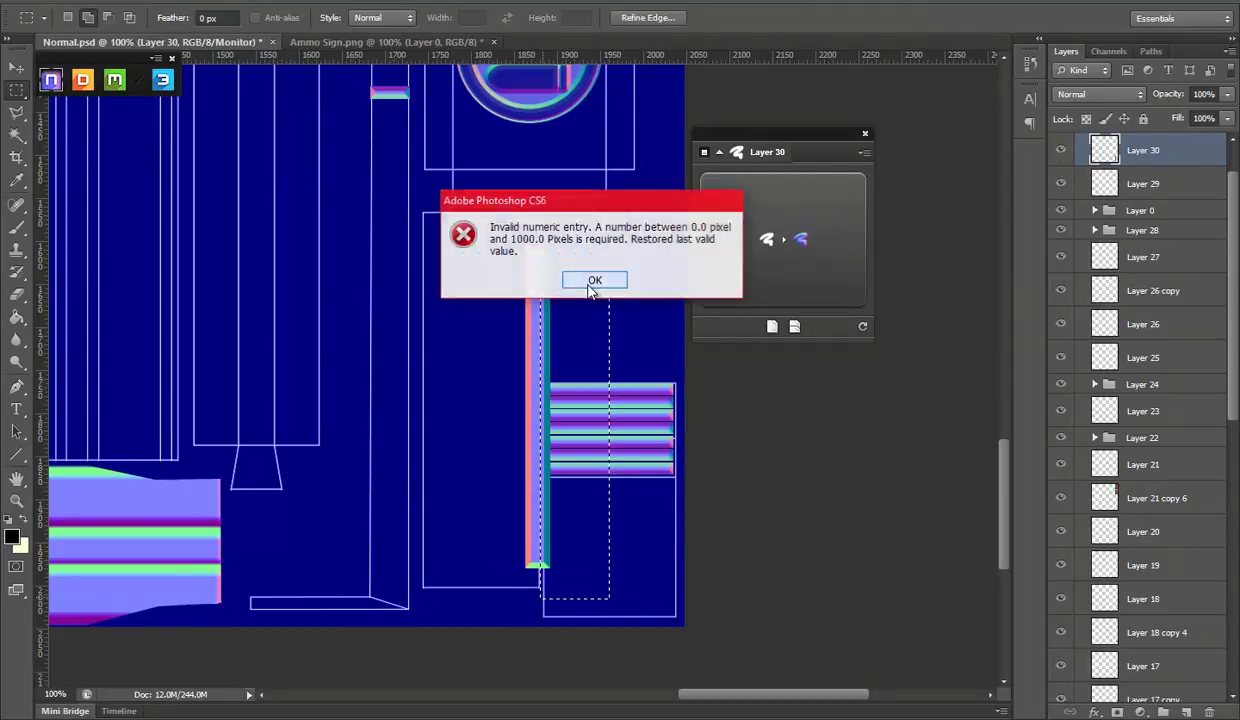
Step: Delete the strip's teal right edge, deselect, and hide the UVS wireframe layer
left_click(1061, 166)
left_click_drag(543, 222, 612, 598)
right_click(591, 288)
left_click(605, 298)
scroll(1082, 537, "down", 3)
scroll(1083, 540, "down", 3)
scroll(1084, 543, "down", 2)
scroll(1085, 546, "down", 3)
left_click(1063, 655)
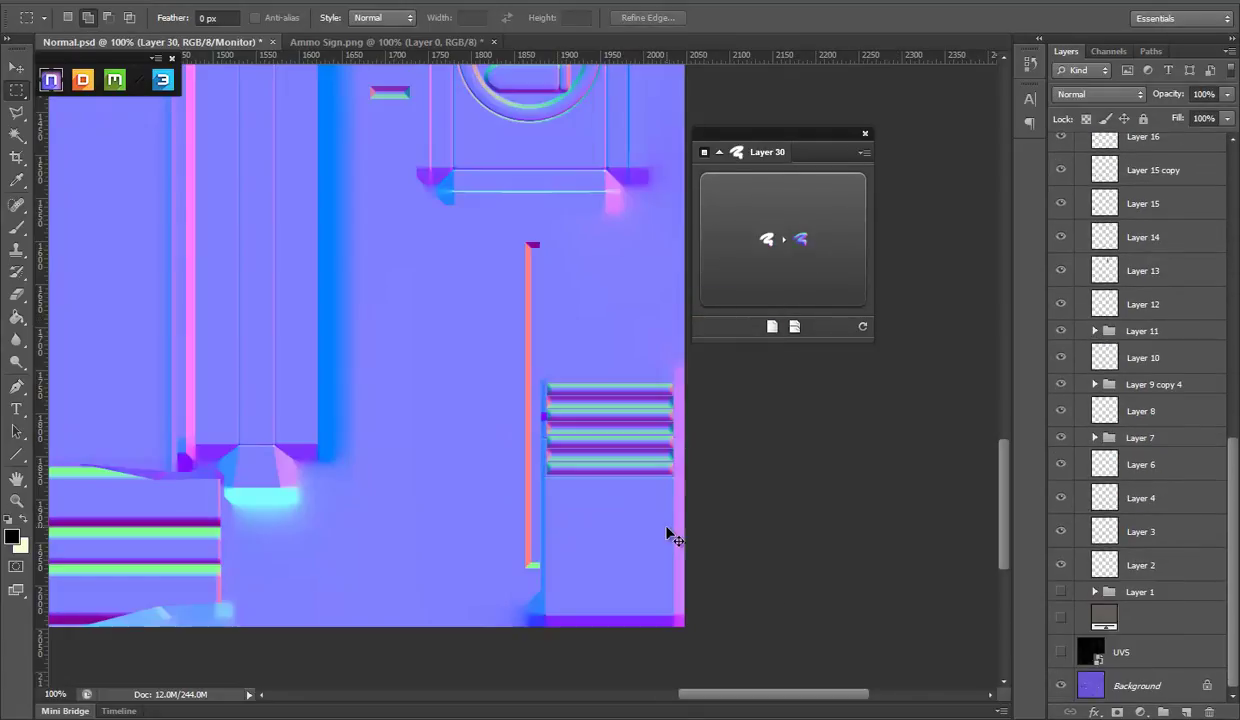
left_click(745, 715)
Step: Orbit the crate to inspect the bevel straps, grooved panels and embossed ammo emblem
mouse_move(740, 453)
left_mouse_down()
mouse_move(720, 382)
mouse_move(673, 435)
mouse_move(680, 467)
left_mouse_up()
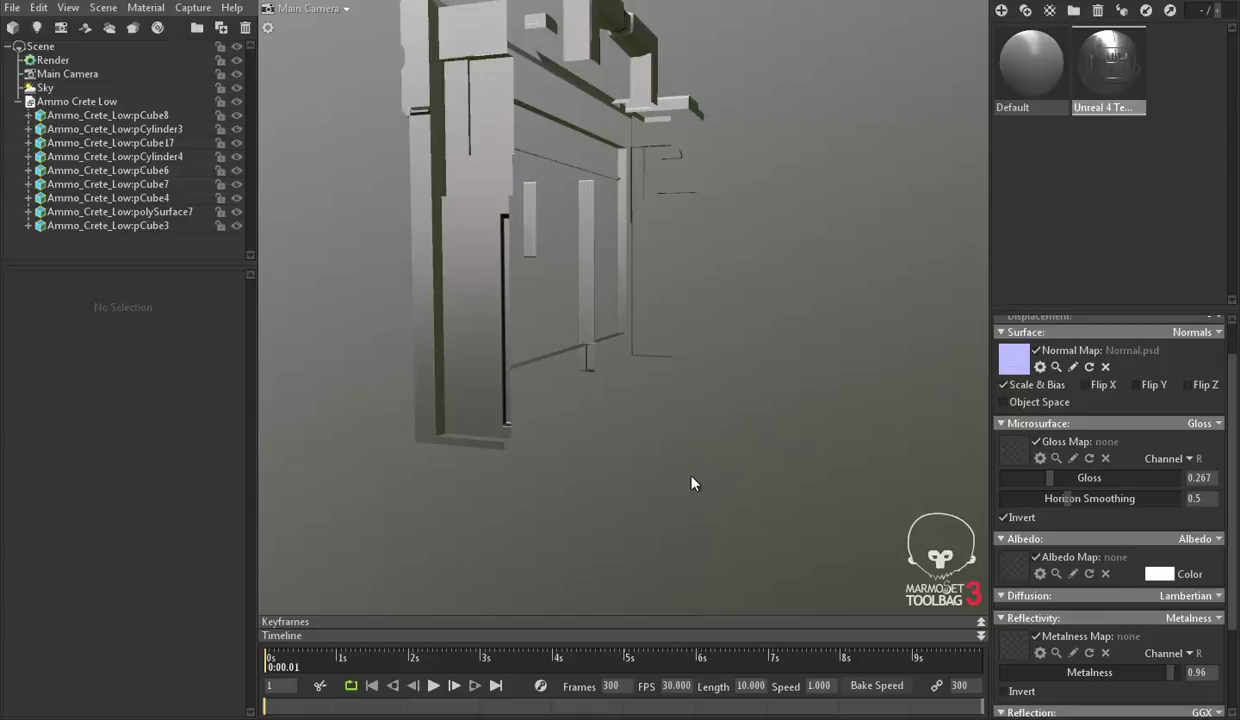
mouse_move(567, 285)
left_mouse_down()
mouse_move(639, 360)
mouse_move(686, 362)
mouse_move(637, 327)
mouse_move(786, 309)
mouse_move(647, 196)
mouse_move(600, 255)
mouse_move(597, 302)
mouse_move(645, 370)
mouse_move(740, 440)
mouse_move(690, 466)
mouse_move(501, 493)
mouse_move(631, 432)
mouse_move(349, 332)
mouse_move(470, 444)
mouse_move(509, 410)
mouse_move(457, 335)
mouse_move(457, 307)
mouse_move(538, 215)
mouse_move(703, 282)
mouse_move(742, 338)
mouse_move(747, 372)
mouse_move(872, 363)
mouse_move(747, 404)
mouse_move(614, 321)
mouse_move(649, 337)
mouse_move(578, 277)
mouse_move(509, 316)
mouse_move(526, 396)
mouse_move(715, 403)
mouse_move(778, 473)
mouse_move(985, 404)
mouse_move(988, 388)
mouse_move(1085, 327)
mouse_move(1087, 266)
mouse_move(1032, 235)
mouse_move(745, 235)
mouse_move(585, 296)
mouse_move(498, 293)
mouse_move(448, 321)
mouse_move(598, 302)
mouse_move(706, 368)
mouse_move(750, 385)
mouse_move(763, 375)
mouse_move(731, 390)
mouse_move(689, 350)
mouse_move(587, 338)
mouse_move(700, 350)
mouse_move(593, 360)
left_mouse_up()
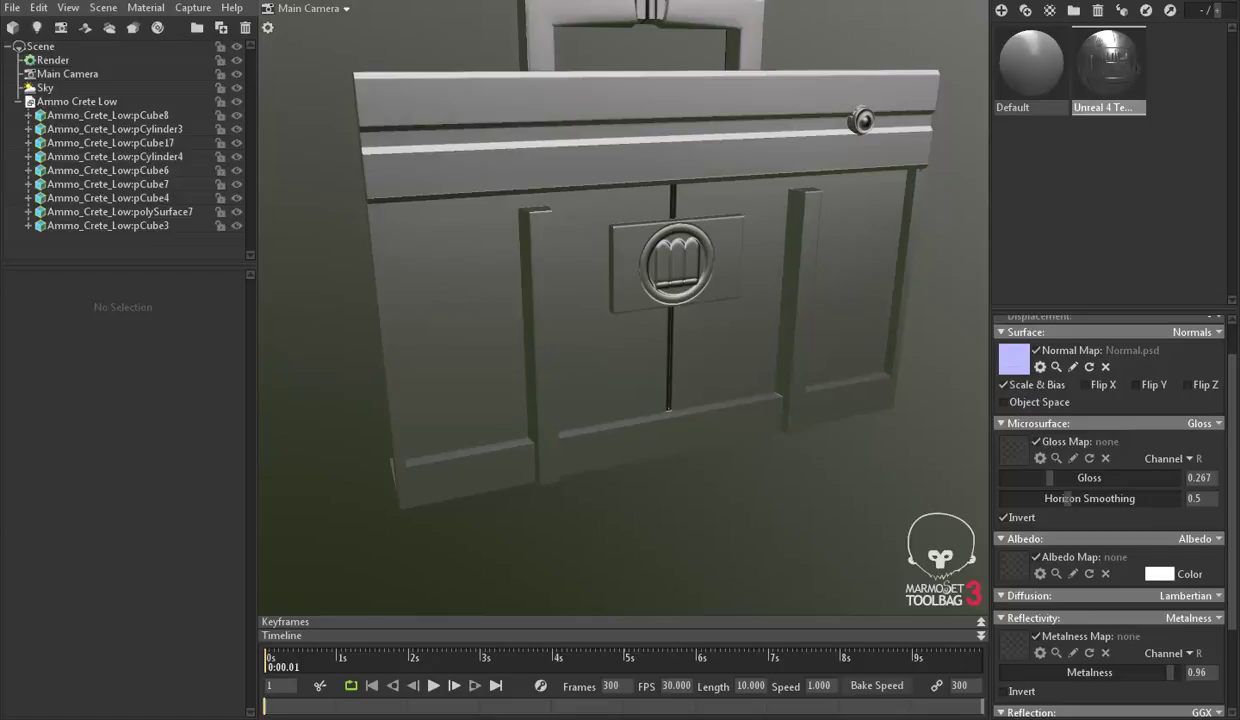